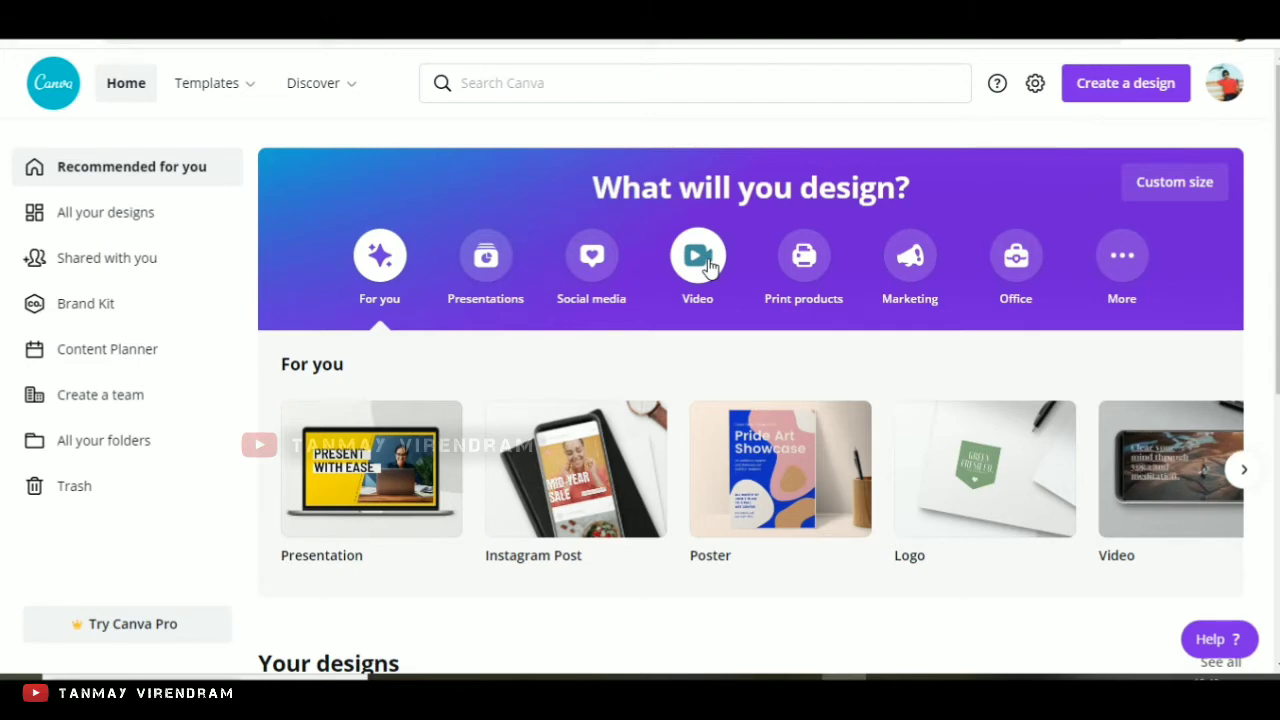
Step: Create a blank 1920 × 1080 px design of the type Video
{"action": "left_click", "coordinate": [708, 265]}
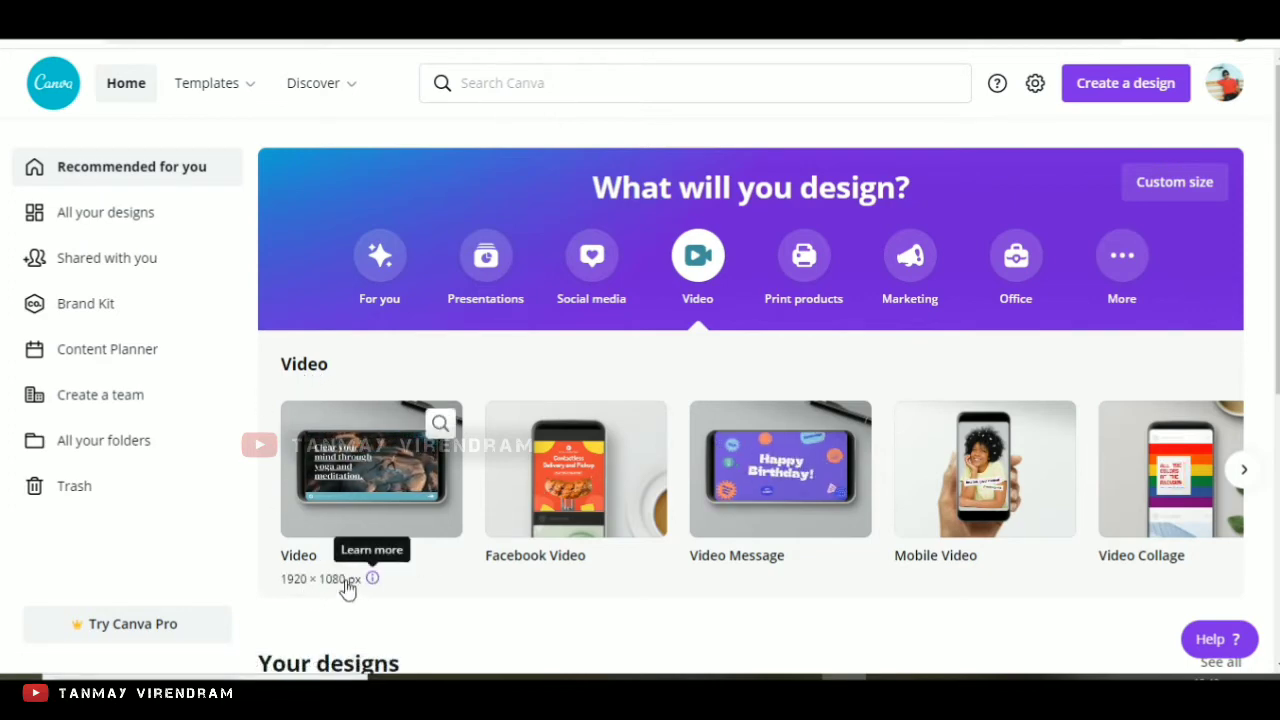
{"action": "left_click", "coordinate": [370, 472]}
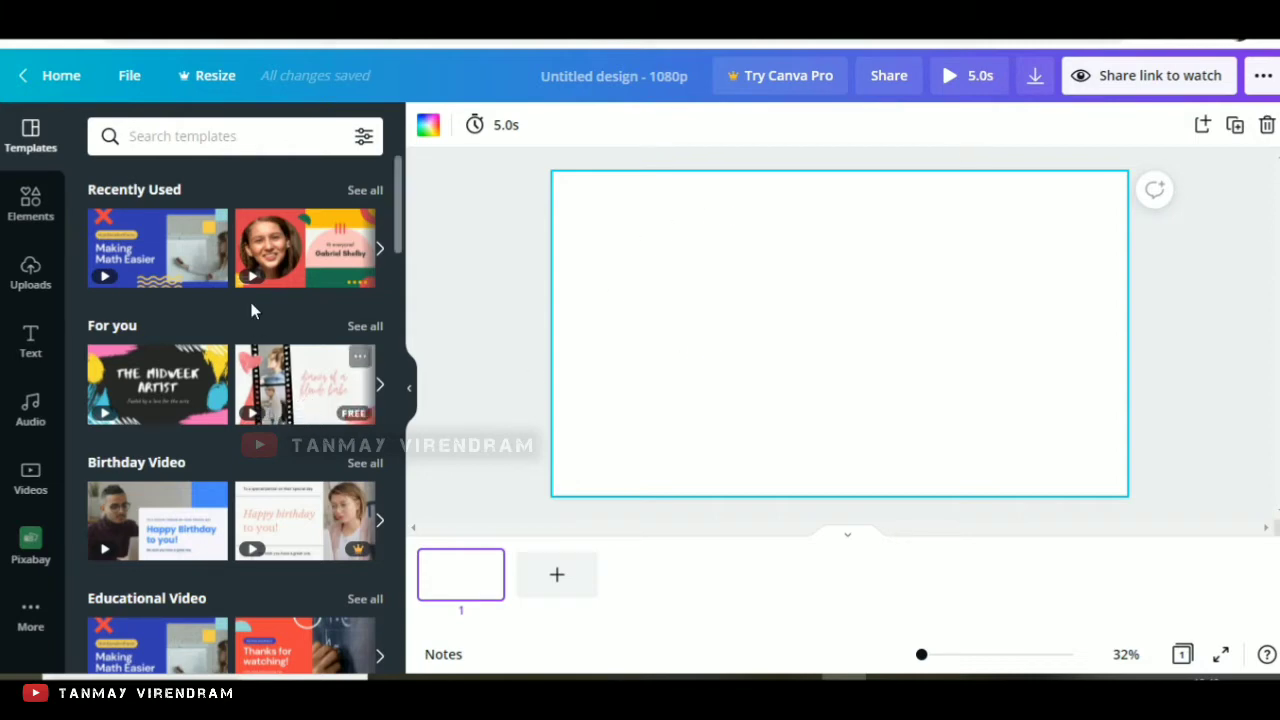
Step: Look through the video template categories, from the recently used ones down to the YouTube intro, outro and newsroom templates
{"action": "mouse_move", "coordinate": [155, 262]}
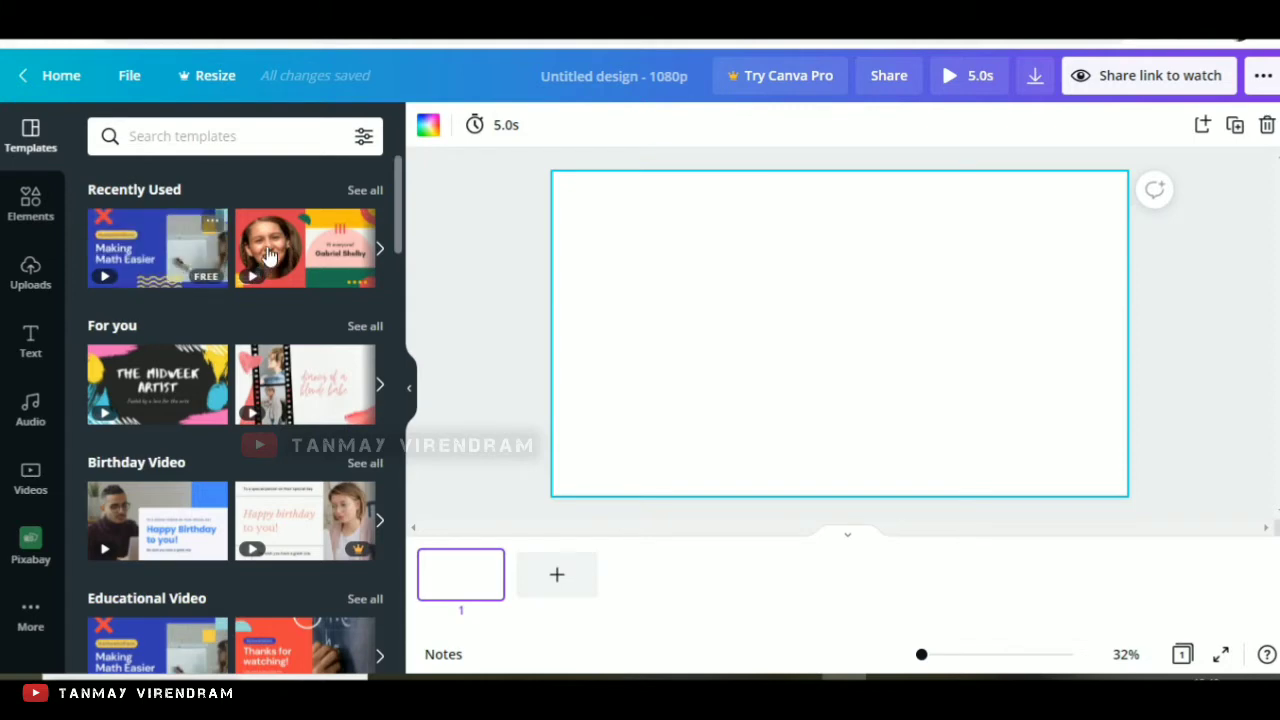
{"action": "scroll", "coordinate": [275, 400], "scroll_direction": "down", "scroll_amount": 1}
{"action": "scroll", "coordinate": [275, 400], "scroll_direction": "down", "scroll_amount": 5}
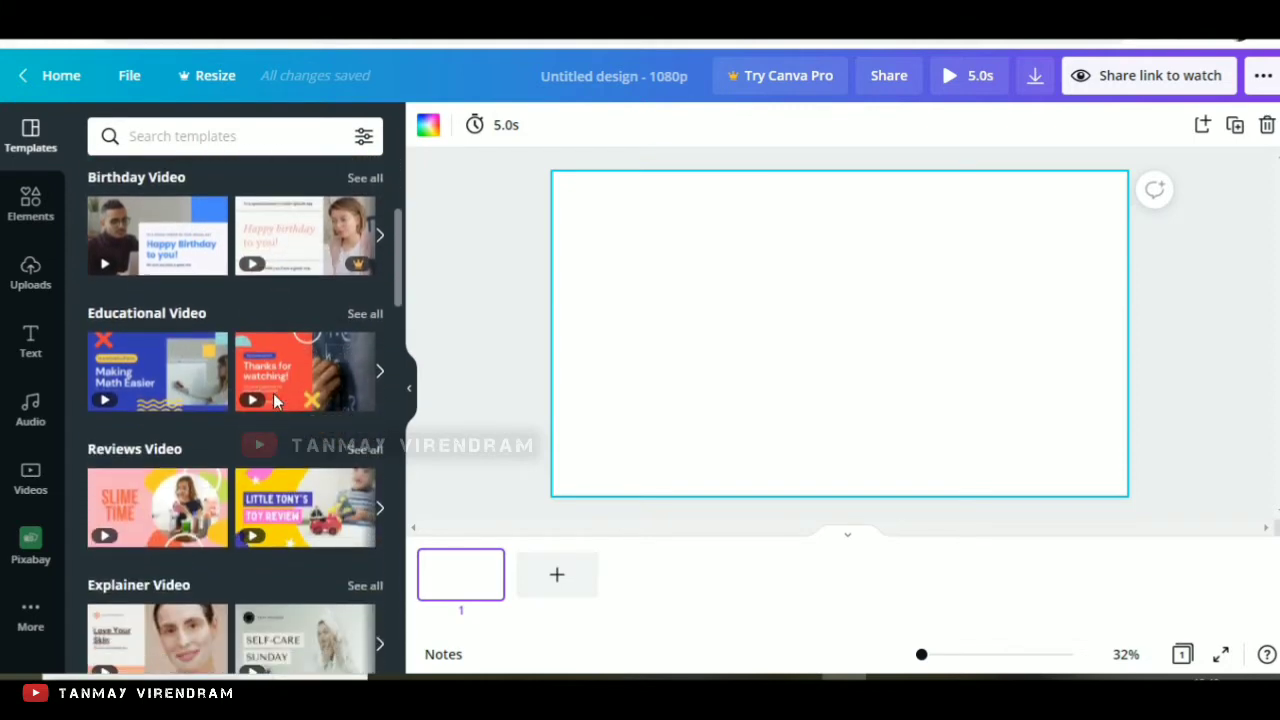
{"action": "scroll", "coordinate": [275, 400], "scroll_direction": "down", "scroll_amount": 5}
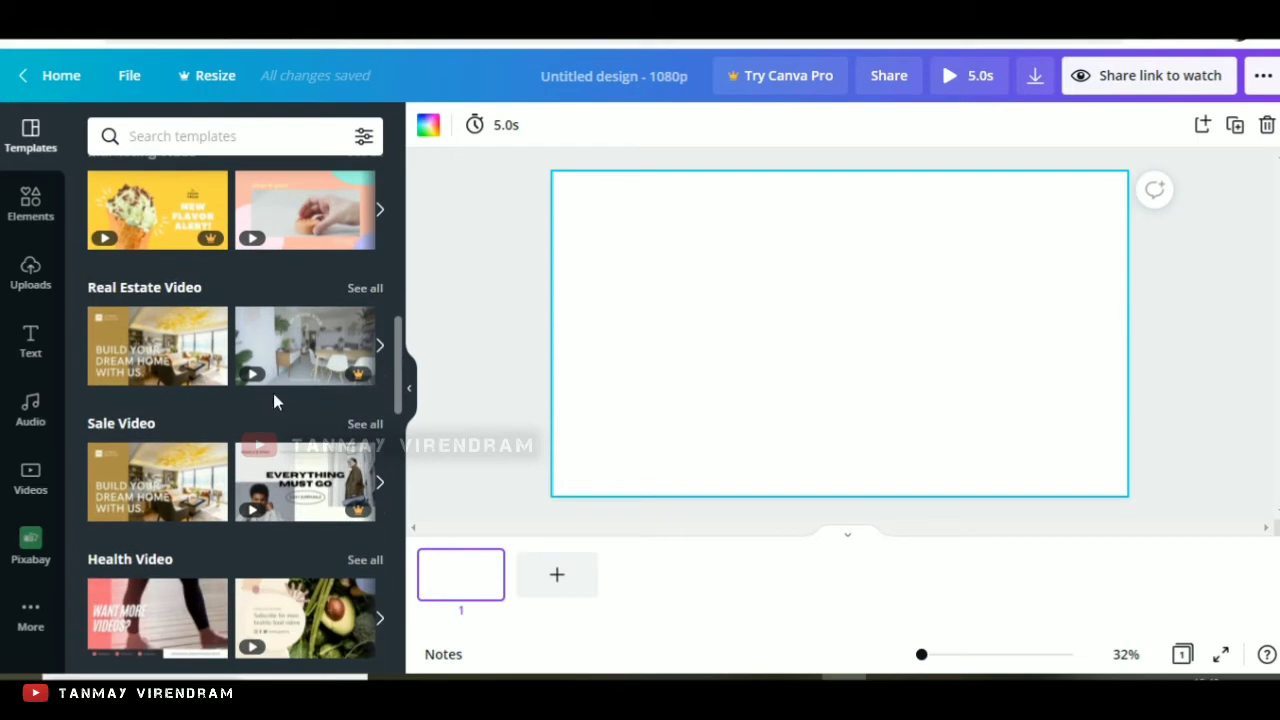
{"action": "scroll", "coordinate": [273, 400], "scroll_direction": "down", "scroll_amount": 2}
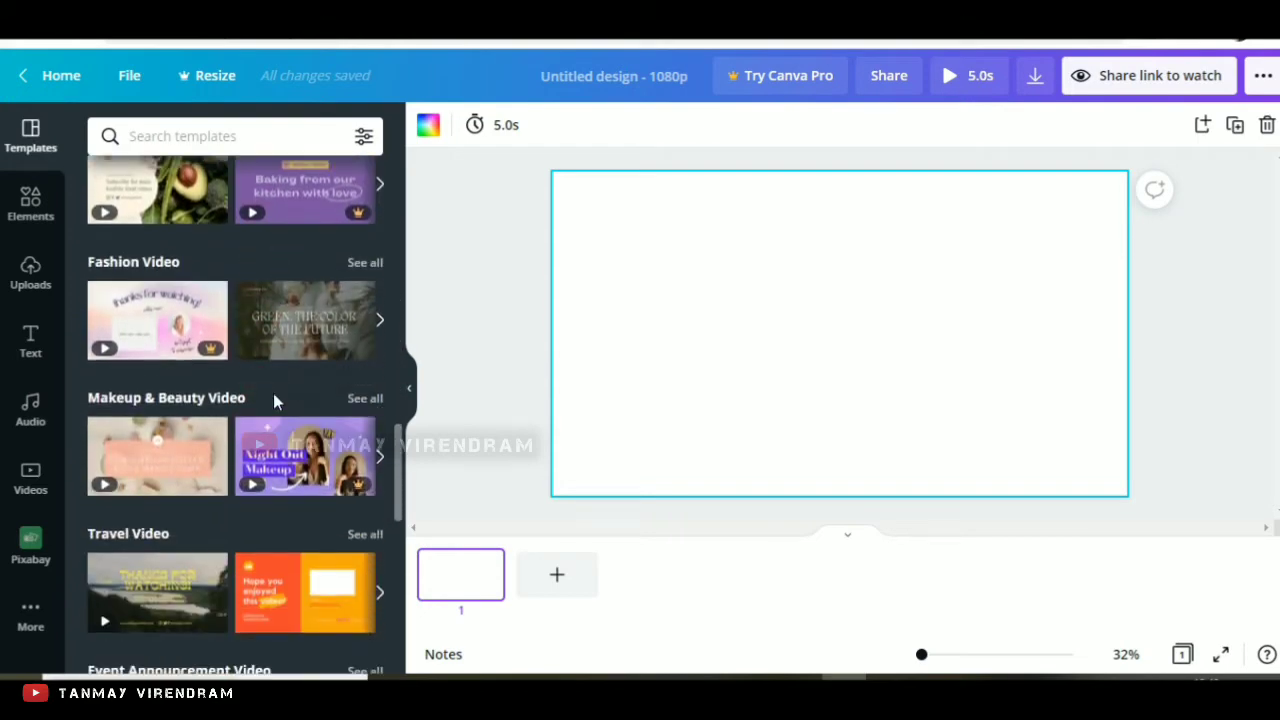
{"action": "scroll", "coordinate": [273, 400], "scroll_direction": "down", "scroll_amount": 3}
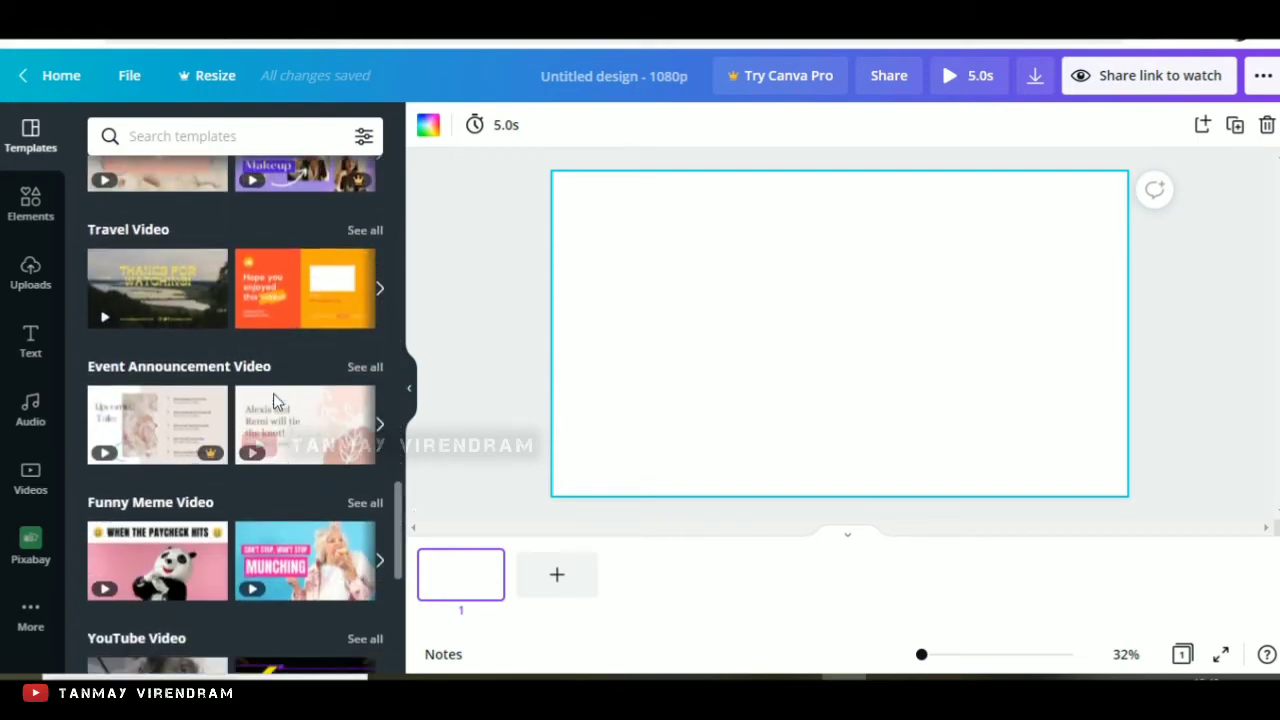
{"action": "scroll", "coordinate": [273, 393], "scroll_direction": "down", "scroll_amount": 3}
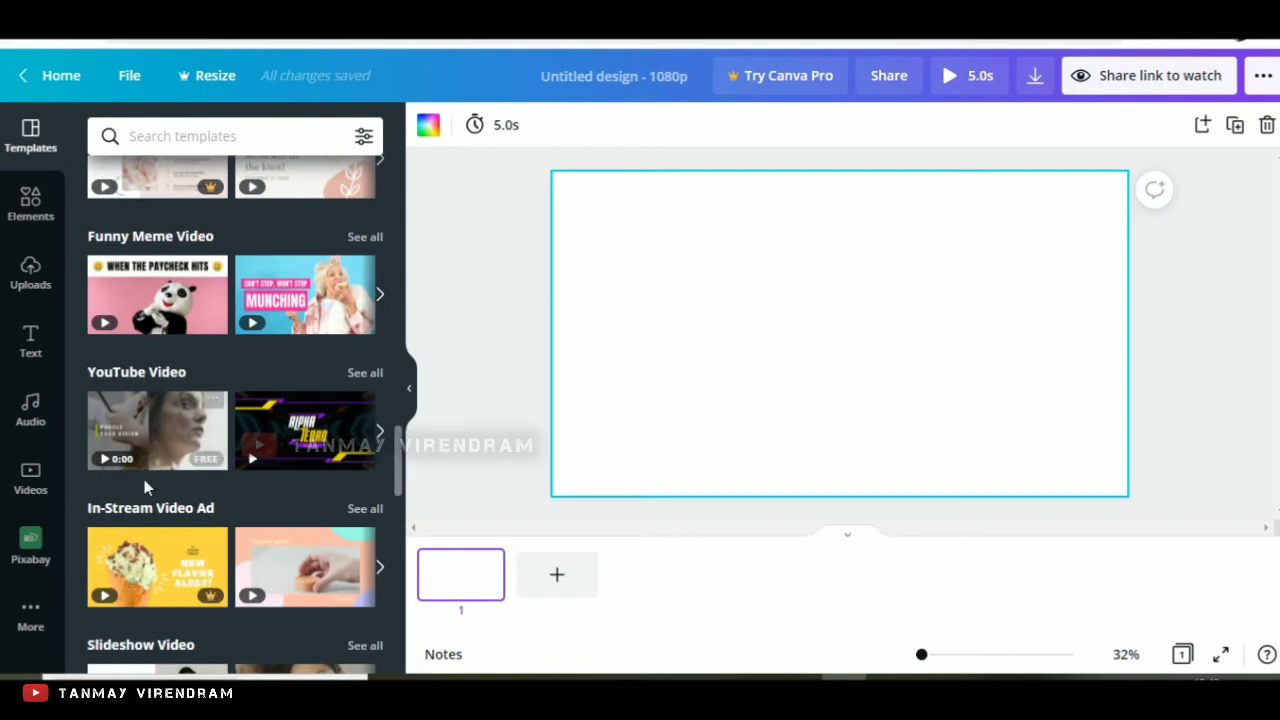
{"action": "scroll", "coordinate": [192, 592], "scroll_direction": "down", "scroll_amount": 6}
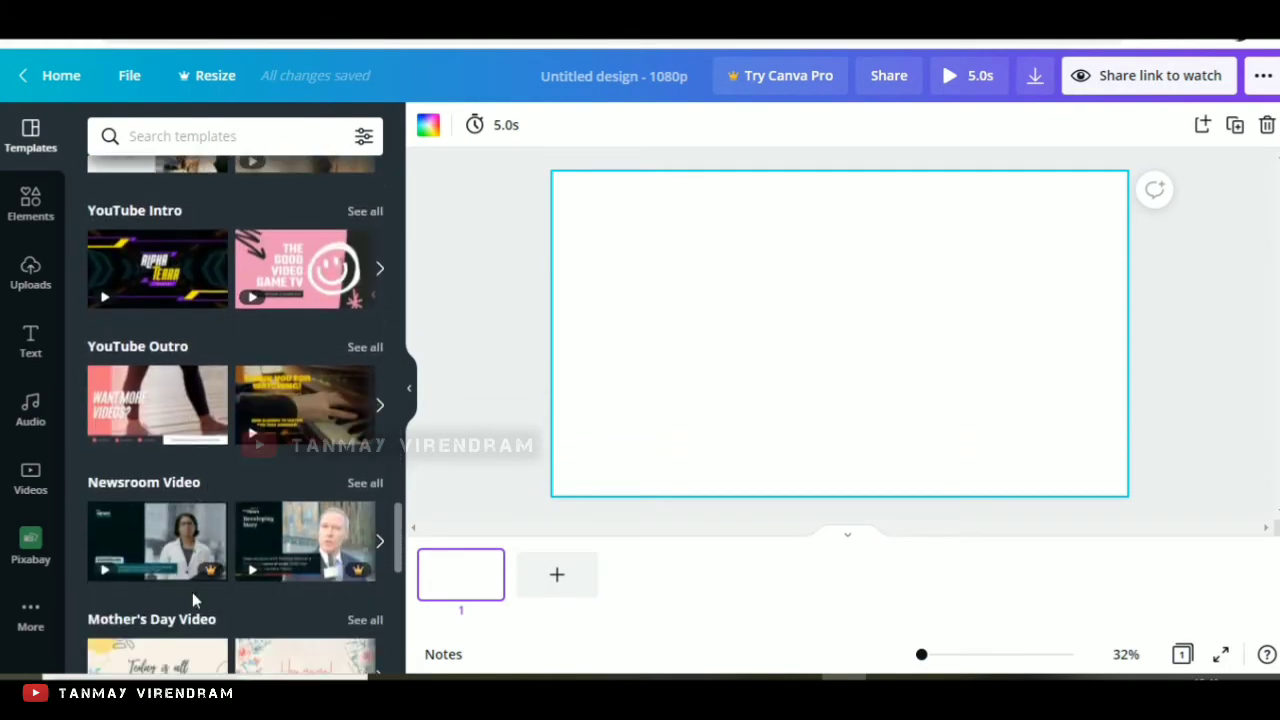
{"action": "scroll", "coordinate": [192, 592], "scroll_direction": "up", "scroll_amount": 20}
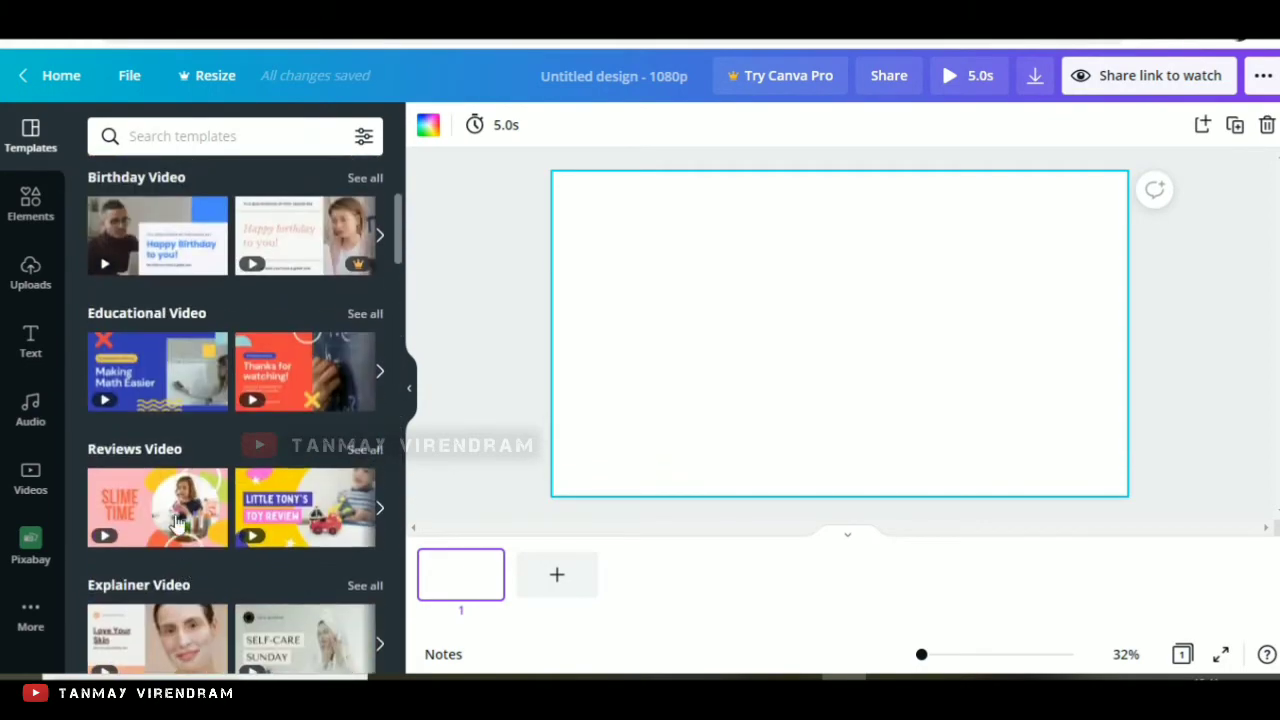
Step: Look through the available design elements, from lines, shapes and graphics down to charts, frames and grids
{"action": "left_click", "coordinate": [32, 204]}
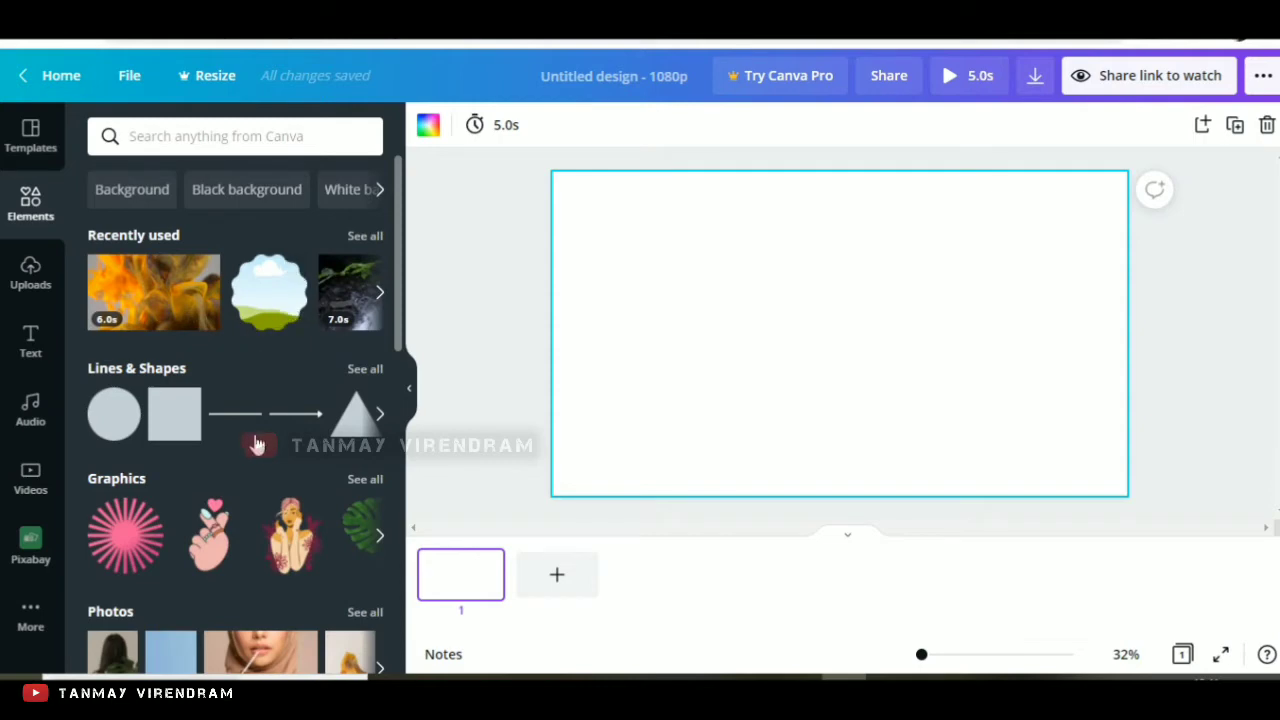
{"action": "scroll", "coordinate": [256, 440], "scroll_direction": "down", "scroll_amount": 2}
{"action": "scroll", "coordinate": [256, 440], "scroll_direction": "down", "scroll_amount": 4}
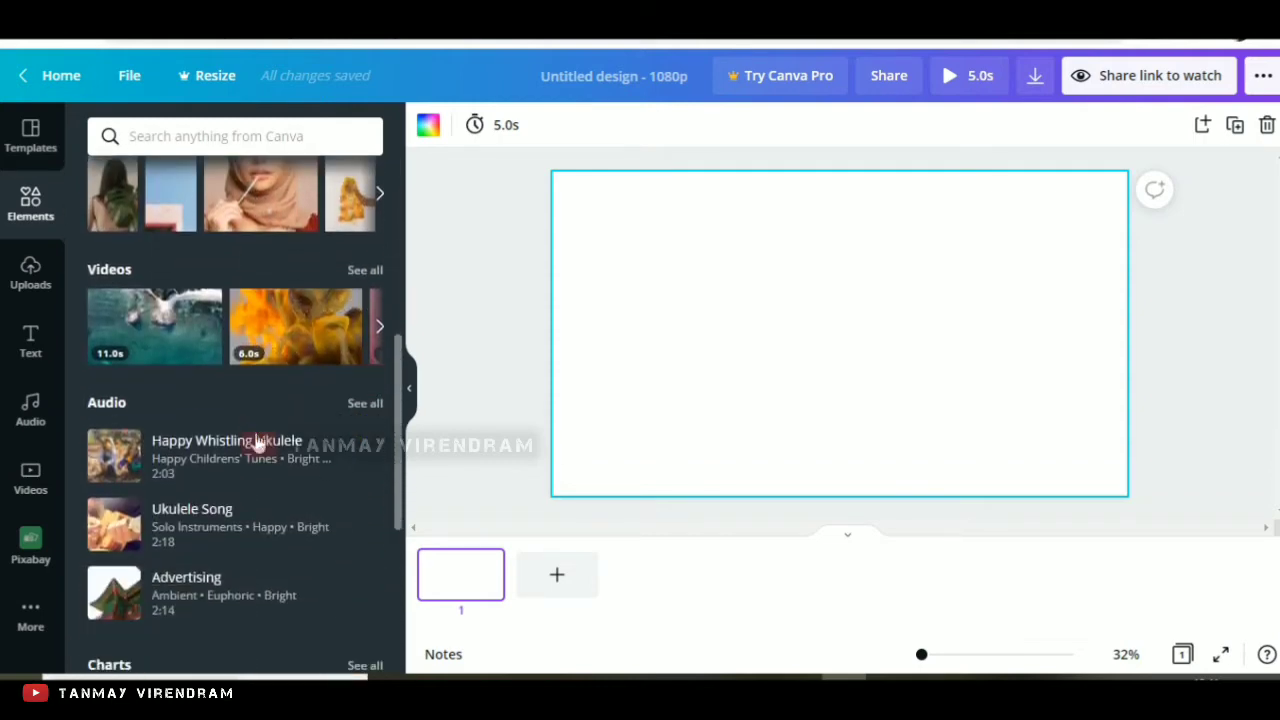
{"action": "scroll", "coordinate": [257, 442], "scroll_direction": "down", "scroll_amount": 3}
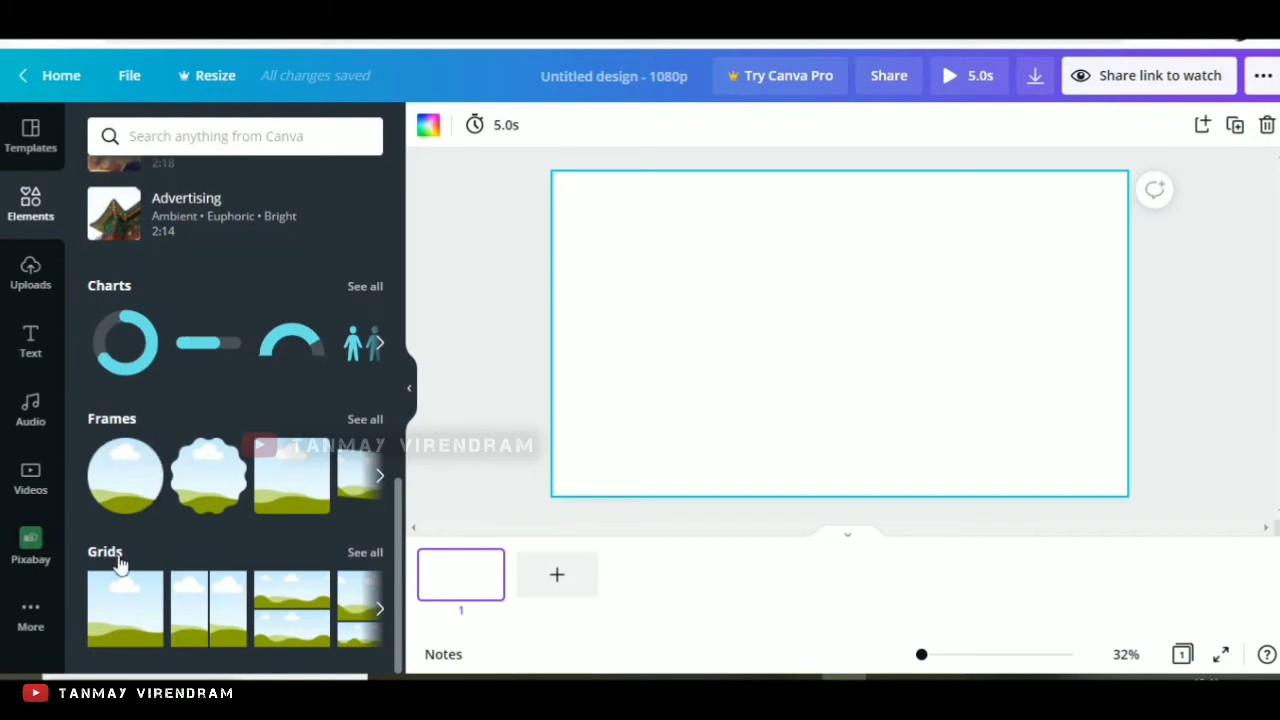
{"action": "scroll", "coordinate": [128, 567], "scroll_direction": "up", "scroll_amount": 8}
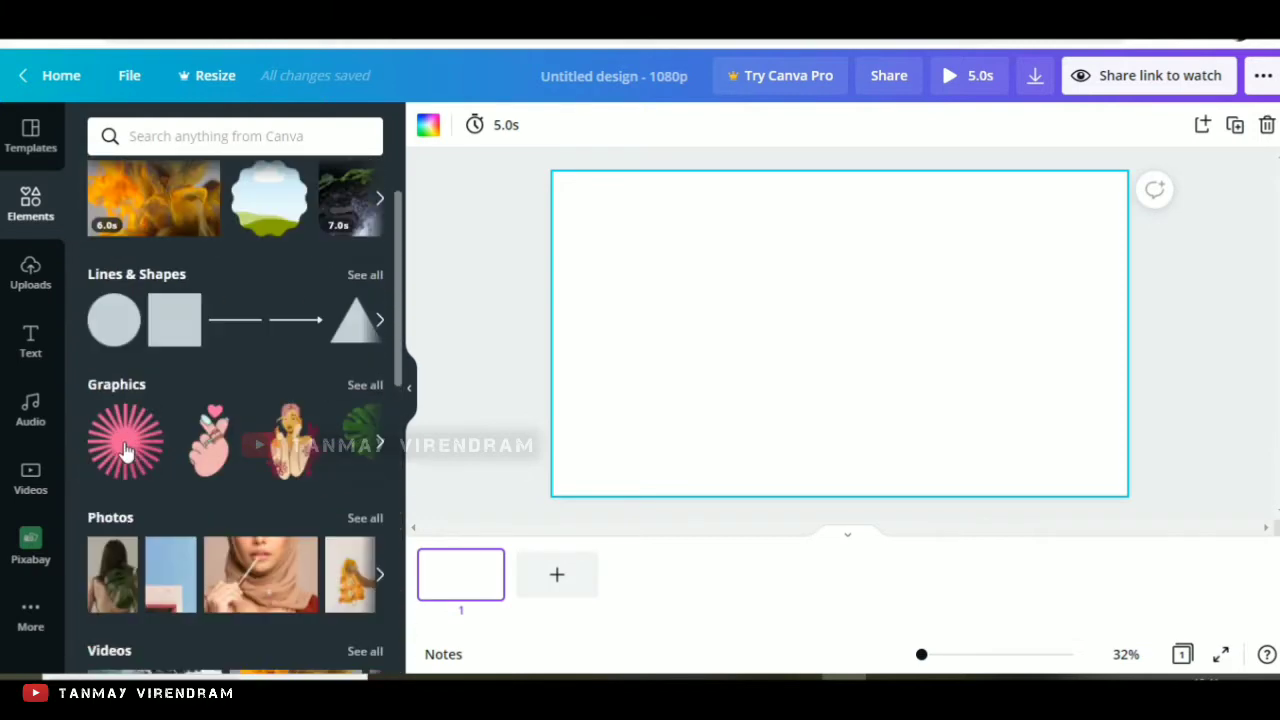
Step: Review the uploaded media by type: videos, audio and images
{"action": "left_click", "coordinate": [33, 284]}
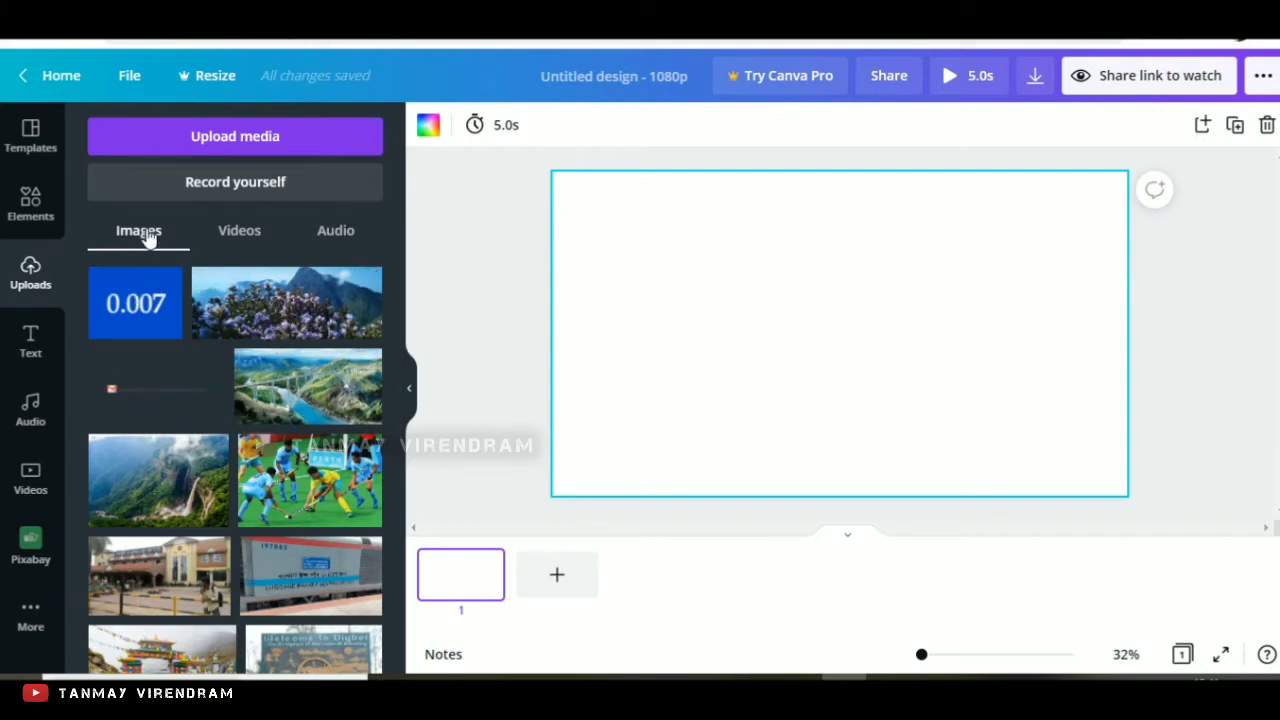
{"action": "left_click", "coordinate": [228, 240]}
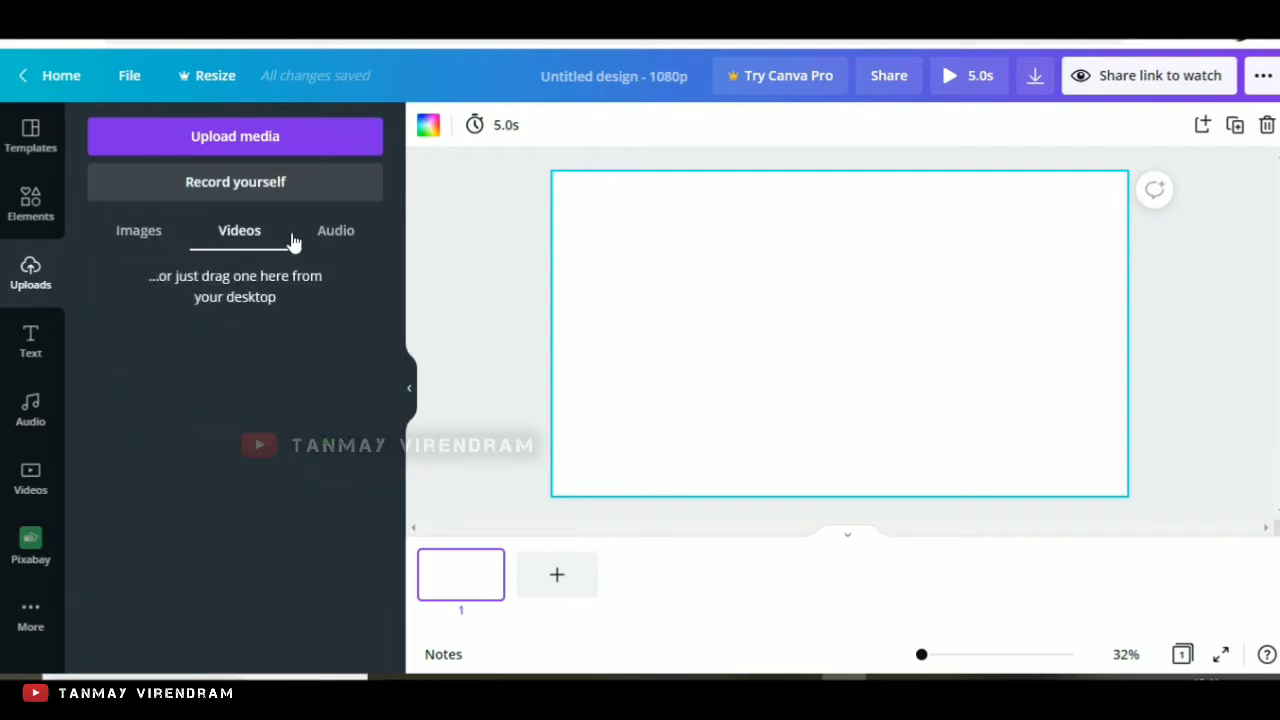
{"action": "left_click", "coordinate": [326, 232]}
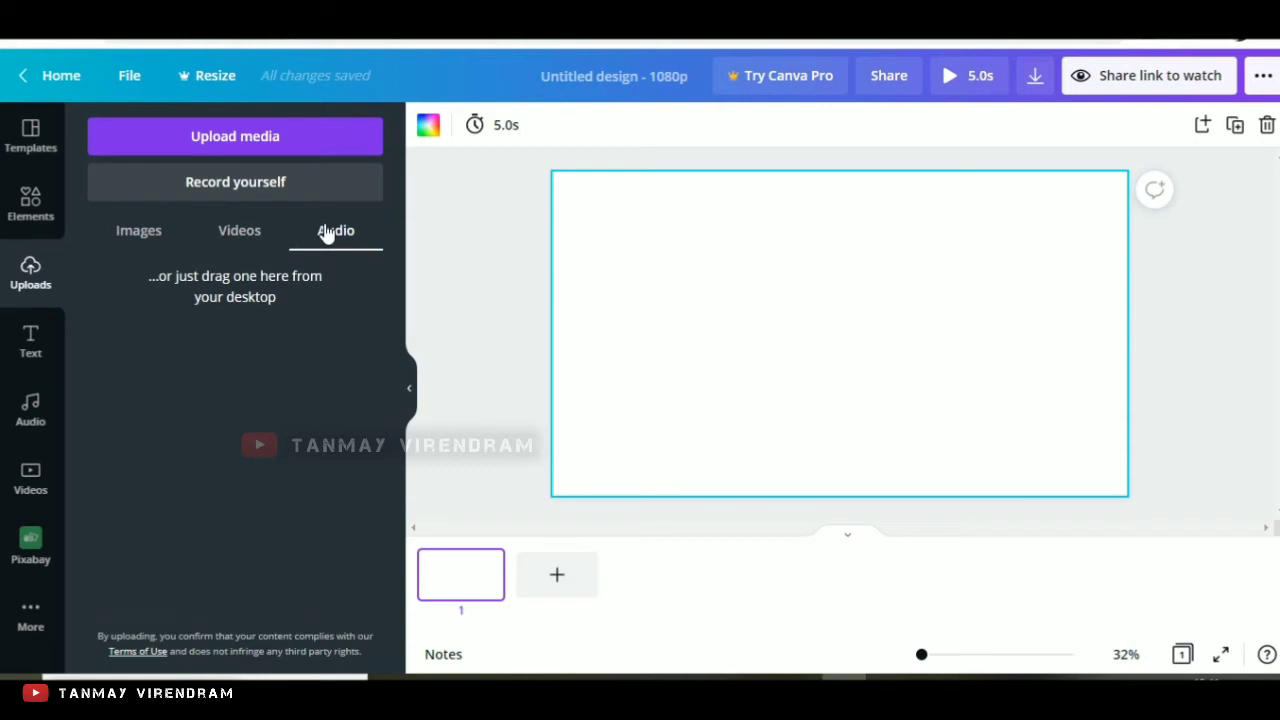
{"action": "left_click", "coordinate": [139, 238]}
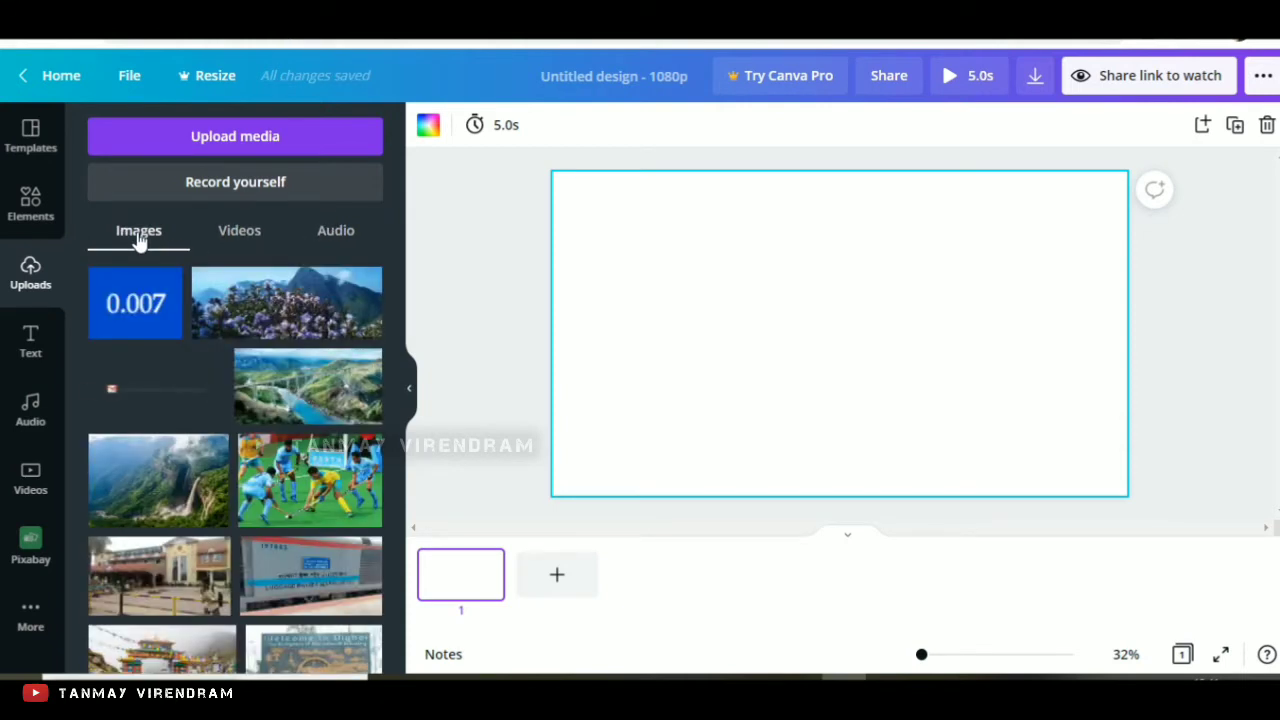
Step: Look through the text options, including heading styles, recently used text effects and font combinations
{"action": "left_click", "coordinate": [31, 340]}
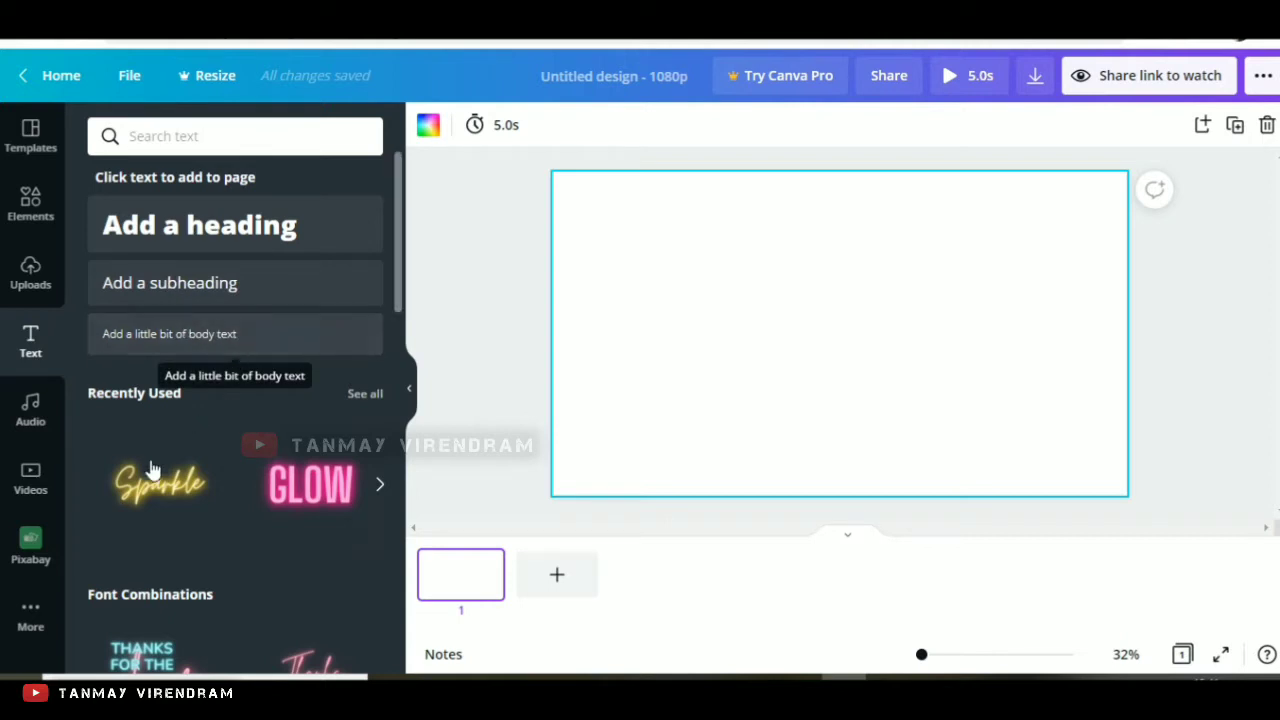
{"action": "scroll", "coordinate": [152, 495], "scroll_direction": "down", "scroll_amount": 2}
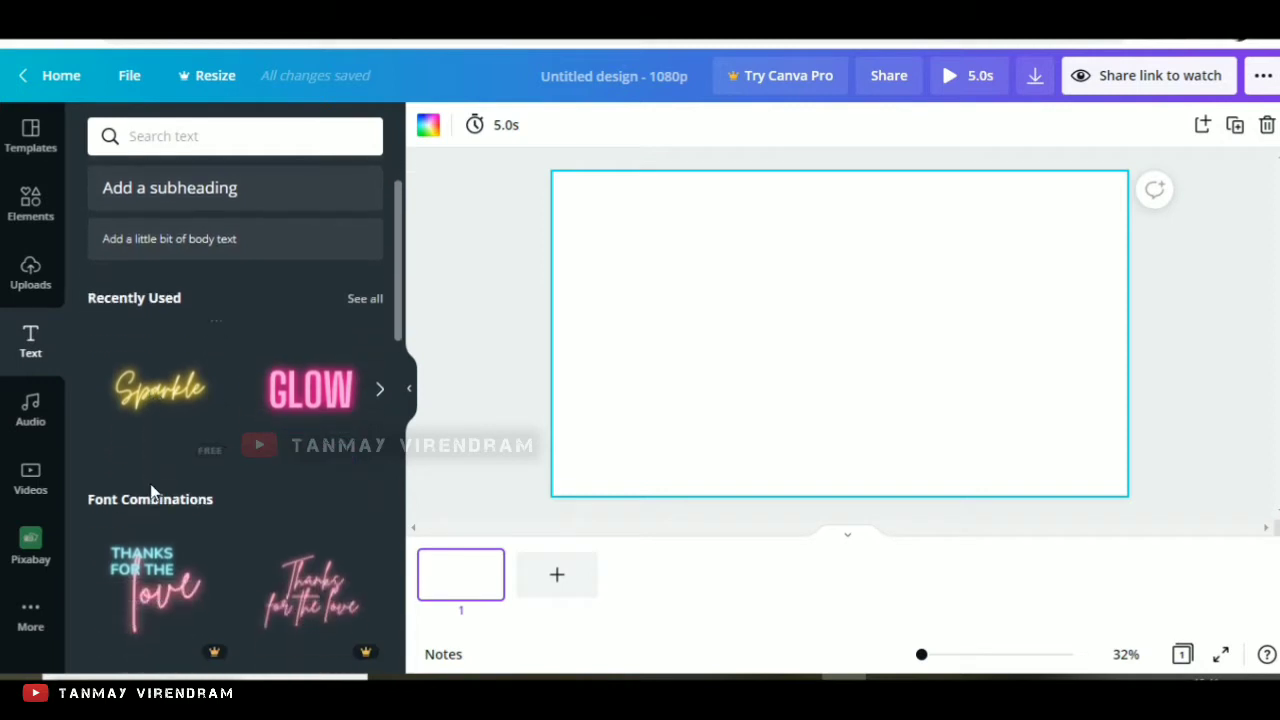
{"action": "scroll", "coordinate": [319, 498], "scroll_direction": "down", "scroll_amount": 2}
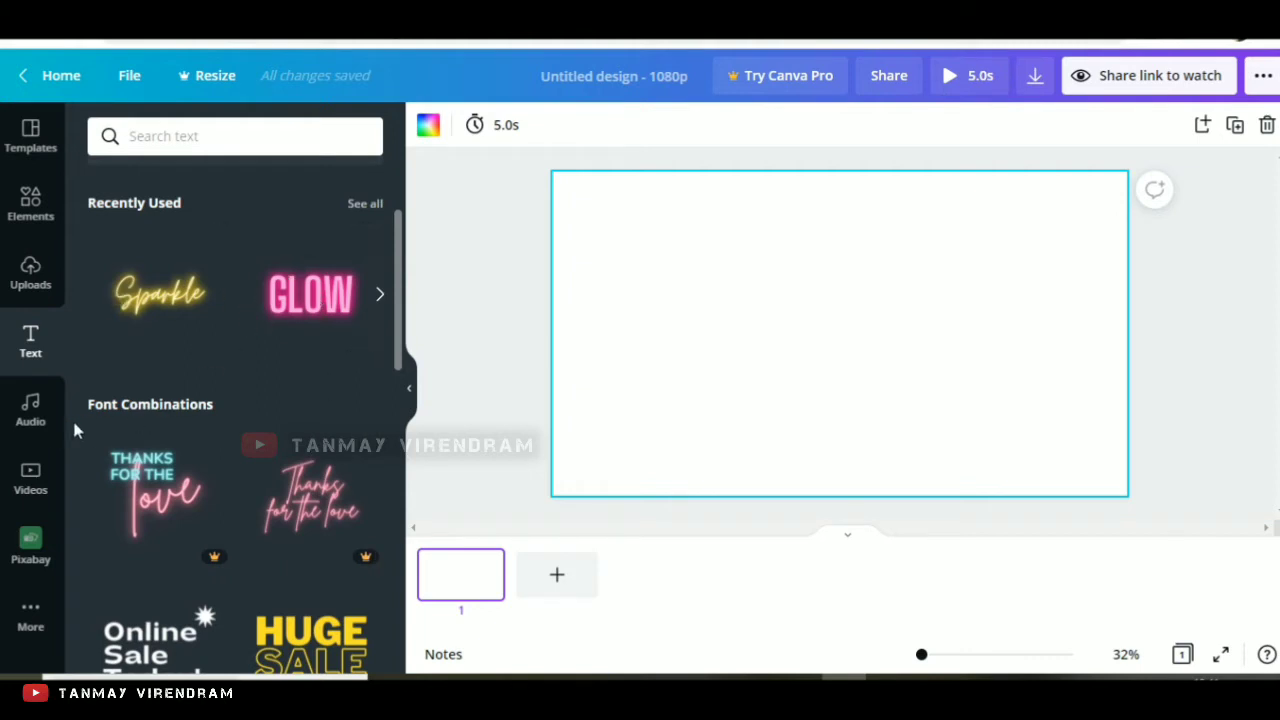
Step: Explore the audio library using the suggested searches Background, Instrument, Indie pop and Safety net
{"action": "left_click", "coordinate": [30, 412]}
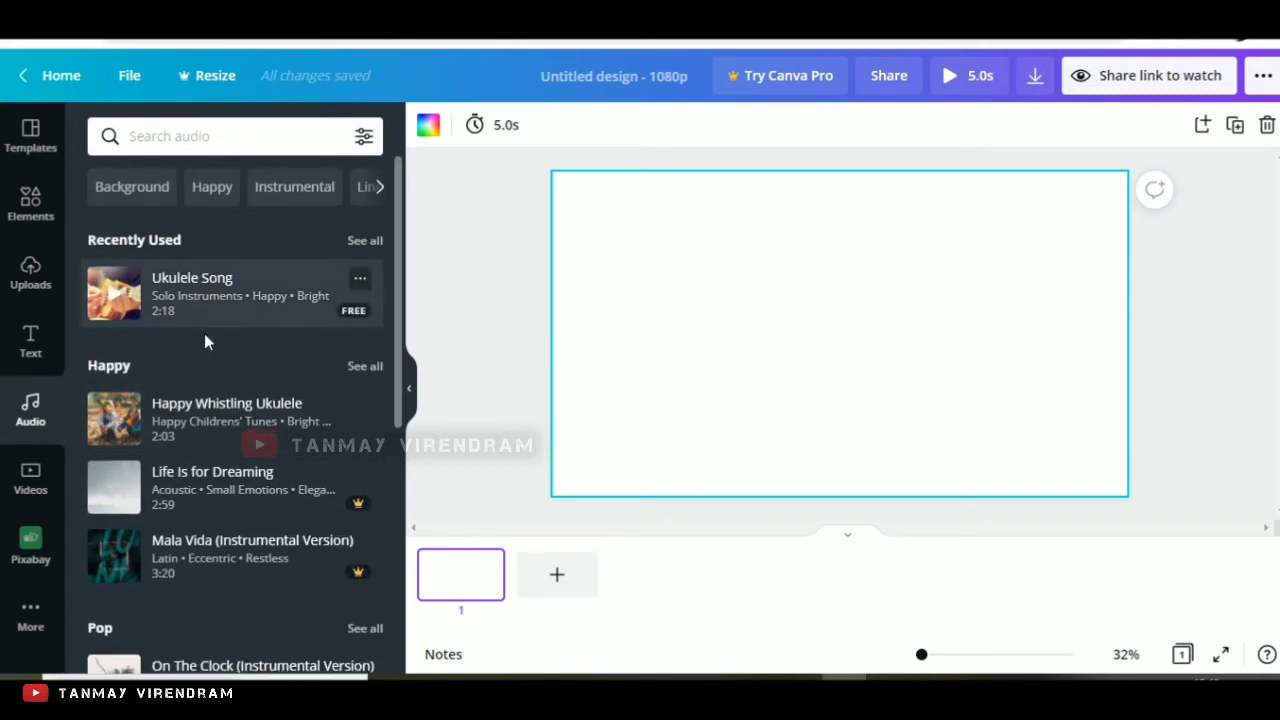
{"action": "scroll", "coordinate": [206, 337], "scroll_direction": "down", "scroll_amount": 3}
{"action": "scroll", "coordinate": [194, 409], "scroll_direction": "up", "scroll_amount": 3}
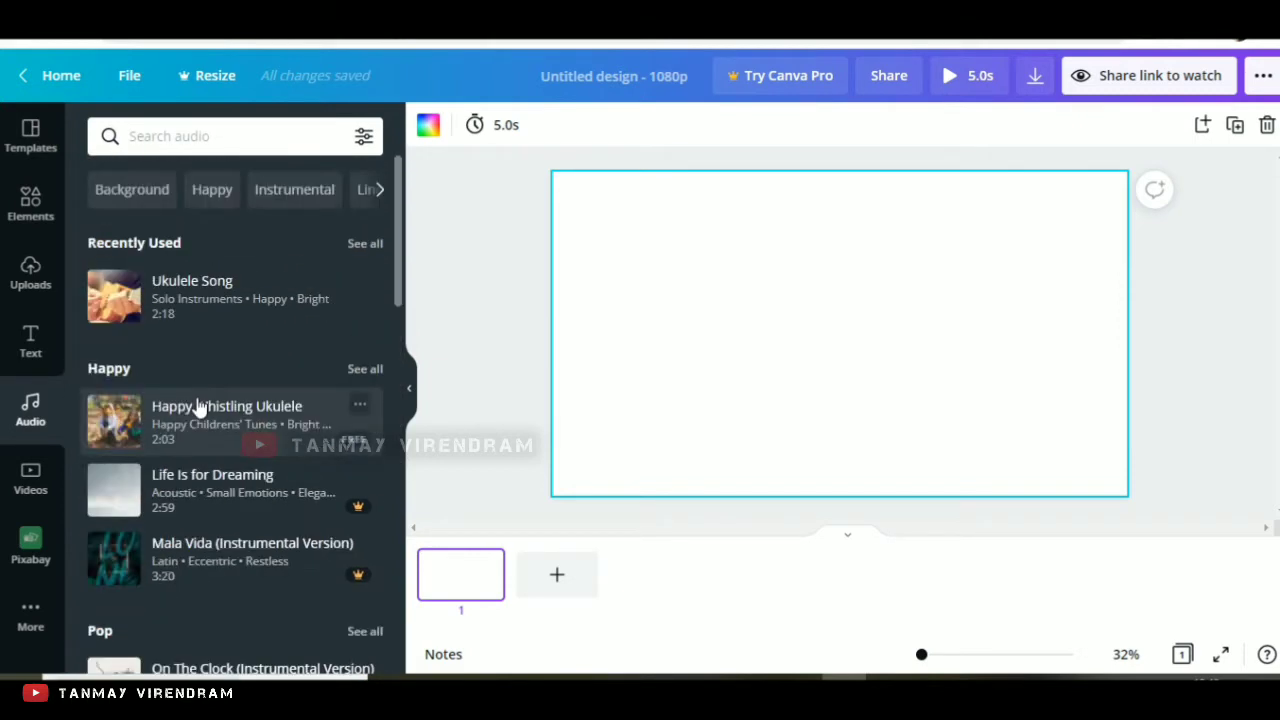
{"action": "left_click", "coordinate": [130, 199]}
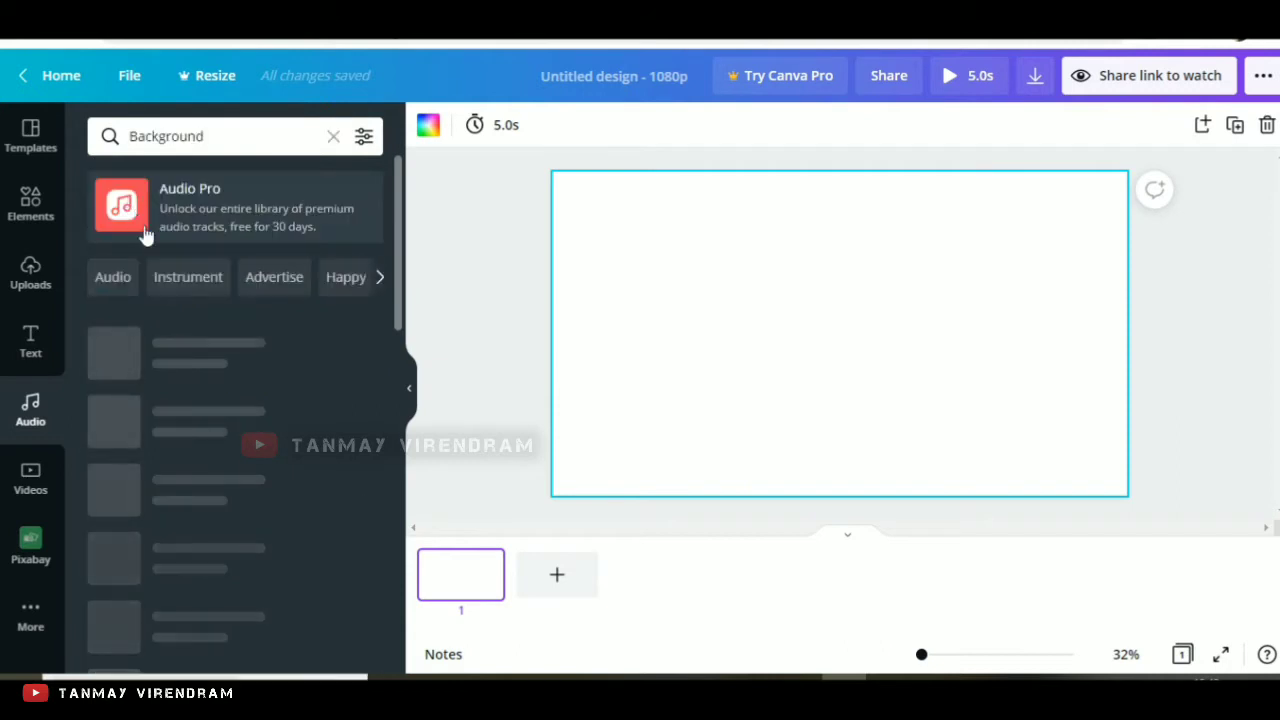
{"action": "left_click", "coordinate": [190, 279]}
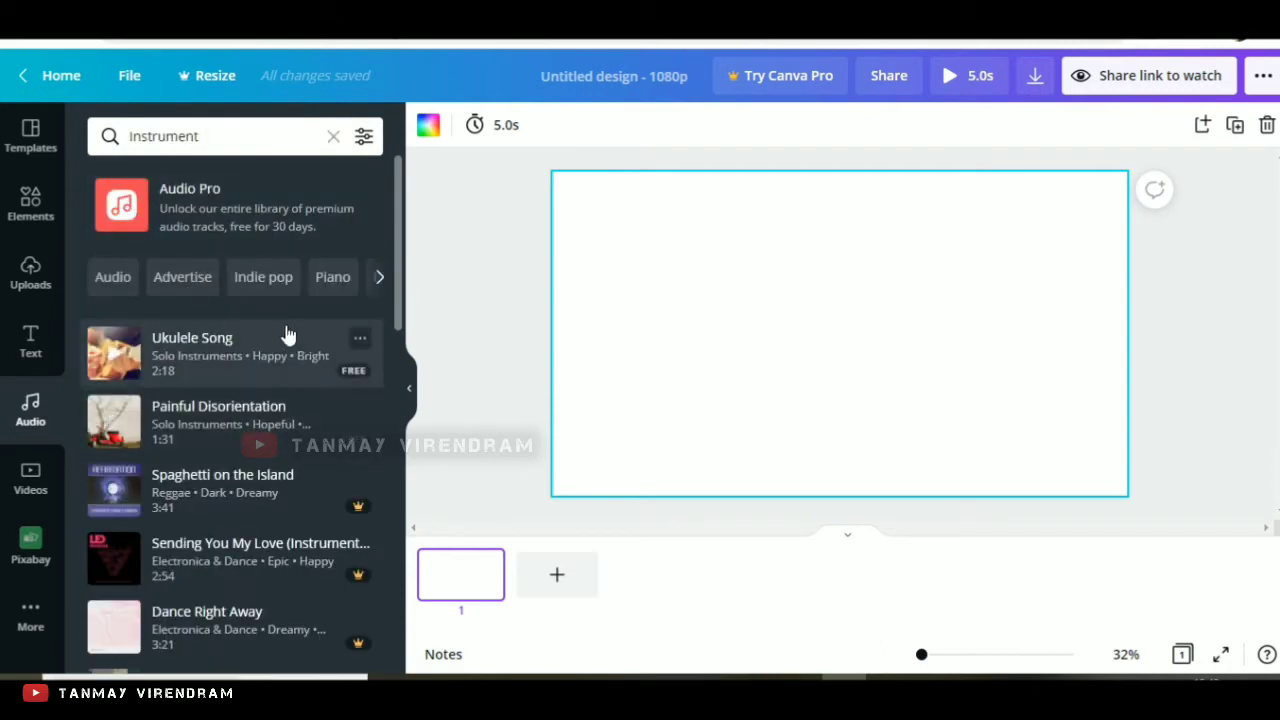
{"action": "left_click", "coordinate": [264, 277]}
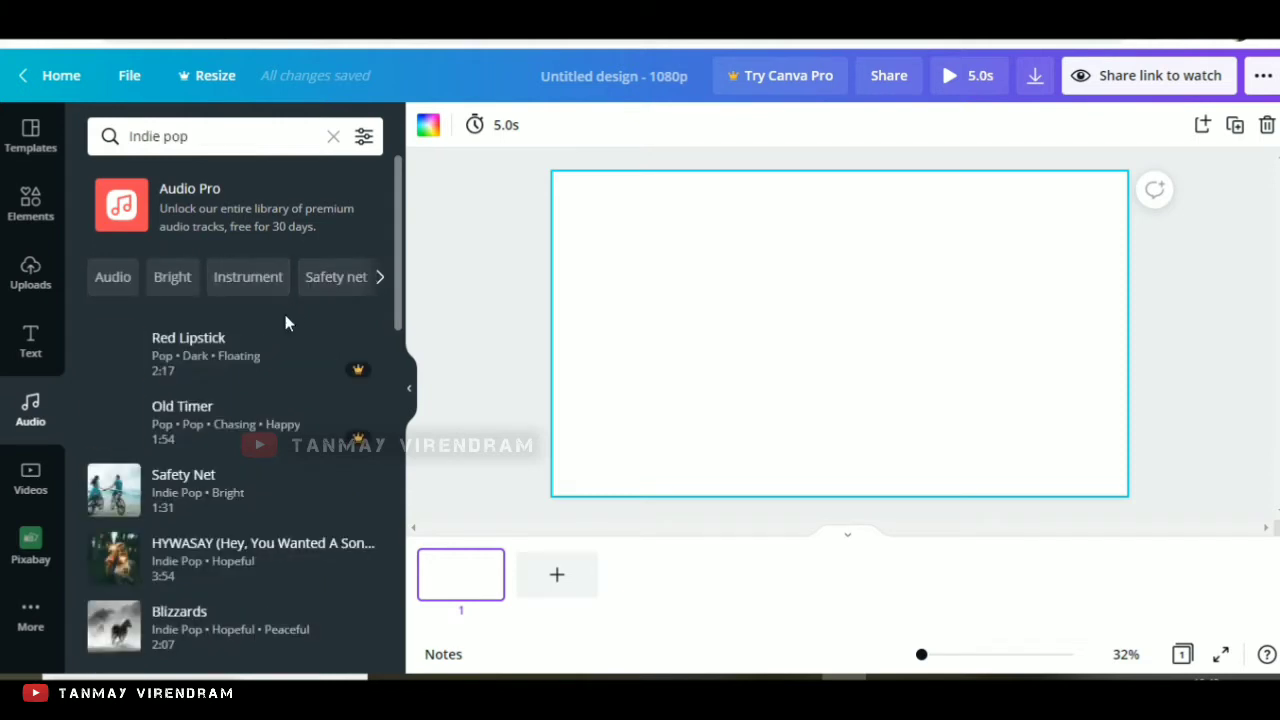
{"action": "left_click", "coordinate": [331, 280]}
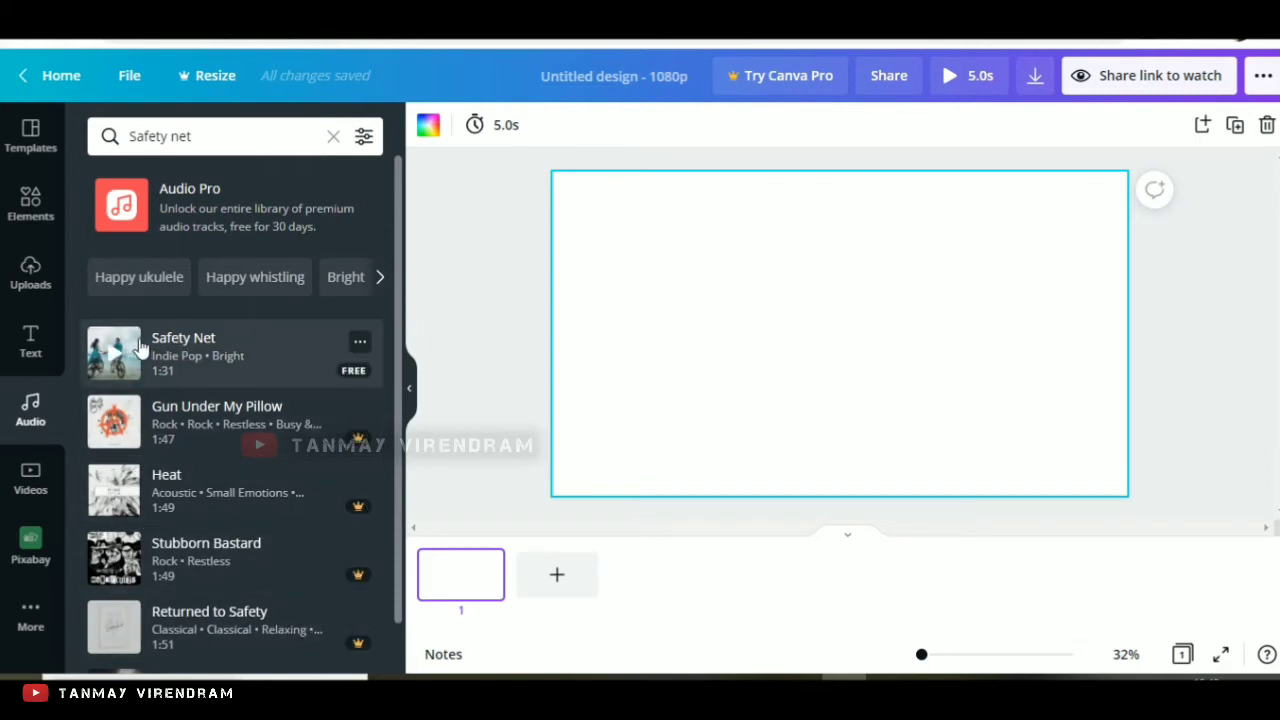
Step: Look through the stock video categories, from aerial shots and nature down to sunrise and backgrounds
{"action": "left_click", "coordinate": [29, 478]}
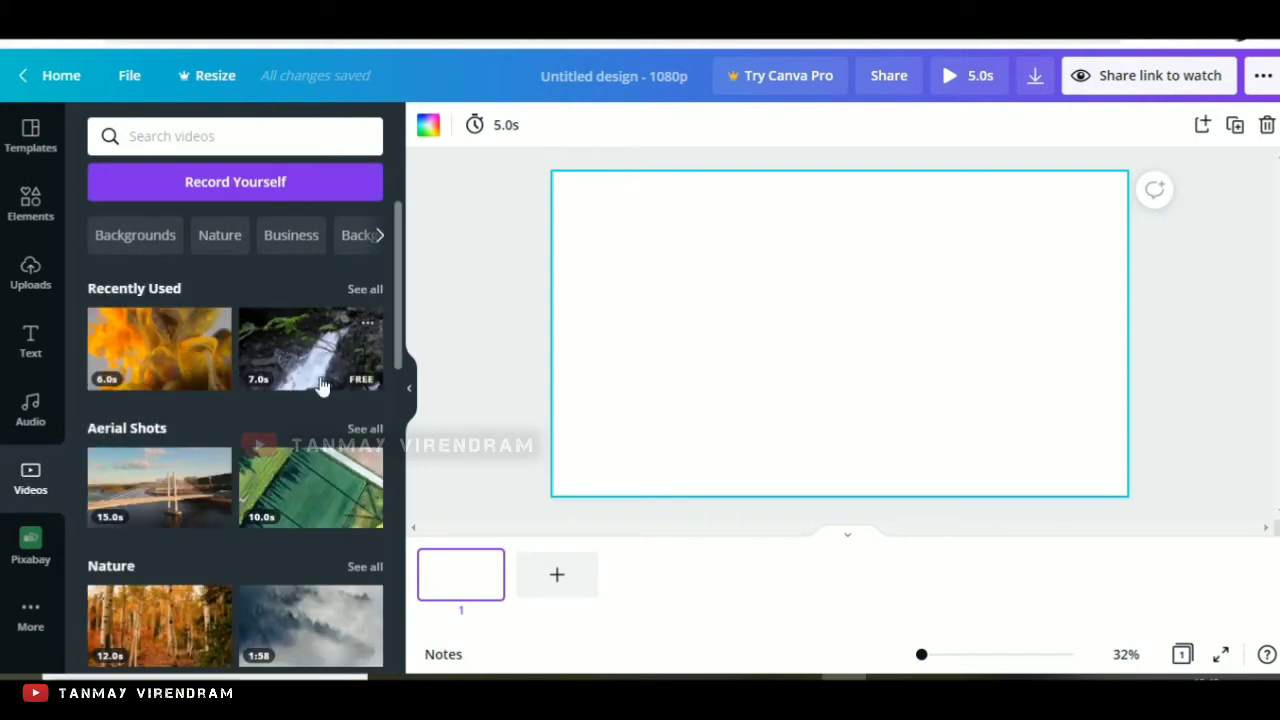
{"action": "scroll", "coordinate": [317, 440], "scroll_direction": "down", "scroll_amount": 2}
{"action": "scroll", "coordinate": [209, 471], "scroll_direction": "down", "scroll_amount": 2}
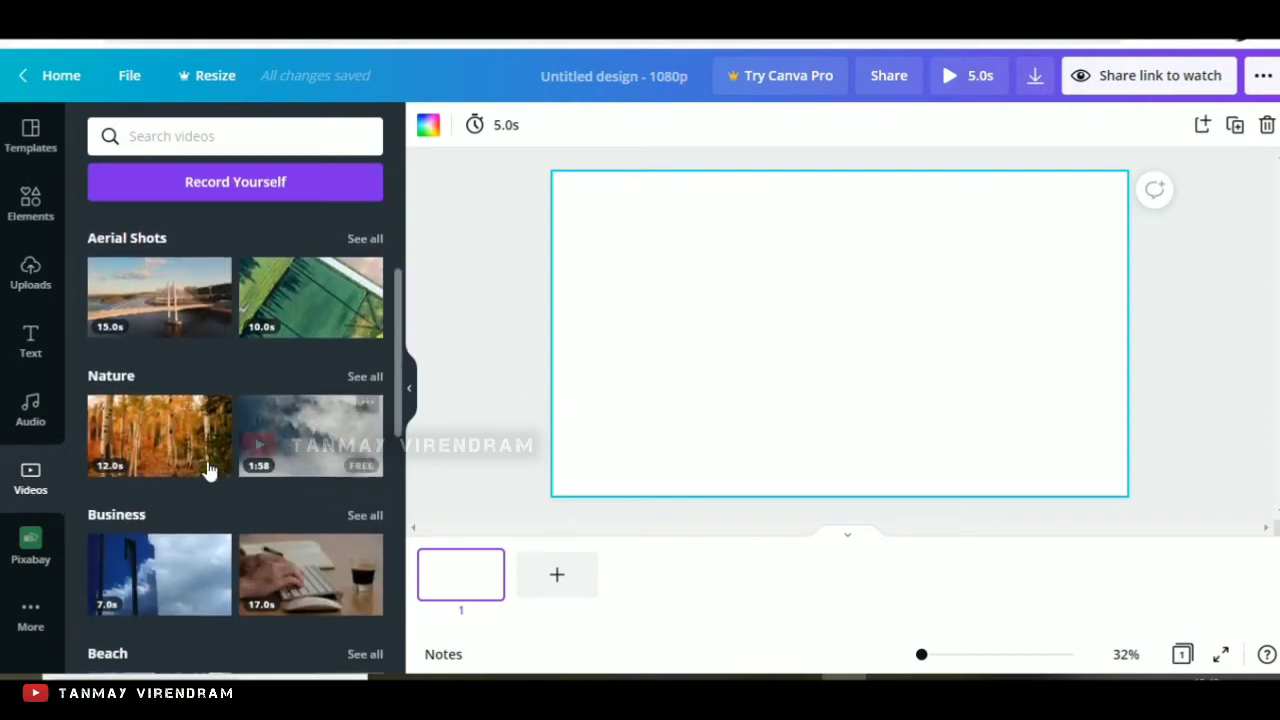
{"action": "scroll", "coordinate": [160, 447], "scroll_direction": "down", "scroll_amount": 4}
{"action": "scroll", "coordinate": [285, 445], "scroll_direction": "down", "scroll_amount": 6}
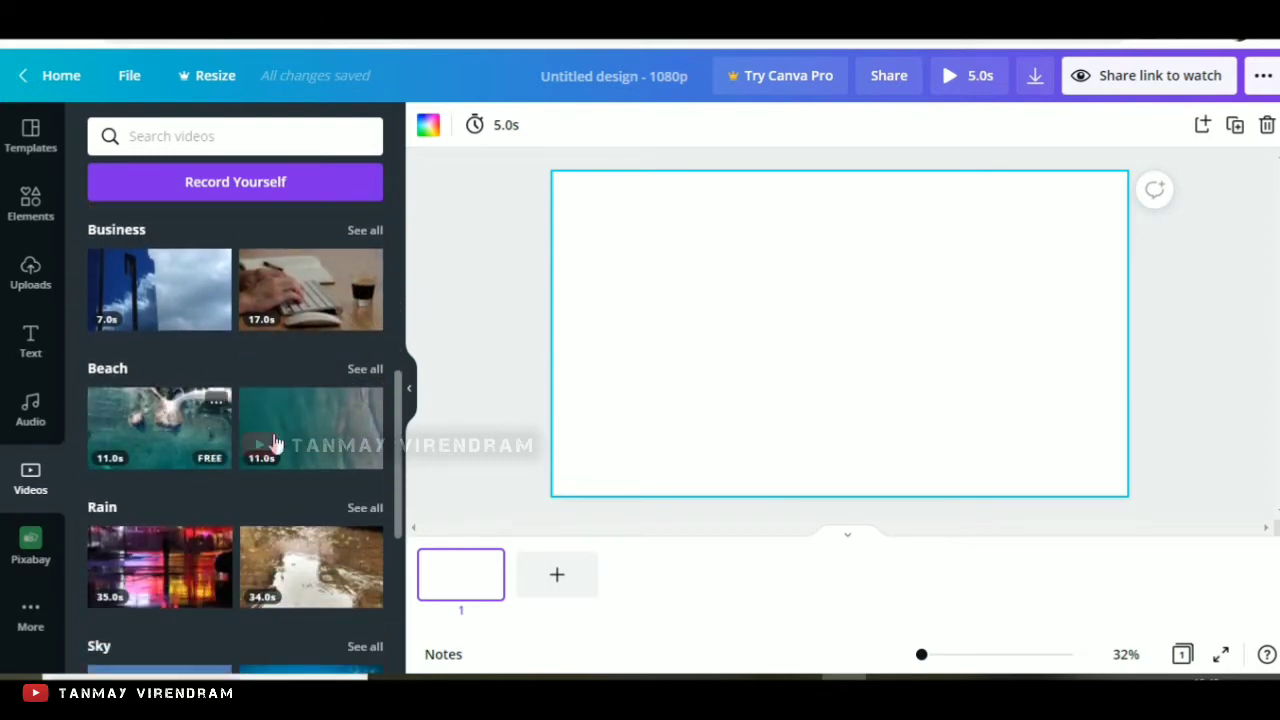
{"action": "scroll", "coordinate": [311, 466], "scroll_direction": "down", "scroll_amount": 6}
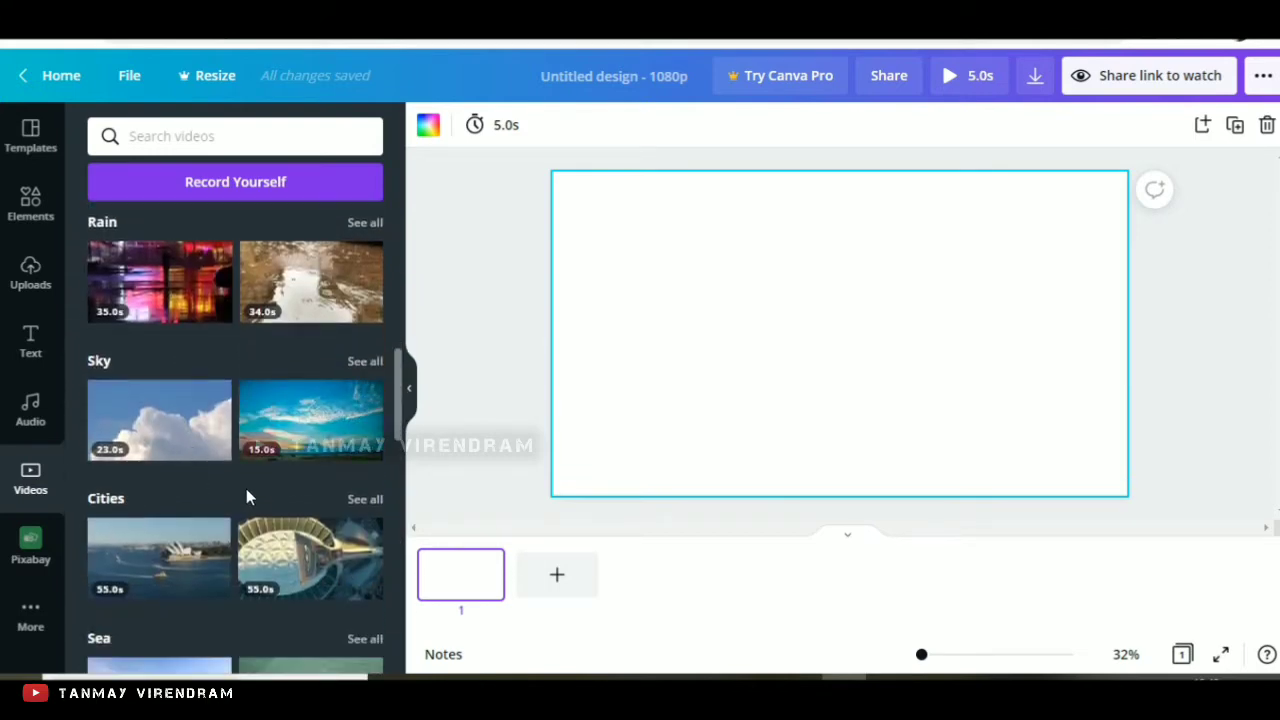
{"action": "scroll", "coordinate": [258, 541], "scroll_direction": "down", "scroll_amount": 3}
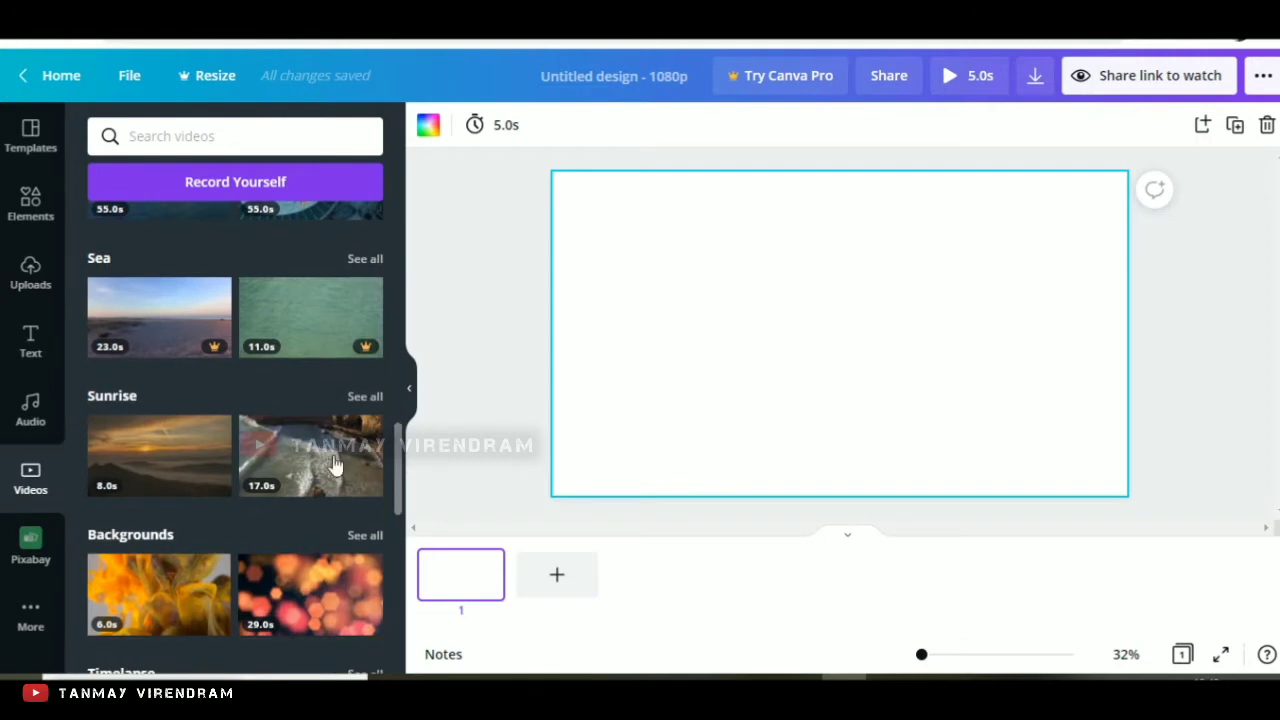
{"action": "scroll", "coordinate": [214, 453], "scroll_direction": "up", "scroll_amount": 15}
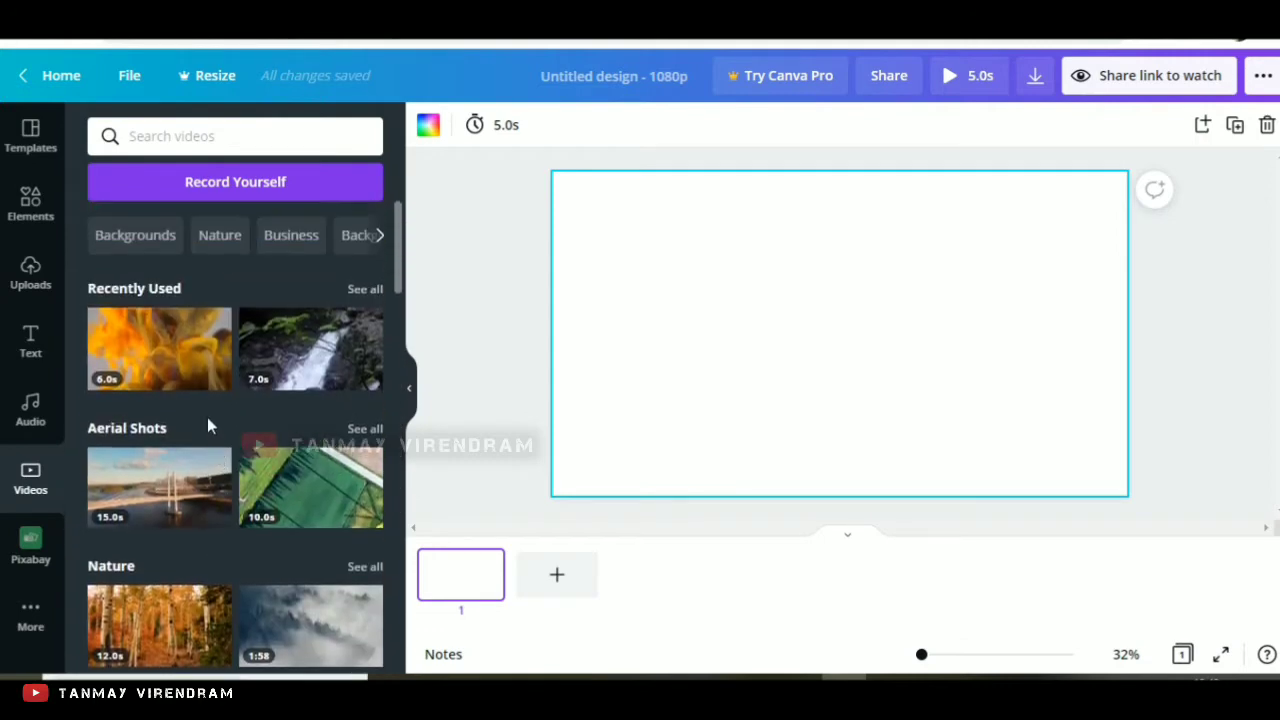
Step: Search Pixabay's free images for "water" and browse through the results
{"action": "left_click", "coordinate": [29, 553]}
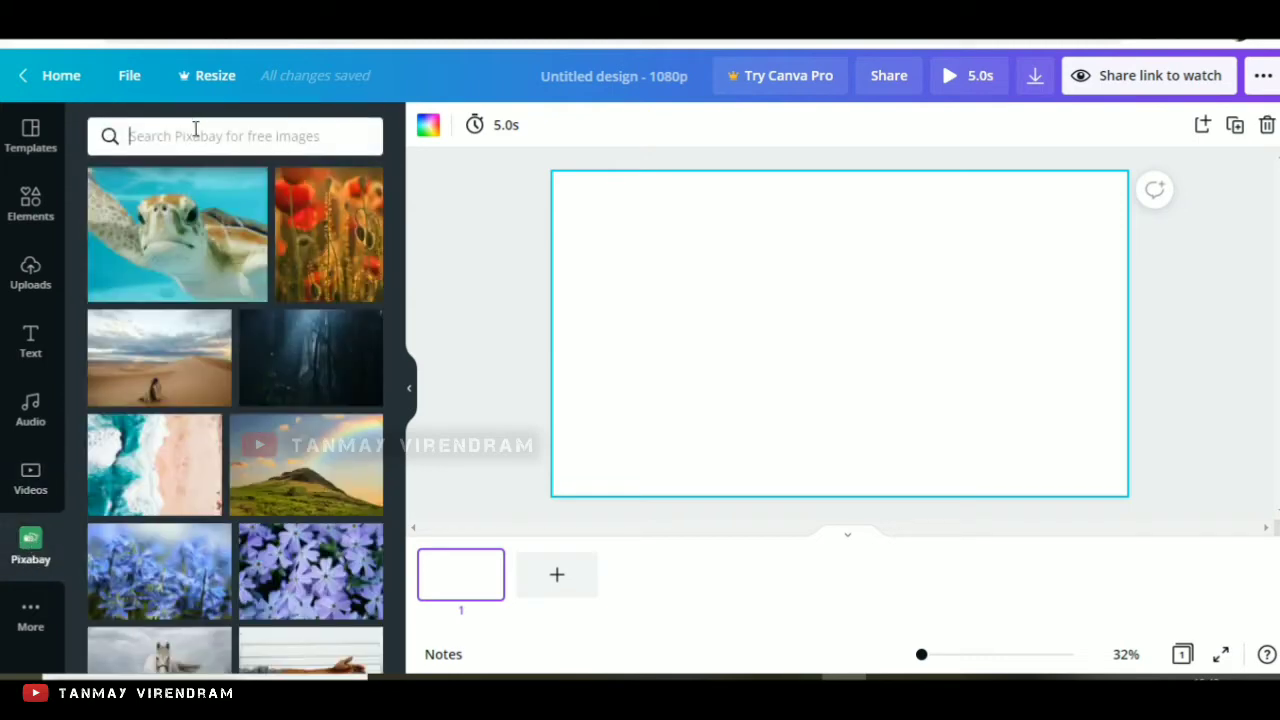
{"action": "type", "text": "water"}
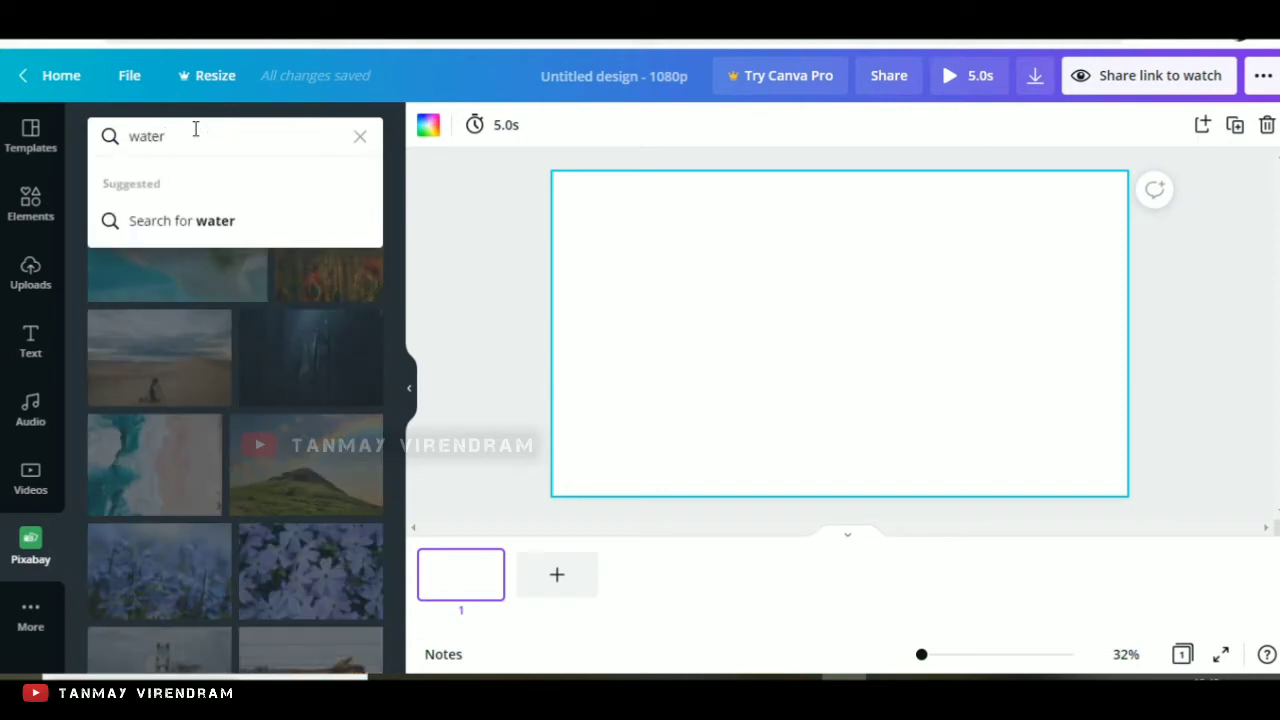
{"action": "key", "text": "Return"}
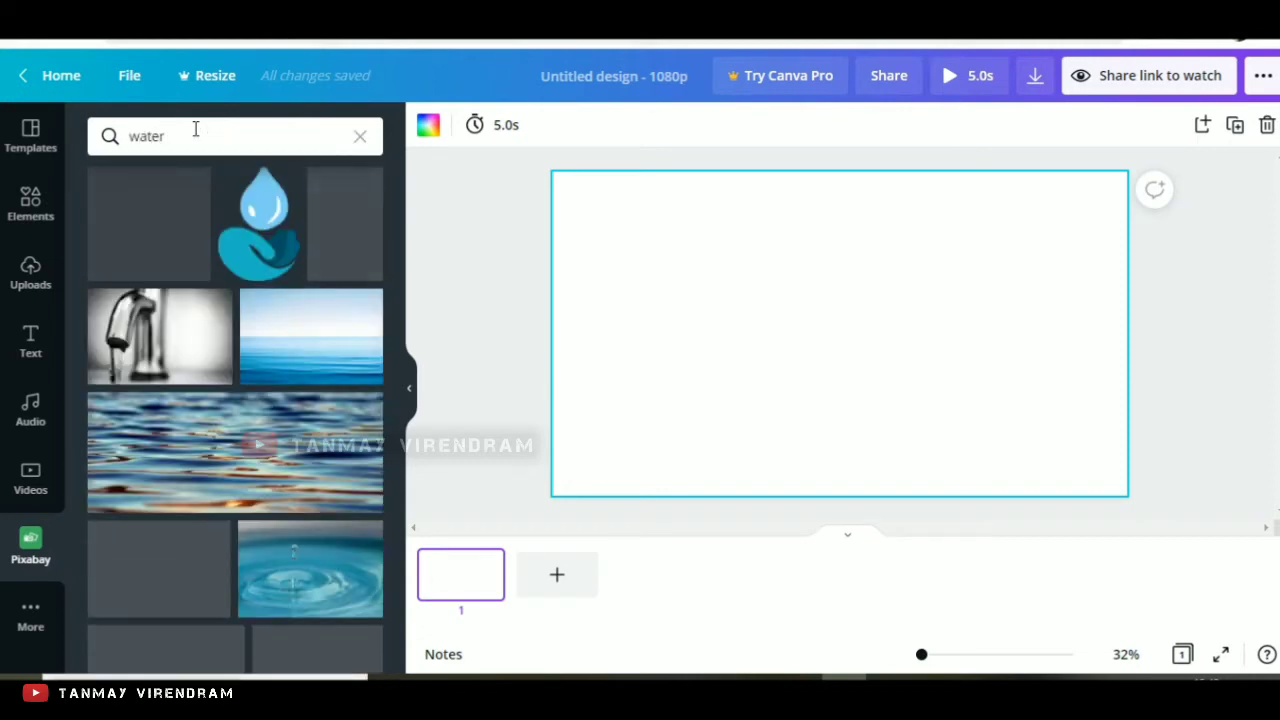
{"action": "scroll", "coordinate": [250, 352], "scroll_direction": "down", "scroll_amount": 10}
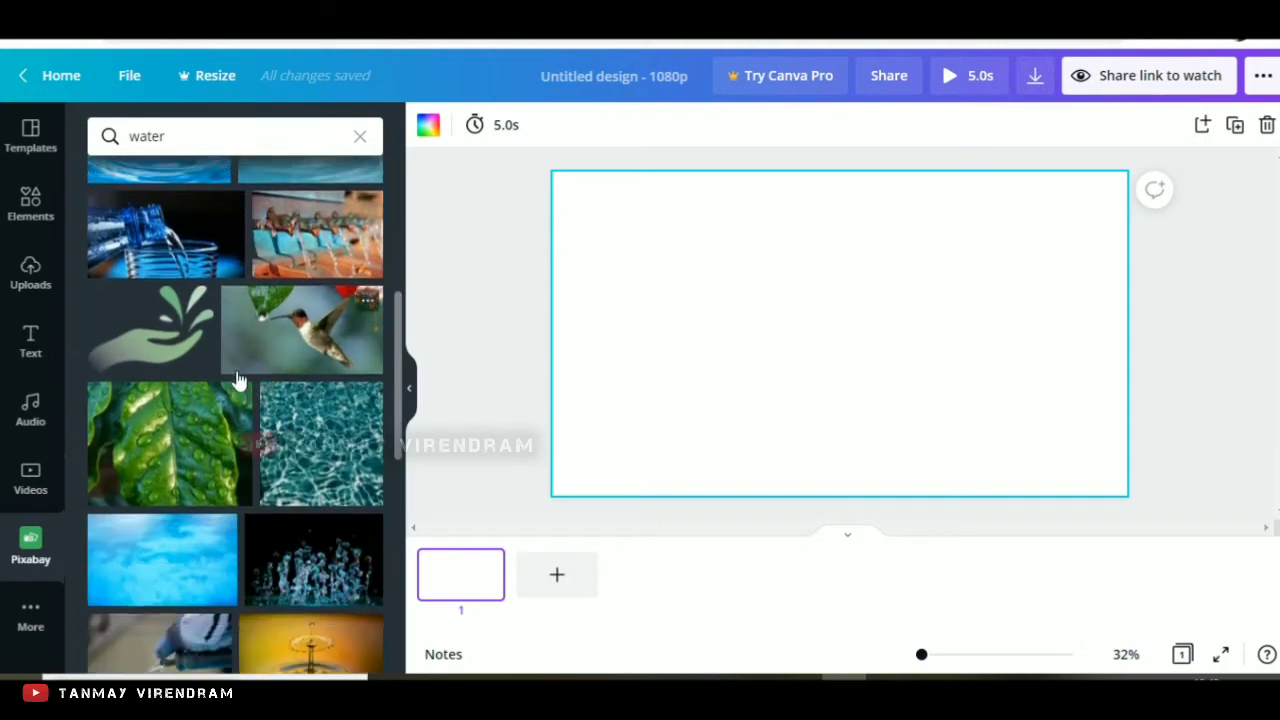
Step: Try placing the photo of wet green leaves in the centre of the blank page, undoing both the move and the insertion
{"action": "left_click_drag", "start_coordinate": [183, 224], "coordinate": [723, 303]}
{"action": "left_click_drag", "start_coordinate": [808, 404], "coordinate": [838, 351]}
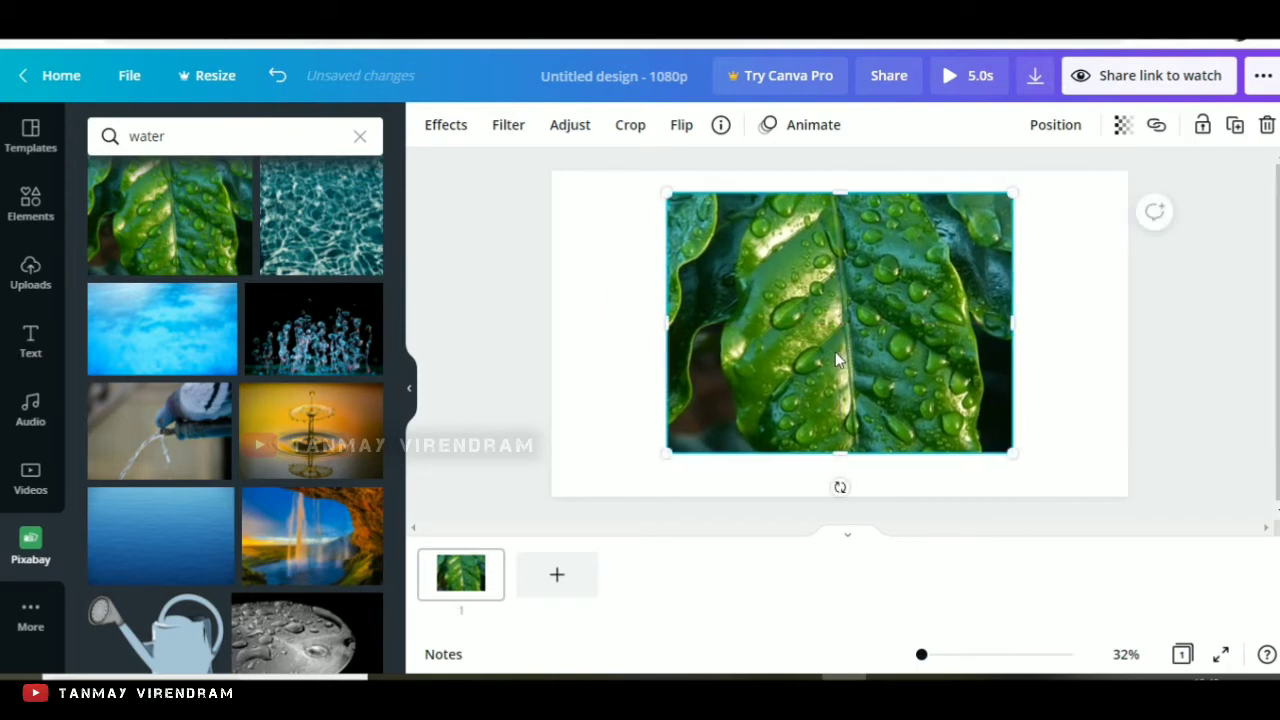
{"action": "left_click", "coordinate": [280, 77]}
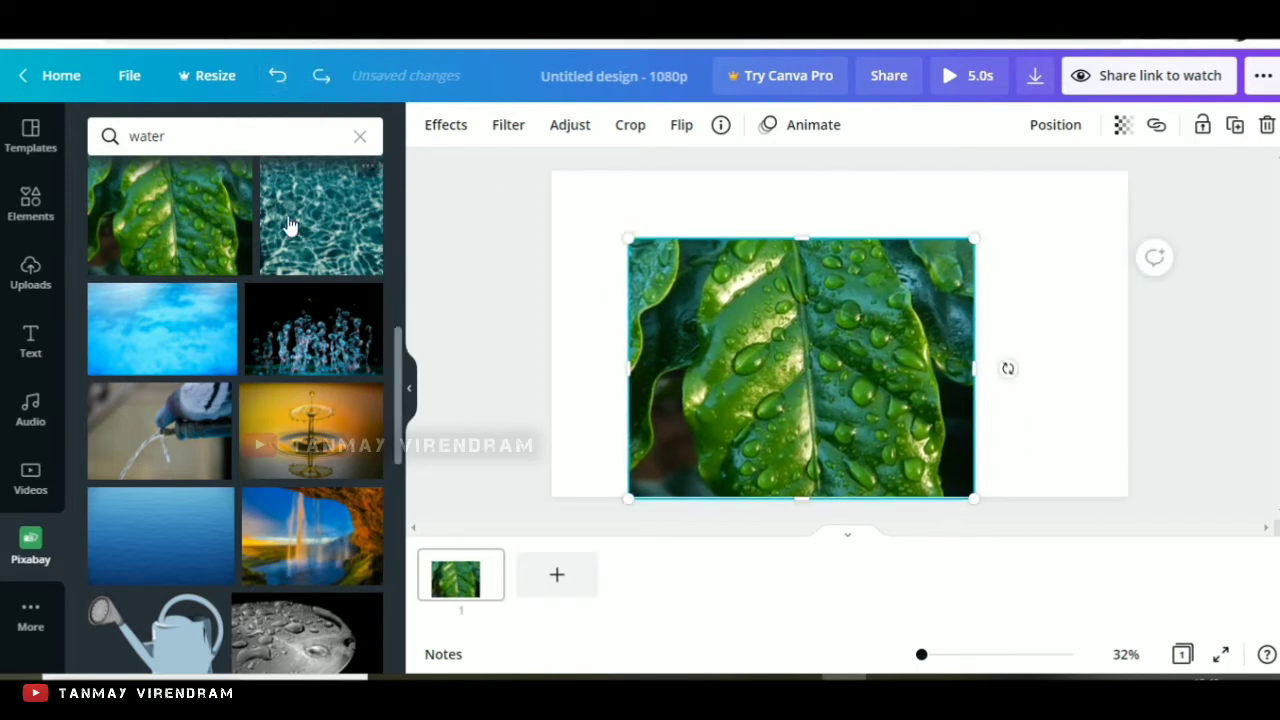
{"action": "left_click", "coordinate": [277, 75]}
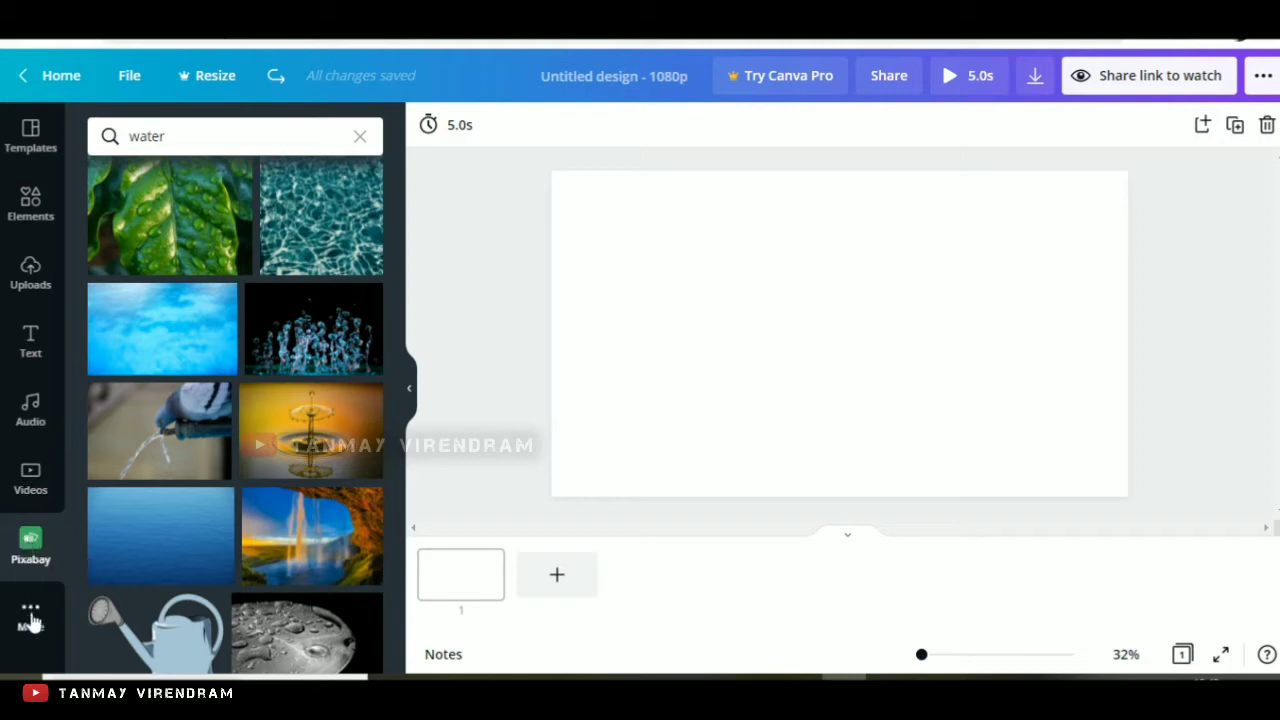
Step: Find templates under the suggested search Educational Videos and apply the red "Thanks for watching!" design to the blank page
{"action": "left_click", "coordinate": [31, 617]}
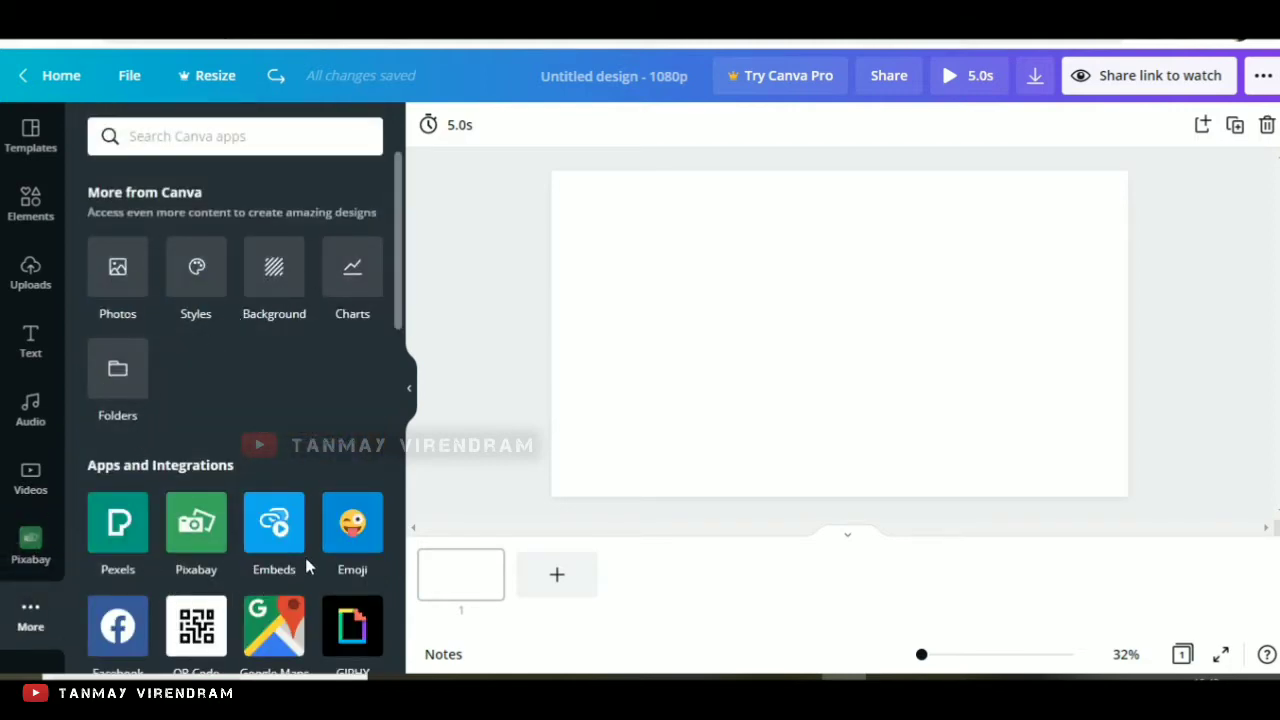
{"action": "left_click", "coordinate": [33, 148]}
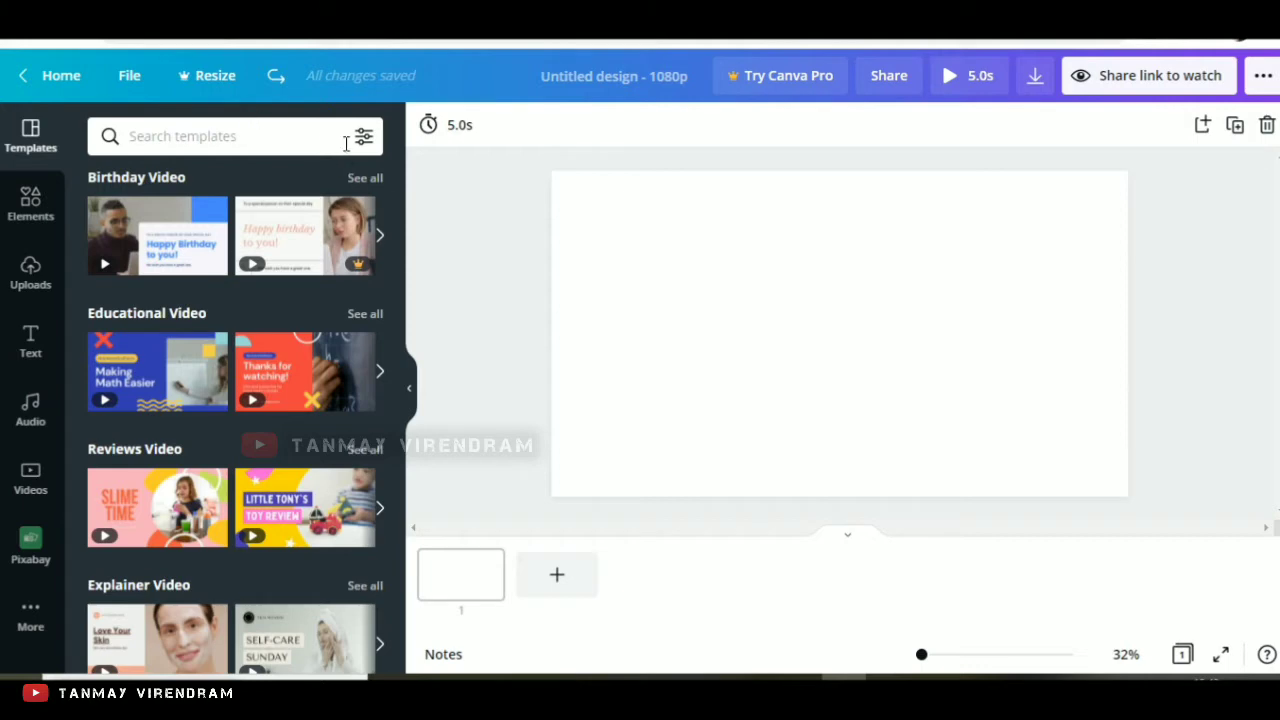
{"action": "type", "text": "edu"}
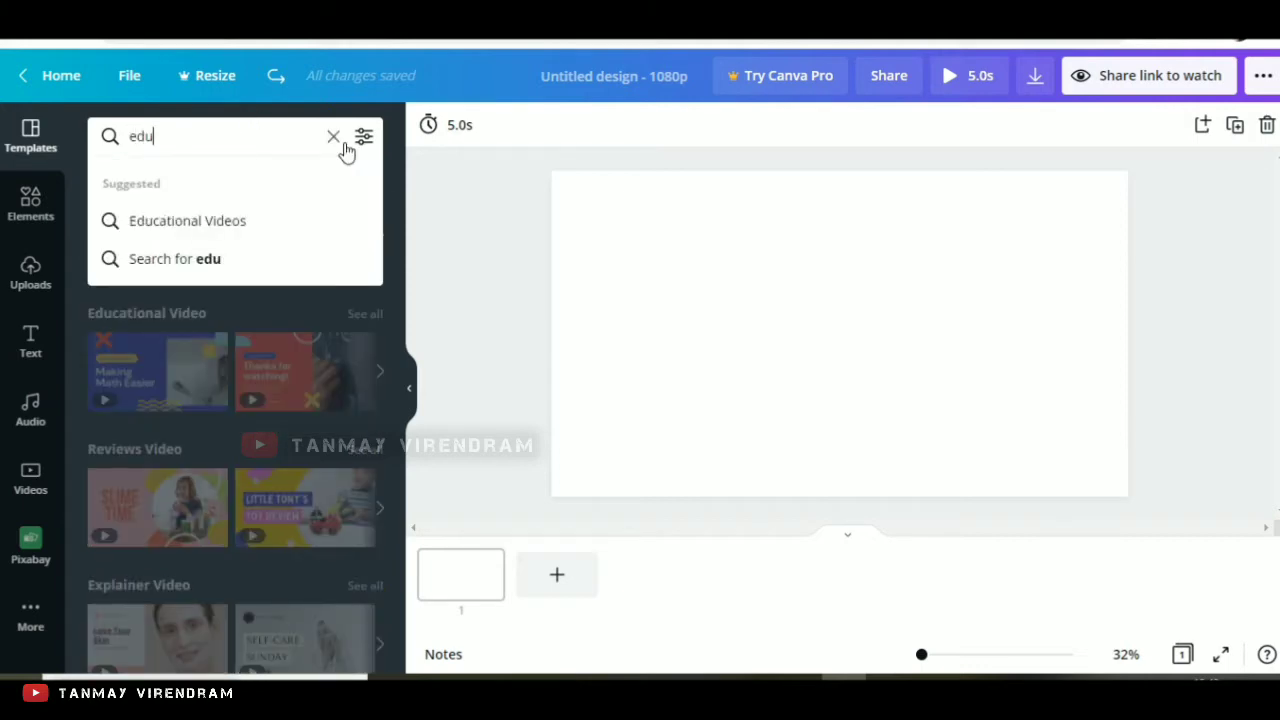
{"action": "left_click", "coordinate": [246, 222]}
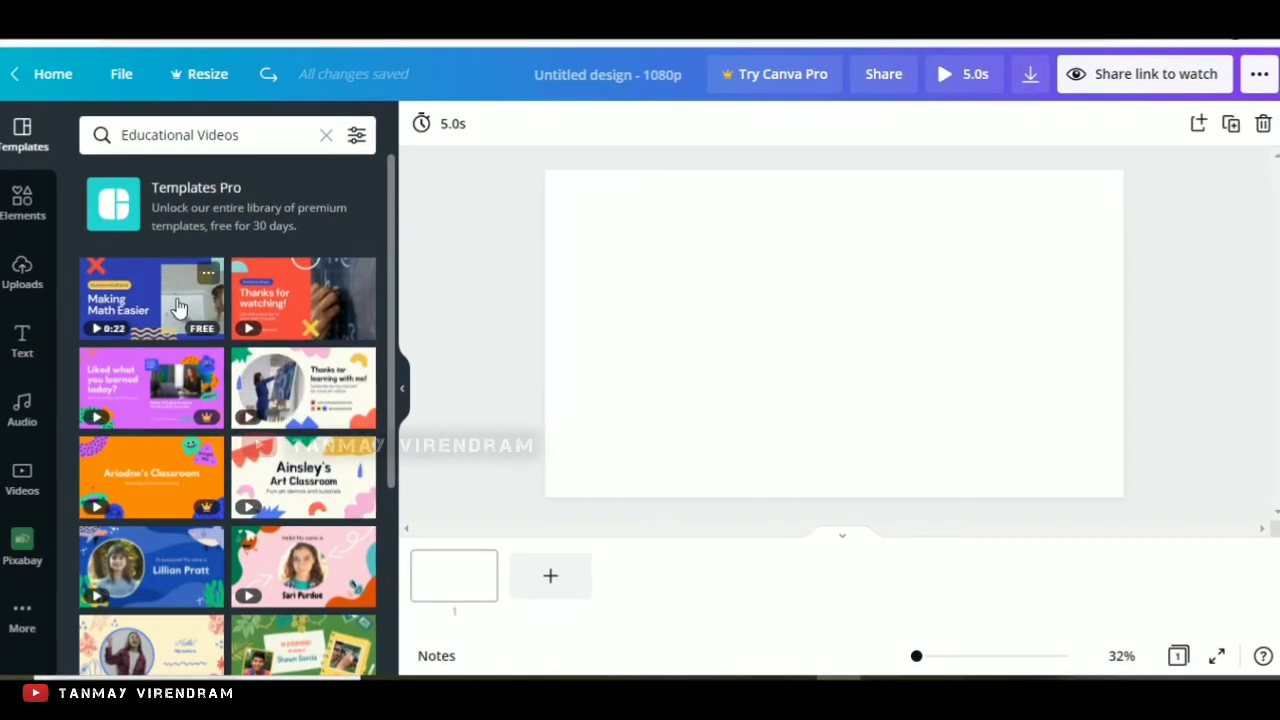
{"action": "left_click", "coordinate": [262, 305]}
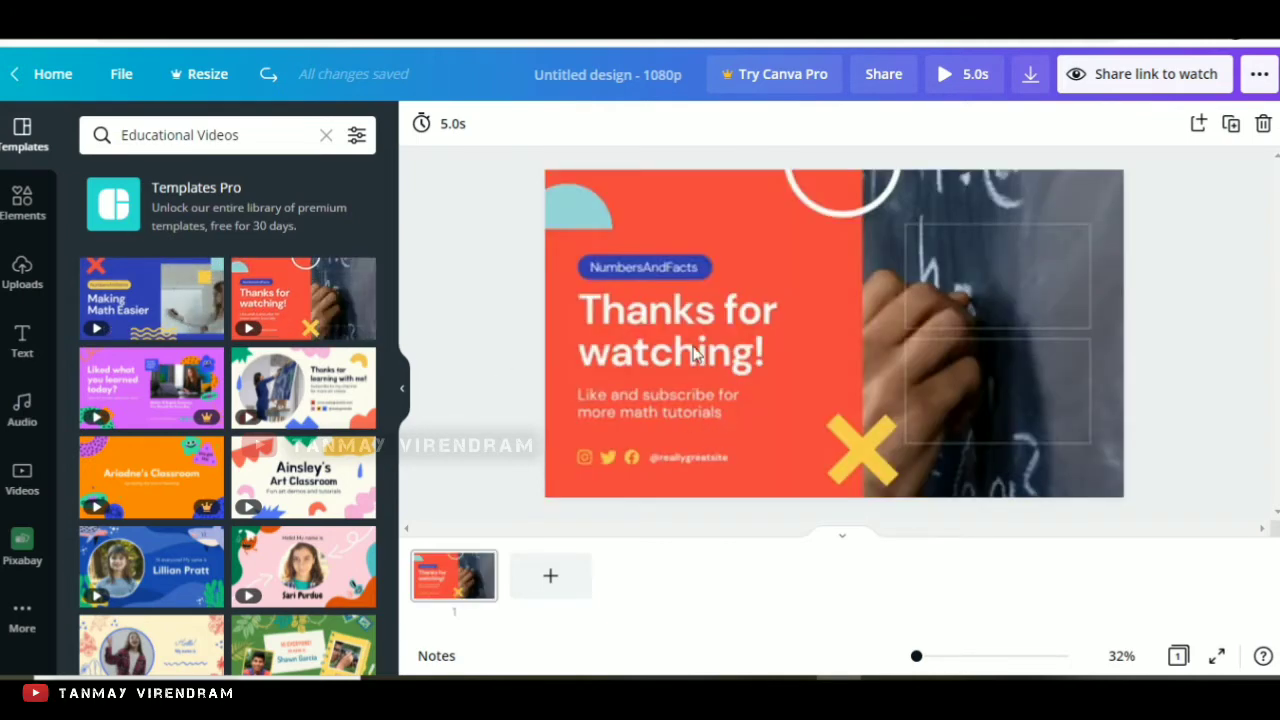
Step: Play a preview of the "Thanks for watching!" page and return to the editor
{"action": "left_click", "coordinate": [849, 353]}
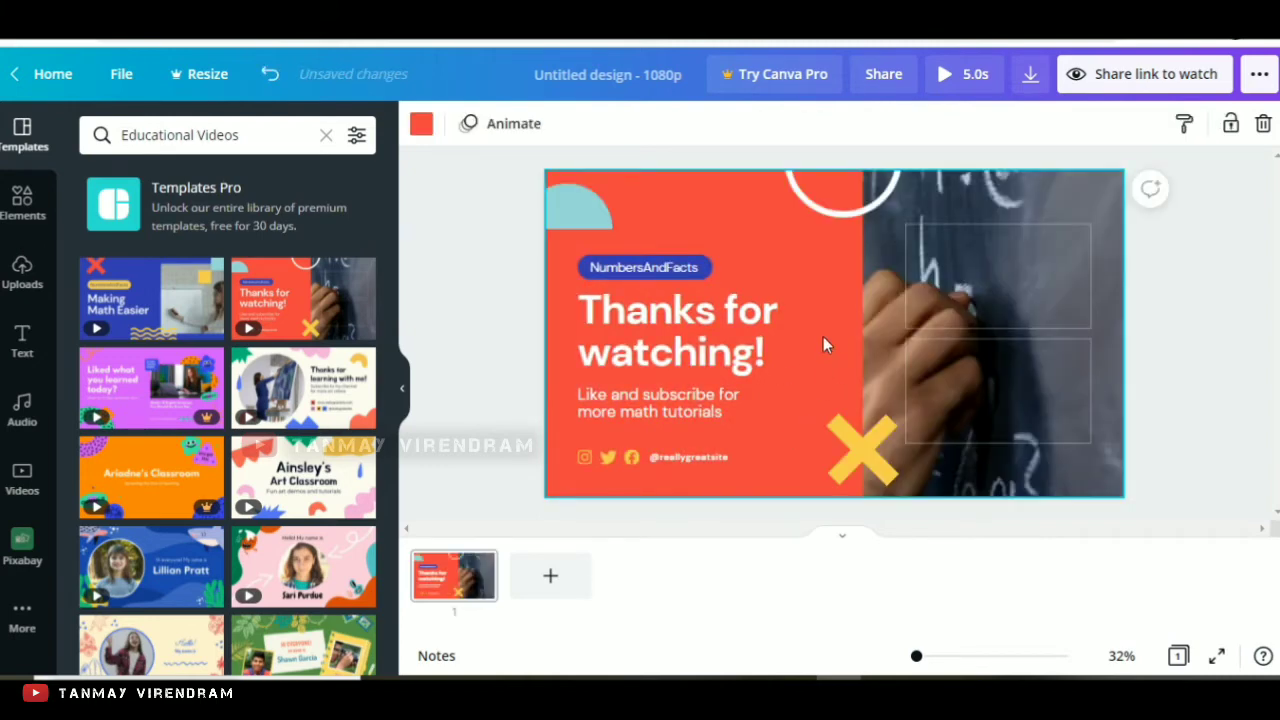
{"action": "left_click", "coordinate": [943, 83]}
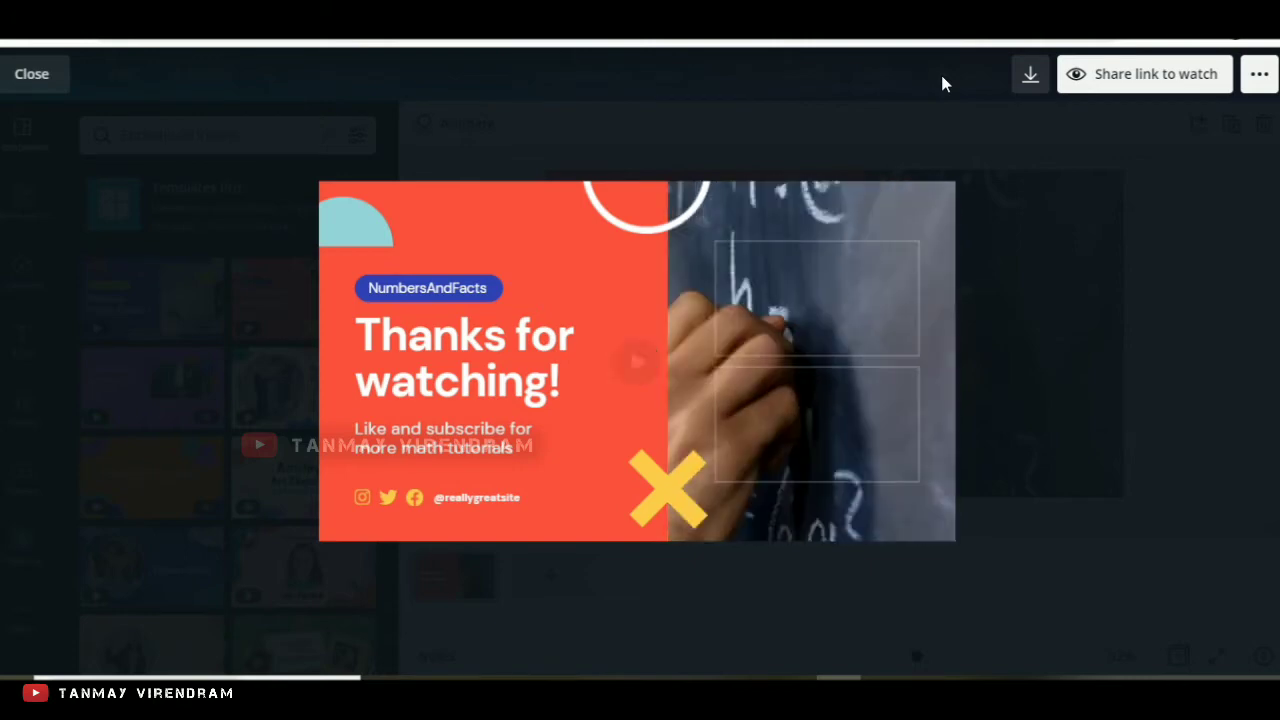
{"action": "left_click", "coordinate": [48, 85]}
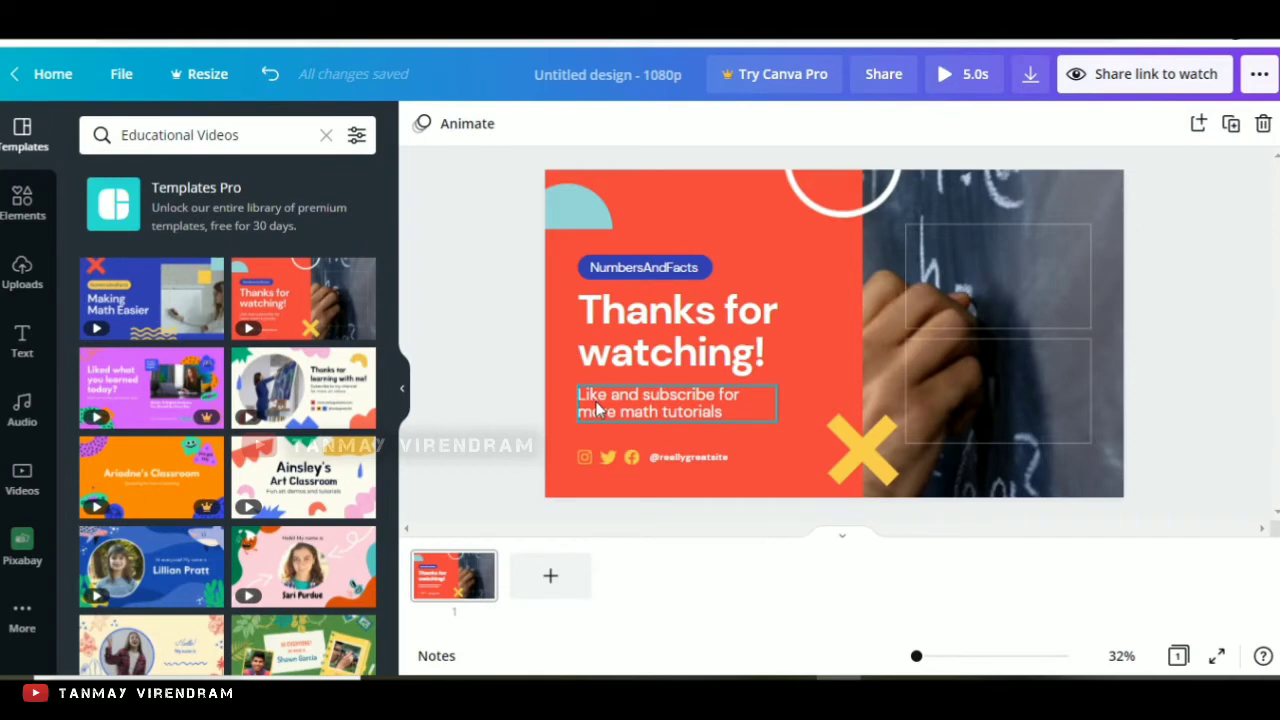
Step: Examine the template's editable parts one by one: heading, label, subtitle, social icons, handle, outlined boxes and blackboard video
{"action": "left_click", "coordinate": [660, 357]}
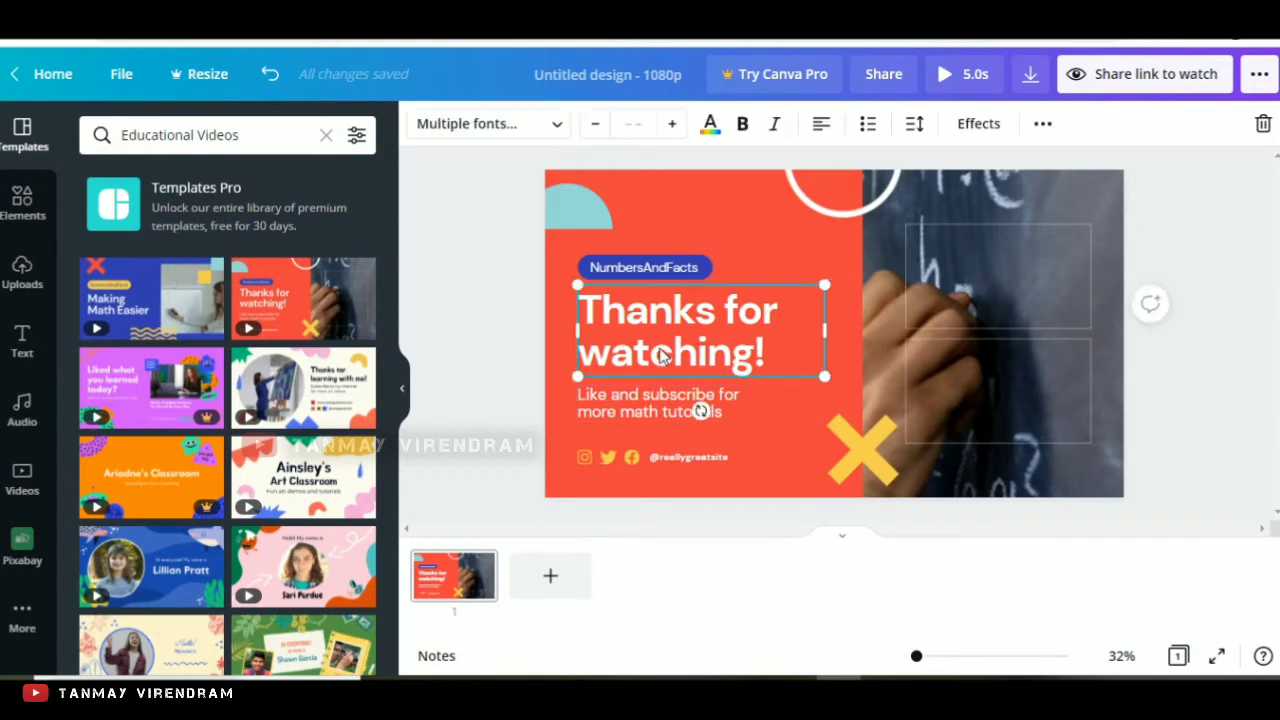
{"action": "double_click", "coordinate": [659, 272]}
{"action": "left_click", "coordinate": [665, 405]}
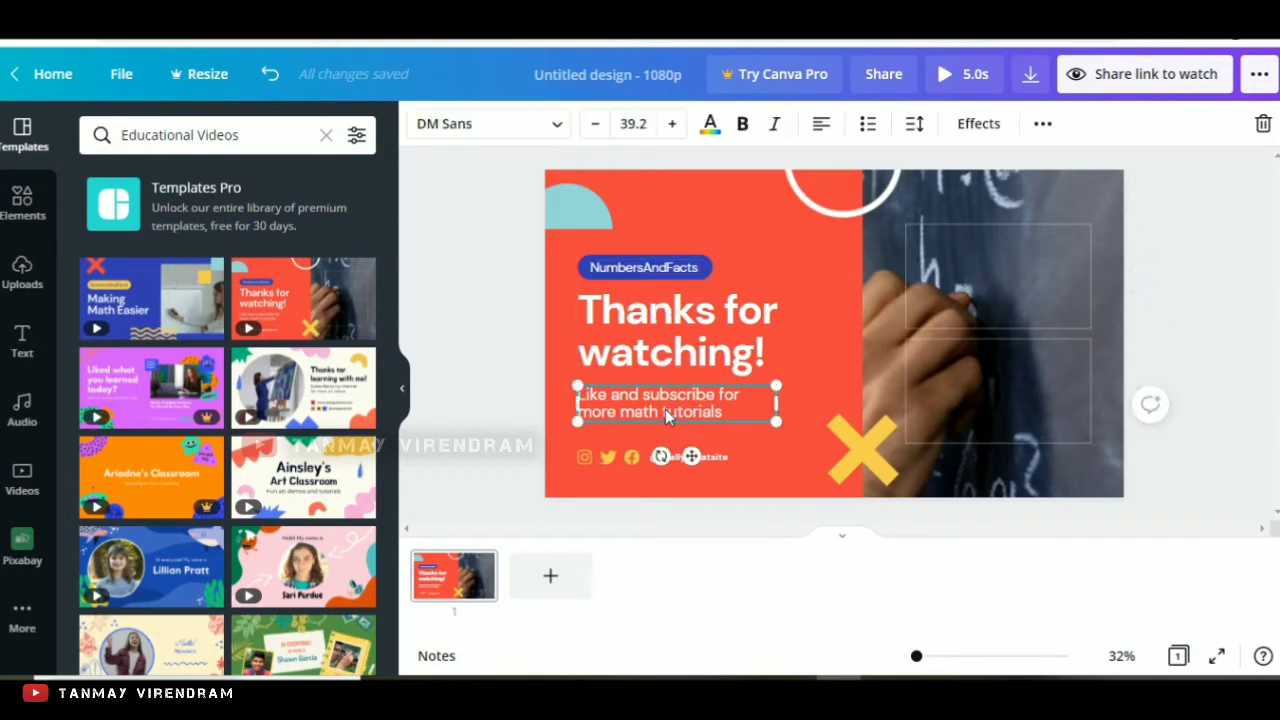
{"action": "left_click", "coordinate": [724, 459]}
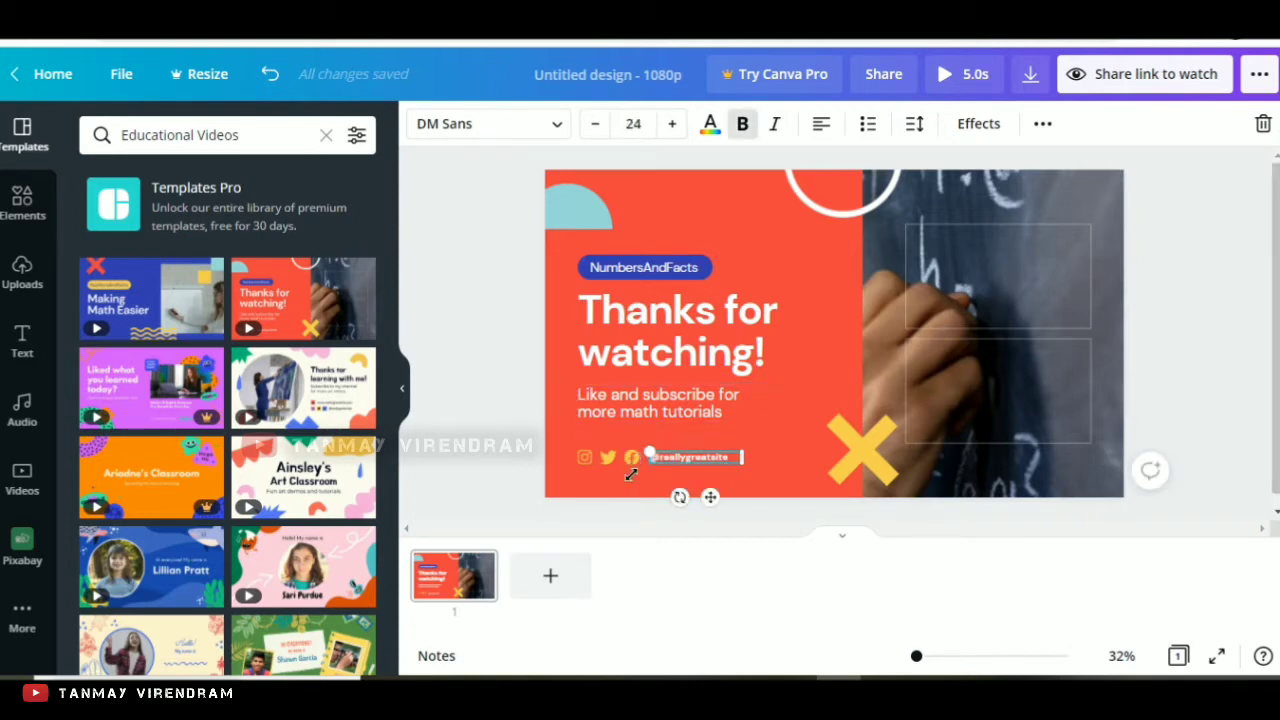
{"action": "left_click", "coordinate": [601, 456]}
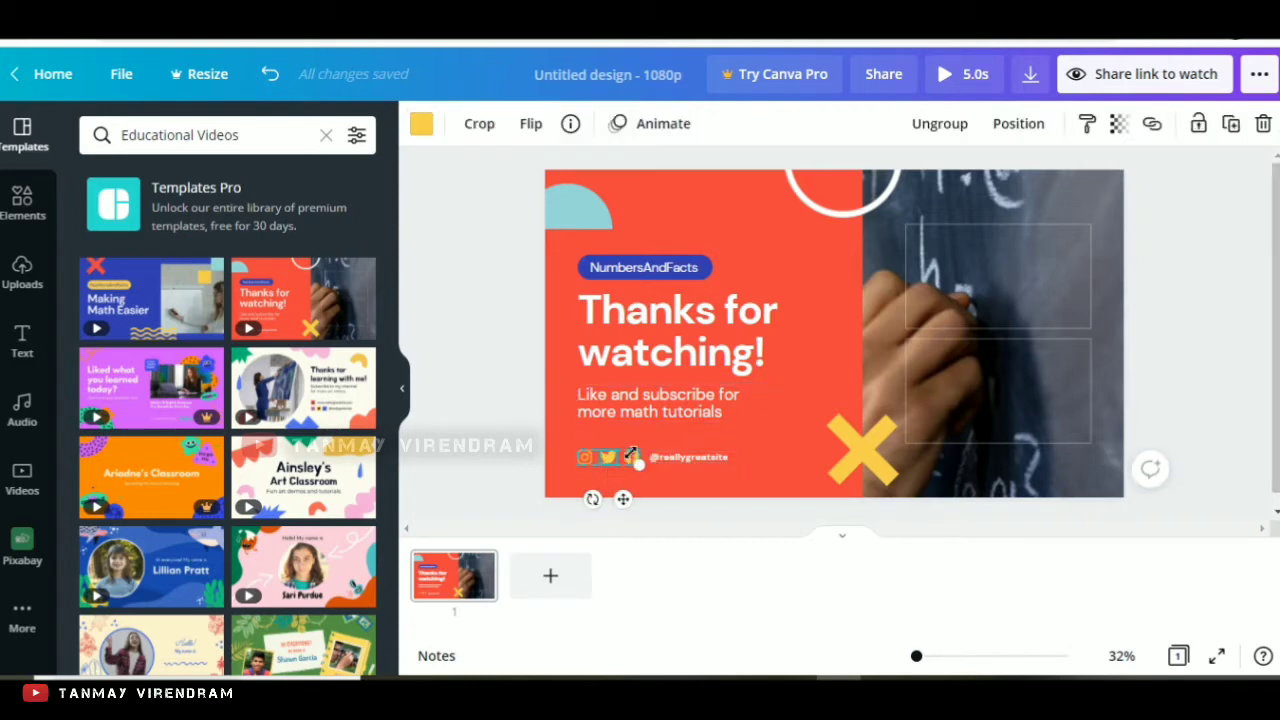
{"action": "left_click", "coordinate": [688, 455]}
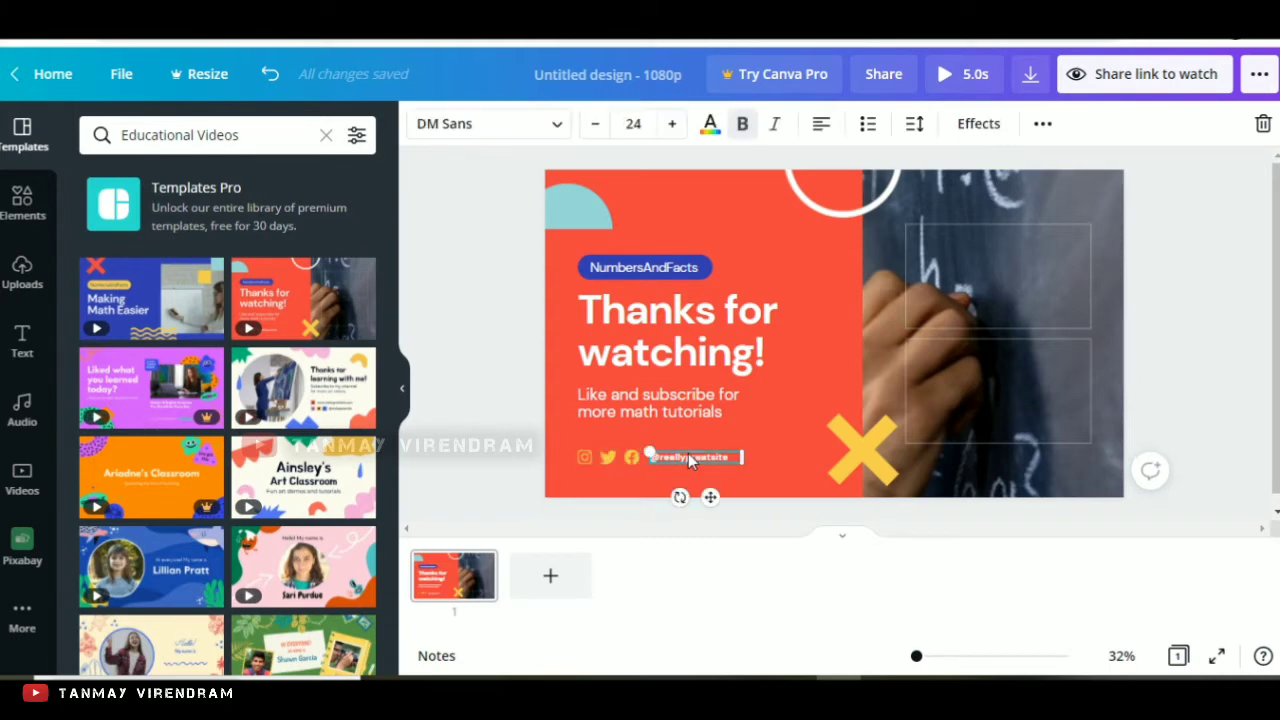
{"action": "left_click", "coordinate": [944, 368]}
{"action": "left_click", "coordinate": [987, 267]}
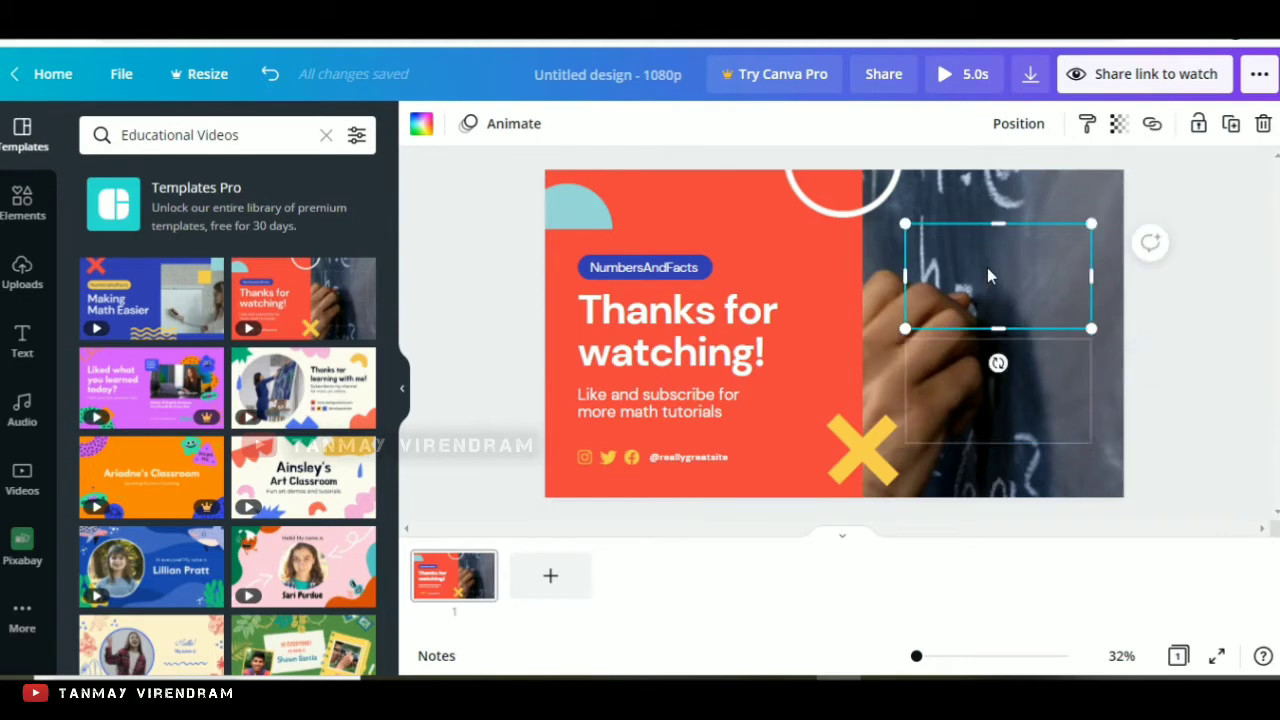
{"action": "left_click", "coordinate": [925, 202]}
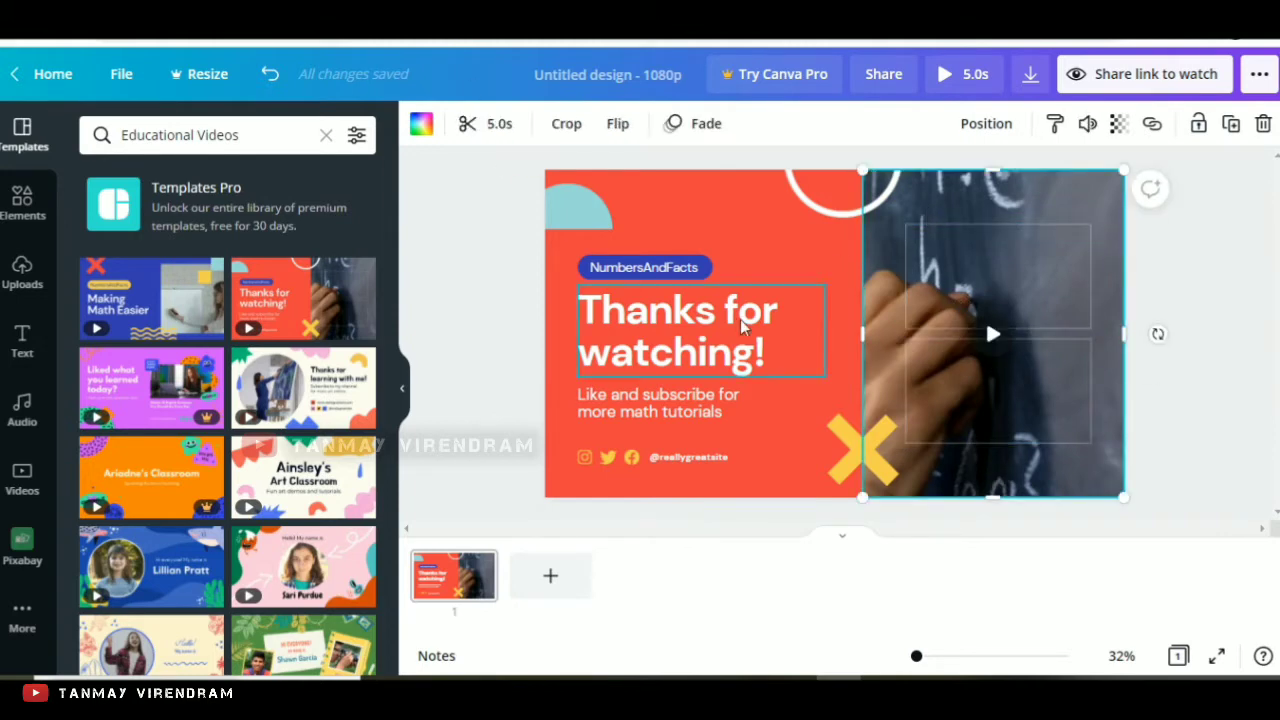
Step: Try yellow and light teal from the document colors on the red page background, and settle on dark blue
{"action": "left_click", "coordinate": [687, 224]}
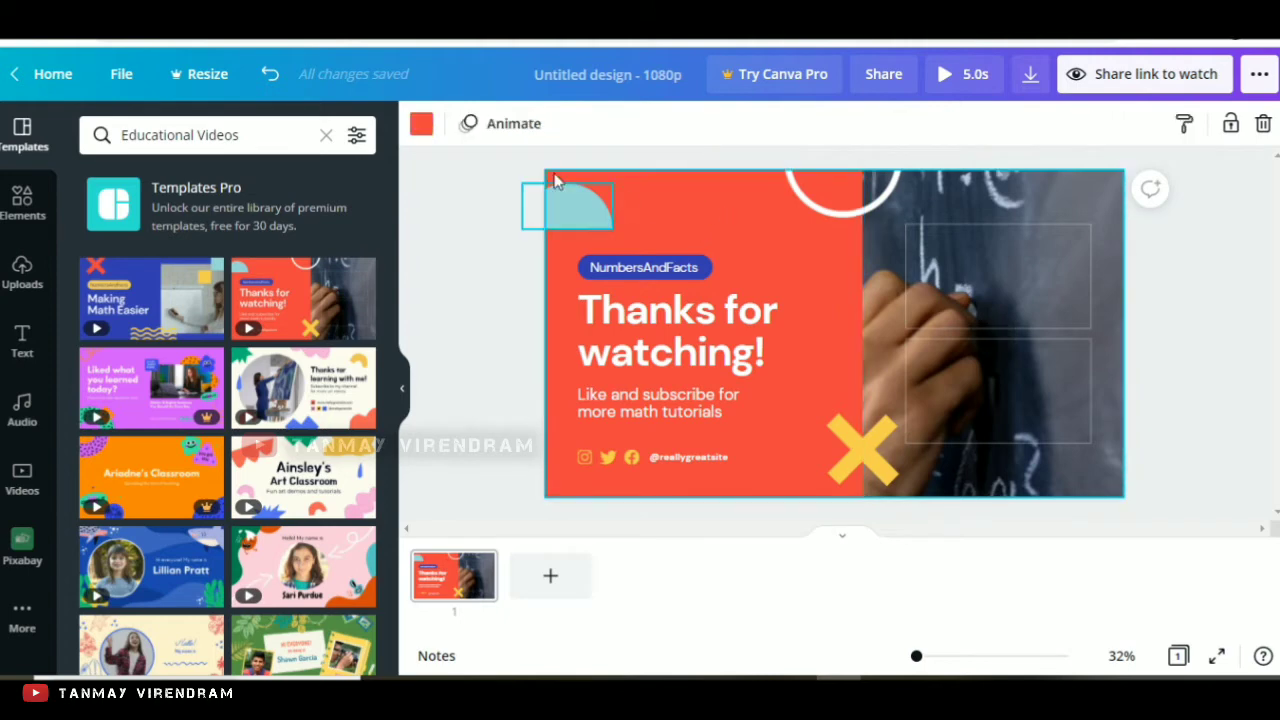
{"action": "left_click", "coordinate": [420, 123]}
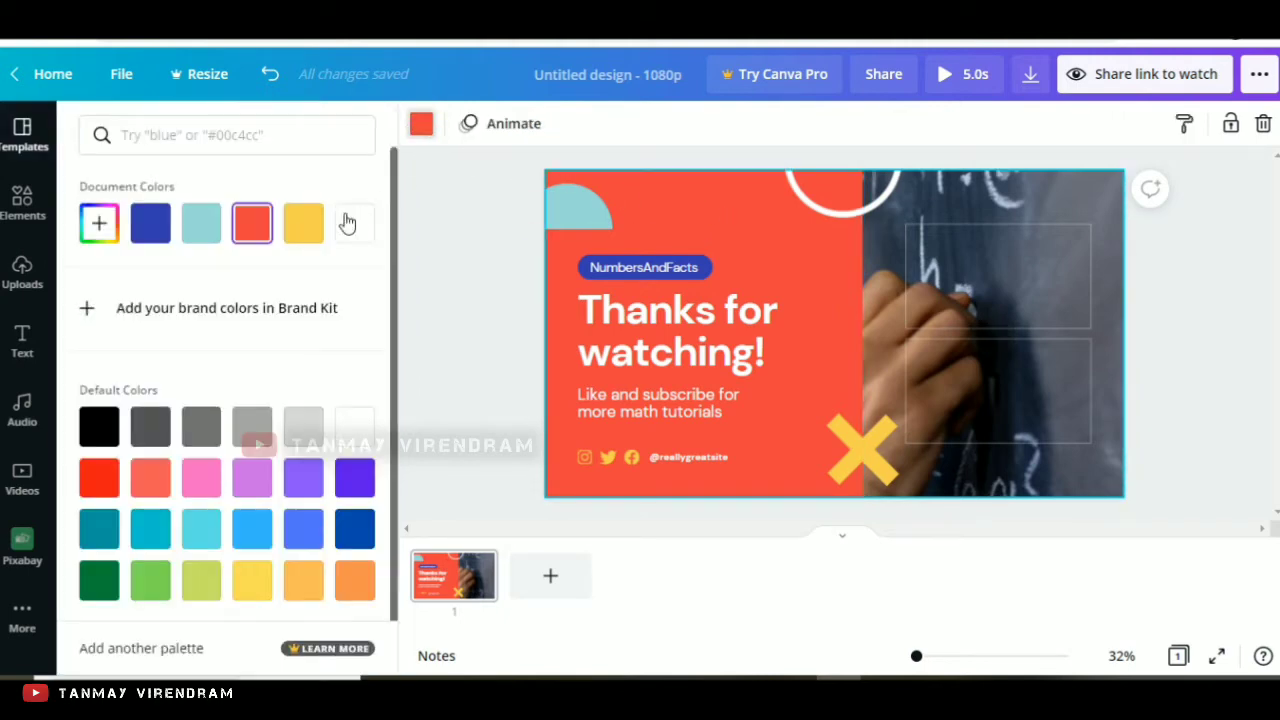
{"action": "left_click", "coordinate": [310, 229]}
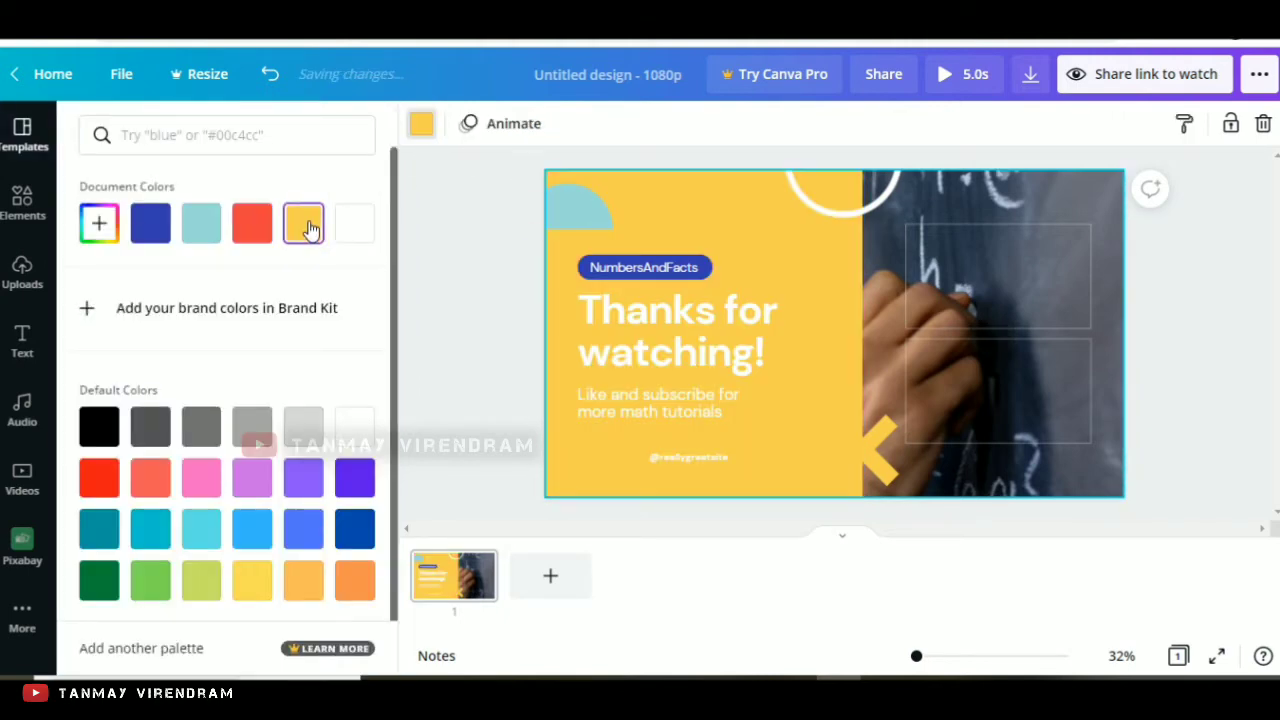
{"action": "left_click", "coordinate": [208, 228]}
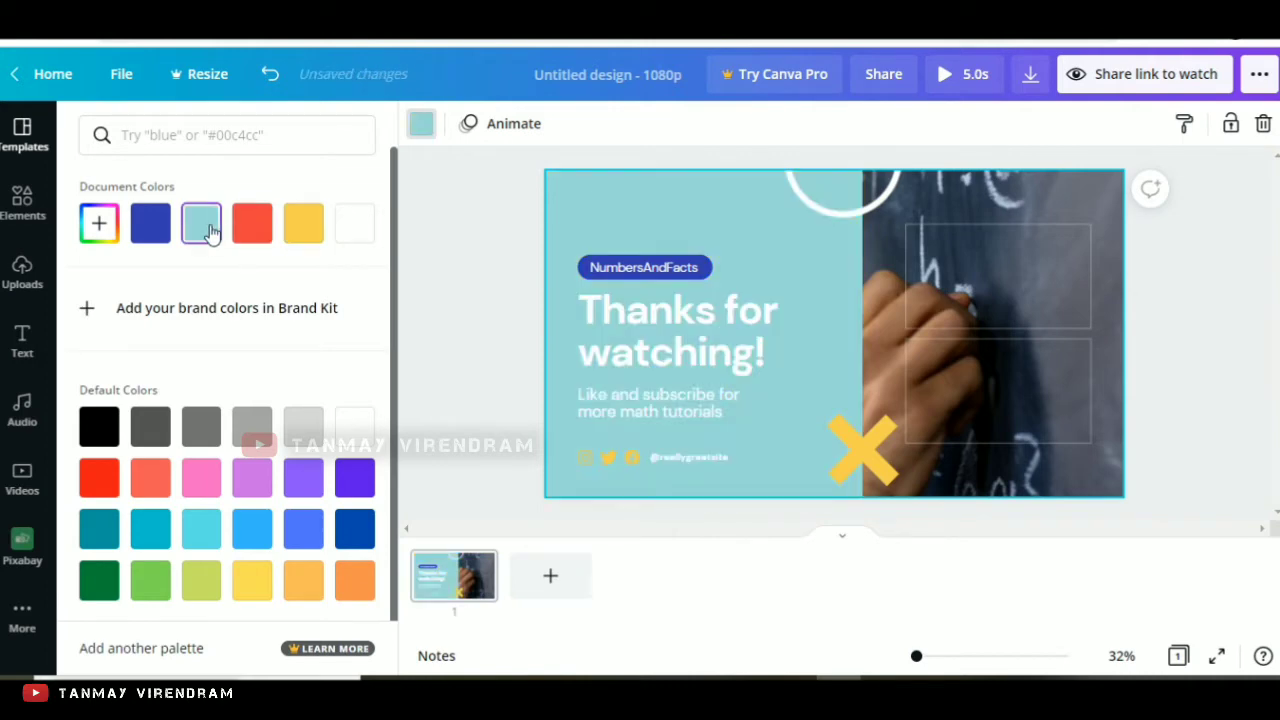
{"action": "left_click", "coordinate": [153, 232]}
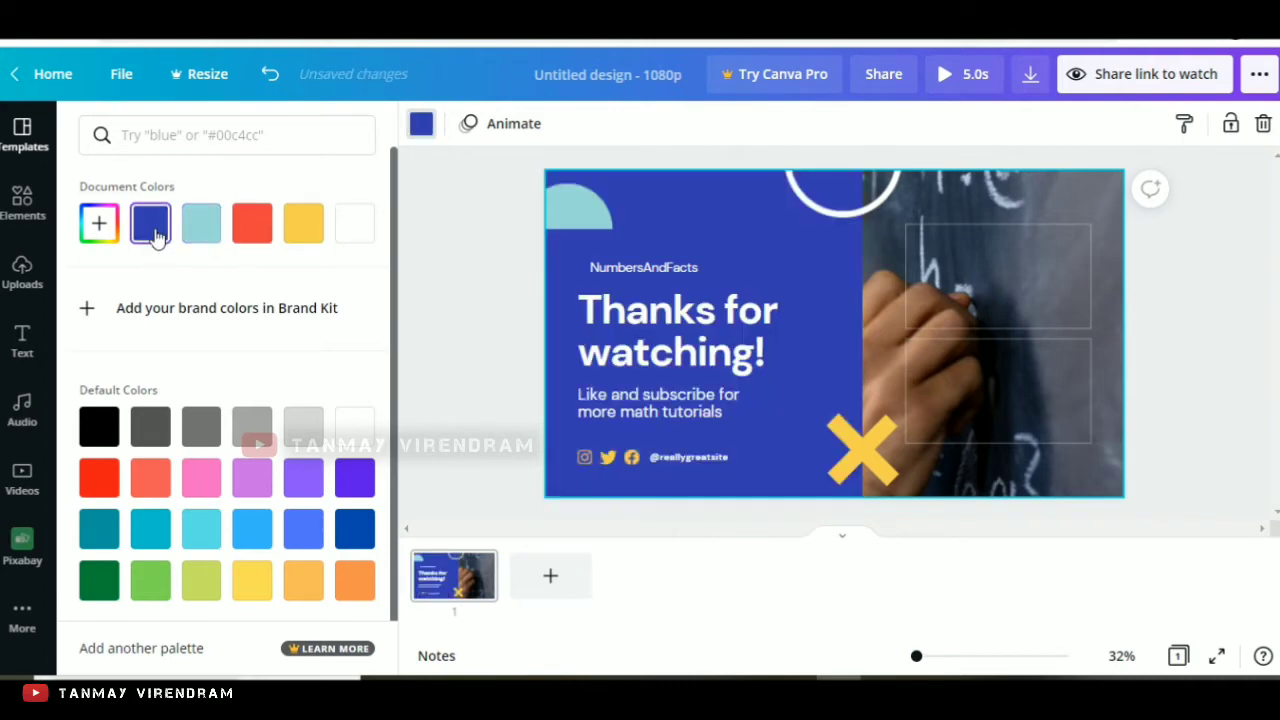
Step: Replace the "Thanks for watching!" heading with the text "Welcome My Student", starting a new line after "Welcome"
{"action": "left_click", "coordinate": [737, 348]}
{"action": "double_click", "coordinate": [797, 360]}
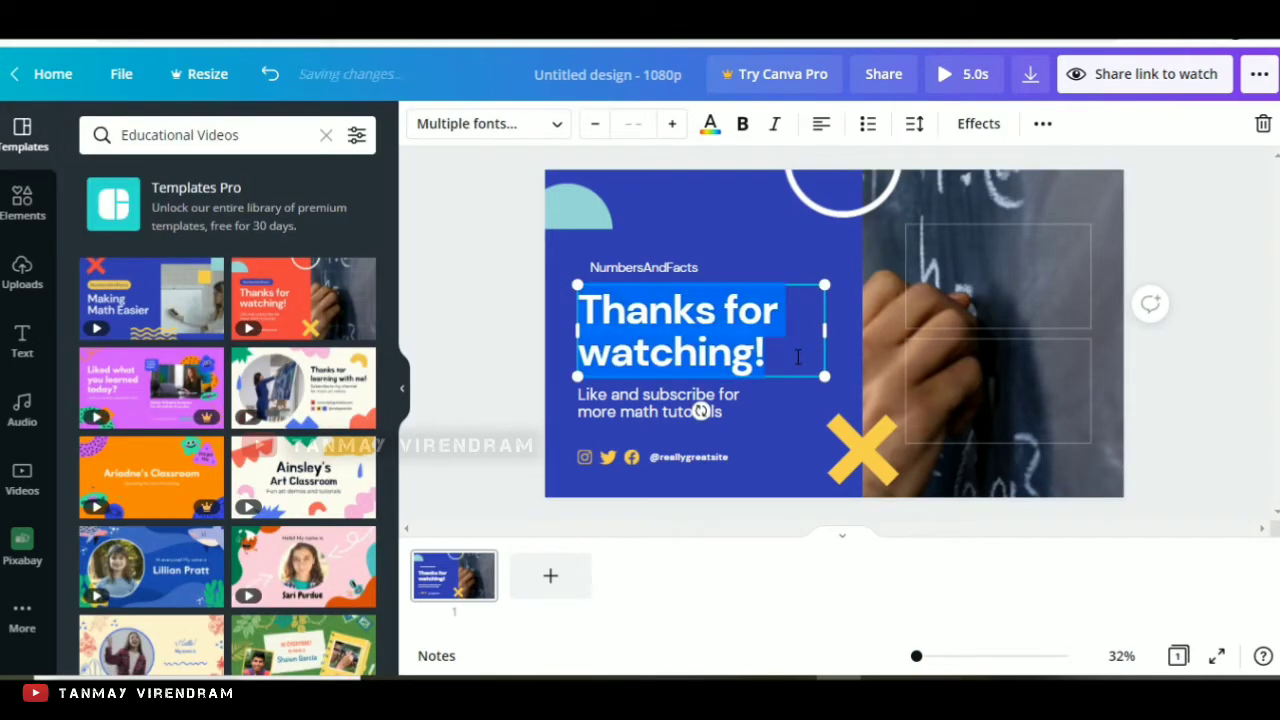
{"action": "type", "text": "We"}
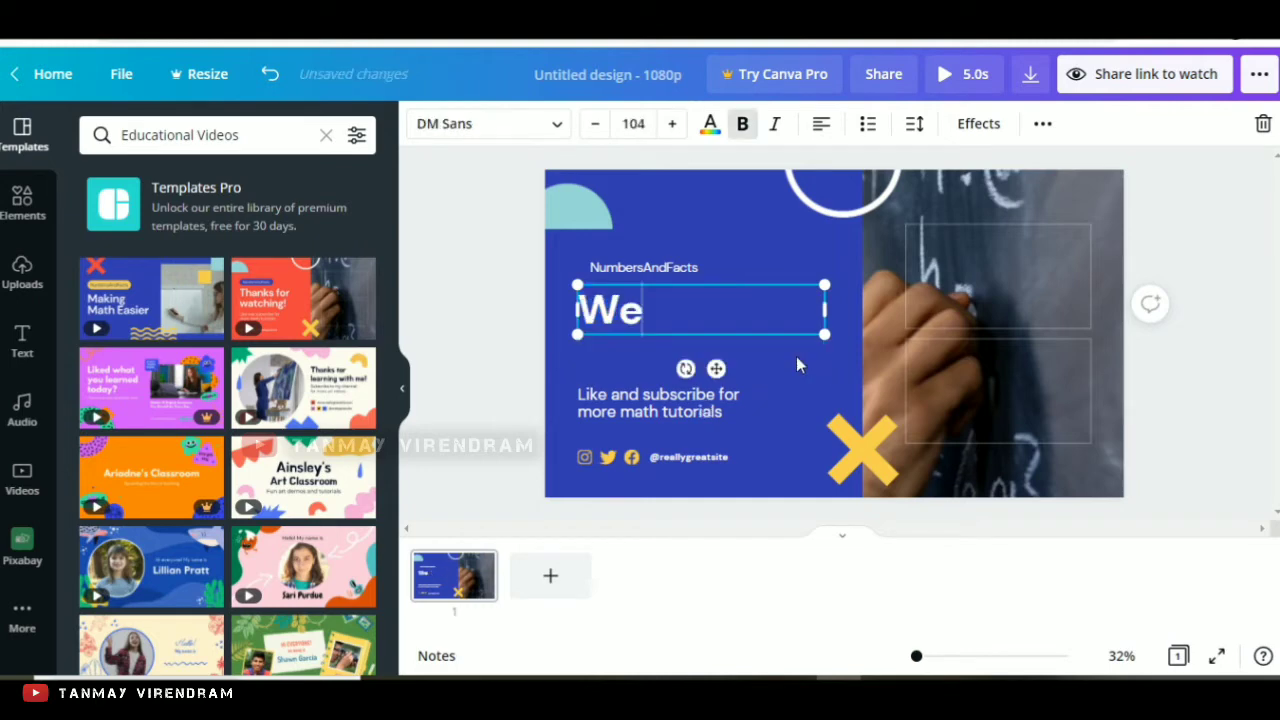
{"action": "type", "text": "lcome"}
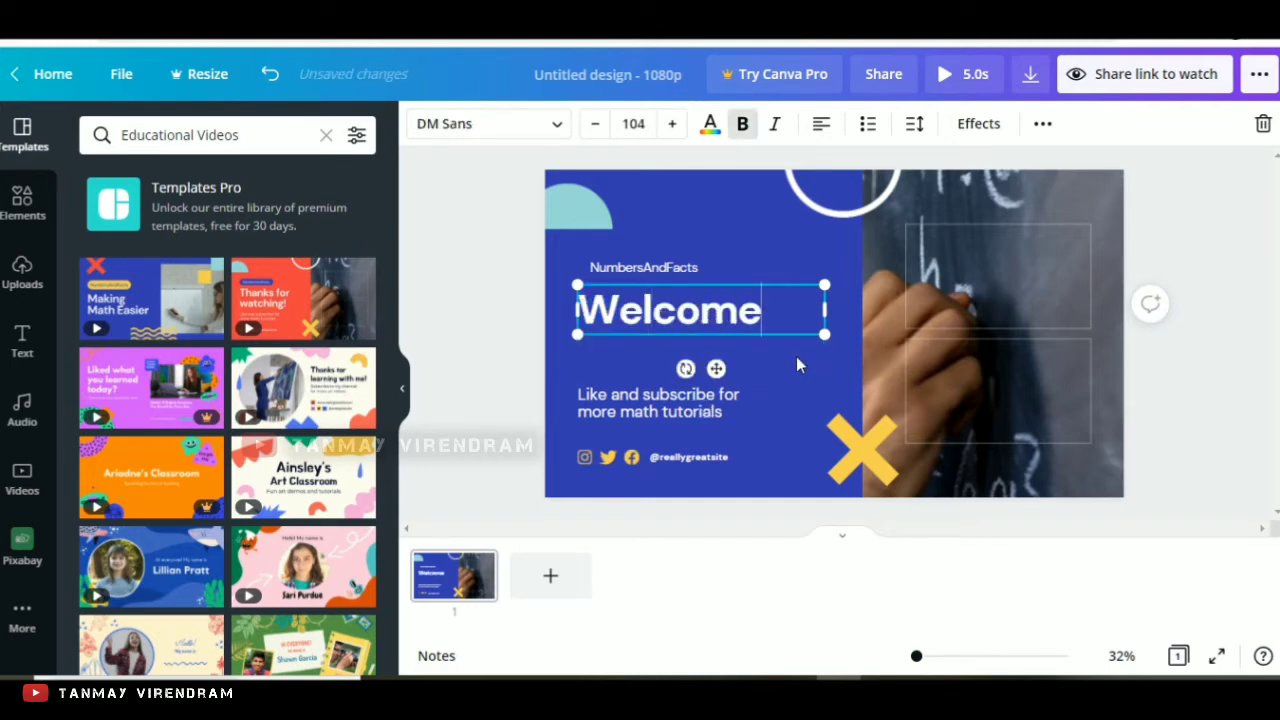
{"action": "key", "text": "Return"}
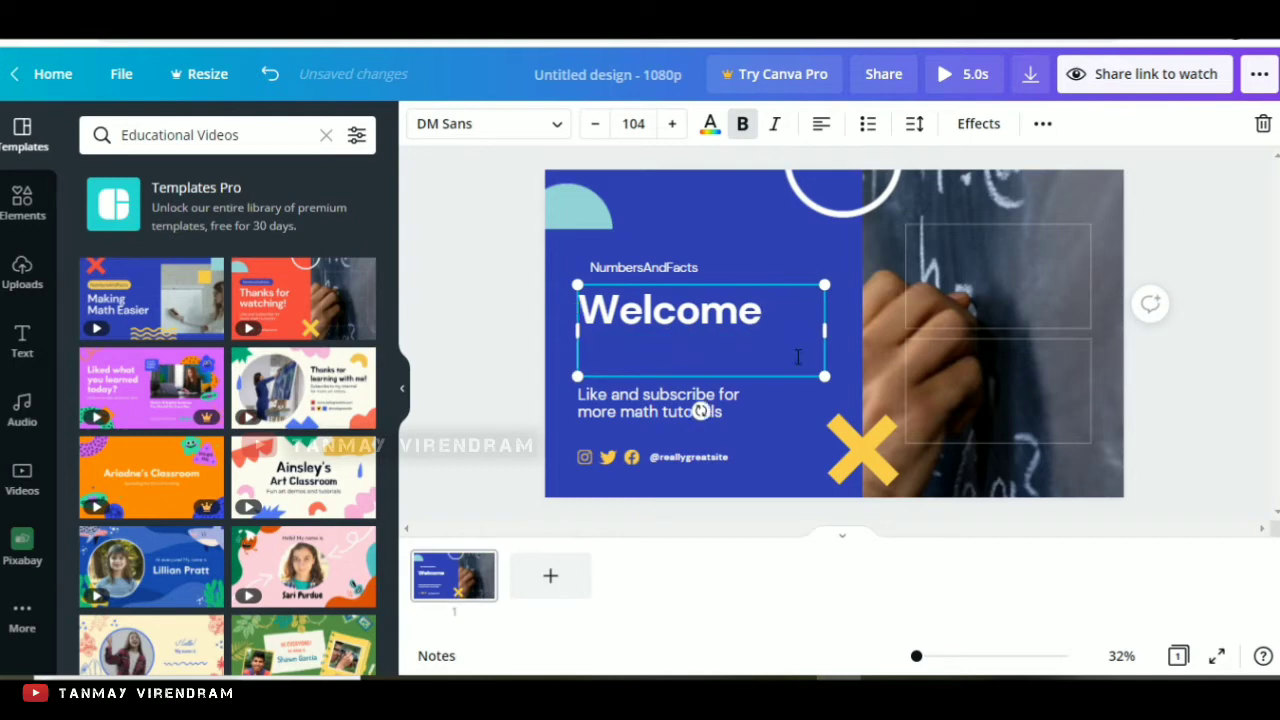
{"action": "type", "text": "my"}
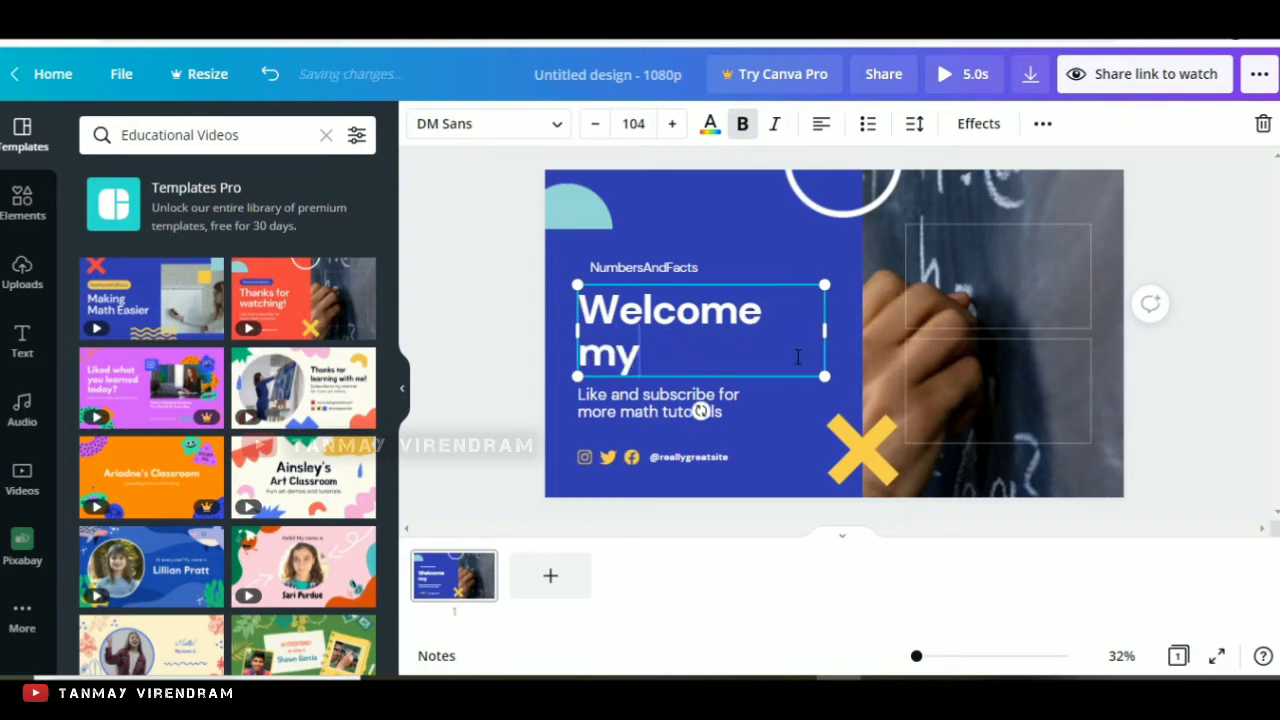
{"action": "key", "text": "BackSpace"}
{"action": "key", "text": "BackSpace"}
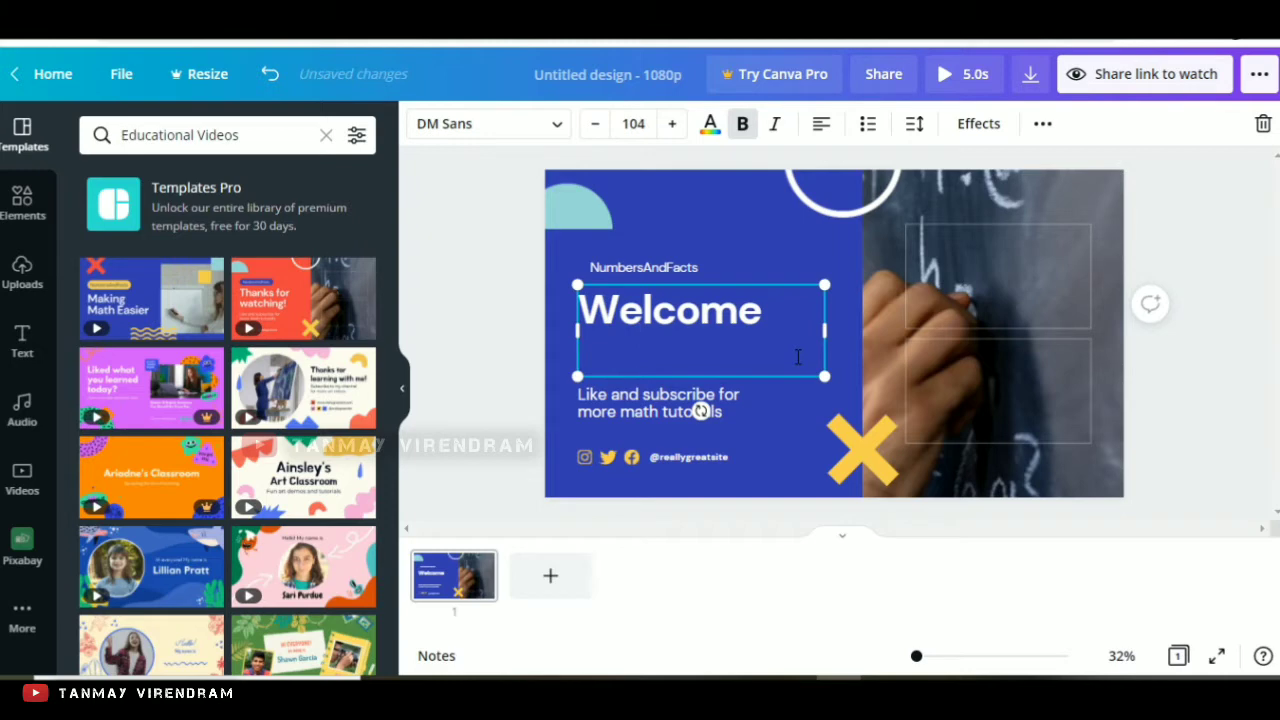
{"action": "type", "text": "My "}
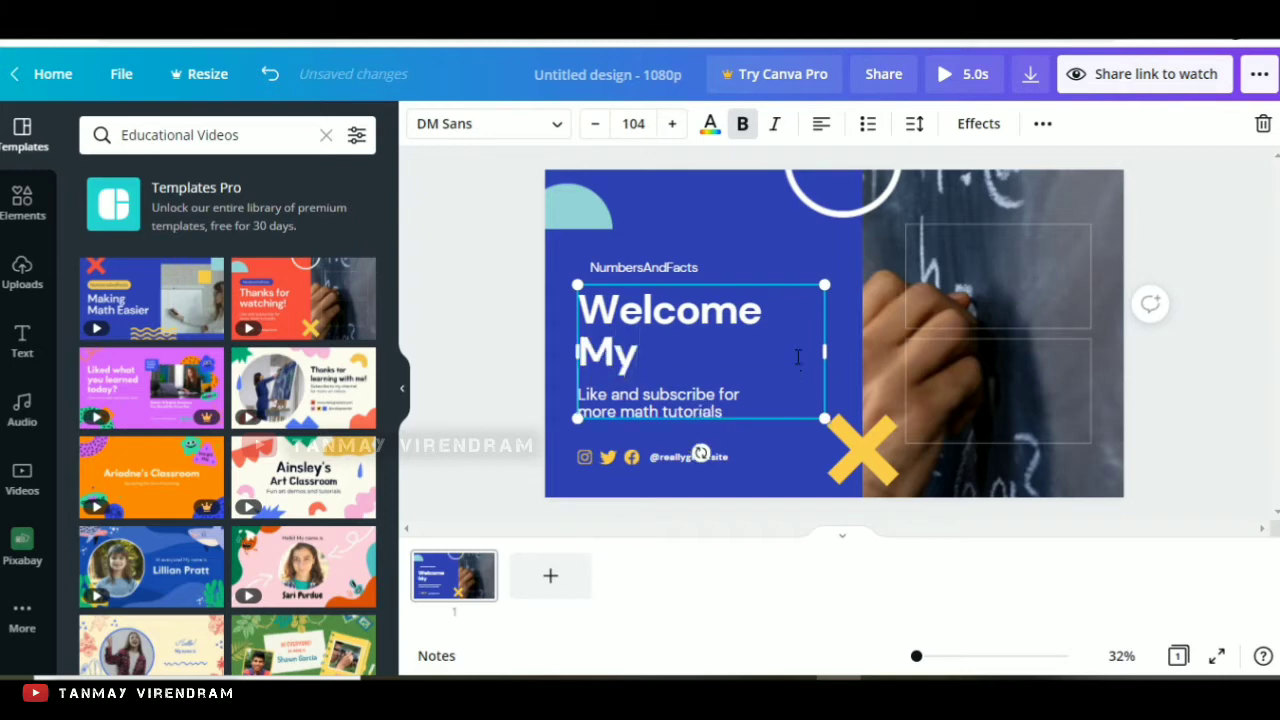
{"action": "type", "text": "Stud"}
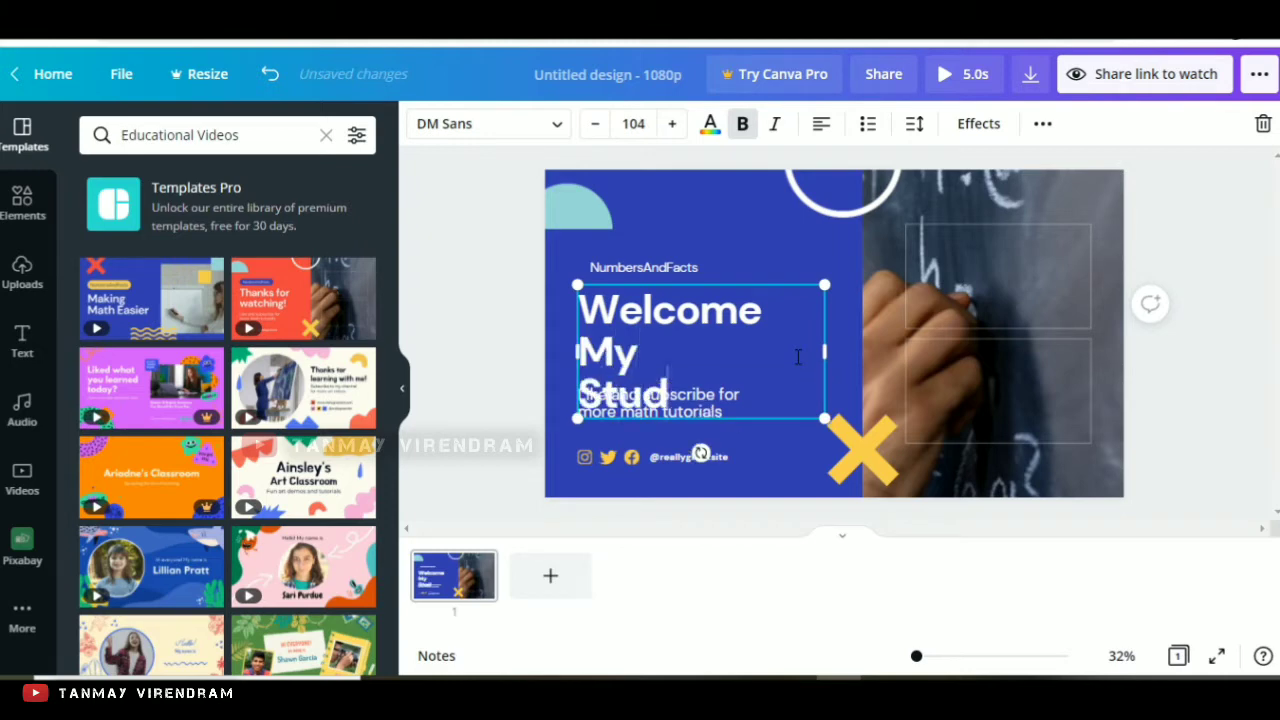
{"action": "type", "text": "ent"}
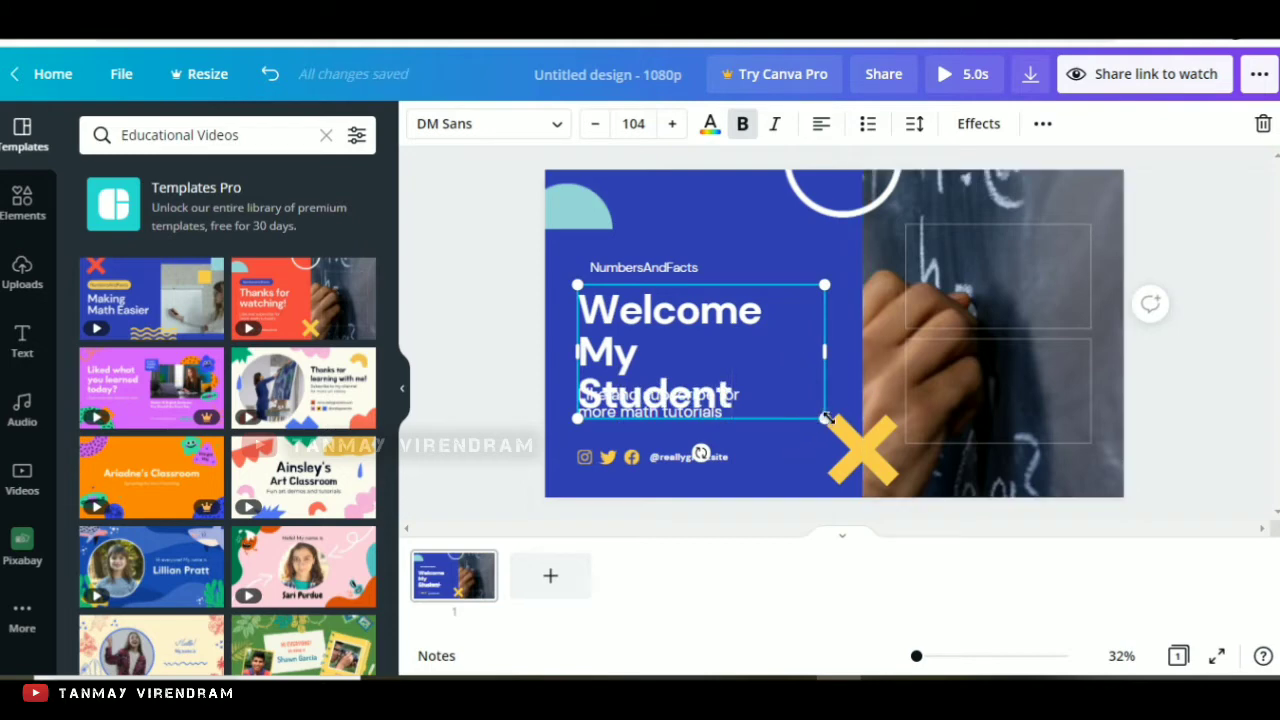
Step: Scale the "Welcome My Student" heading down proportionally to font size 78 so it clears the subtitle
{"action": "left_click_drag", "start_coordinate": [825, 418], "coordinate": [790, 335]}
{"action": "left_click_drag", "start_coordinate": [810, 390], "coordinate": [810, 390]}
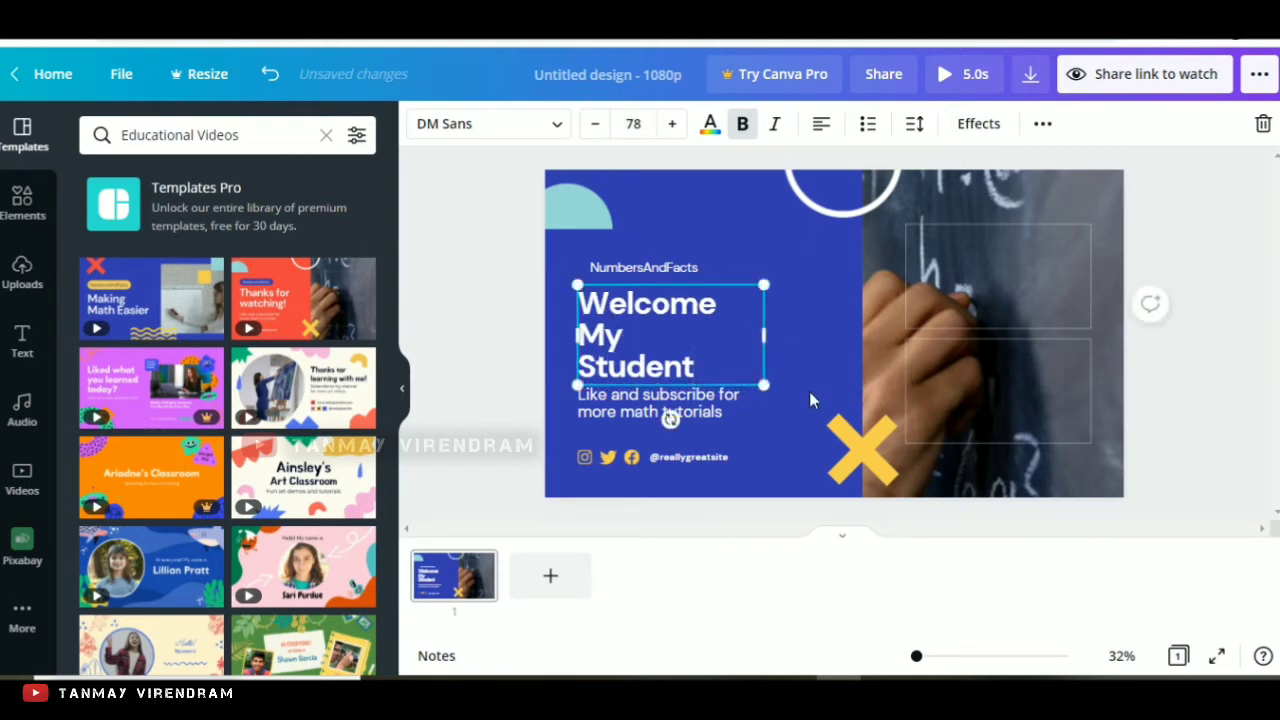
{"action": "left_click", "coordinate": [810, 390]}
Step: Try black, red, coral and pink from the default colors on the heading text, and settle on light orange
{"action": "left_click", "coordinate": [714, 351]}
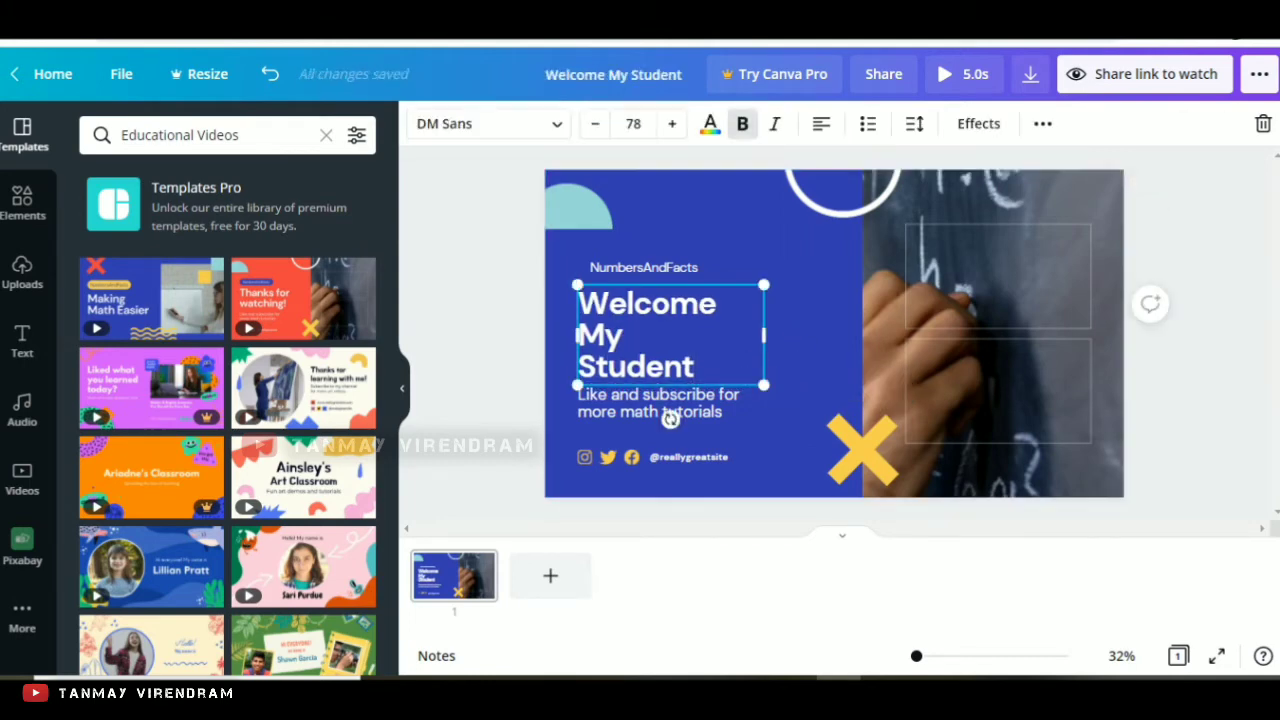
{"action": "left_click", "coordinate": [708, 133]}
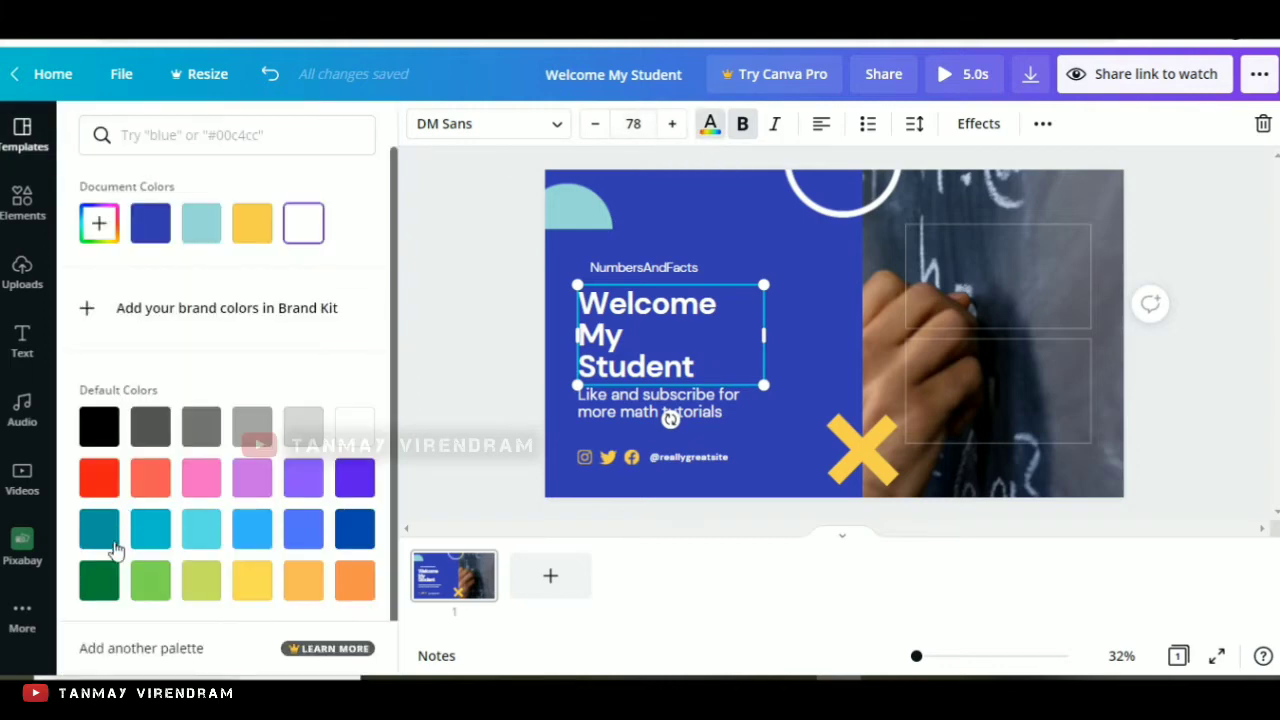
{"action": "left_click", "coordinate": [103, 427]}
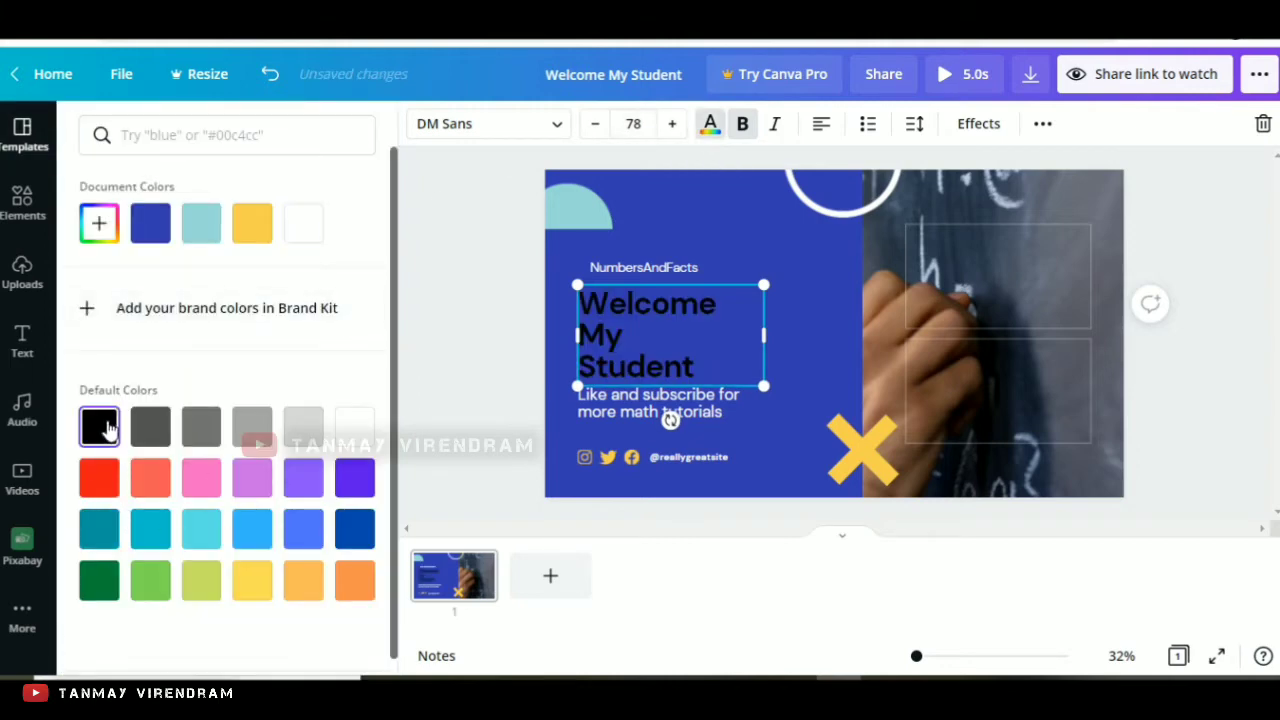
{"action": "left_click", "coordinate": [110, 482]}
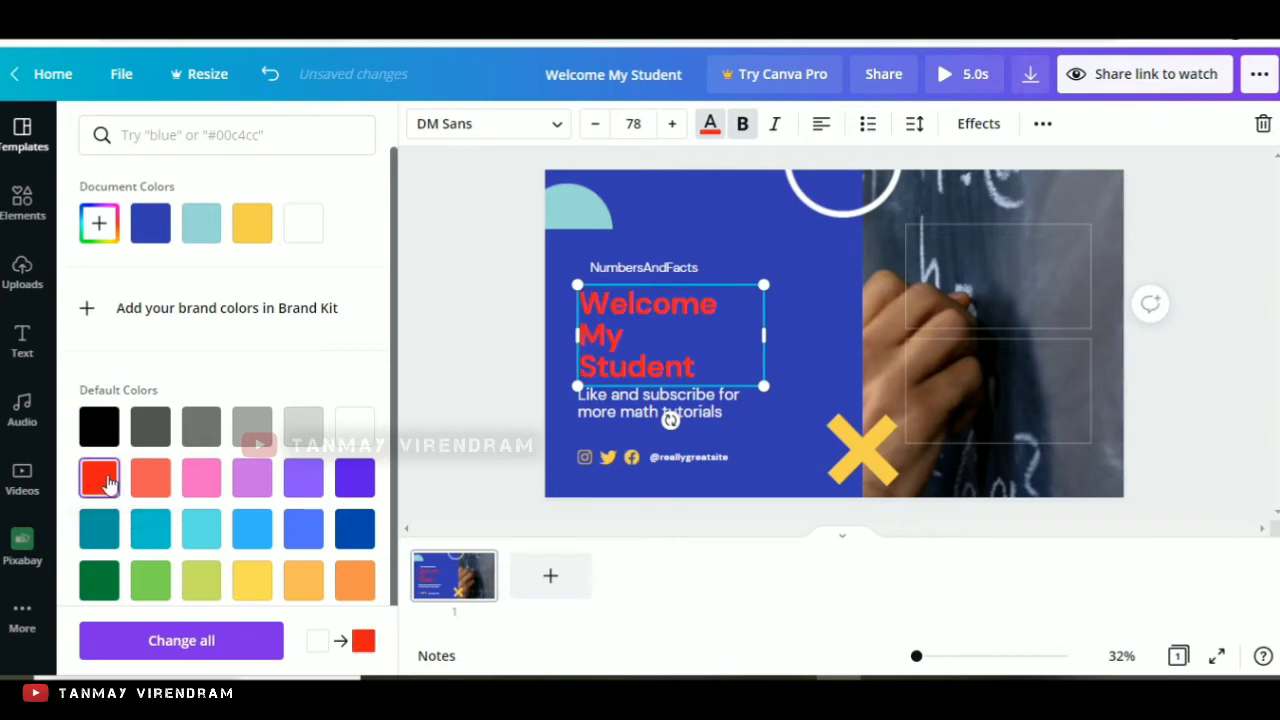
{"action": "left_click", "coordinate": [155, 482]}
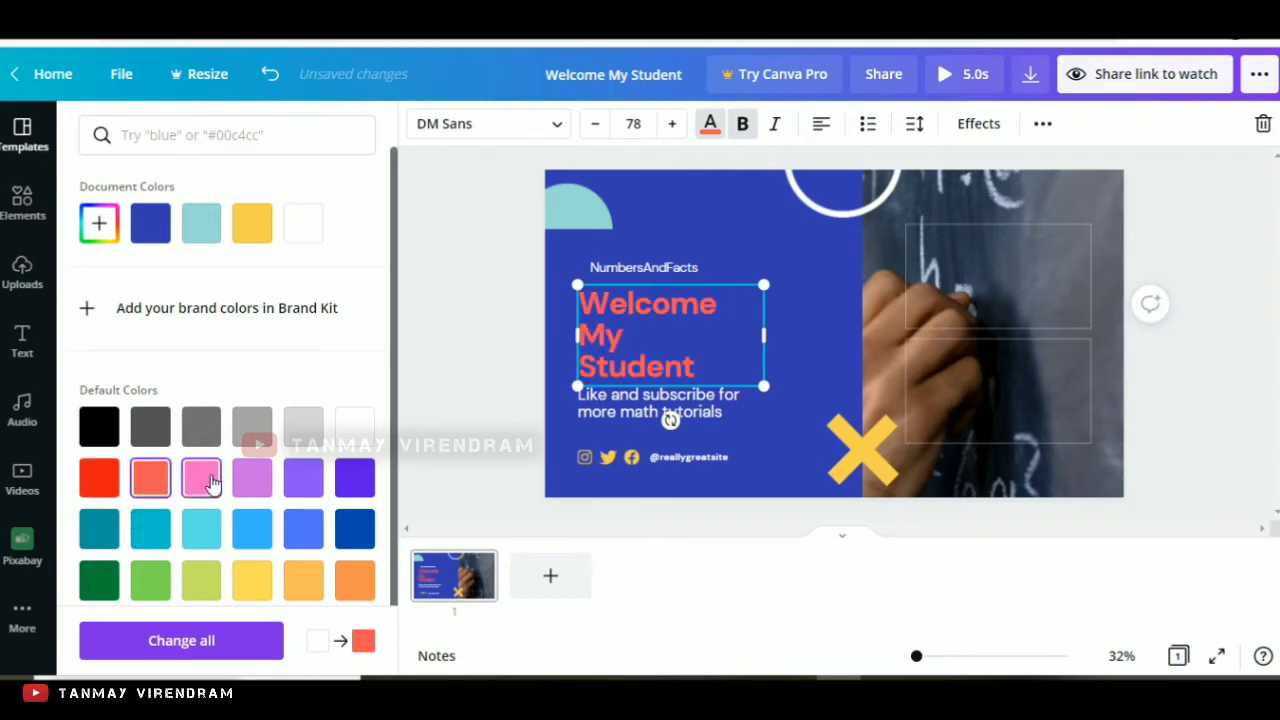
{"action": "left_click", "coordinate": [208, 482]}
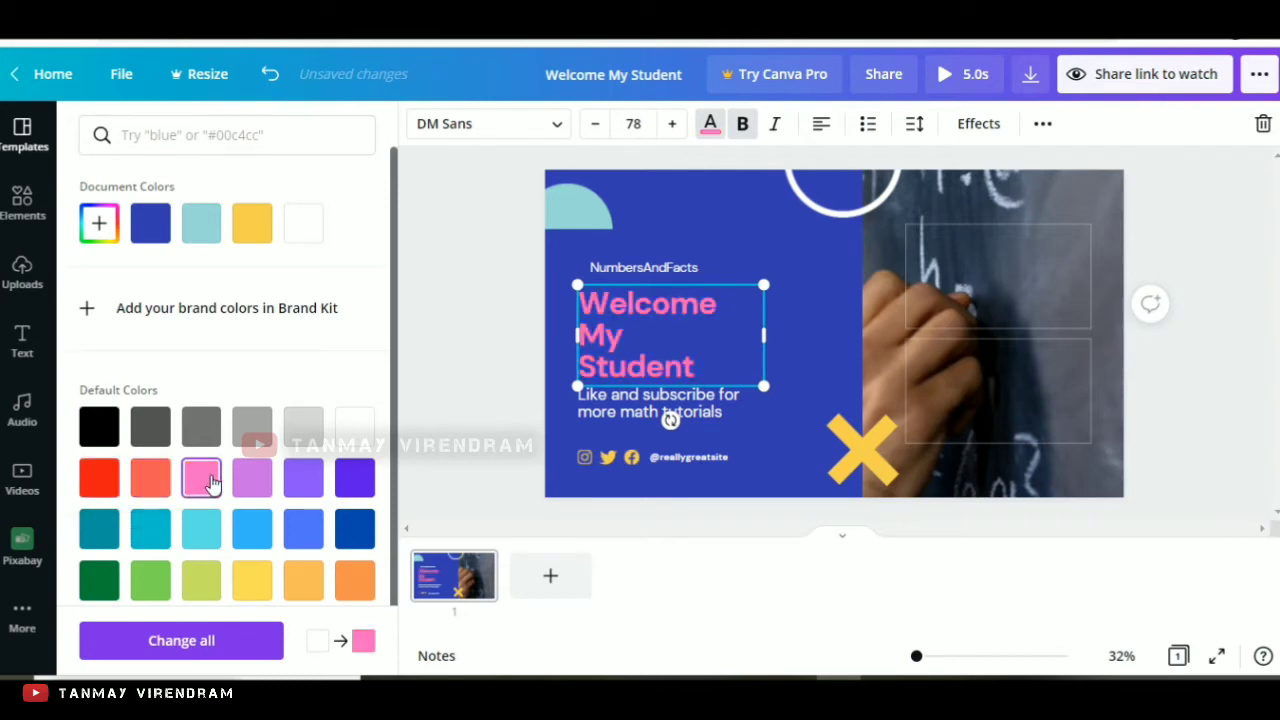
{"action": "left_click", "coordinate": [293, 584]}
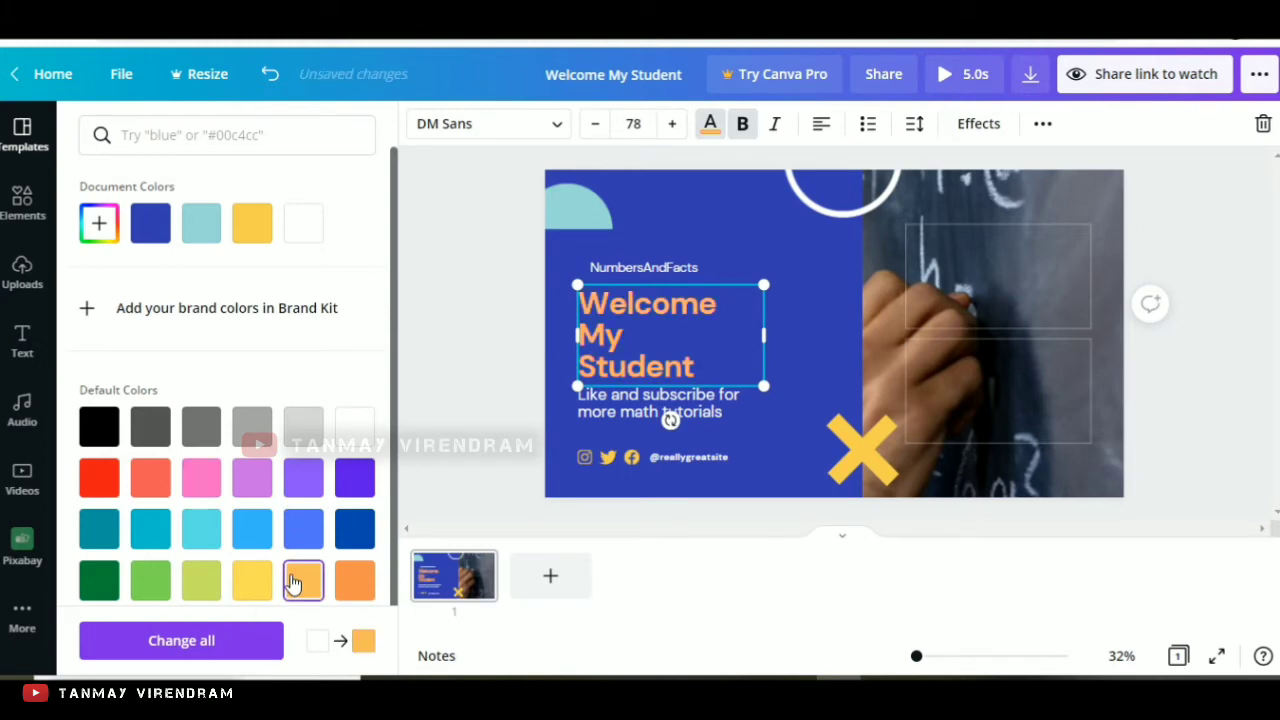
{"action": "left_click", "coordinate": [722, 222]}
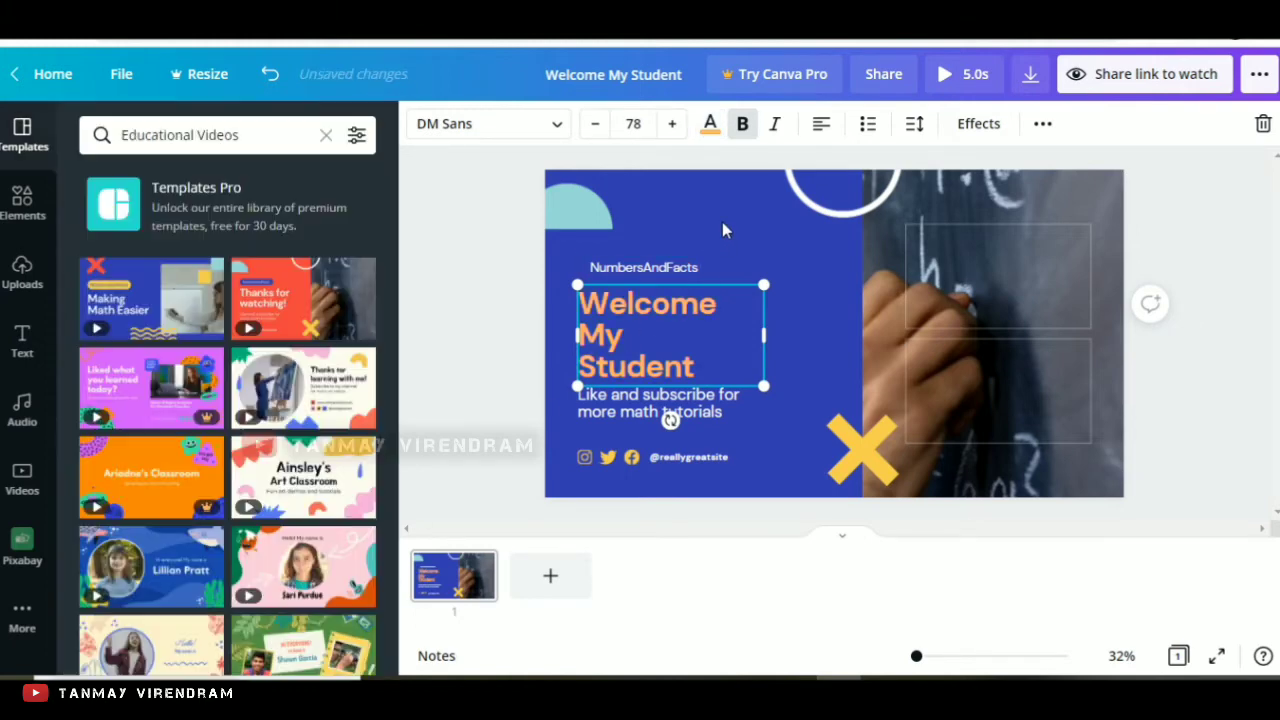
{"action": "left_click", "coordinate": [810, 363]}
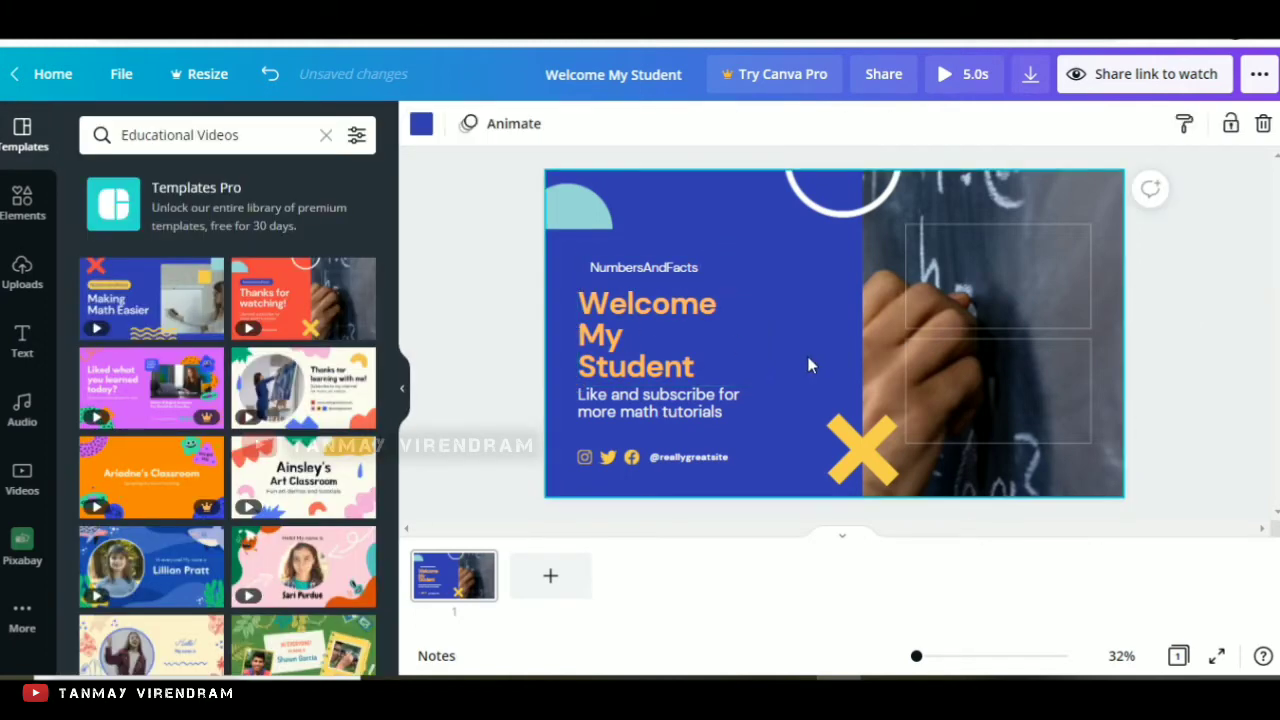
Step: Replace the "NumbersAndFacts" label above the heading with "Online Class"
{"action": "left_click", "coordinate": [646, 271]}
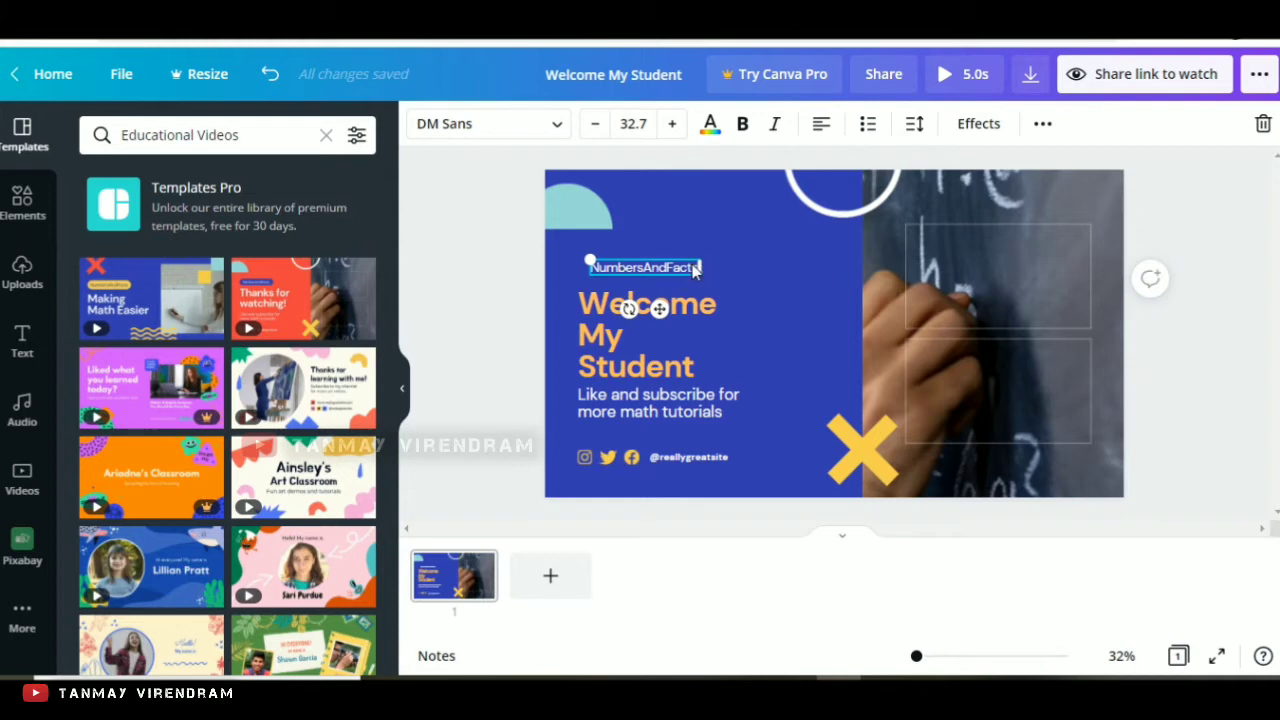
{"action": "double_click", "coordinate": [696, 270]}
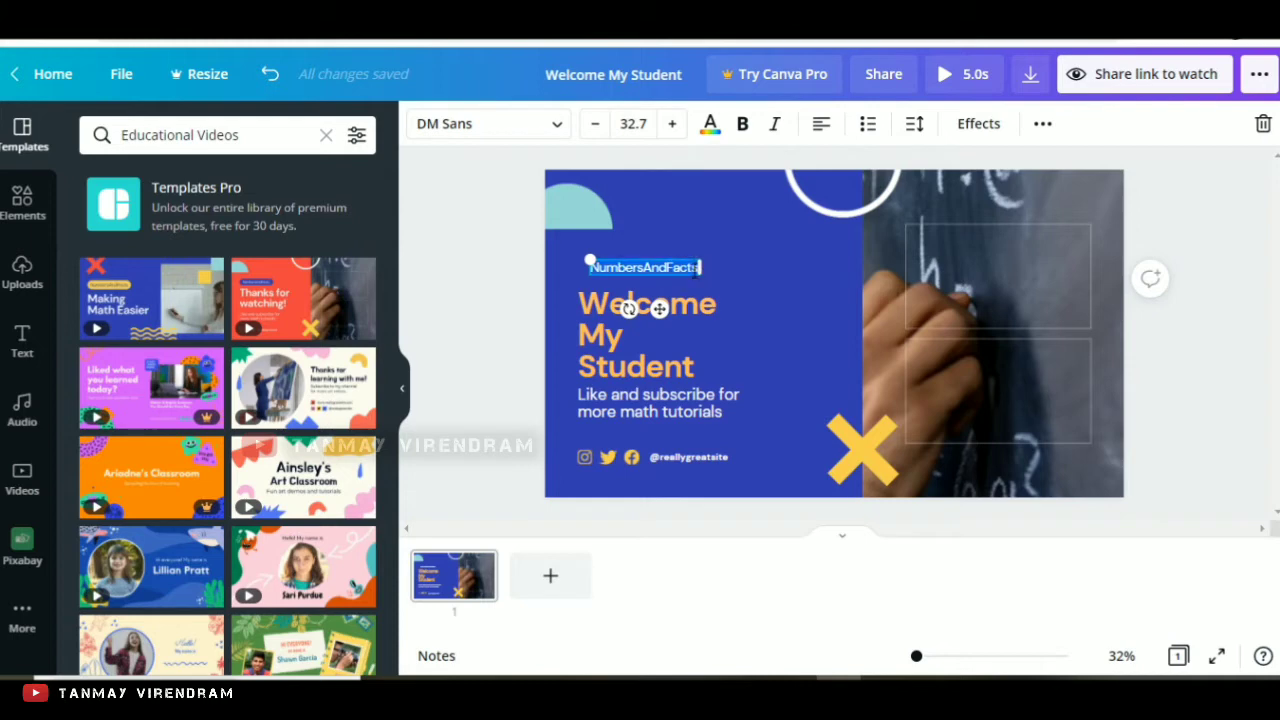
{"action": "type", "text": "Online Class"}
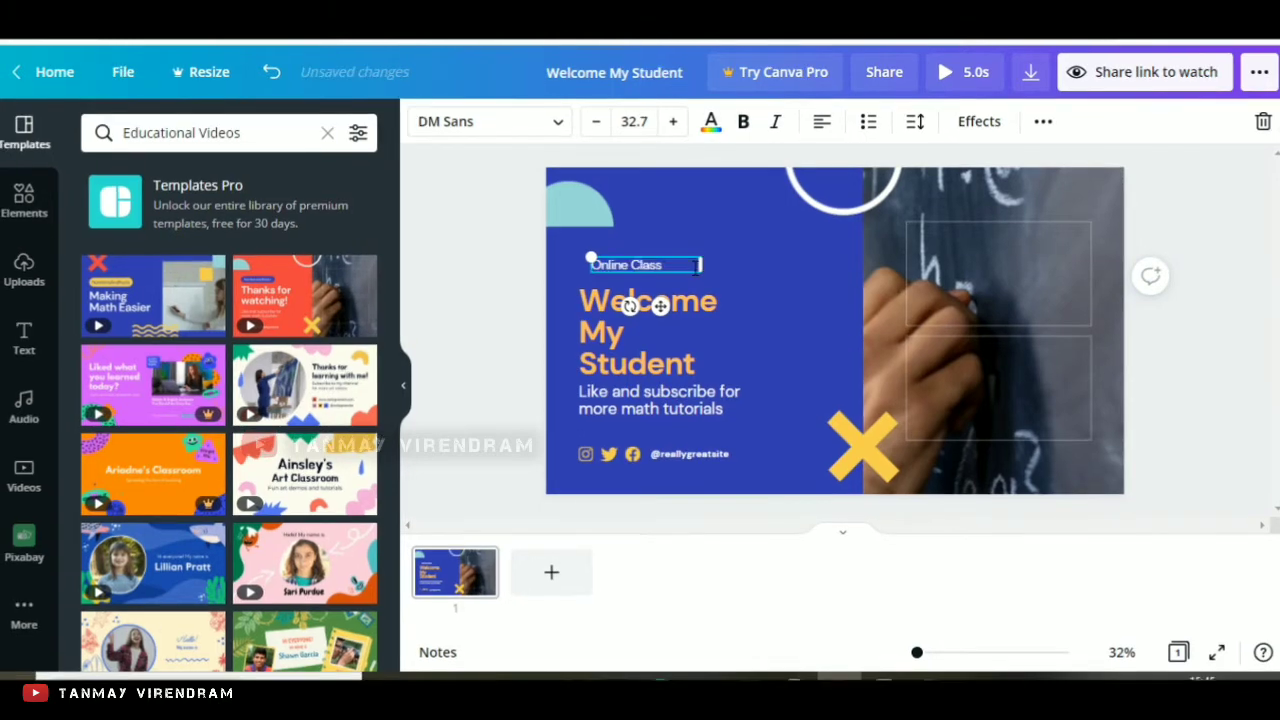
{"action": "left_click", "coordinate": [744, 265]}
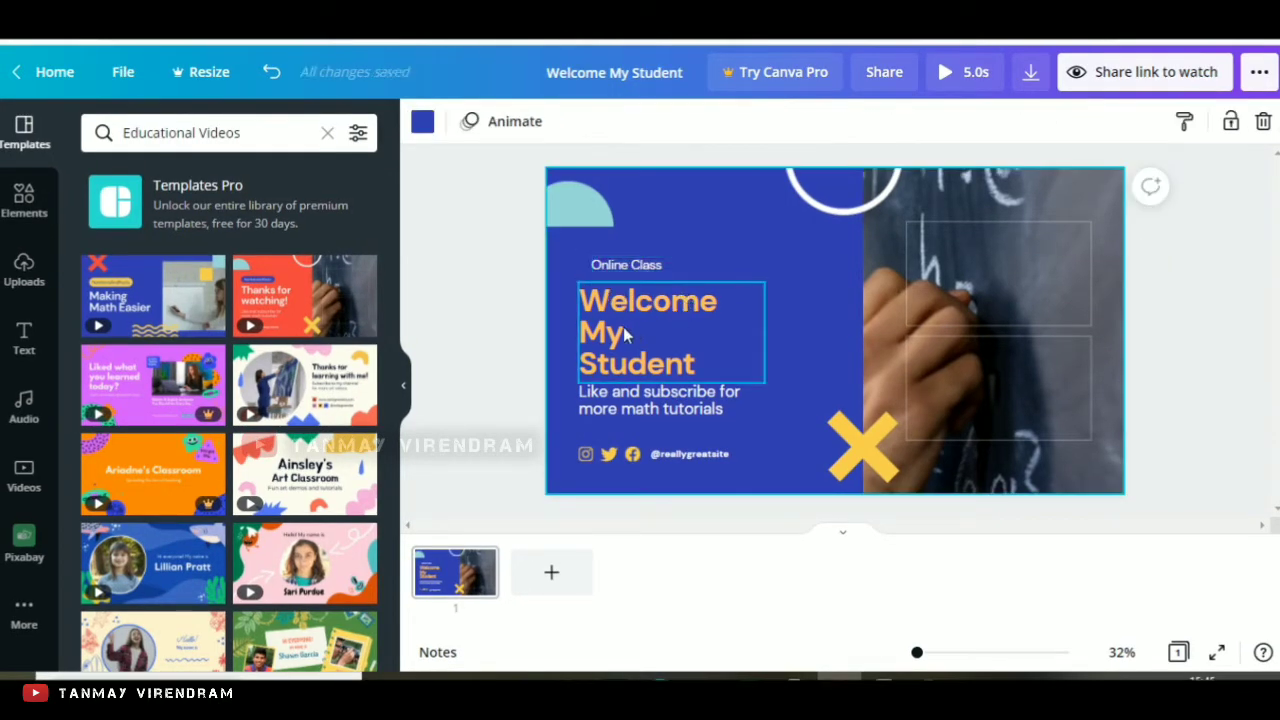
Step: Remove the word "math" from the subtitle and move the subtitle down to just above the social icons
{"action": "left_click", "coordinate": [636, 414]}
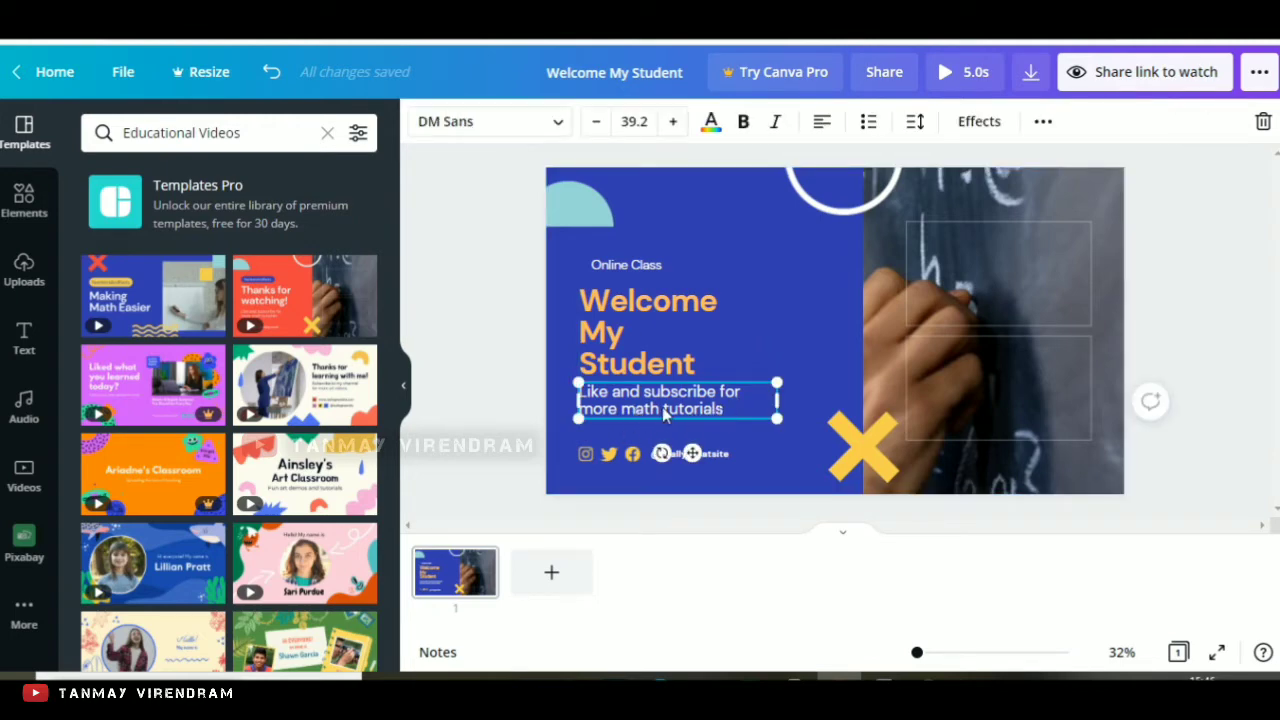
{"action": "double_click", "coordinate": [682, 412]}
{"action": "left_click", "coordinate": [664, 410]}
{"action": "key", "text": "BackSpace"}
{"action": "key", "text": "BackSpace"}
{"action": "key", "text": "BackSpace"}
{"action": "key", "text": "BackSpace"}
{"action": "key", "text": "BackSpace"}
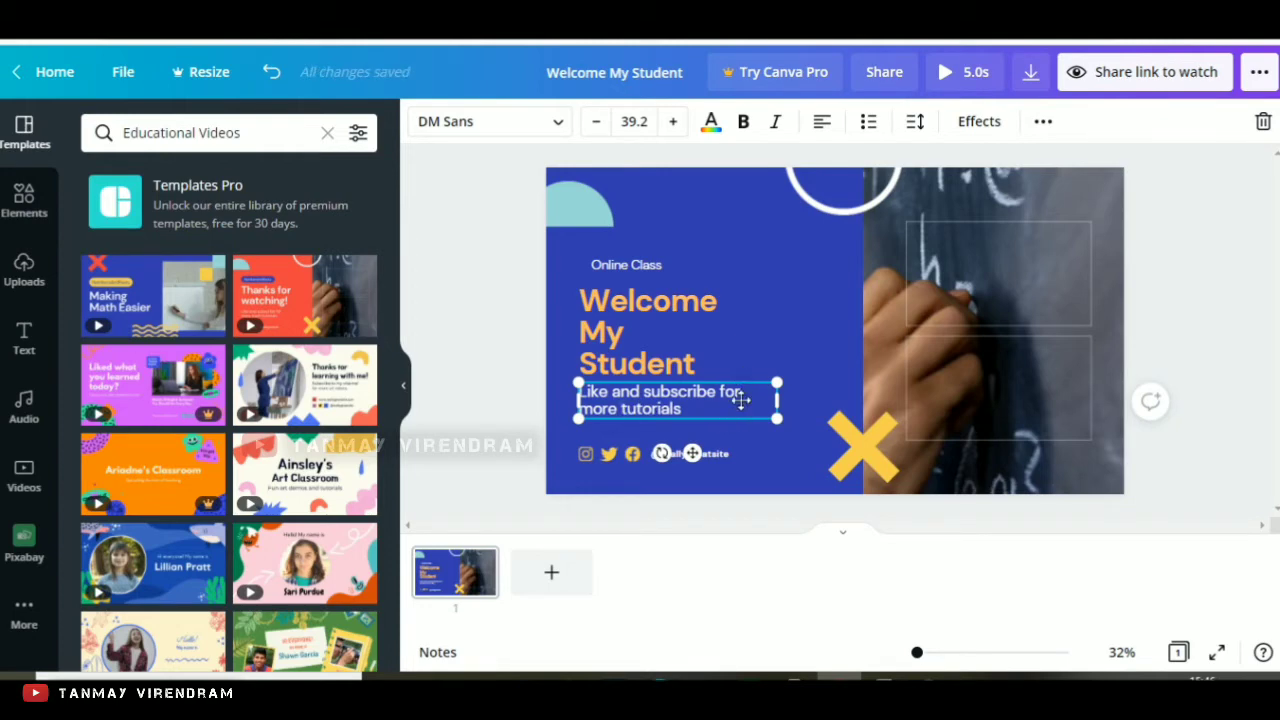
{"action": "left_click_drag", "start_coordinate": [741, 400], "coordinate": [740, 402]}
{"action": "left_click", "coordinate": [780, 328]}
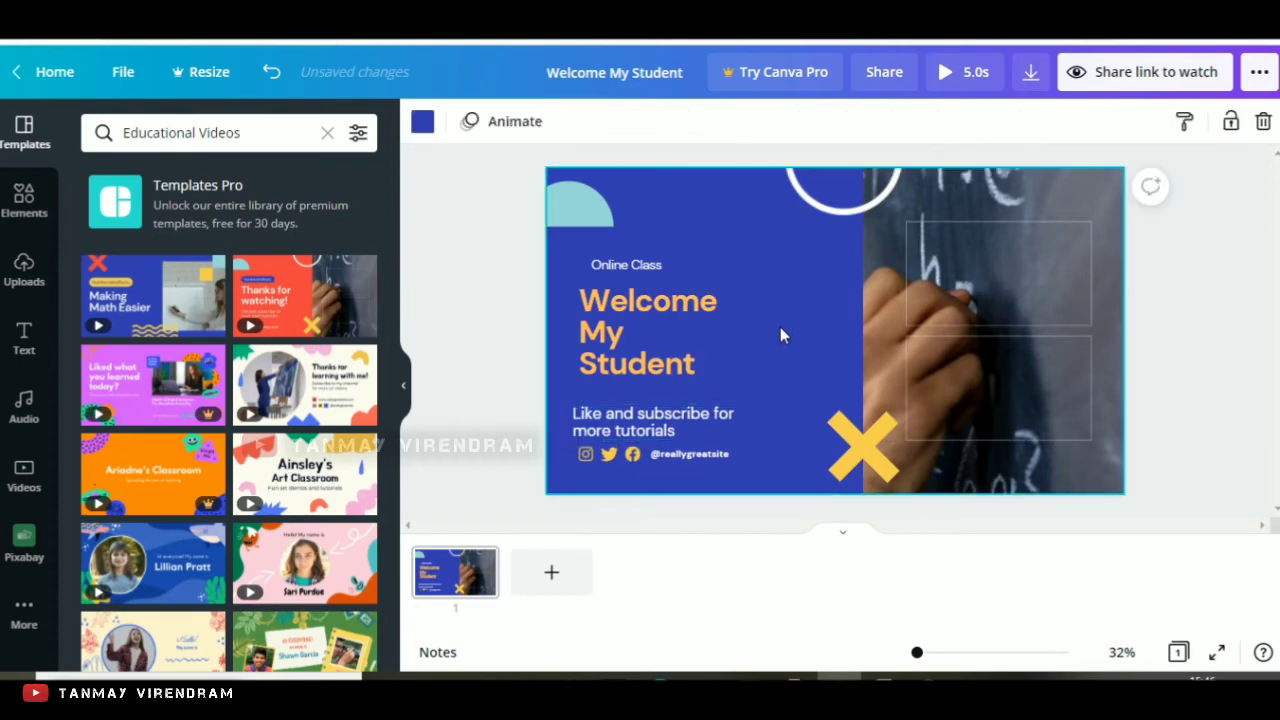
Step: Try the Bukhari Script and Cardo fonts on the "Welcome My Student" heading, and settle on Belleza
{"action": "left_click", "coordinate": [625, 340]}
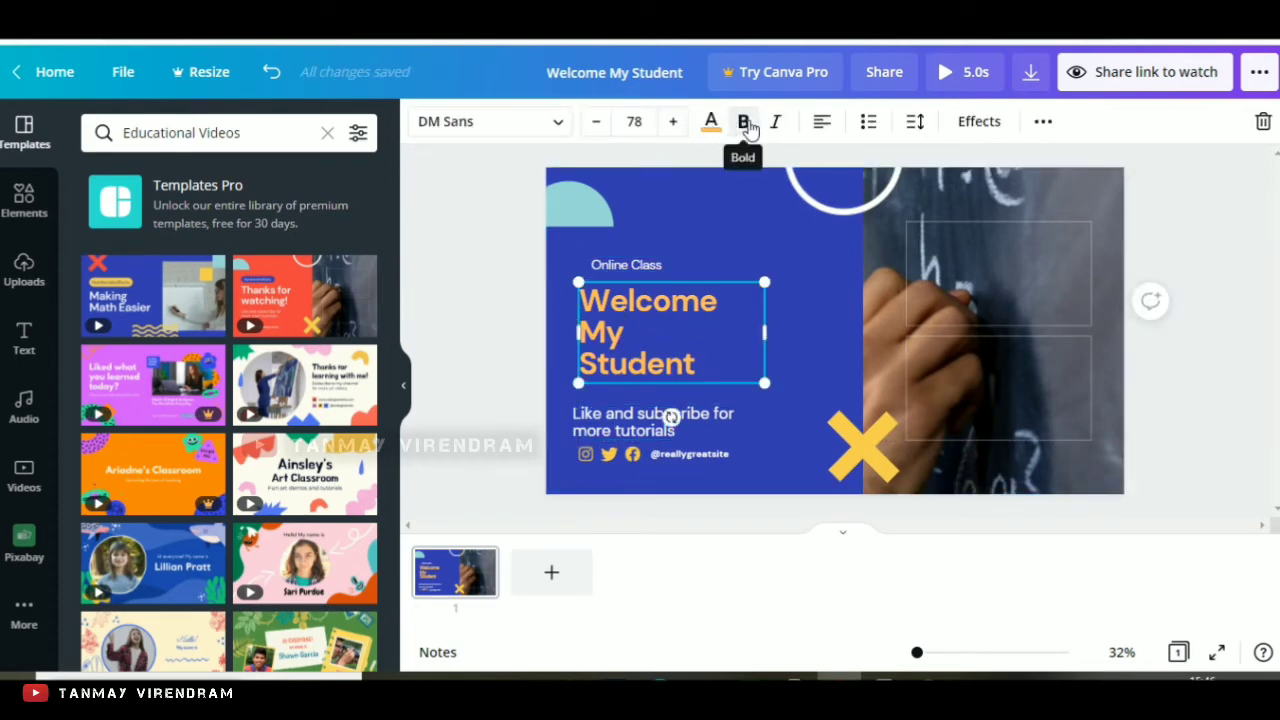
{"action": "left_click", "coordinate": [558, 124]}
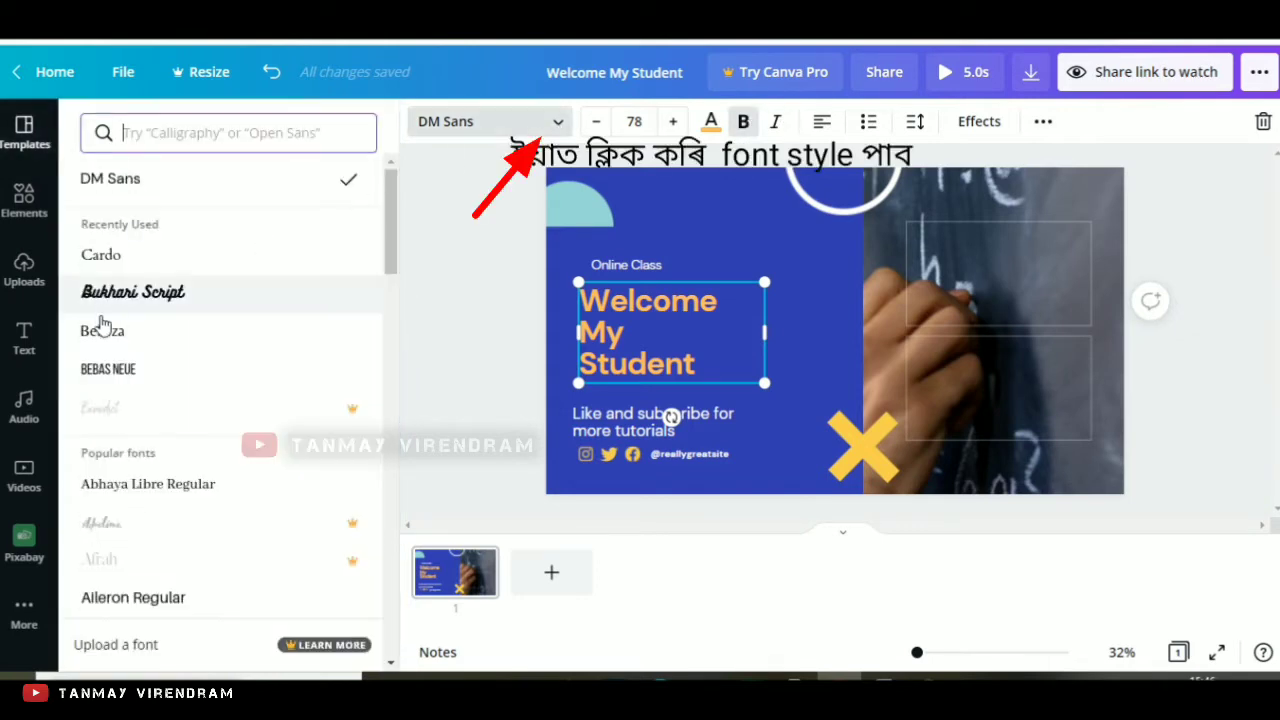
{"action": "left_click", "coordinate": [150, 296]}
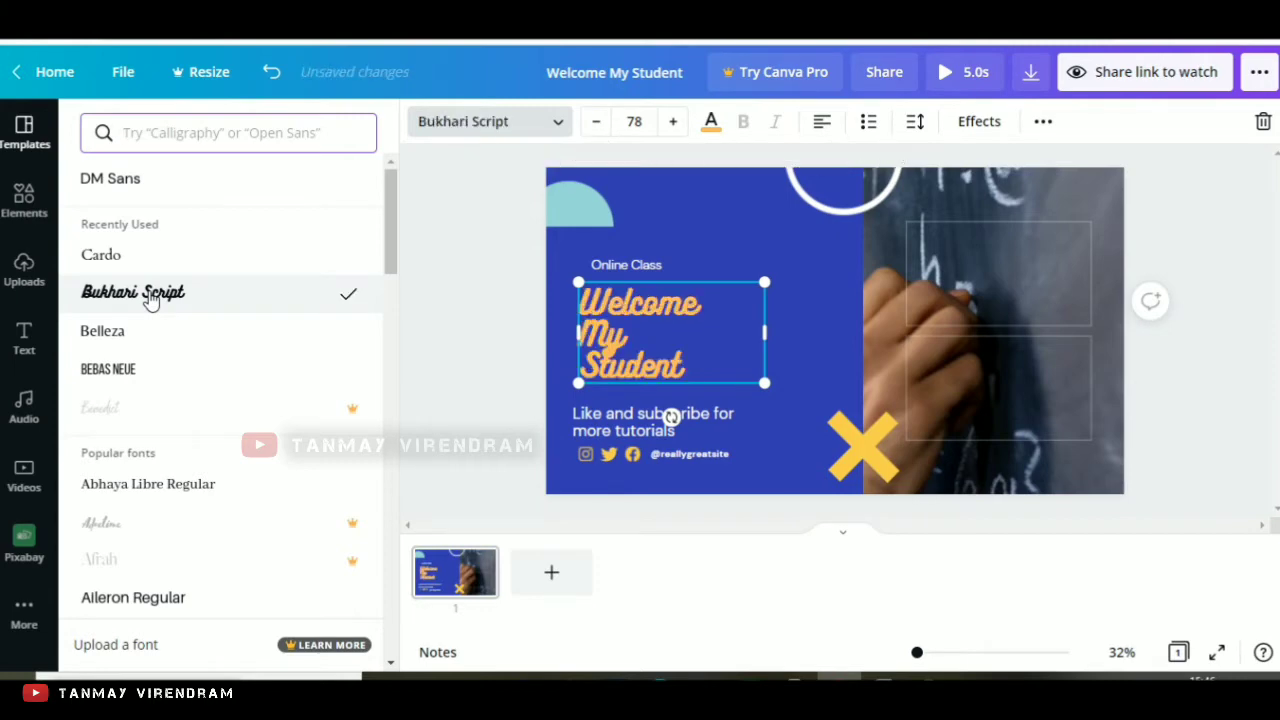
{"action": "left_click", "coordinate": [127, 264]}
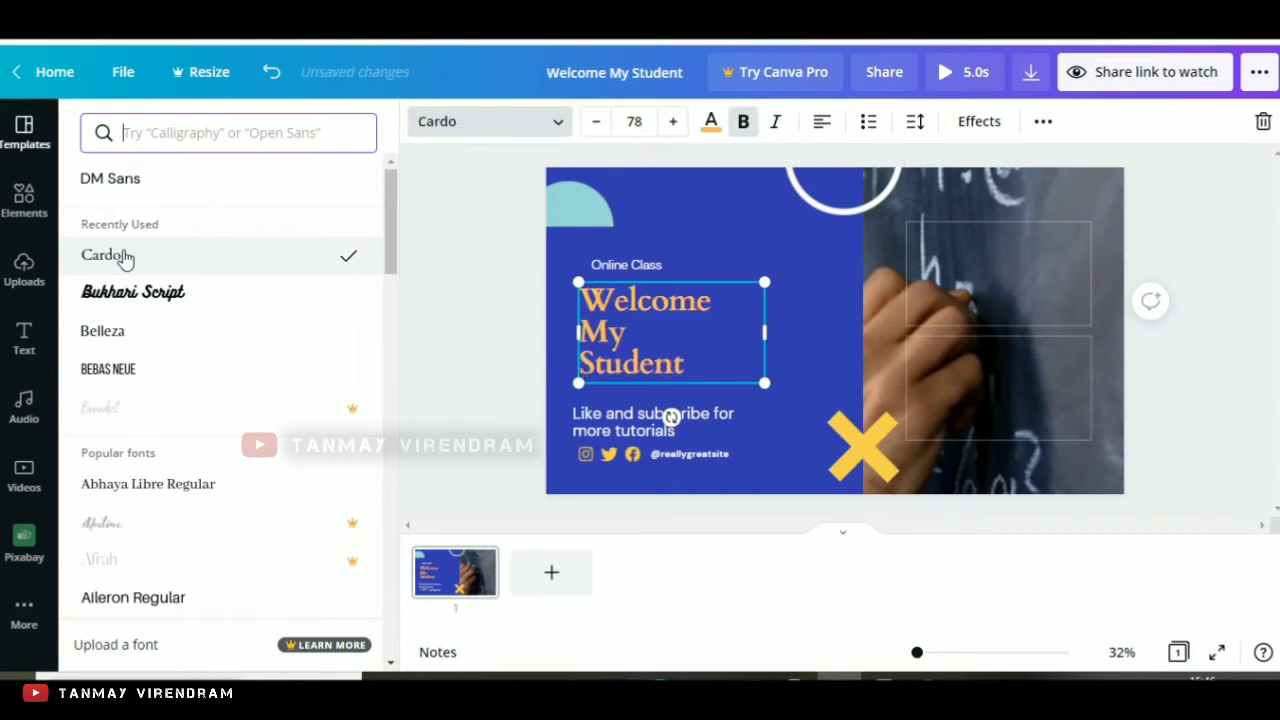
{"action": "left_click", "coordinate": [114, 334]}
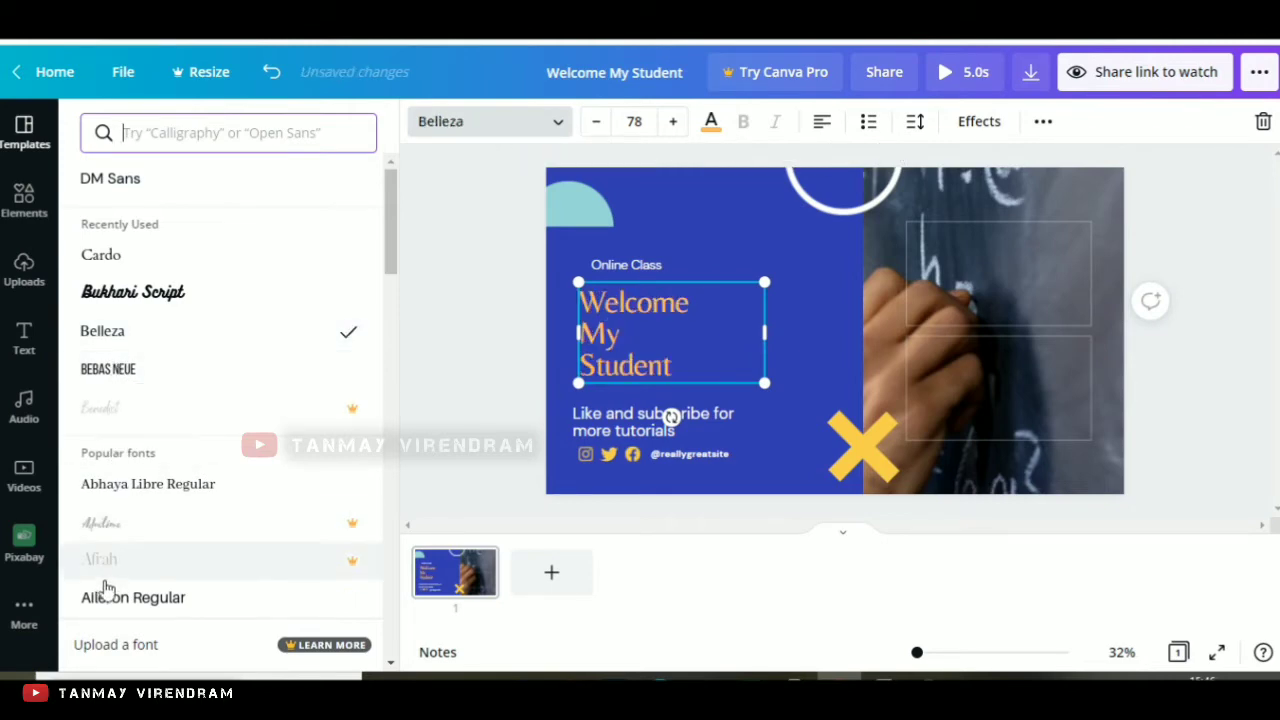
{"action": "left_click", "coordinate": [793, 224]}
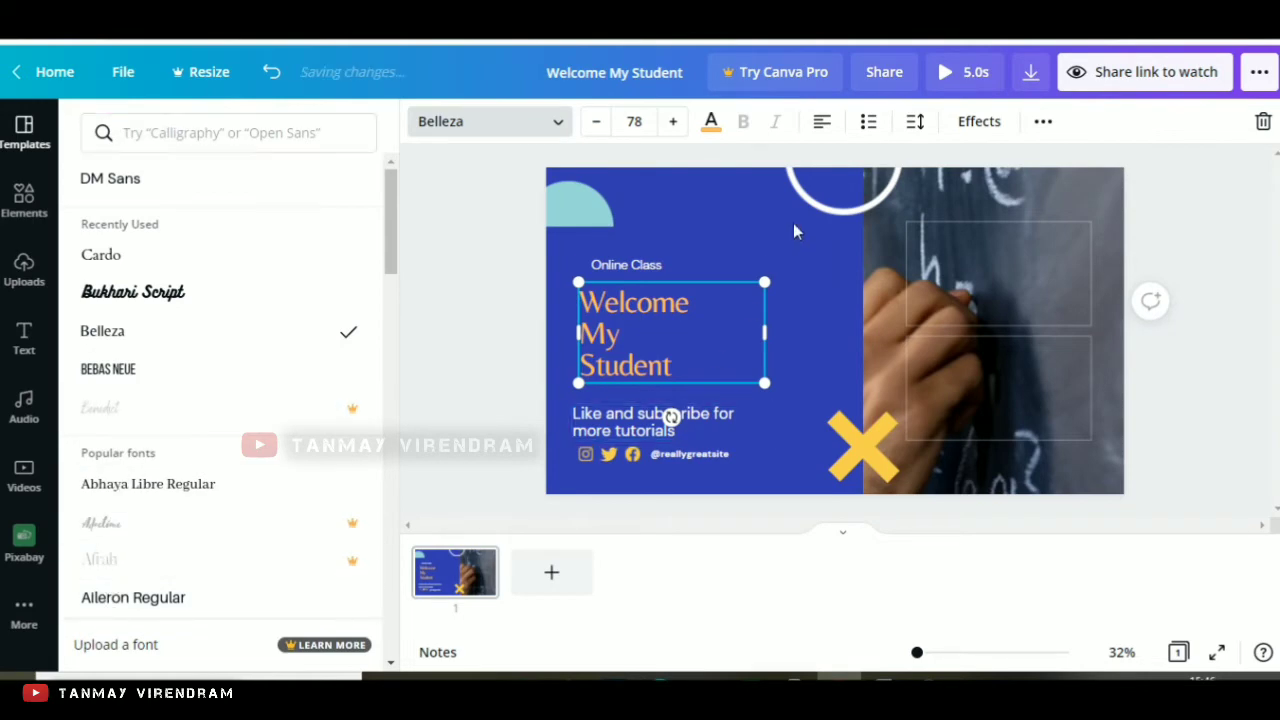
Step: Set the text color of the "Online Class" label to black from the default colors
{"action": "left_click", "coordinate": [648, 266]}
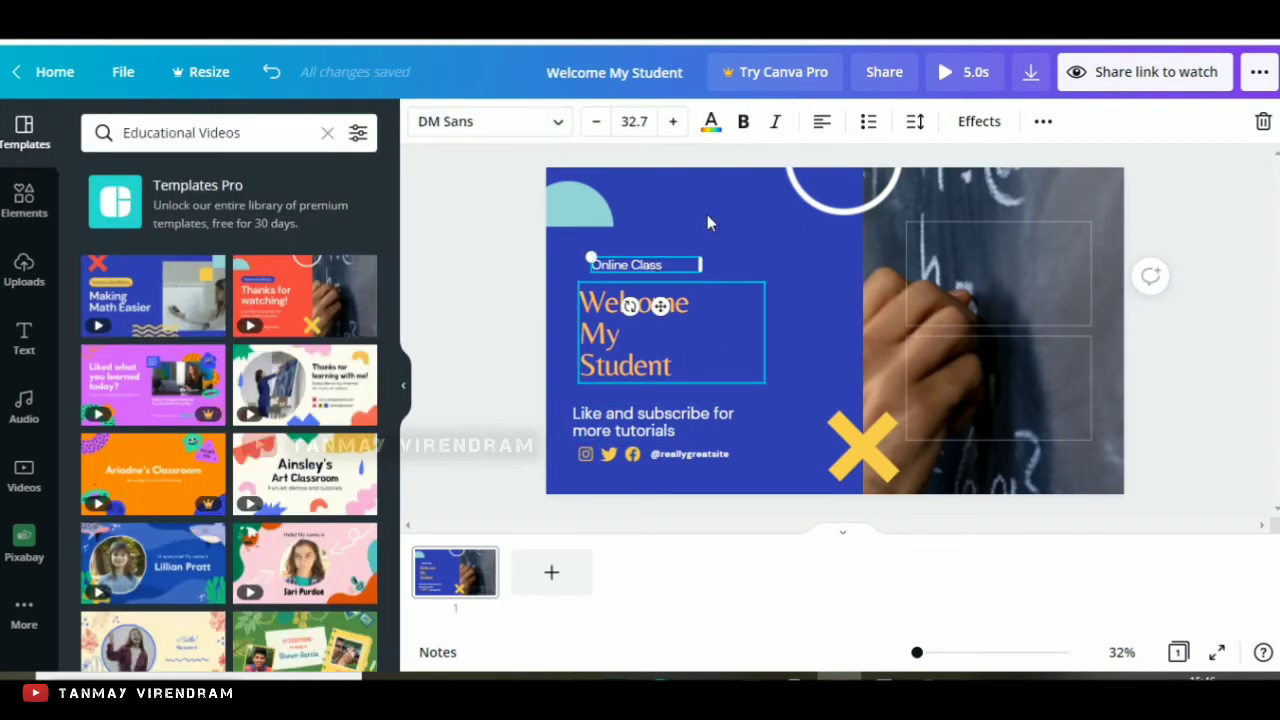
{"action": "left_click", "coordinate": [711, 123]}
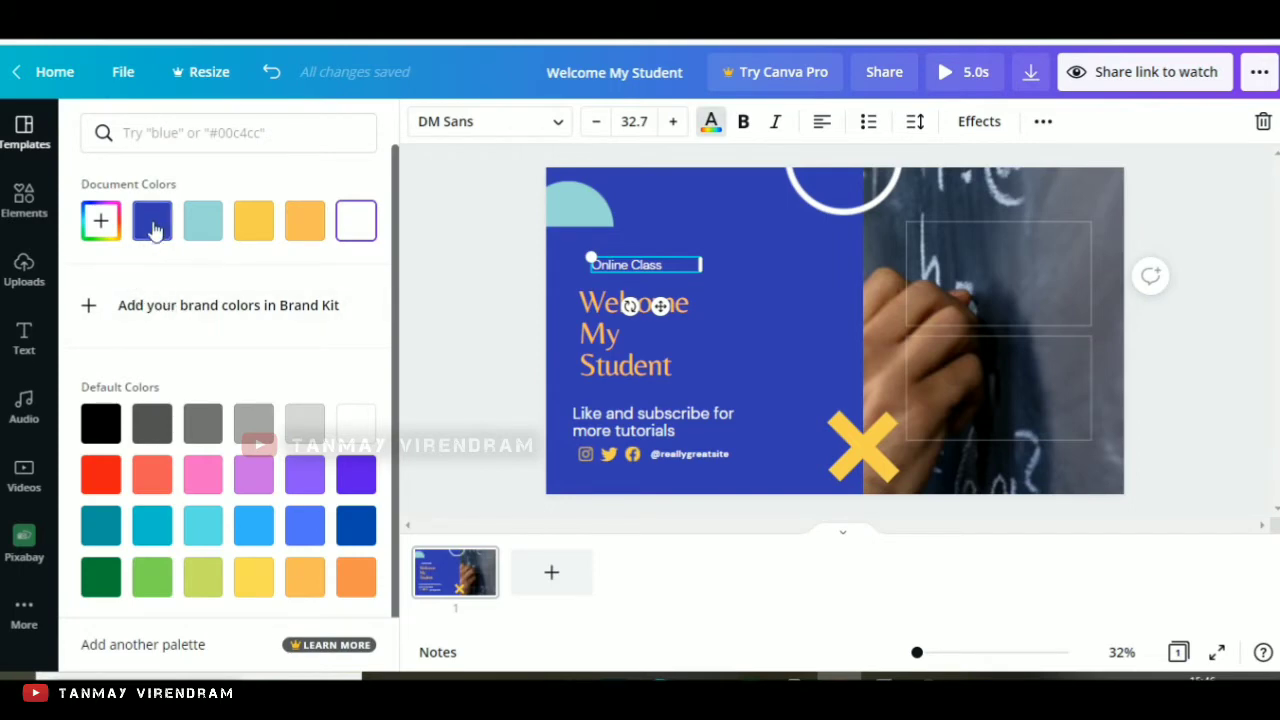
{"action": "left_click", "coordinate": [101, 428]}
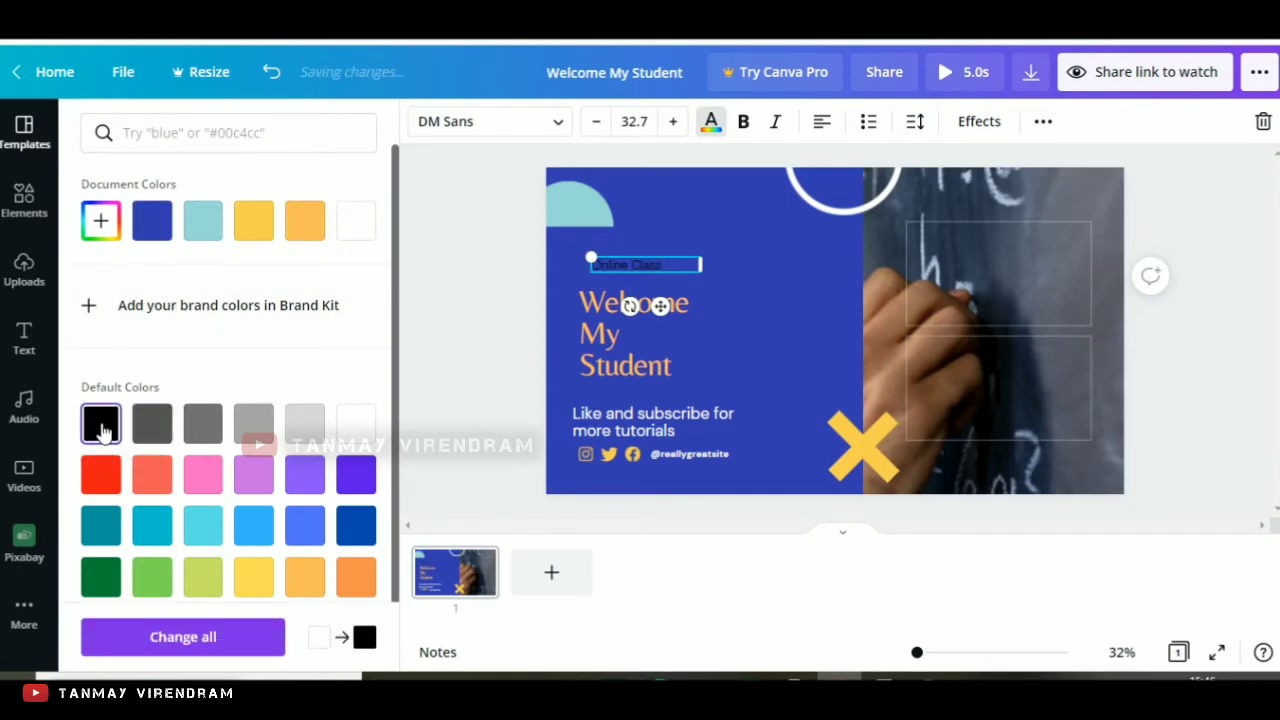
Step: Try red on the "Online Class" label, and settle on the custom color #000000
{"action": "left_click", "coordinate": [101, 480]}
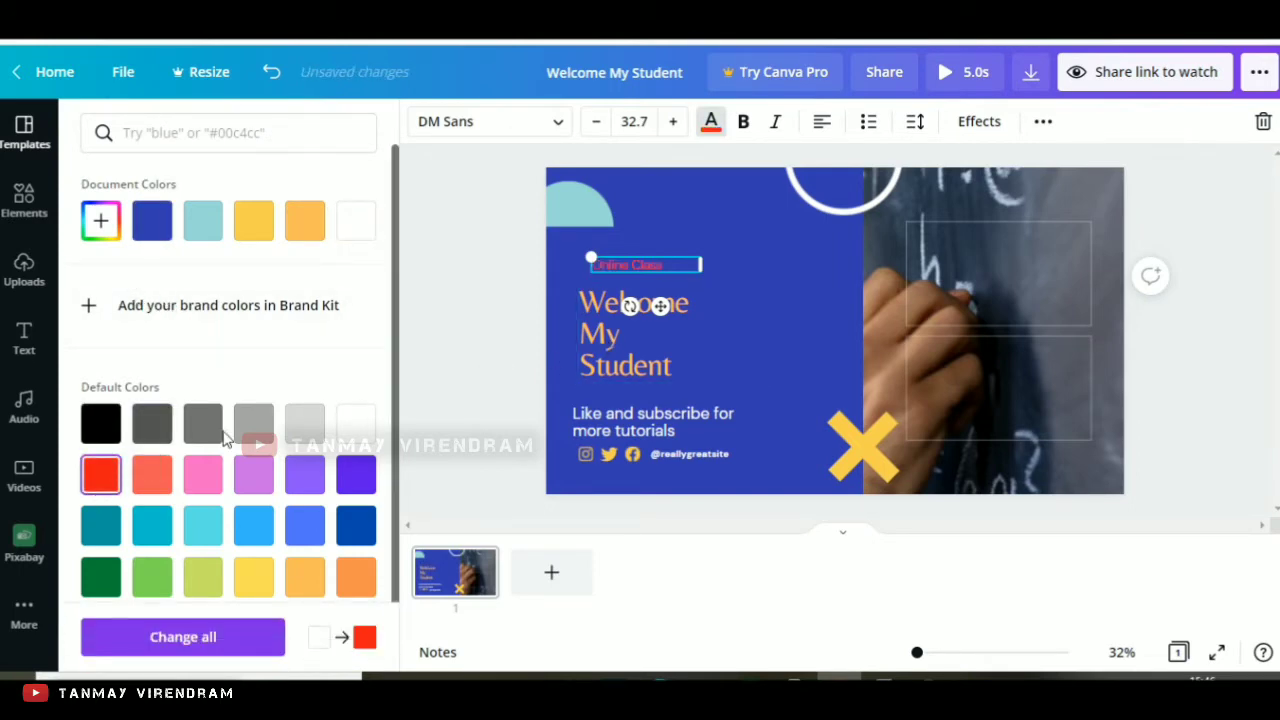
{"action": "left_click", "coordinate": [102, 203]}
{"action": "left_click_drag", "start_coordinate": [332, 255], "coordinate": [238, 369]}
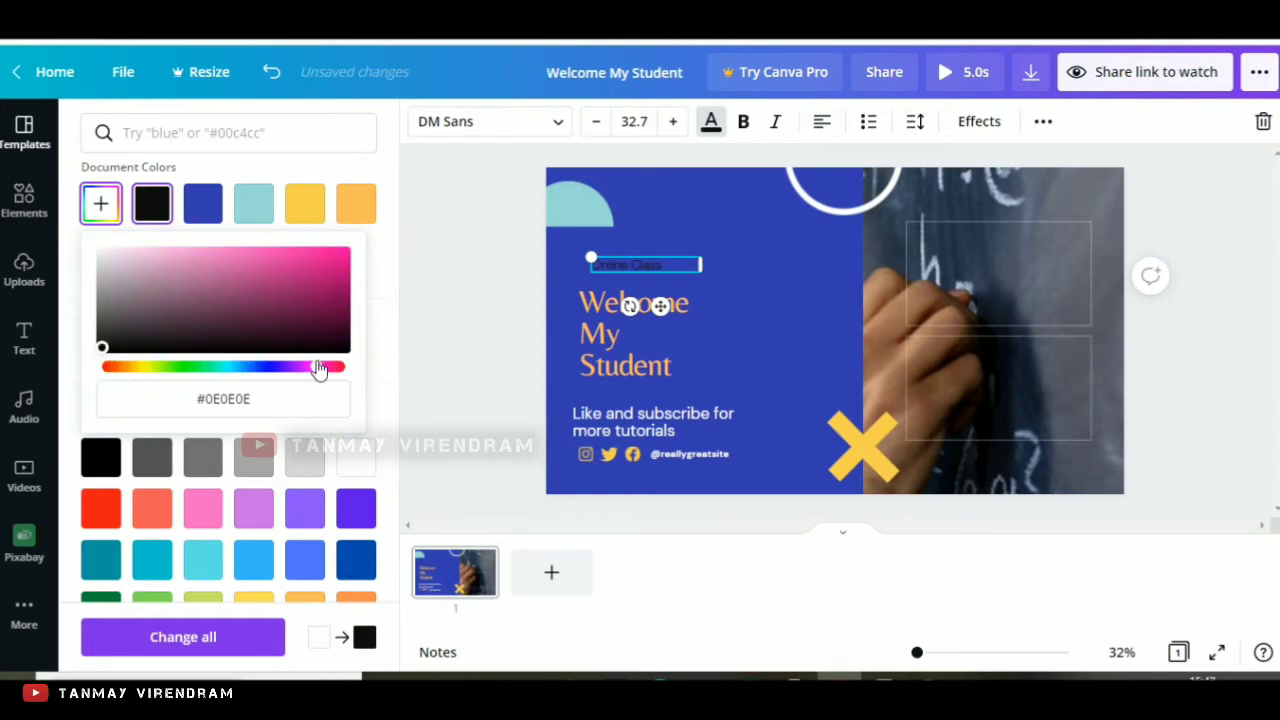
{"action": "left_click_drag", "start_coordinate": [318, 370], "coordinate": [110, 348]}
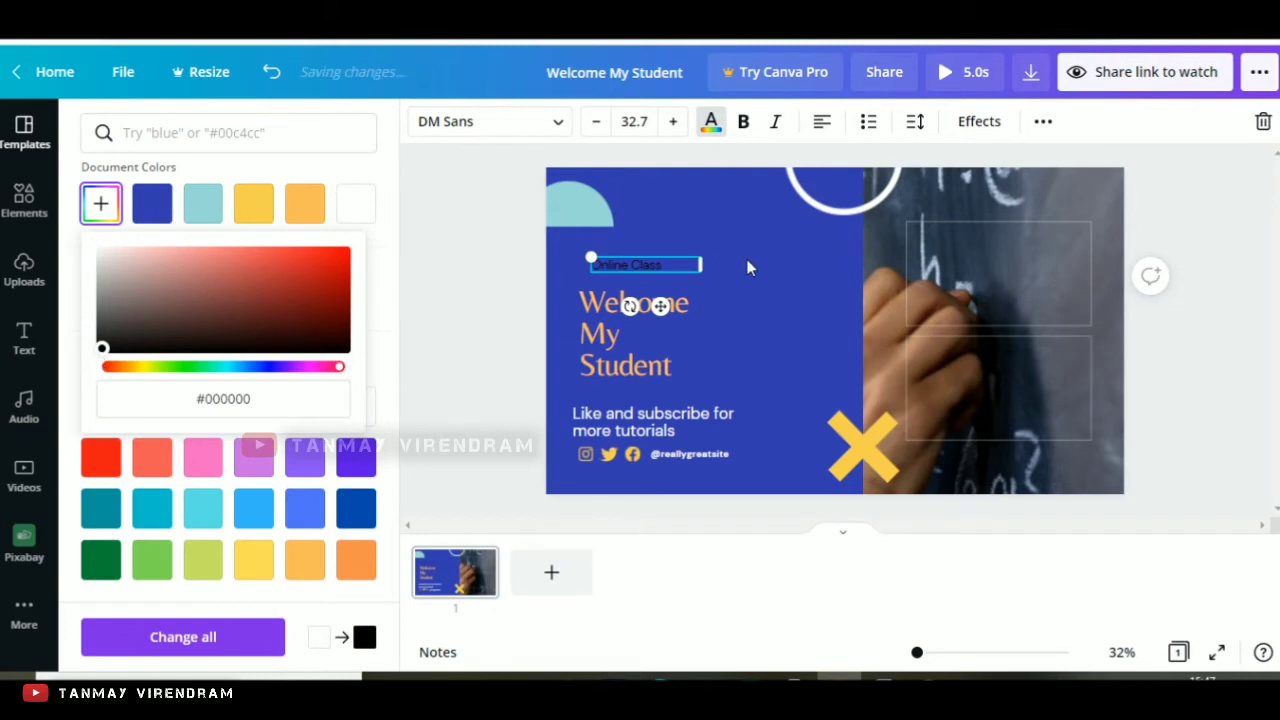
{"action": "left_click", "coordinate": [763, 257]}
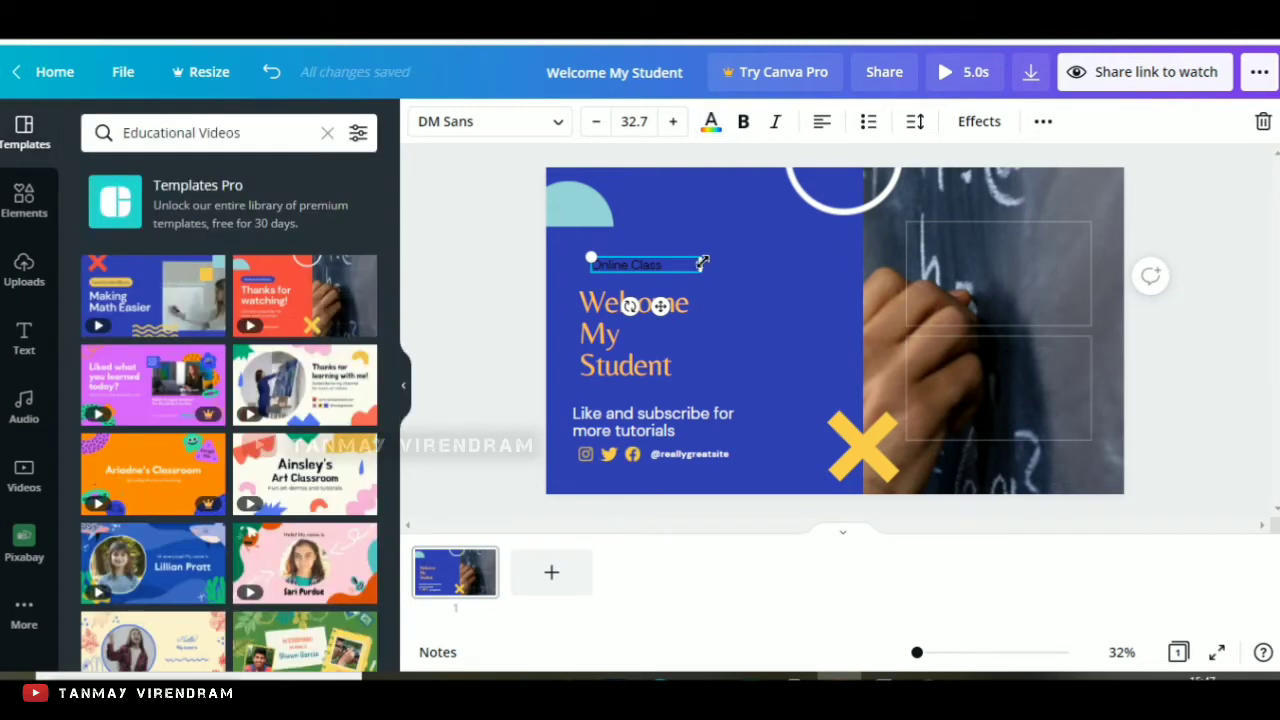
Step: Enlarge the "Online Class" label to about 575 × 81, bringing its font size to about 51.6
{"action": "left_click_drag", "start_coordinate": [703, 262], "coordinate": [764, 261]}
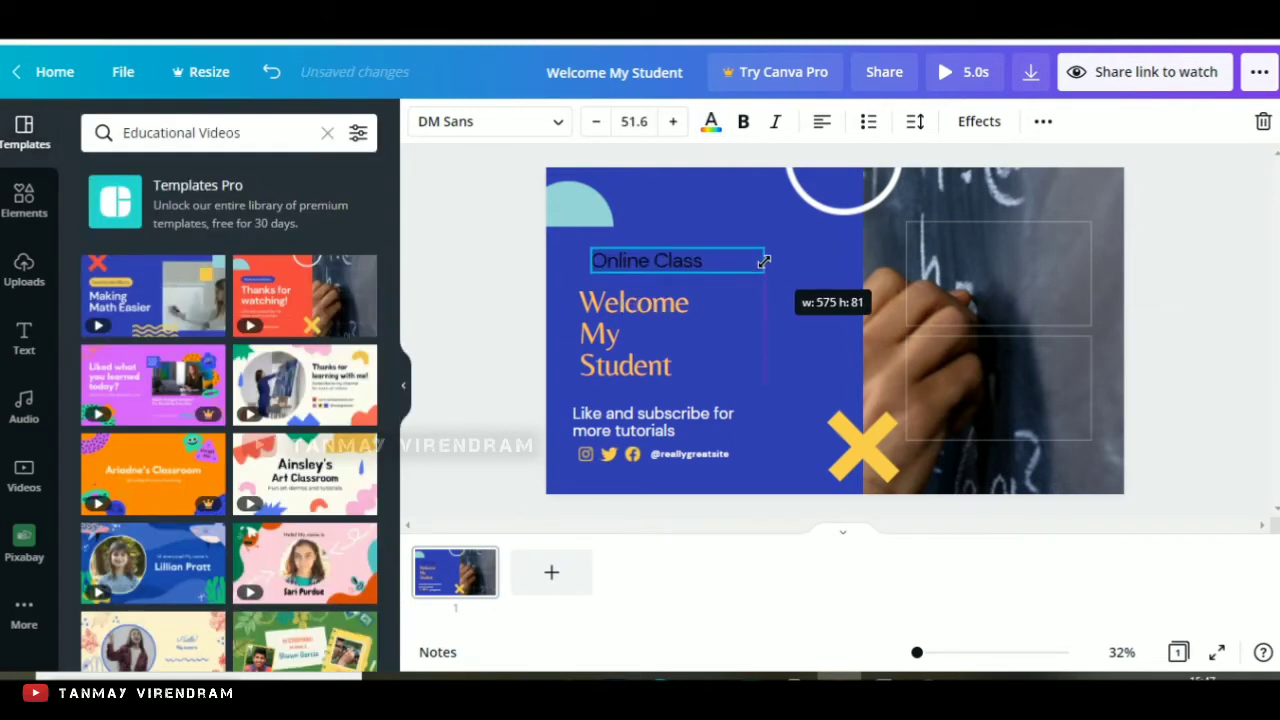
{"action": "left_click", "coordinate": [814, 253]}
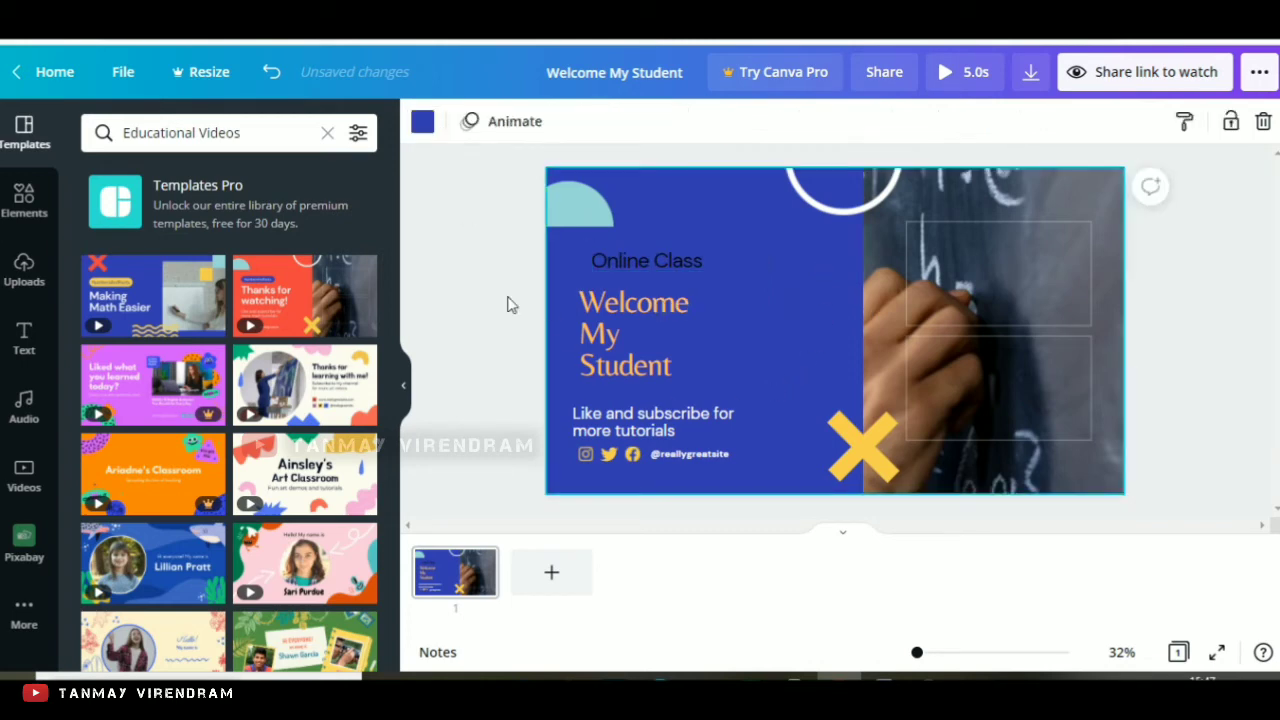
Step: Search the video library for "water" with the chalkboard video selected
{"action": "left_click", "coordinate": [1091, 190]}
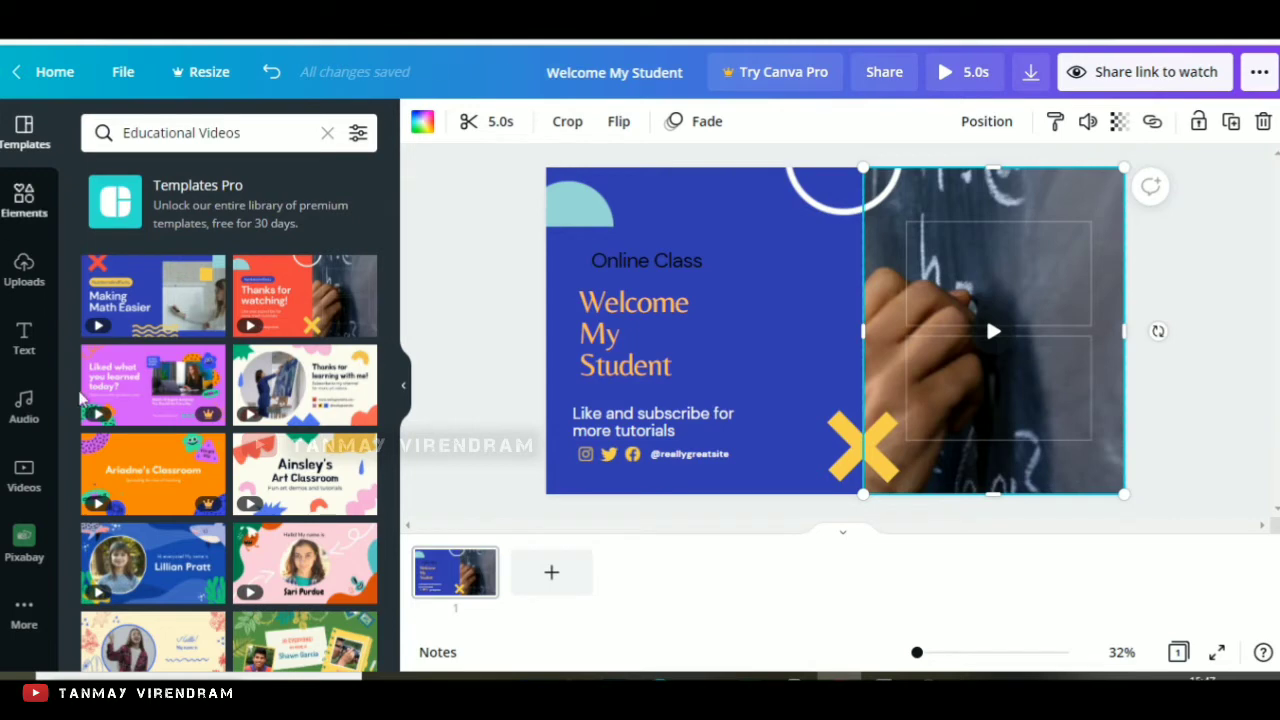
{"action": "left_click", "coordinate": [24, 478]}
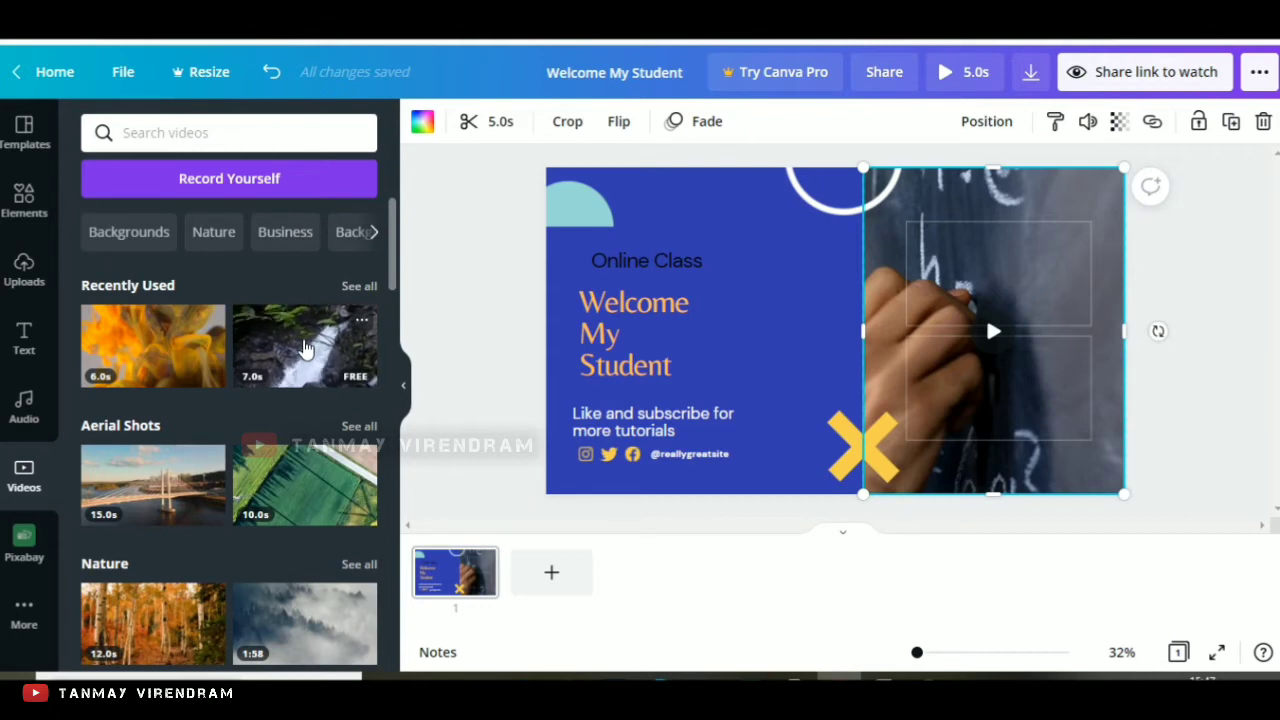
{"action": "left_click", "coordinate": [222, 133]}
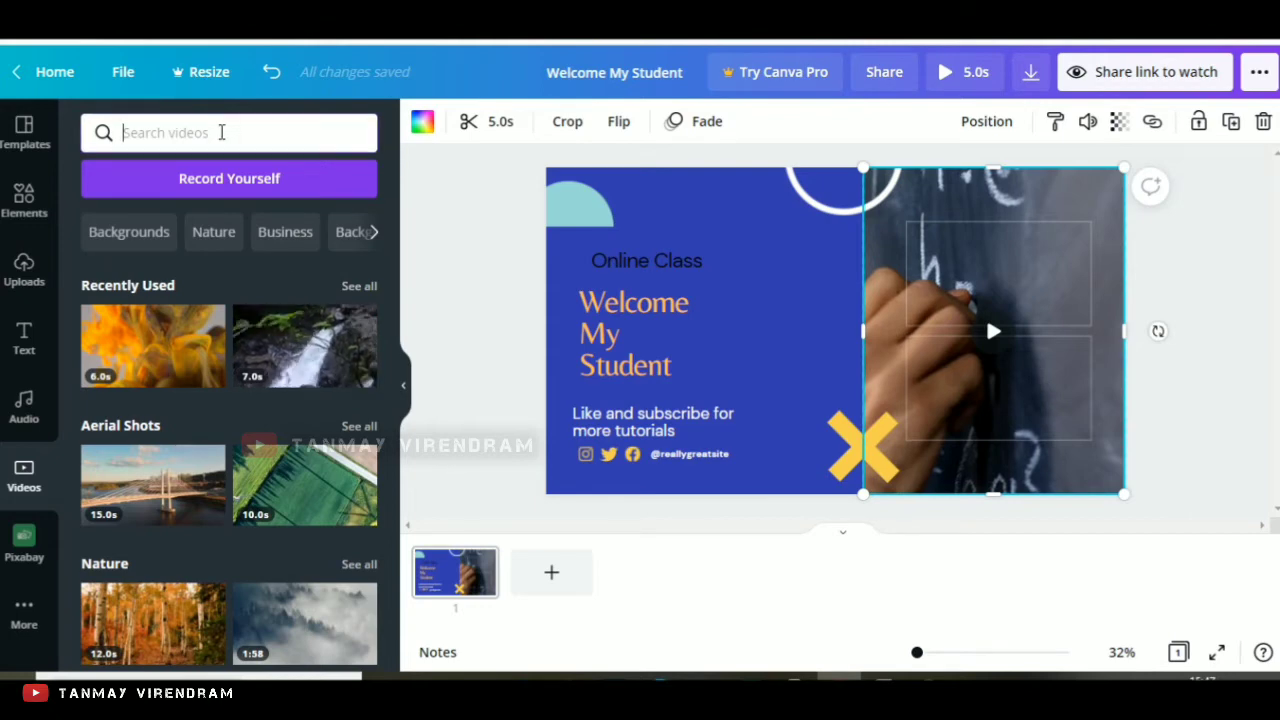
{"action": "type", "text": "water"}
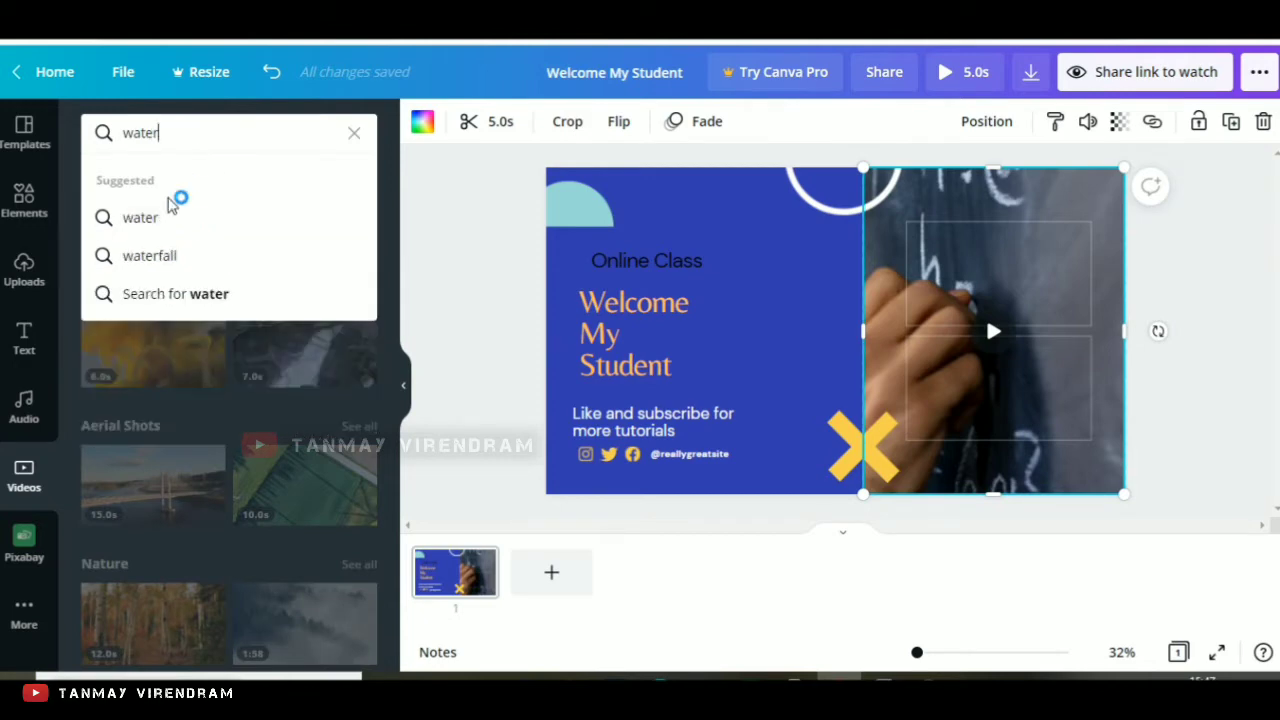
{"action": "left_click", "coordinate": [166, 219]}
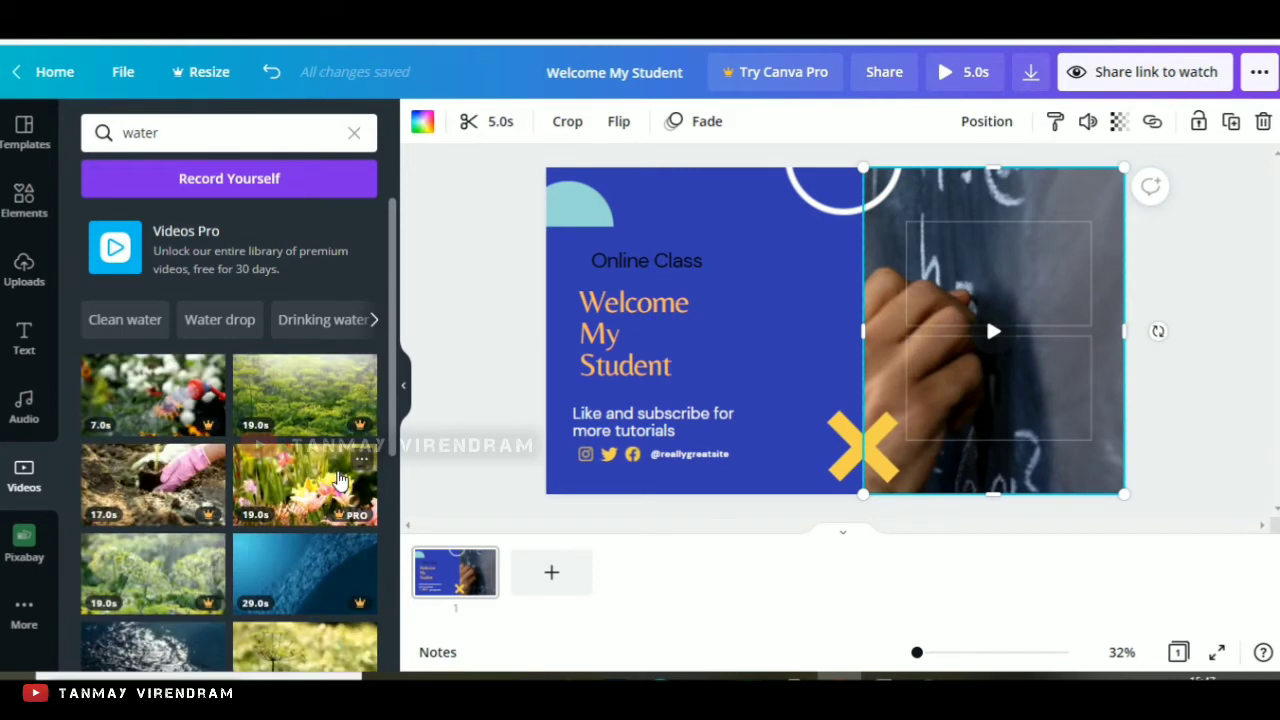
Step: Replace the chalkboard video with the free 20-second clip of pebbles under water and play it on the canvas
{"action": "scroll", "coordinate": [330, 530], "scroll_direction": "down", "scroll_amount": 3}
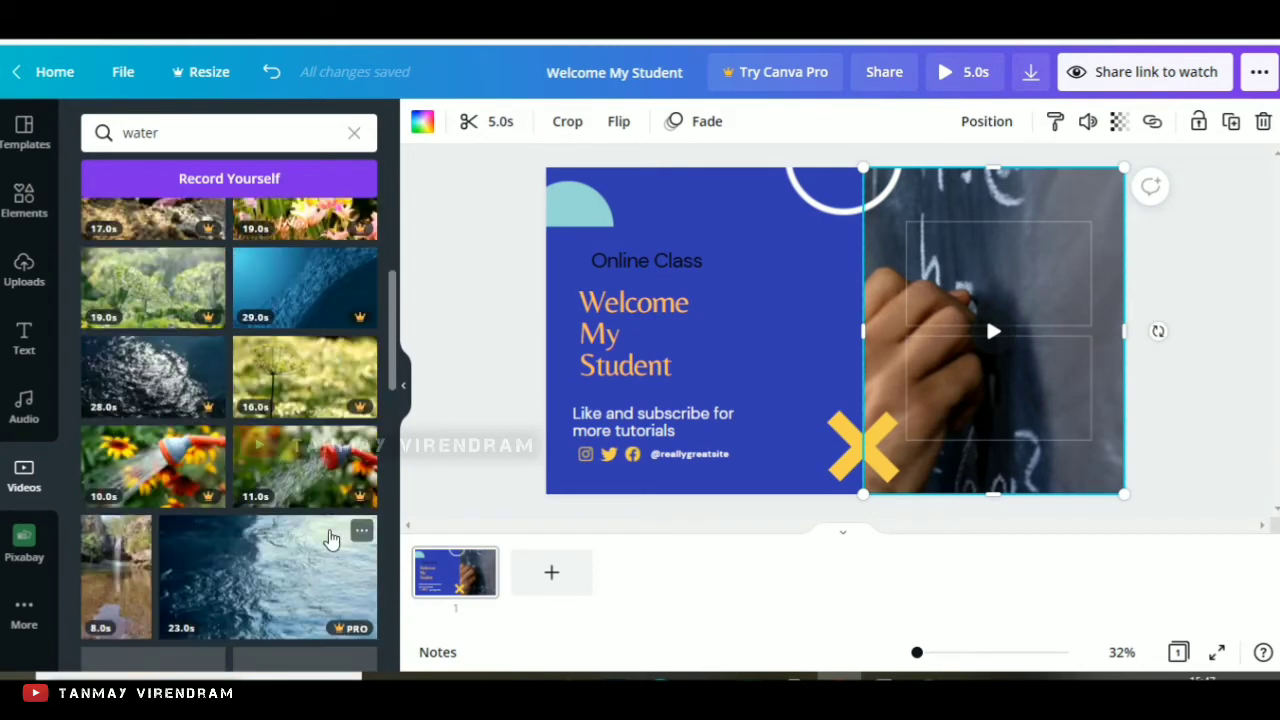
{"action": "scroll", "coordinate": [330, 510], "scroll_direction": "down", "scroll_amount": 3}
{"action": "scroll", "coordinate": [330, 510], "scroll_direction": "up", "scroll_amount": 5}
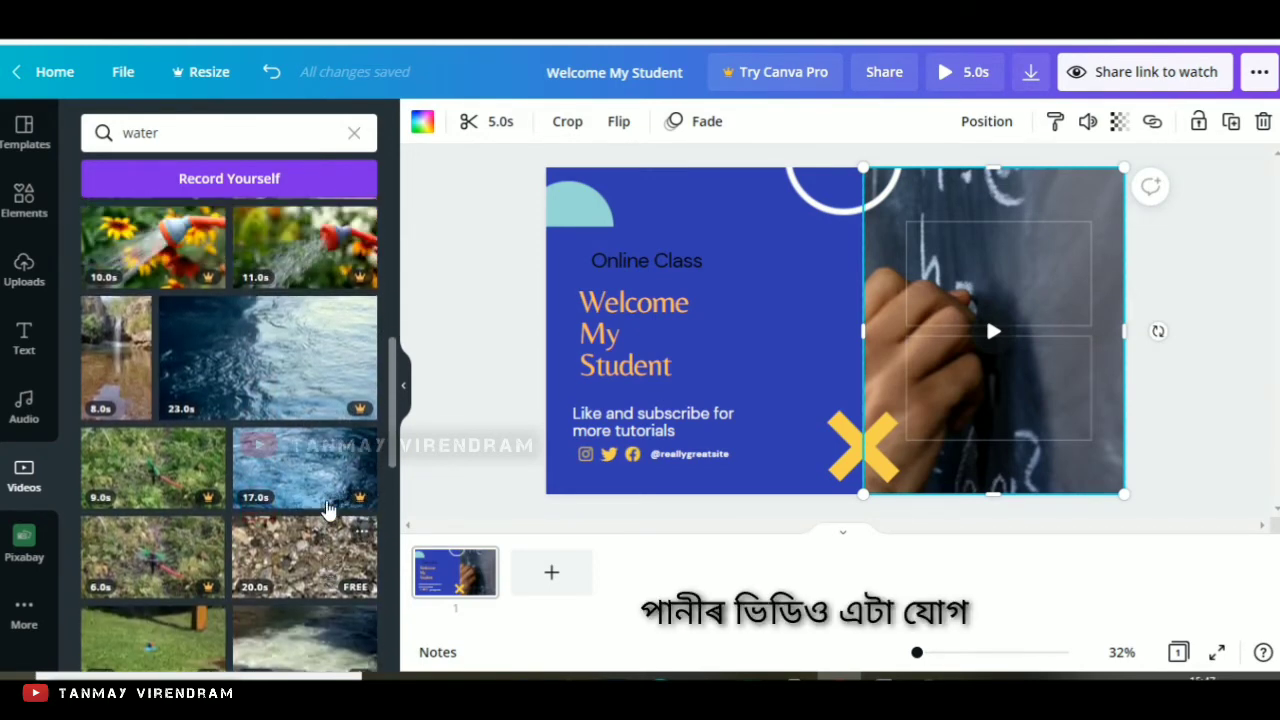
{"action": "scroll", "coordinate": [330, 510], "scroll_direction": "up", "scroll_amount": 5}
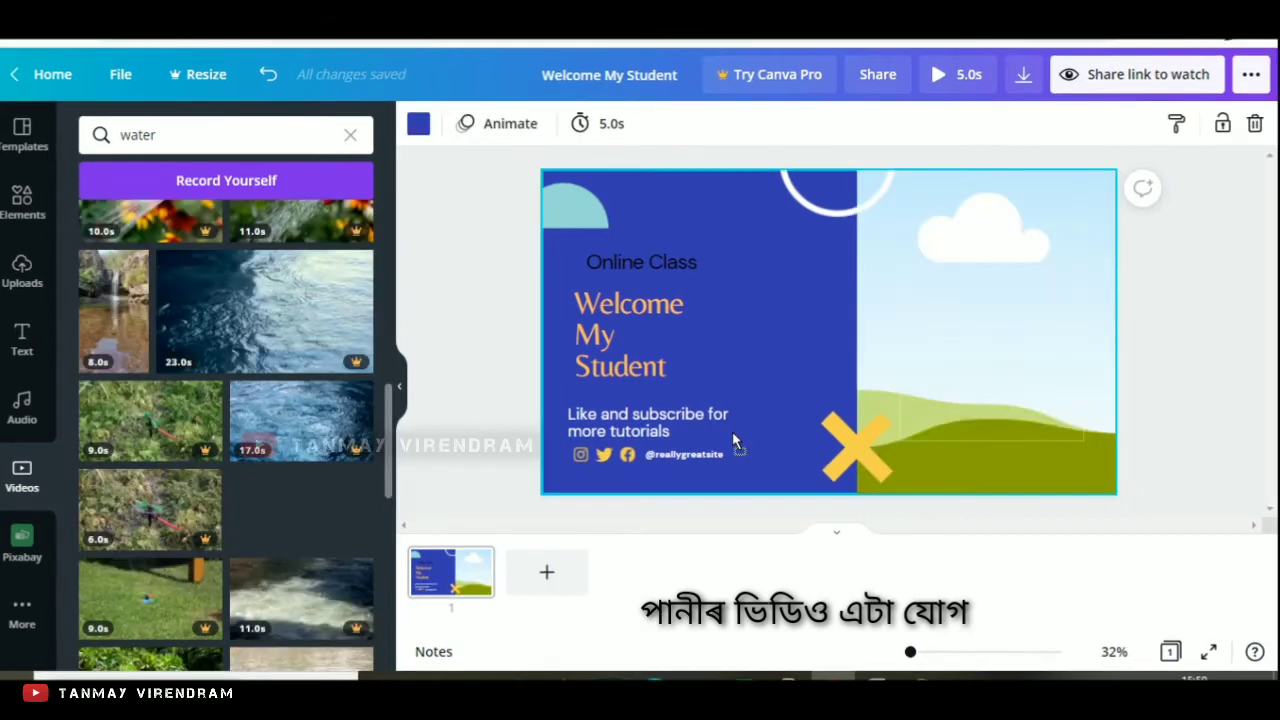
{"action": "left_click_drag", "start_coordinate": [956, 285], "coordinate": [1012, 205]}
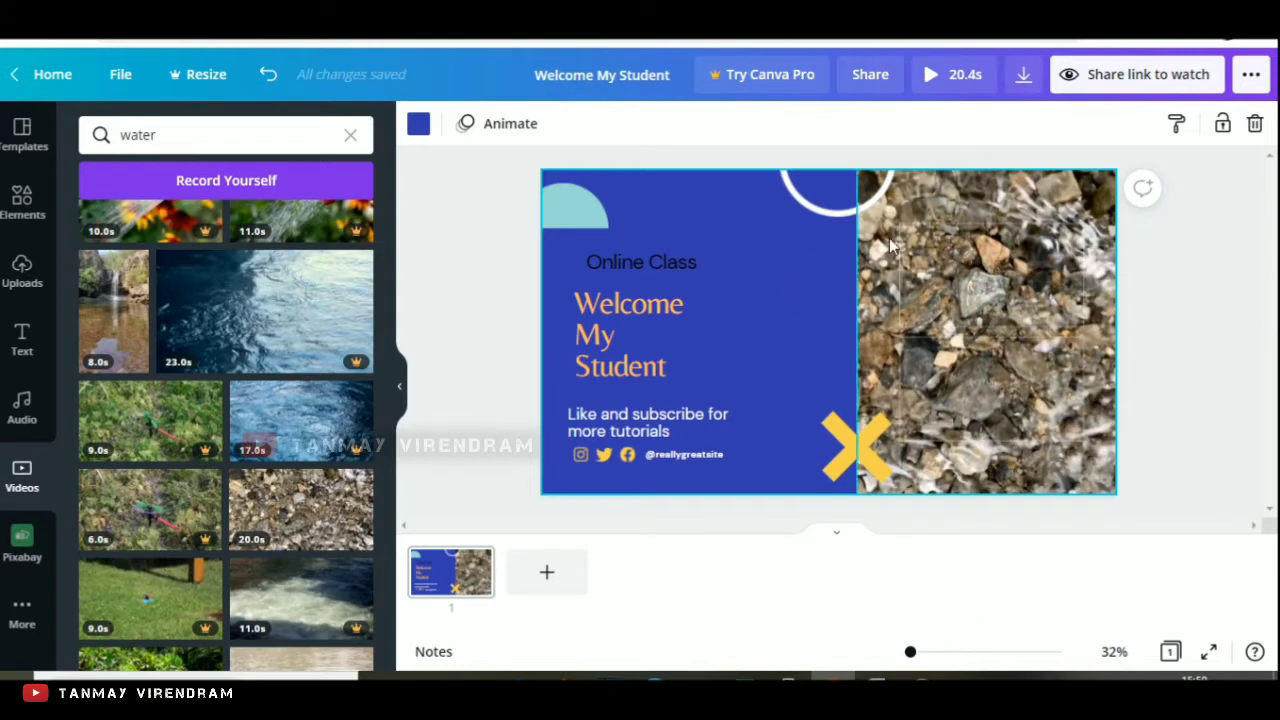
{"action": "left_click", "coordinate": [935, 195]}
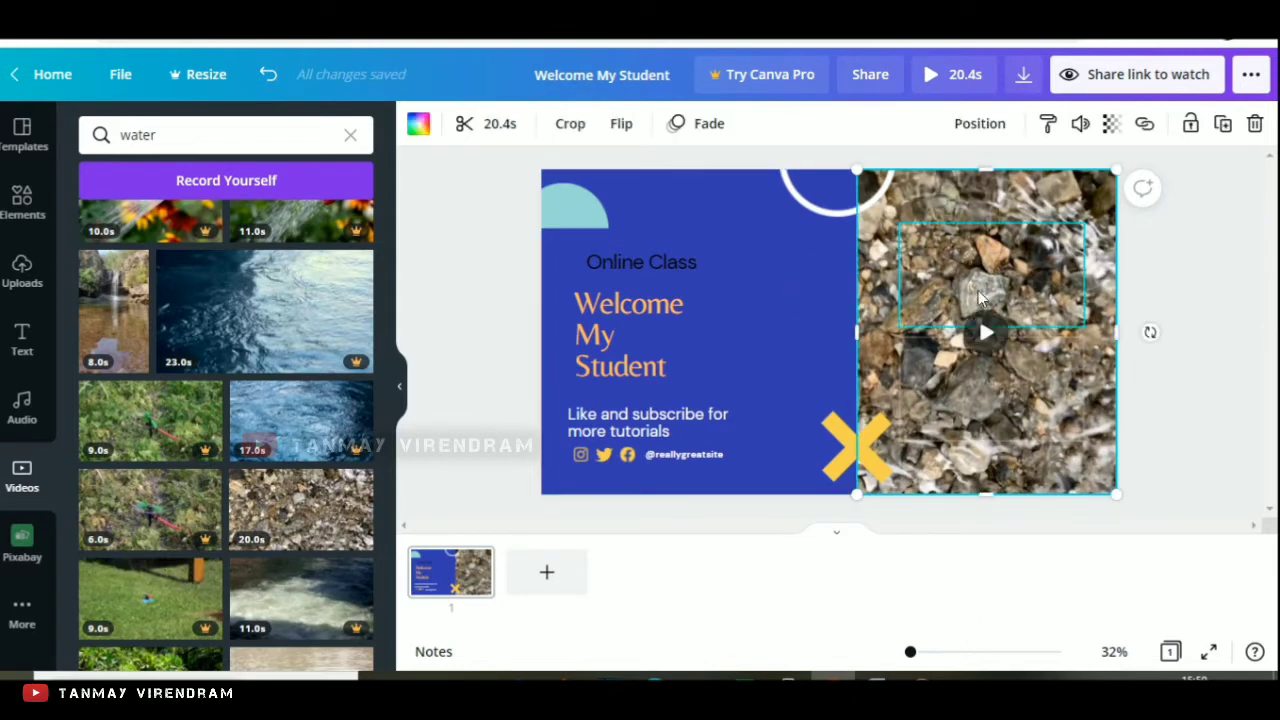
{"action": "left_click", "coordinate": [986, 334]}
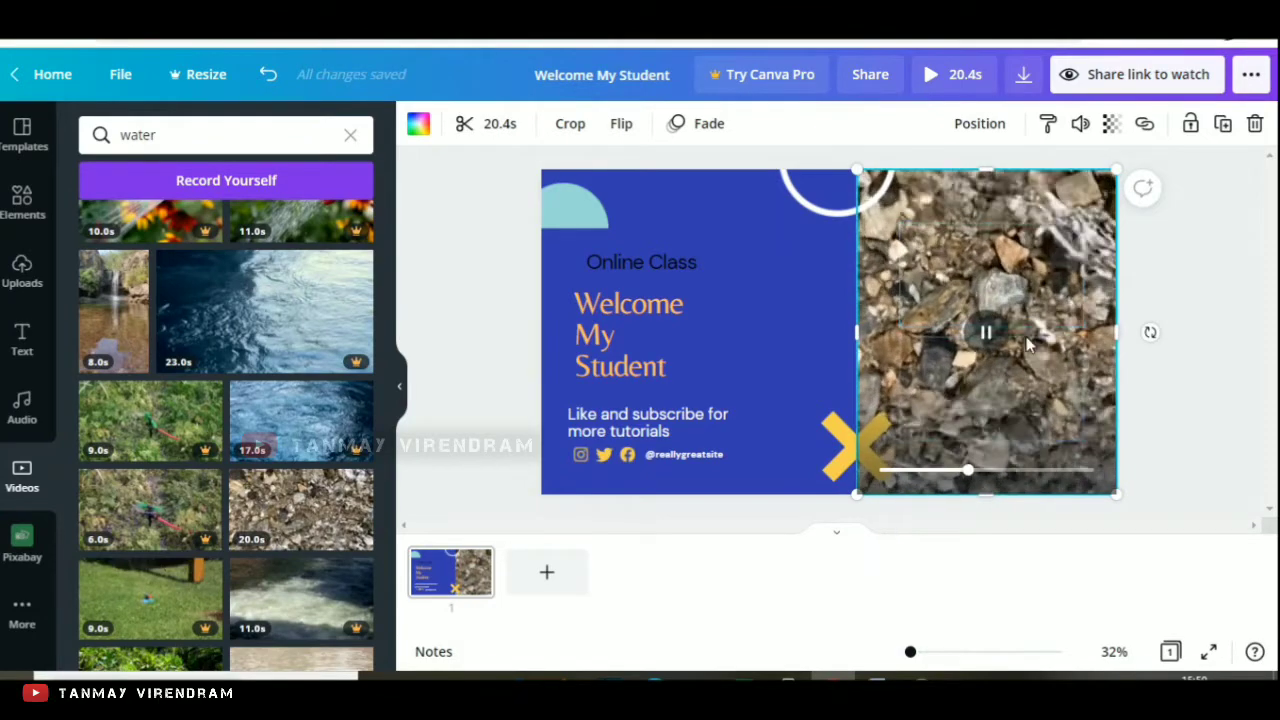
{"action": "left_click", "coordinate": [688, 458]}
{"action": "double_click", "coordinate": [730, 458]}
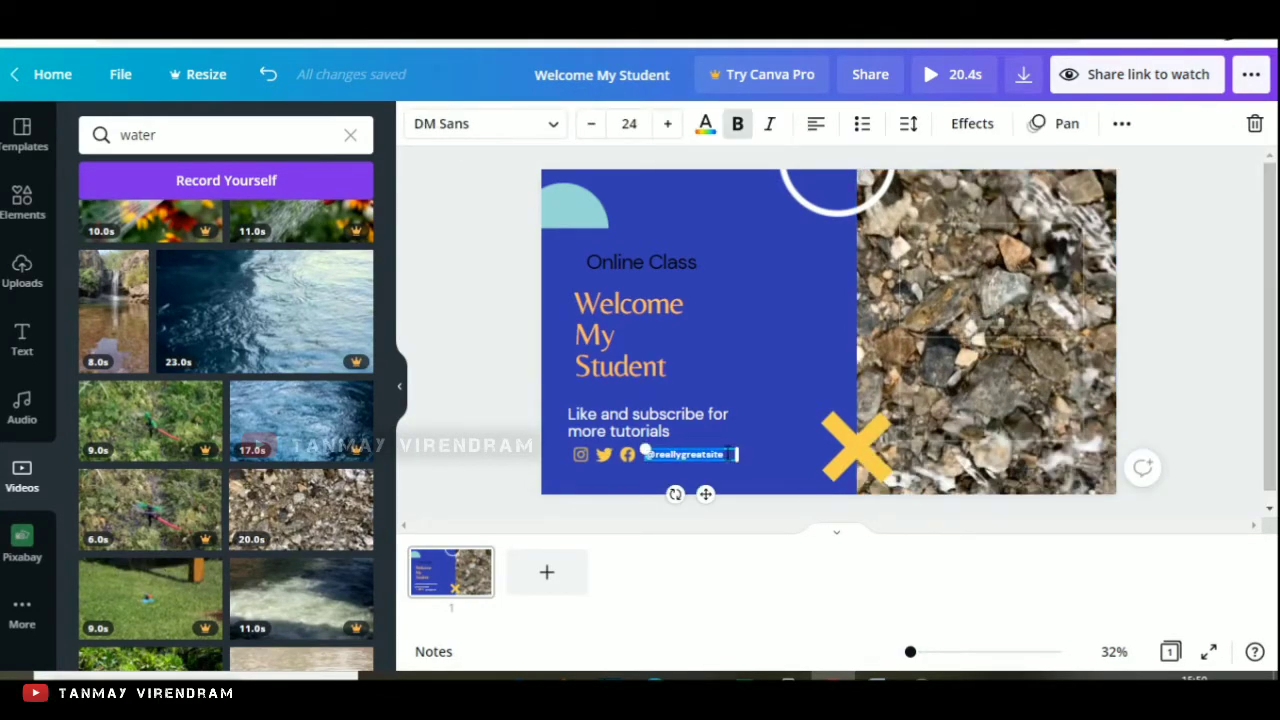
{"action": "key", "text": "BackSpace"}
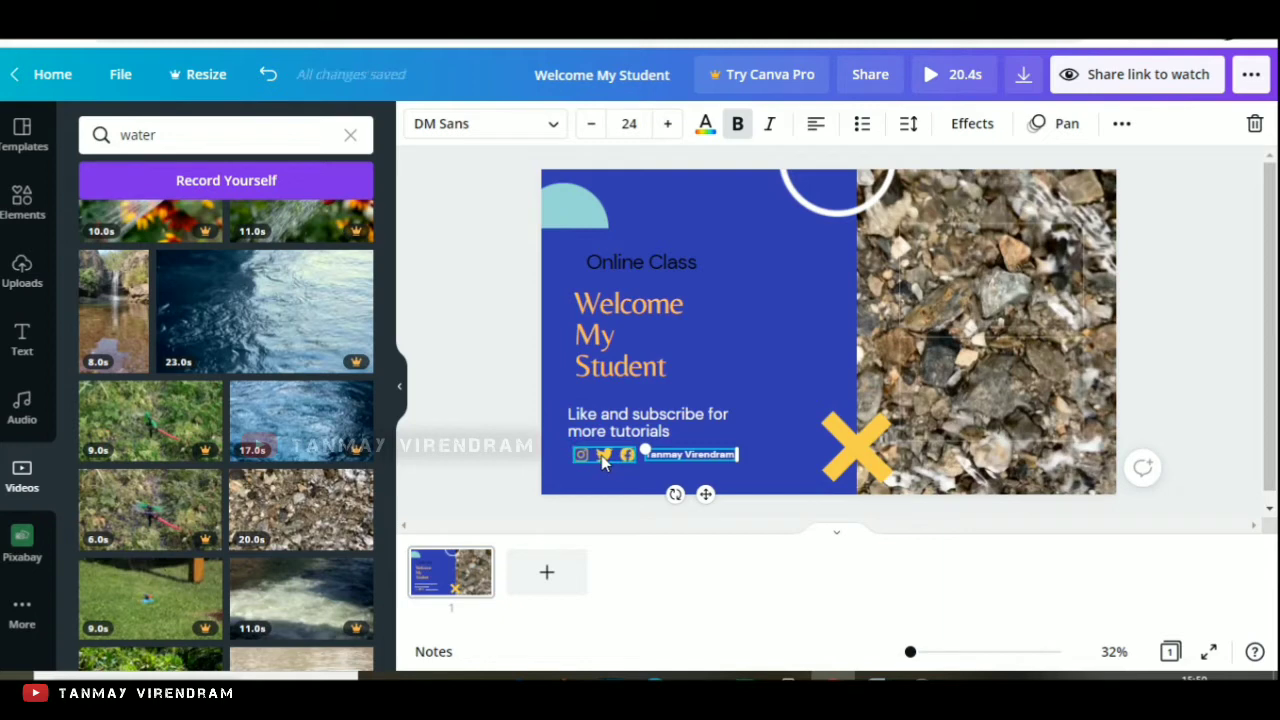
{"action": "left_click", "coordinate": [1256, 125]}
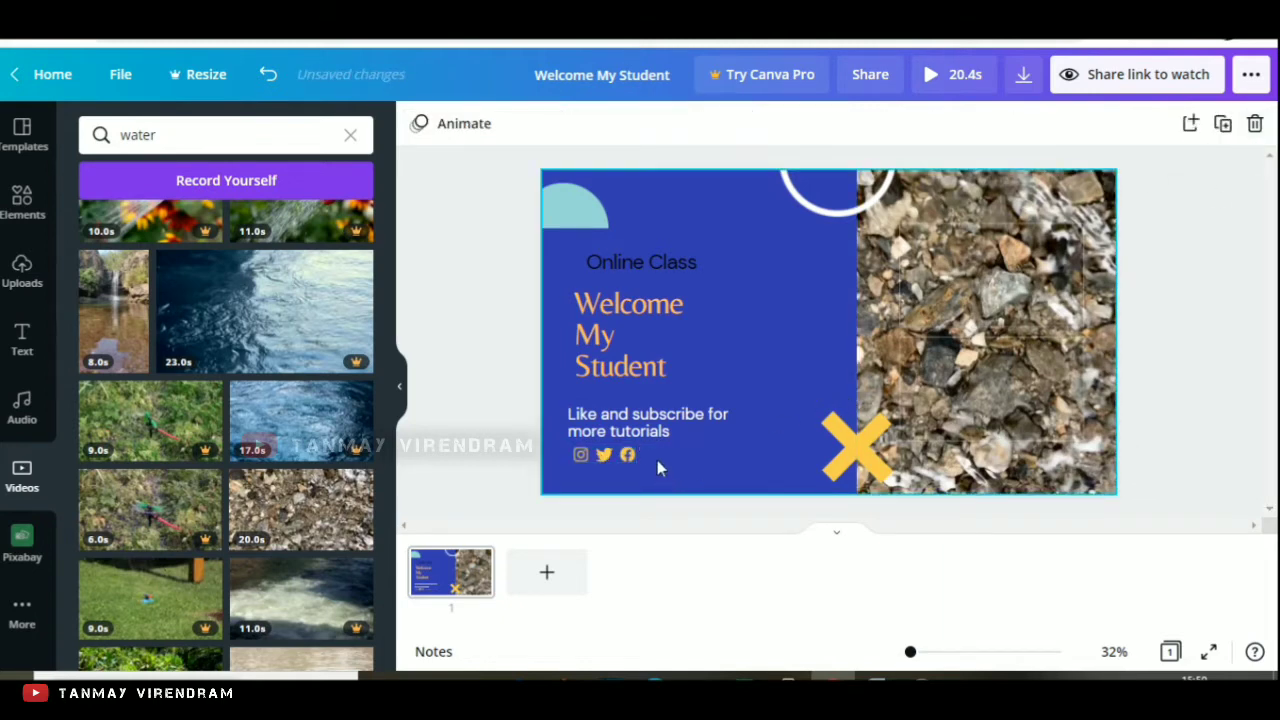
{"action": "left_click", "coordinate": [268, 74]}
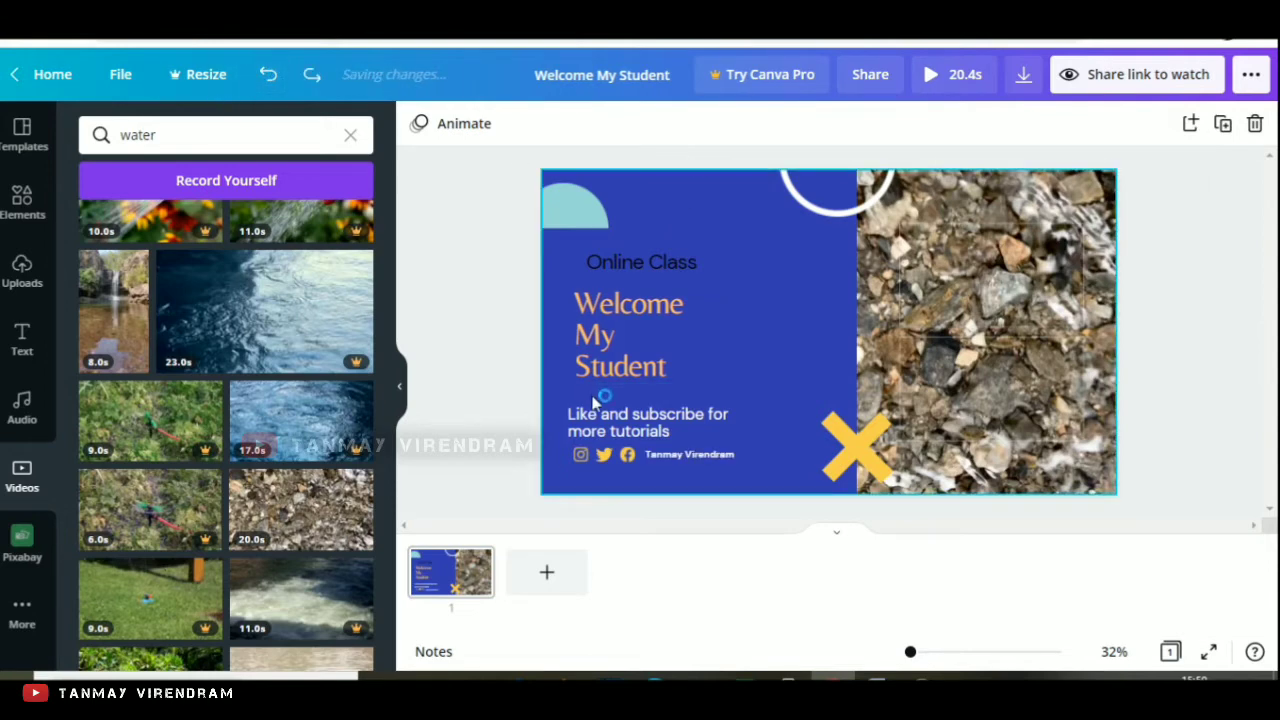
Step: Delete the Twitter, Instagram and Facebook icons one by one from the group beside the creator's name
{"action": "left_click", "coordinate": [604, 465]}
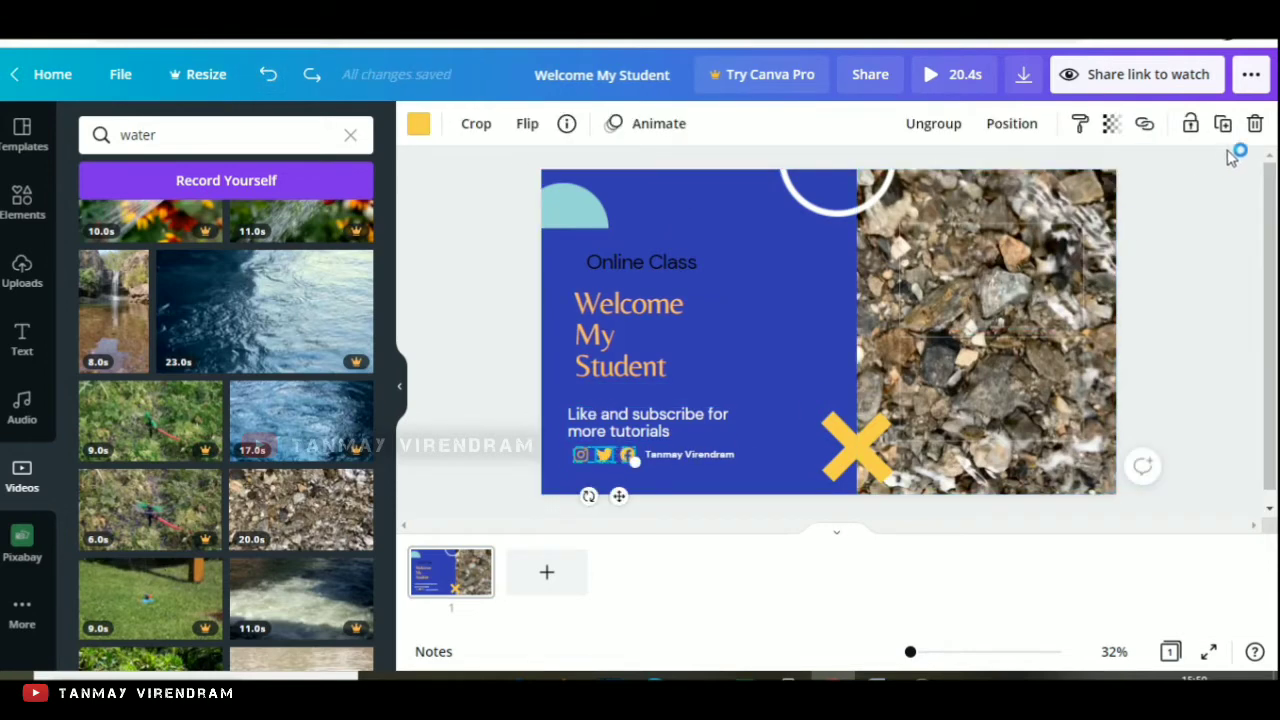
{"action": "left_click", "coordinate": [1256, 125]}
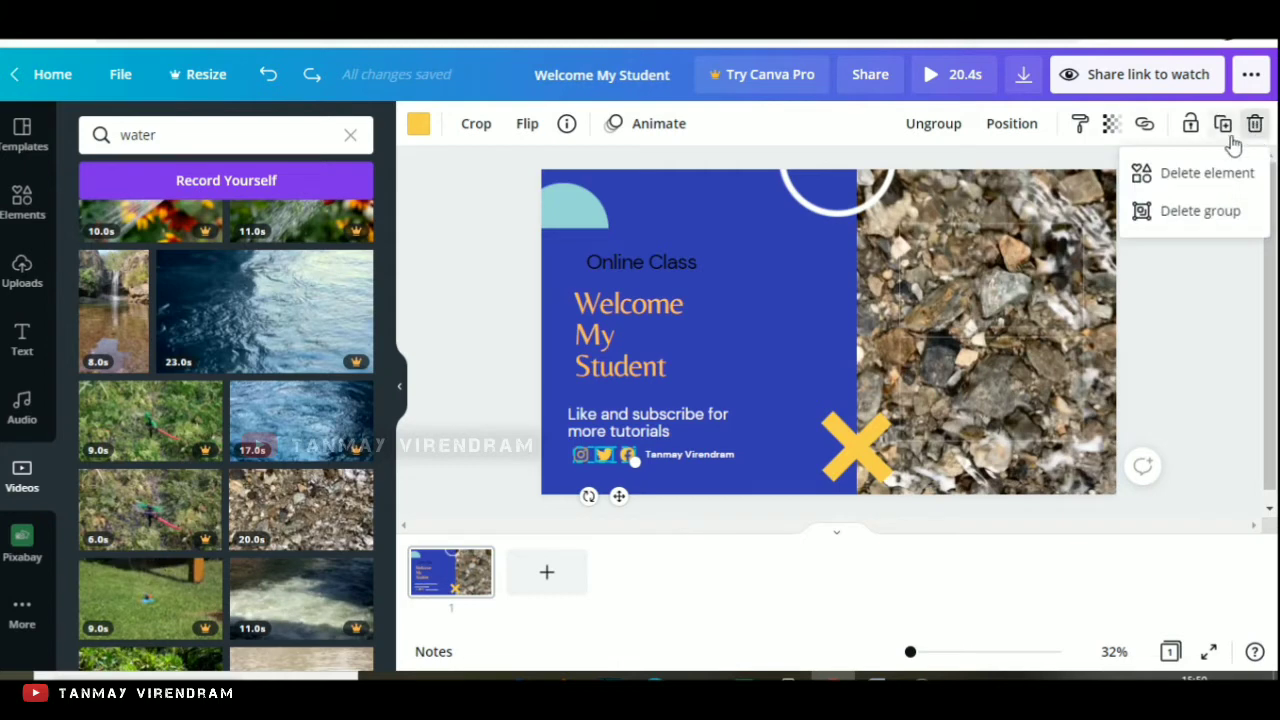
{"action": "left_click", "coordinate": [1225, 183]}
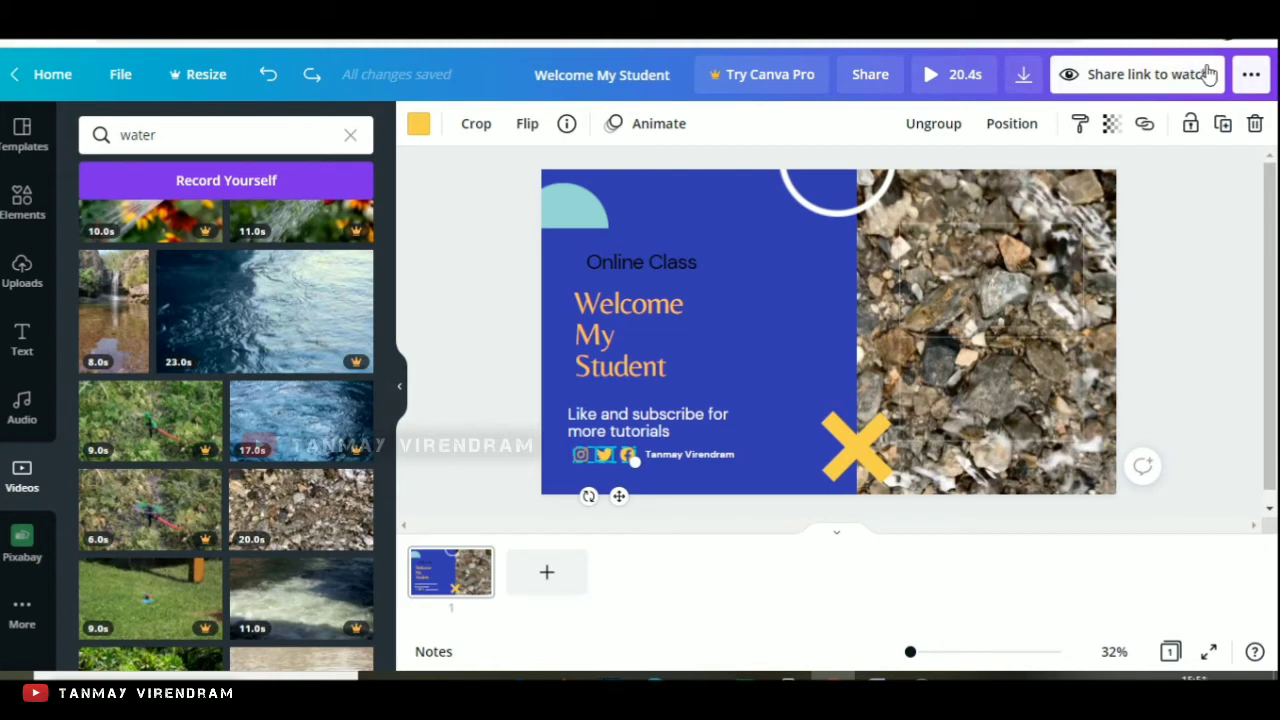
{"action": "left_click", "coordinate": [1256, 125]}
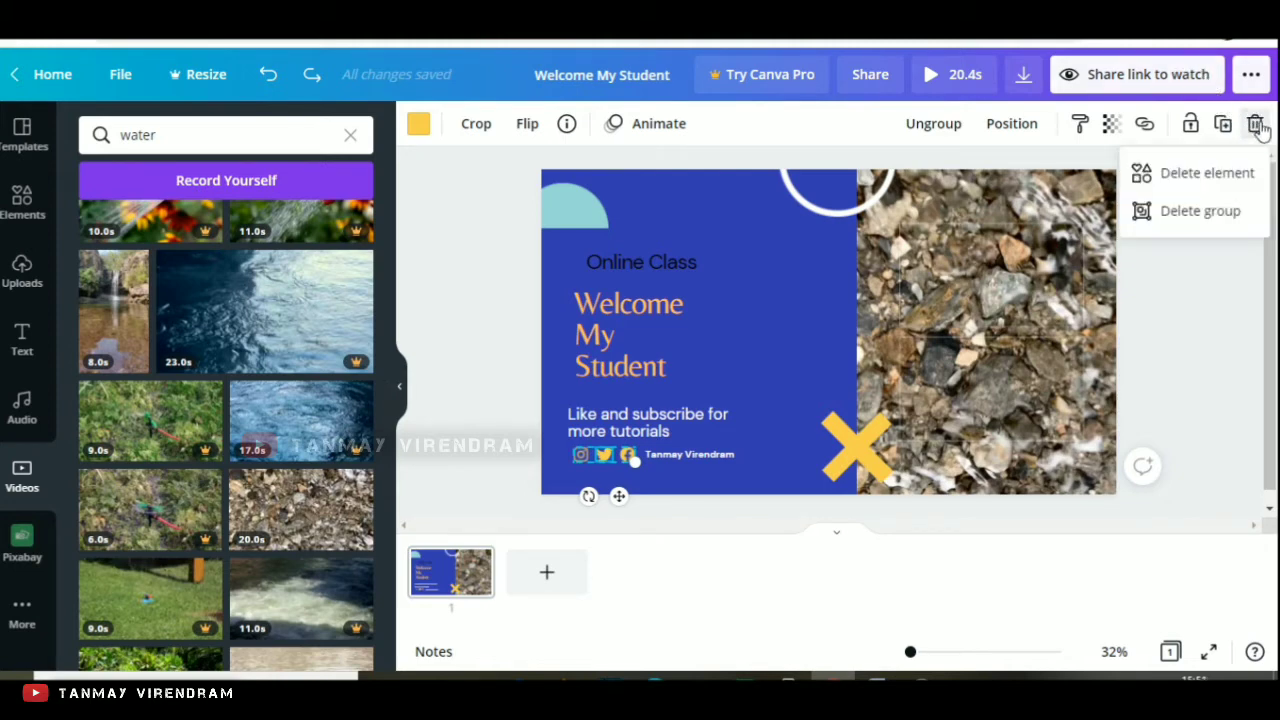
{"action": "left_click", "coordinate": [1212, 176]}
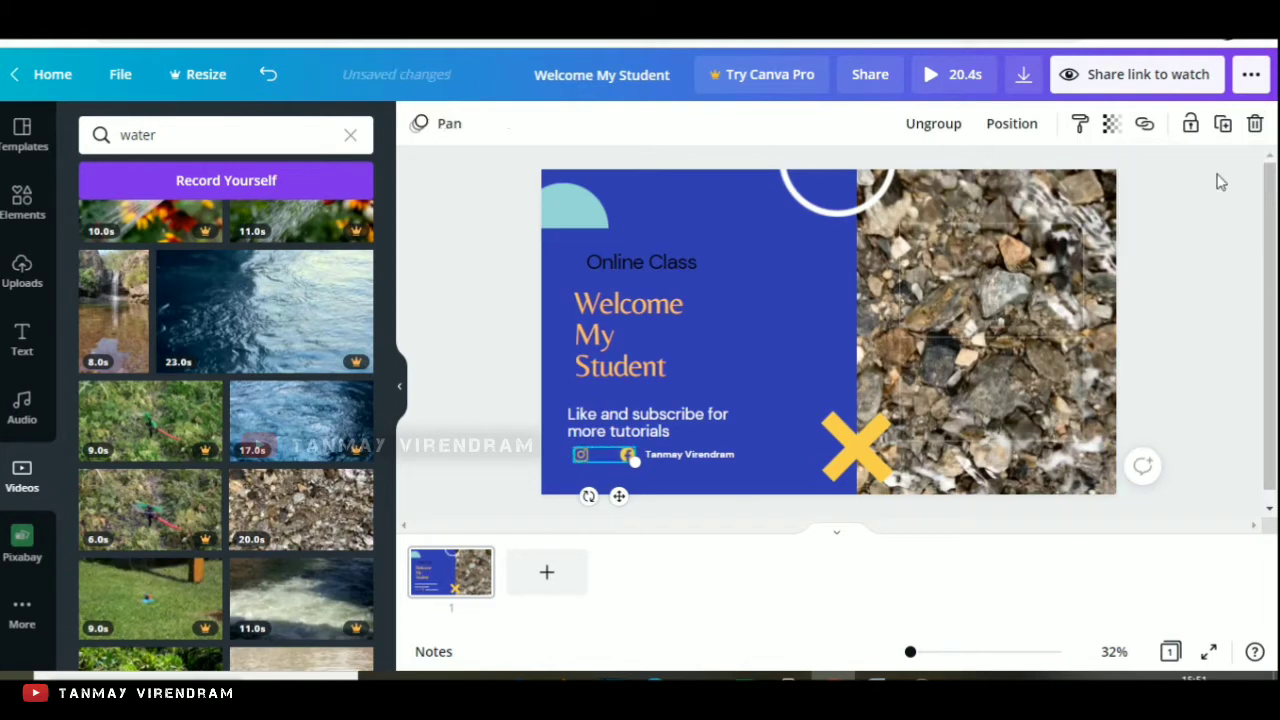
{"action": "left_click", "coordinate": [604, 460]}
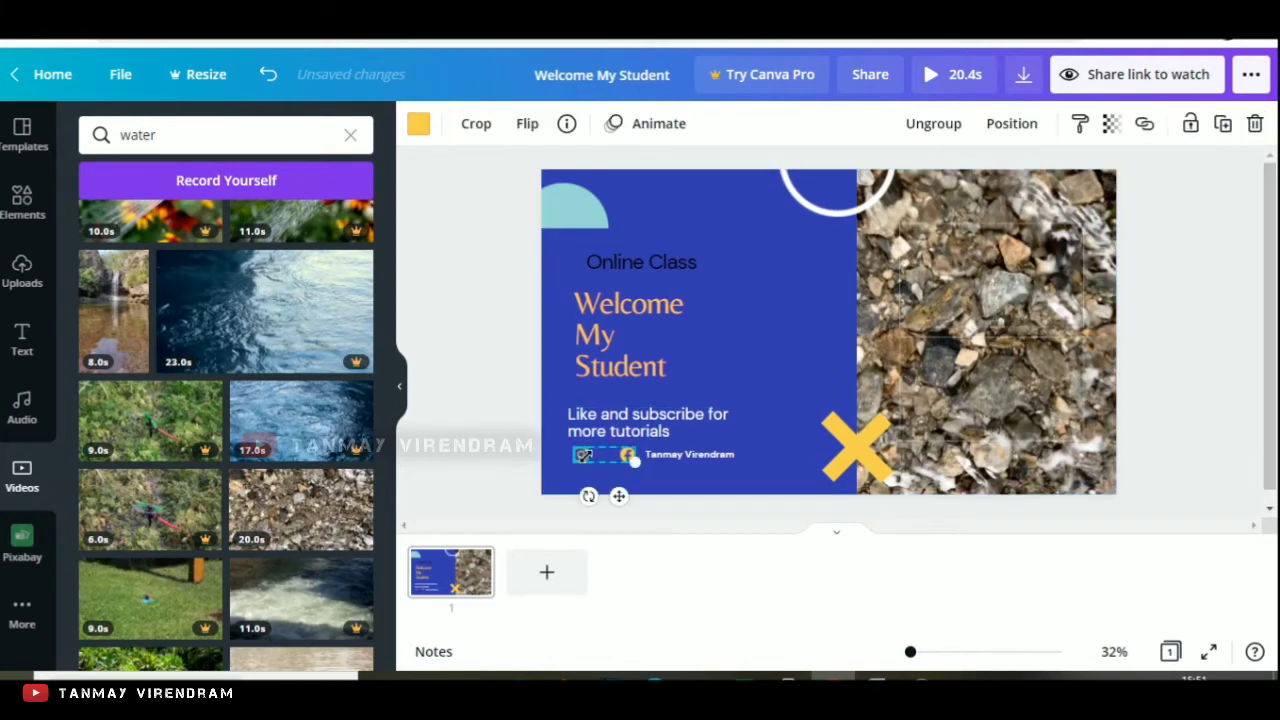
{"action": "left_click", "coordinate": [1255, 126]}
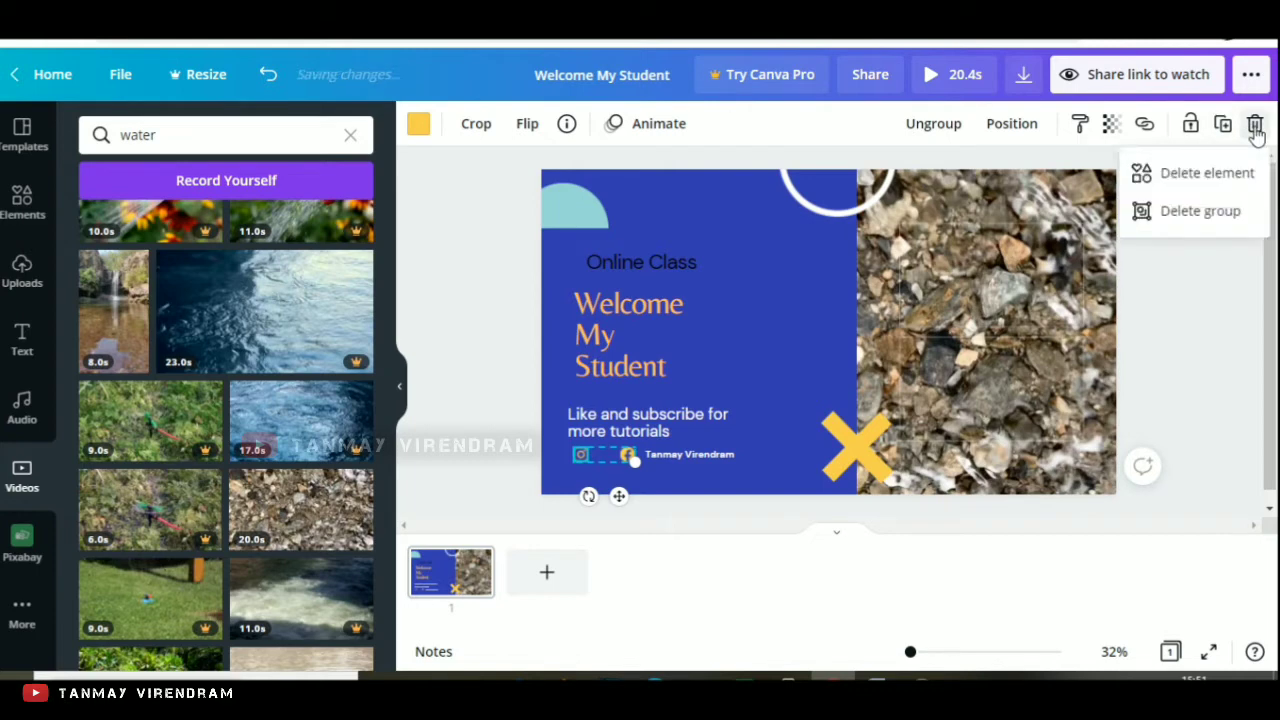
{"action": "left_click", "coordinate": [1204, 177]}
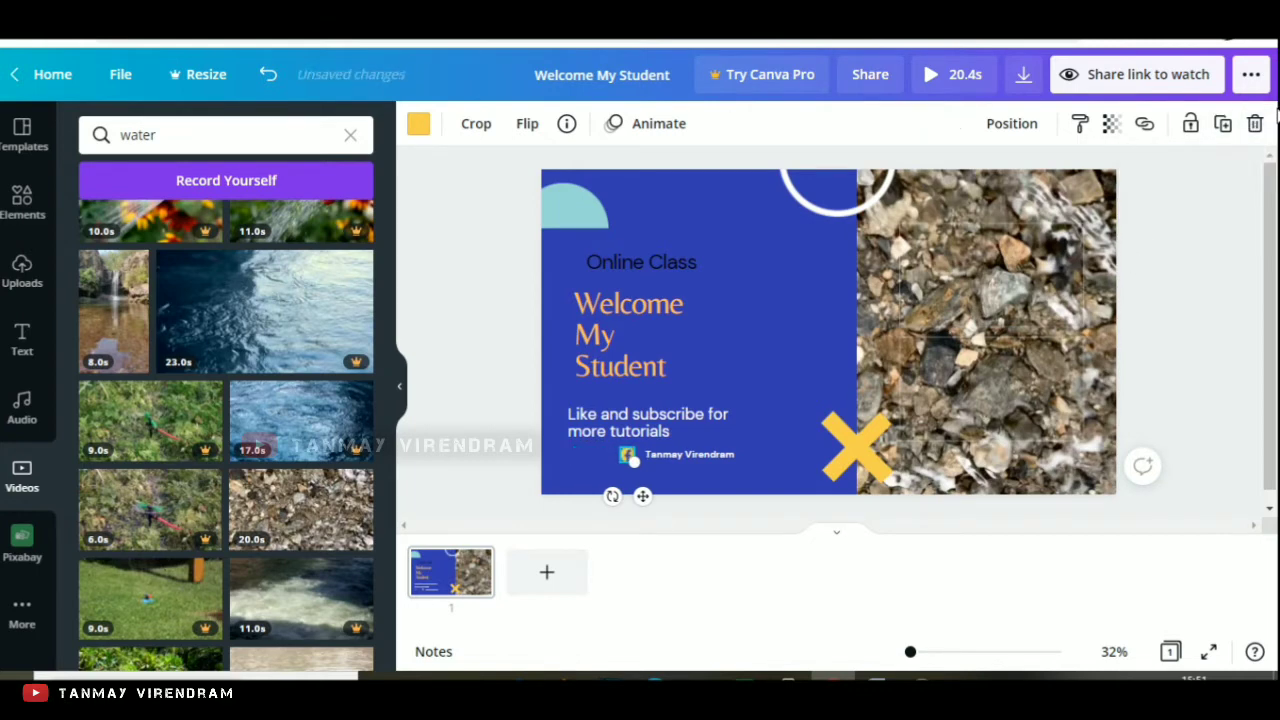
{"action": "left_click", "coordinate": [1254, 125]}
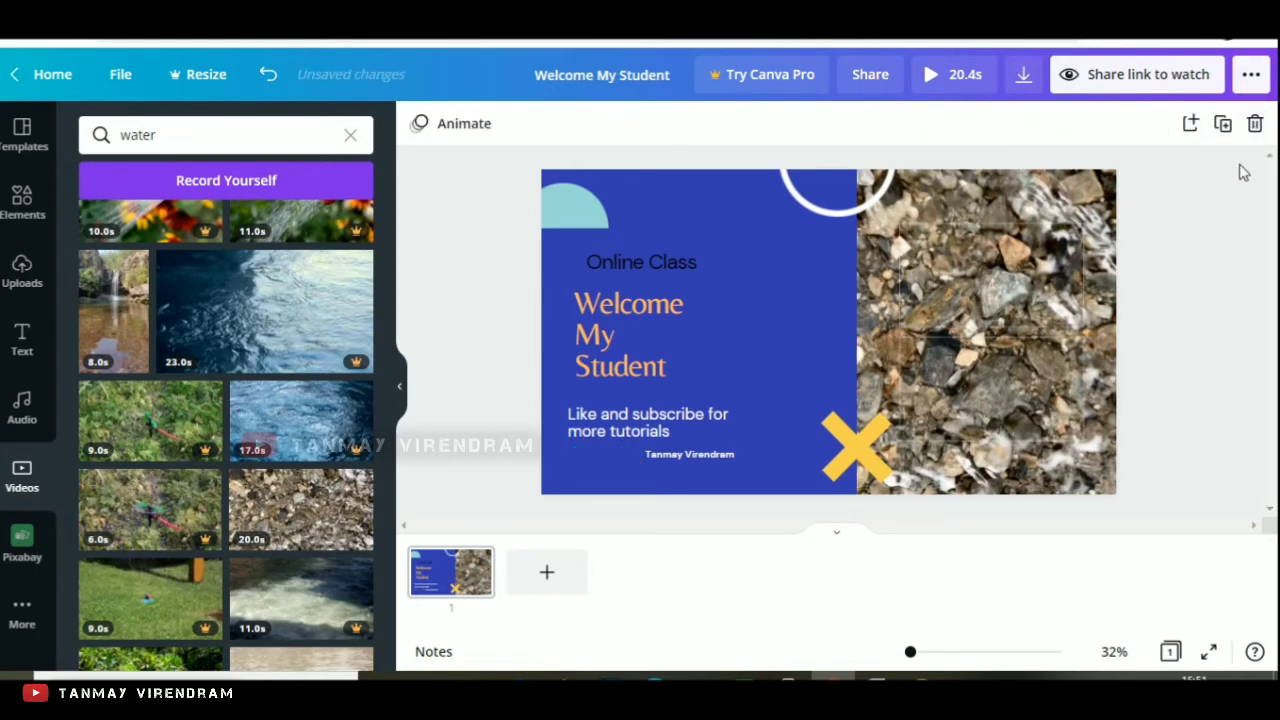
Step: Shrink the "Like and subscribe for more tutorials" subtitle slightly below the heading
{"action": "left_click", "coordinate": [664, 223]}
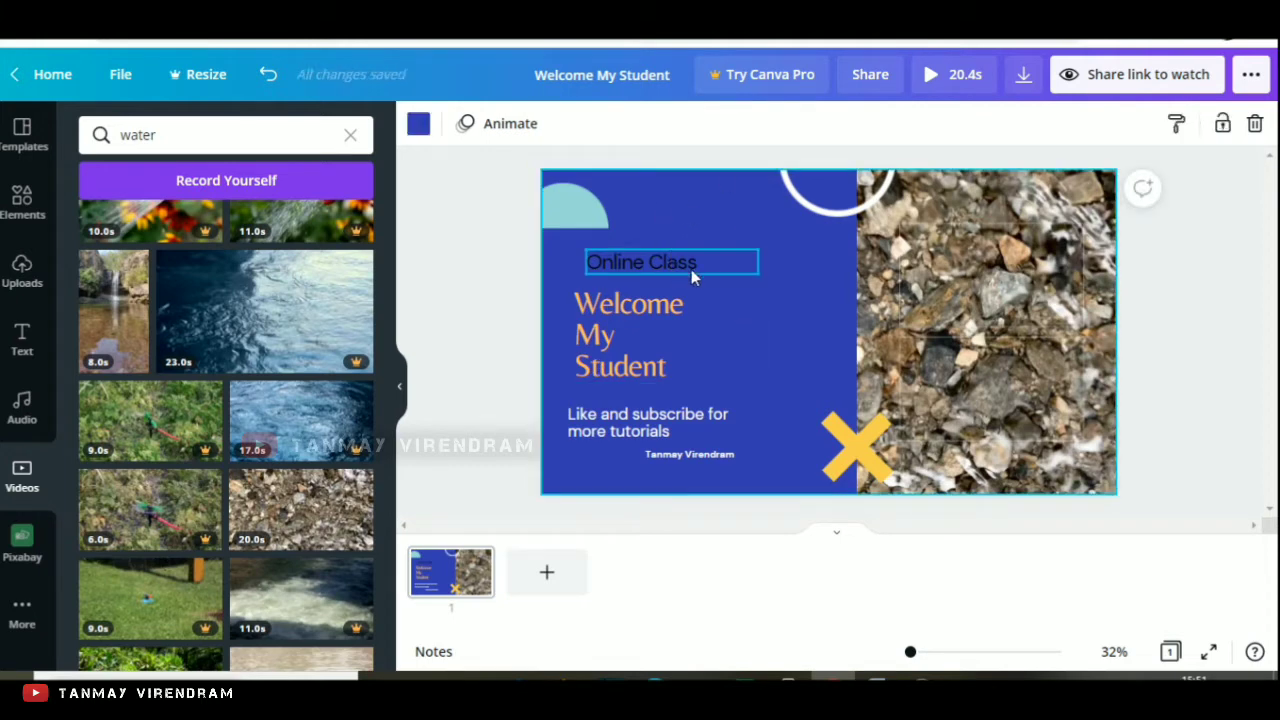
{"action": "left_click", "coordinate": [627, 360]}
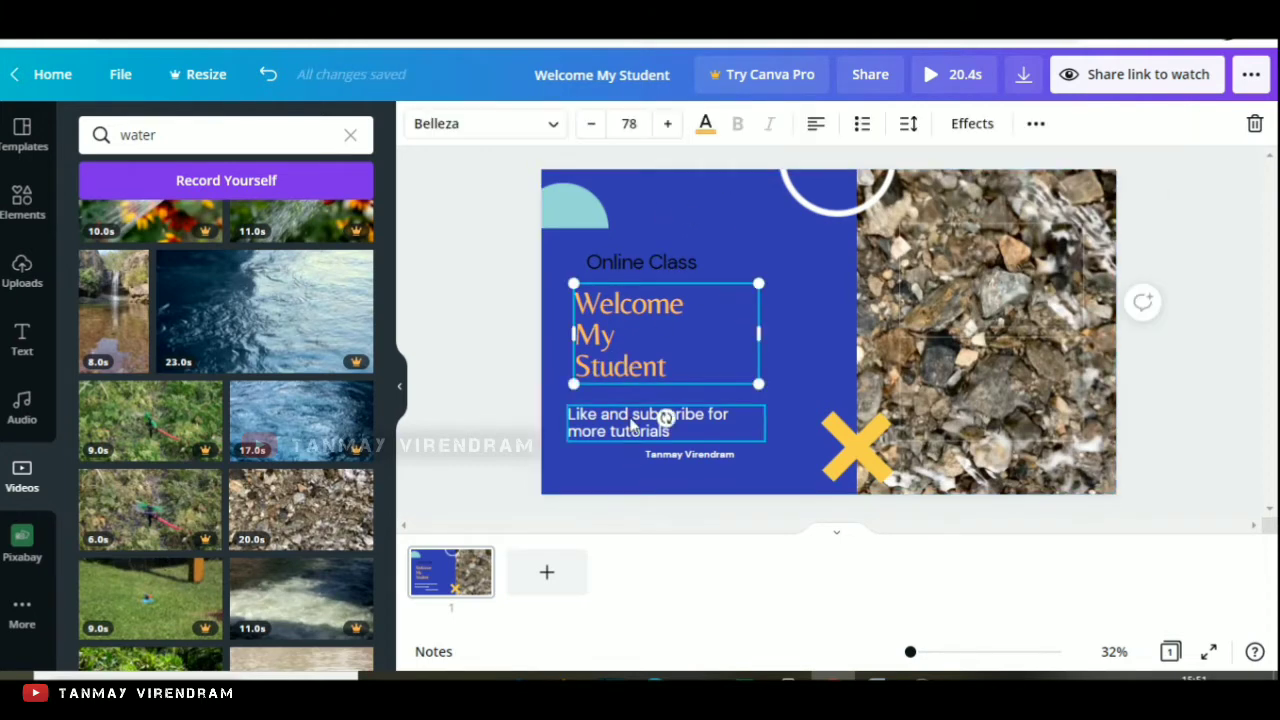
{"action": "left_click", "coordinate": [632, 423]}
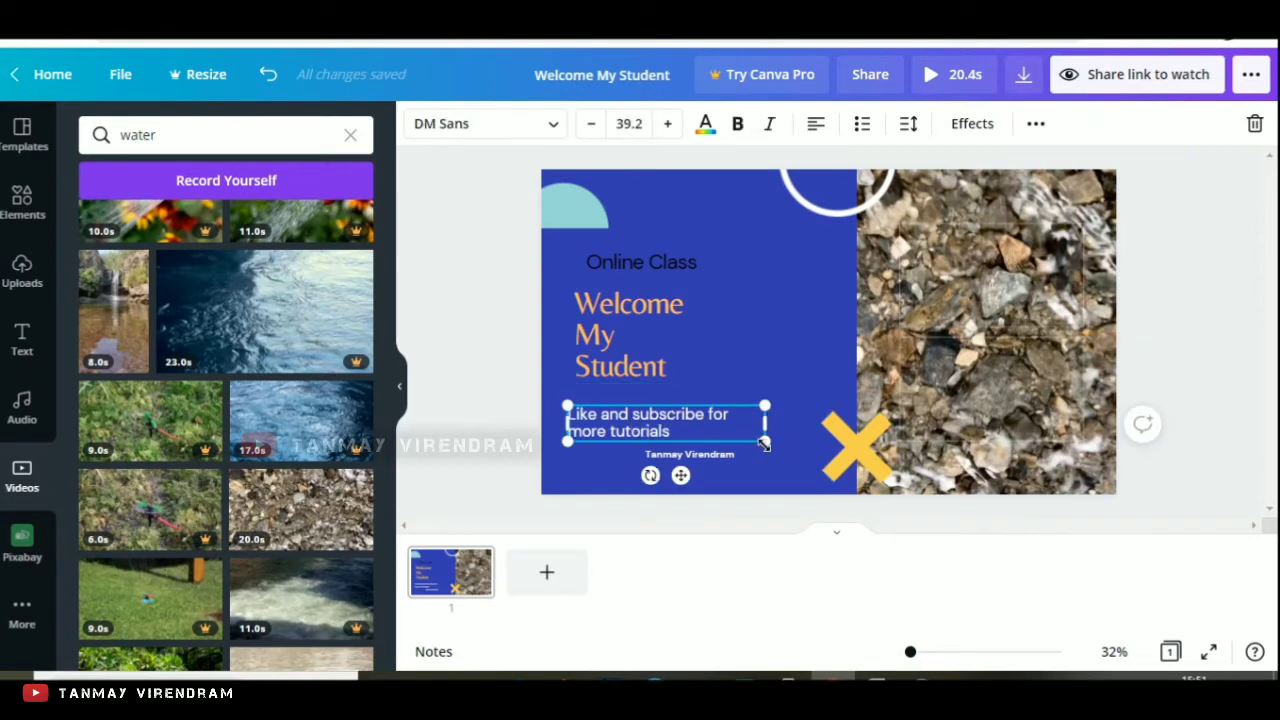
{"action": "left_click_drag", "start_coordinate": [764, 443], "coordinate": [729, 437]}
Step: Widen the text box of the "Welcome My Student" heading toward the edge of the video
{"action": "left_click", "coordinate": [737, 322]}
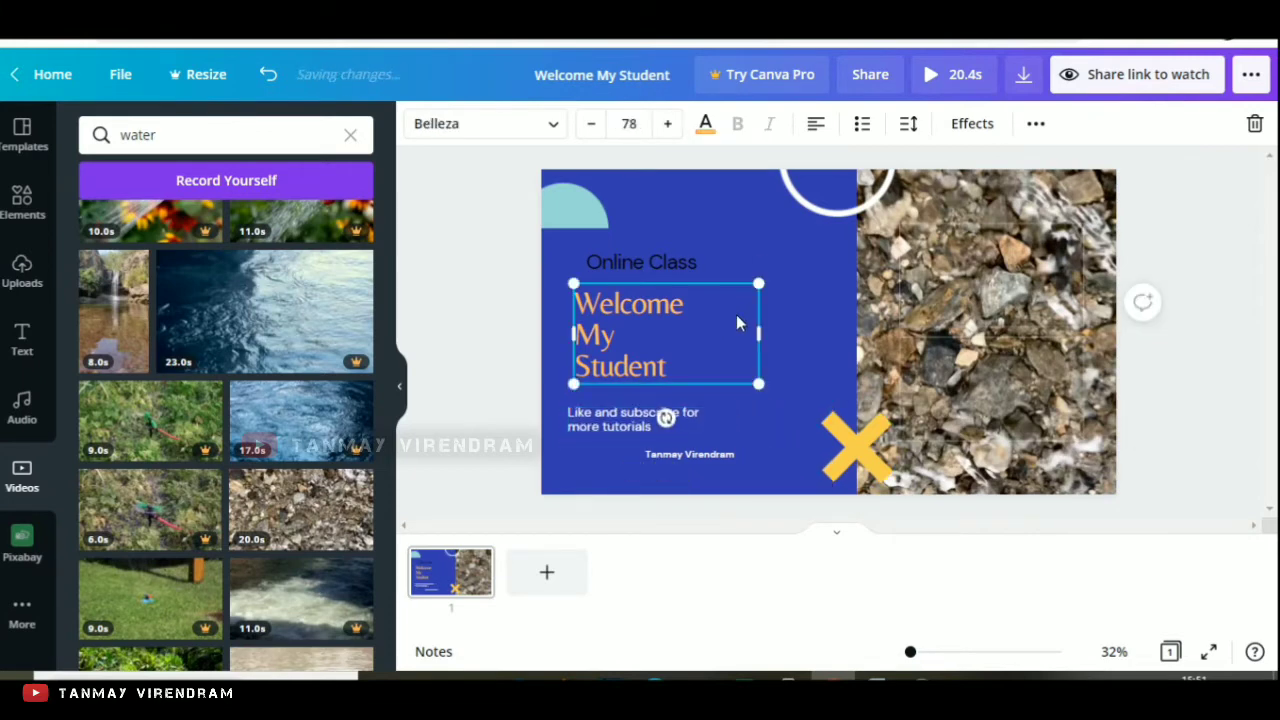
{"action": "left_click", "coordinate": [765, 223]}
{"action": "left_click", "coordinate": [687, 343]}
{"action": "left_click_drag", "start_coordinate": [793, 334], "coordinate": [806, 334]}
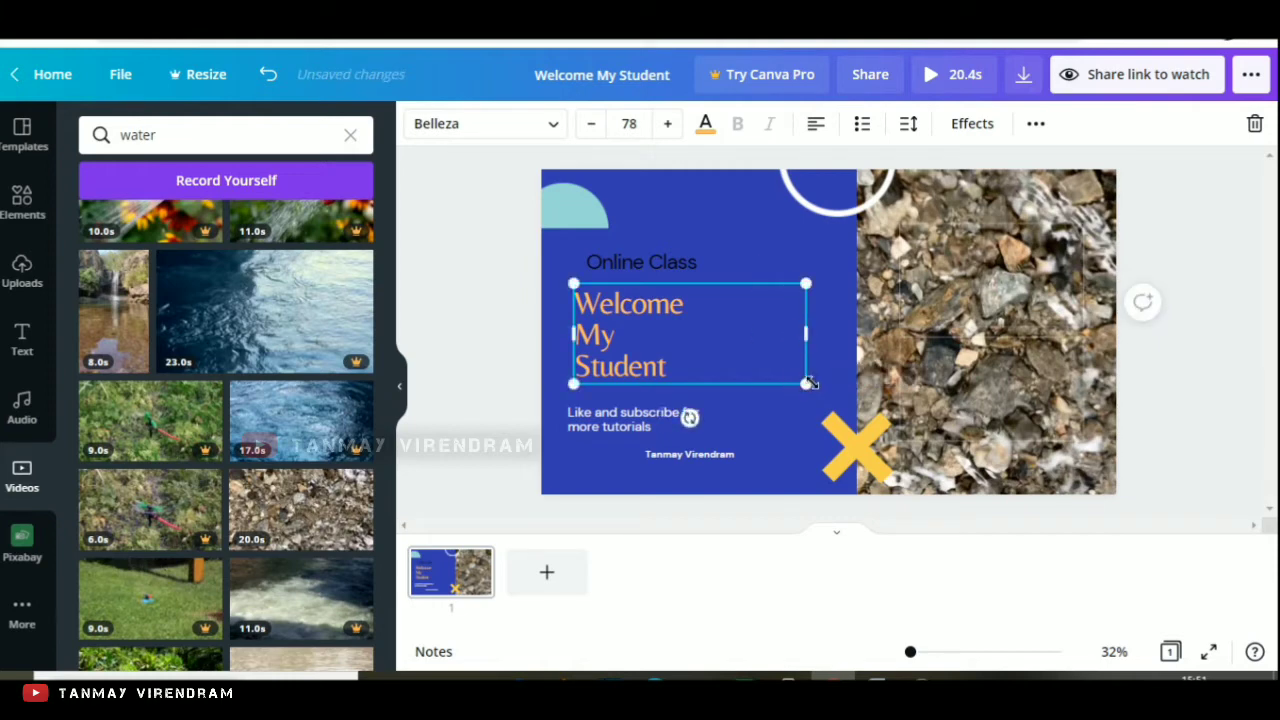
Step: Enlarge the "Welcome My Student" heading and reposition it and the "Online Class" text on the blue area
{"action": "left_click_drag", "start_coordinate": [807, 386], "coordinate": [778, 372]}
{"action": "left_click_drag", "start_coordinate": [782, 328], "coordinate": [776, 402]}
{"action": "left_click", "coordinate": [740, 208]}
{"action": "mouse_move", "coordinate": [660, 266]}
{"action": "left_mouse_down"}
{"action": "mouse_move", "coordinate": [657, 240]}
{"action": "mouse_move", "coordinate": [666, 258]}
{"action": "left_mouse_up"}
{"action": "left_click_drag", "start_coordinate": [645, 338], "coordinate": [652, 326]}
{"action": "left_click", "coordinate": [768, 212]}
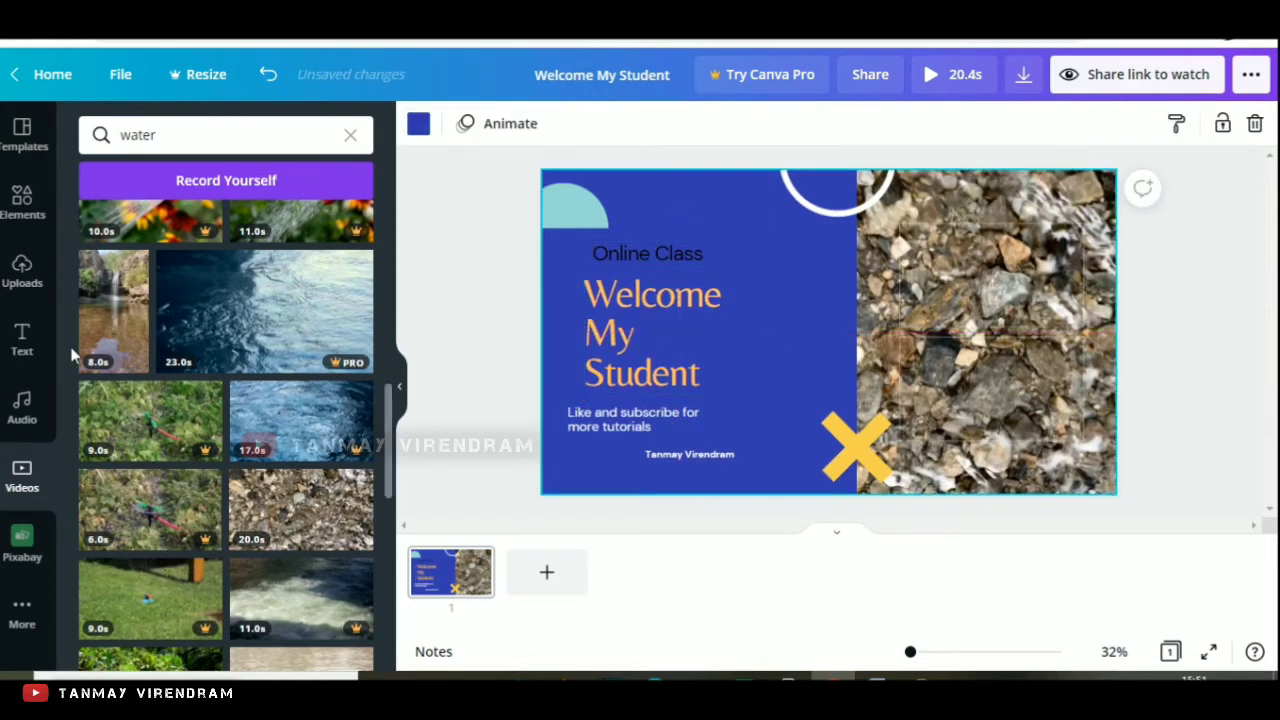
Step: Add the animated firework-burst graphic from the recently used elements and place it over the "Online Class" text and heading
{"action": "left_click", "coordinate": [20, 215]}
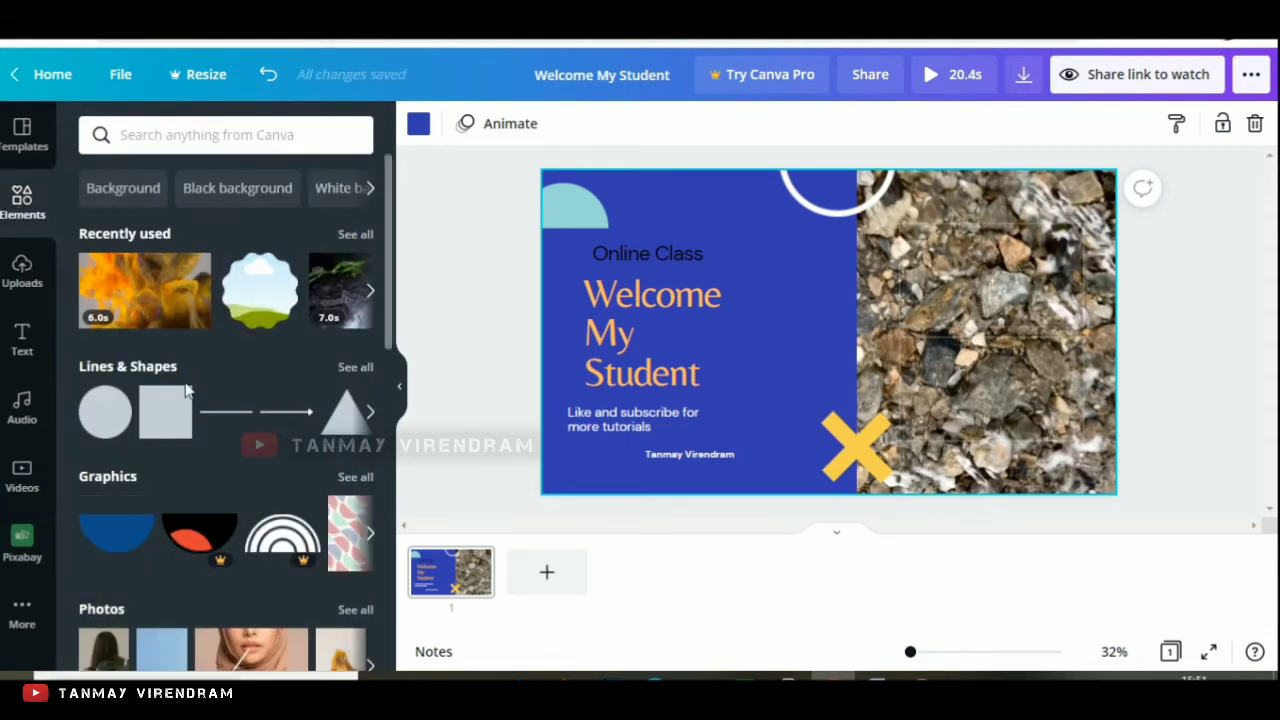
{"action": "scroll", "coordinate": [226, 478], "scroll_direction": "down", "scroll_amount": 10}
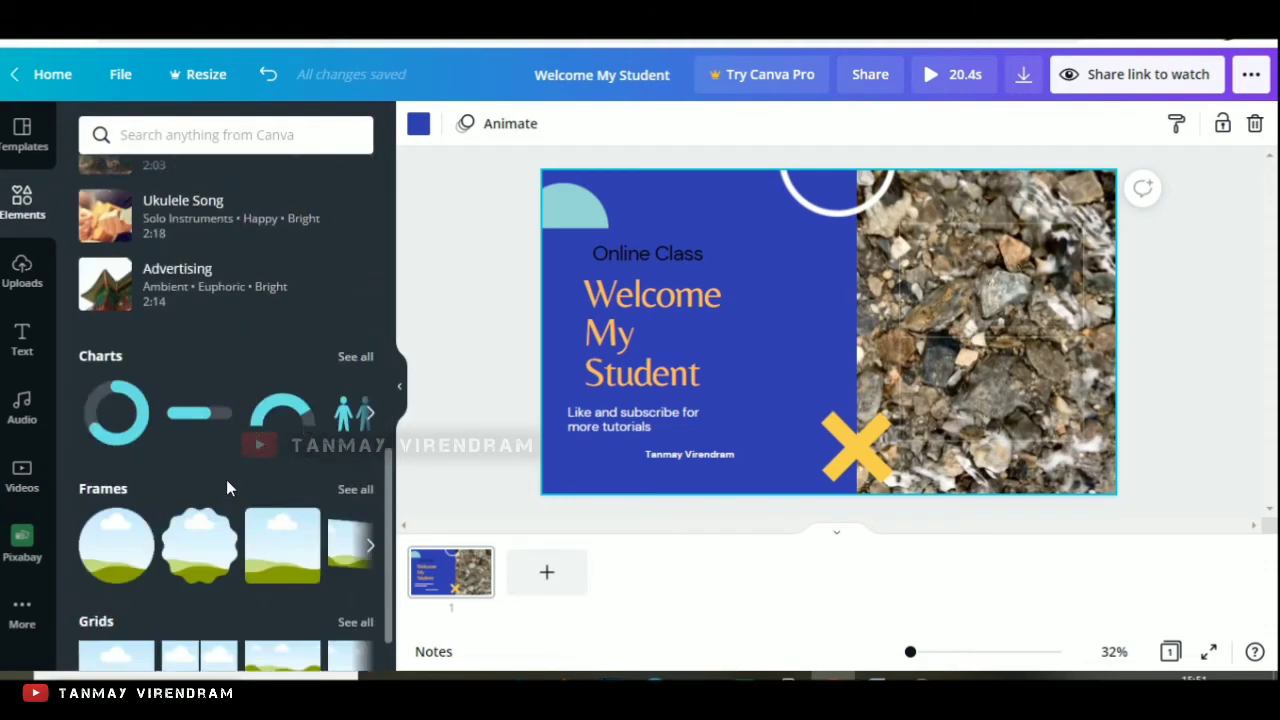
{"action": "scroll", "coordinate": [226, 479], "scroll_direction": "down", "scroll_amount": 1}
{"action": "scroll", "coordinate": [222, 472], "scroll_direction": "up", "scroll_amount": 8}
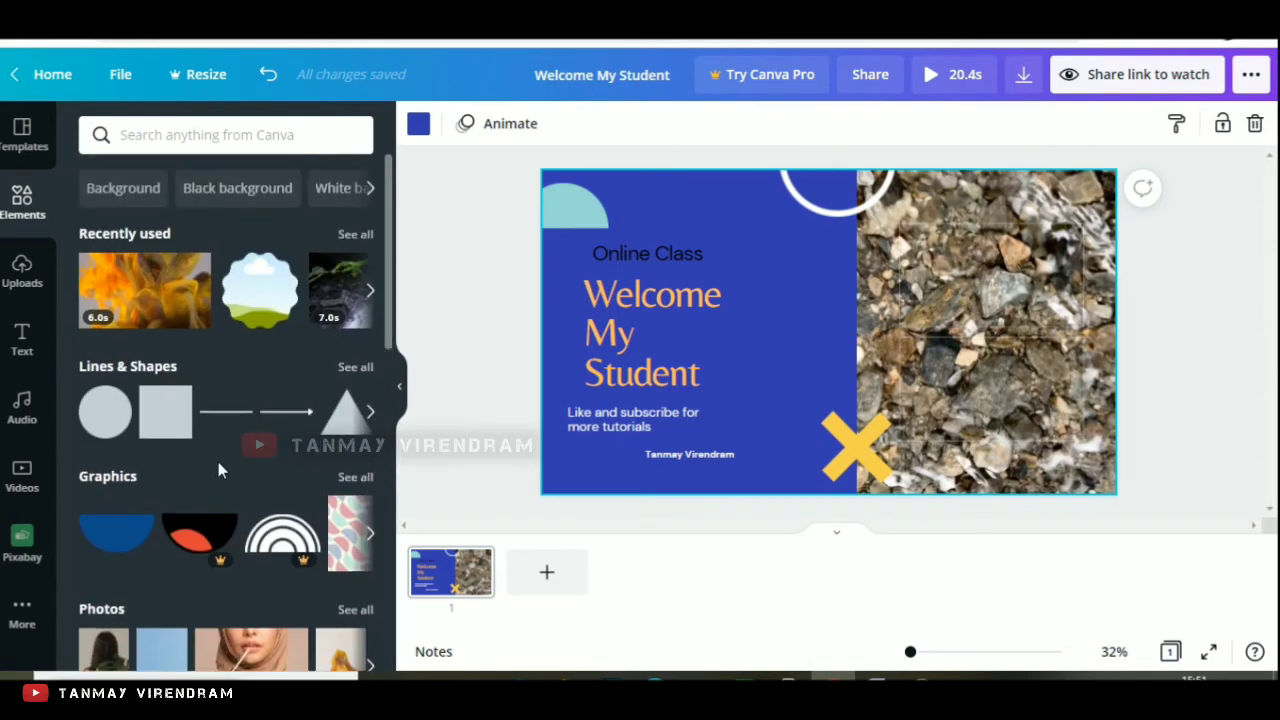
{"action": "left_click", "coordinate": [357, 235]}
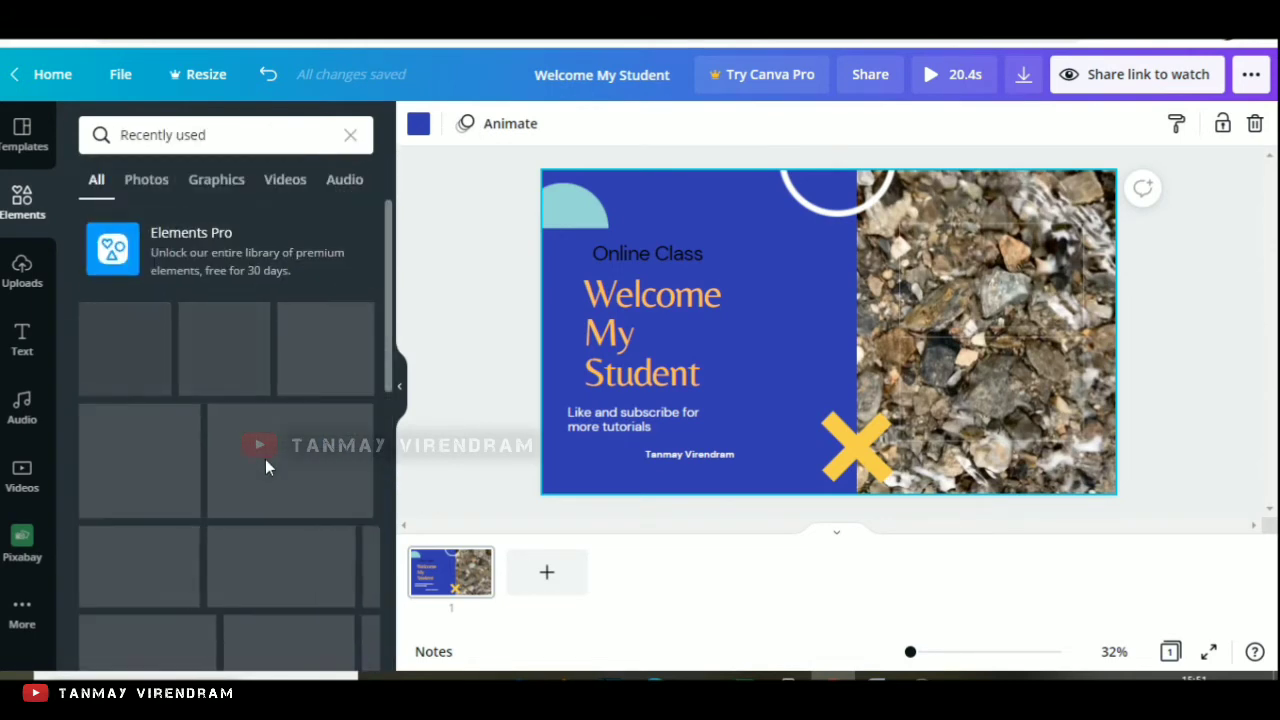
{"action": "scroll", "coordinate": [266, 466], "scroll_direction": "down", "scroll_amount": 2}
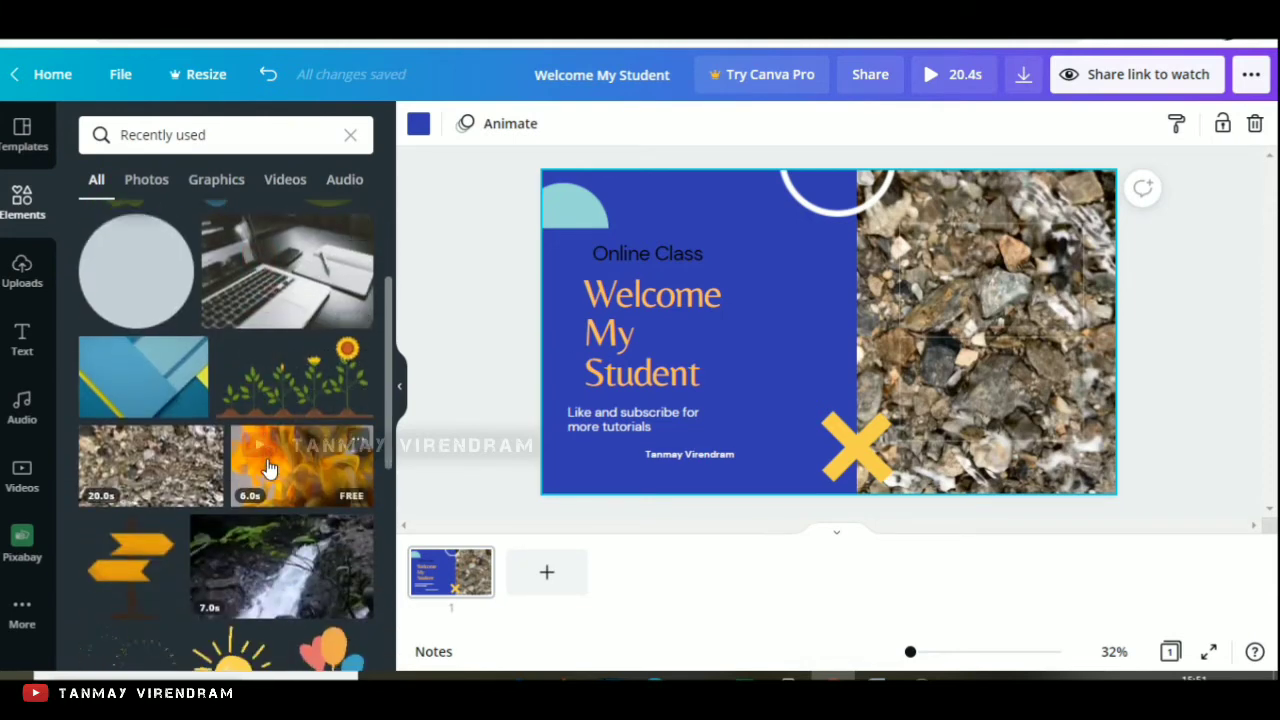
{"action": "scroll", "coordinate": [250, 480], "scroll_direction": "down", "scroll_amount": 3}
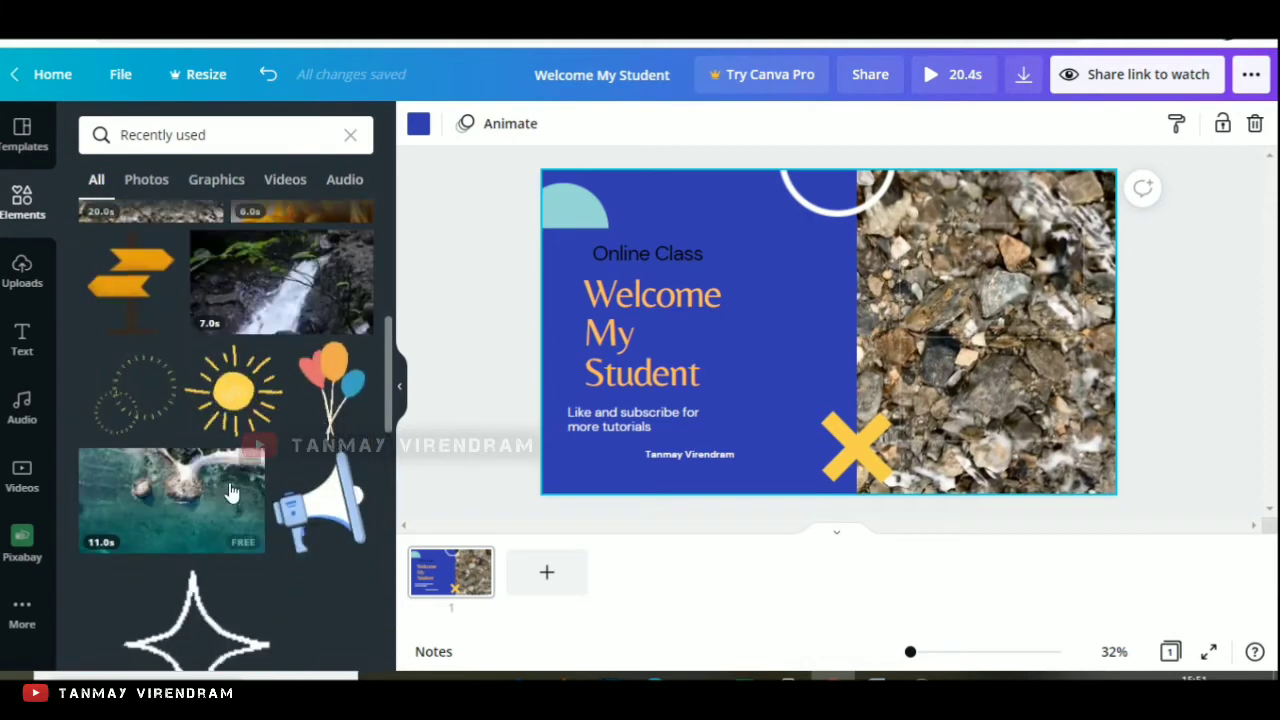
{"action": "left_click", "coordinate": [155, 405]}
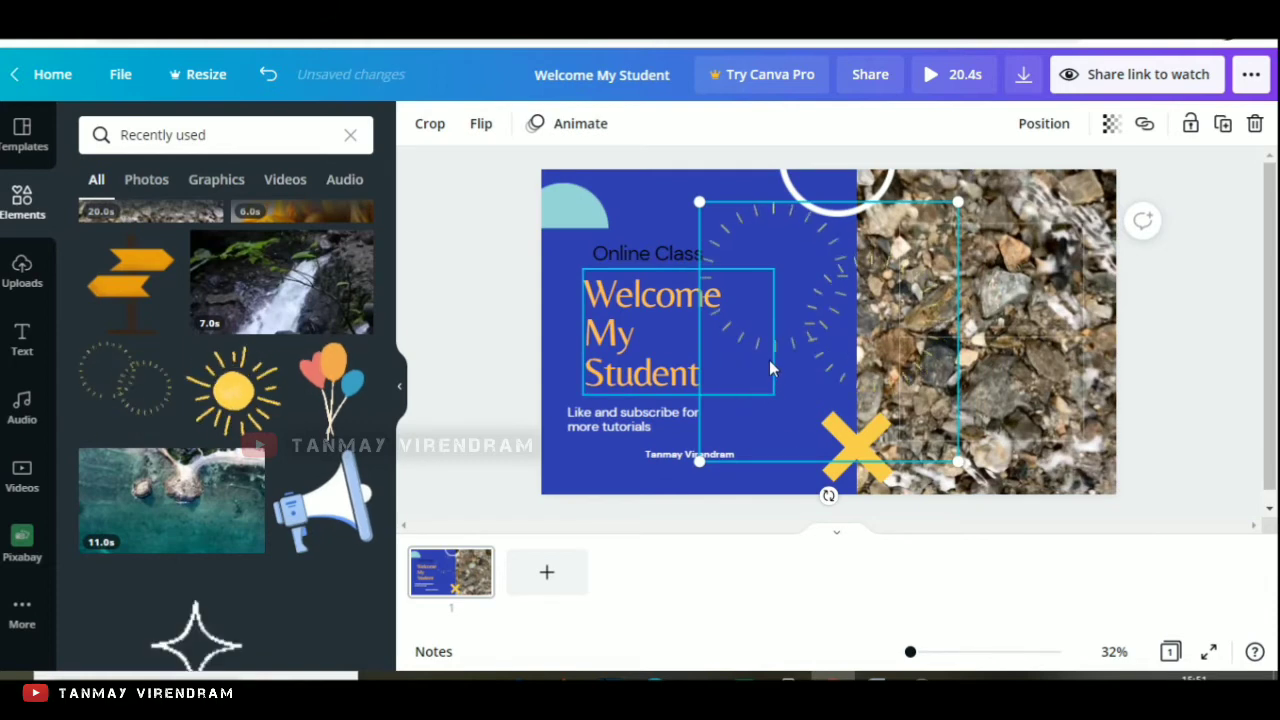
{"action": "left_click_drag", "start_coordinate": [829, 329], "coordinate": [691, 285]}
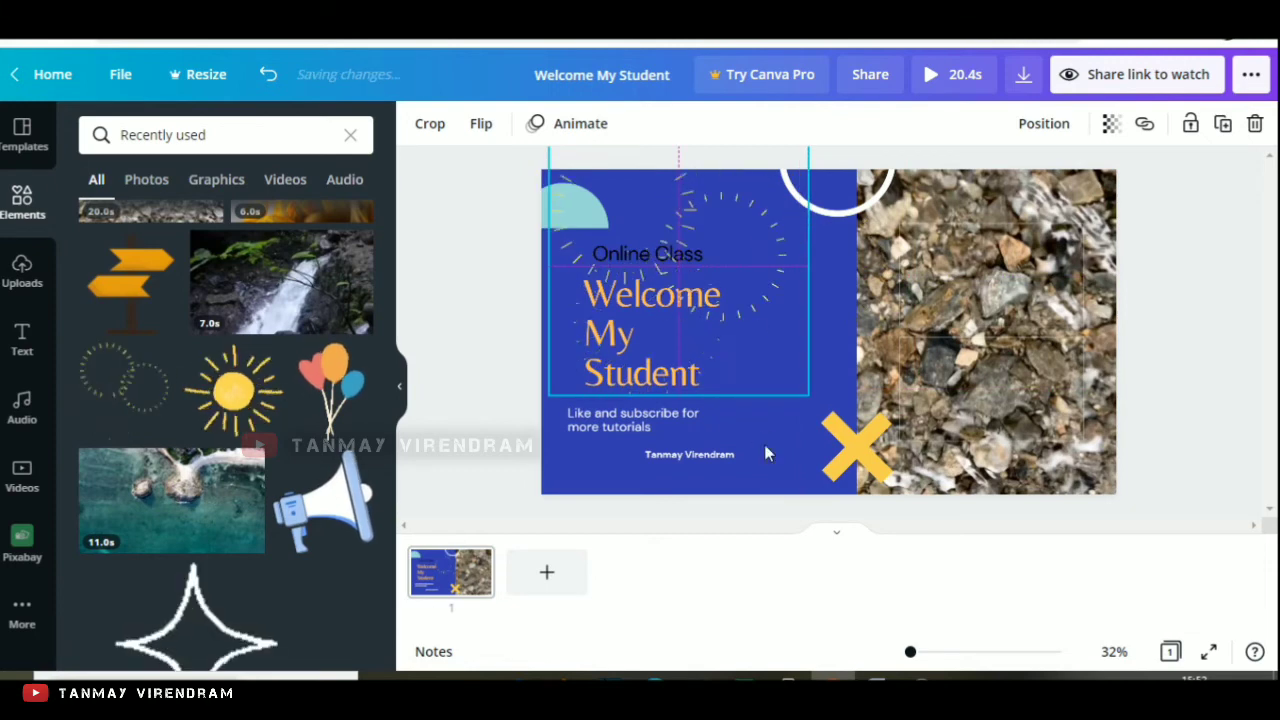
{"action": "left_click", "coordinate": [846, 366]}
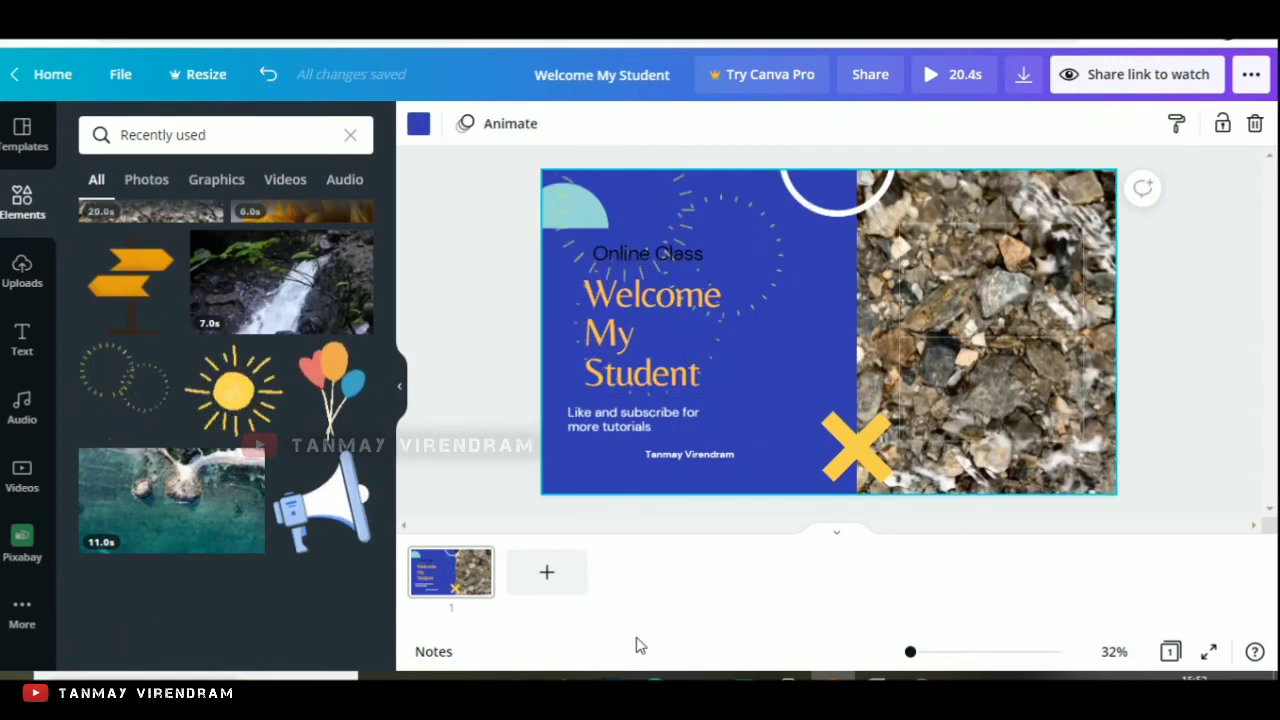
Step: Add the blue water drops graphic from the recently used elements, shrink it slightly and place it beside the heading on the blue area
{"action": "left_click", "coordinate": [960, 405]}
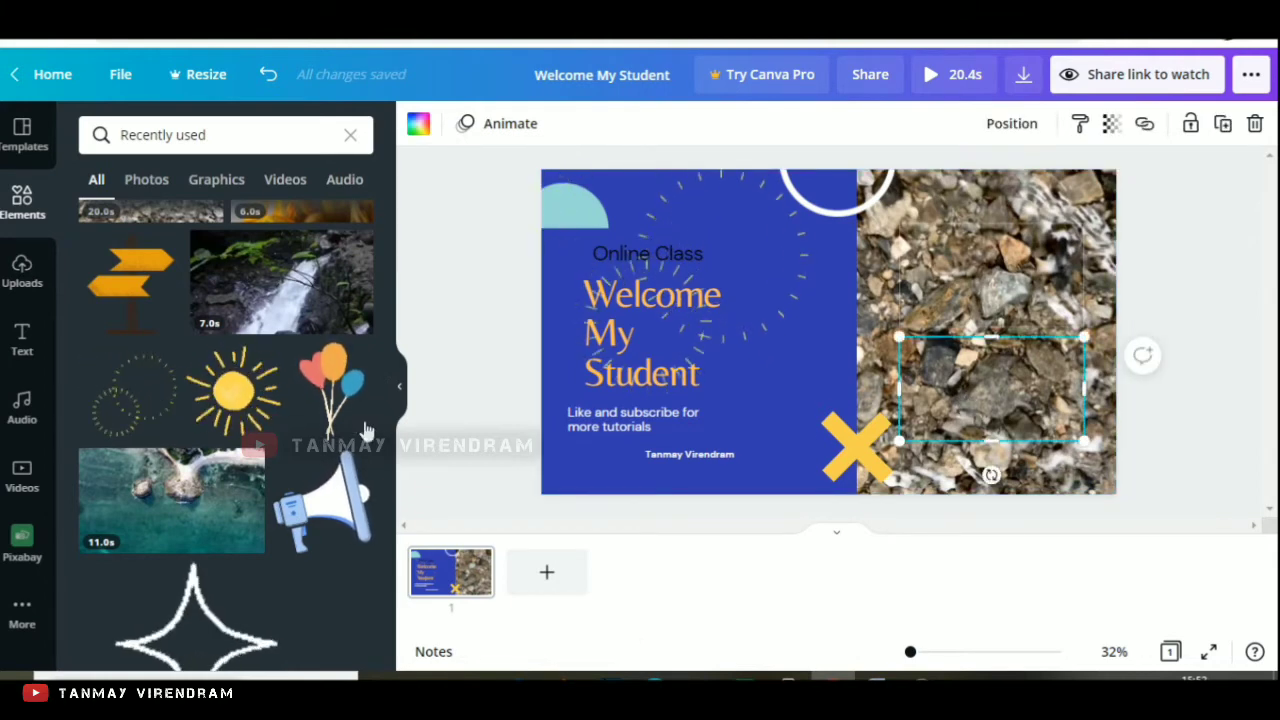
{"action": "scroll", "coordinate": [230, 450], "scroll_direction": "up", "scroll_amount": 4}
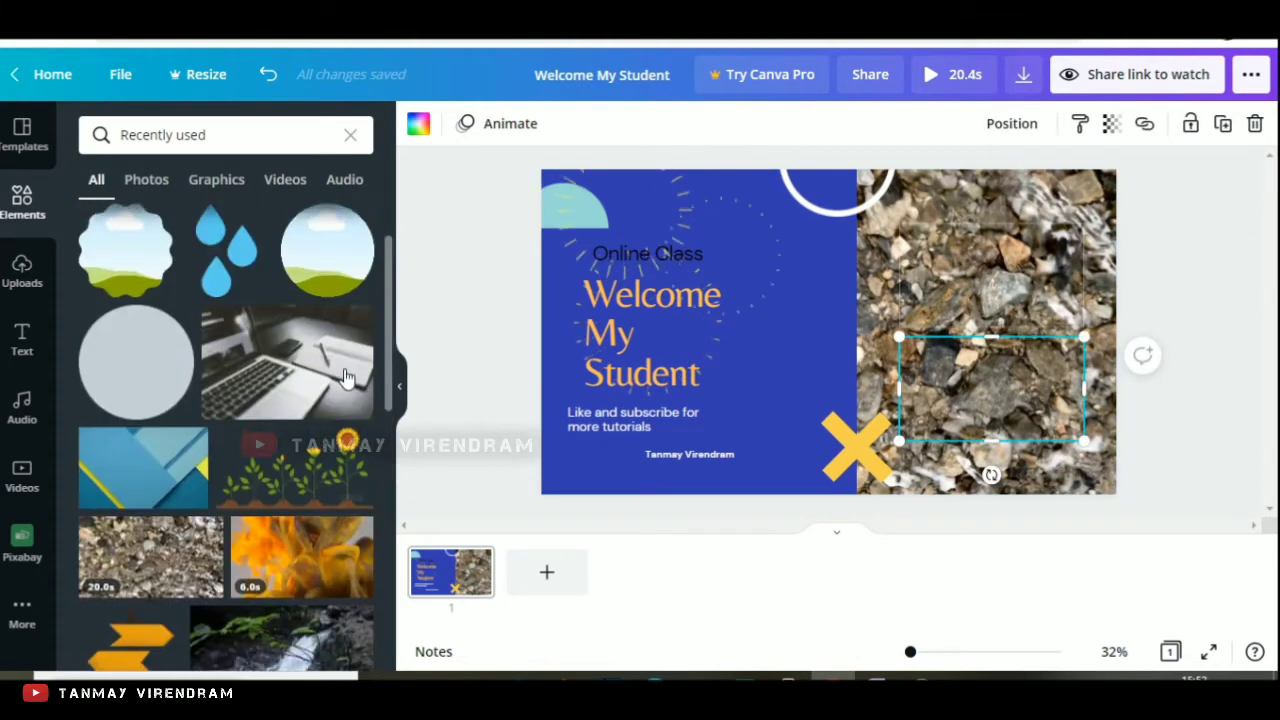
{"action": "left_click", "coordinate": [228, 257]}
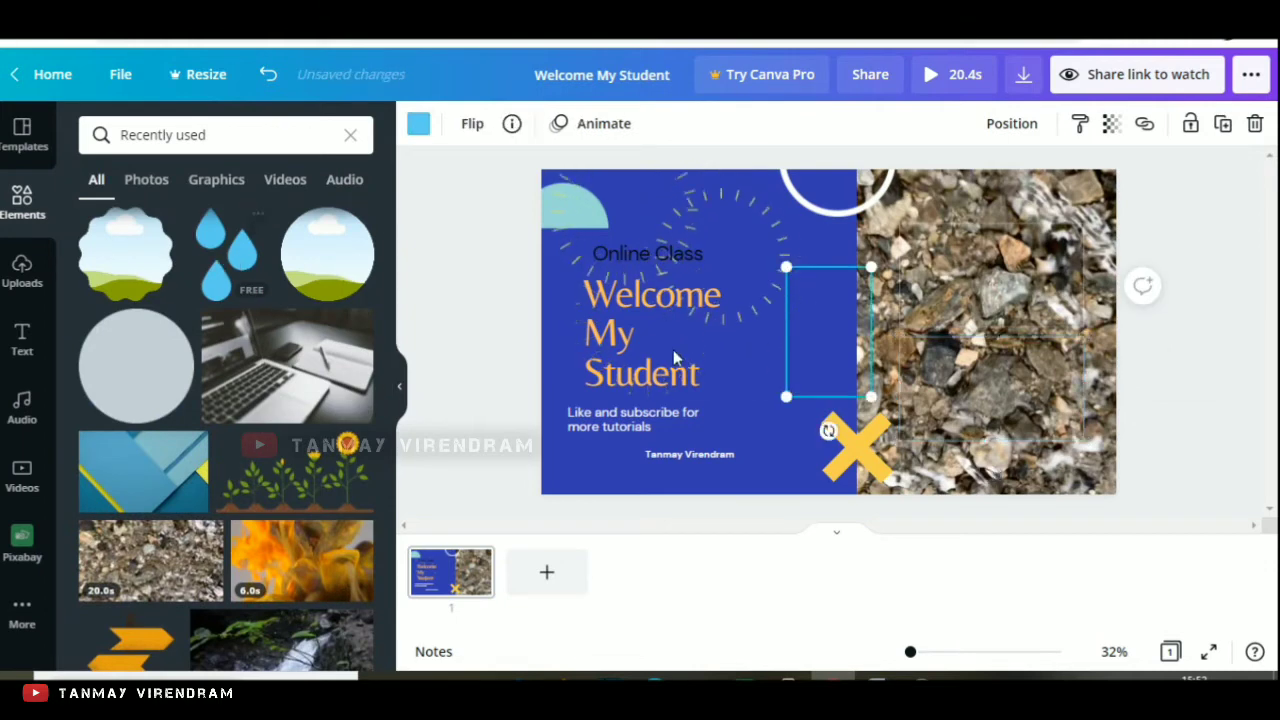
{"action": "left_click_drag", "start_coordinate": [829, 325], "coordinate": [1005, 381]}
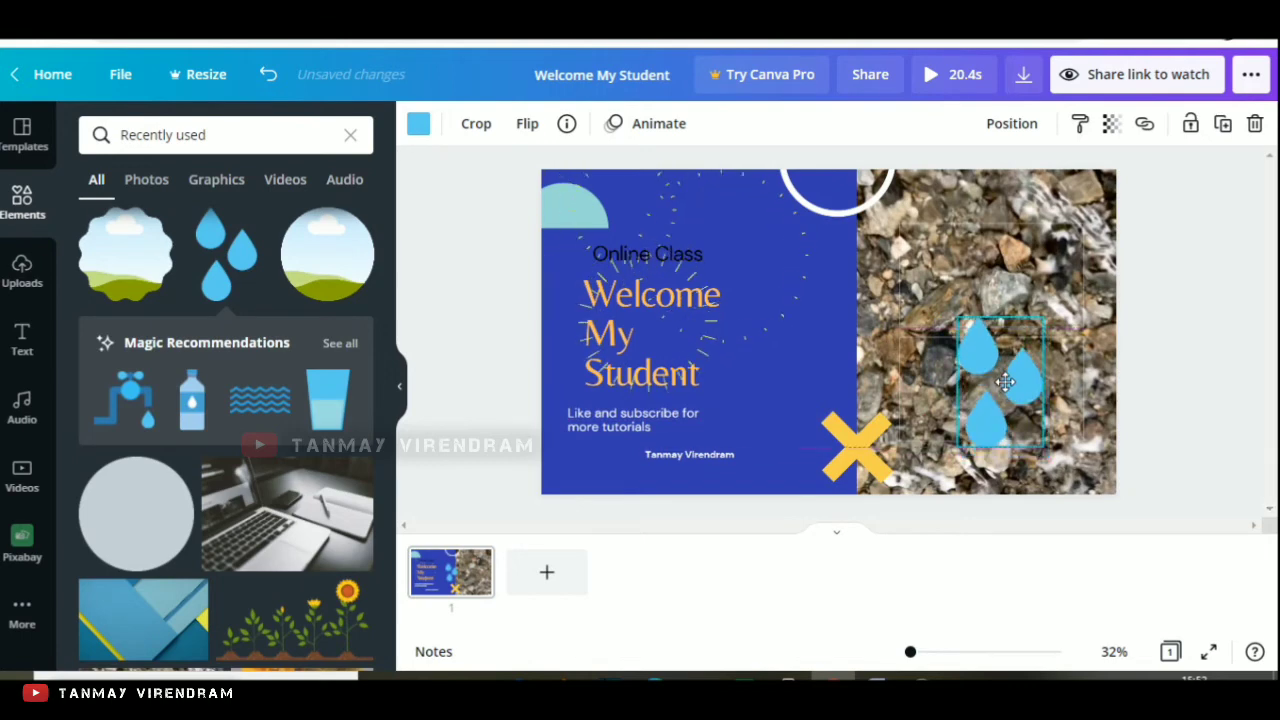
{"action": "left_click_drag", "start_coordinate": [1044, 446], "coordinate": [1025, 432]}
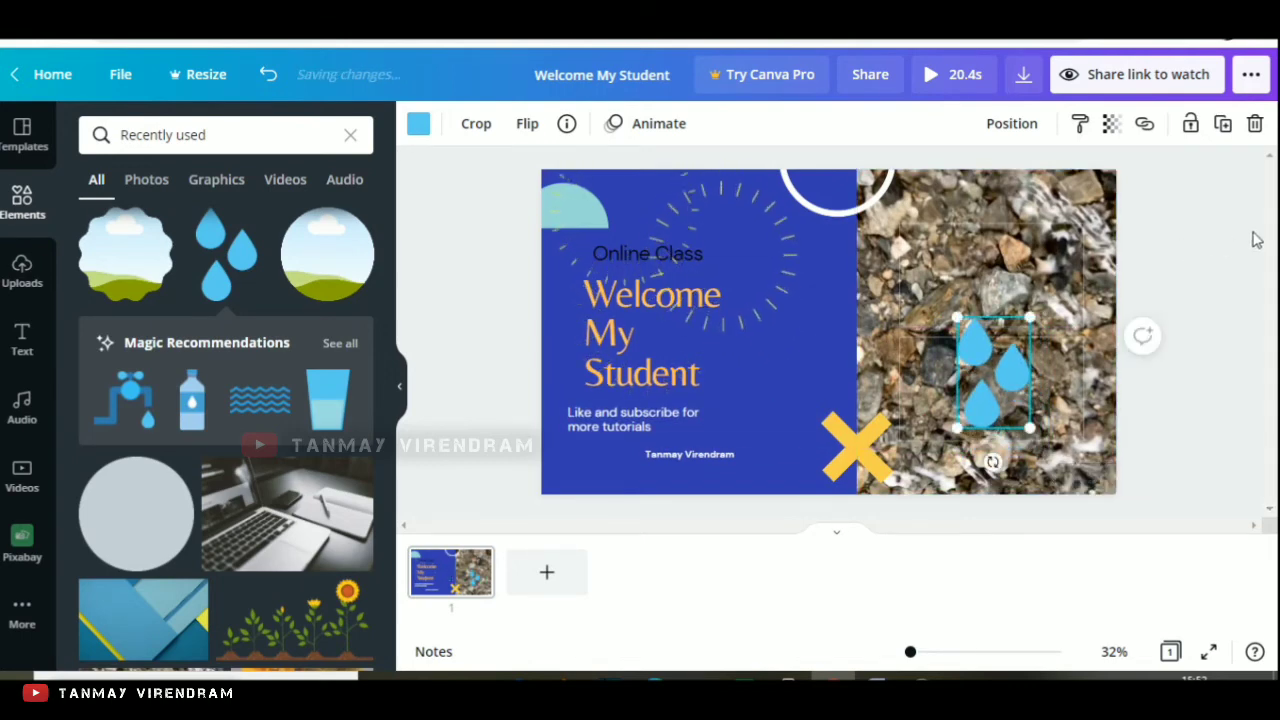
{"action": "left_click_drag", "start_coordinate": [1008, 378], "coordinate": [809, 371]}
{"action": "left_click", "coordinate": [812, 263]}
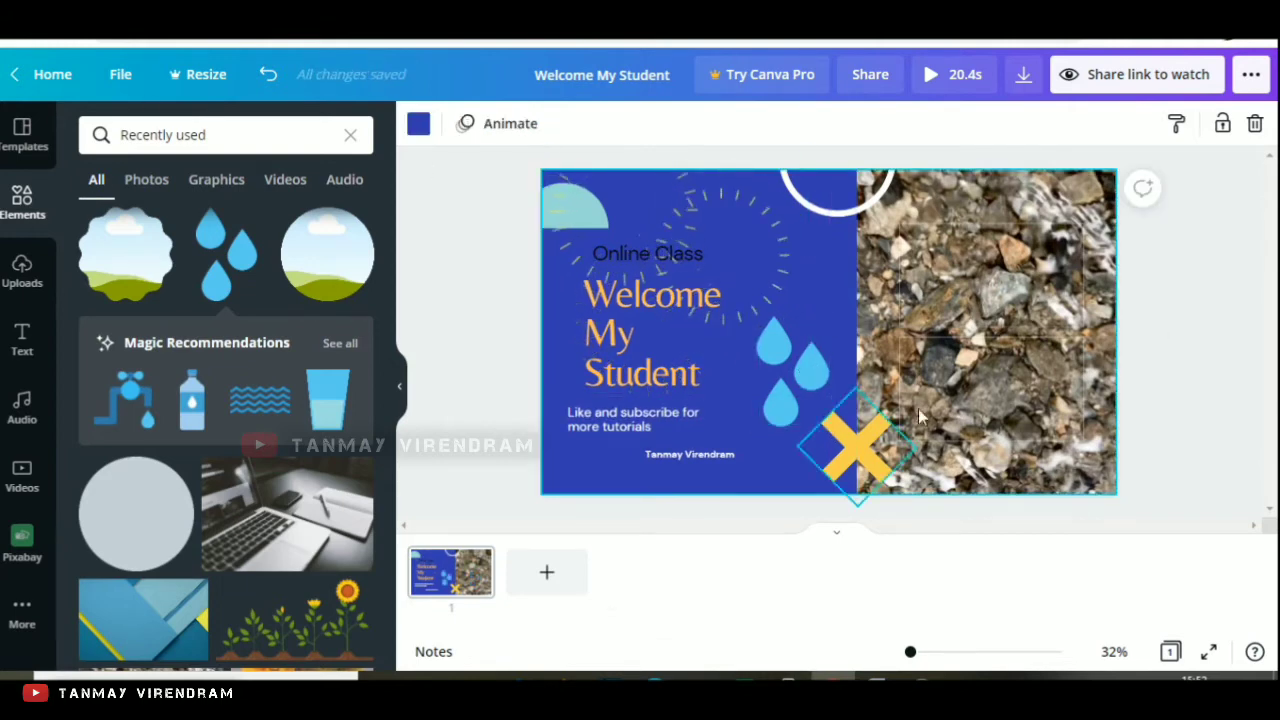
Step: Delete the two faint outlined boxes lying over the stone video
{"action": "left_click", "coordinate": [955, 380]}
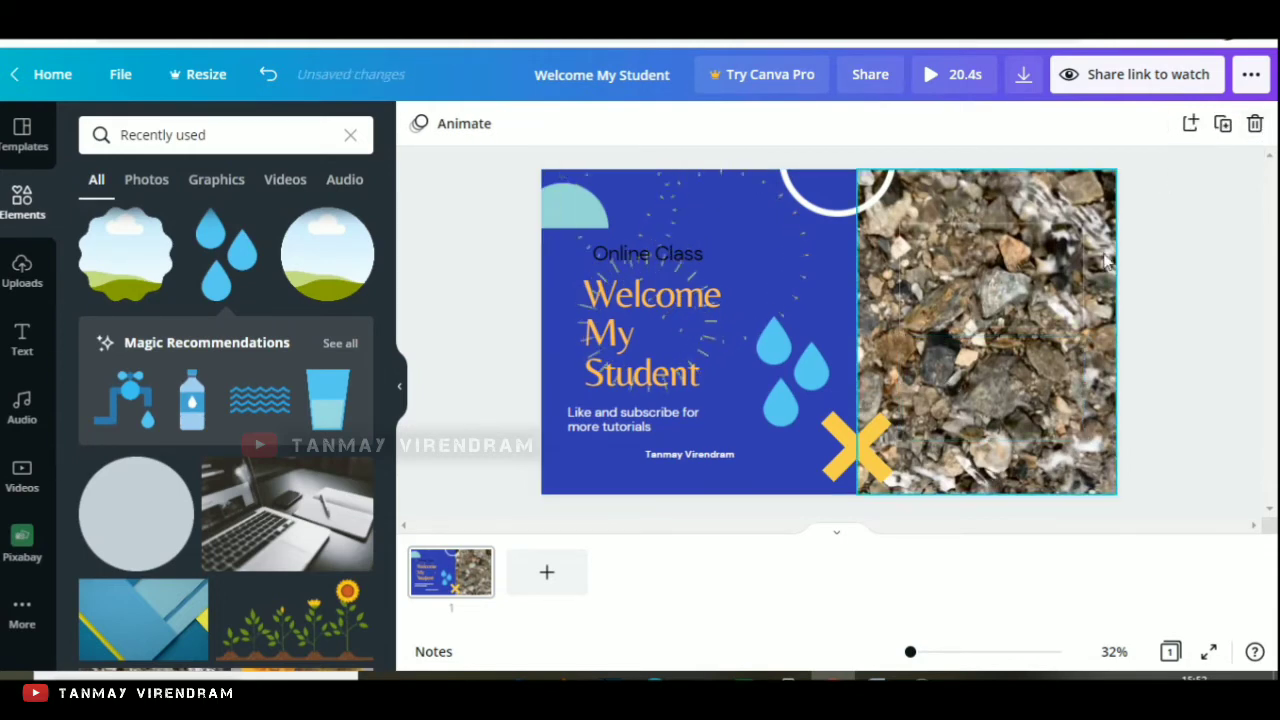
{"action": "left_click", "coordinate": [1040, 280]}
{"action": "left_click", "coordinate": [1255, 130]}
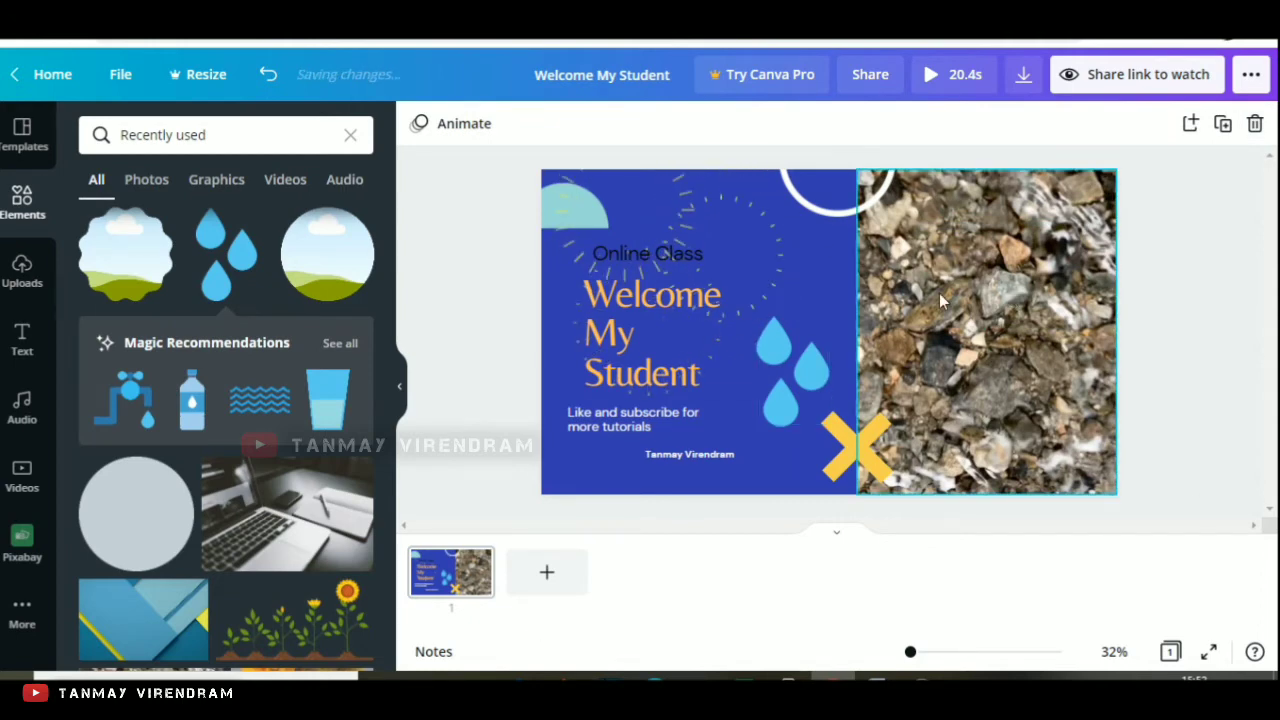
Step: Add a second page and set its background color to white
{"action": "left_click", "coordinate": [550, 575]}
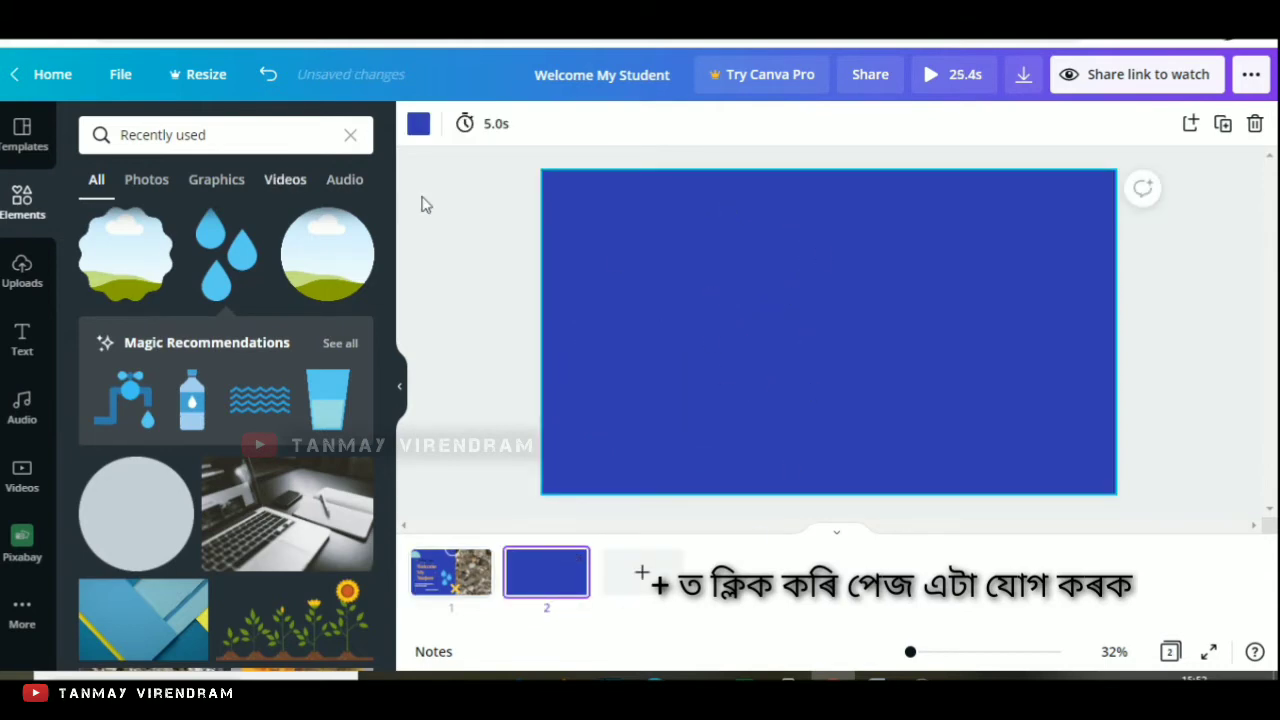
{"action": "left_click", "coordinate": [419, 128]}
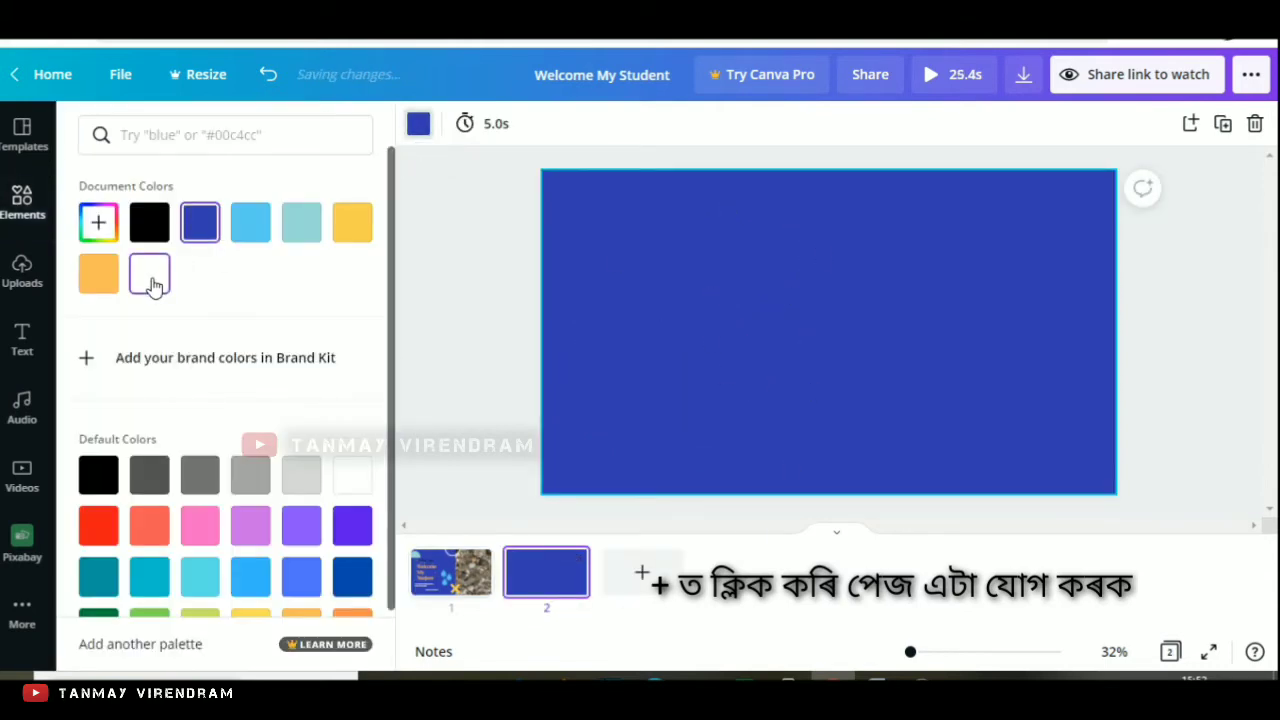
{"action": "left_click", "coordinate": [150, 284]}
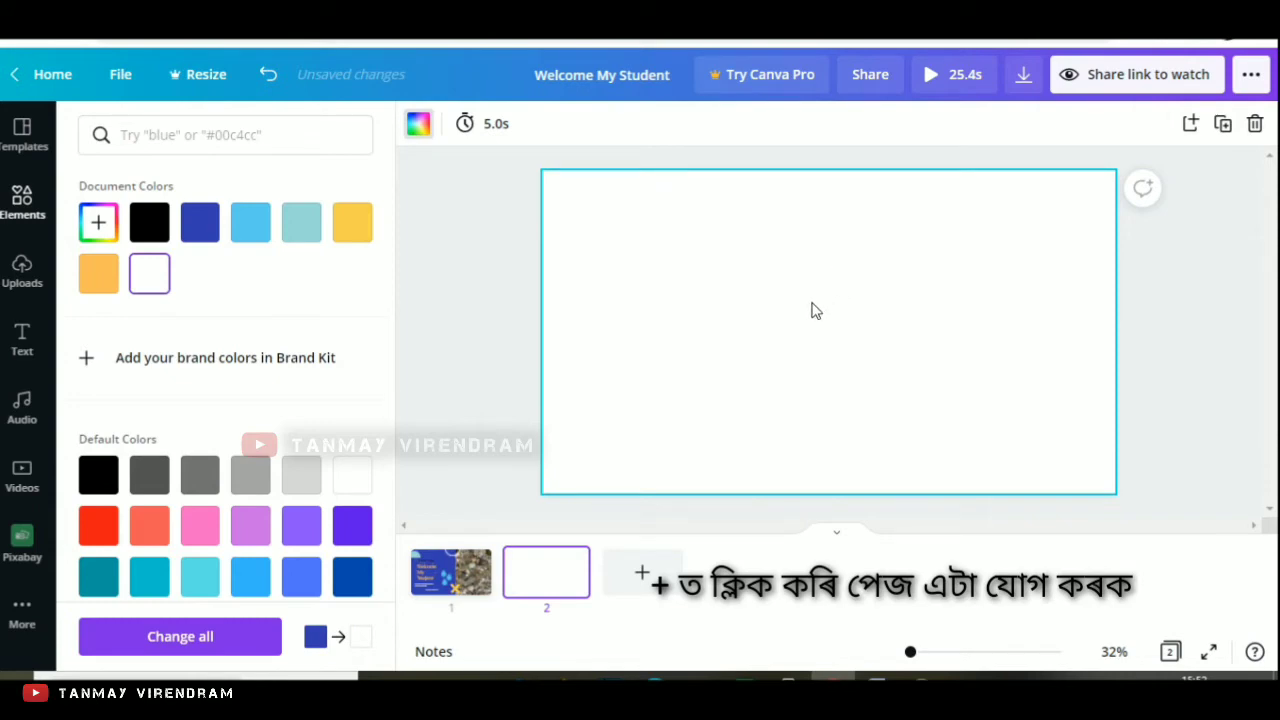
Step: Add a heading reading "পাঠ-৩ পানী" to the second page
{"action": "left_click", "coordinate": [22, 336]}
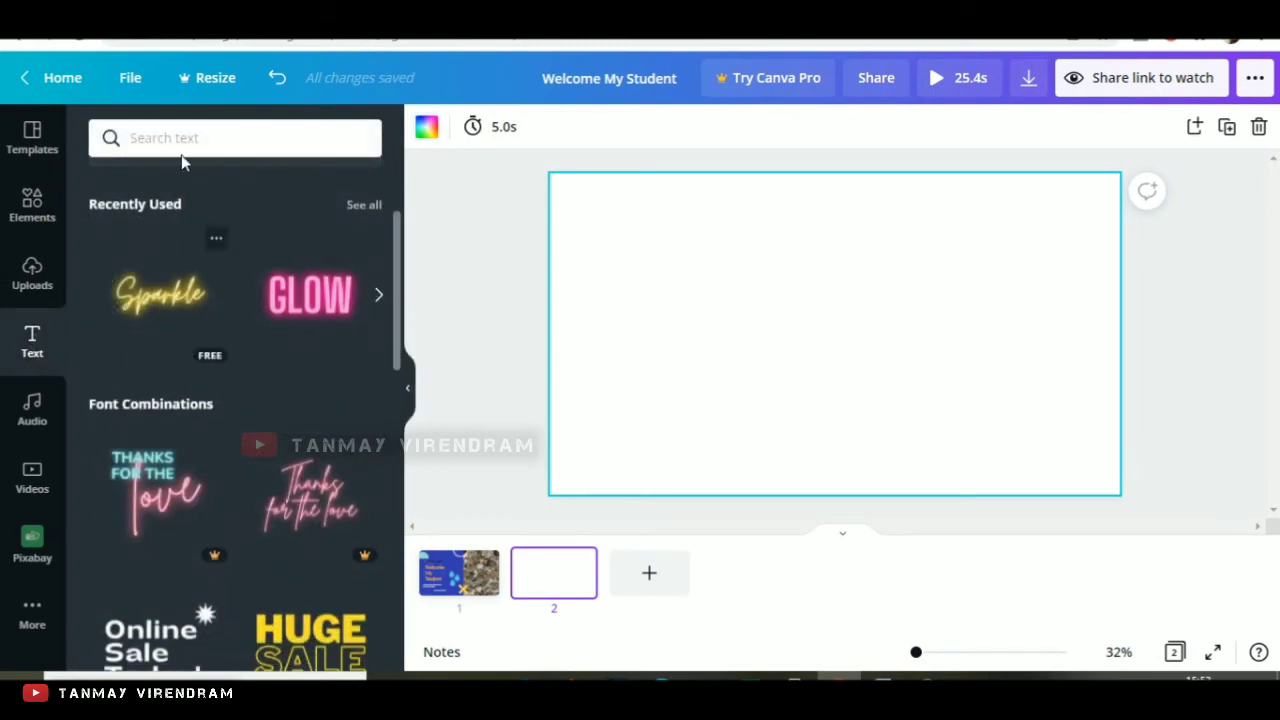
{"action": "scroll", "coordinate": [300, 320], "scroll_direction": "up", "scroll_amount": 3}
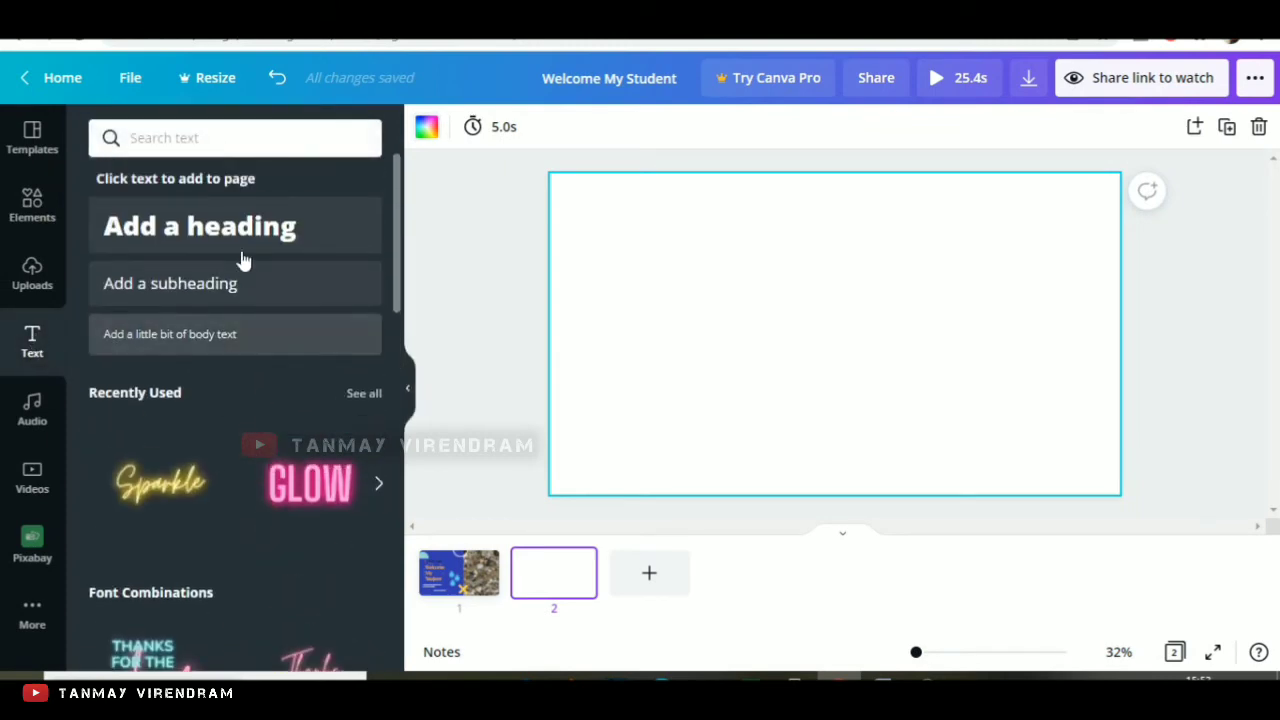
{"action": "left_click", "coordinate": [349, 232]}
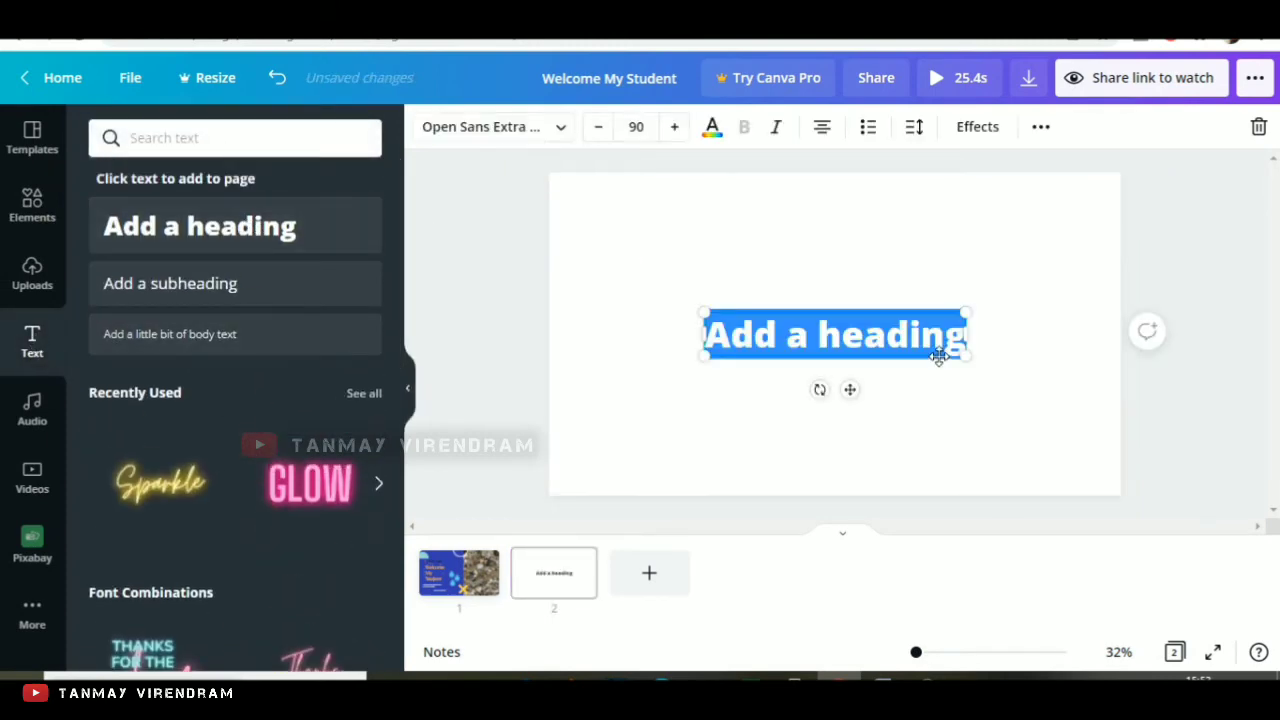
{"action": "type", "text": "পাঠ-৩ পানী"}
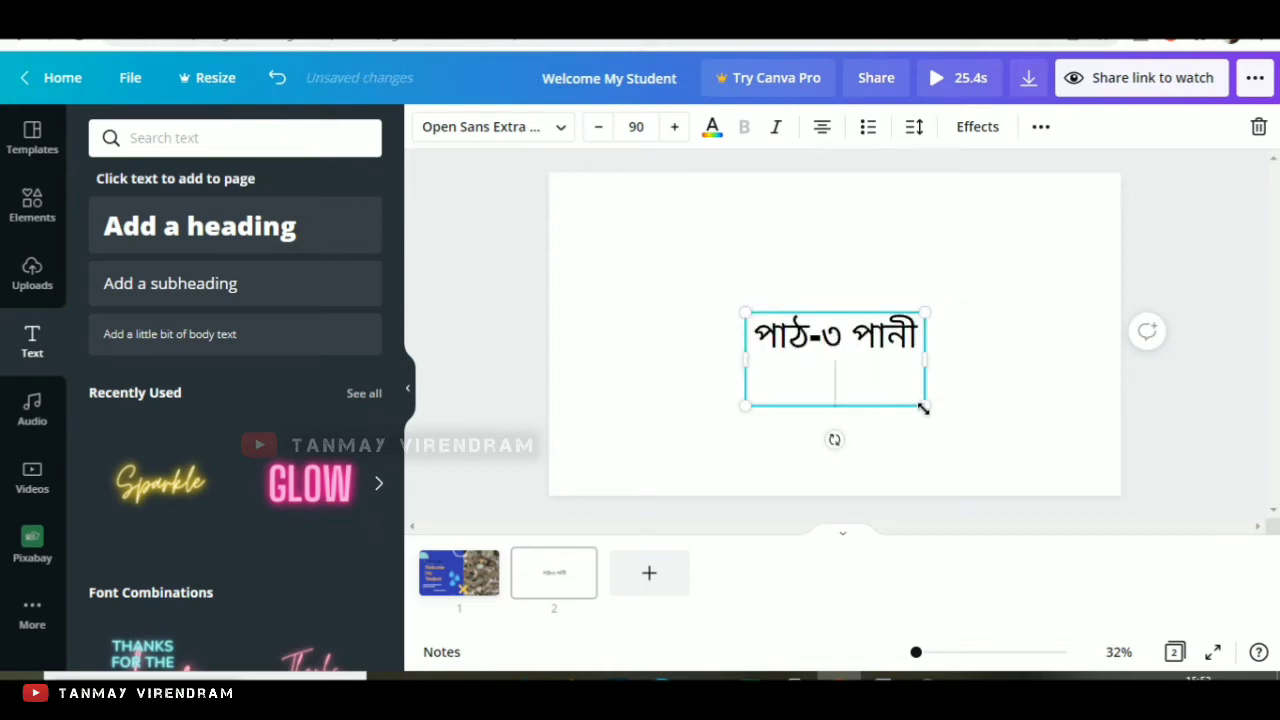
Step: Enlarge the heading to size 96.1, move it to the upper part of the page and break it into two lines before "পানী"
{"action": "left_click_drag", "start_coordinate": [922, 408], "coordinate": [937, 410]}
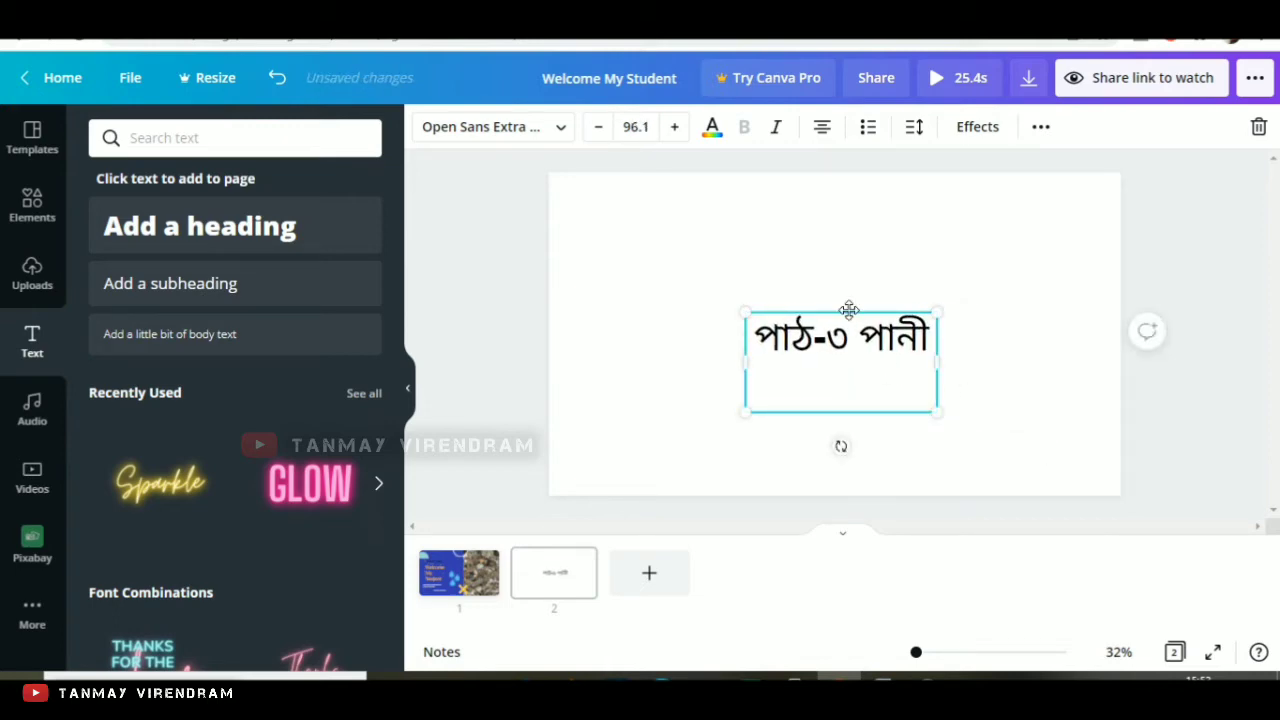
{"action": "left_click_drag", "start_coordinate": [839, 310], "coordinate": [835, 219]}
{"action": "left_click", "coordinate": [836, 218]}
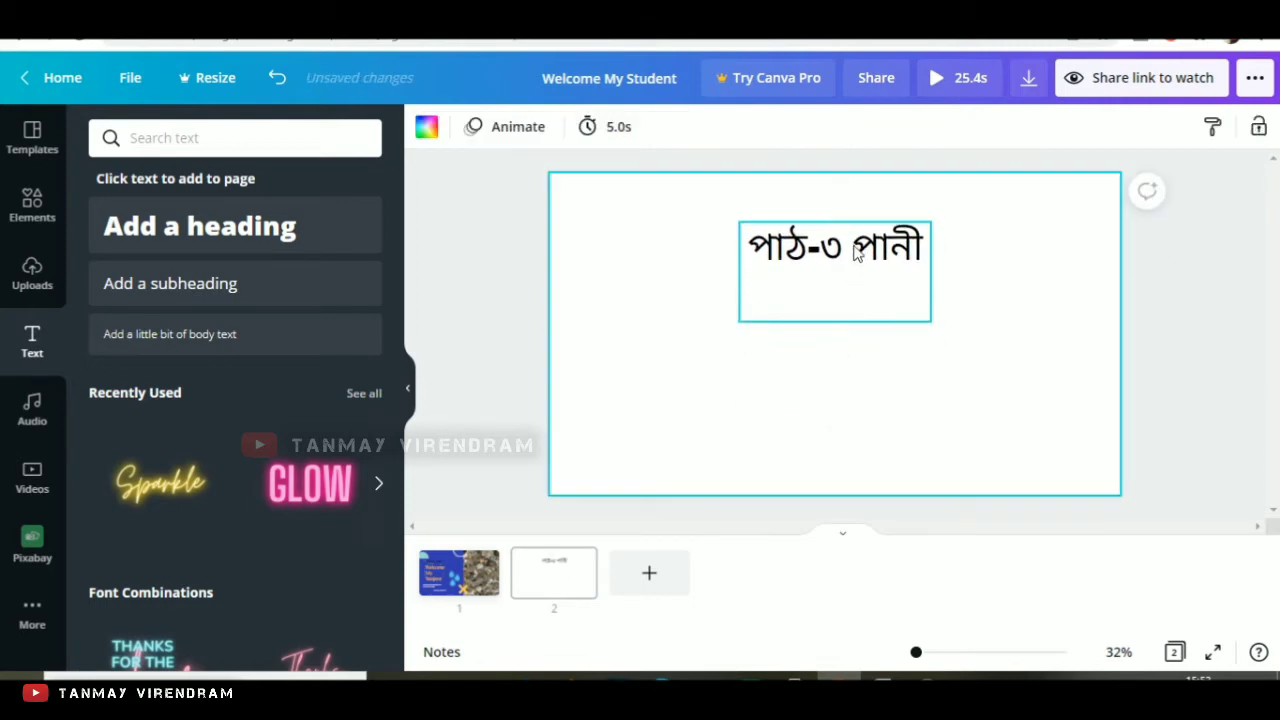
{"action": "left_click", "coordinate": [855, 251]}
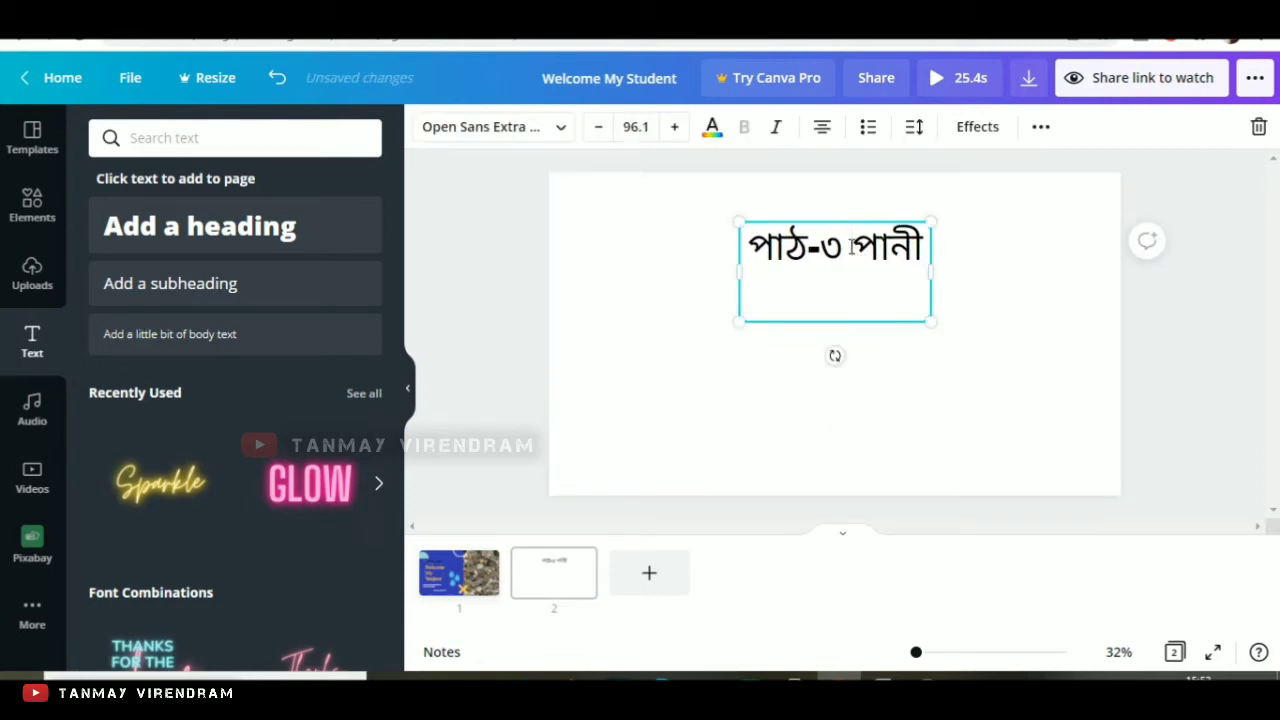
{"action": "key", "text": "Return"}
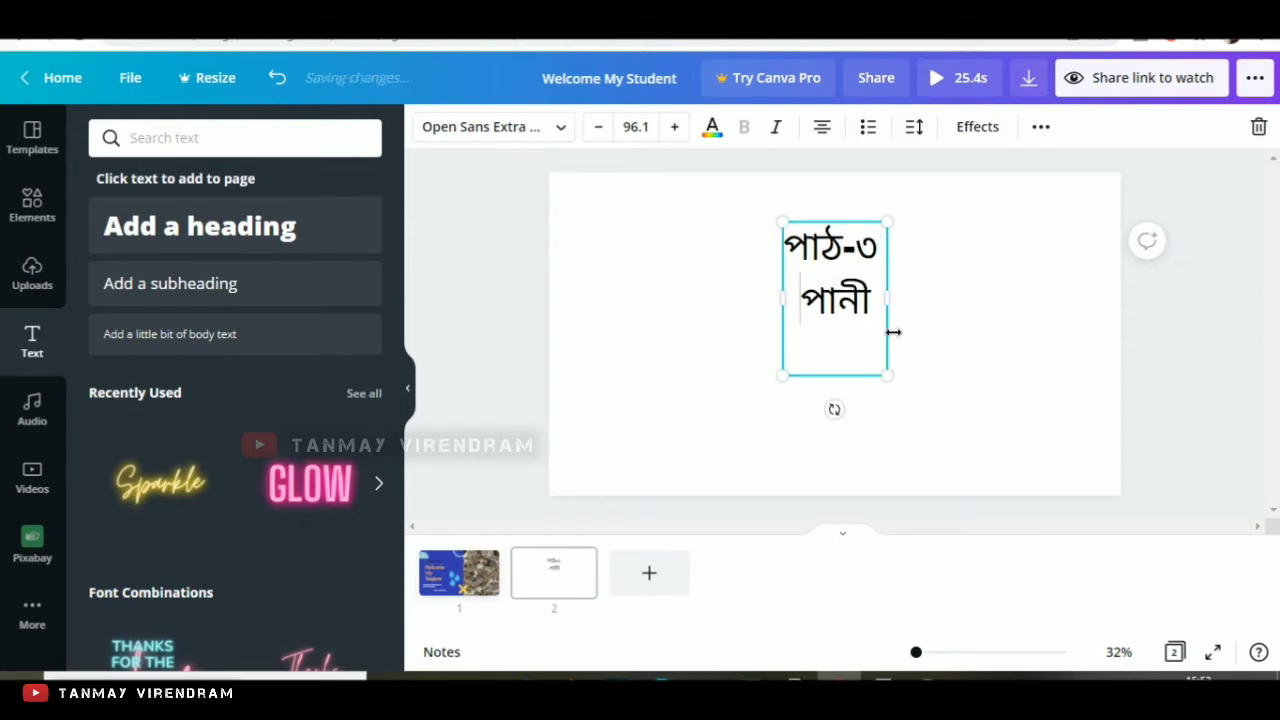
Step: Color the "পাঠ-৩ পানী" heading dark blue, shrink it to size 70.2 and move it closer to the page's upper edge
{"action": "left_click", "coordinate": [716, 131]}
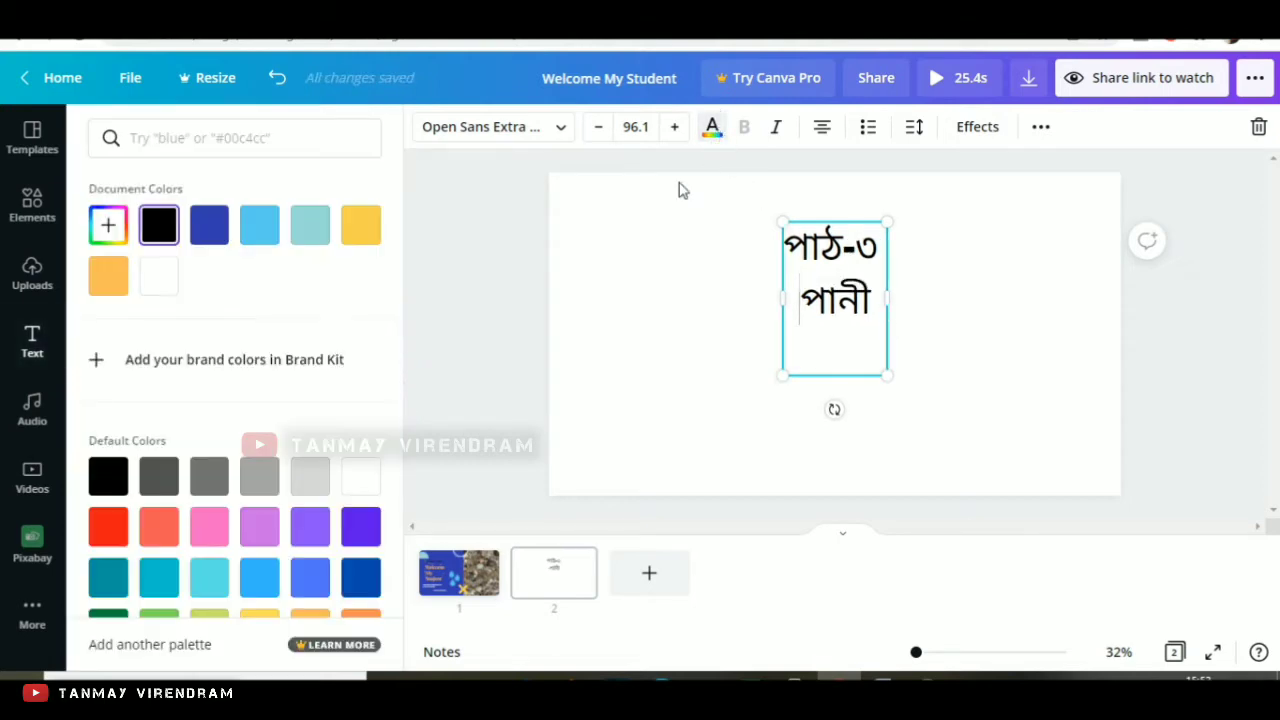
{"action": "left_click", "coordinate": [220, 232]}
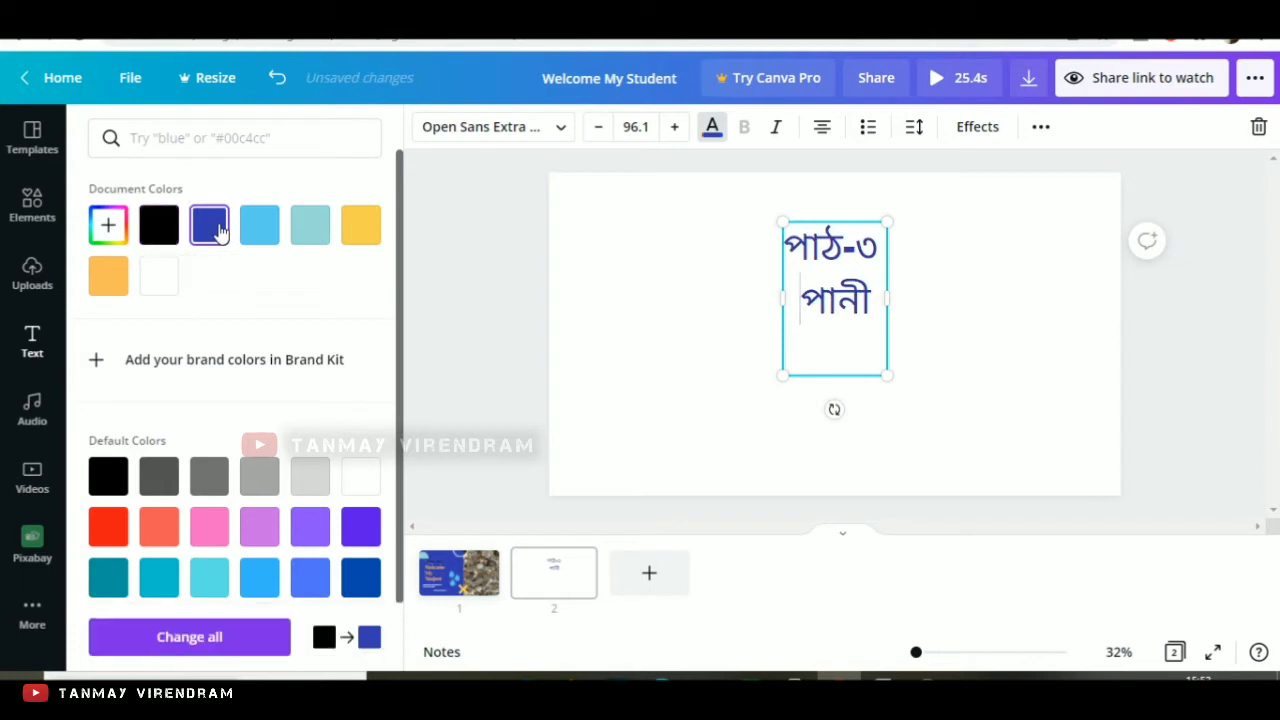
{"action": "left_click_drag", "start_coordinate": [888, 352], "coordinate": [868, 264]}
{"action": "left_click", "coordinate": [951, 302]}
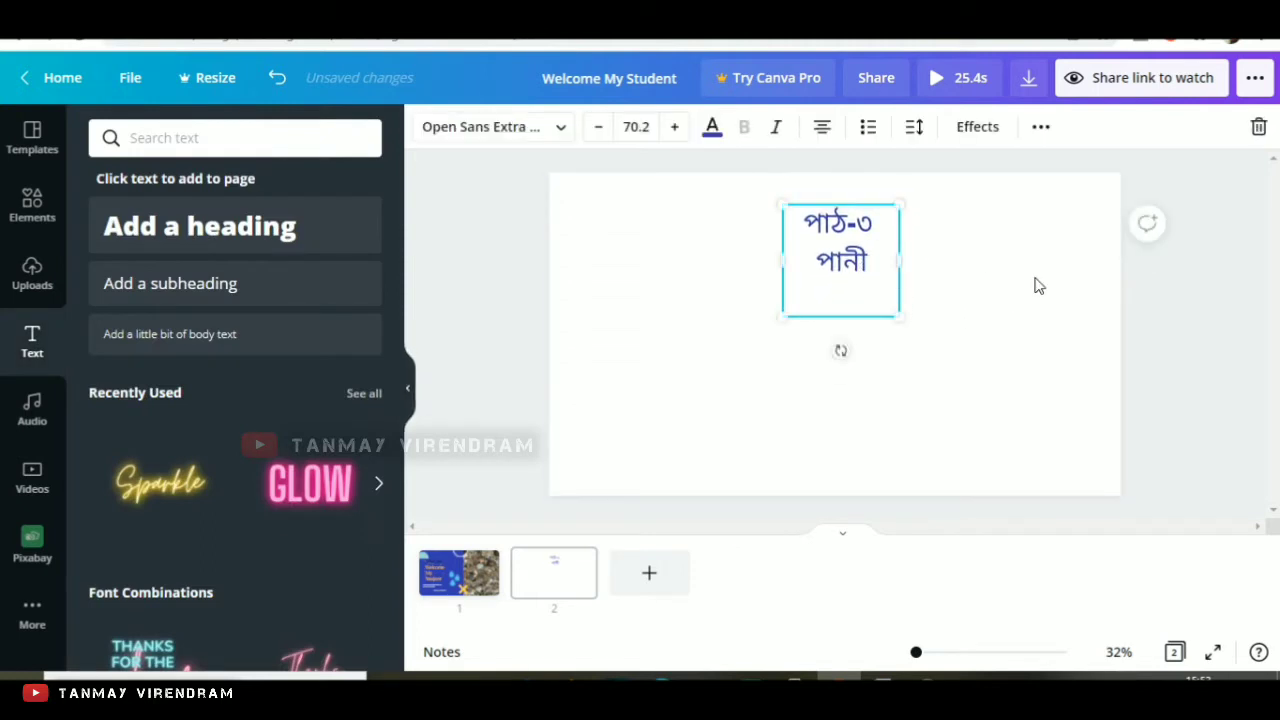
{"action": "left_click", "coordinate": [1037, 286]}
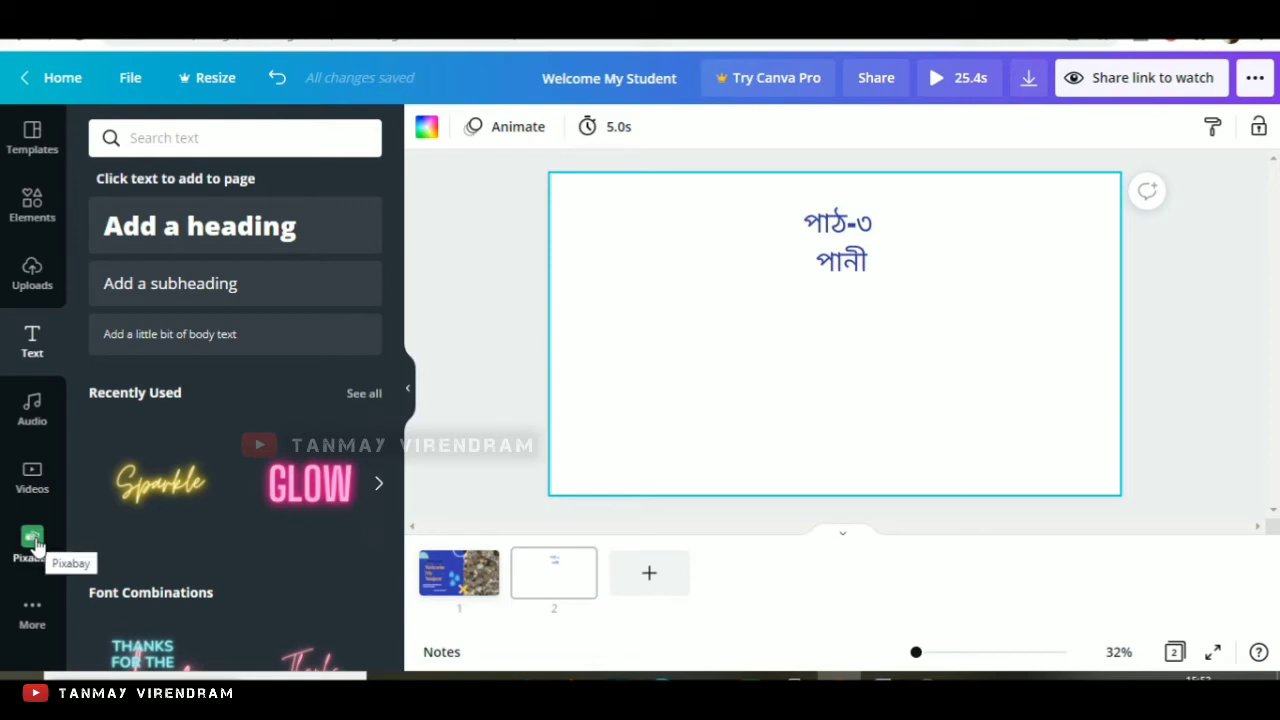
Step: Add the blue water drops graphic to the second page, enlarge it and place it near the page's right edge
{"action": "left_click", "coordinate": [33, 541]}
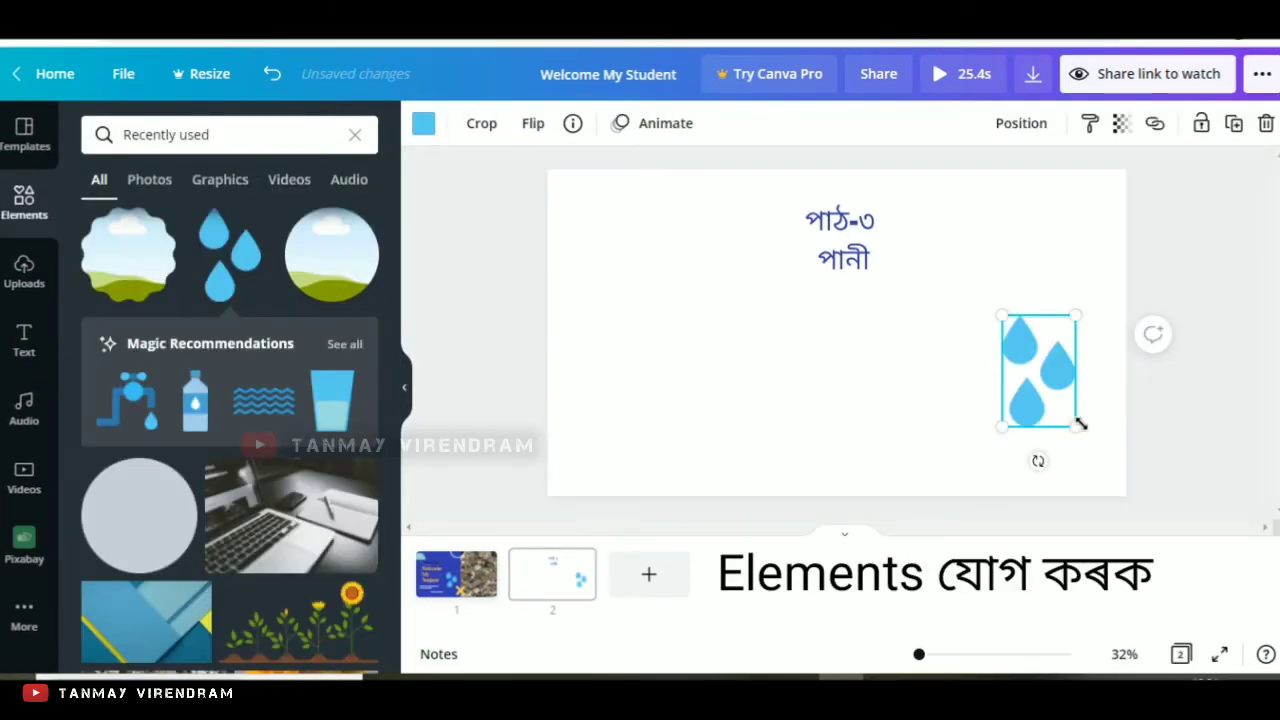
{"action": "left_click_drag", "start_coordinate": [1080, 424], "coordinate": [1104, 468]}
{"action": "left_click_drag", "start_coordinate": [1059, 381], "coordinate": [1050, 350]}
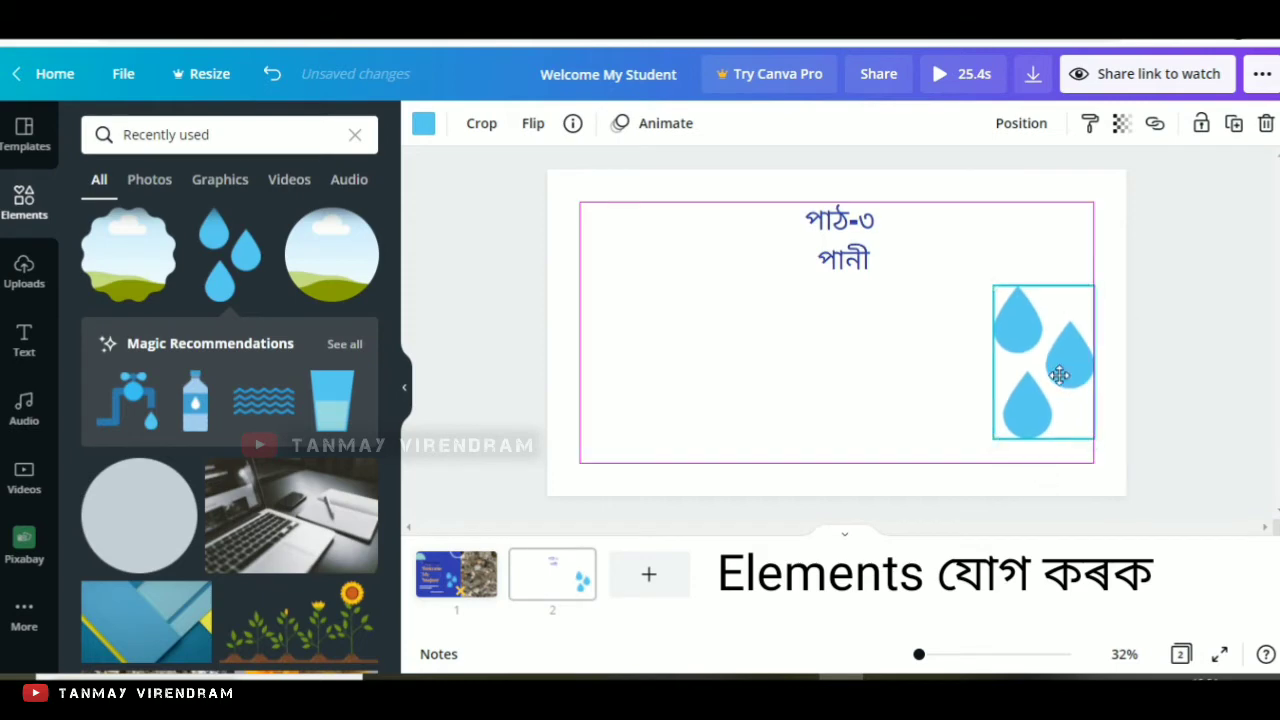
{"action": "left_click", "coordinate": [851, 366]}
{"action": "left_click", "coordinate": [827, 264]}
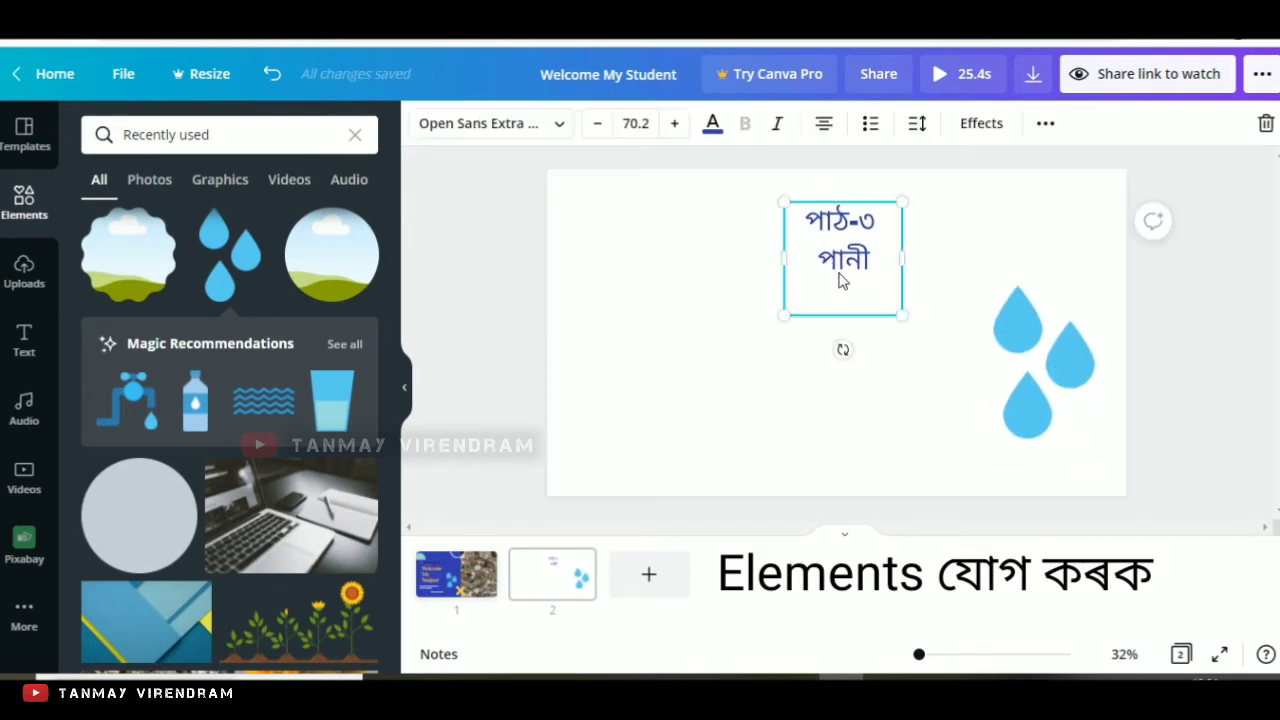
{"action": "left_click", "coordinate": [650, 307]}
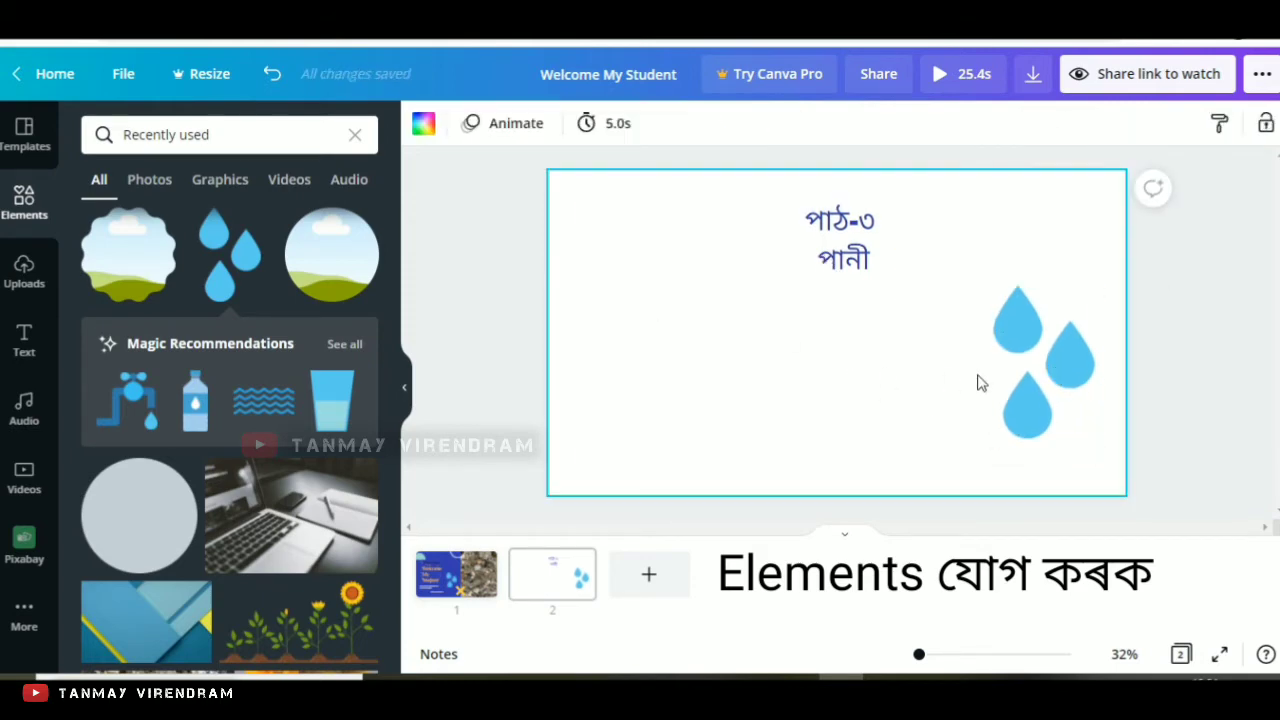
{"action": "left_click", "coordinate": [1027, 363]}
{"action": "left_click", "coordinate": [731, 319]}
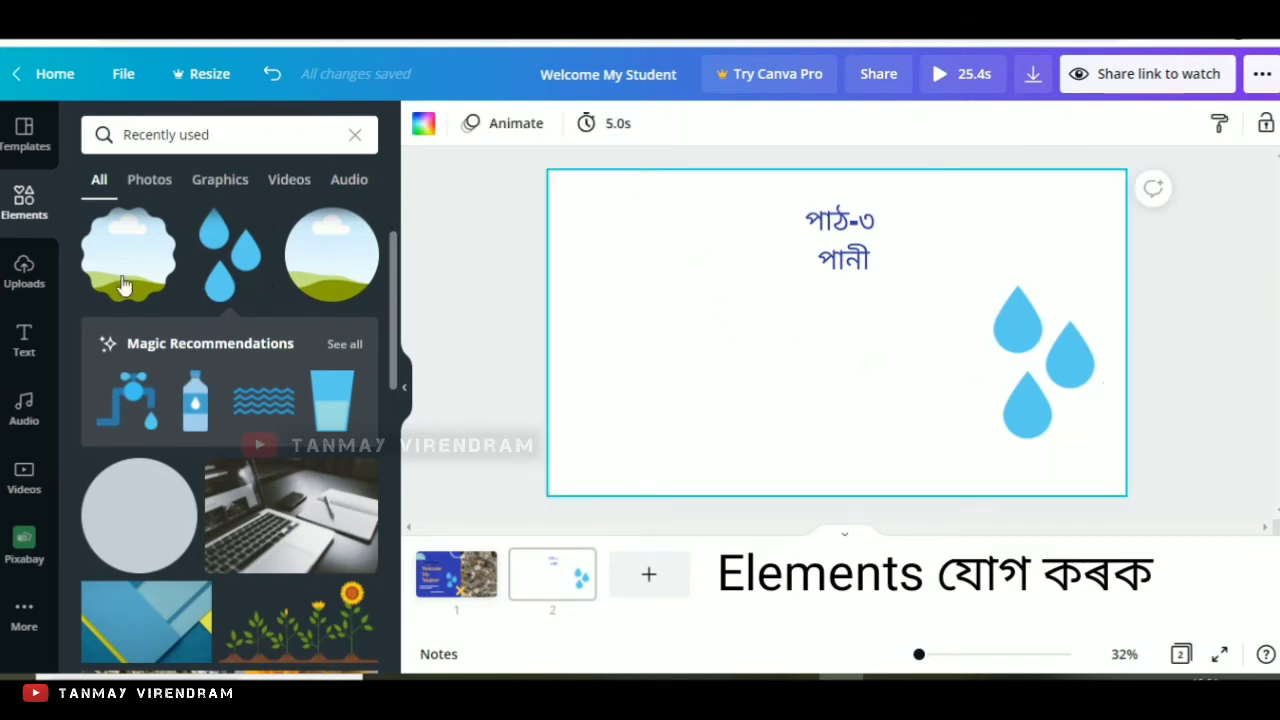
Step: Add the blue water glass graphic to the second page and place it in the page's lower-left area
{"action": "left_click", "coordinate": [336, 405]}
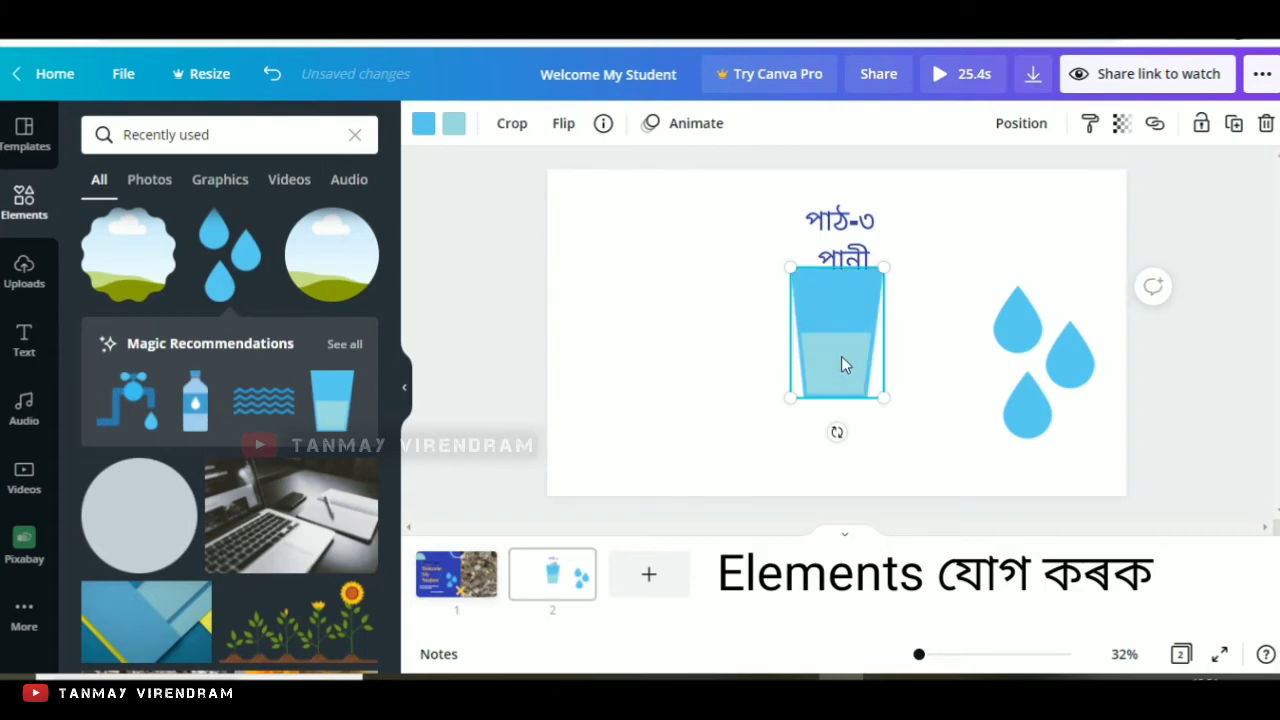
{"action": "left_click_drag", "start_coordinate": [841, 360], "coordinate": [610, 409]}
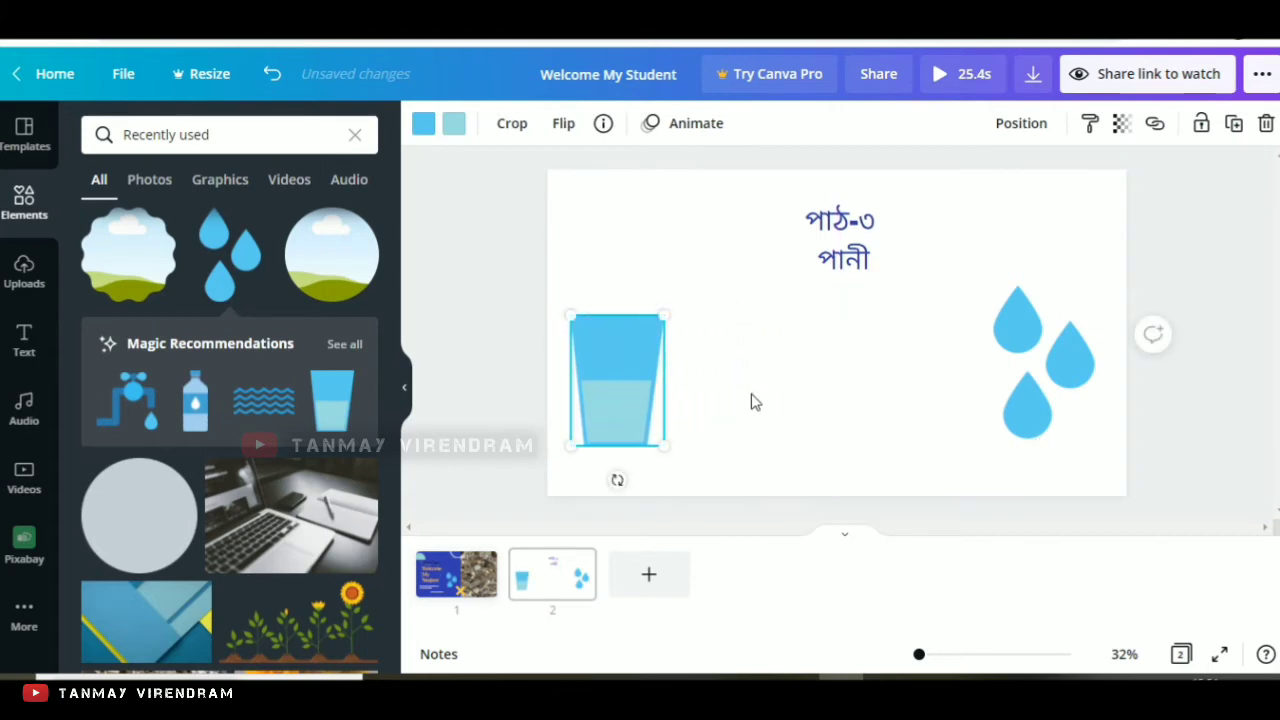
{"action": "left_click", "coordinate": [760, 418]}
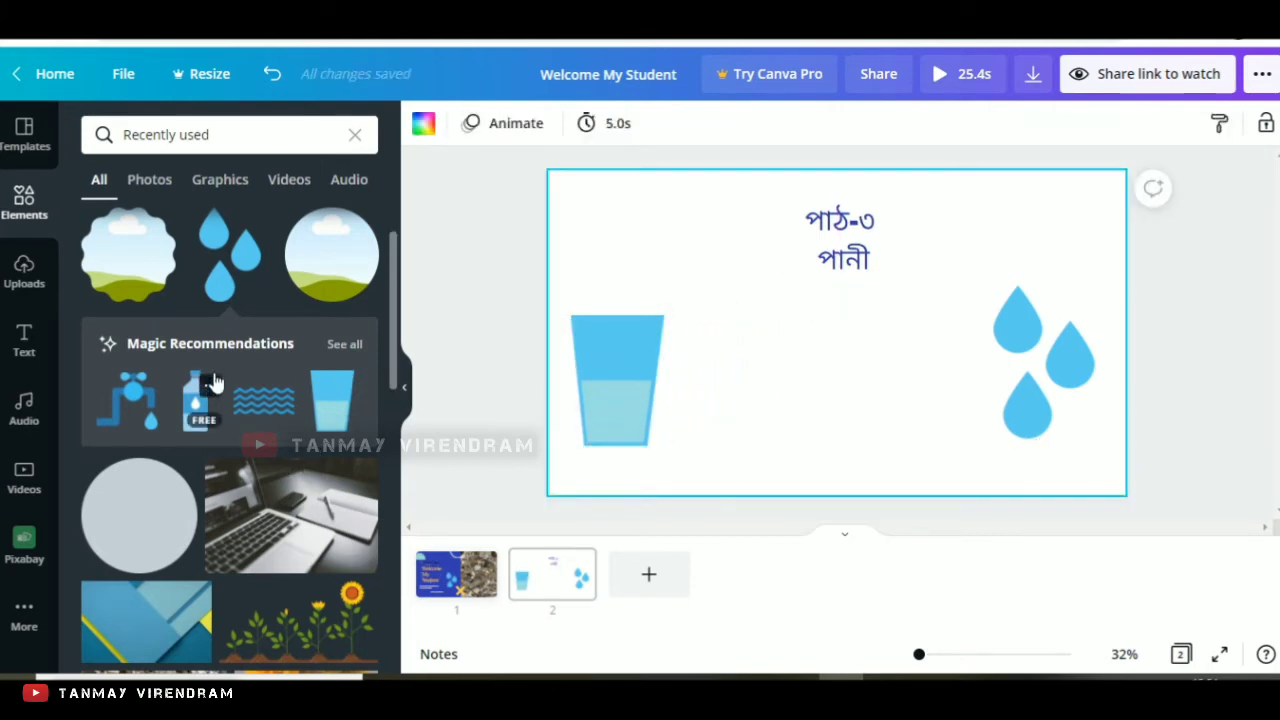
Step: Add the three-balloon graphic to the second page, shrink it and place it in the upper-left corner above the glass
{"action": "scroll", "coordinate": [225, 380], "scroll_direction": "down", "scroll_amount": 5}
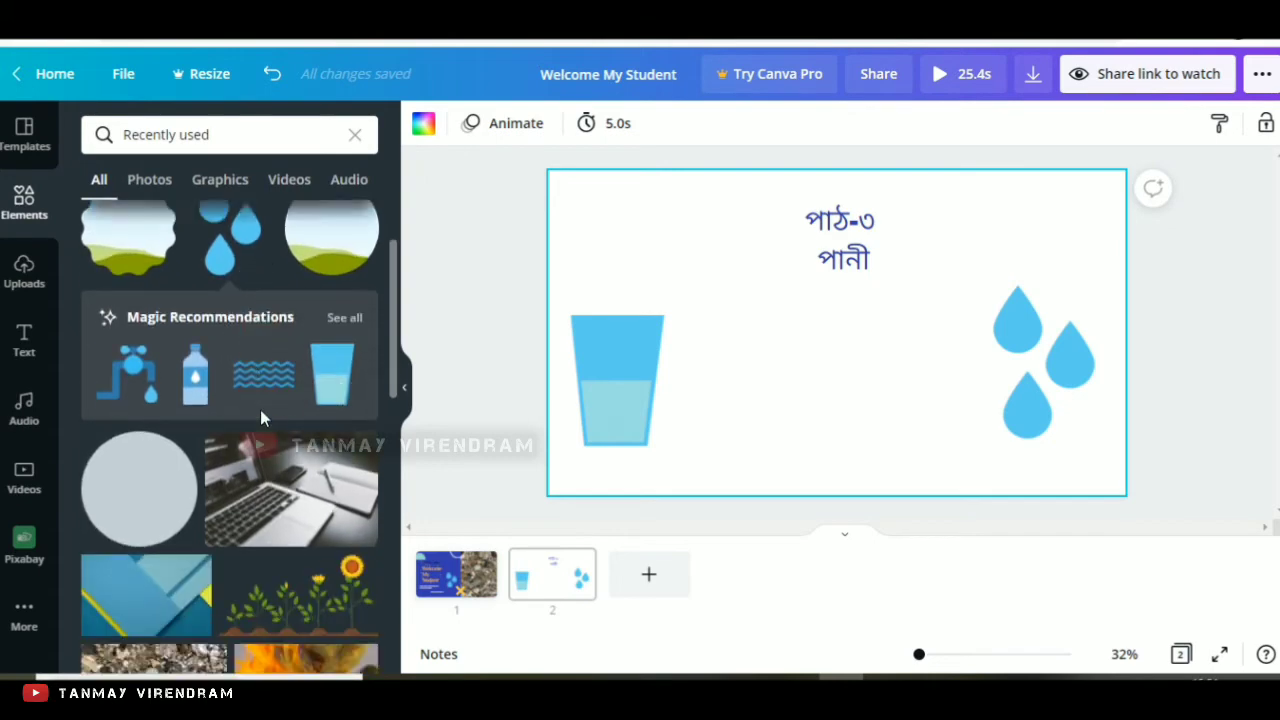
{"action": "scroll", "coordinate": [260, 418], "scroll_direction": "down", "scroll_amount": 1}
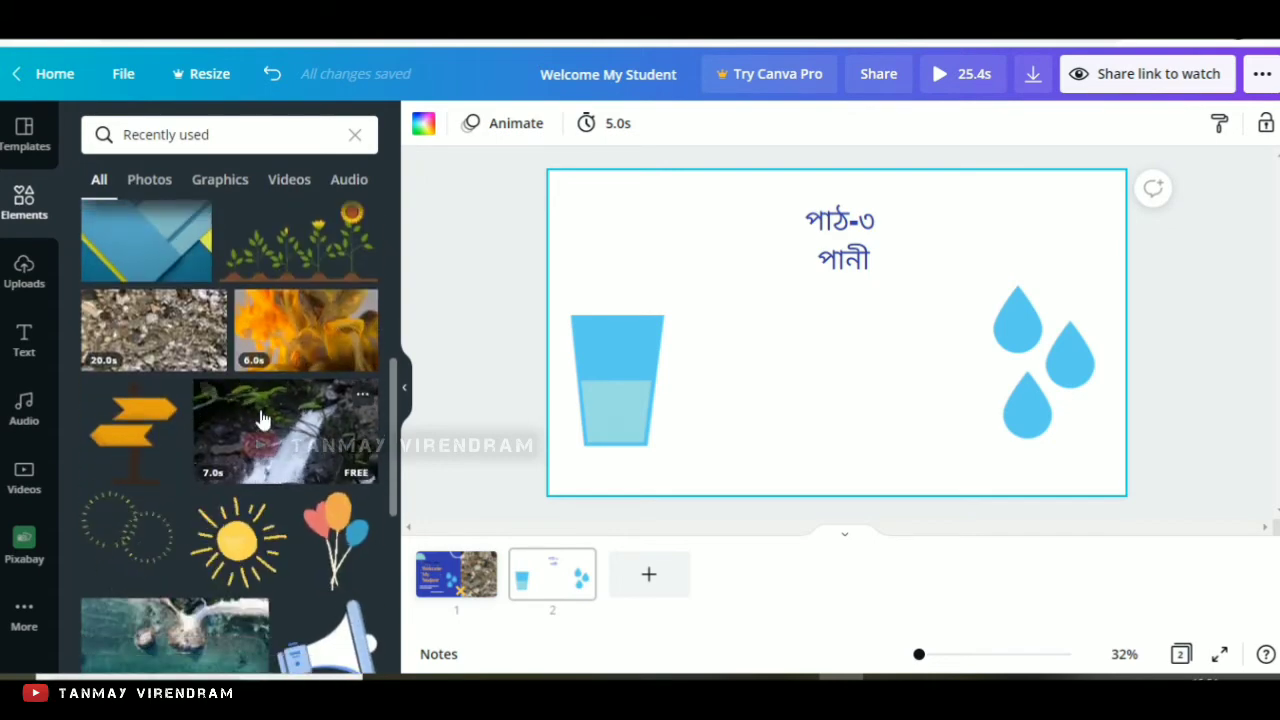
{"action": "scroll", "coordinate": [300, 460], "scroll_direction": "down", "scroll_amount": 4}
{"action": "left_click", "coordinate": [335, 350]}
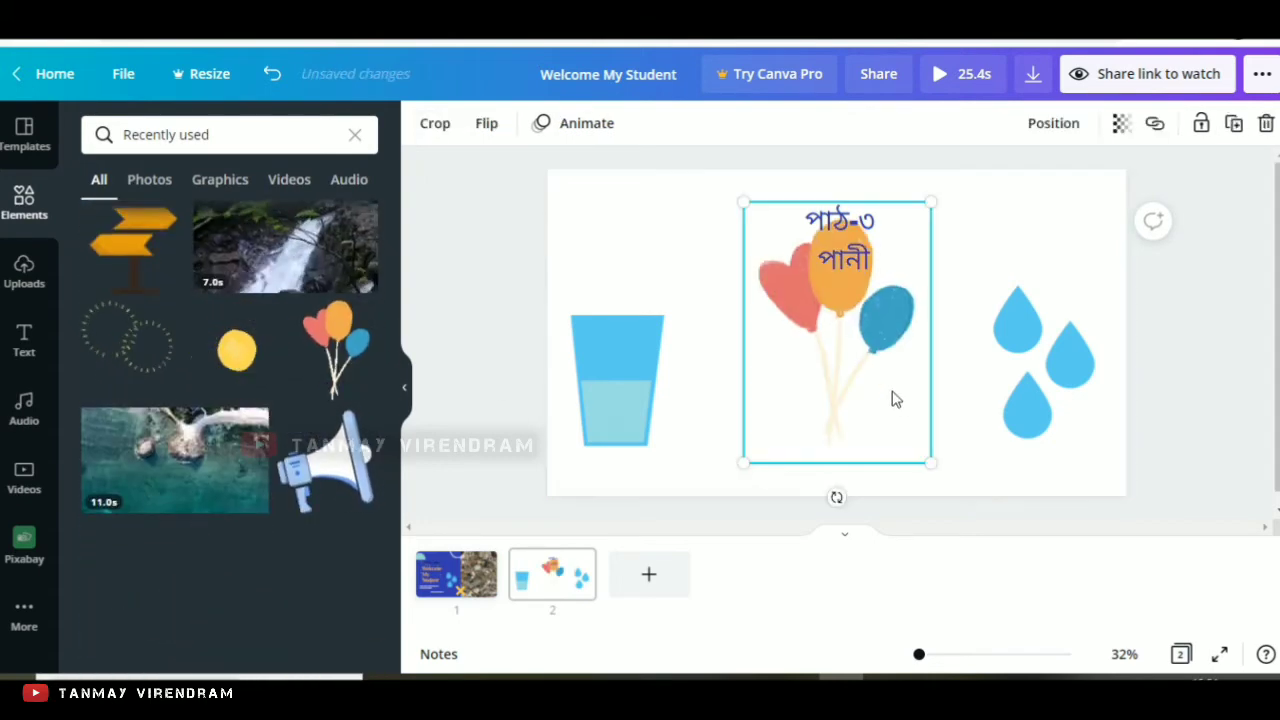
{"action": "left_click_drag", "start_coordinate": [891, 397], "coordinate": [846, 383]}
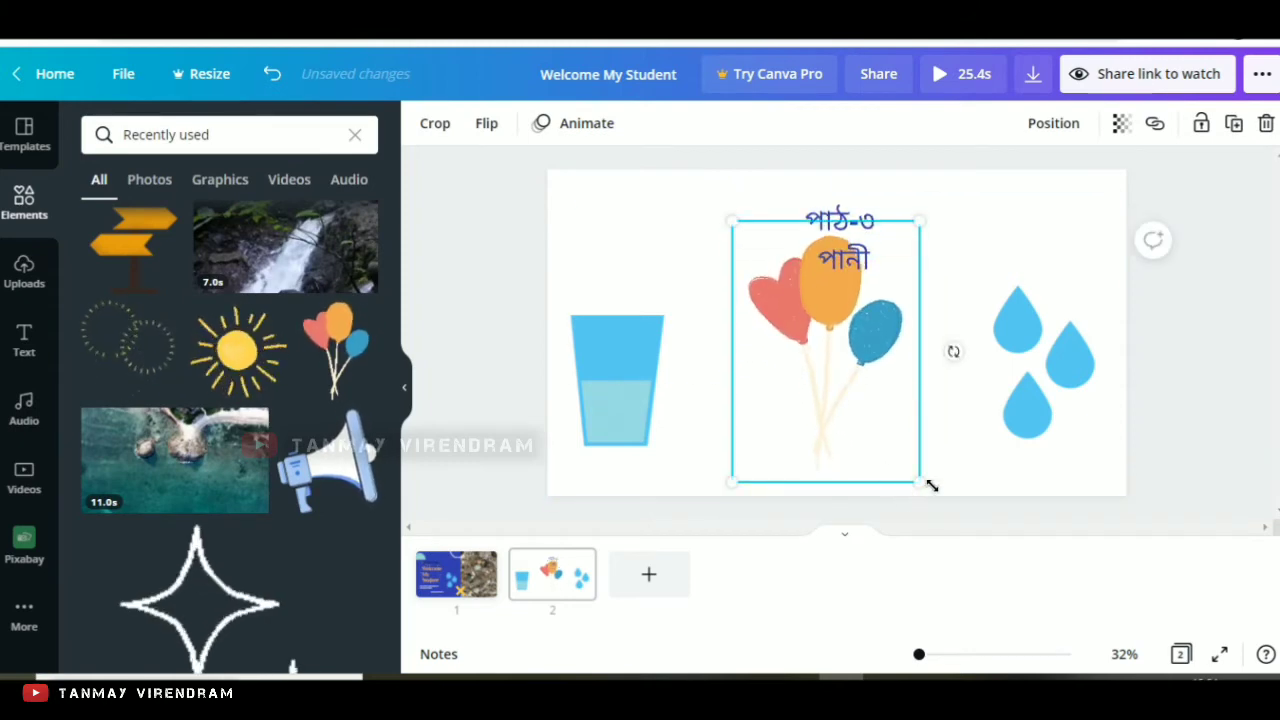
{"action": "left_click_drag", "start_coordinate": [926, 485], "coordinate": [844, 377]}
{"action": "left_click_drag", "start_coordinate": [800, 320], "coordinate": [631, 263]}
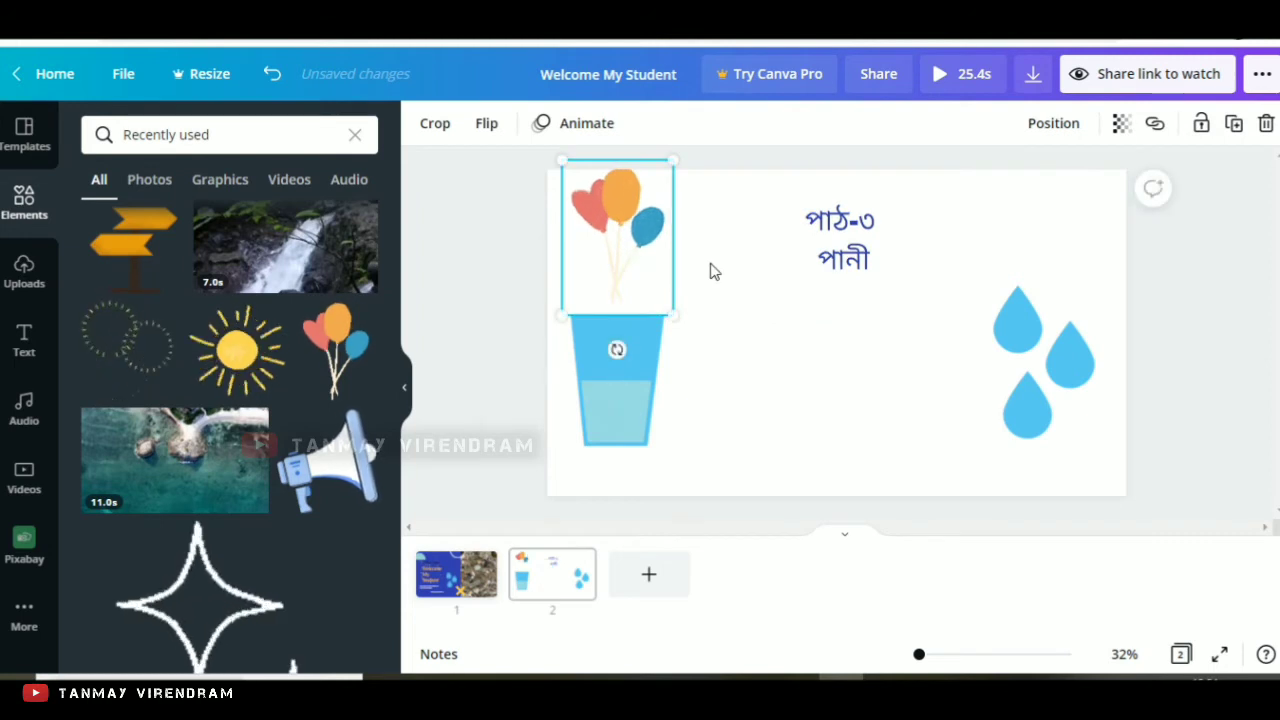
Step: Move the water glass and the balloons slightly lower so the balloons sit fully inside the page with a gap between them
{"action": "left_click_drag", "start_coordinate": [620, 386], "coordinate": [620, 414]}
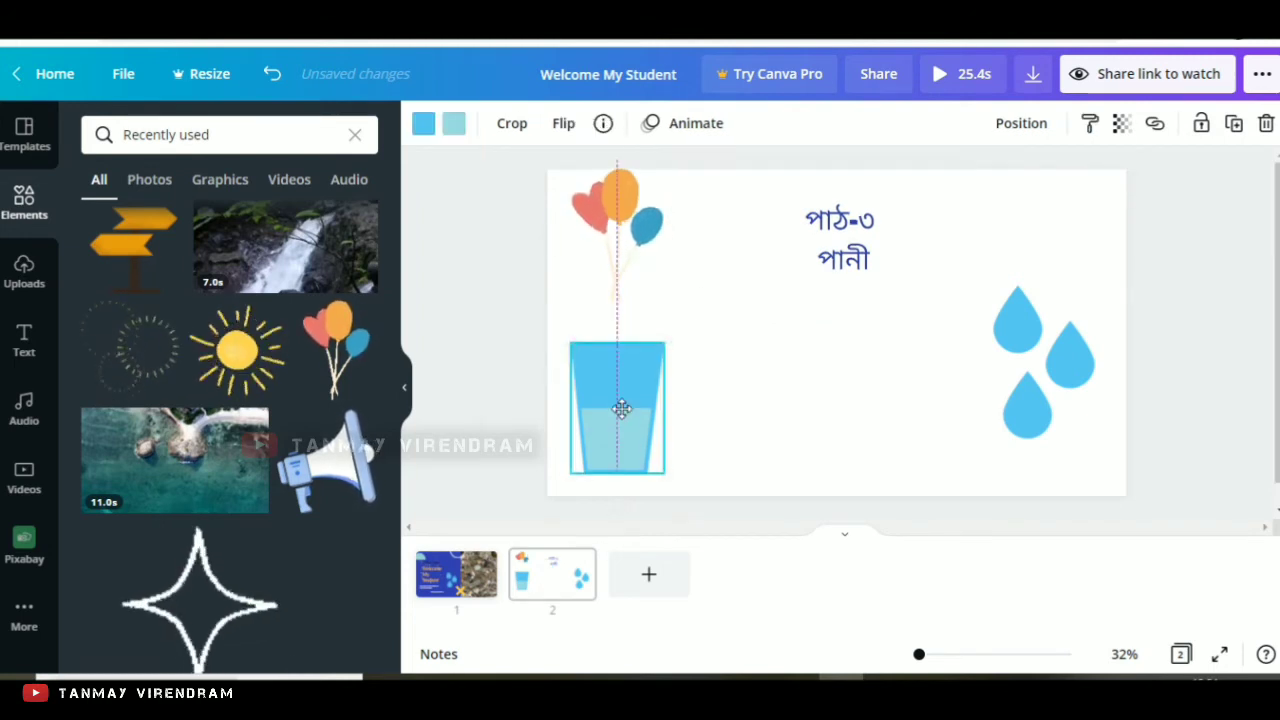
{"action": "left_click", "coordinate": [751, 397]}
{"action": "left_click_drag", "start_coordinate": [651, 219], "coordinate": [660, 249]}
{"action": "left_click", "coordinate": [738, 403]}
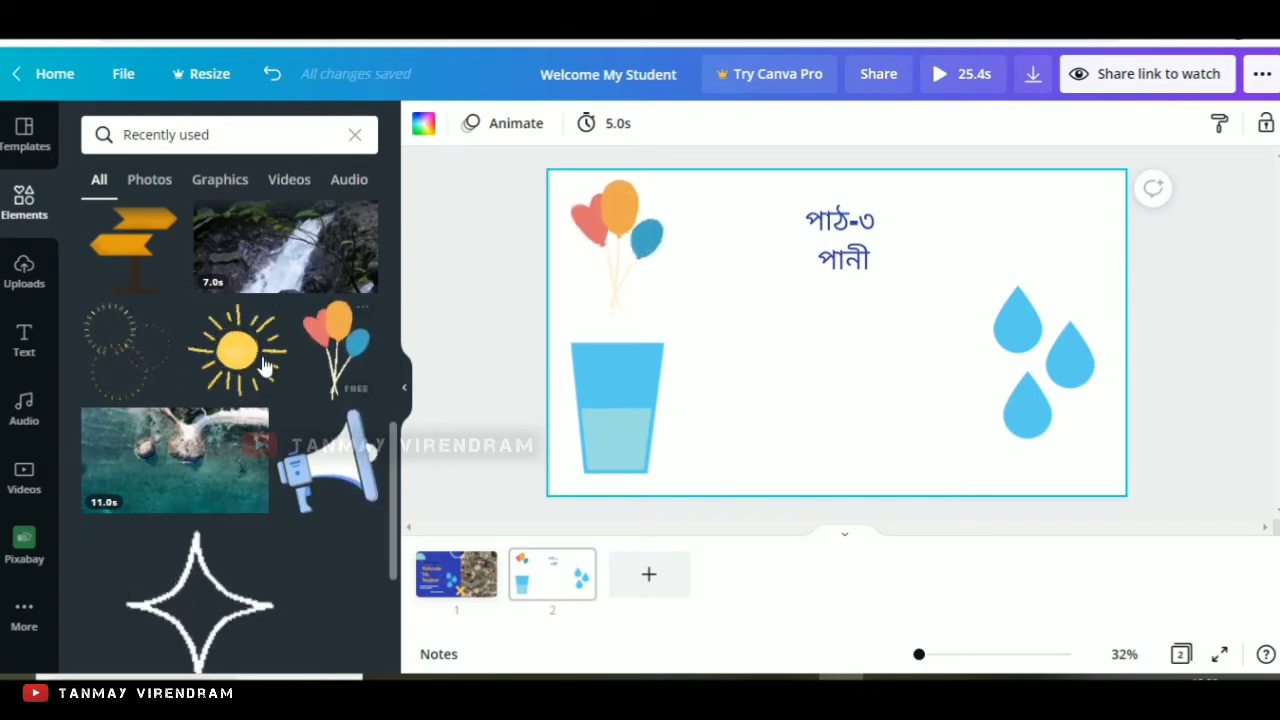
Step: Add the yellow sun graphic to the second page, shrink it and place it in the upper-right corner above the water drops
{"action": "left_click_drag", "start_coordinate": [305, 343], "coordinate": [995, 186]}
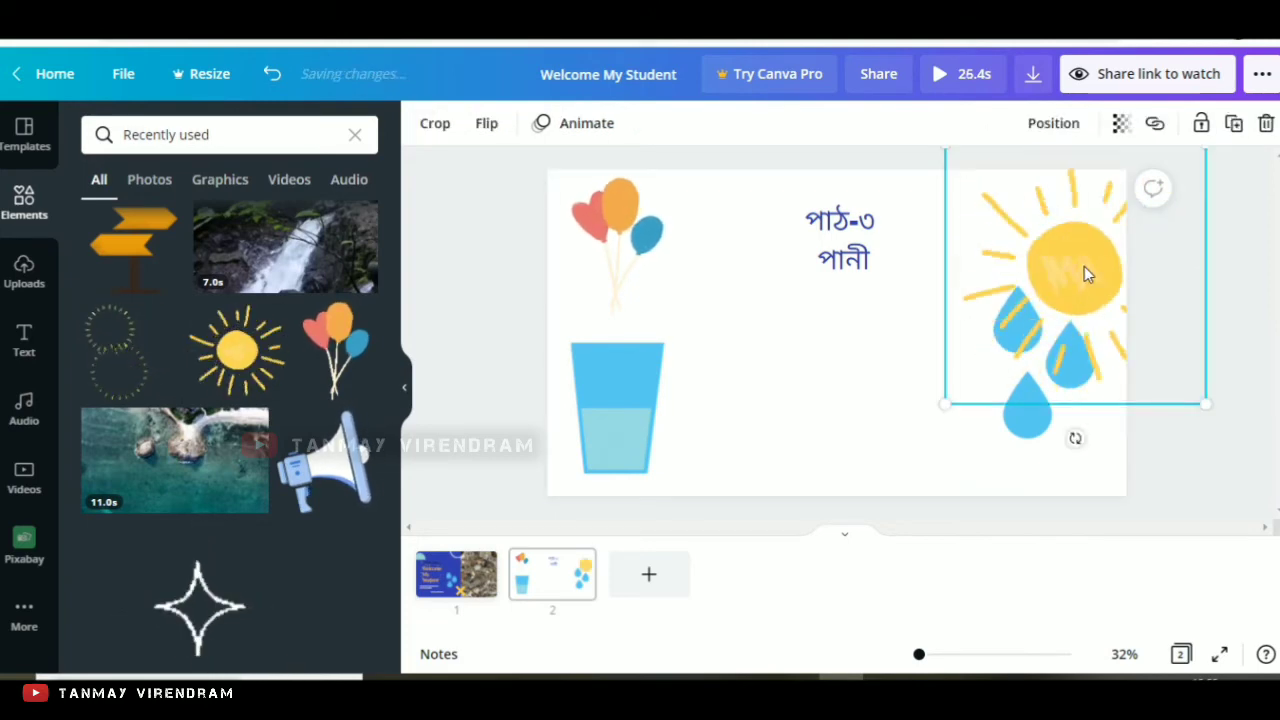
{"action": "left_click_drag", "start_coordinate": [1084, 266], "coordinate": [1073, 249]}
{"action": "left_click_drag", "start_coordinate": [1193, 386], "coordinate": [1051, 224]}
{"action": "left_click", "coordinate": [814, 449]}
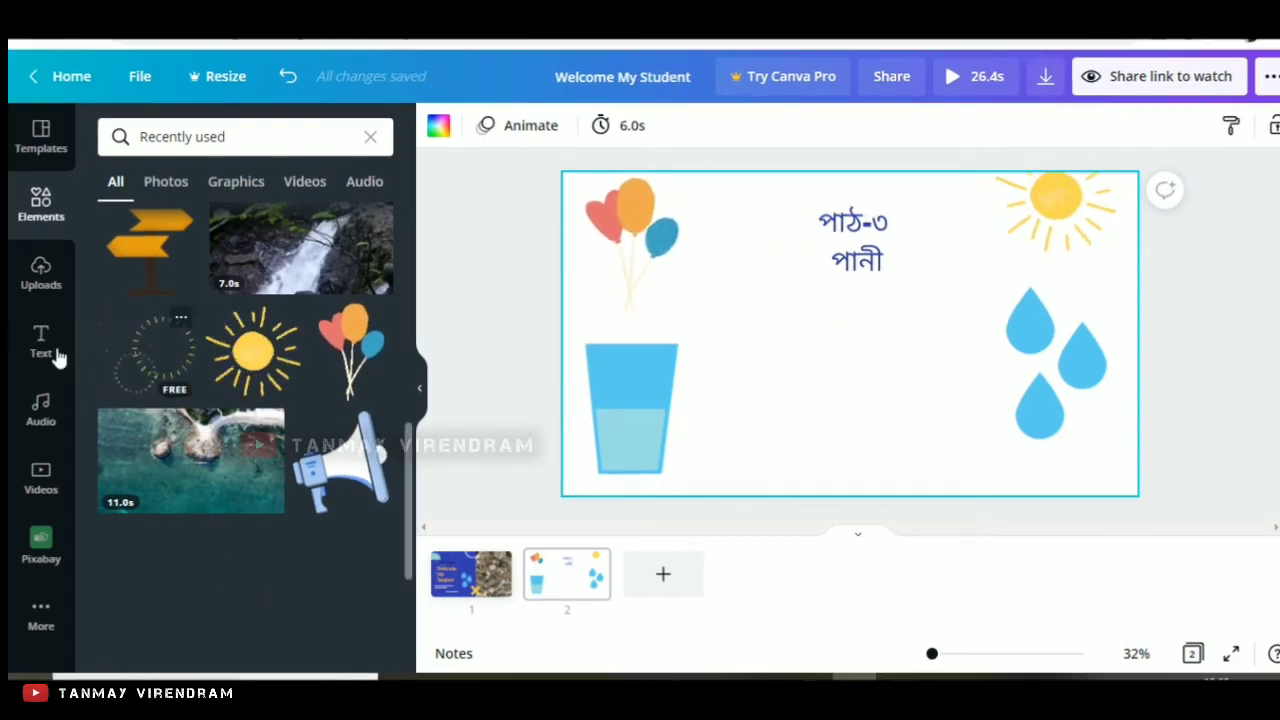
Step: Add a subheading with the copied paragraph starting "ফাকুৱাৰ বন্ধত", narrow it, set it to size 45.3 and place it between the glass and the drops
{"action": "left_click", "coordinate": [41, 342]}
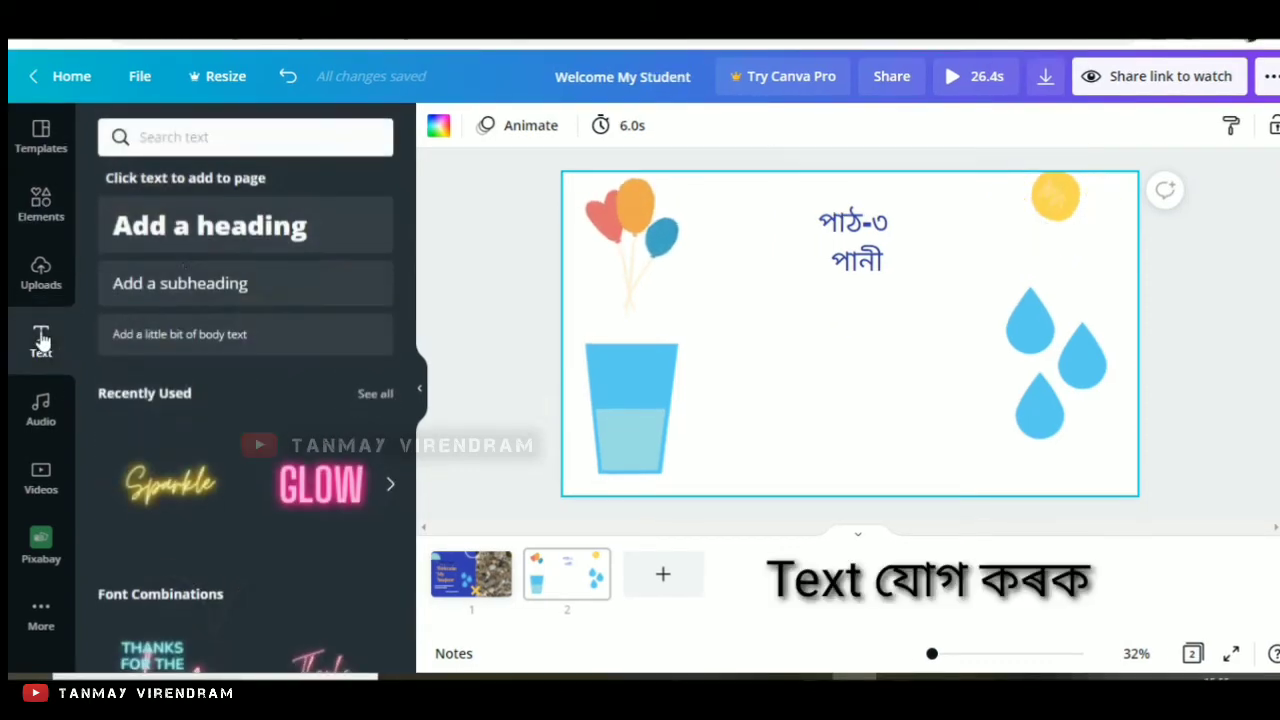
{"action": "left_click", "coordinate": [208, 287]}
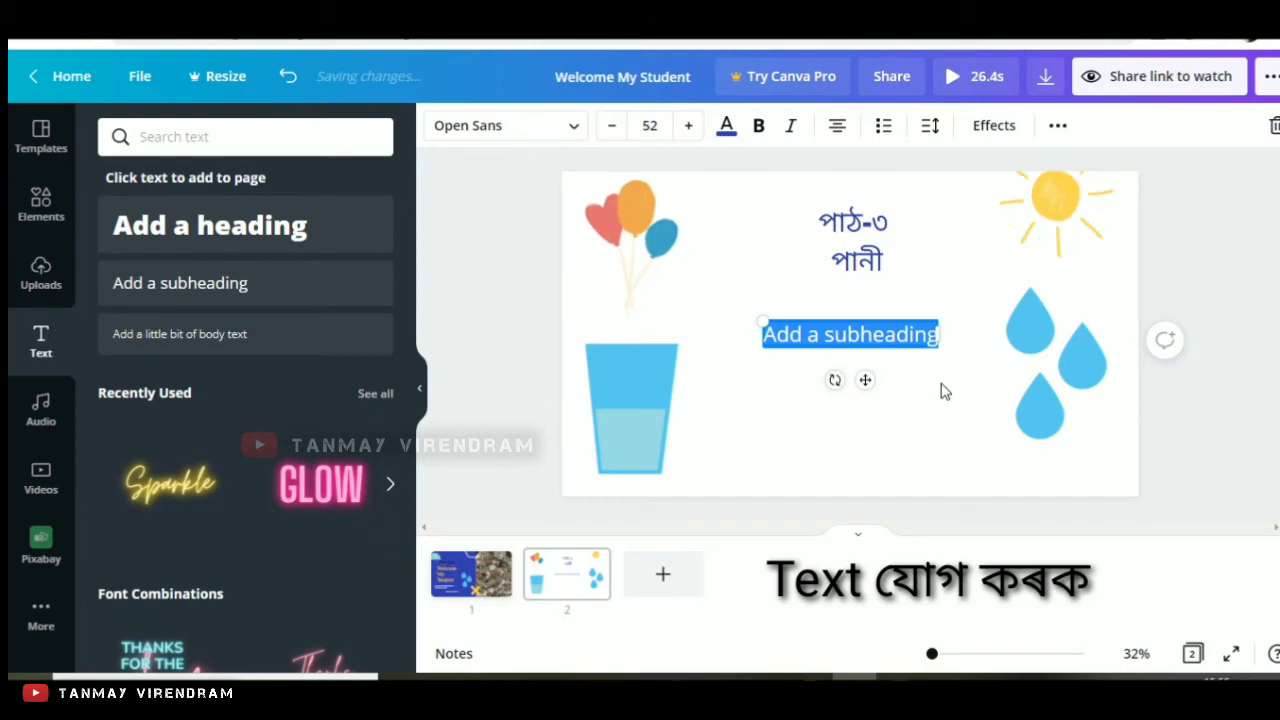
{"action": "key", "text": "ctrl+v"}
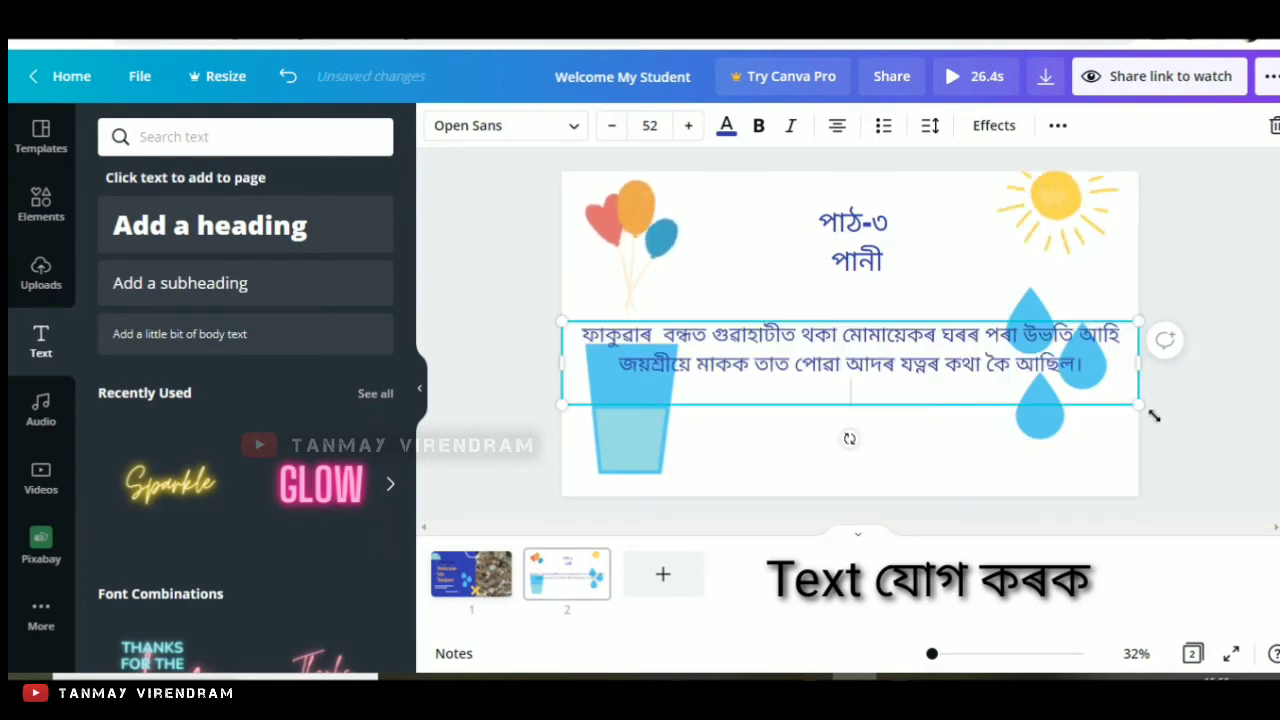
{"action": "left_click_drag", "start_coordinate": [1104, 392], "coordinate": [780, 352]}
{"action": "left_click_drag", "start_coordinate": [656, 314], "coordinate": [800, 327]}
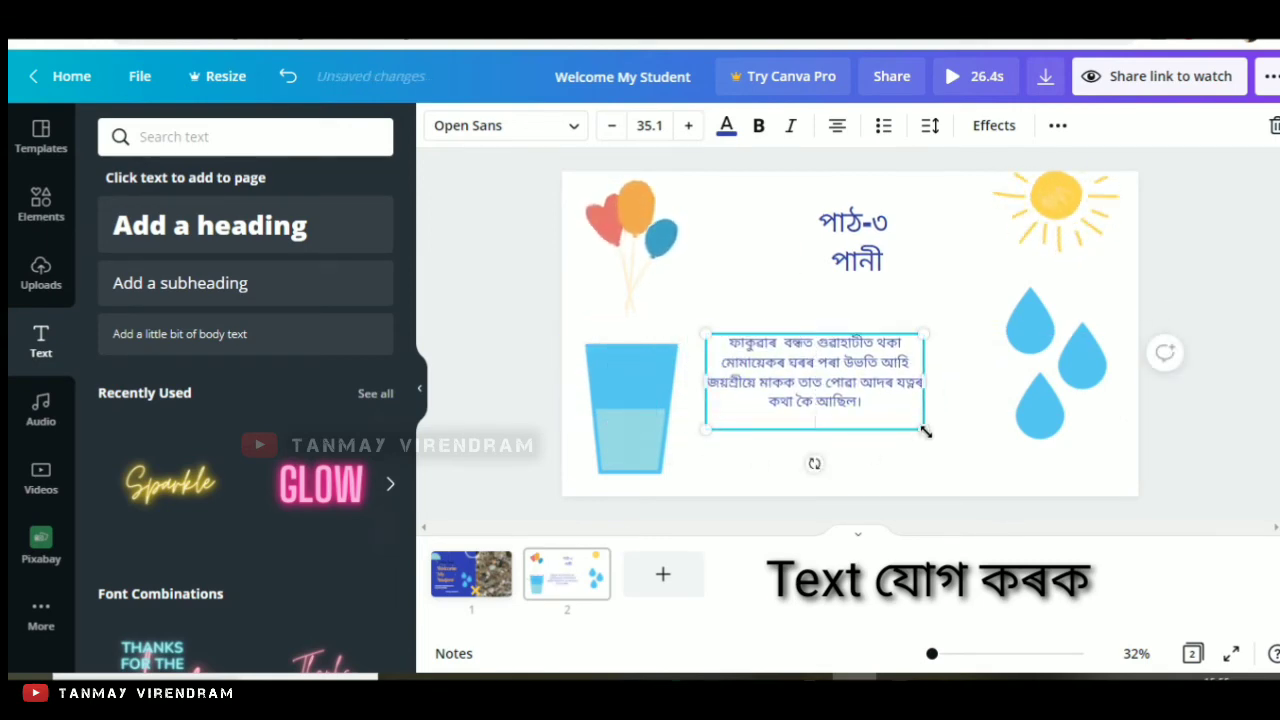
{"action": "left_click_drag", "start_coordinate": [926, 431], "coordinate": [980, 455]}
Step: Color the paragraph under the "পাঠ-৩ পানী" heading red
{"action": "left_click", "coordinate": [726, 125]}
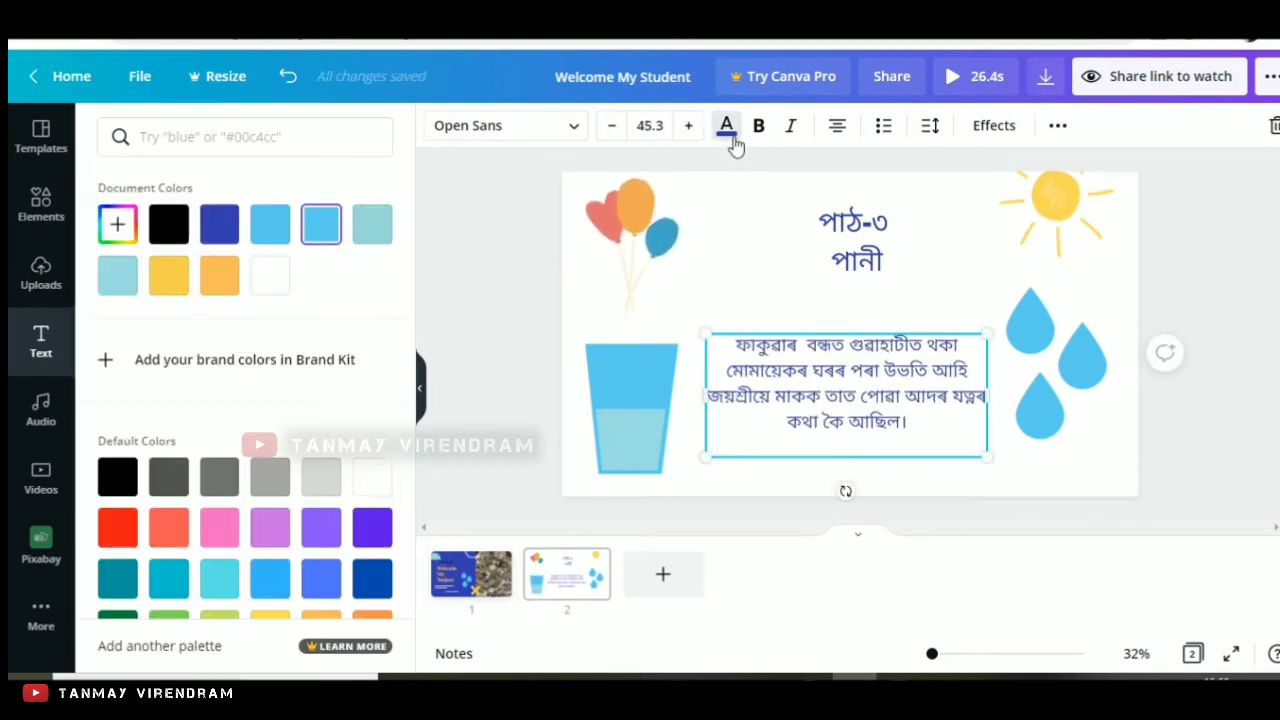
{"action": "left_click", "coordinate": [118, 530]}
{"action": "left_click", "coordinate": [753, 250]}
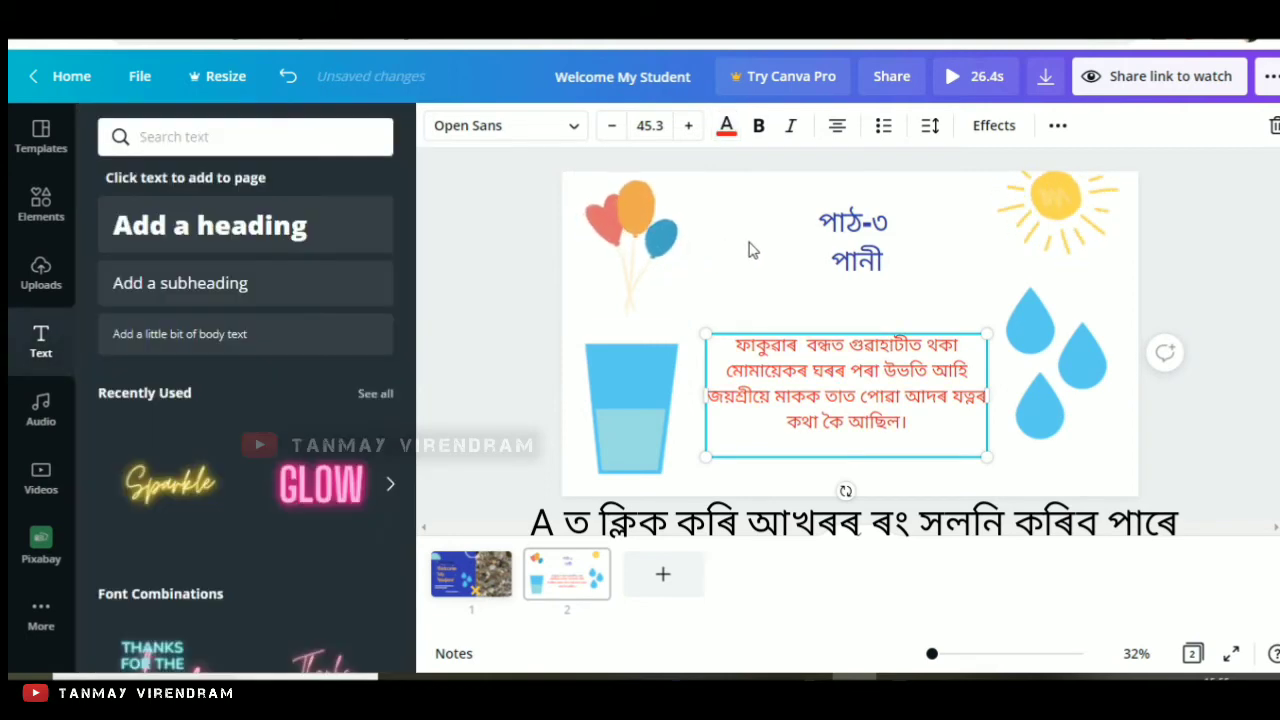
{"action": "left_click", "coordinate": [1022, 465]}
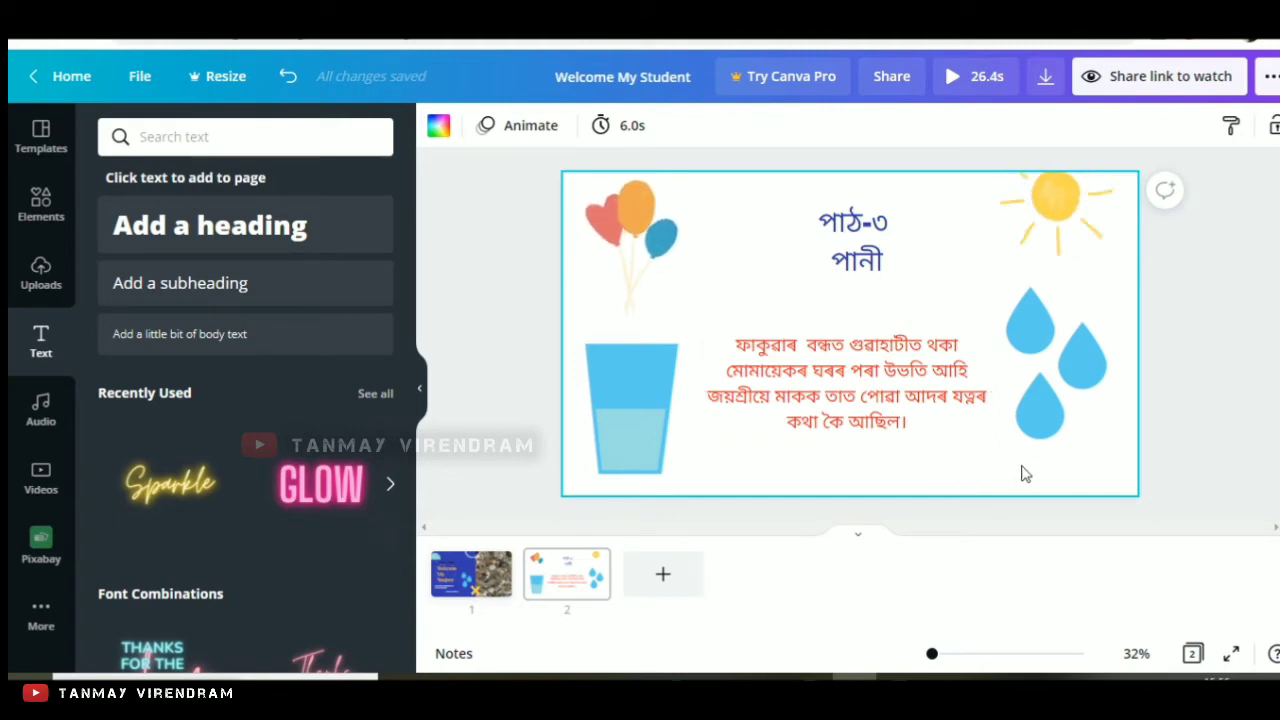
Step: Add a third page with the copied paragraph starting "মোমায়েকে চিৰিয়াখানা" as a subheading, narrow it slightly and center it in the page's upper part
{"action": "left_click", "coordinate": [660, 578]}
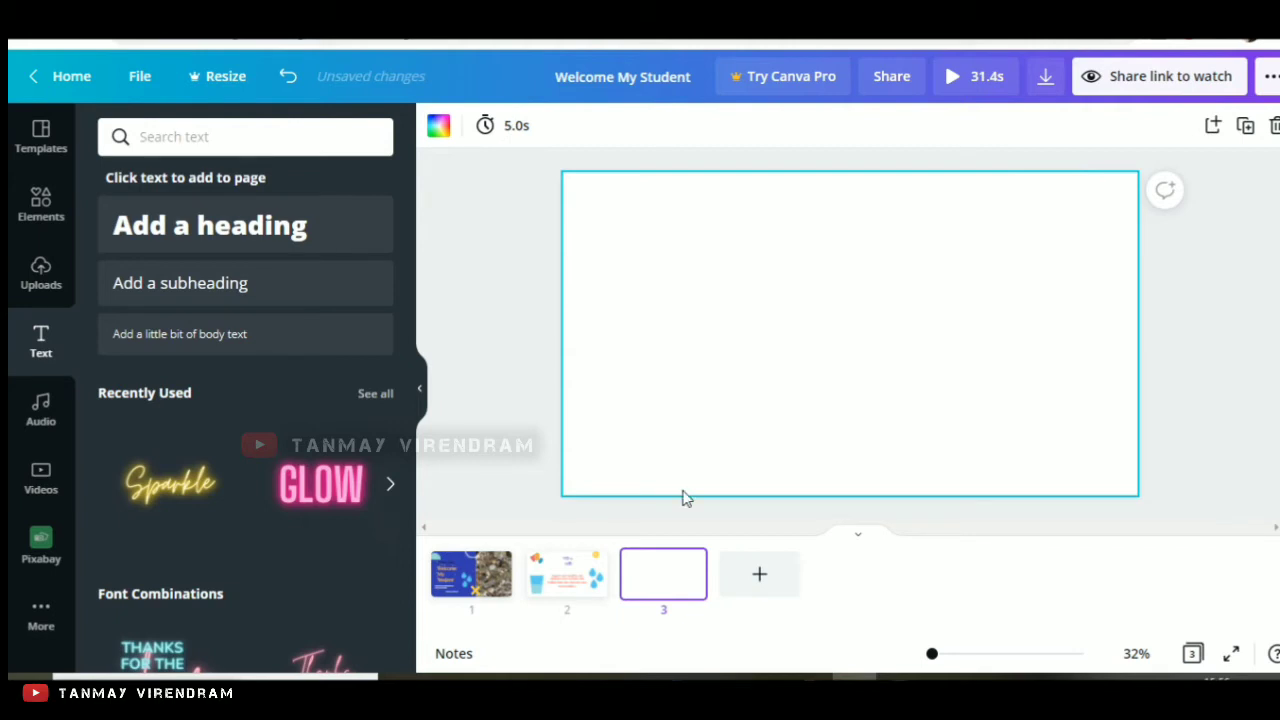
{"action": "left_click", "coordinate": [246, 288]}
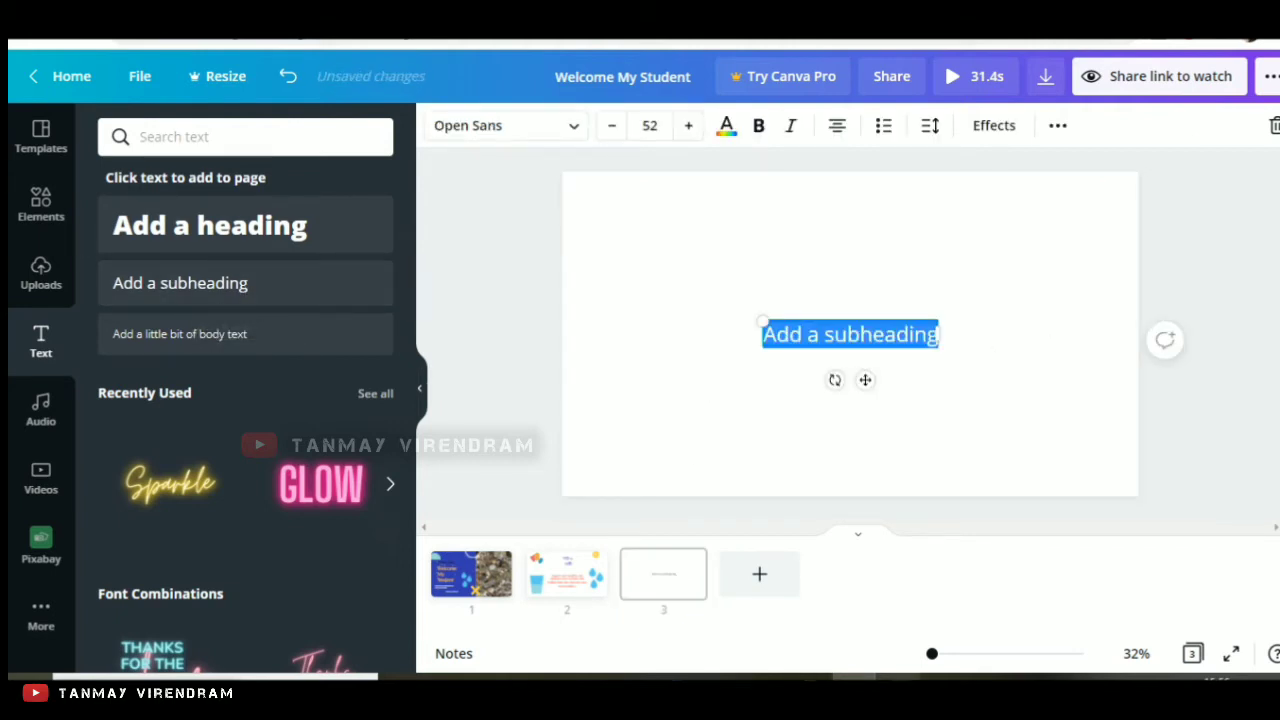
{"action": "key", "text": "ctrl+v"}
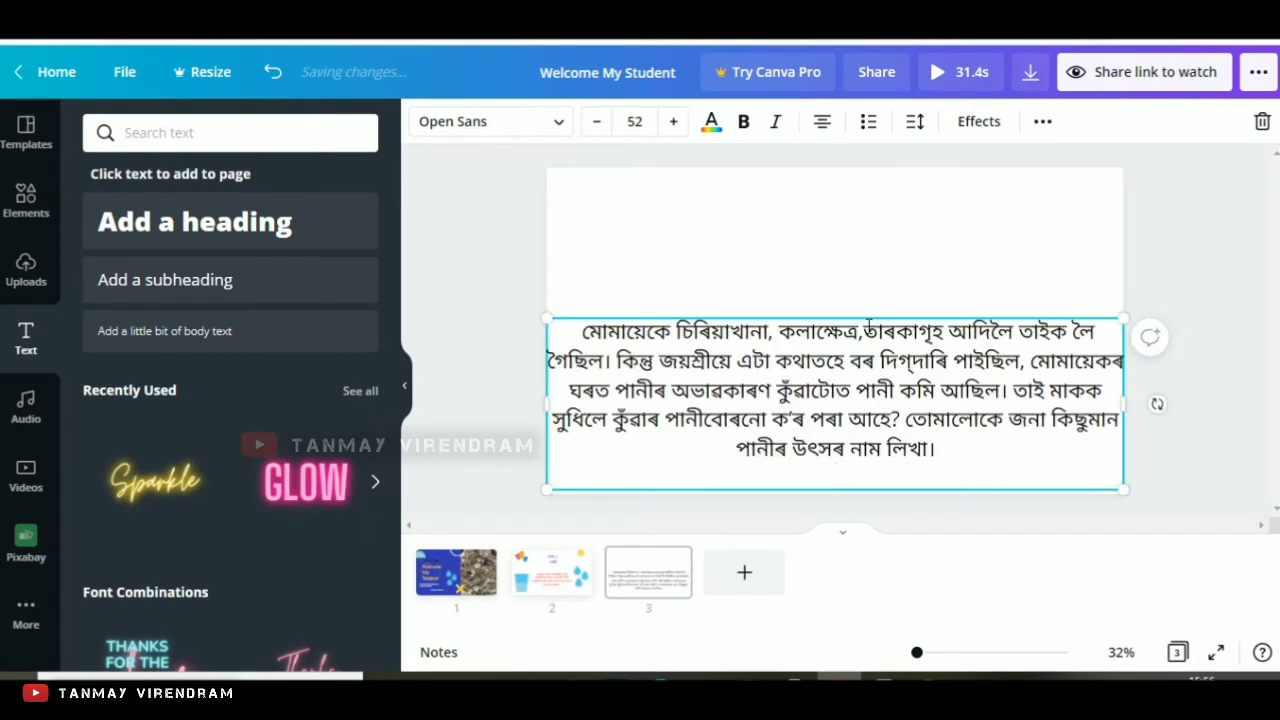
{"action": "left_click_drag", "start_coordinate": [1037, 411], "coordinate": [1038, 408]}
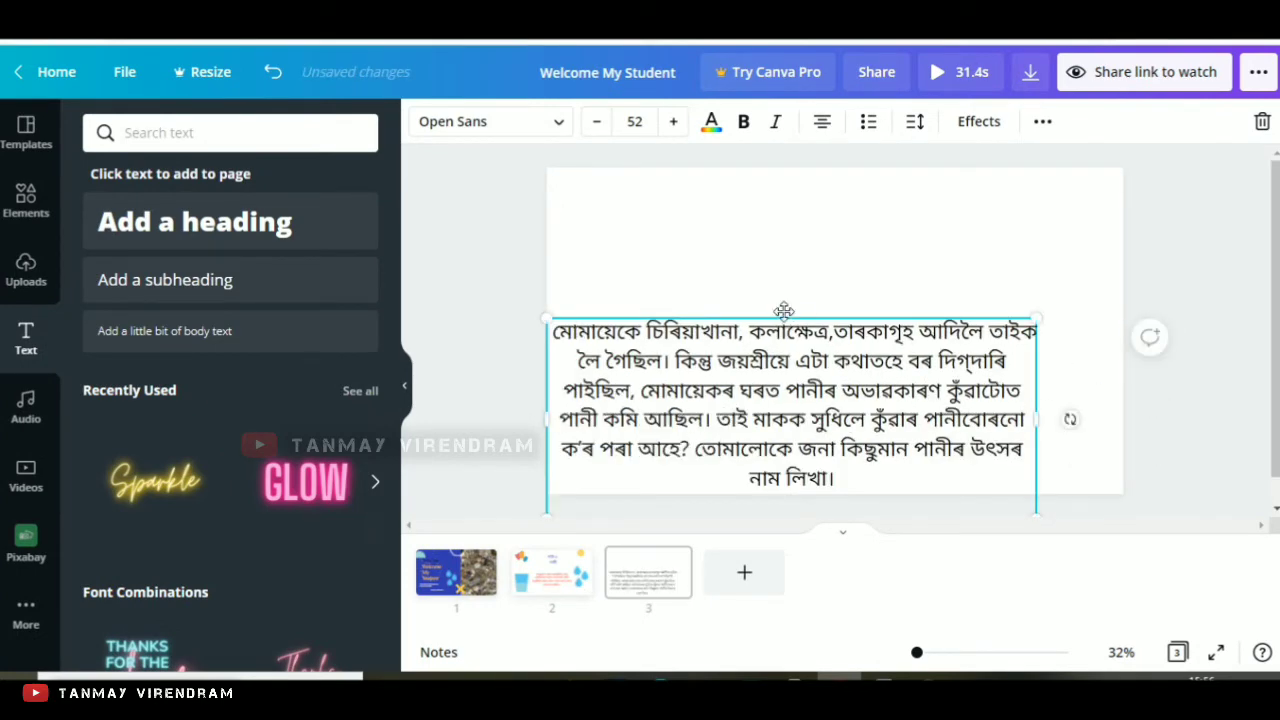
{"action": "left_click_drag", "start_coordinate": [791, 312], "coordinate": [840, 201]}
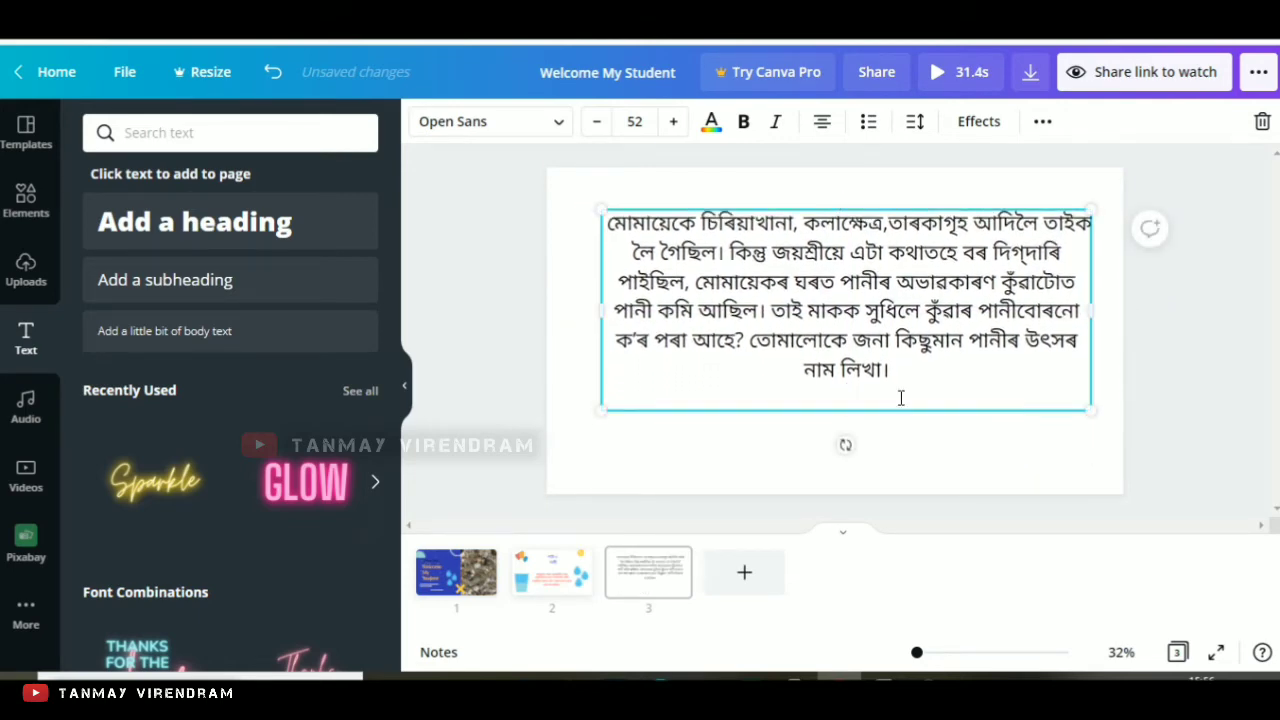
{"action": "left_click", "coordinate": [927, 446]}
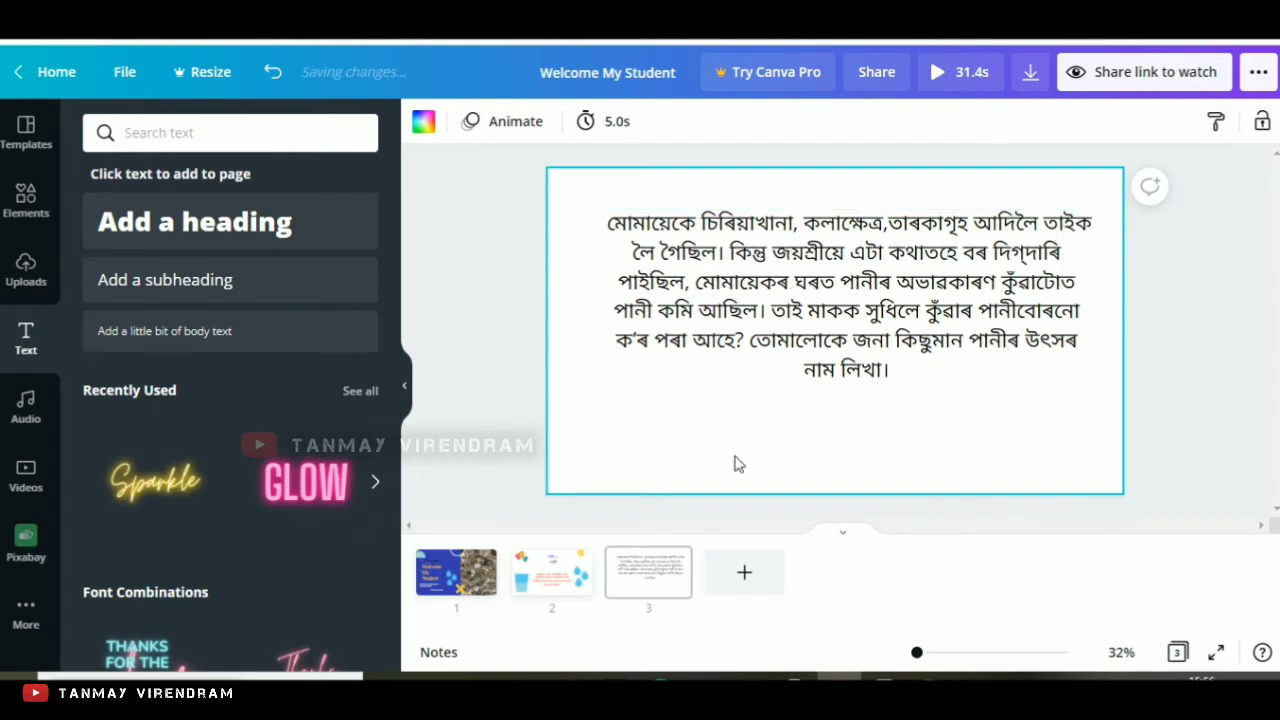
Step: Search the Pixabay images for "zoo"
{"action": "left_click", "coordinate": [28, 558]}
{"action": "left_click", "coordinate": [198, 133]}
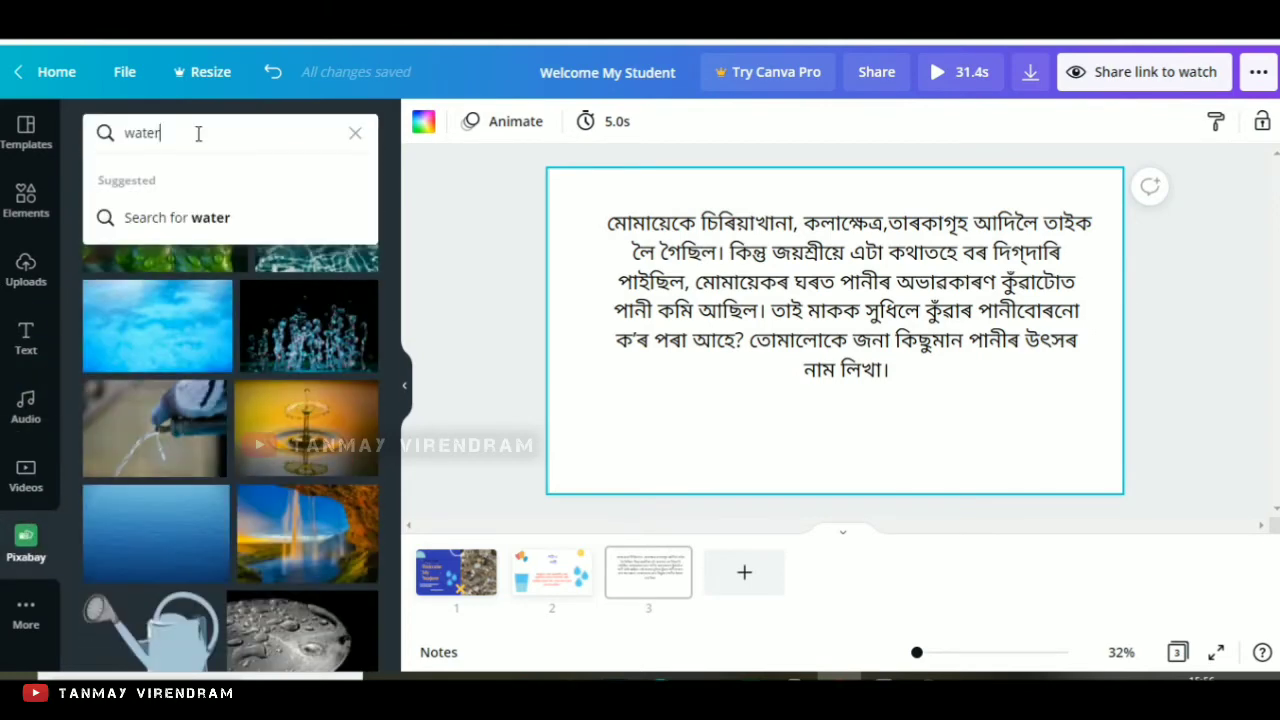
{"action": "key", "text": "BackSpace"}
{"action": "key", "text": "BackSpace"}
{"action": "key", "text": "BackSpace"}
{"action": "key", "text": "BackSpace"}
{"action": "key", "text": "BackSpace"}
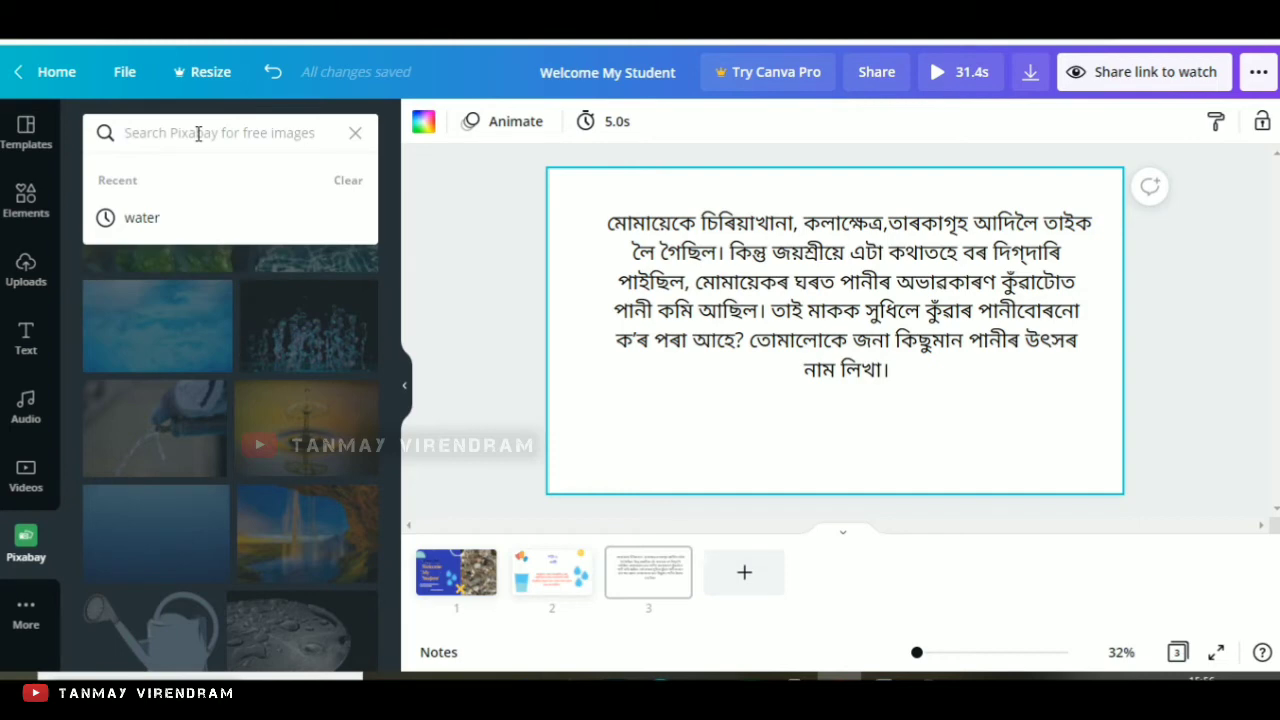
{"action": "type", "text": "zoo"}
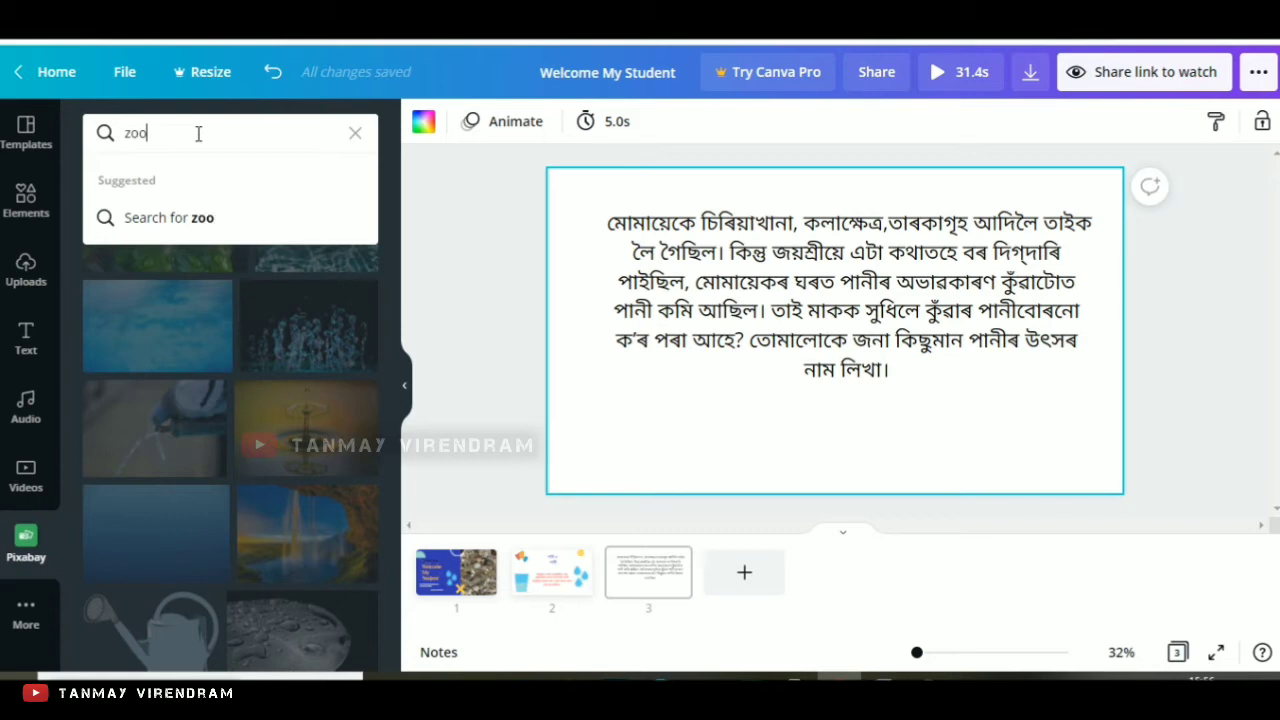
{"action": "key", "text": "Return"}
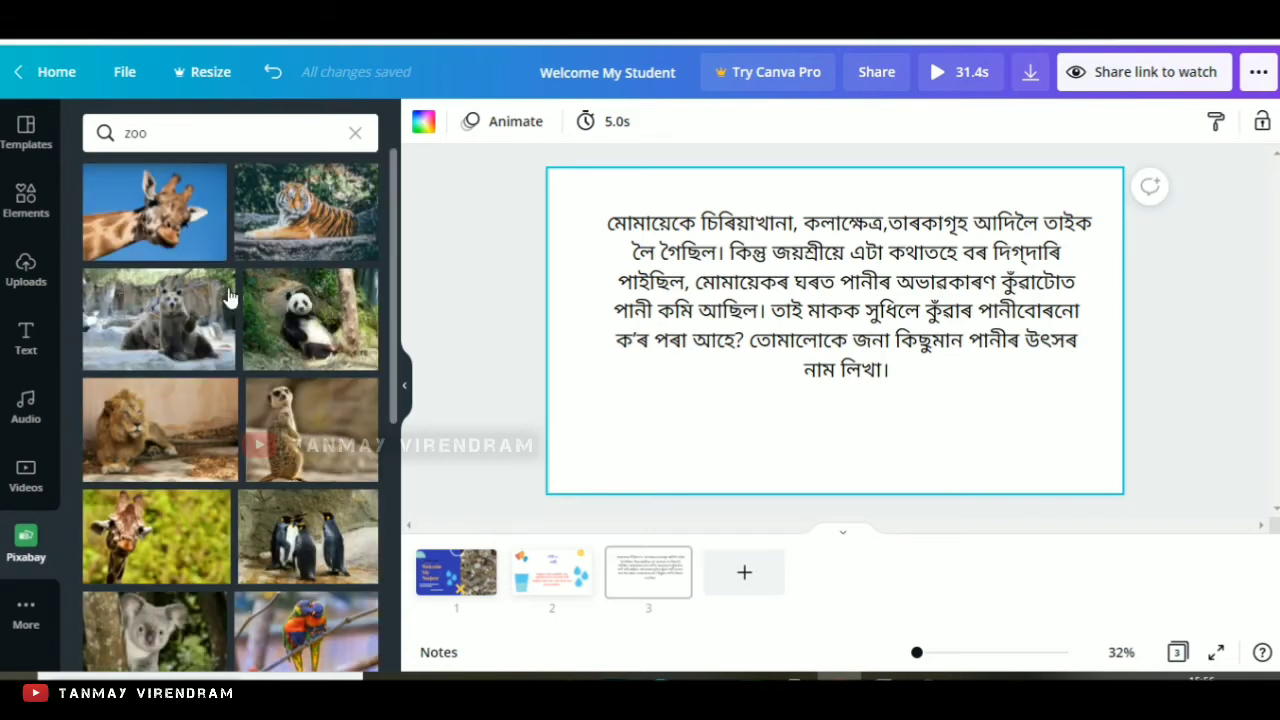
Step: Add the photo of two colorful parrots to the third page, shrink it and place it in the lower-left corner below the paragraph
{"action": "scroll", "coordinate": [258, 445], "scroll_direction": "down", "scroll_amount": 3}
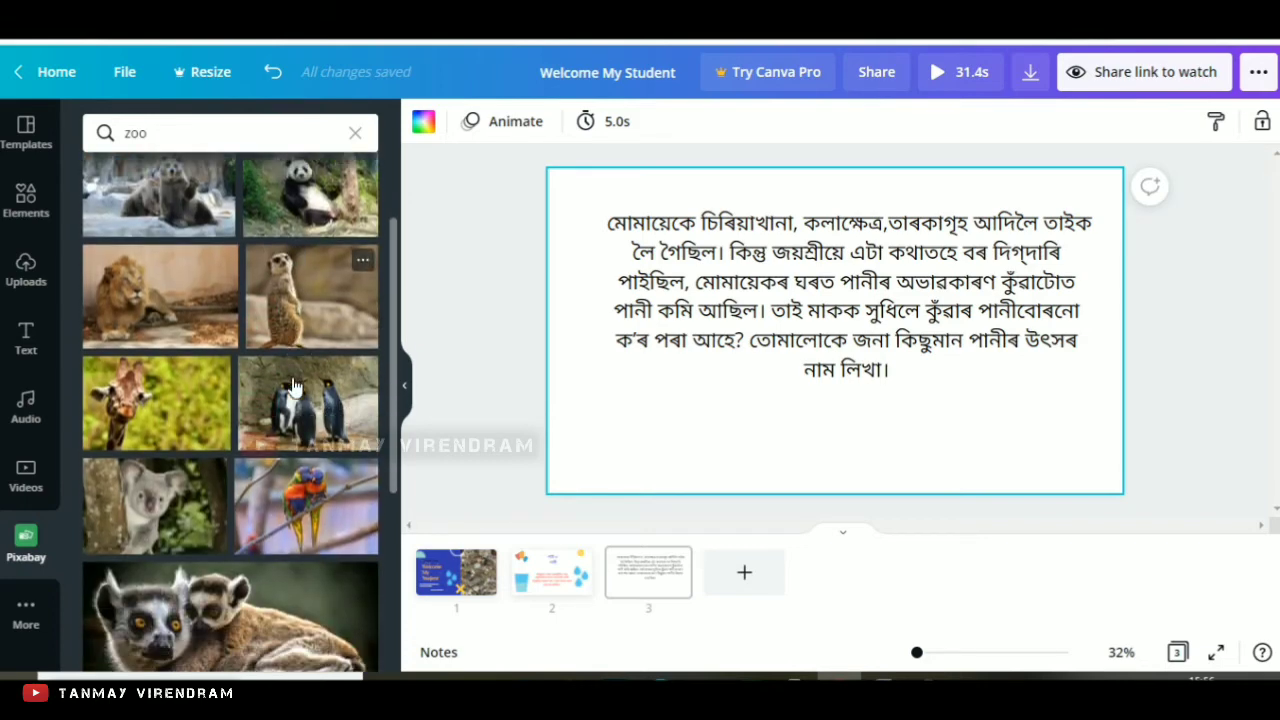
{"action": "left_click", "coordinate": [305, 452]}
{"action": "left_click_drag", "start_coordinate": [761, 393], "coordinate": [624, 436]}
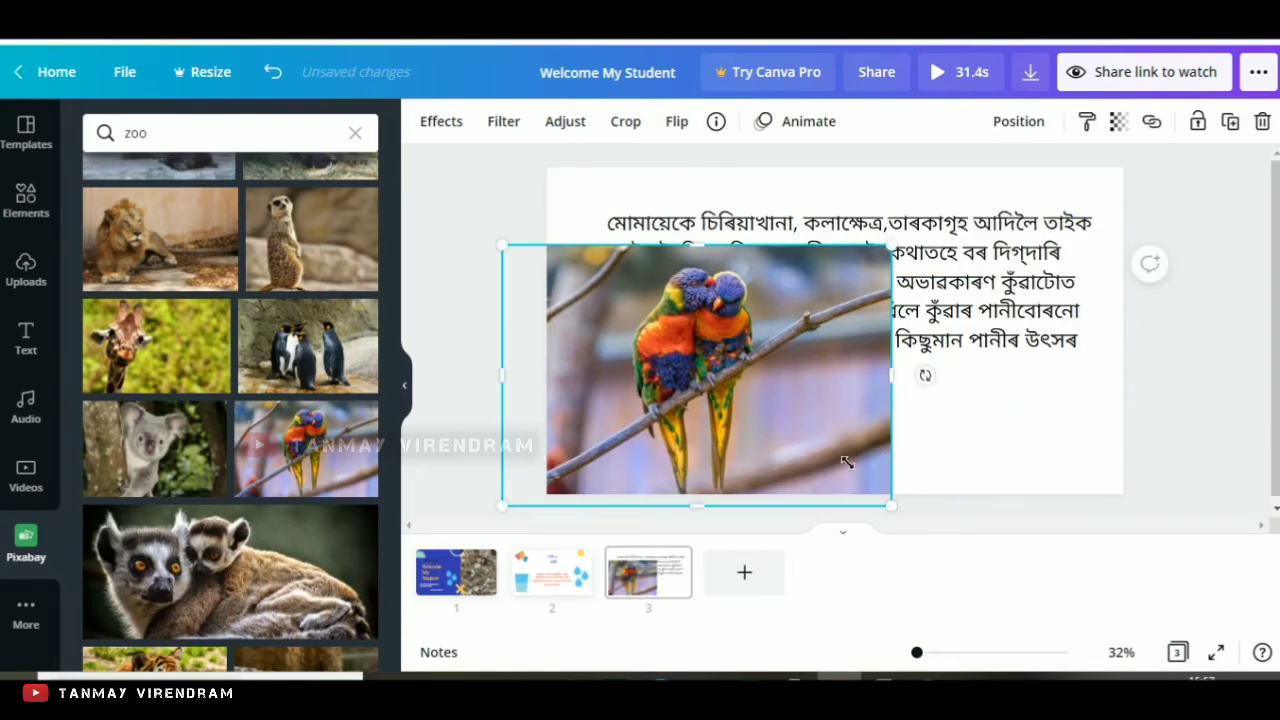
{"action": "left_click_drag", "start_coordinate": [846, 462], "coordinate": [674, 360]}
{"action": "left_click_drag", "start_coordinate": [600, 300], "coordinate": [642, 427]}
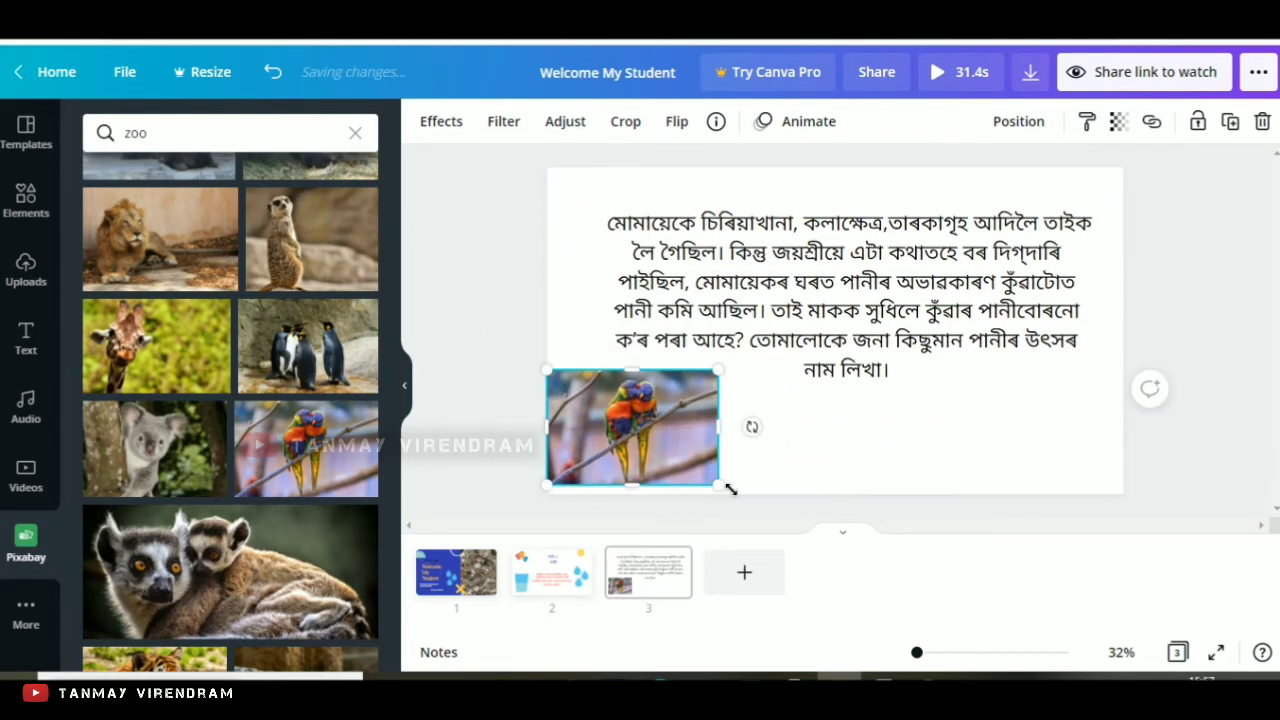
Step: Shrink the parrot photo on the third page and move it down into the page's lower-left corner
{"action": "left_click_drag", "start_coordinate": [709, 469], "coordinate": [679, 448]}
{"action": "left_click_drag", "start_coordinate": [610, 425], "coordinate": [610, 466]}
{"action": "left_click", "coordinate": [751, 466]}
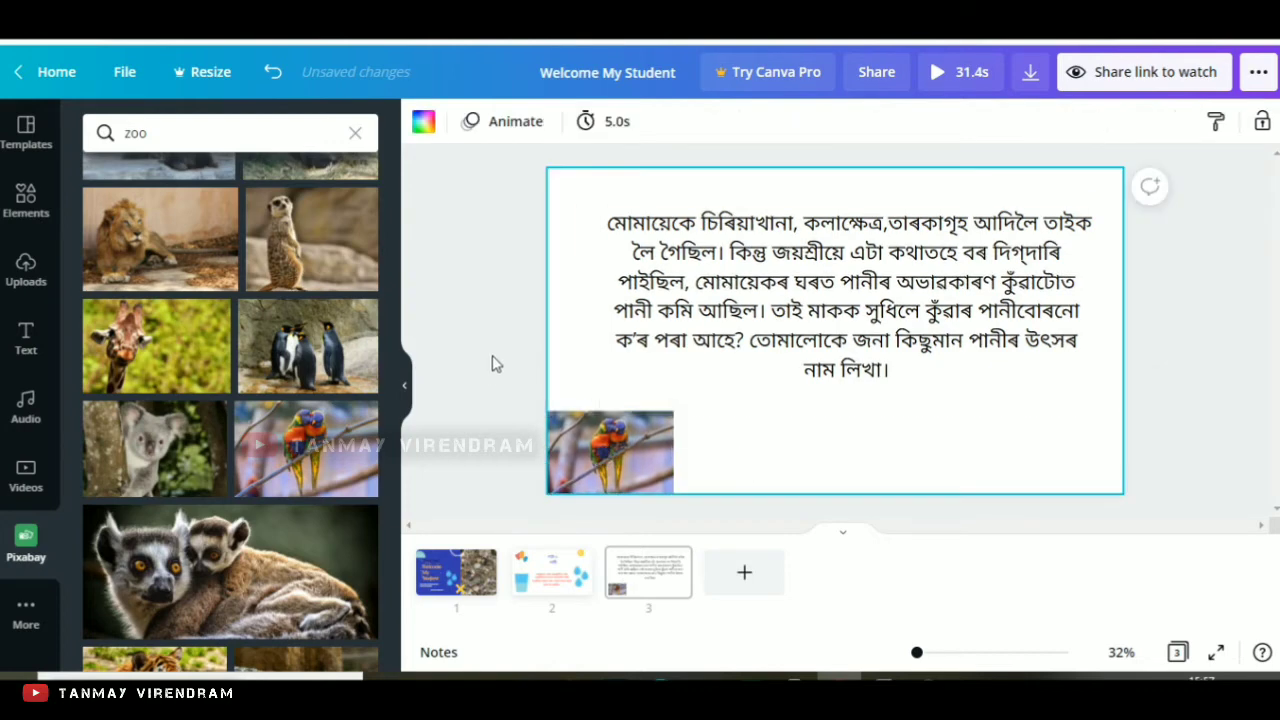
Step: Browse more of the Pixabay zoo images, and clear the search term
{"action": "scroll", "coordinate": [265, 447], "scroll_direction": "down", "scroll_amount": 4}
{"action": "scroll", "coordinate": [248, 466], "scroll_direction": "down", "scroll_amount": 3}
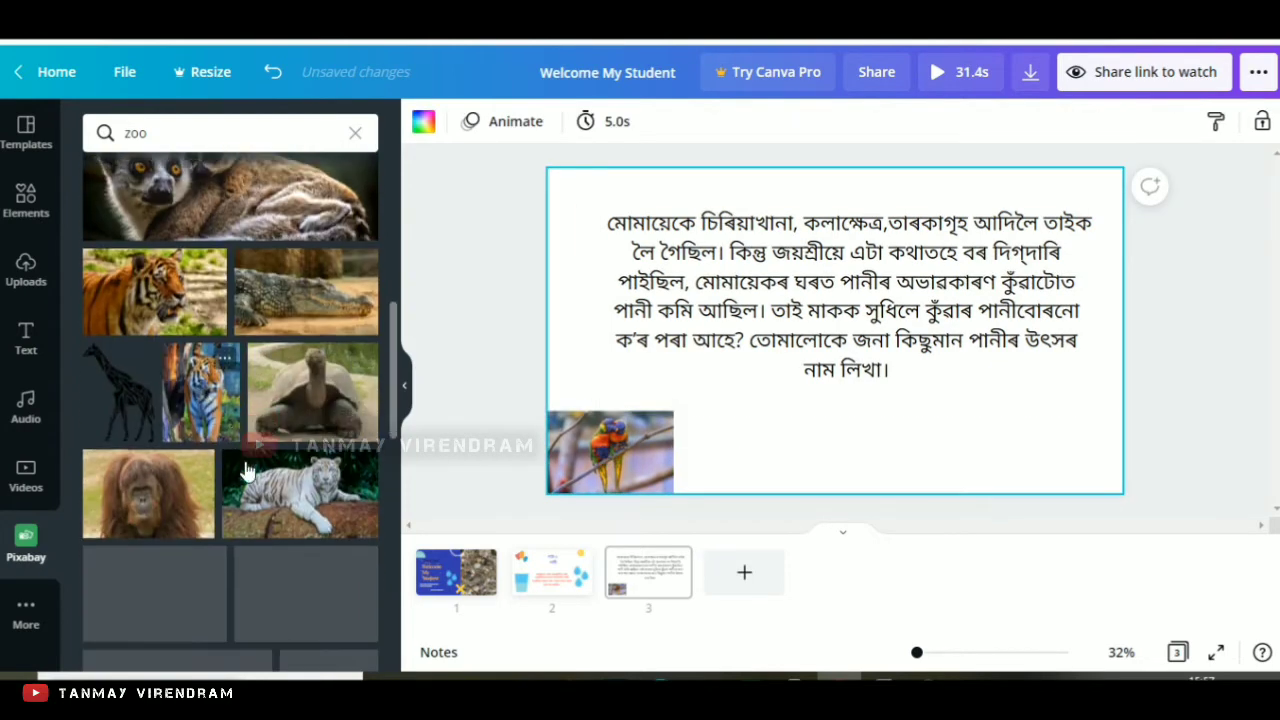
{"action": "scroll", "coordinate": [247, 463], "scroll_direction": "up", "scroll_amount": 8}
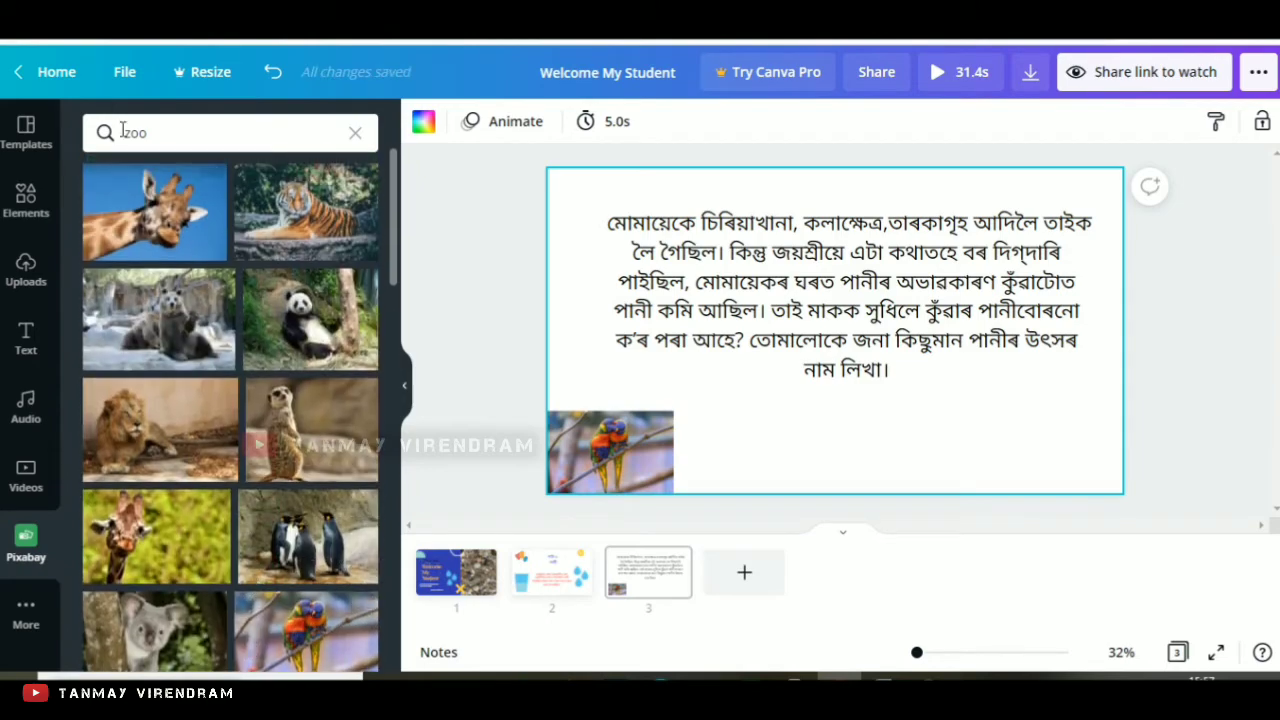
{"action": "left_click", "coordinate": [173, 140]}
{"action": "key", "text": "BackSpace"}
{"action": "key", "text": "BackSpace"}
{"action": "key", "text": "BackSpace"}
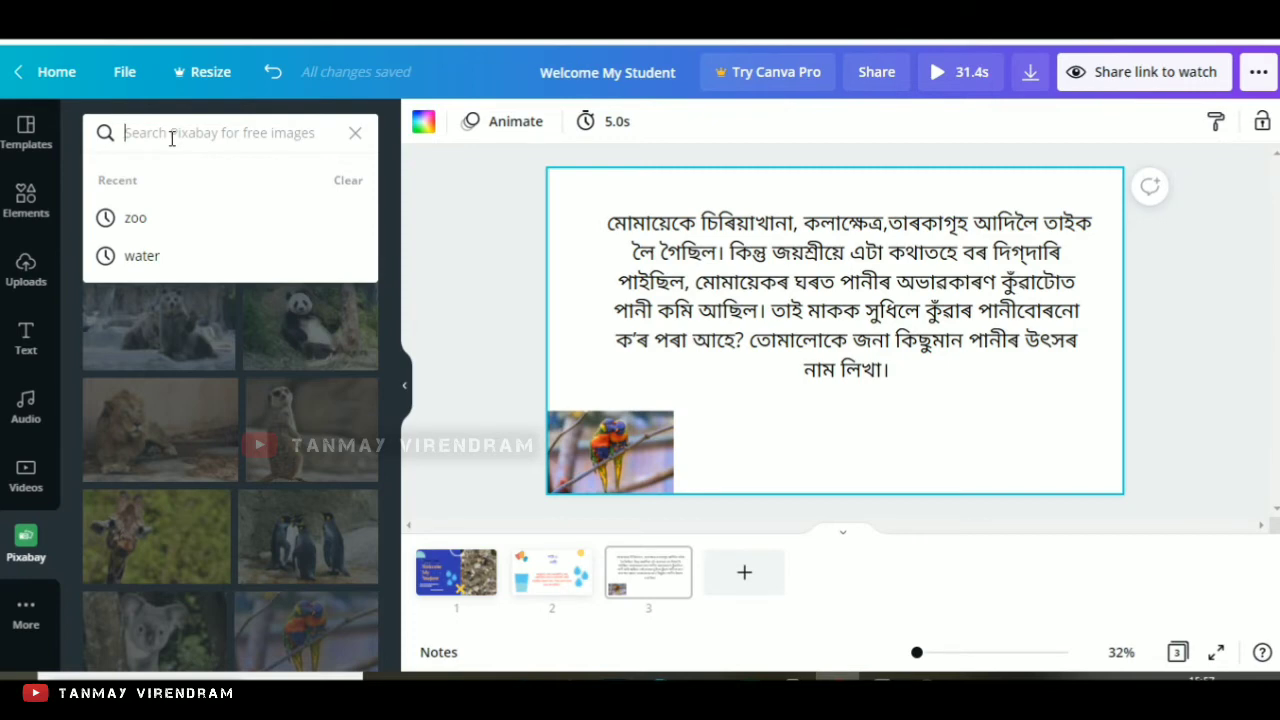
{"action": "left_click", "coordinate": [355, 133]}
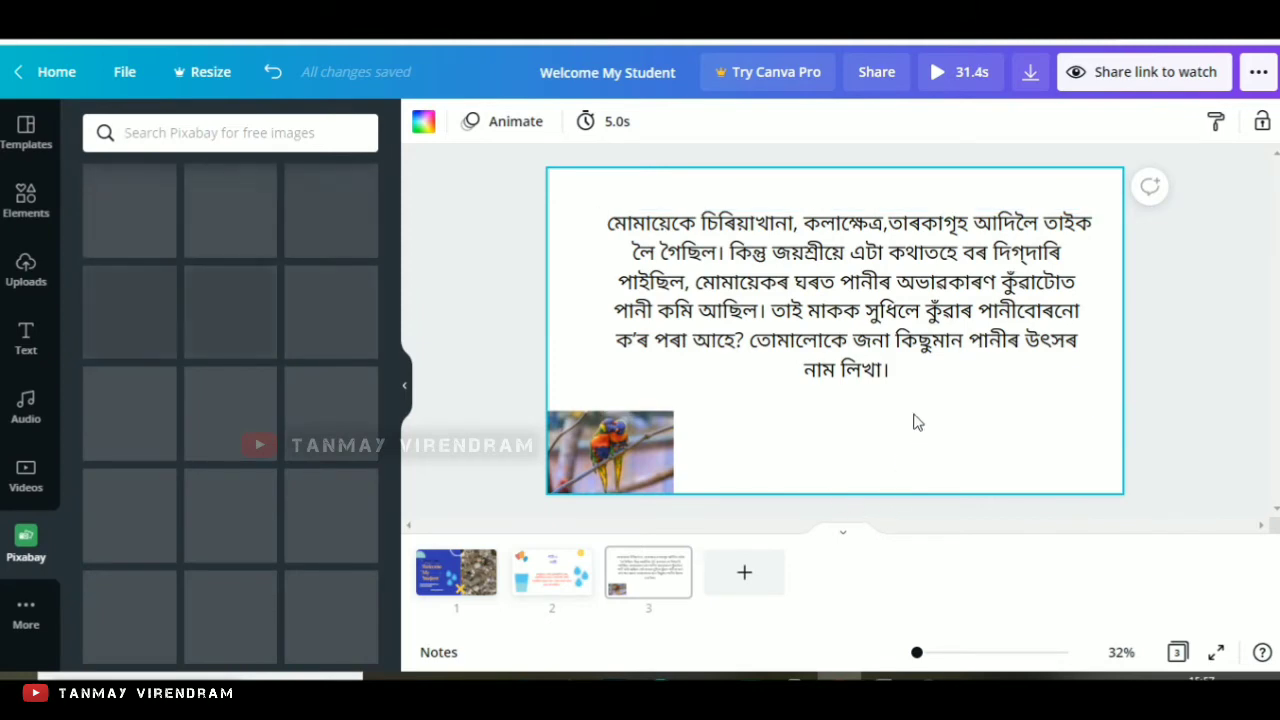
Step: Separate the last sentence, starting "তোমালোকে জনা", from the third page's paragraph with a blank line
{"action": "left_click", "coordinate": [749, 343]}
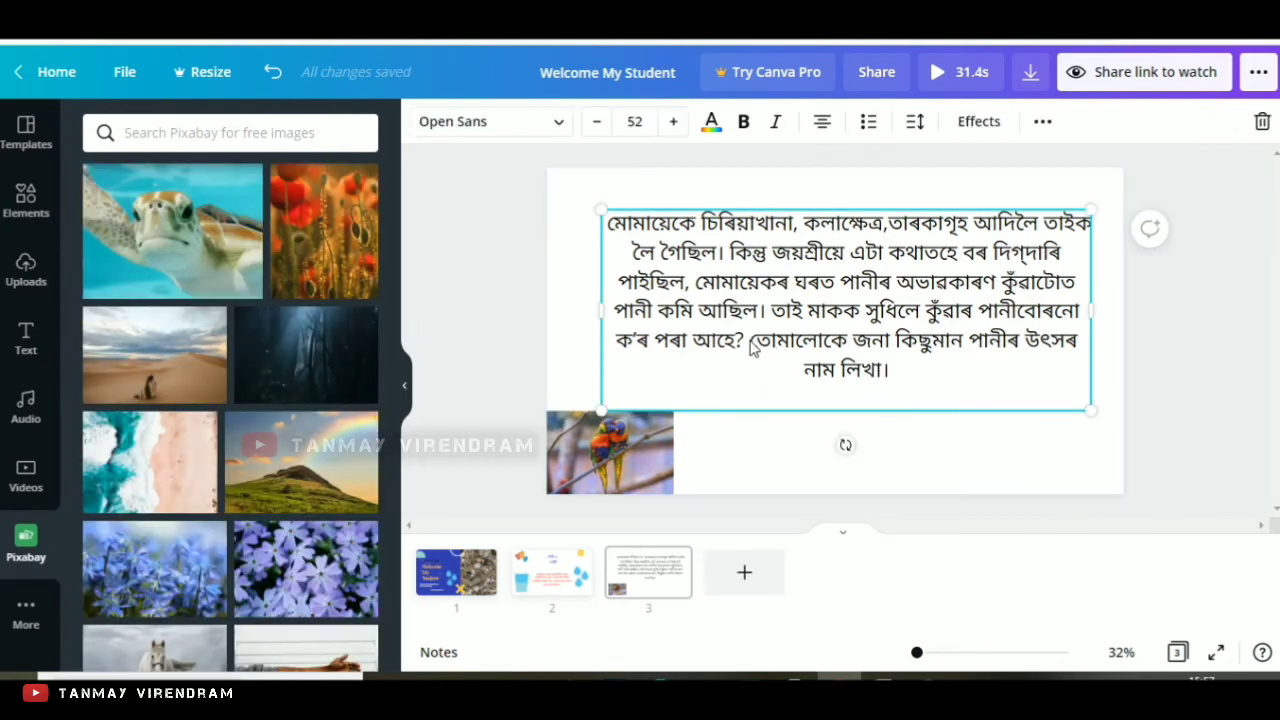
{"action": "key", "text": "Return"}
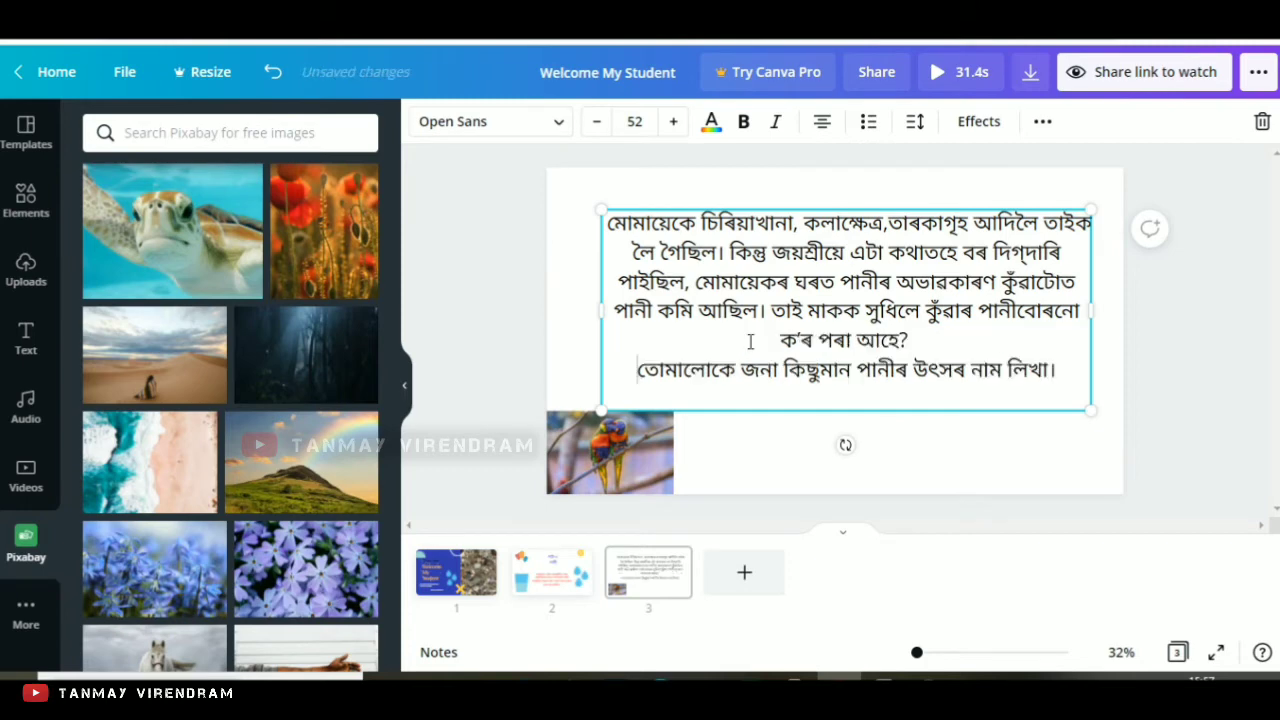
{"action": "key", "text": "Return"}
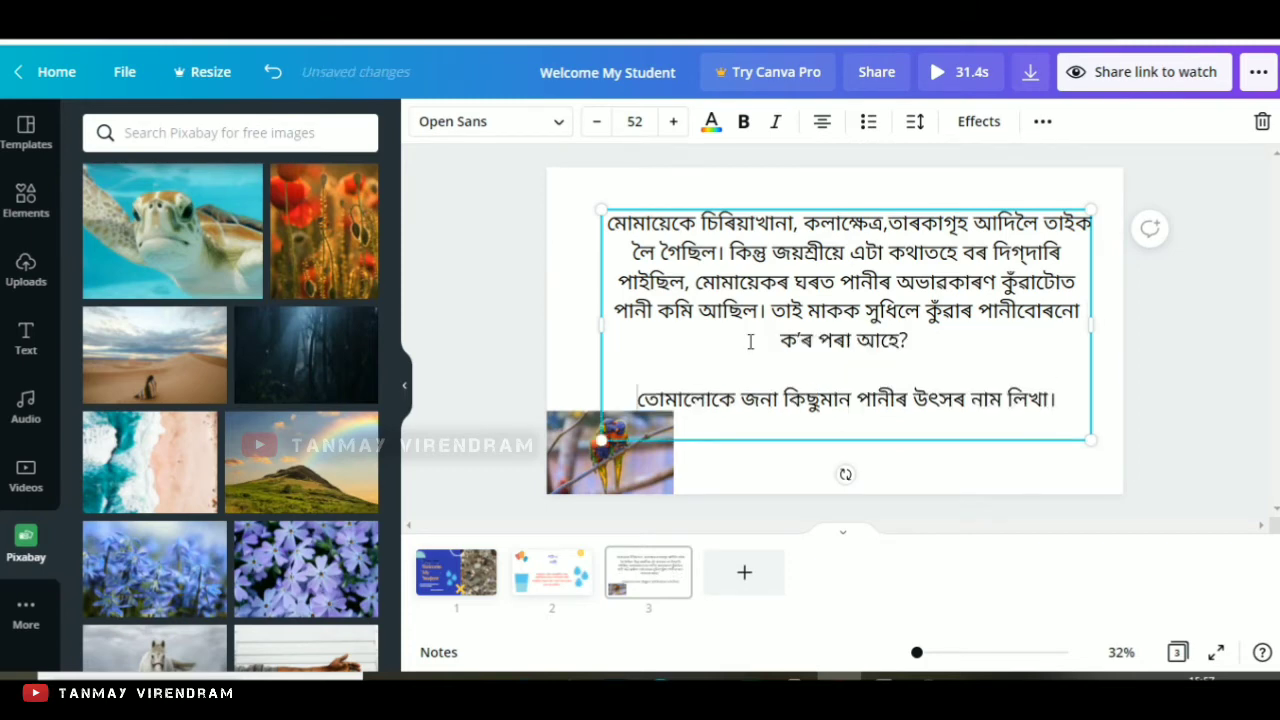
{"action": "left_click", "coordinate": [942, 468]}
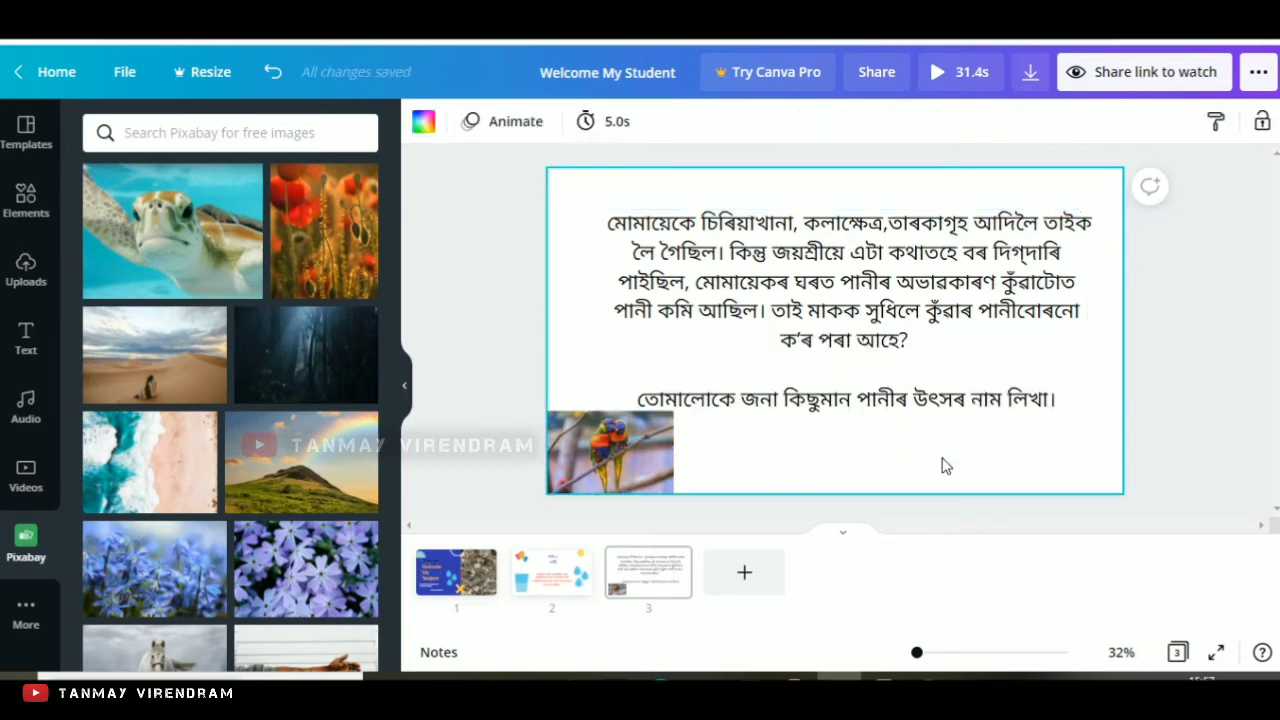
Step: Shrink the parrot photo further within the page's lower-left corner so it clears the last line of text
{"action": "left_click", "coordinate": [655, 455]}
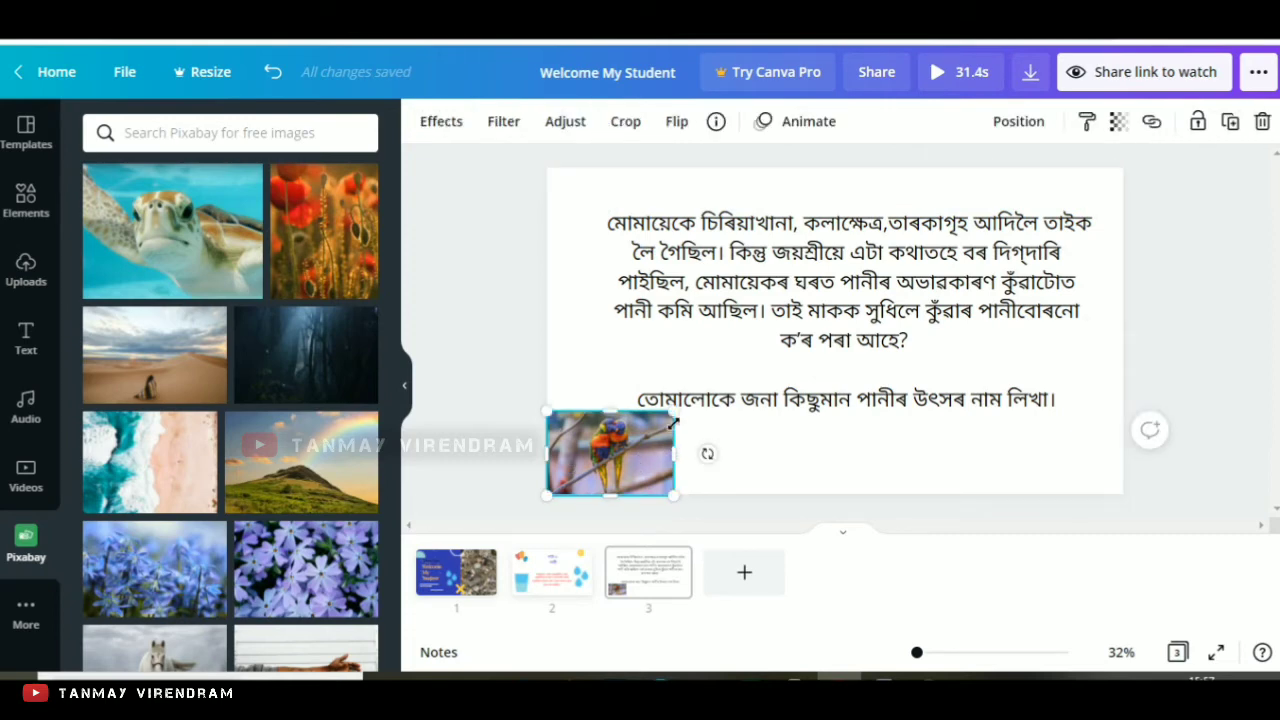
{"action": "left_click_drag", "start_coordinate": [672, 410], "coordinate": [656, 424]}
{"action": "left_click", "coordinate": [846, 436]}
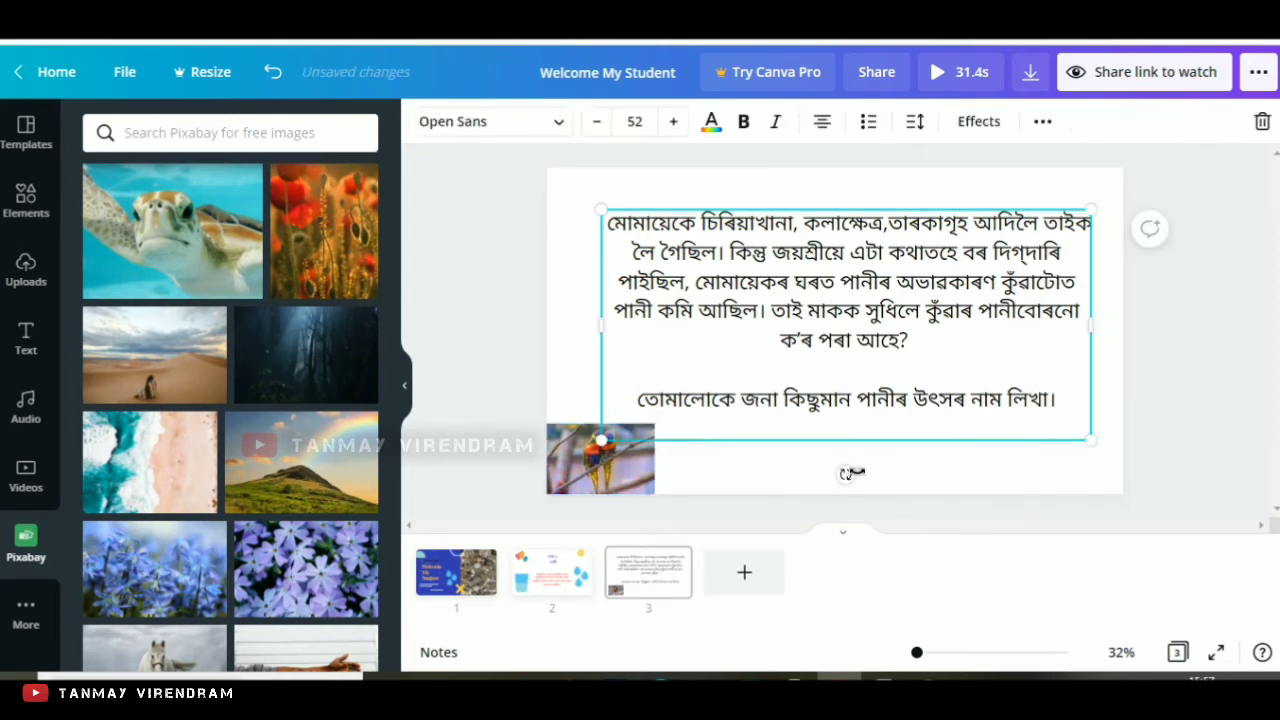
{"action": "left_click", "coordinate": [908, 463]}
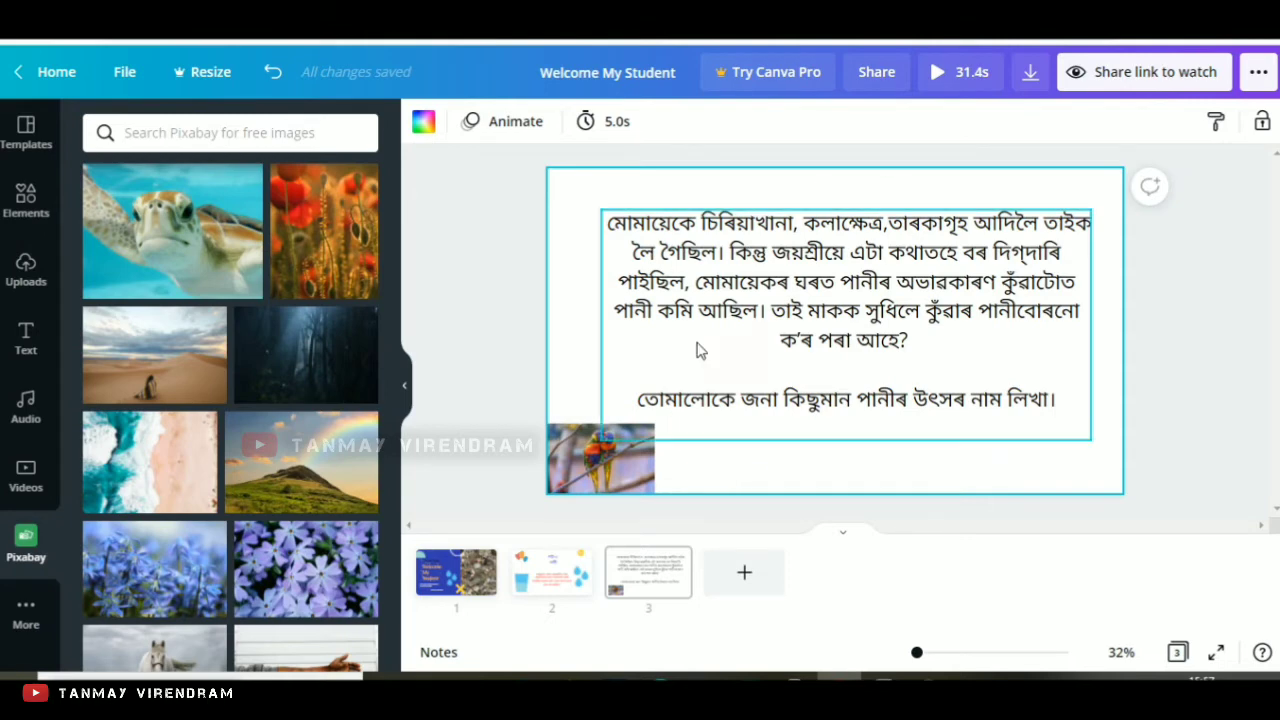
Step: Try dark blue as the text color of the third page's paragraph, and set it back to black
{"action": "left_click", "coordinate": [765, 300]}
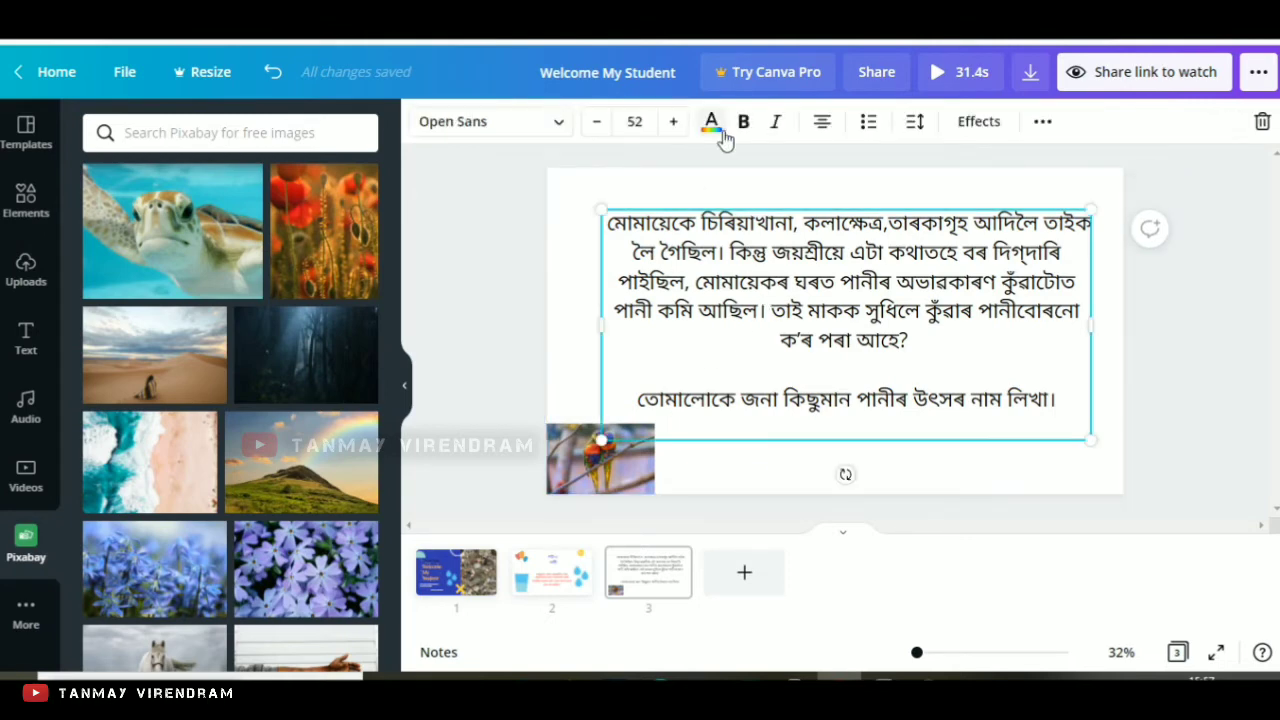
{"action": "left_click", "coordinate": [711, 121]}
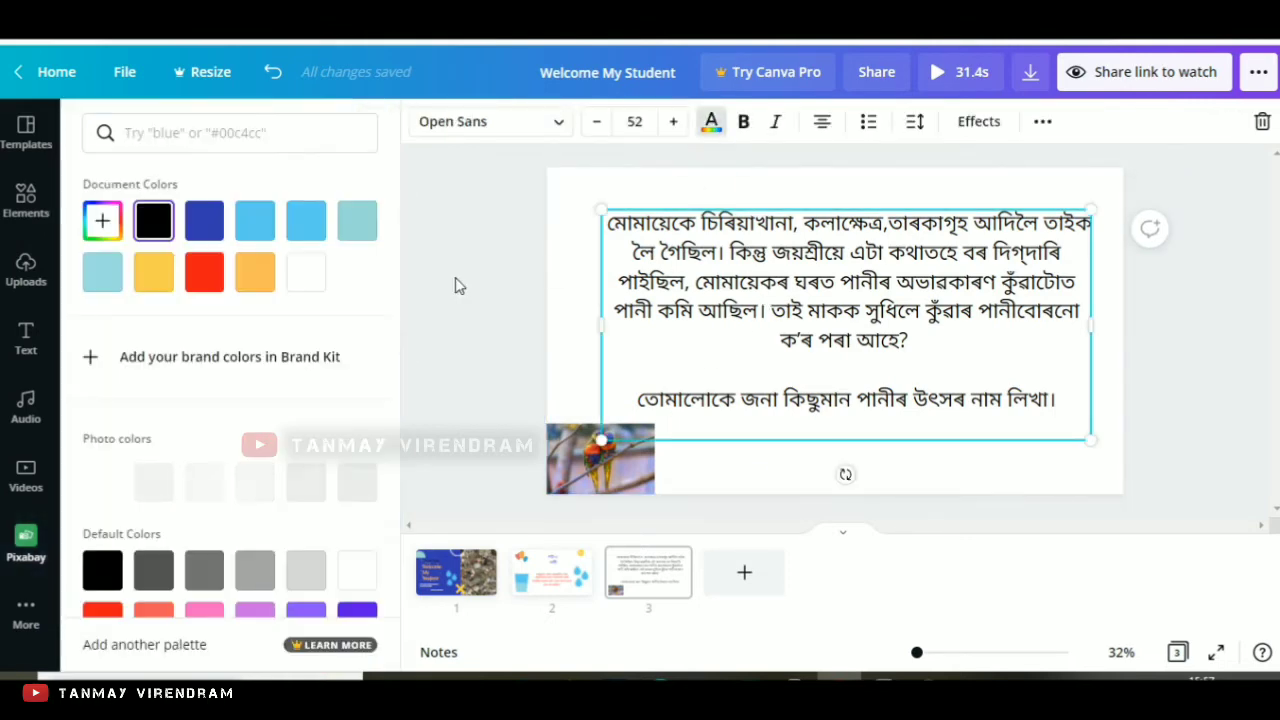
{"action": "left_click", "coordinate": [205, 222]}
{"action": "left_click", "coordinate": [255, 221]}
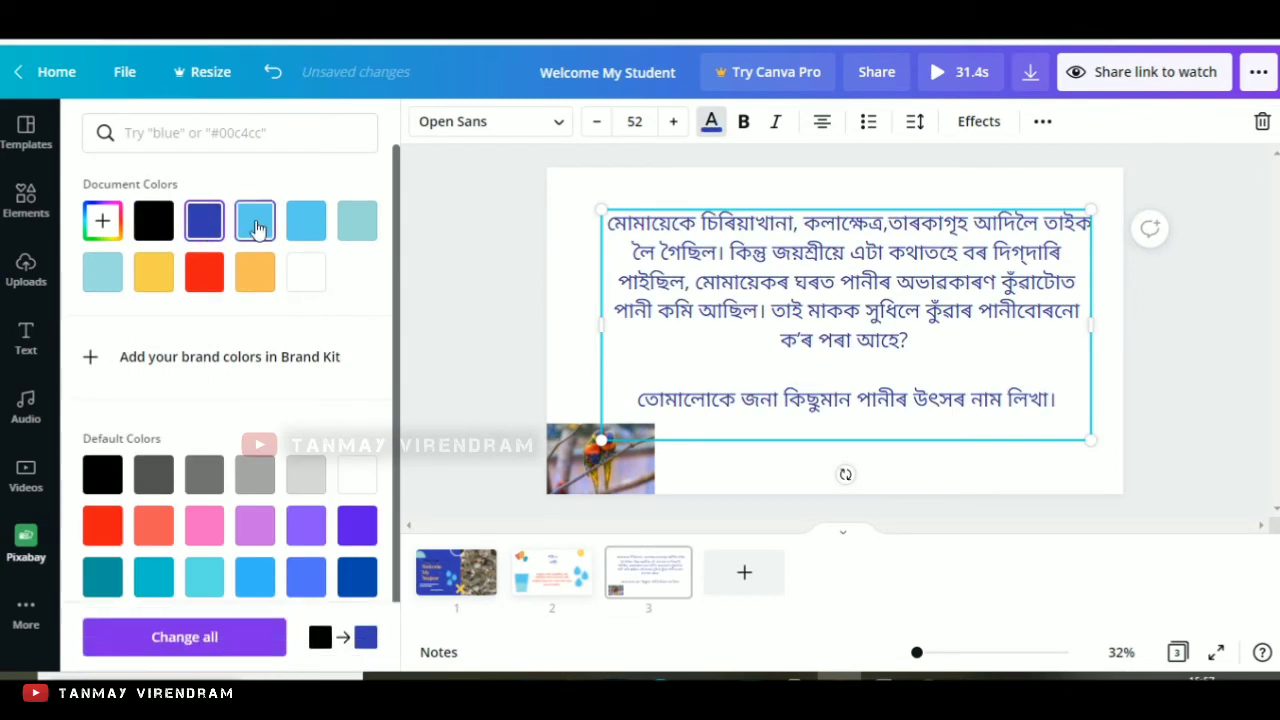
{"action": "left_click", "coordinate": [155, 221]}
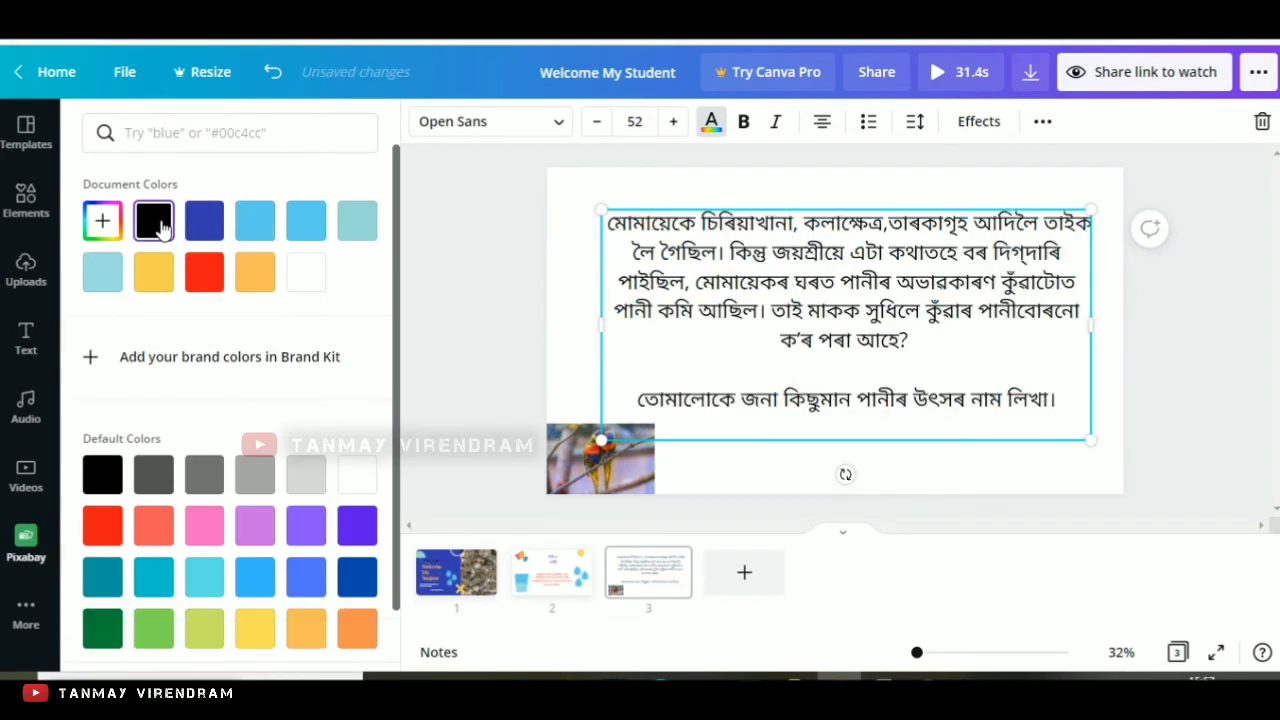
Step: Add the orange wooden signpost graphic to page 3, enlarge it slightly and move it toward the page's left edge
{"action": "left_click", "coordinate": [598, 202]}
{"action": "left_click", "coordinate": [688, 193]}
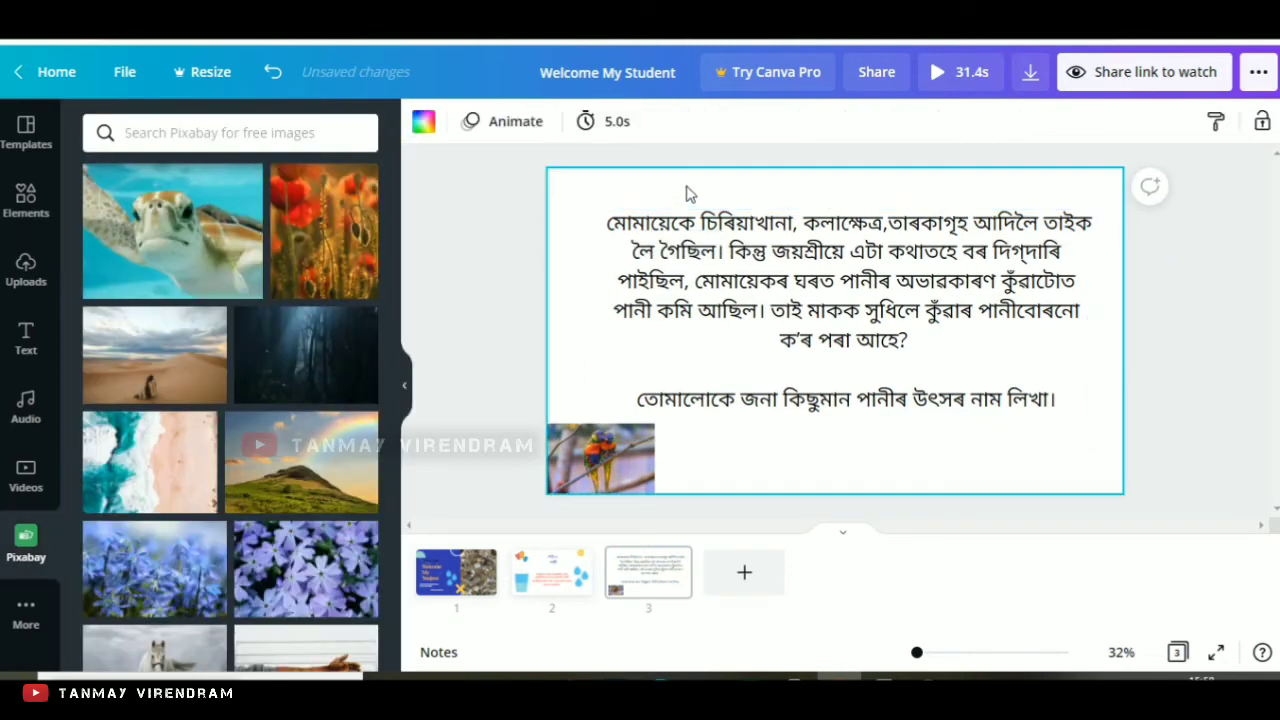
{"action": "left_click", "coordinate": [24, 200]}
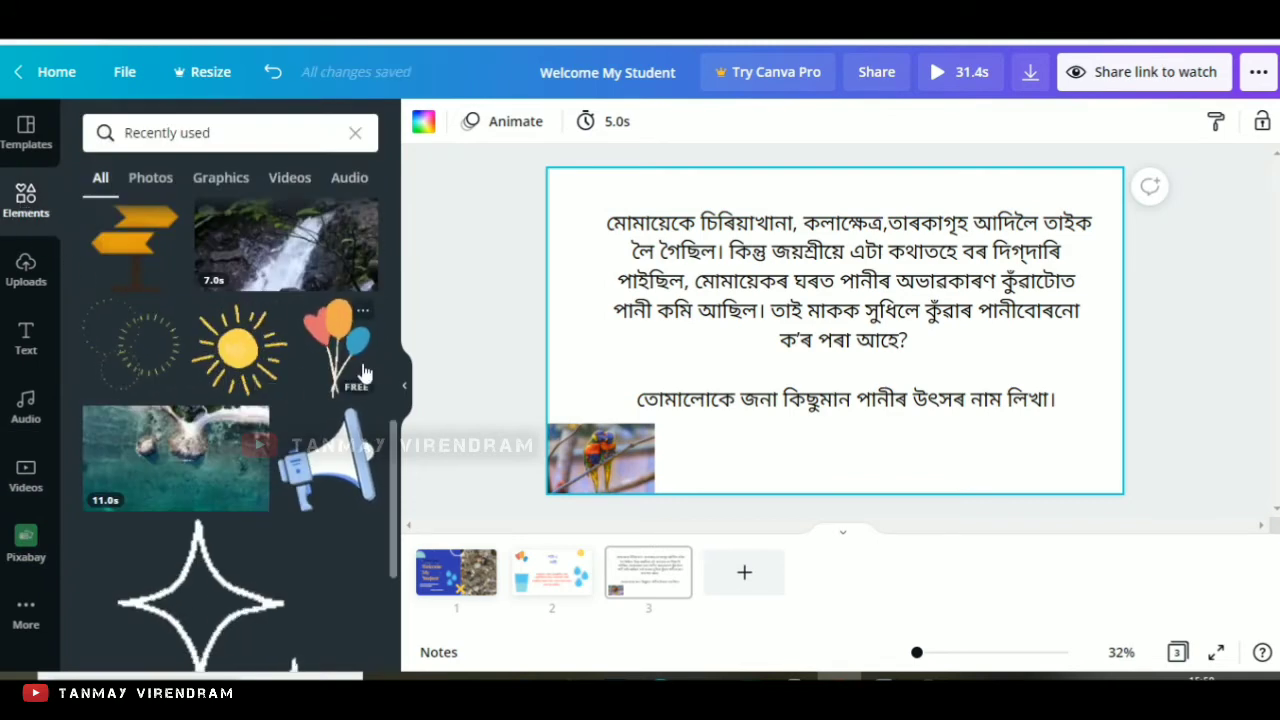
{"action": "left_click", "coordinate": [204, 182]}
{"action": "left_click", "coordinate": [120, 515]}
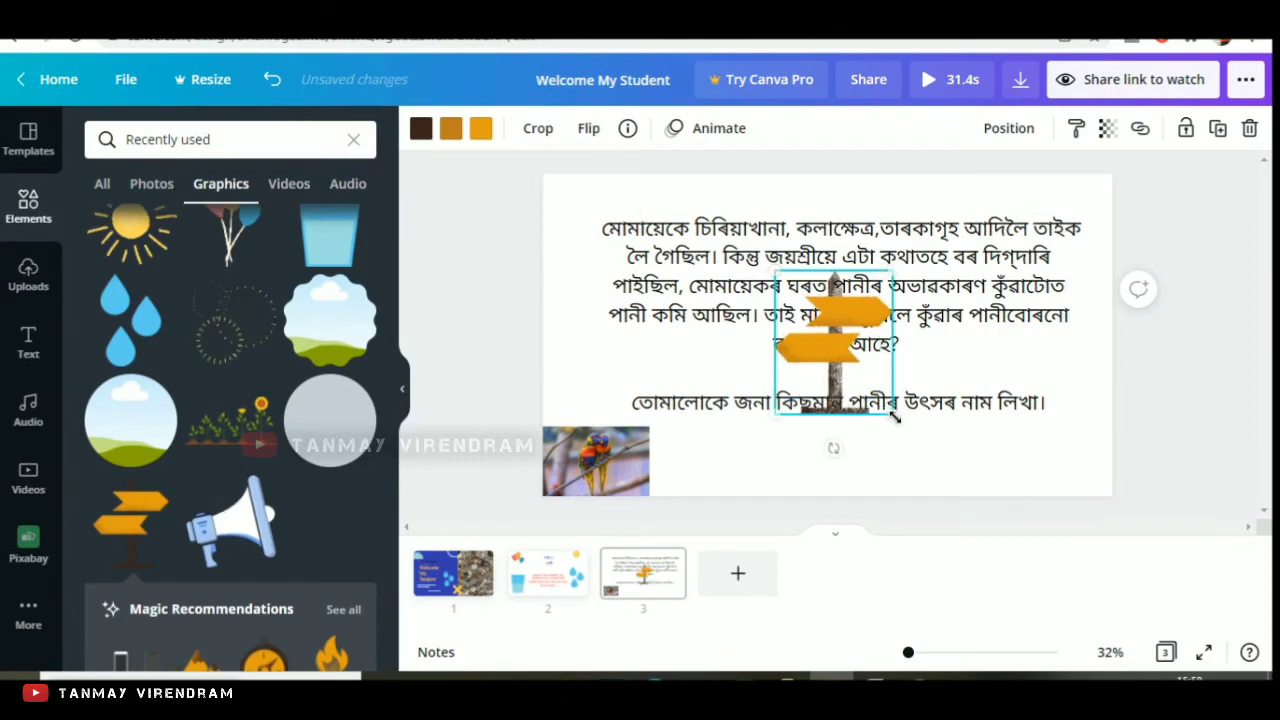
{"action": "left_click_drag", "start_coordinate": [895, 418], "coordinate": [915, 445]}
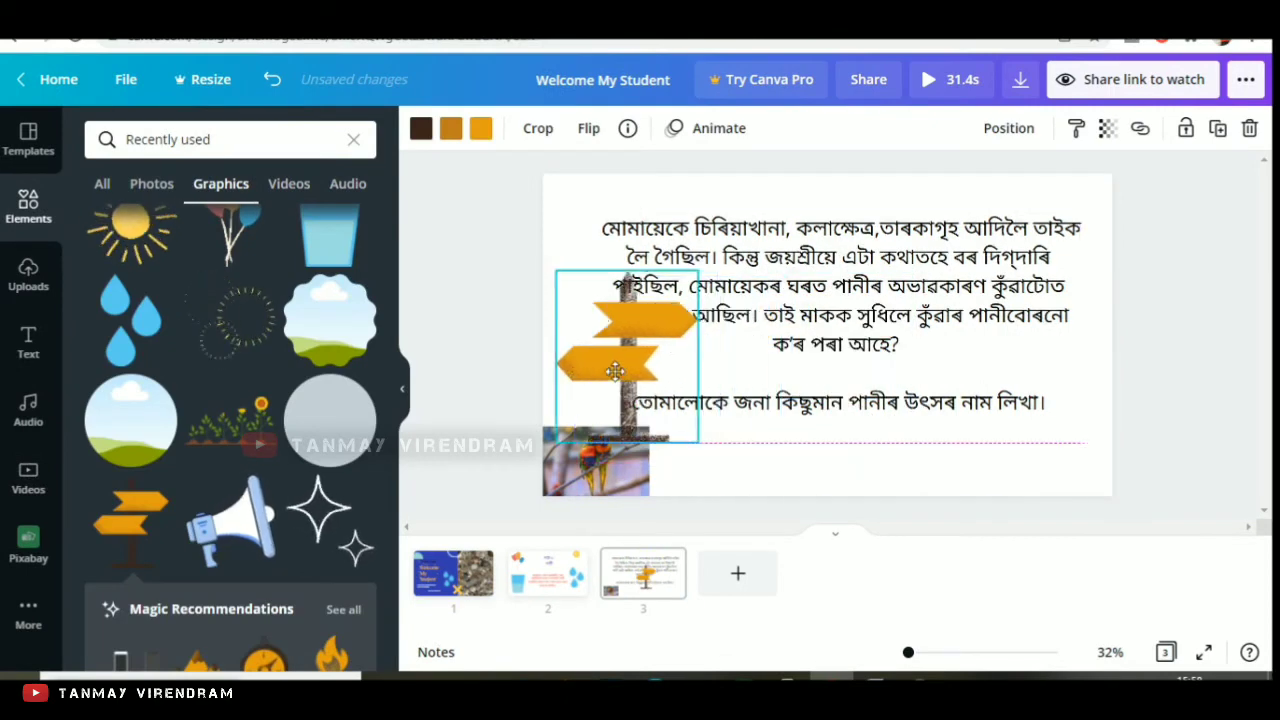
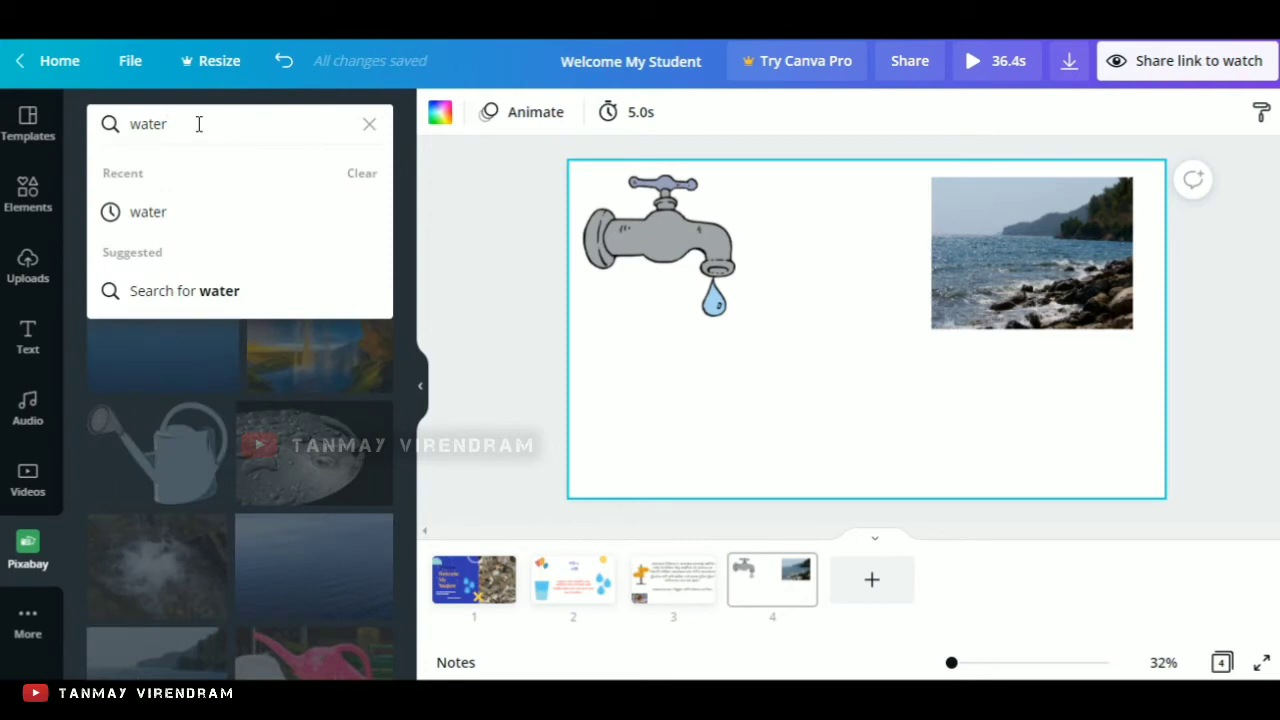
Step: Search Pixabay for "river" images instead of "water"
{"action": "key", "text": "BackSpace"}
{"action": "type", "text": "riv"}
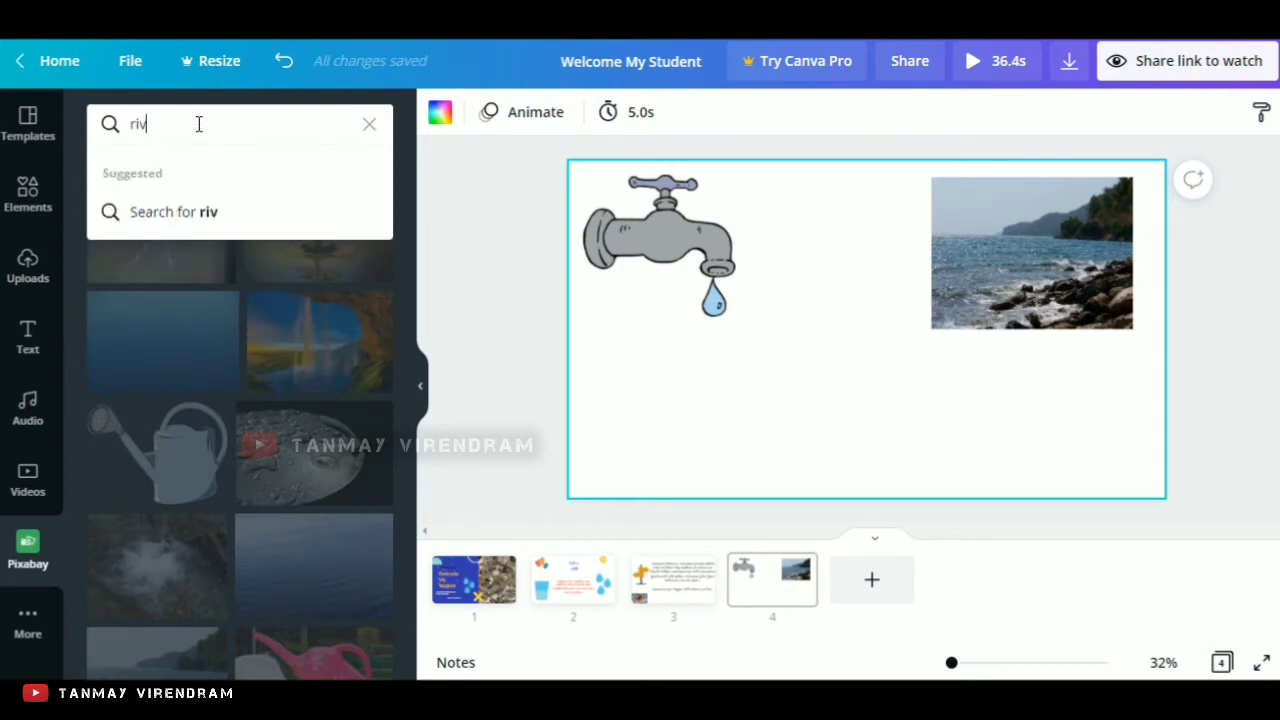
{"action": "type", "text": "er"}
{"action": "key", "text": "Return"}
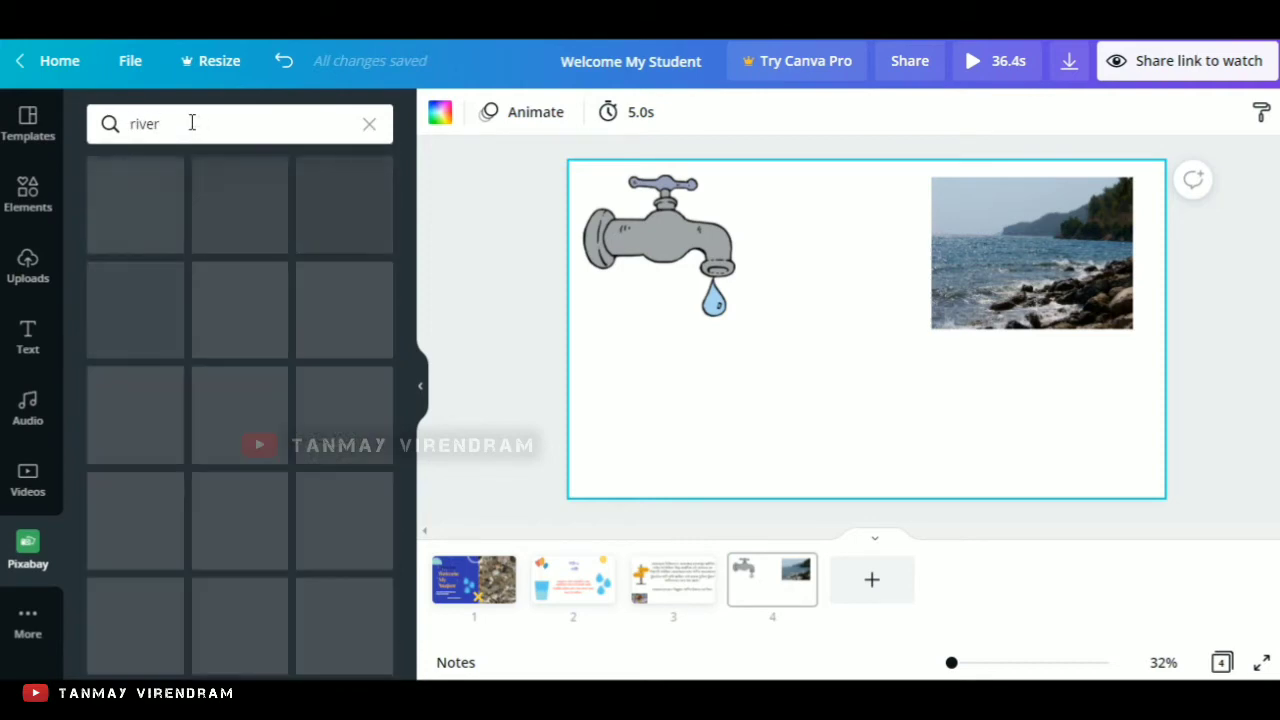
Step: Add the forest river photo to page 4, shrink it and place it below the tap
{"action": "left_click", "coordinate": [172, 231]}
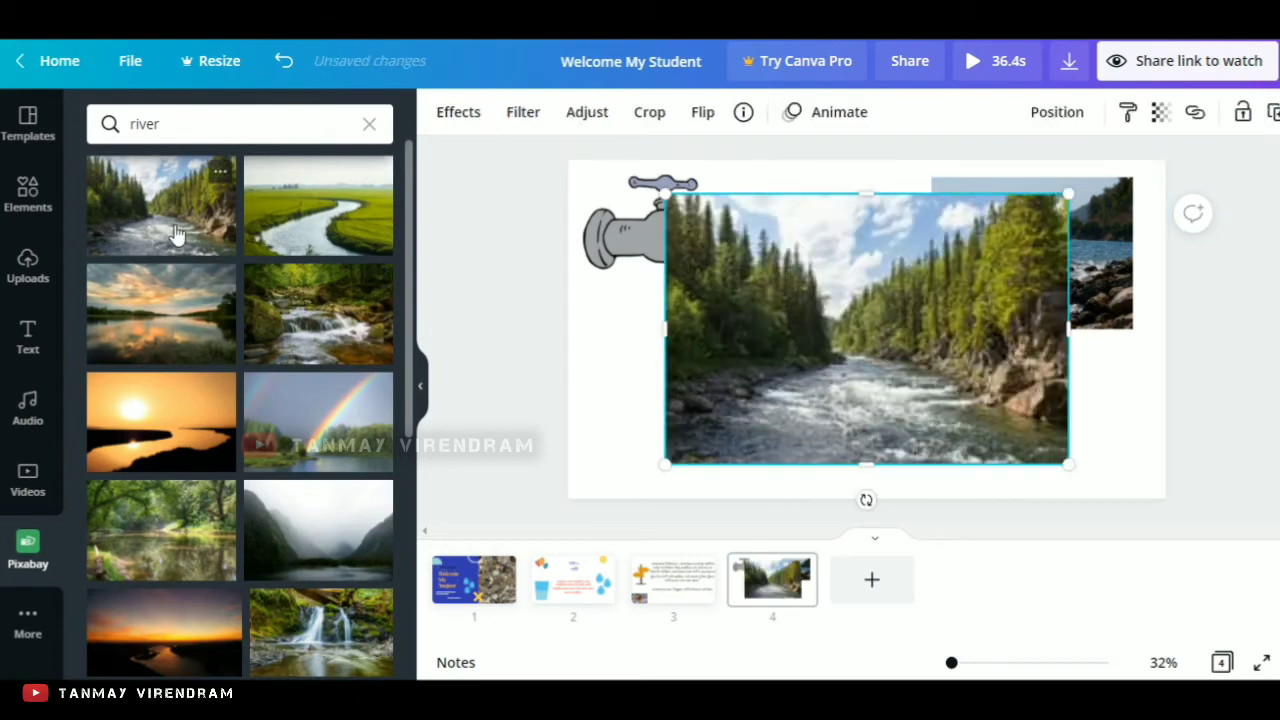
{"action": "left_click_drag", "start_coordinate": [1066, 466], "coordinate": [946, 354]}
{"action": "left_click_drag", "start_coordinate": [860, 283], "coordinate": [840, 391]}
{"action": "left_click_drag", "start_coordinate": [850, 495], "coordinate": [810, 466]}
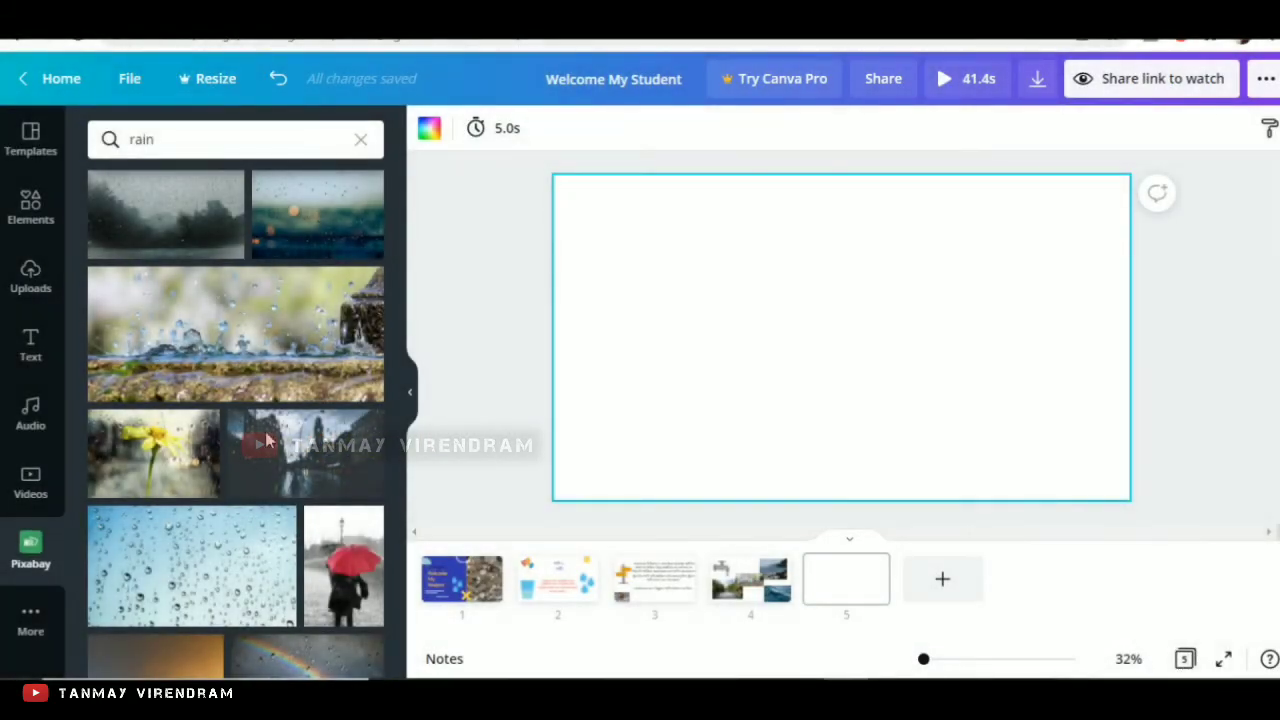
Step: Add a subheading to blank page 5 and replace its placeholder with the copied Assamese paragraph about water on Earth
{"action": "left_click", "coordinate": [30, 350]}
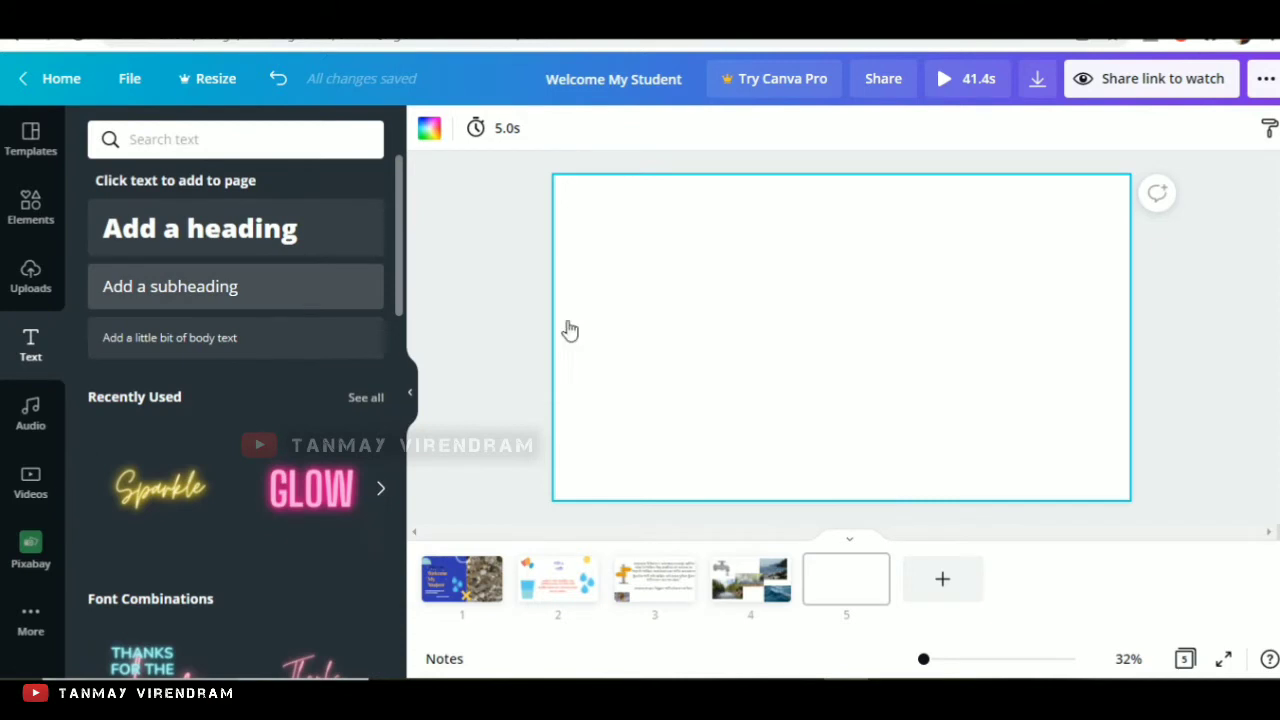
{"action": "left_click_drag", "start_coordinate": [570, 330], "coordinate": [745, 348]}
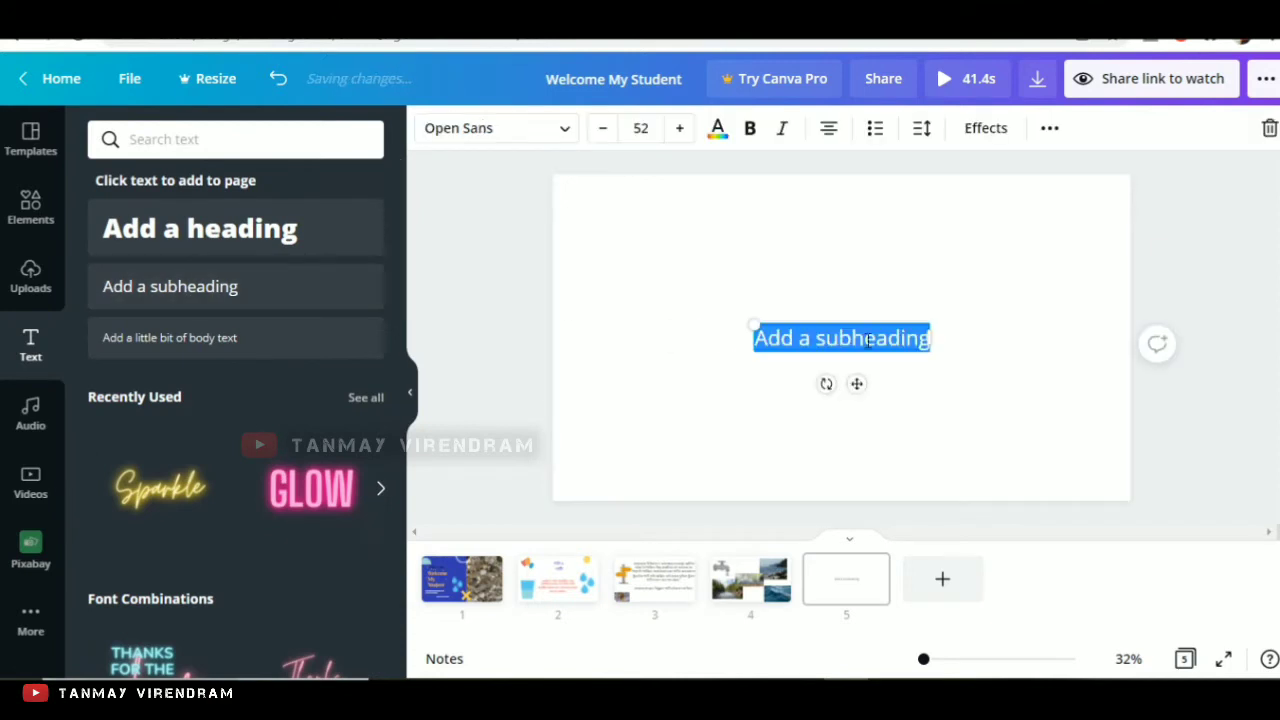
{"action": "key", "text": "ctrl+v"}
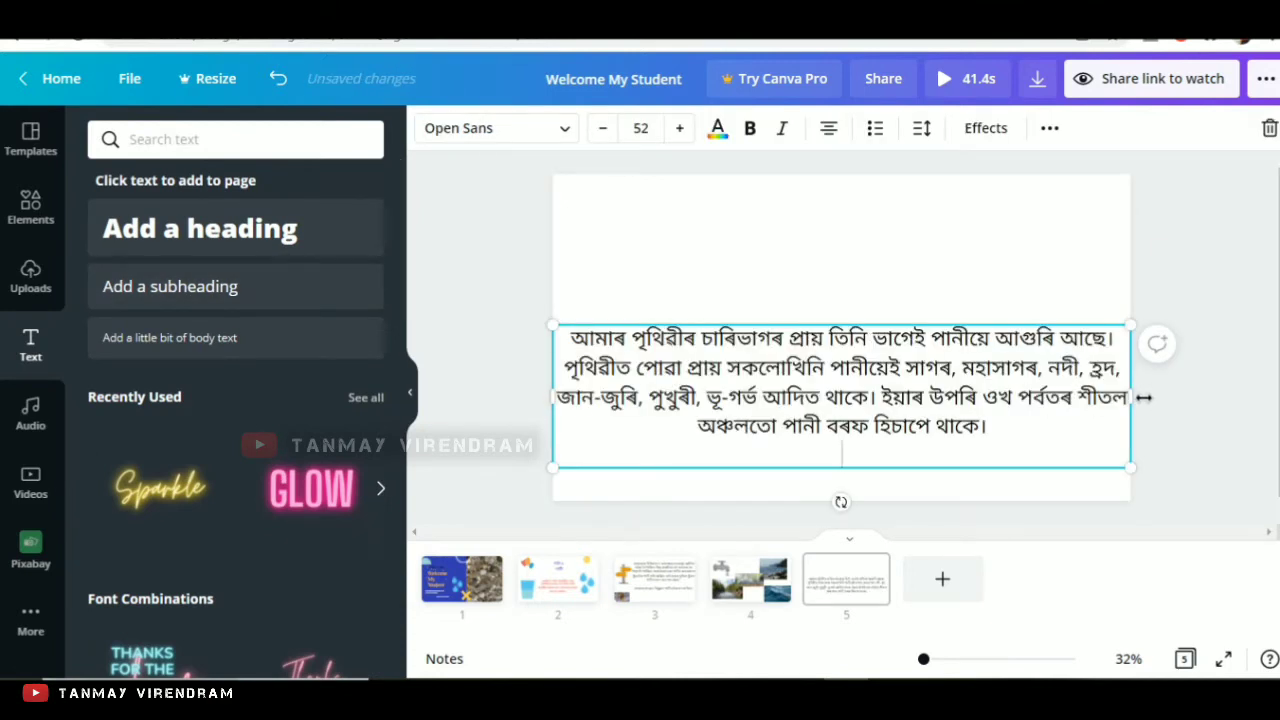
Step: Enlarge the pasted paragraph to font size 60.9, narrow its box to fit within the page and move it near the page's top edge
{"action": "left_click_drag", "start_coordinate": [1124, 397], "coordinate": [1003, 397]}
{"action": "left_click_drag", "start_coordinate": [773, 321], "coordinate": [829, 229]}
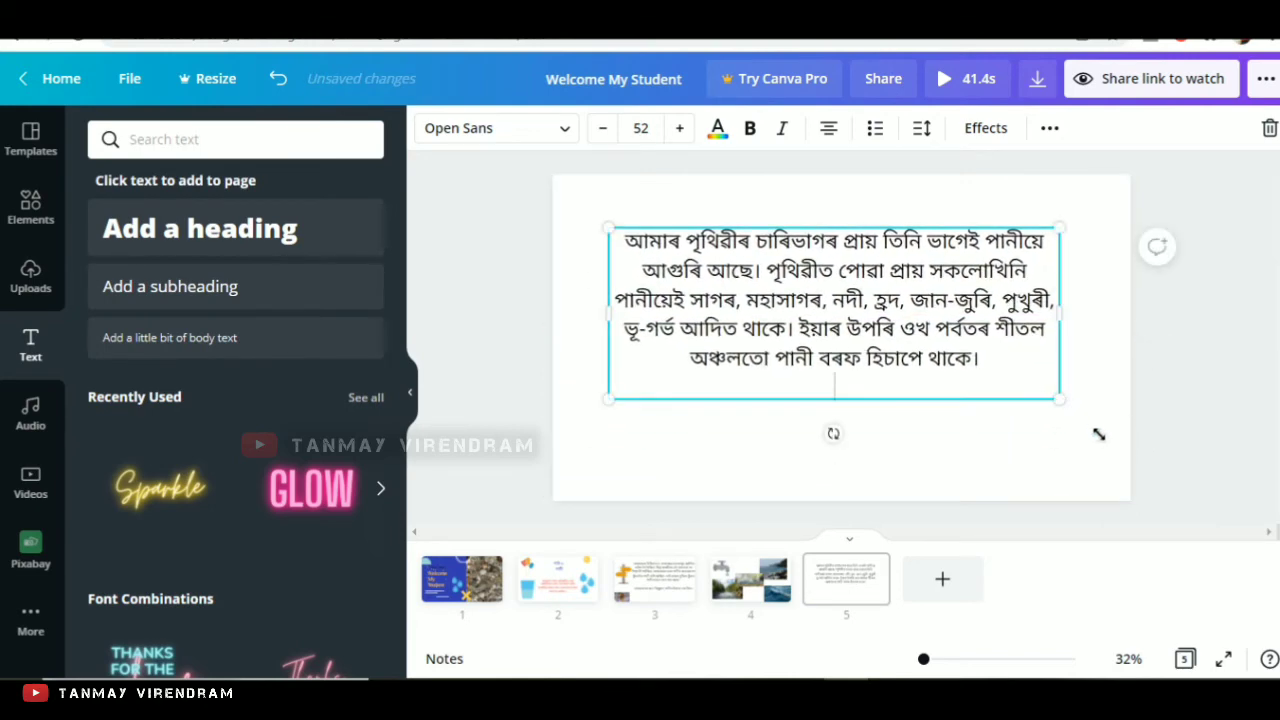
{"action": "left_click_drag", "start_coordinate": [1098, 434], "coordinate": [1126, 467]}
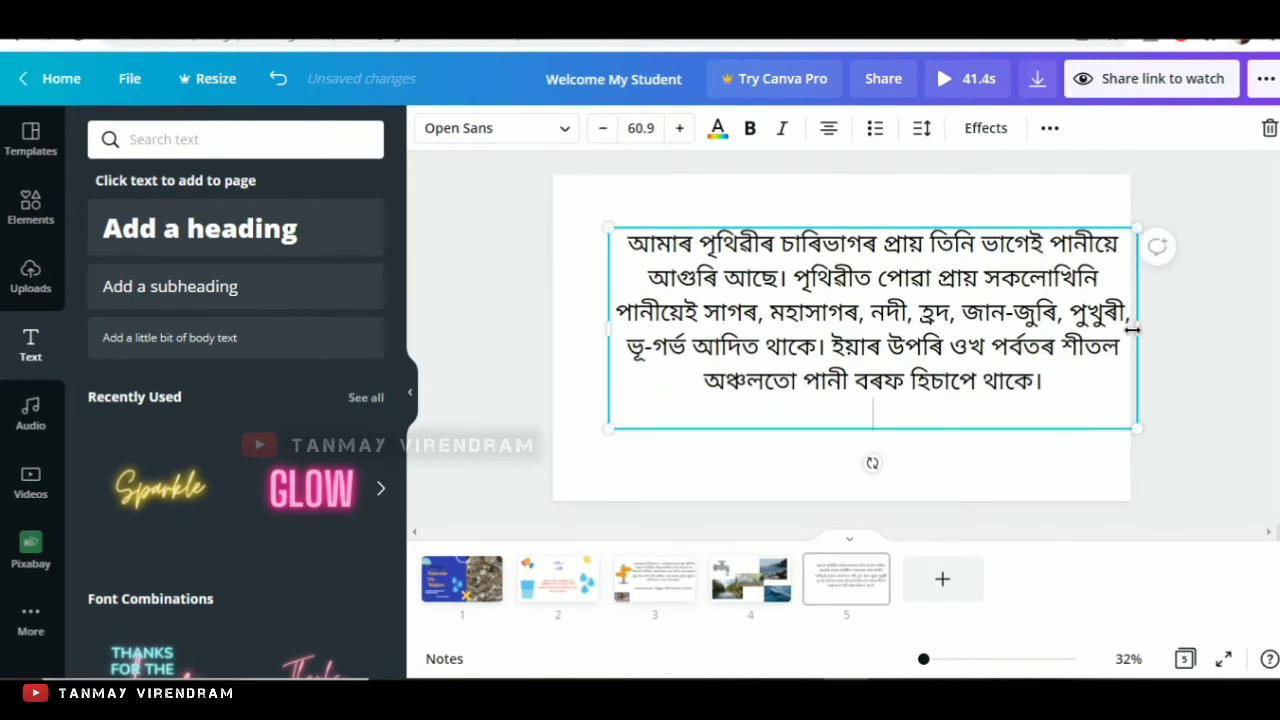
{"action": "left_click_drag", "start_coordinate": [1133, 329], "coordinate": [1093, 330]}
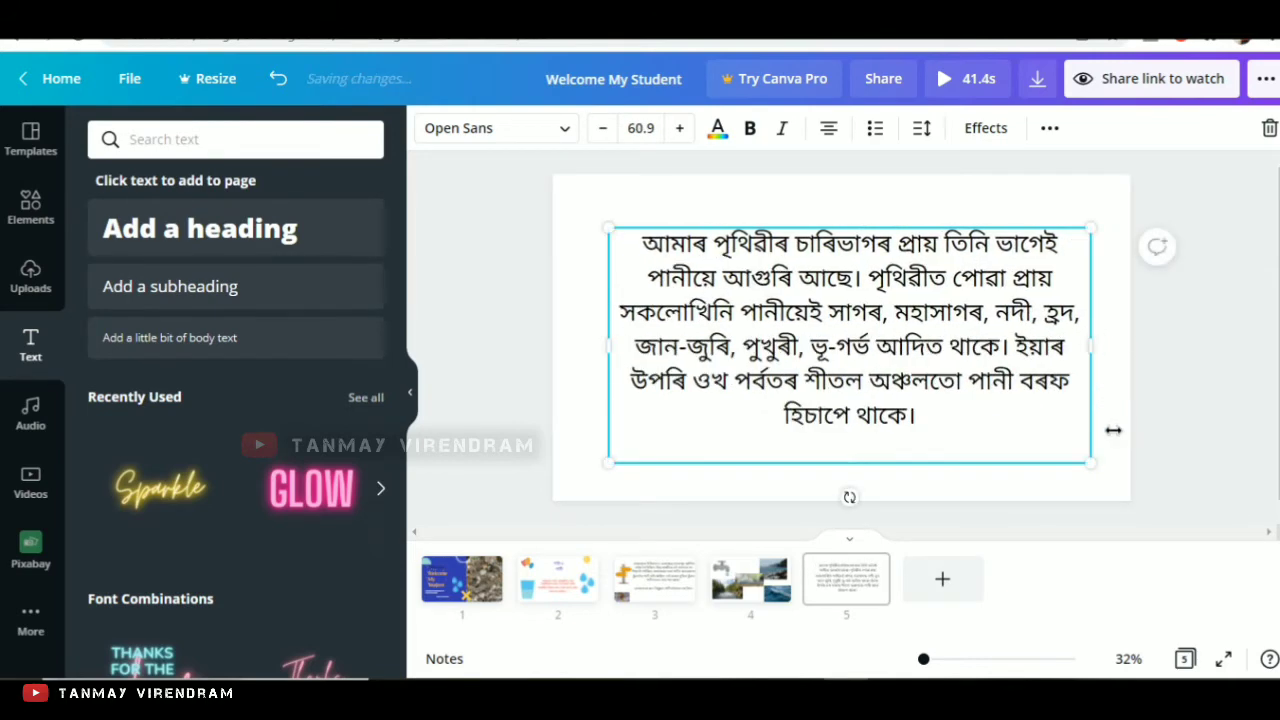
{"action": "left_click", "coordinate": [1036, 484]}
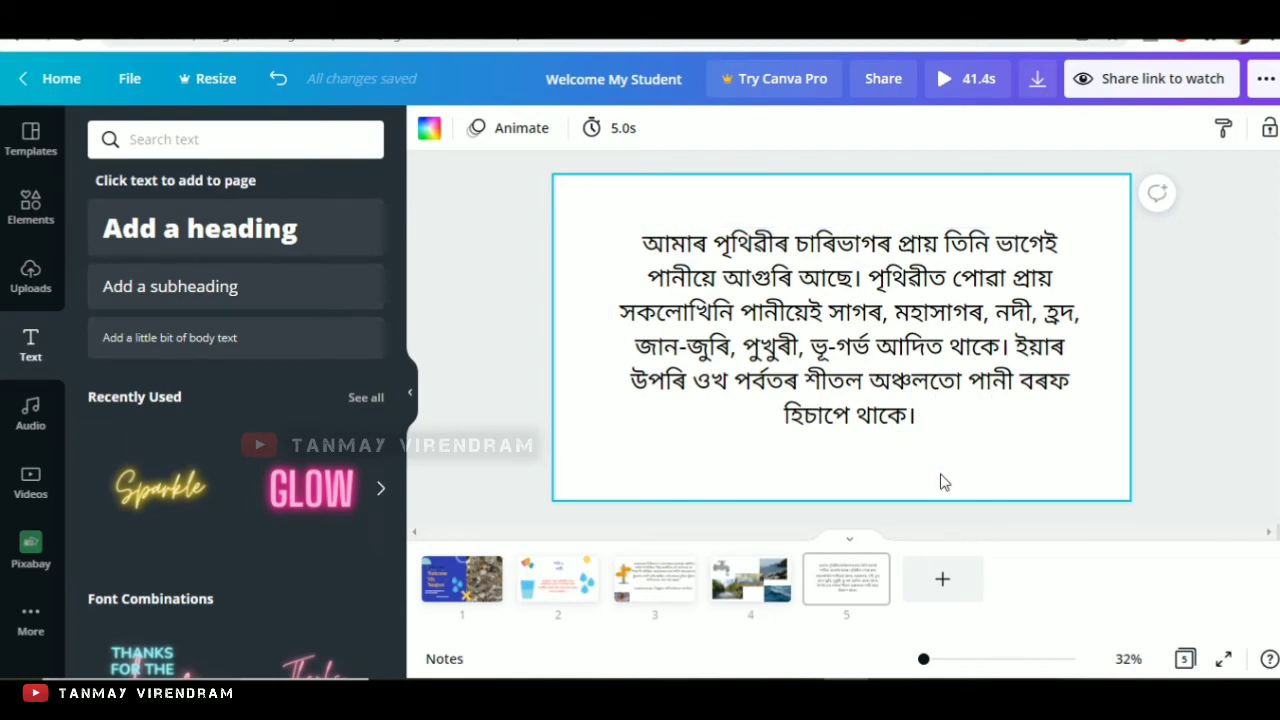
{"action": "left_click_drag", "start_coordinate": [876, 370], "coordinate": [874, 330]}
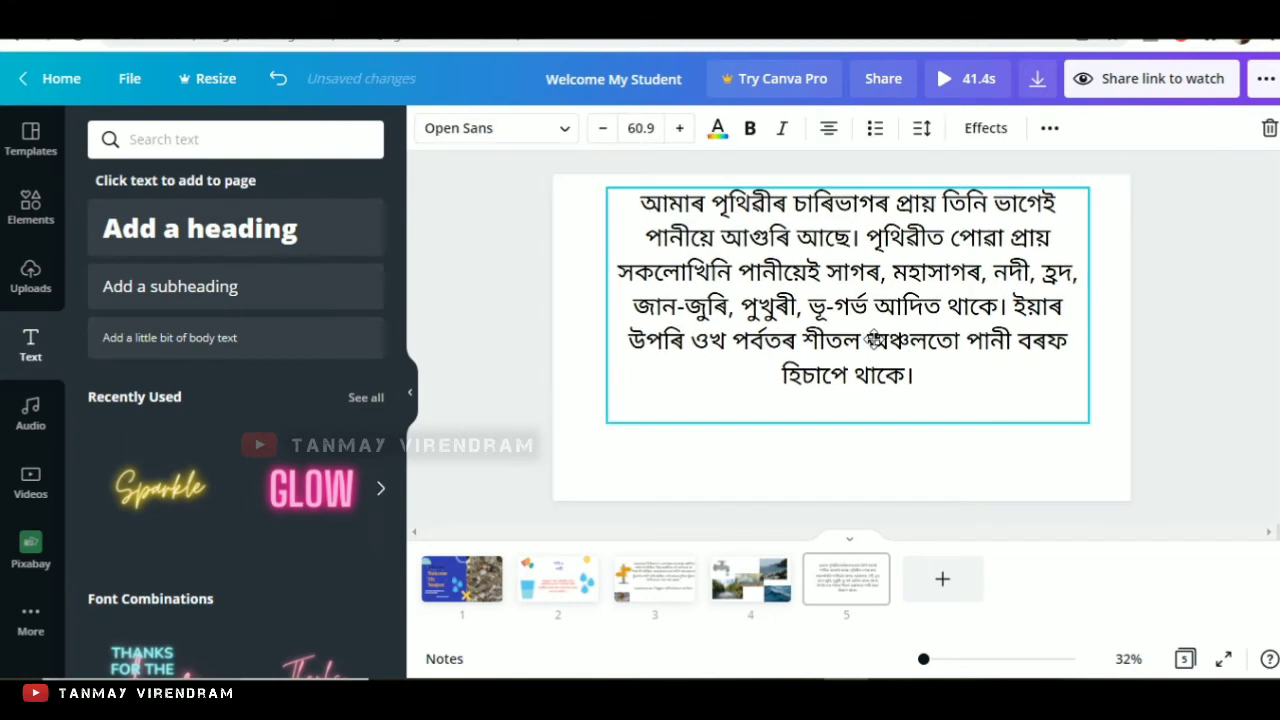
{"action": "left_click", "coordinate": [977, 476]}
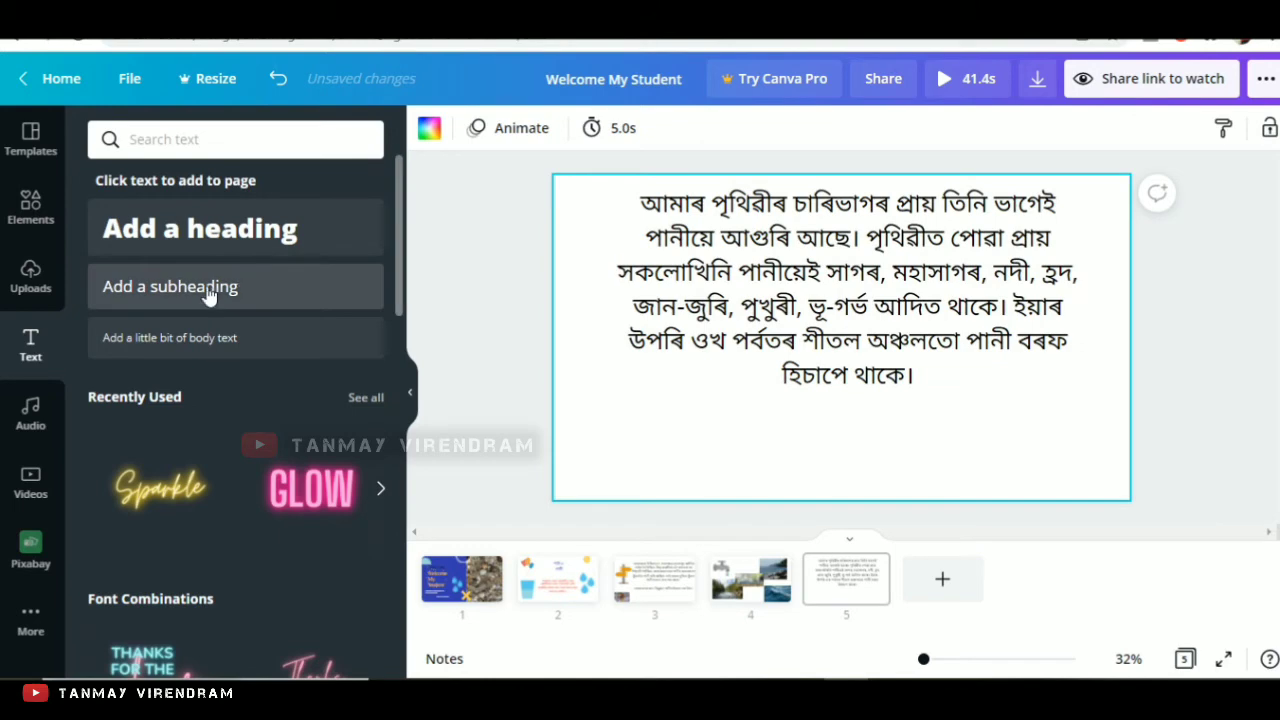
Step: Add the blue water drops graphic to page 5 and place it in the lower-left area beside the paragraph
{"action": "left_click", "coordinate": [30, 210]}
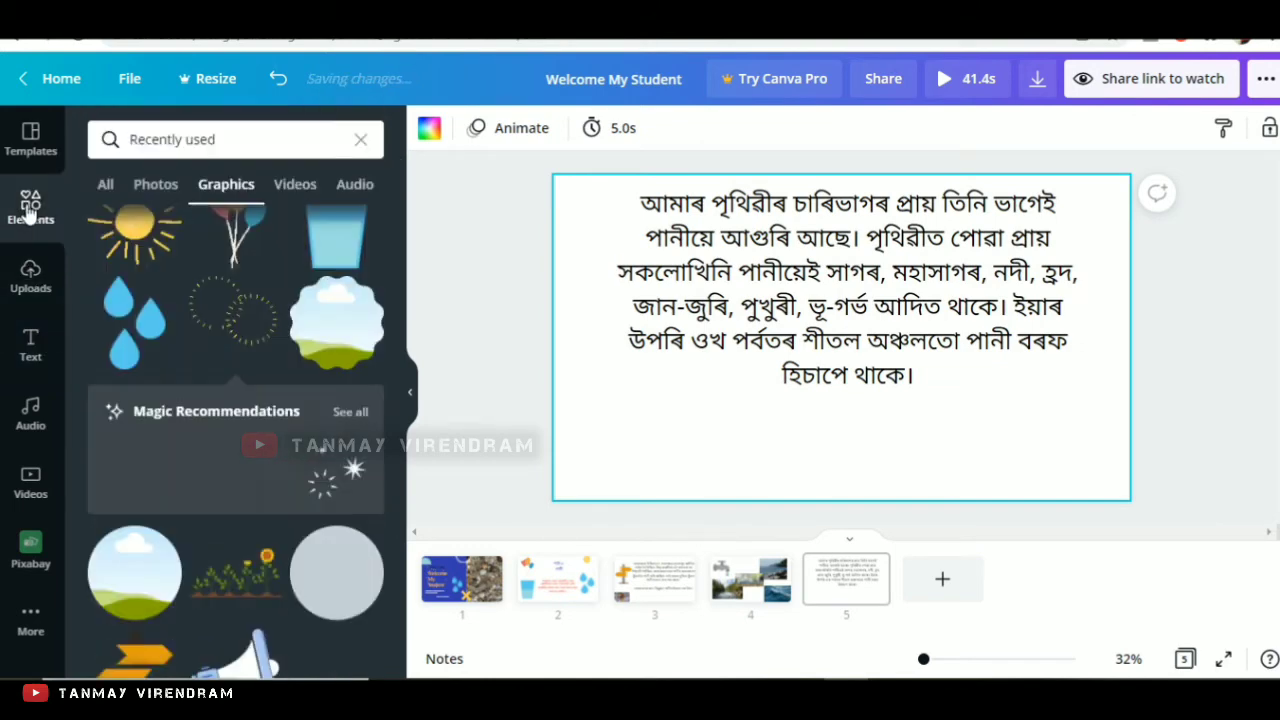
{"action": "left_click", "coordinate": [133, 318]}
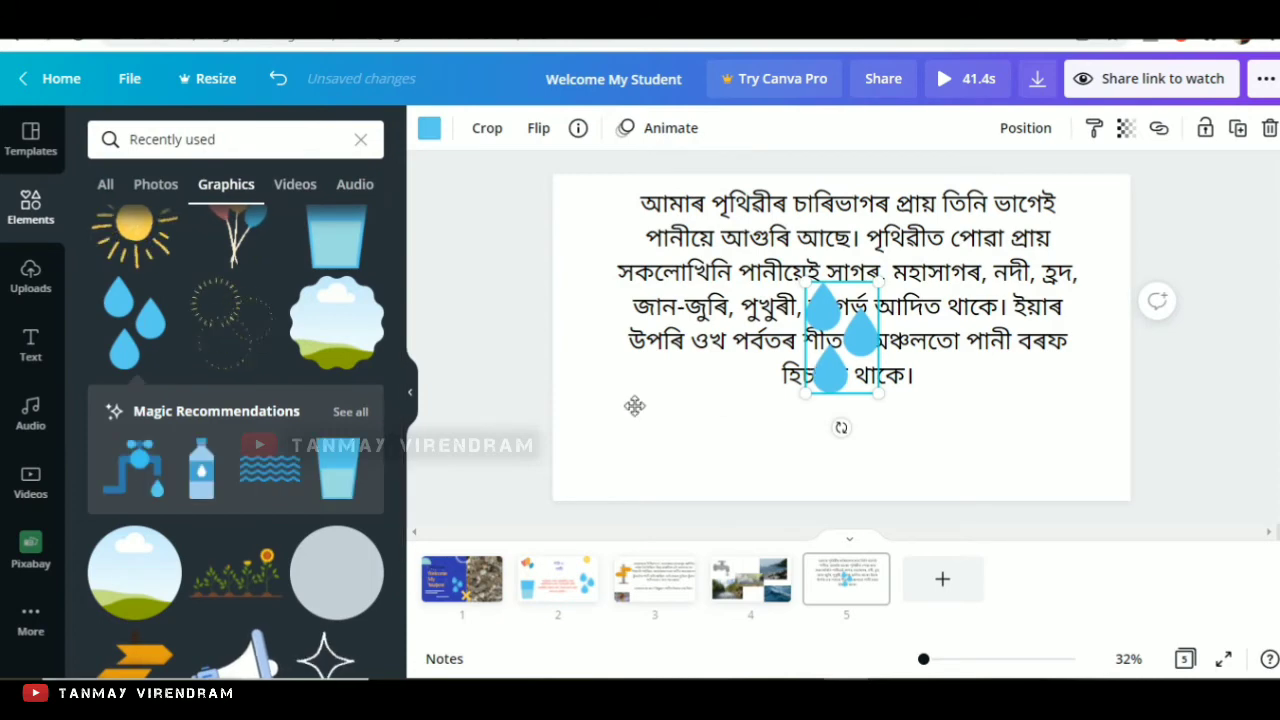
{"action": "left_click_drag", "start_coordinate": [634, 405], "coordinate": [630, 410]}
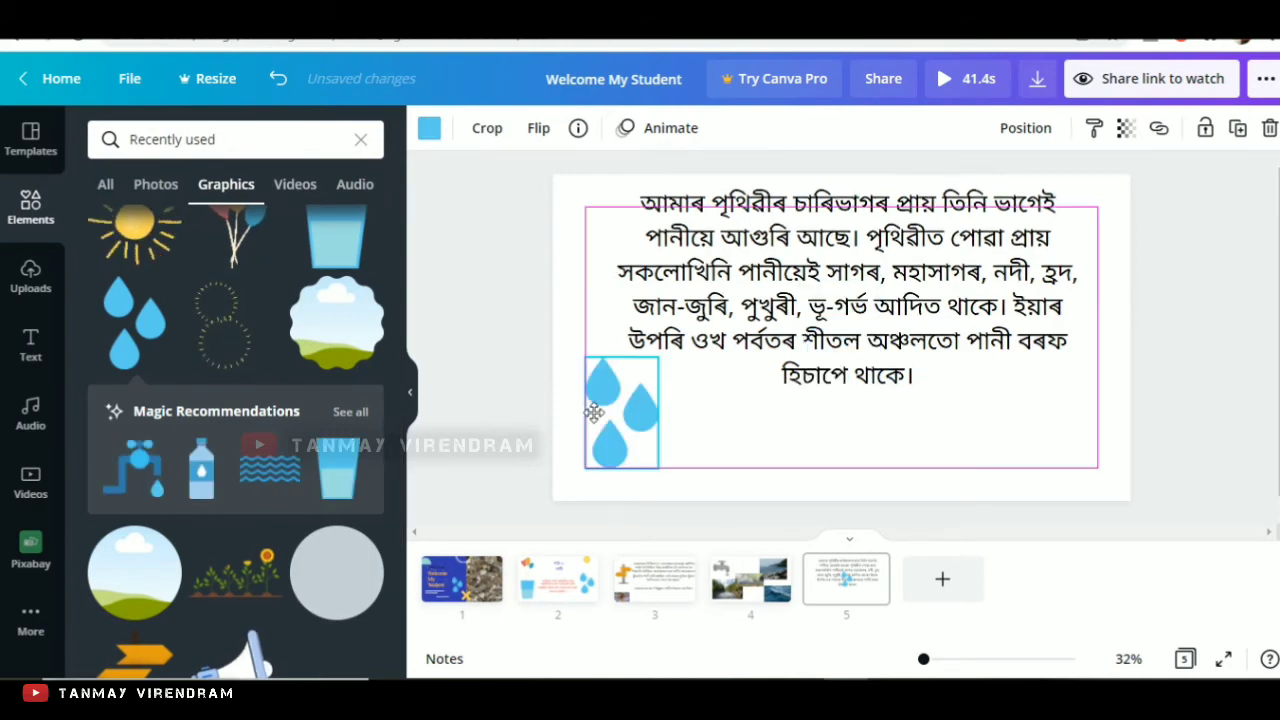
{"action": "left_click", "coordinate": [595, 269]}
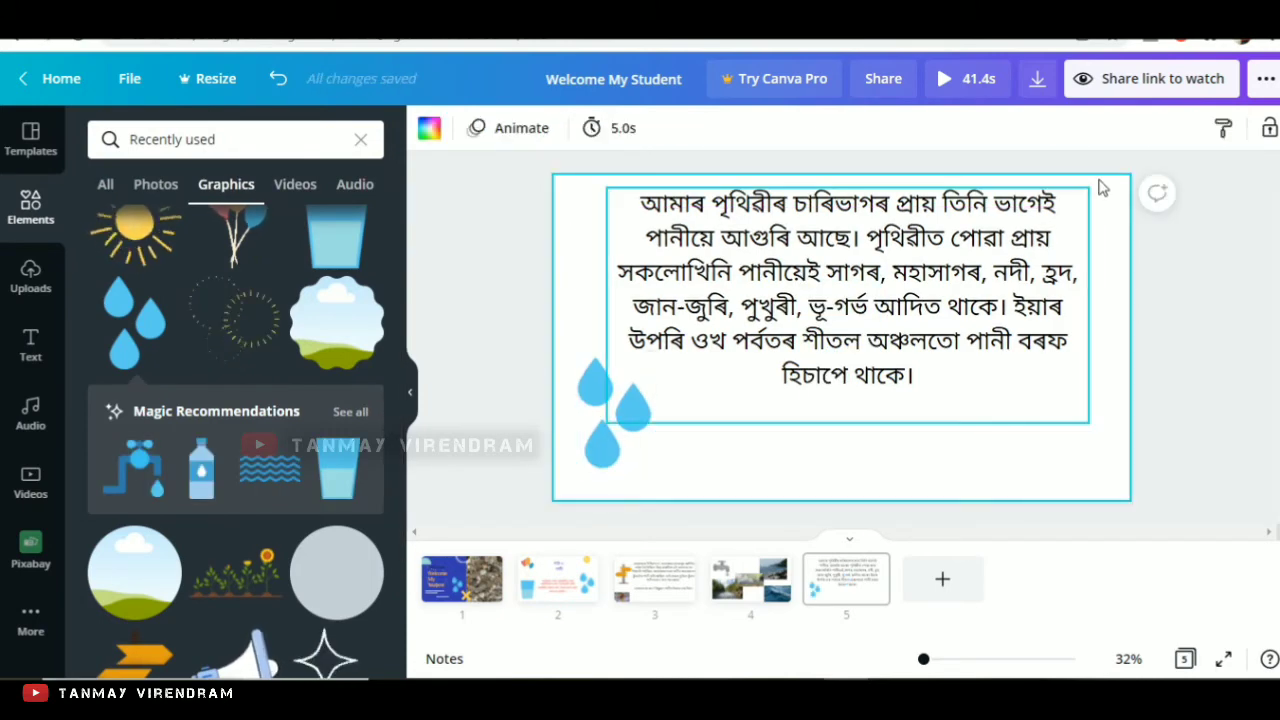
Step: Change the background colour of page 5 from white to the light orange document colour
{"action": "left_click", "coordinate": [430, 132]}
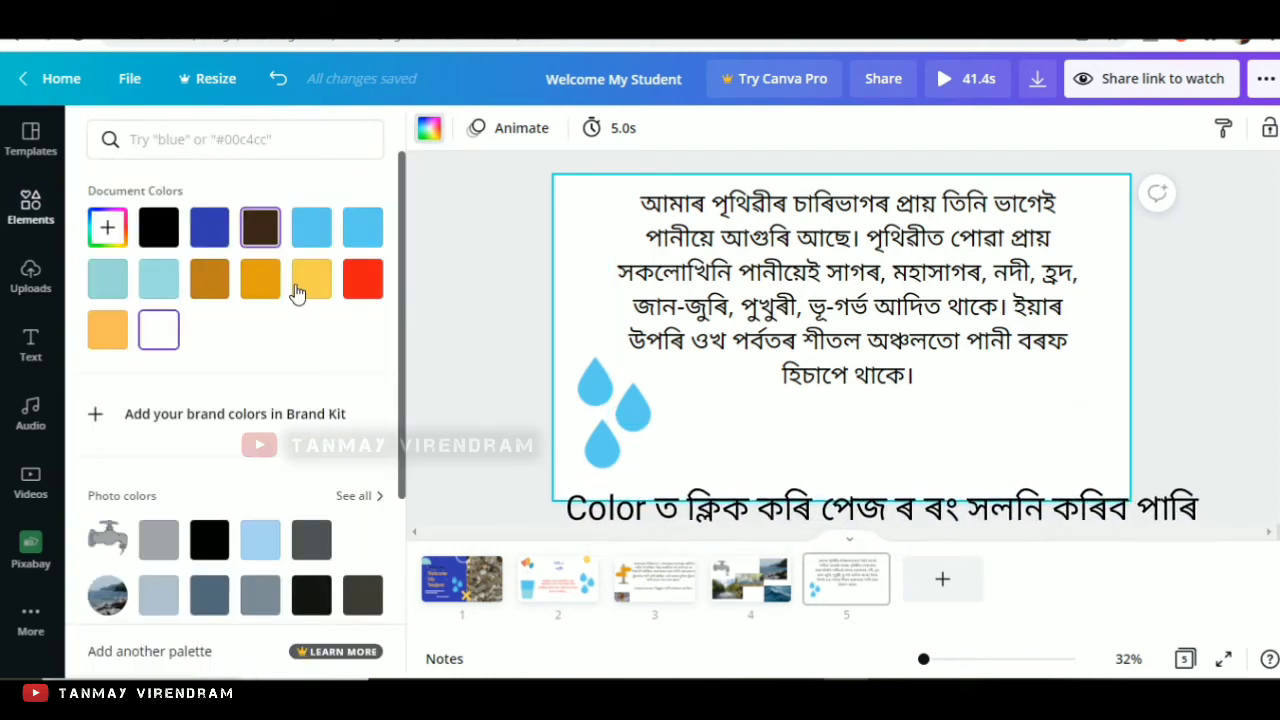
{"action": "left_click", "coordinate": [310, 284]}
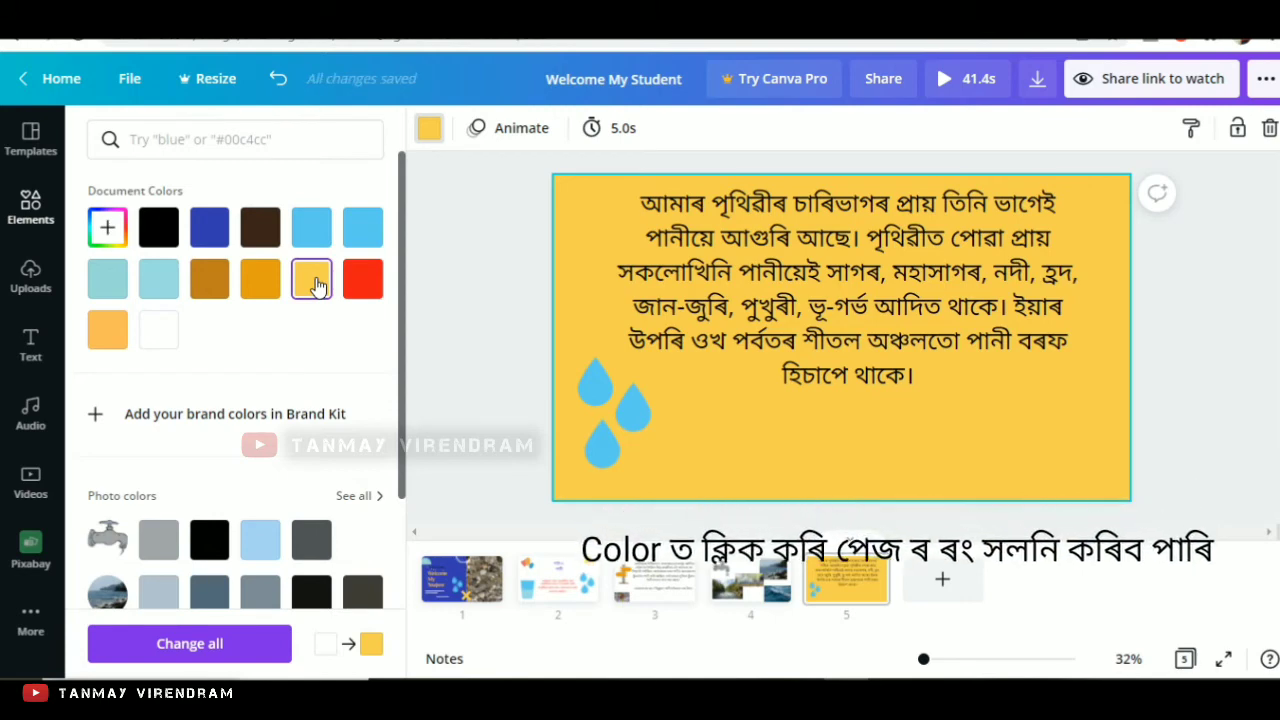
{"action": "left_click", "coordinate": [107, 332]}
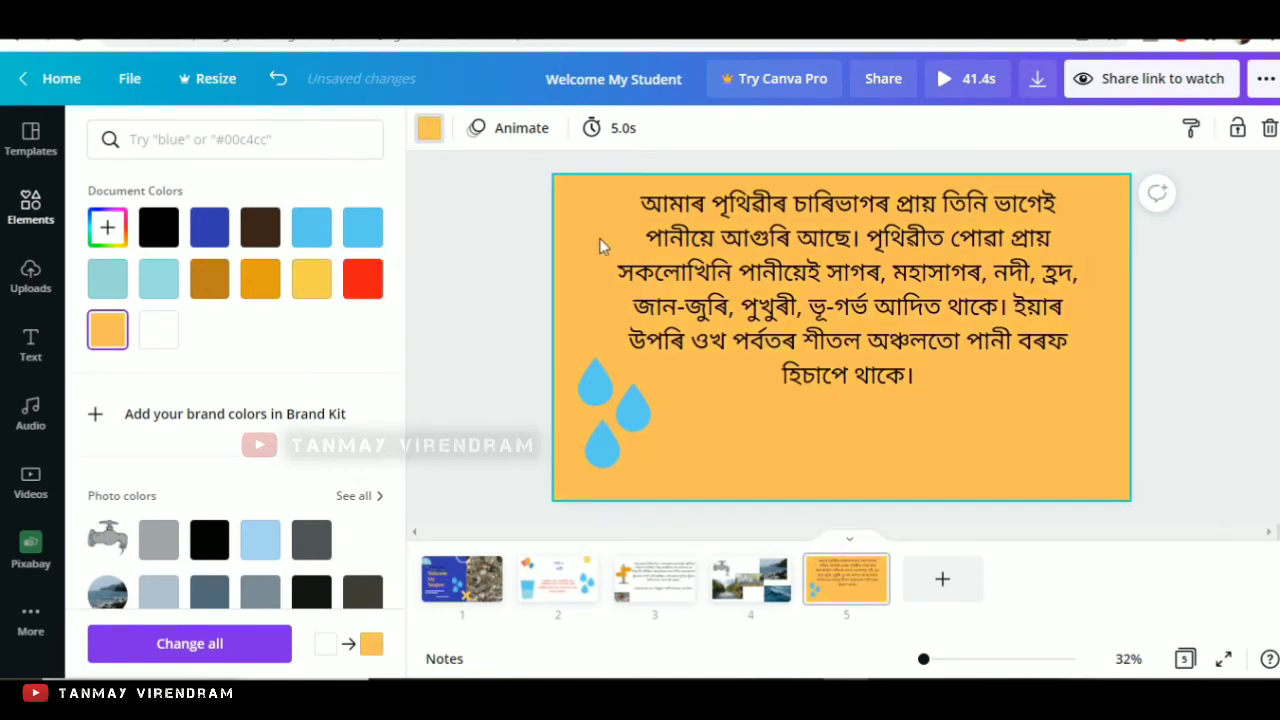
Step: Enlarge the water drops graphic on page 5 slightly toward the bottom edge
{"action": "left_click", "coordinate": [604, 415]}
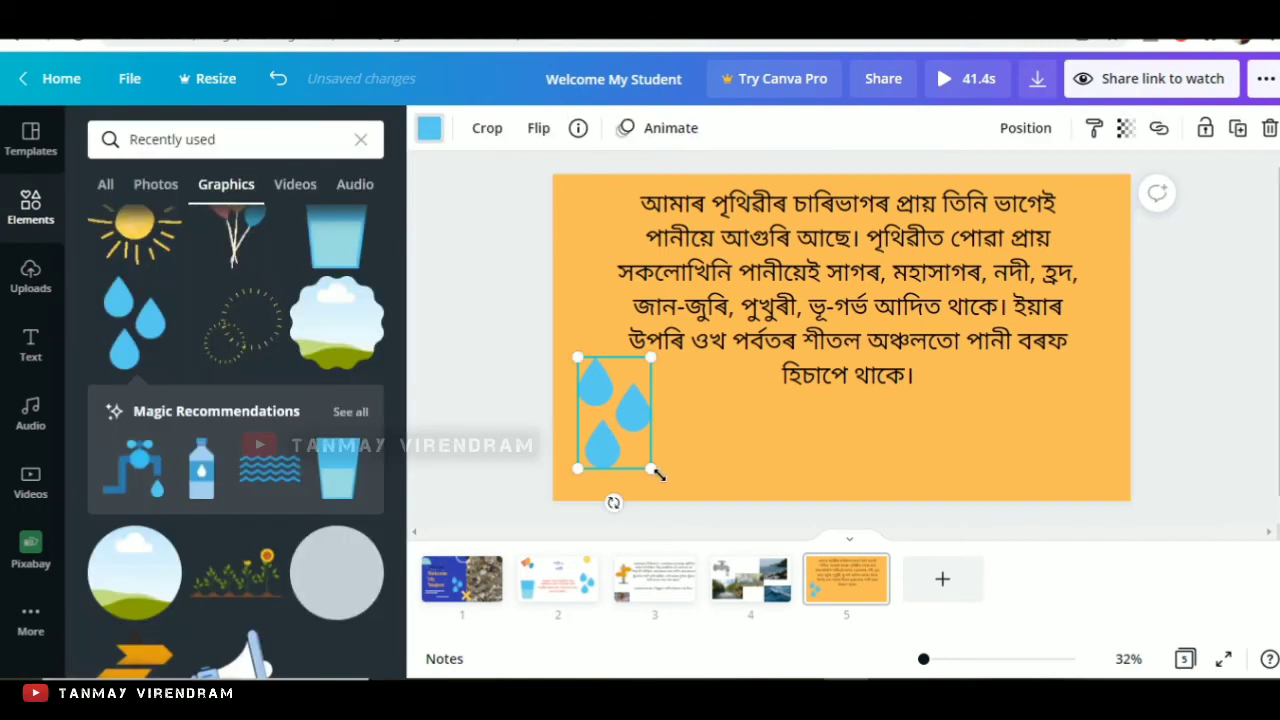
{"action": "left_click_drag", "start_coordinate": [655, 473], "coordinate": [664, 481]}
{"action": "left_click", "coordinate": [664, 481]}
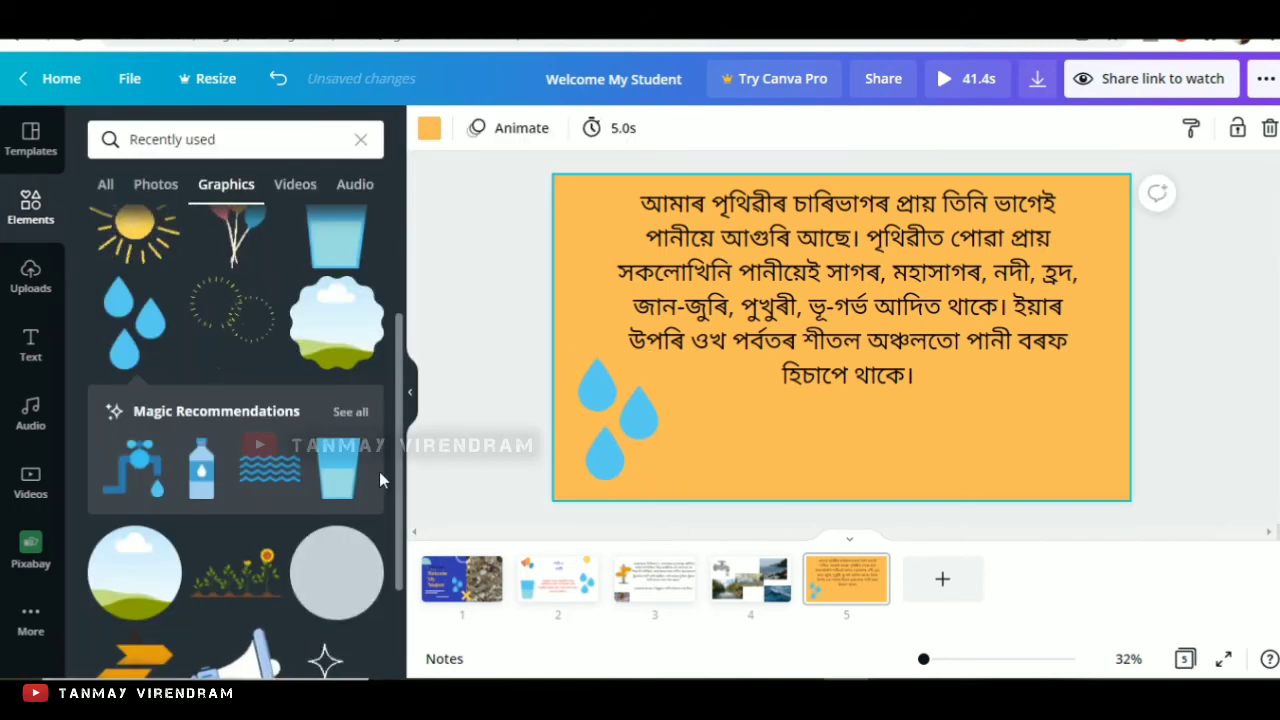
Step: Browse the recently used graphics and search Pixabay for "ice" images
{"action": "scroll", "coordinate": [279, 470], "scroll_direction": "down", "scroll_amount": 2}
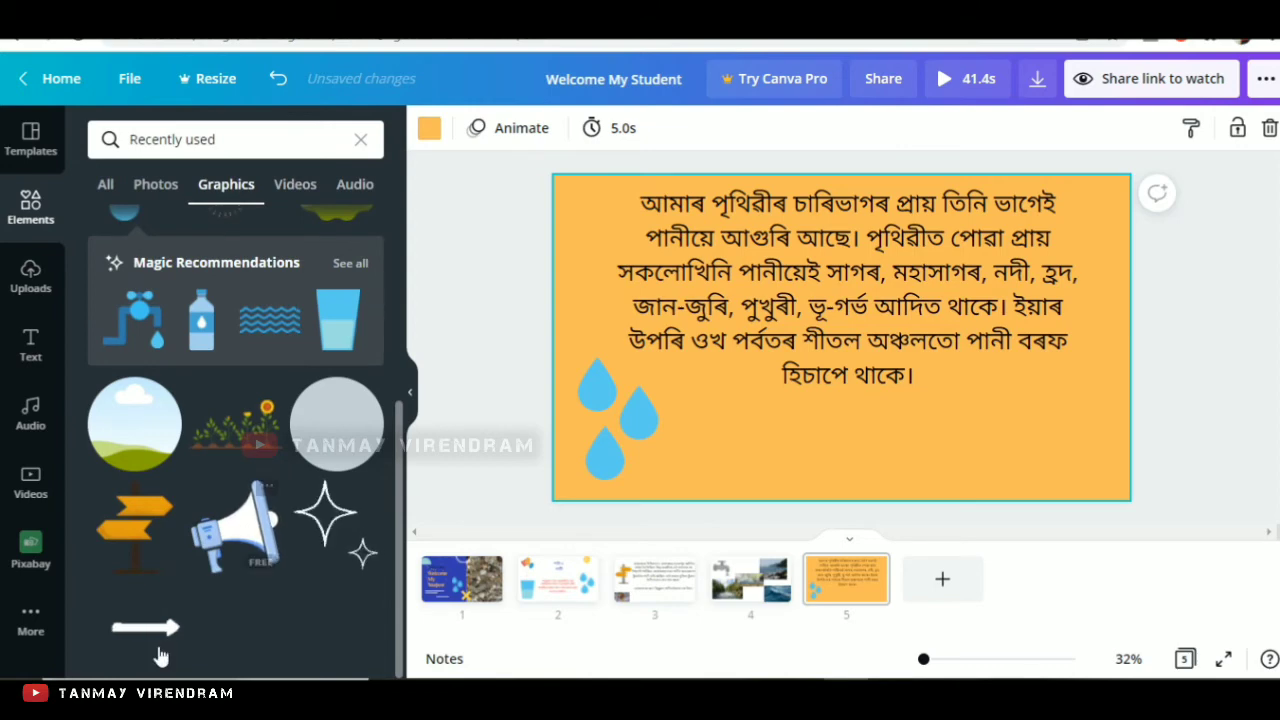
{"action": "scroll", "coordinate": [233, 458], "scroll_direction": "up", "scroll_amount": 4}
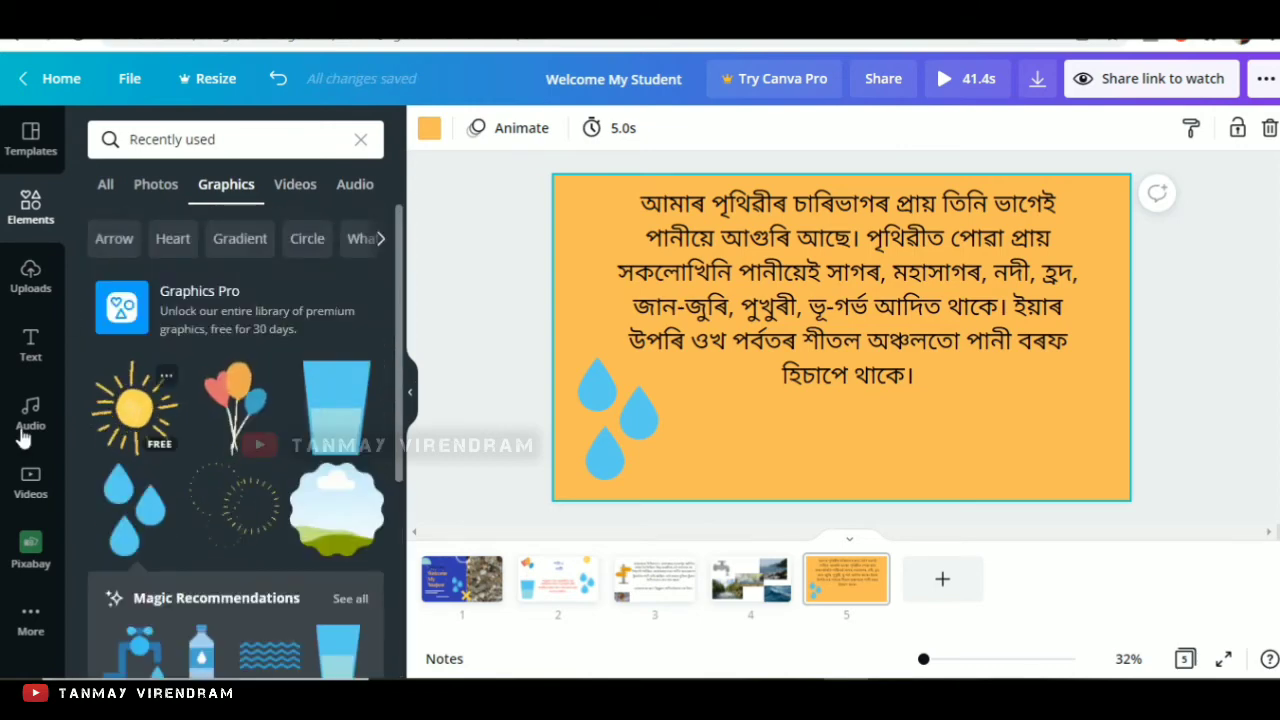
{"action": "left_click", "coordinate": [33, 546]}
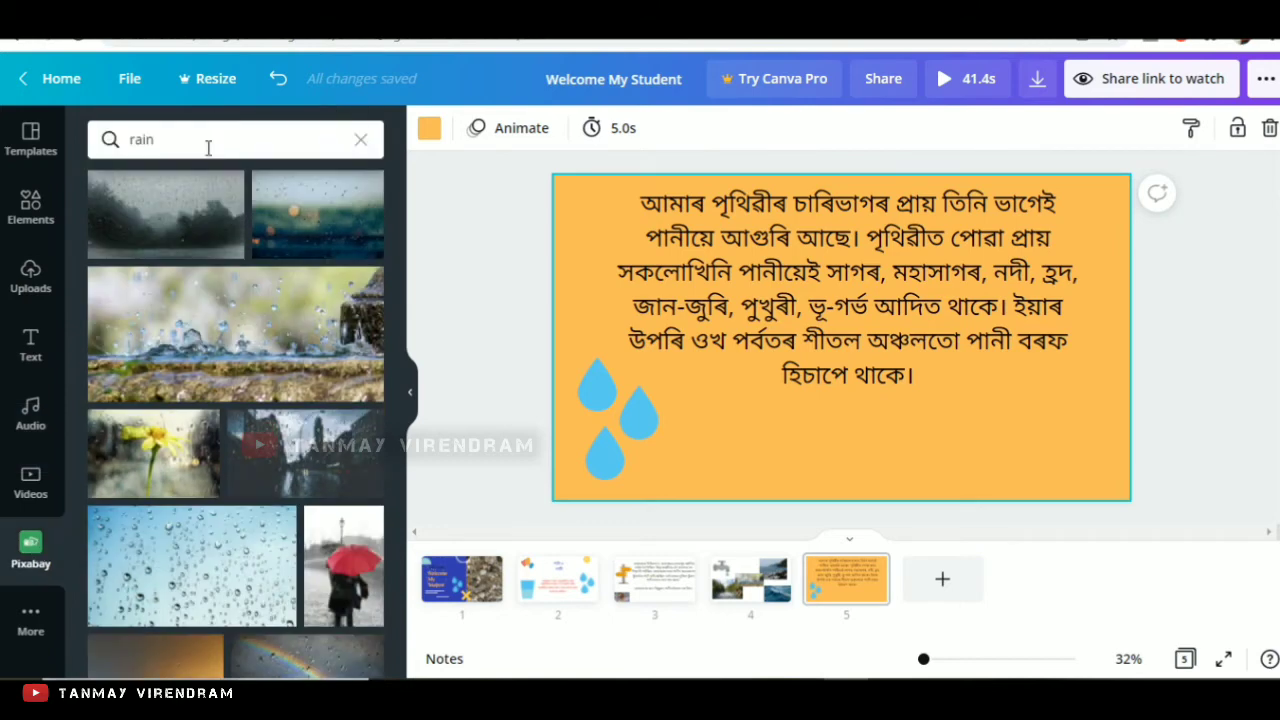
{"action": "left_click", "coordinate": [208, 147]}
{"action": "key", "text": "BackSpace"}
{"action": "key", "text": "BackSpace"}
{"action": "key", "text": "BackSpace"}
{"action": "key", "text": "BackSpace"}
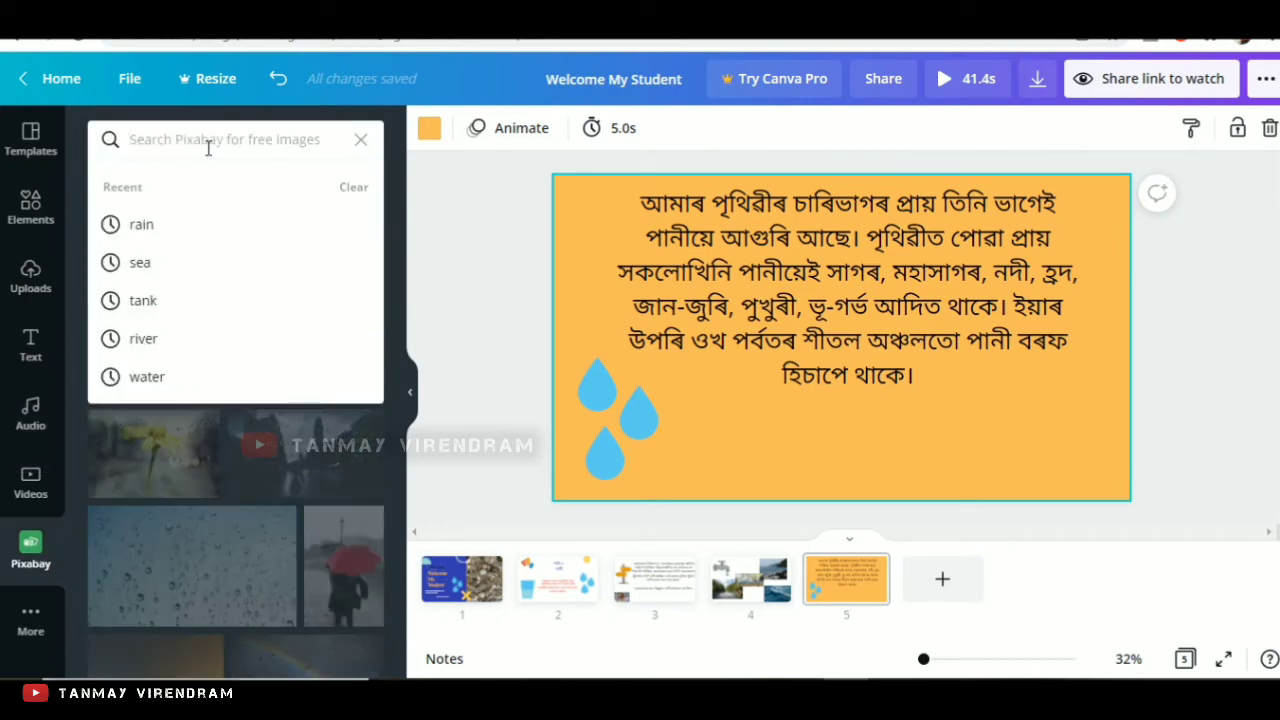
{"action": "type", "text": "ice"}
{"action": "key", "text": "Return"}
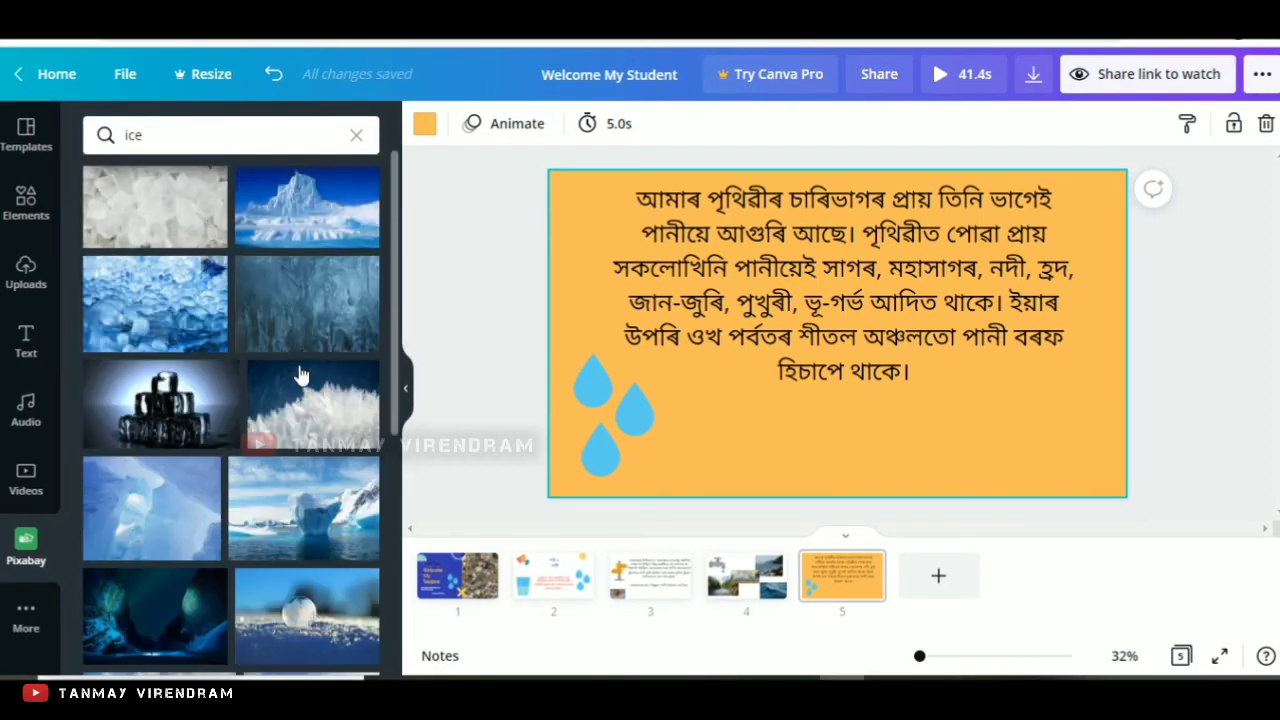
Step: Add the iceberg photo to page 5, shrink it and place it in the page's lower-right corner
{"action": "left_click", "coordinate": [312, 245]}
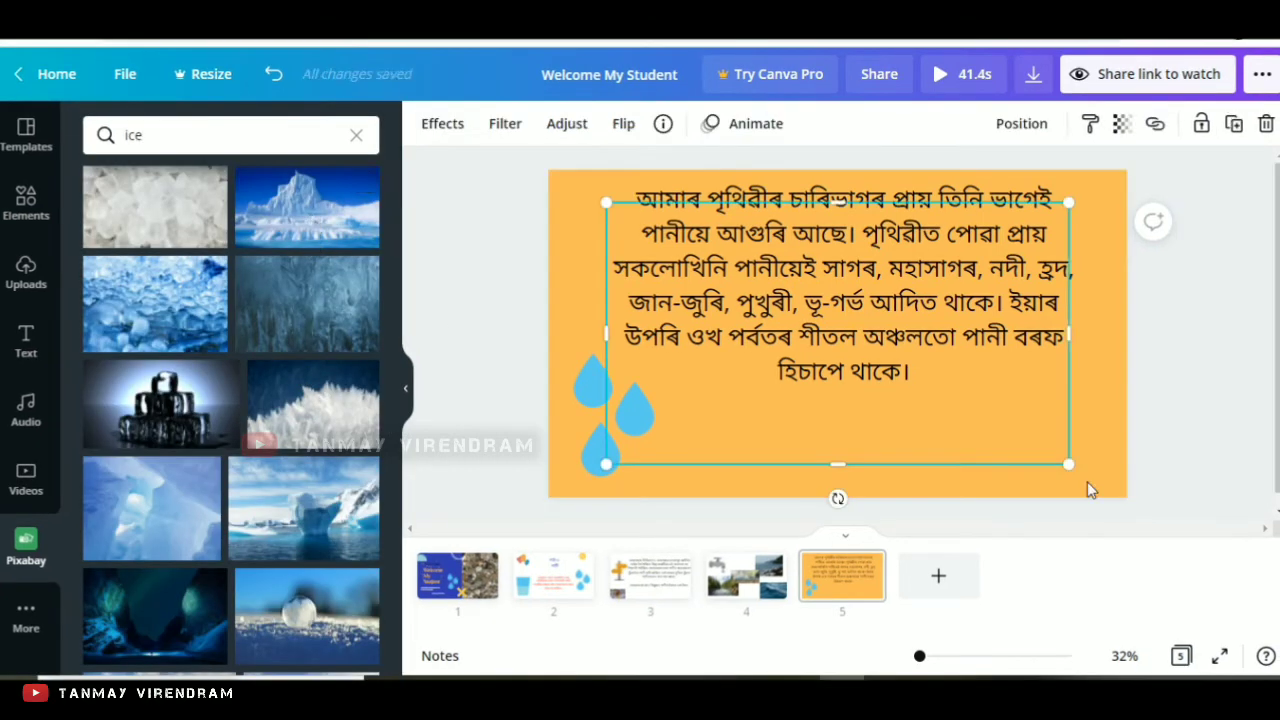
{"action": "left_click_drag", "start_coordinate": [975, 398], "coordinate": [865, 292]}
{"action": "left_click_drag", "start_coordinate": [771, 269], "coordinate": [1076, 414]}
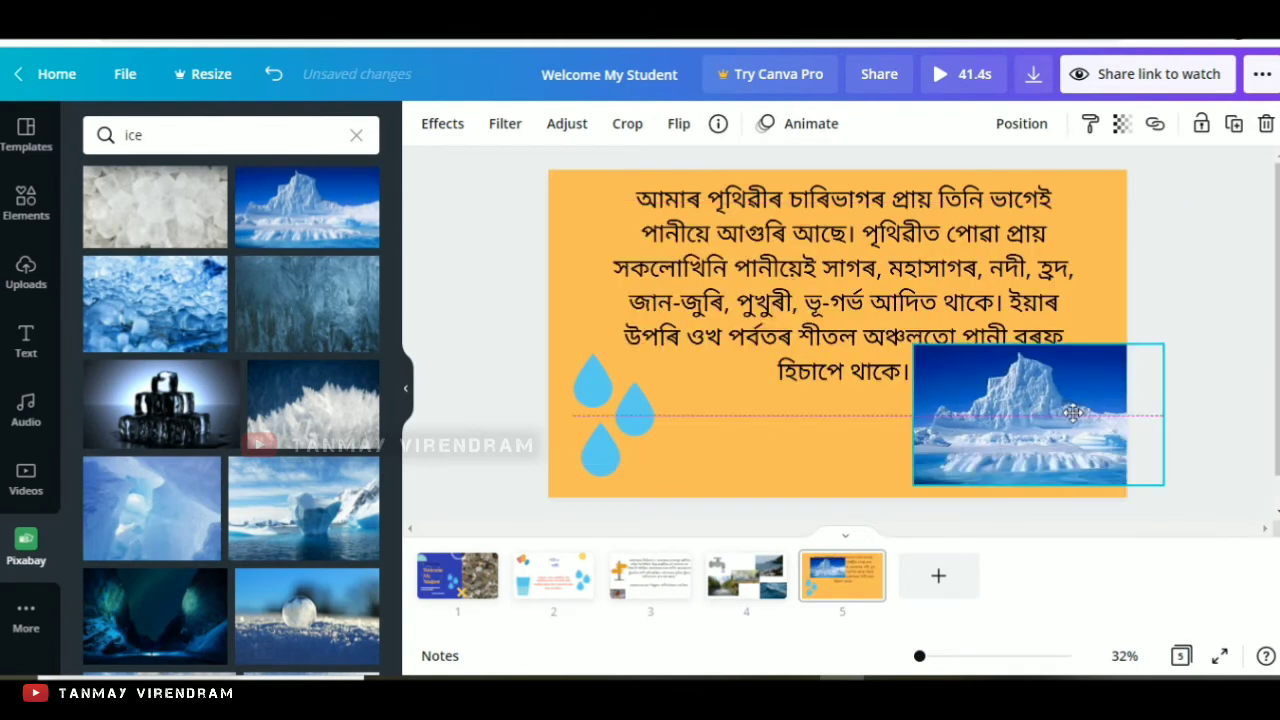
{"action": "left_click_drag", "start_coordinate": [1092, 457], "coordinate": [1072, 440]}
{"action": "left_click_drag", "start_coordinate": [1036, 400], "coordinate": [1077, 450]}
{"action": "left_click", "coordinate": [912, 434]}
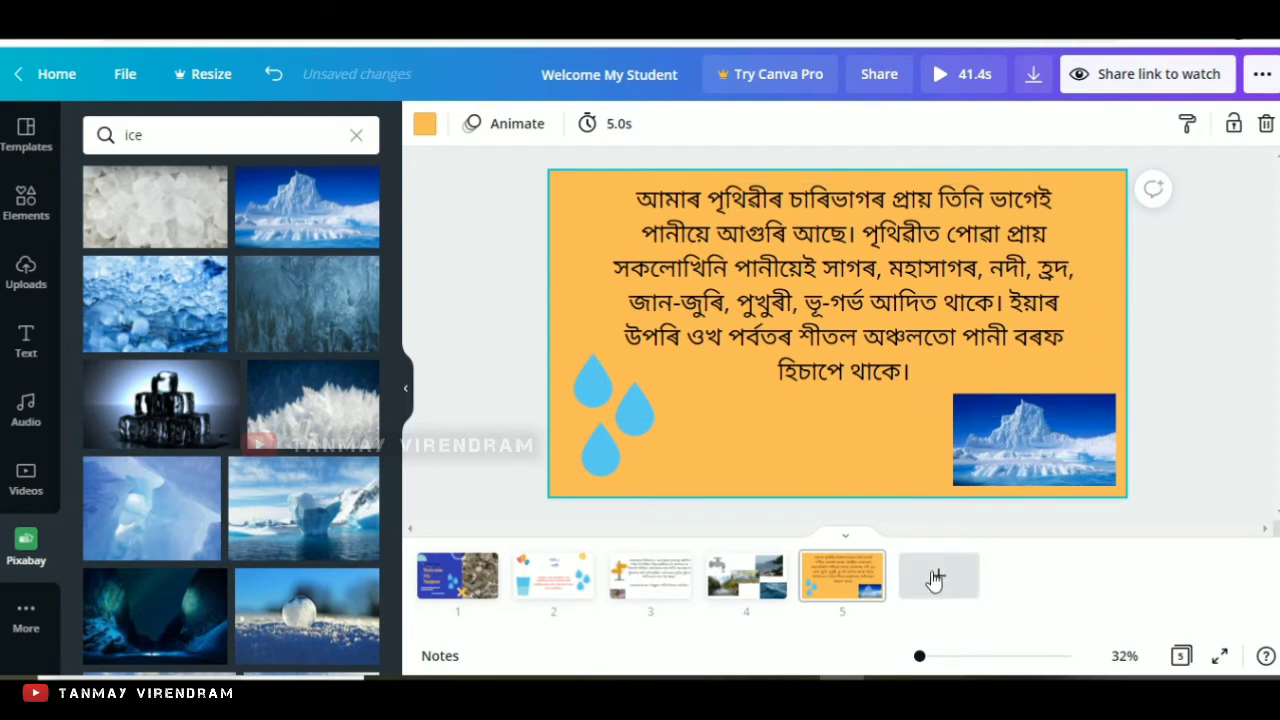
Step: Move the text block on page 5 down slightly and shrink the water drops graphic a little
{"action": "left_click_drag", "start_coordinate": [812, 326], "coordinate": [812, 345]}
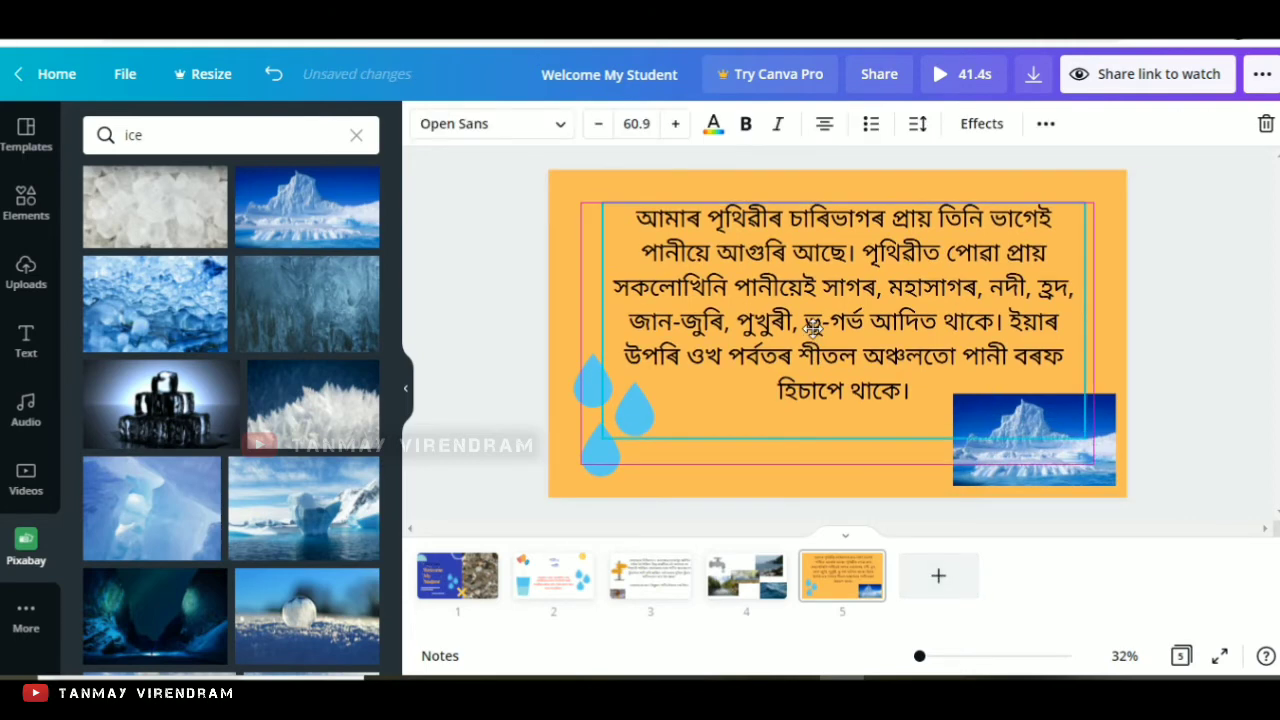
{"action": "left_click", "coordinate": [762, 460]}
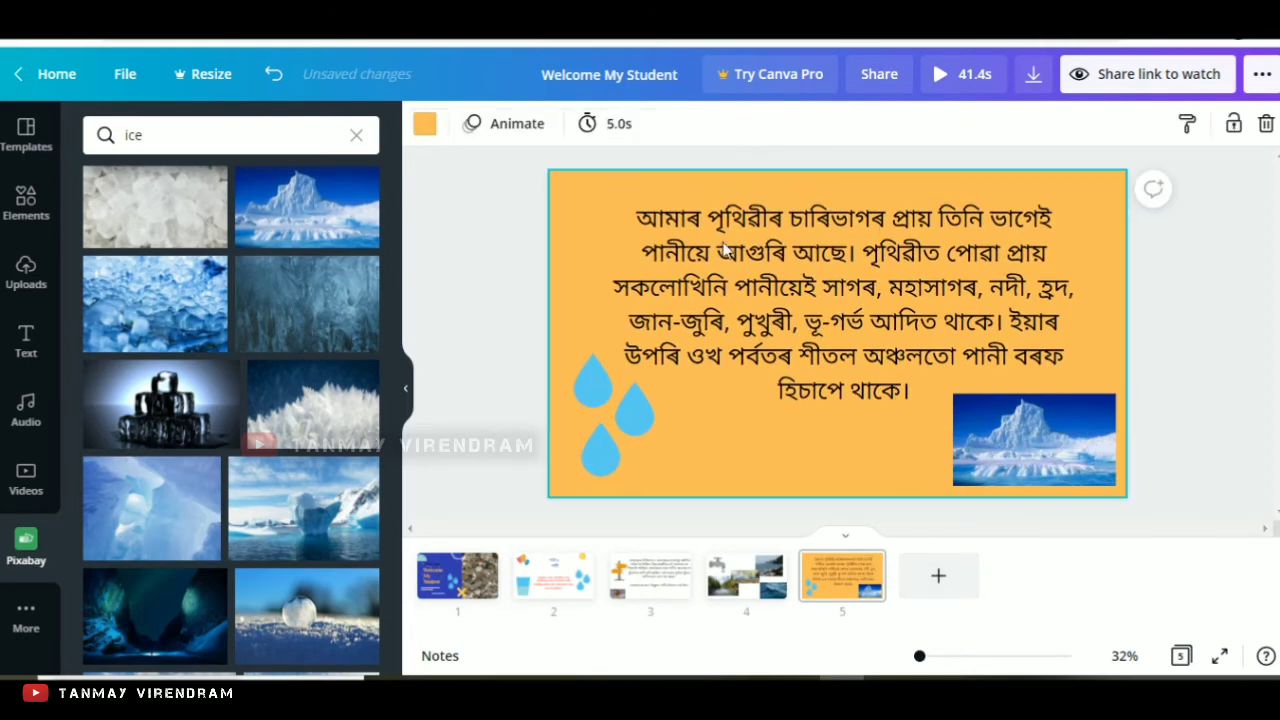
{"action": "left_click", "coordinate": [755, 267]}
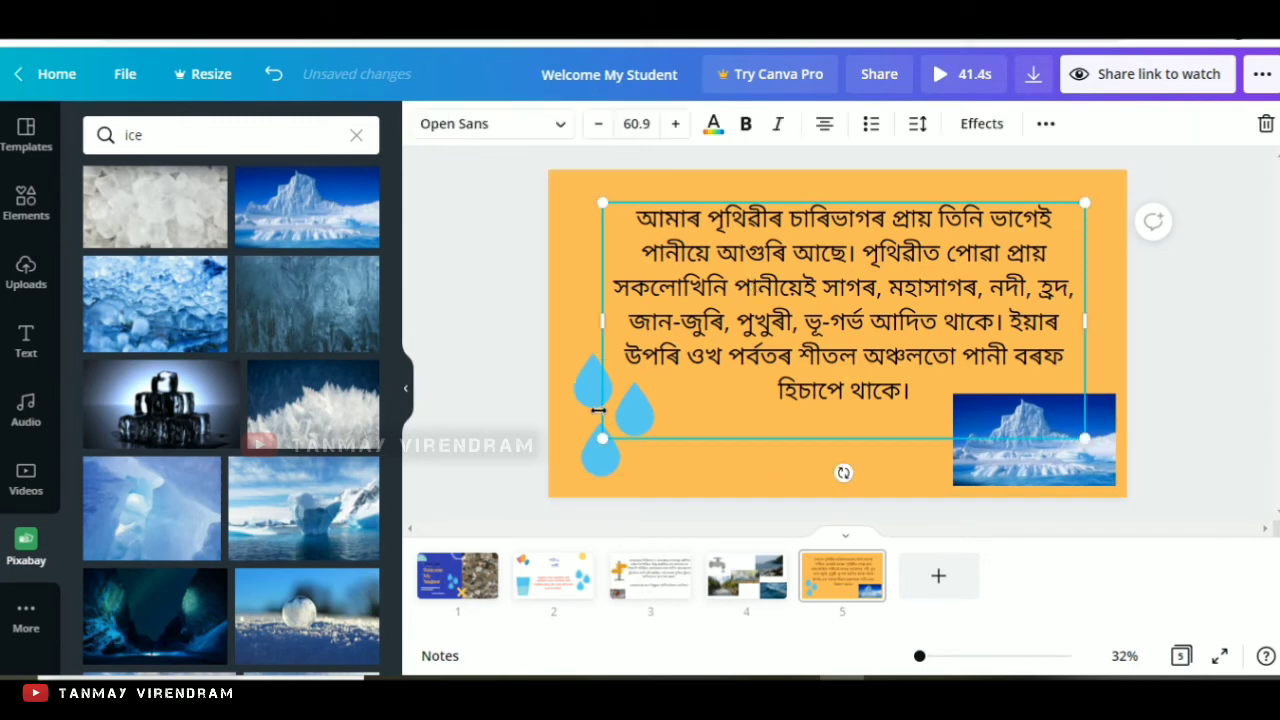
{"action": "left_click", "coordinate": [611, 472]}
{"action": "mouse_move", "coordinate": [573, 347]}
{"action": "left_mouse_down"}
{"action": "mouse_move", "coordinate": [567, 338]}
{"action": "mouse_move", "coordinate": [581, 366]}
{"action": "left_mouse_up"}
{"action": "left_click", "coordinate": [1097, 447]}
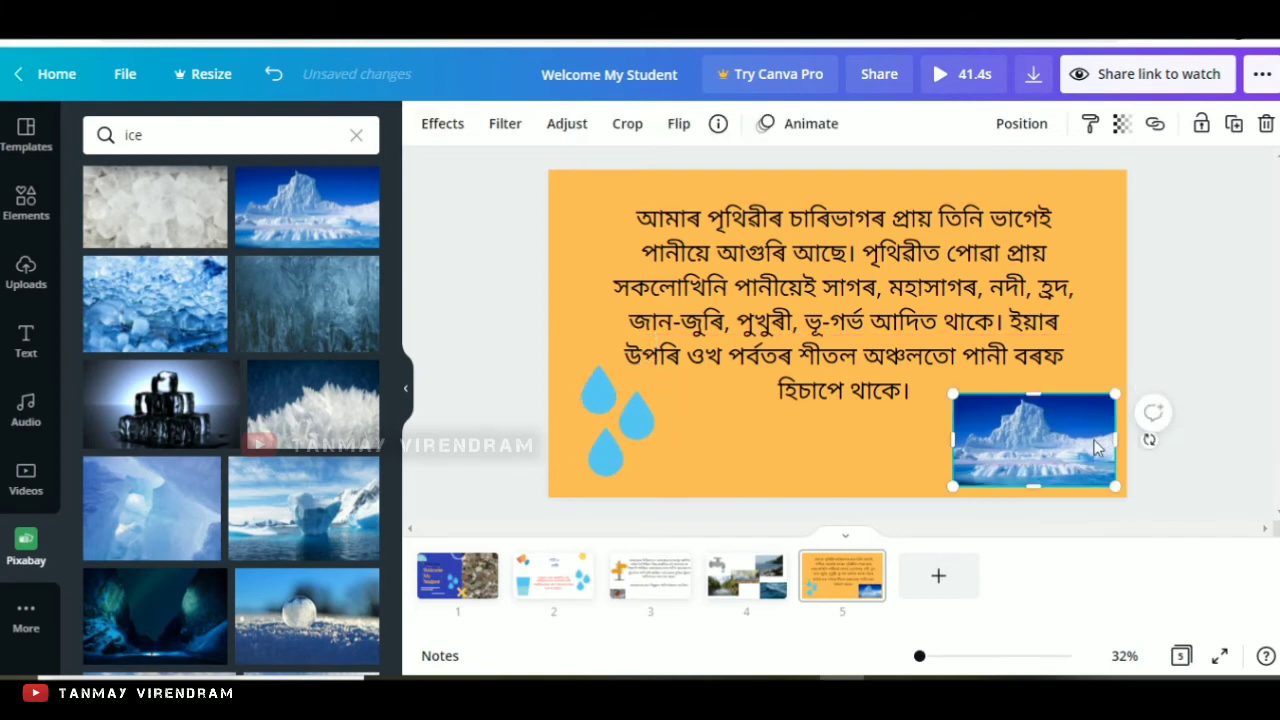
{"action": "left_click", "coordinate": [583, 198]}
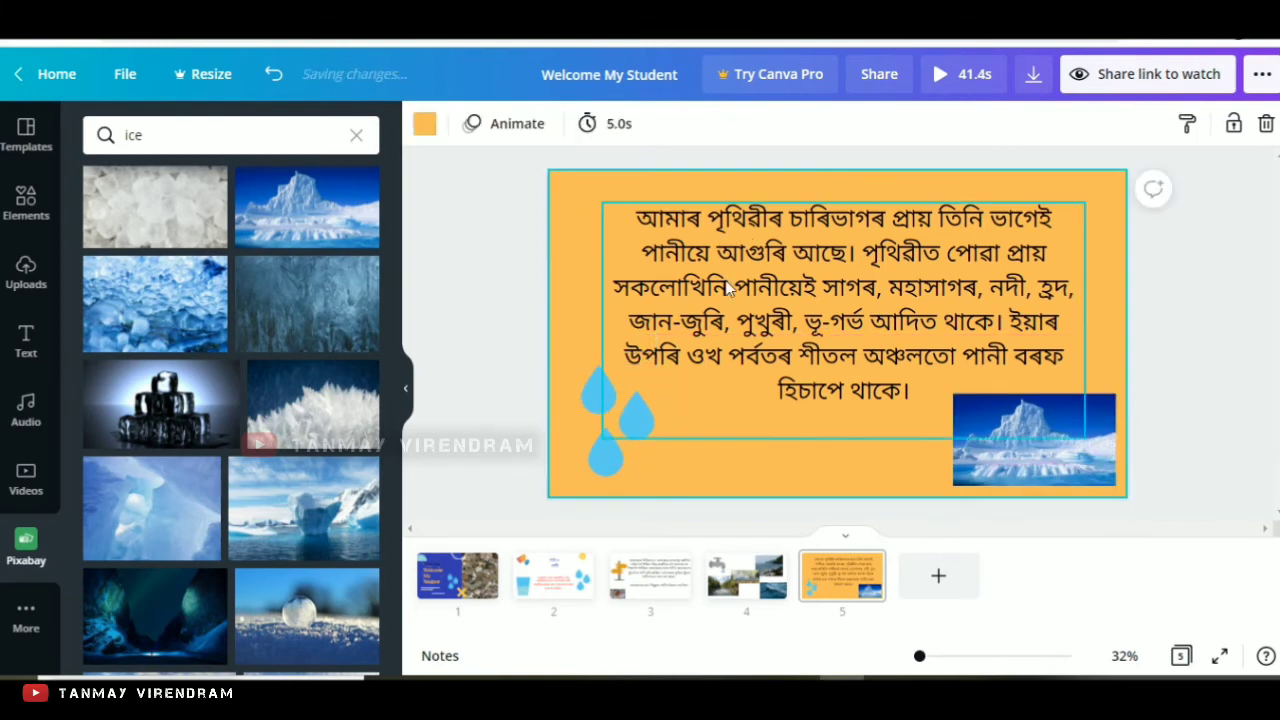
{"action": "scroll", "coordinate": [100, 455], "scroll_direction": "down", "scroll_amount": 5}
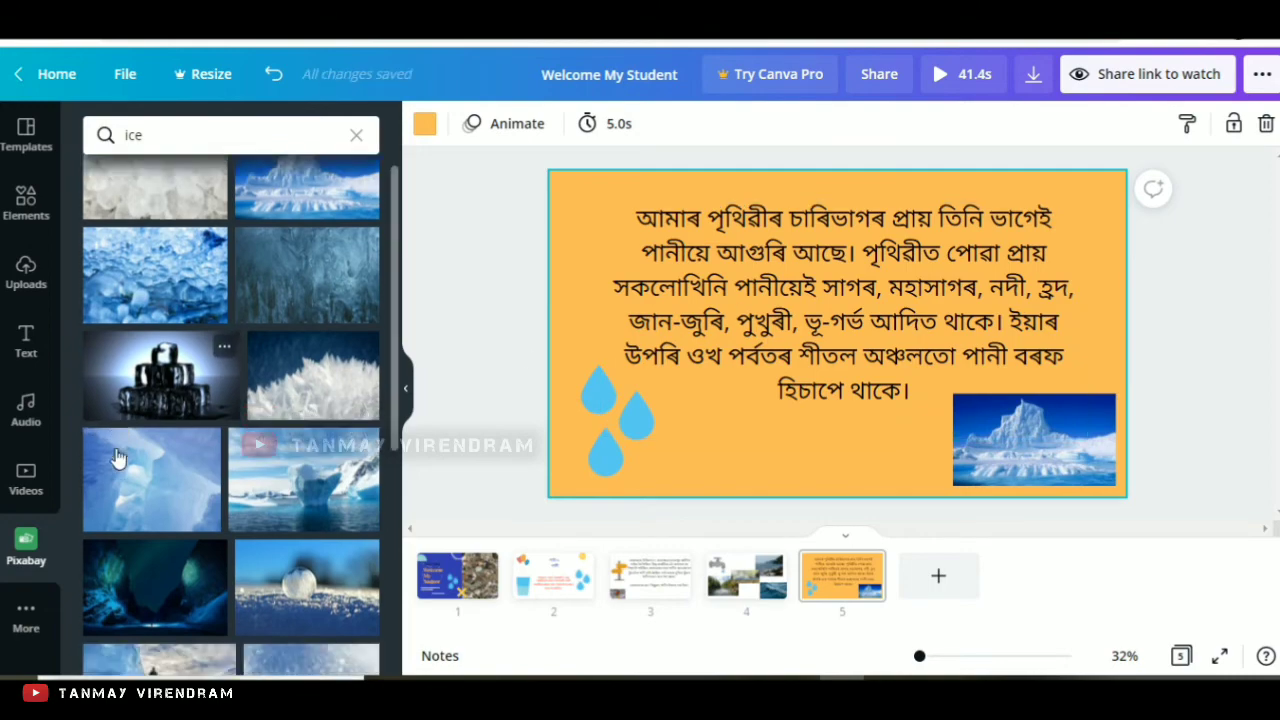
{"action": "scroll", "coordinate": [117, 457], "scroll_direction": "up", "scroll_amount": 5}
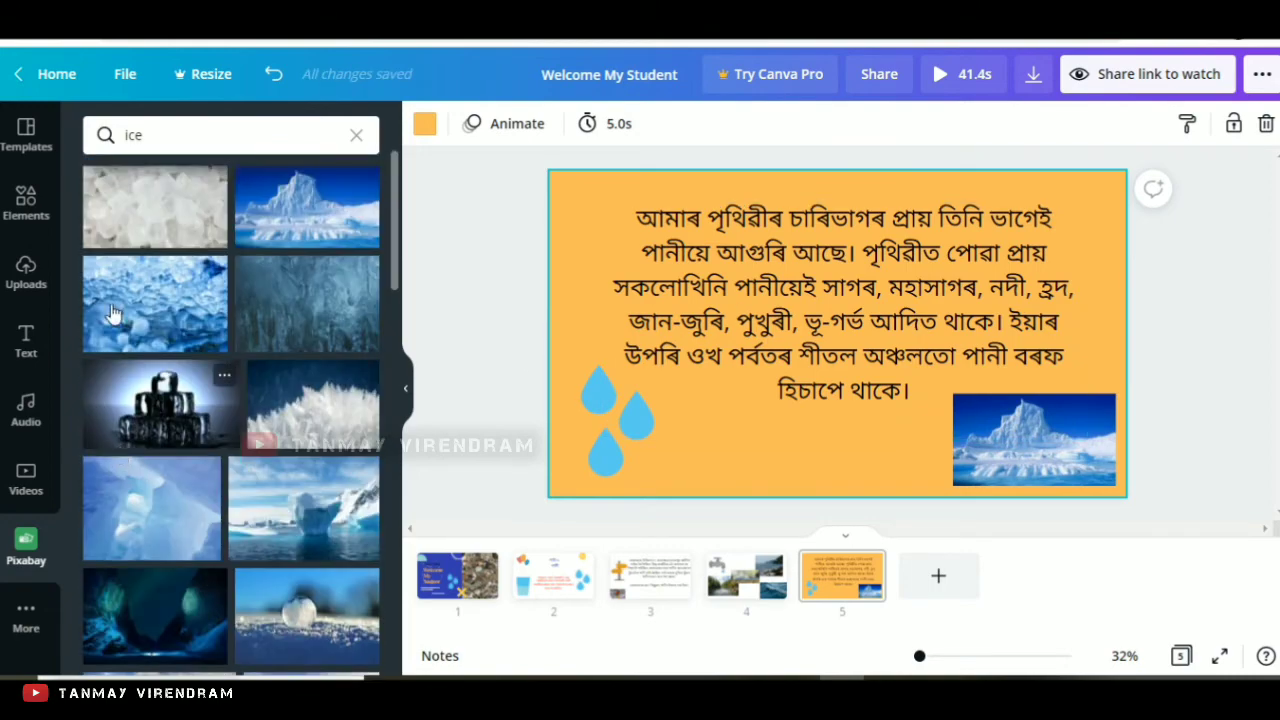
{"action": "left_click", "coordinate": [470, 586]}
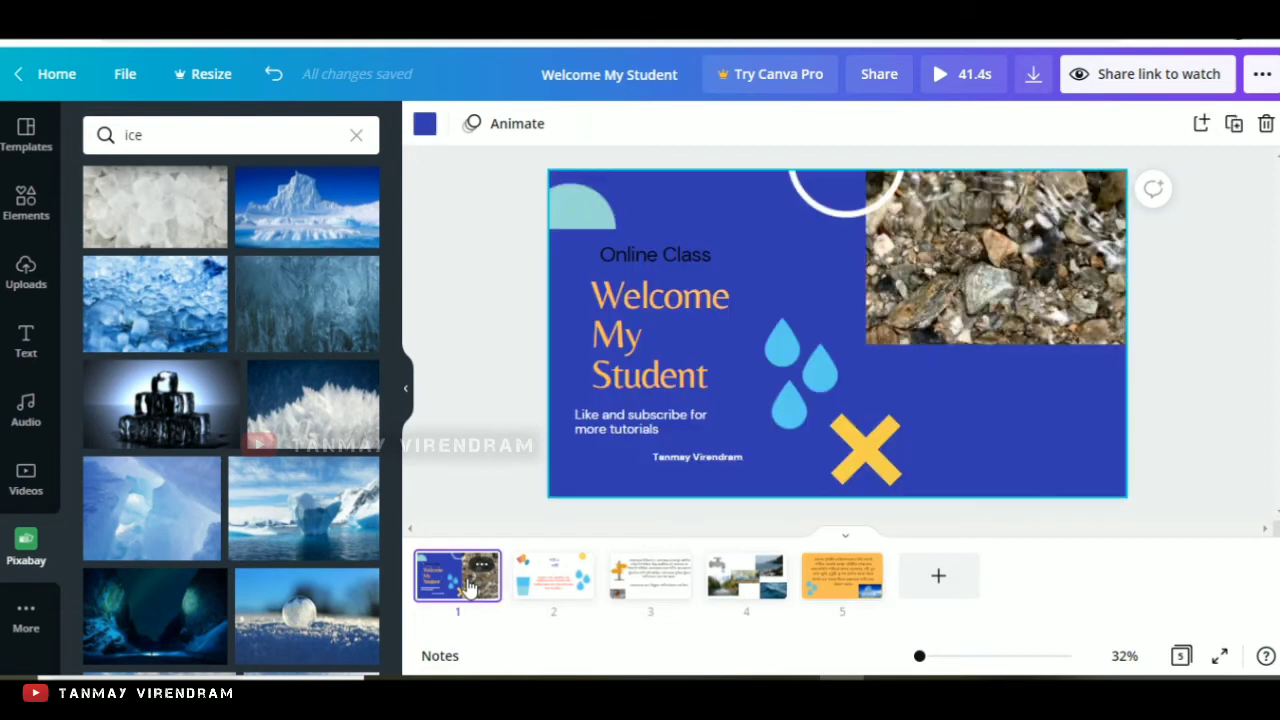
Step: Enlarge the red paragraph on page 2 to a font size of about 60 and place it just below the heading
{"action": "left_click", "coordinate": [562, 585]}
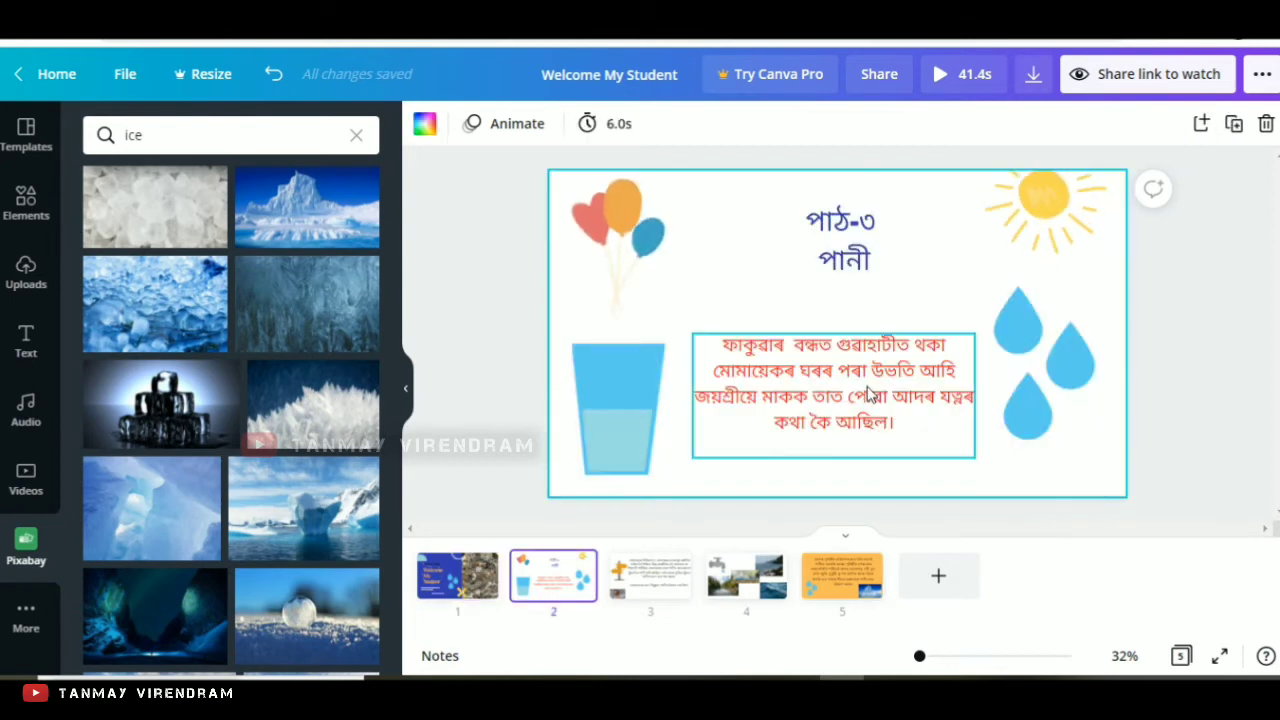
{"action": "left_click", "coordinate": [763, 347]}
{"action": "left_click_drag", "start_coordinate": [686, 334], "coordinate": [903, 406]}
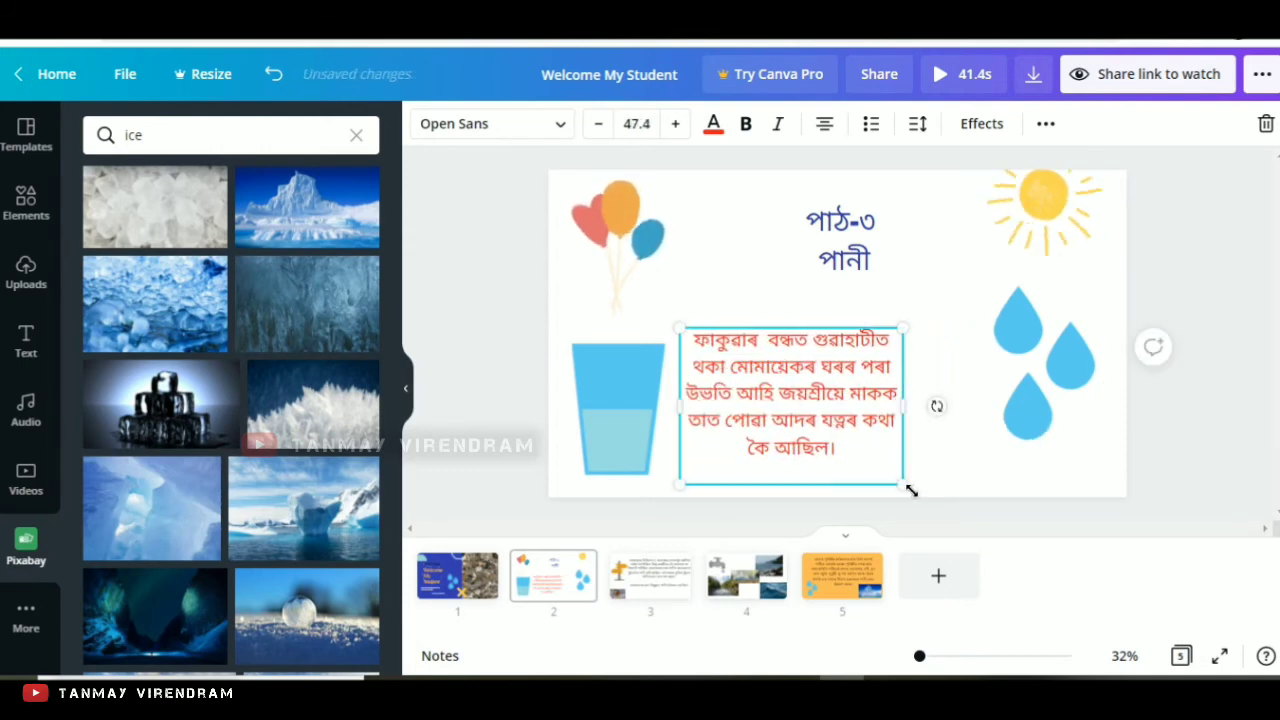
{"action": "left_click_drag", "start_coordinate": [931, 496], "coordinate": [975, 530]}
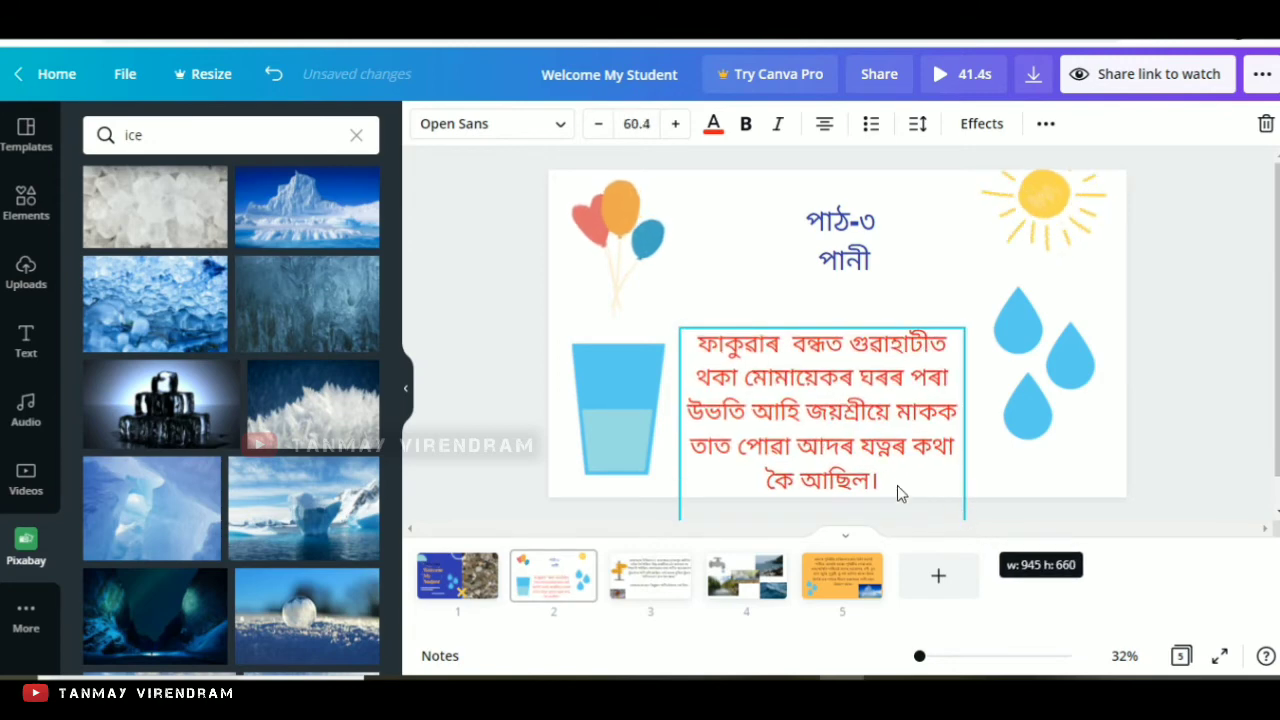
{"action": "left_click_drag", "start_coordinate": [870, 430], "coordinate": [885, 390]}
{"action": "left_click", "coordinate": [757, 232]}
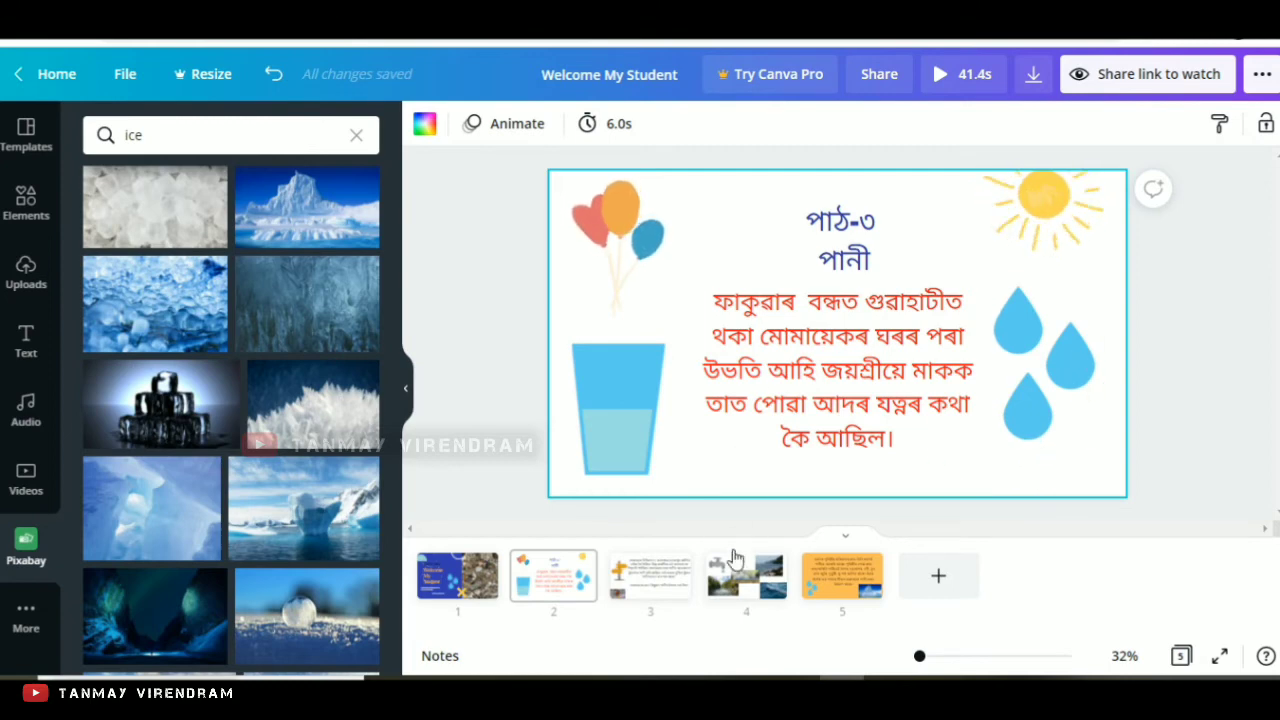
Step: Review pages 3 to 5 and add a new blank page after page 5
{"action": "left_click", "coordinate": [676, 586]}
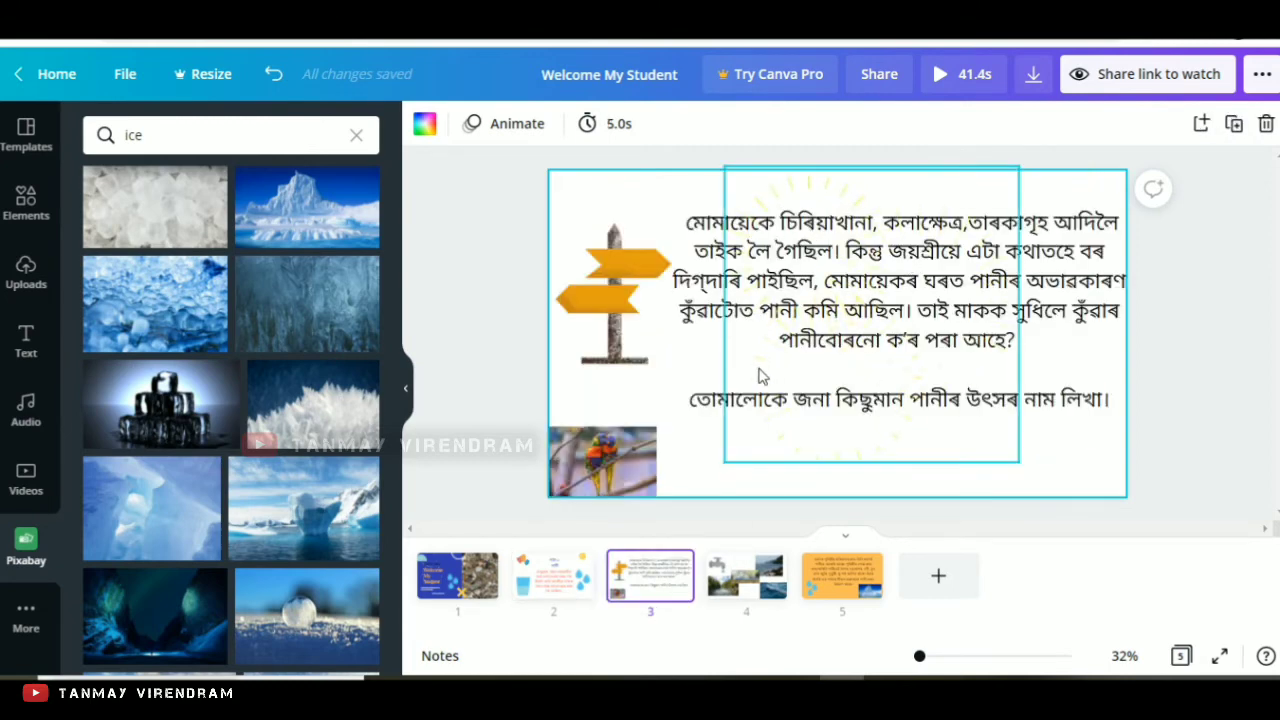
{"action": "left_click", "coordinate": [741, 590]}
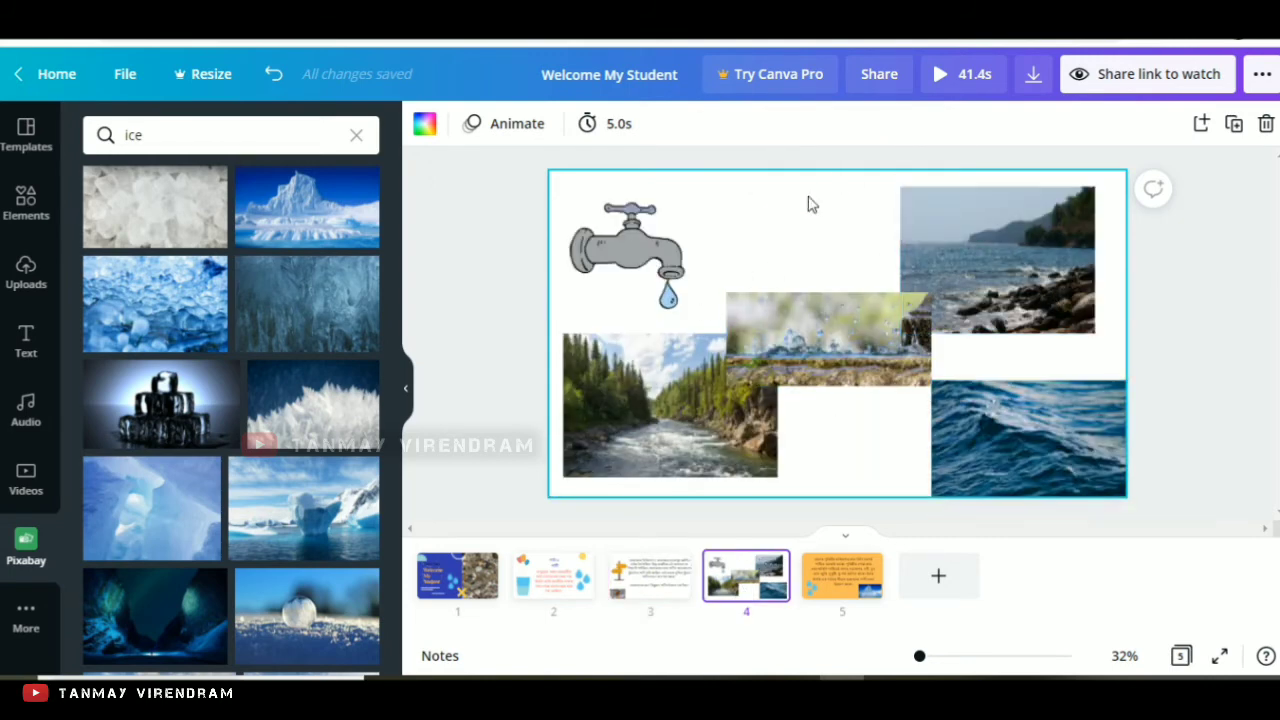
{"action": "left_click", "coordinate": [840, 585]}
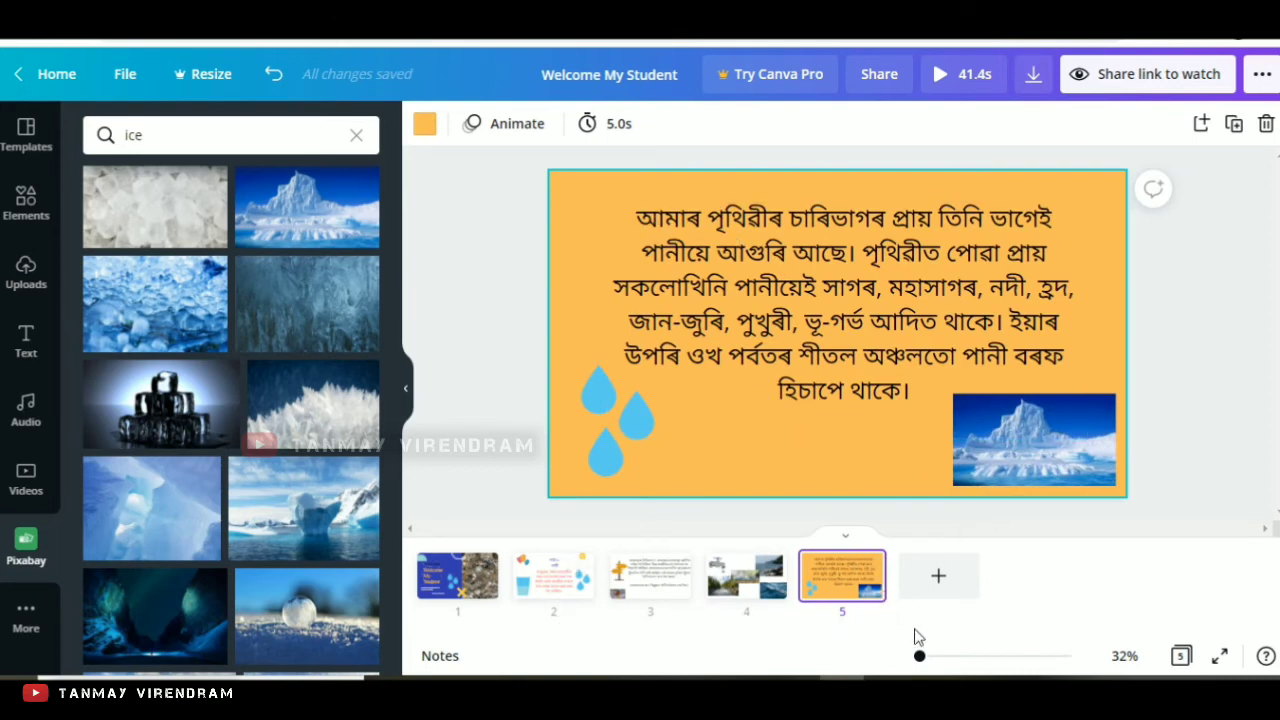
{"action": "left_click", "coordinate": [939, 580]}
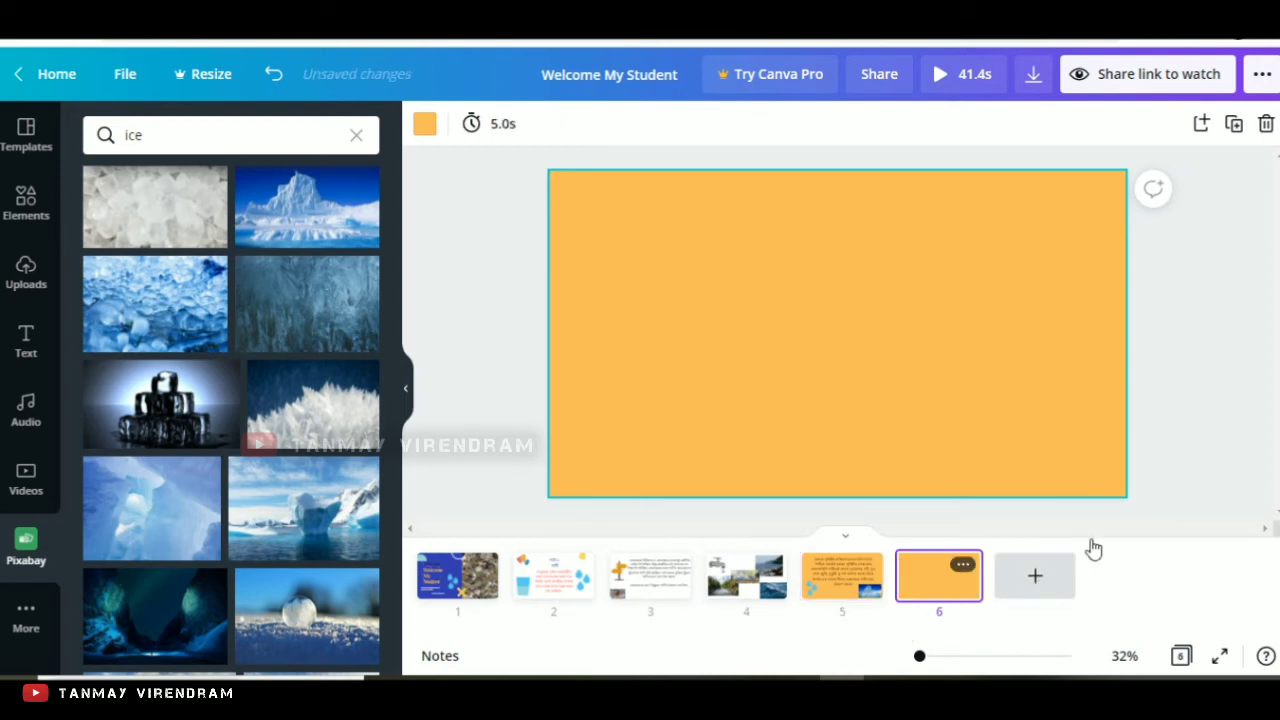
{"action": "left_click", "coordinate": [466, 583]}
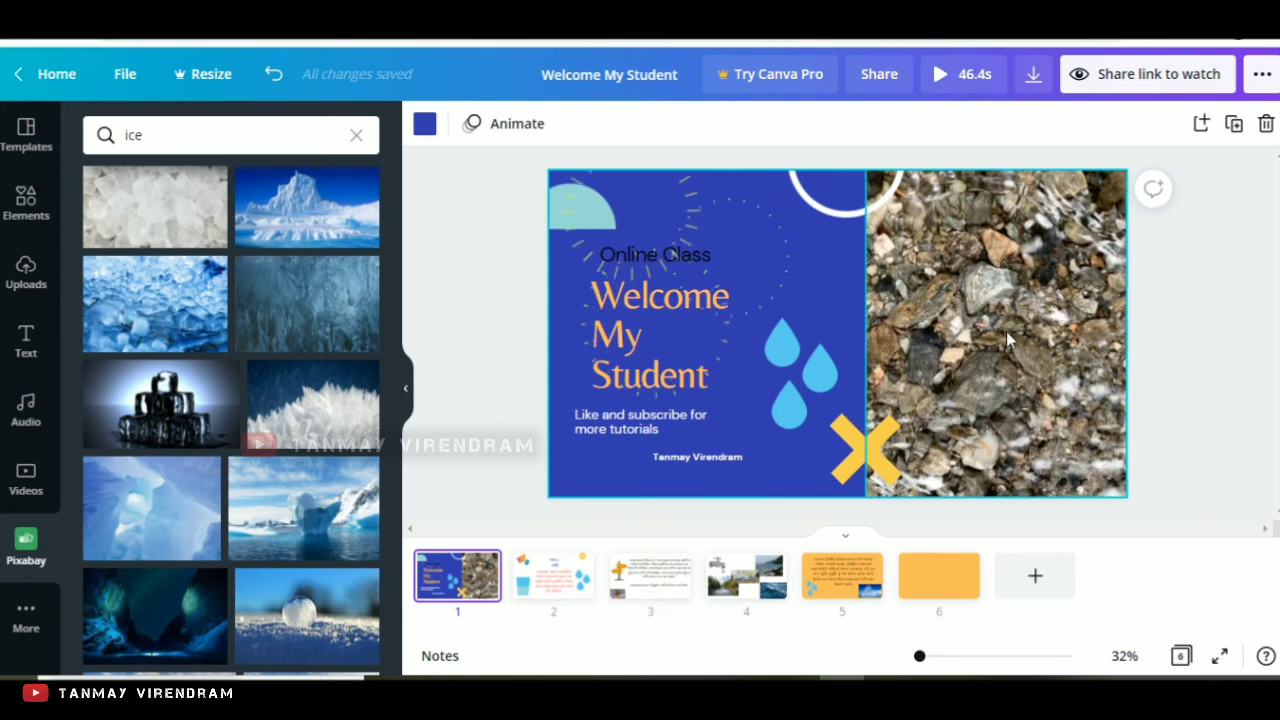
{"action": "left_click", "coordinate": [540, 582]}
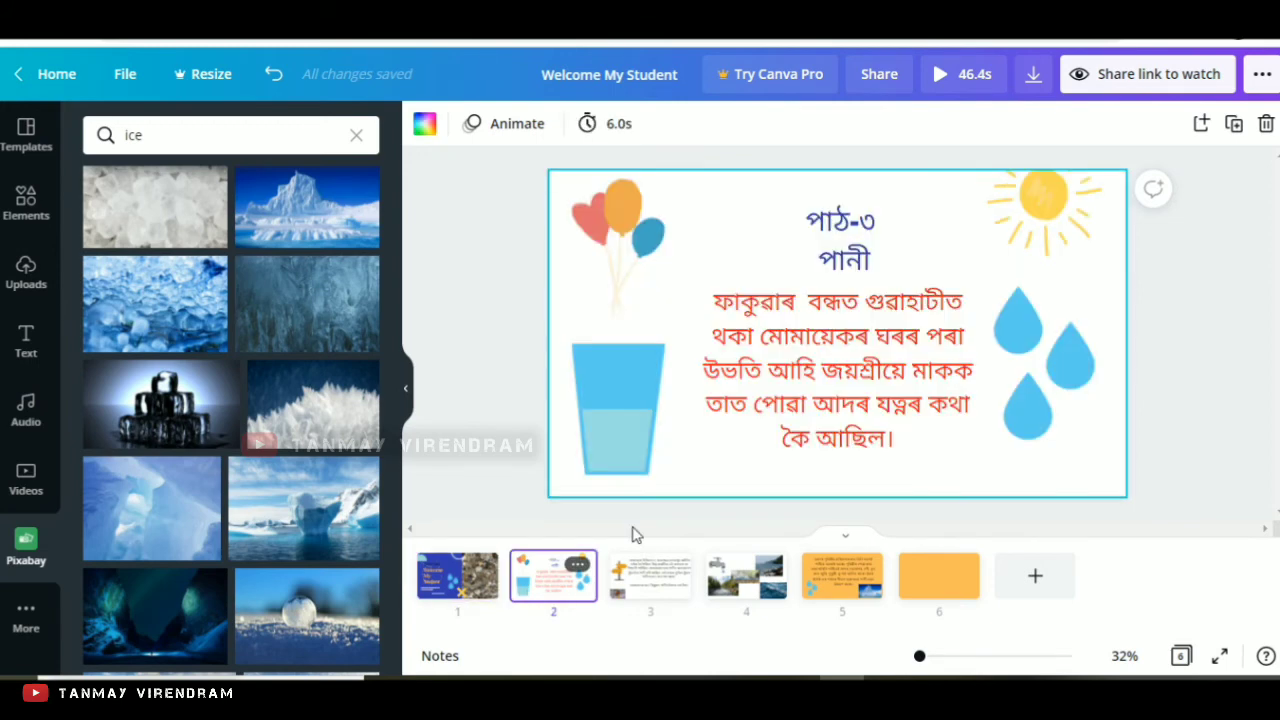
{"action": "left_click", "coordinate": [680, 590]}
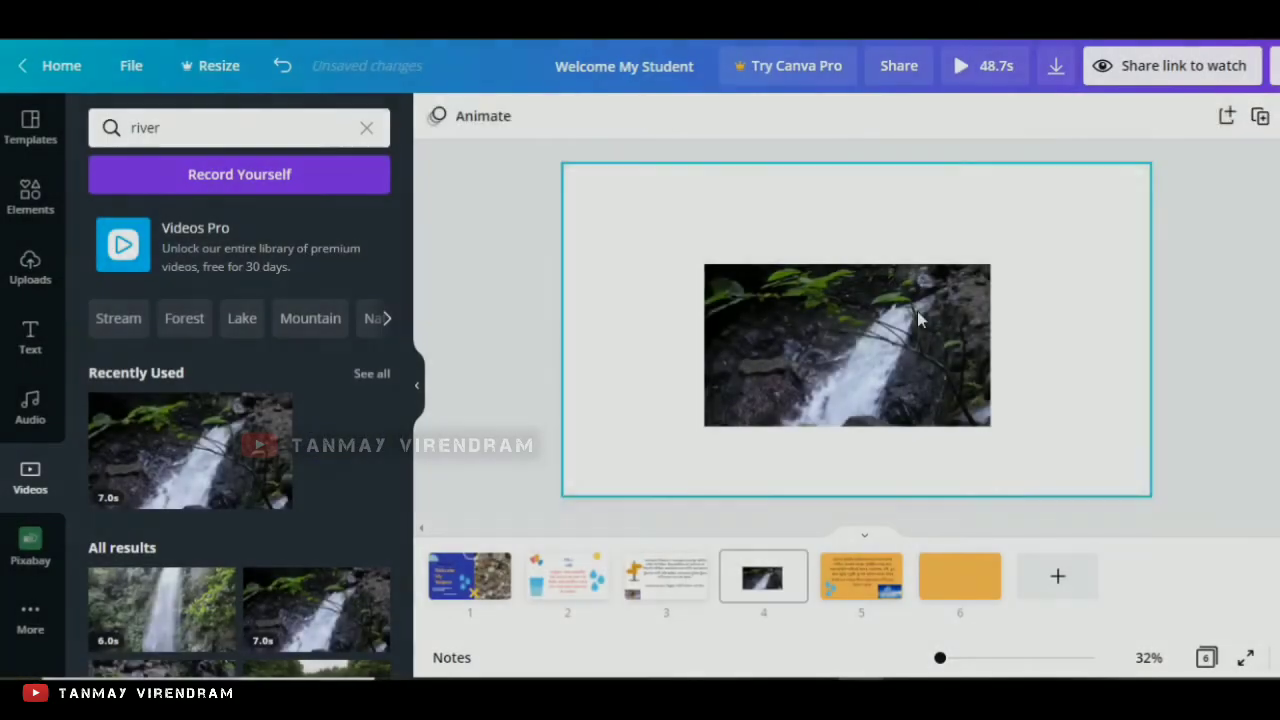
Step: Enlarge the waterfall video on page 4 from the page's upper-left corner until it fills the whole page
{"action": "left_click", "coordinate": [917, 311]}
{"action": "left_click_drag", "start_coordinate": [989, 427], "coordinate": [1151, 517]}
{"action": "left_click_drag", "start_coordinate": [1027, 372], "coordinate": [891, 284]}
{"action": "left_click_drag", "start_coordinate": [1062, 453], "coordinate": [1083, 457]}
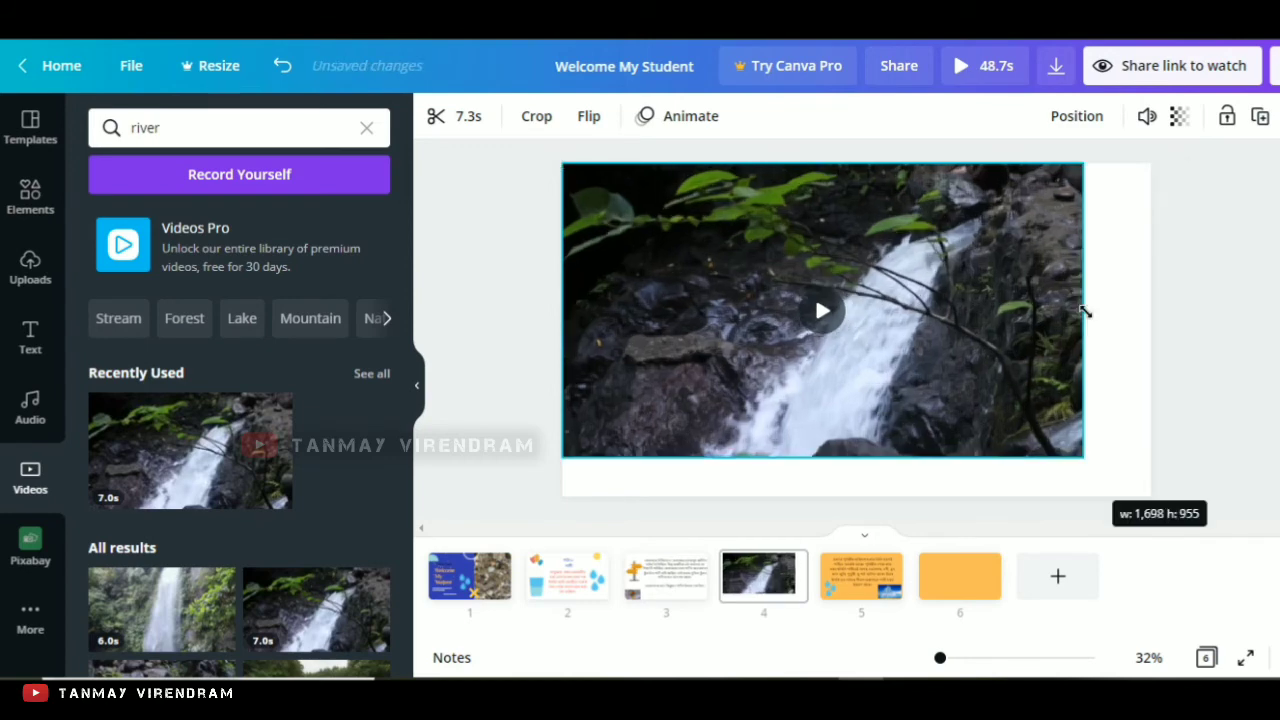
{"action": "left_click_drag", "start_coordinate": [1083, 310], "coordinate": [1142, 340]}
{"action": "left_click_drag", "start_coordinate": [1141, 457], "coordinate": [1156, 501]}
{"action": "left_click_drag", "start_coordinate": [871, 492], "coordinate": [872, 505]}
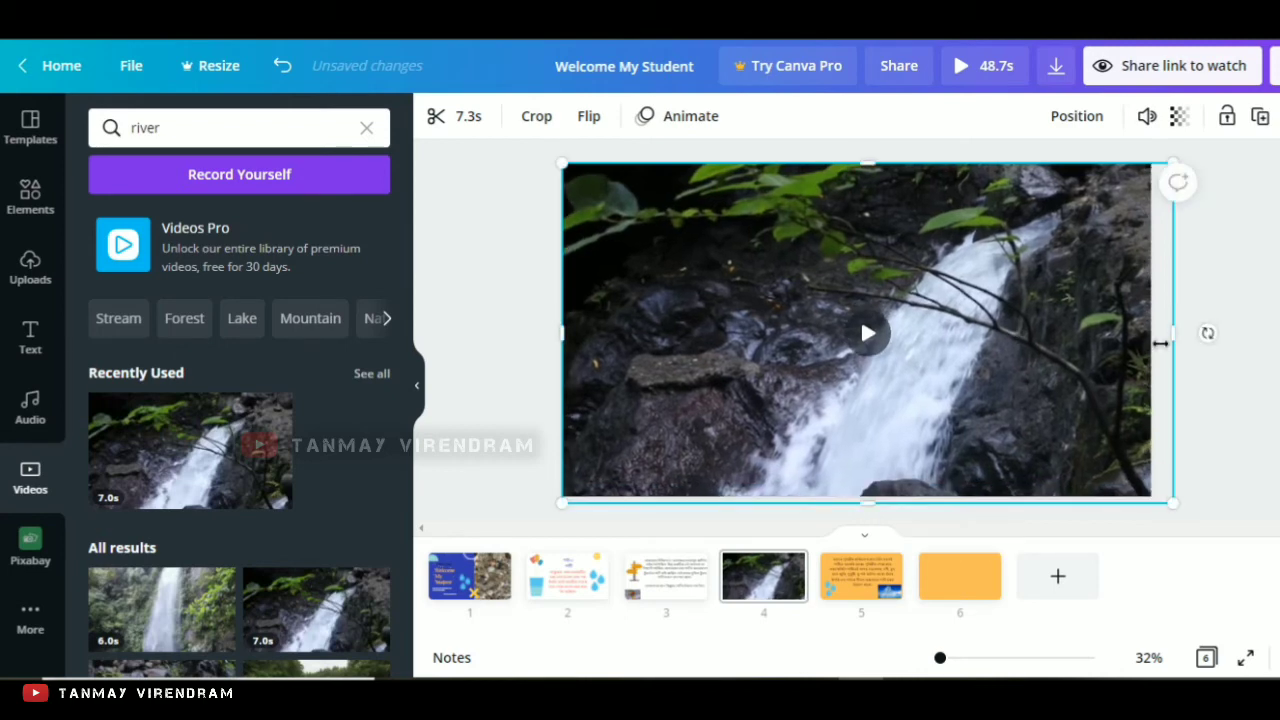
{"action": "left_click_drag", "start_coordinate": [1182, 333], "coordinate": [1151, 334]}
{"action": "left_click", "coordinate": [856, 334]}
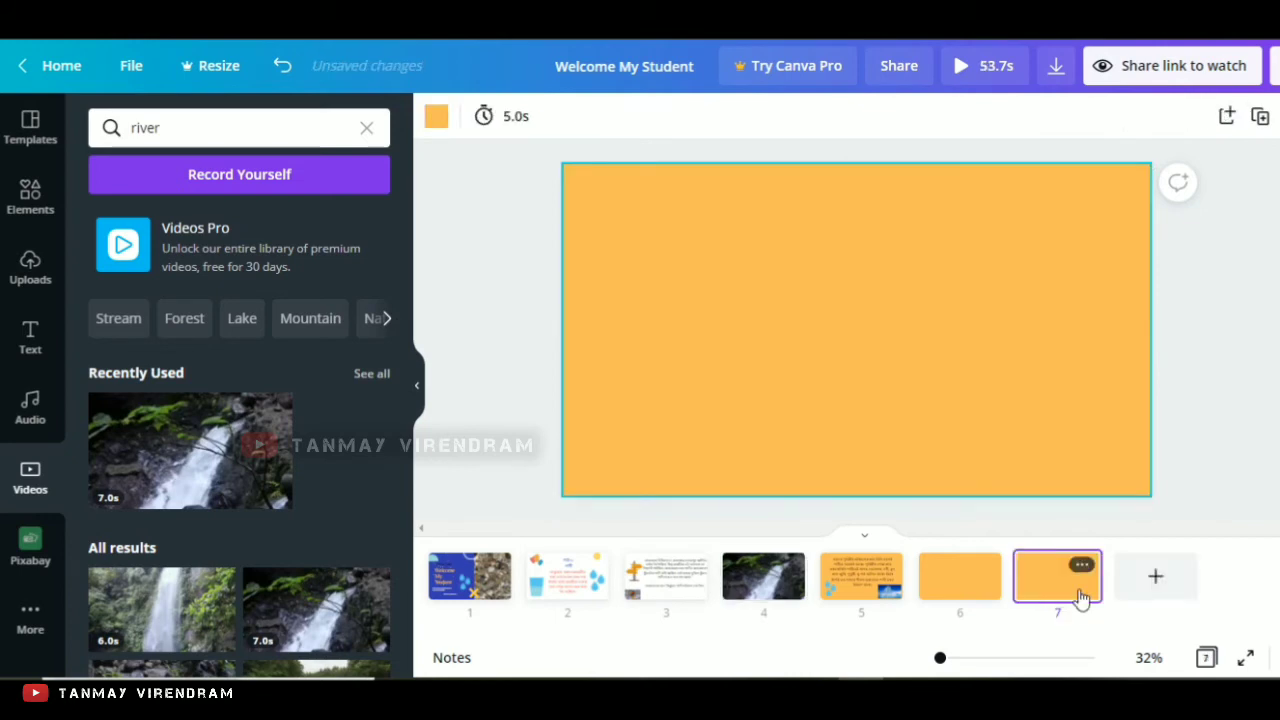
Step: Search the videos for "rain" and add the 5.0s clip of wet green leaves to page 7
{"action": "left_click", "coordinate": [912, 348]}
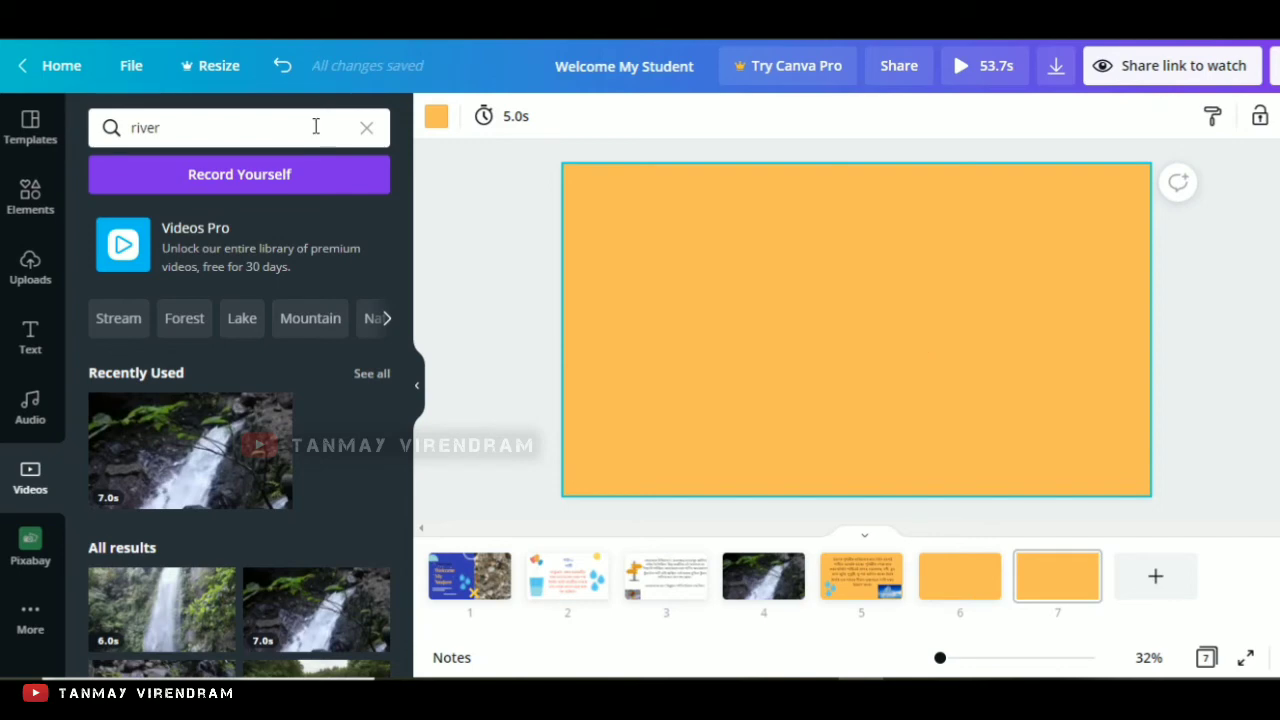
{"action": "left_click", "coordinate": [246, 138]}
{"action": "key", "text": "BackSpace"}
{"action": "key", "text": "BackSpace"}
{"action": "key", "text": "BackSpace"}
{"action": "key", "text": "BackSpace"}
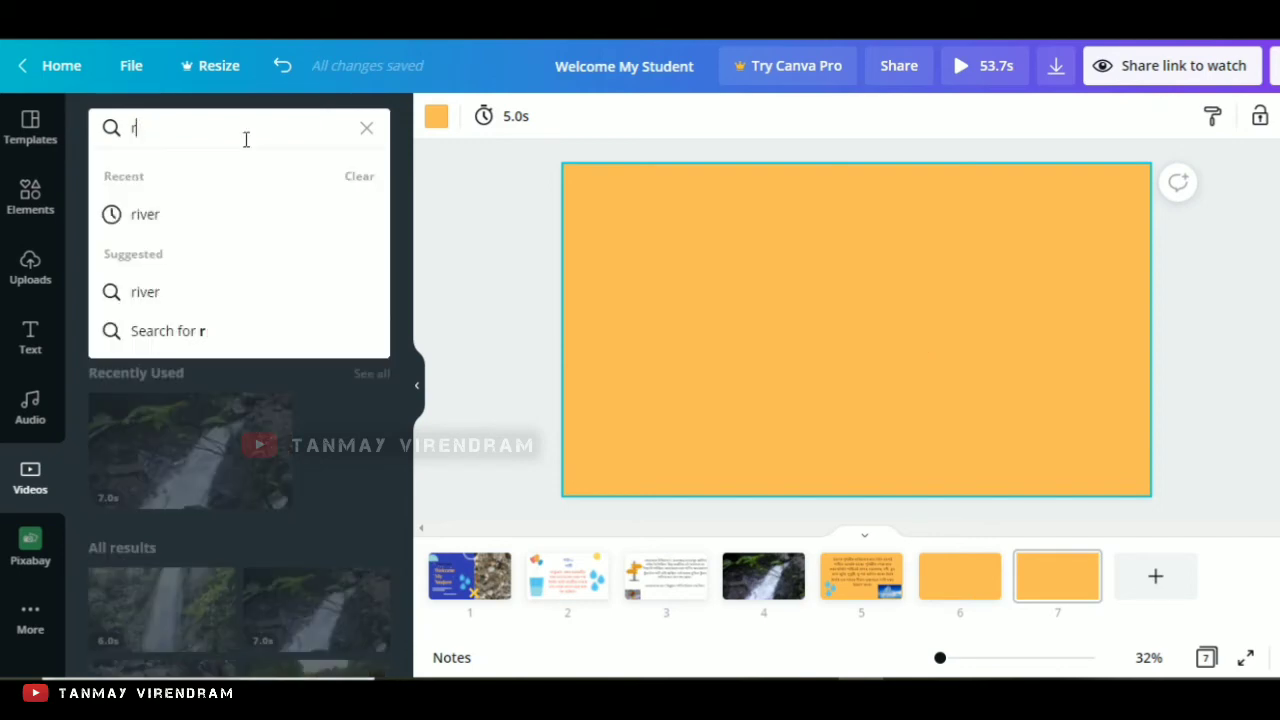
{"action": "key", "text": "BackSpace"}
{"action": "type", "text": "rain"}
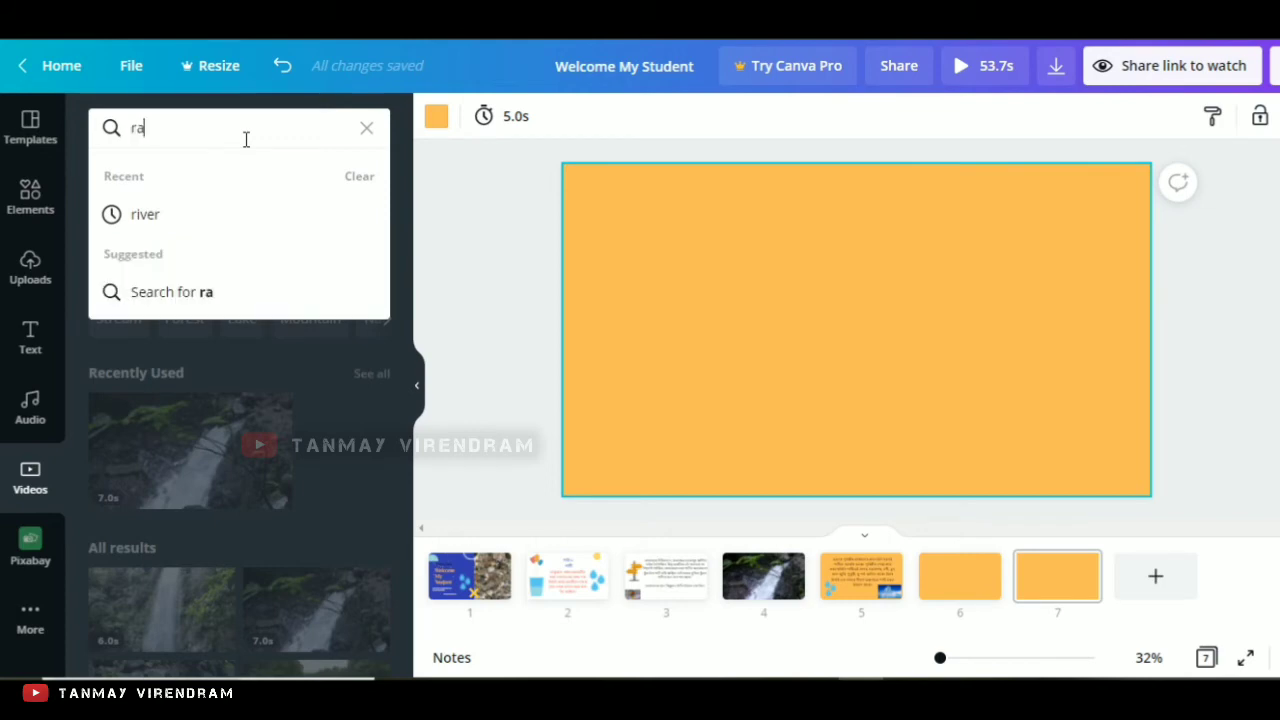
{"action": "key", "text": "Return"}
{"action": "left_click", "coordinate": [300, 400]}
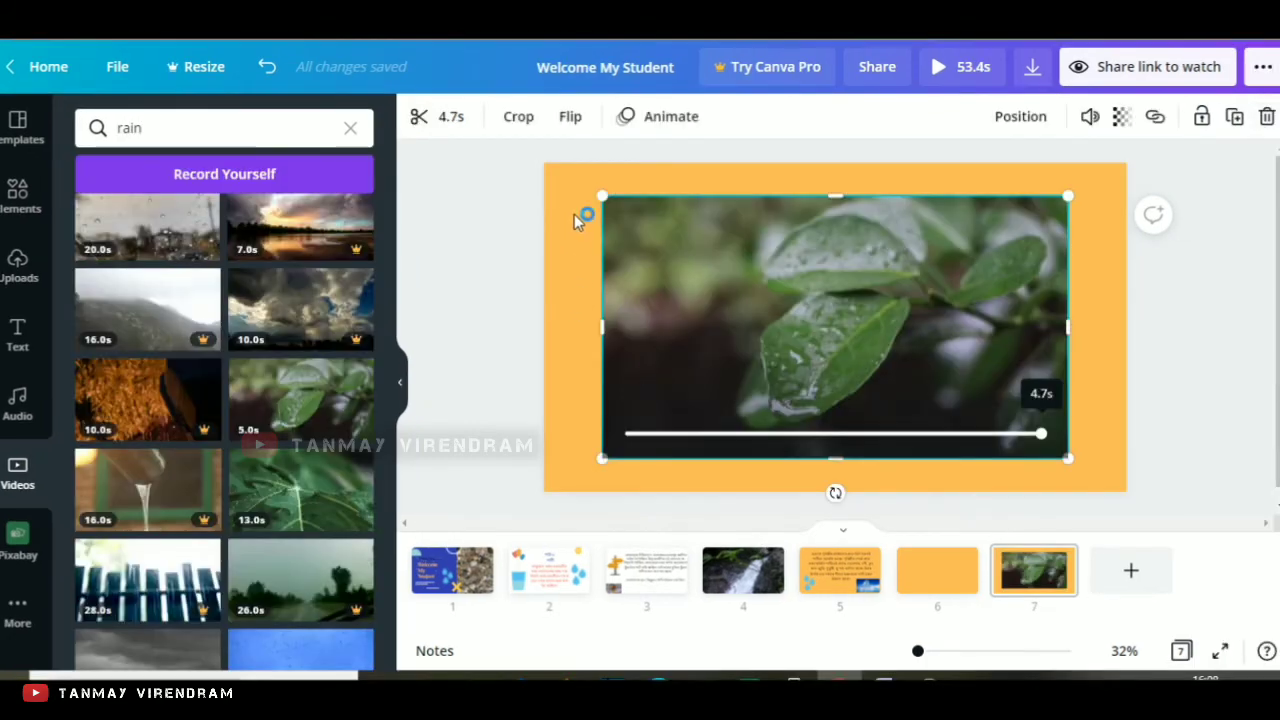
Step: Enlarge the wet leaves video on page 7 until it fills the whole page
{"action": "left_click_drag", "start_coordinate": [600, 196], "coordinate": [544, 163]}
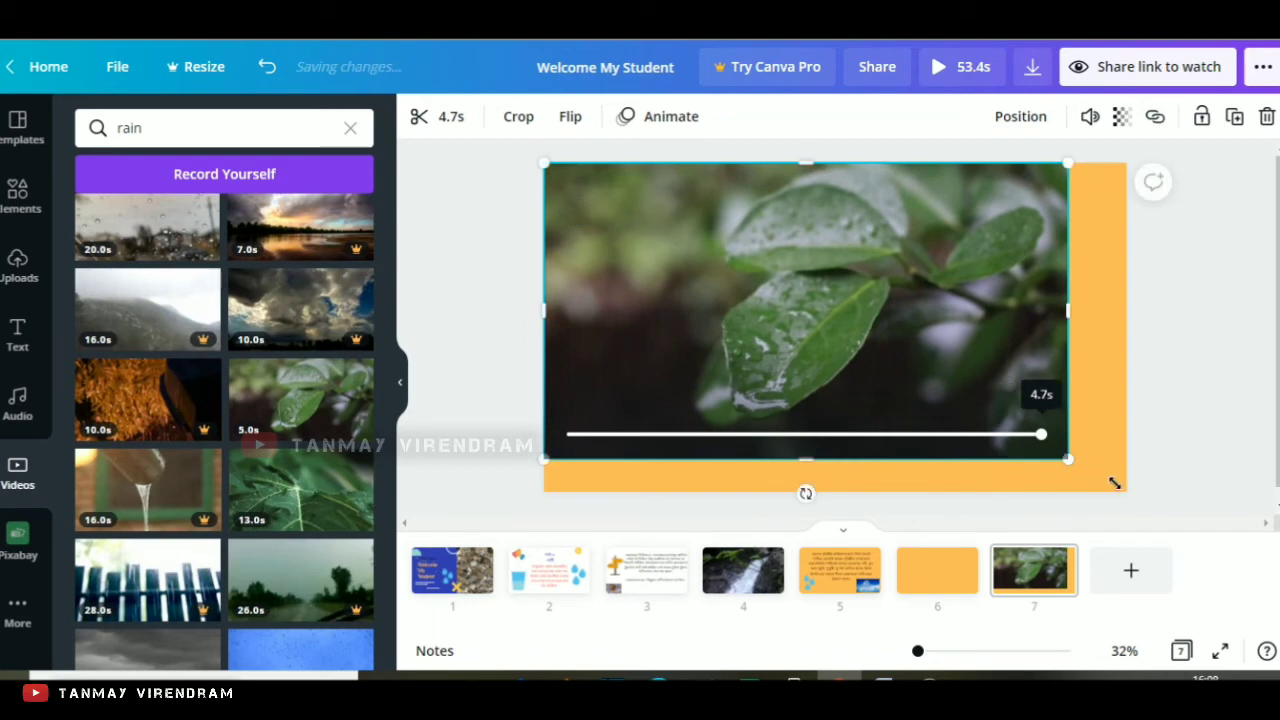
{"action": "left_click_drag", "start_coordinate": [1114, 483], "coordinate": [1145, 508]}
{"action": "left_click", "coordinate": [1210, 373]}
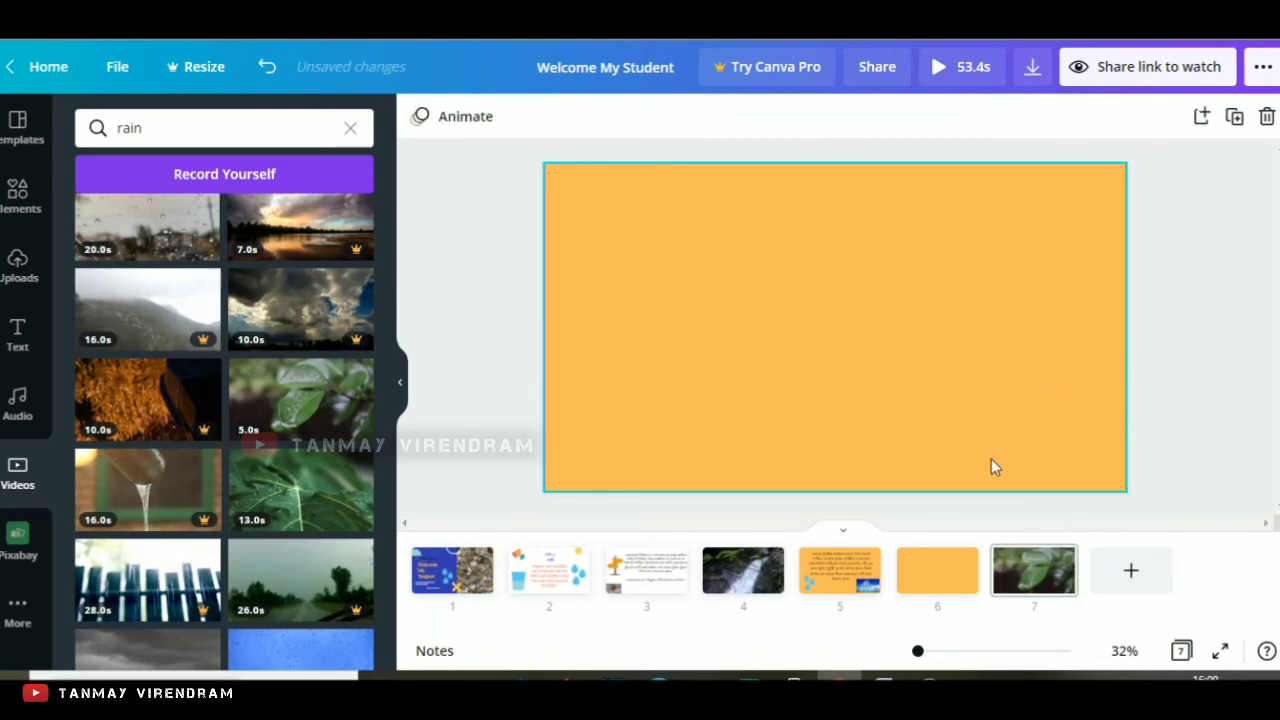
{"action": "left_click", "coordinate": [958, 383]}
{"action": "left_click", "coordinate": [1040, 578]}
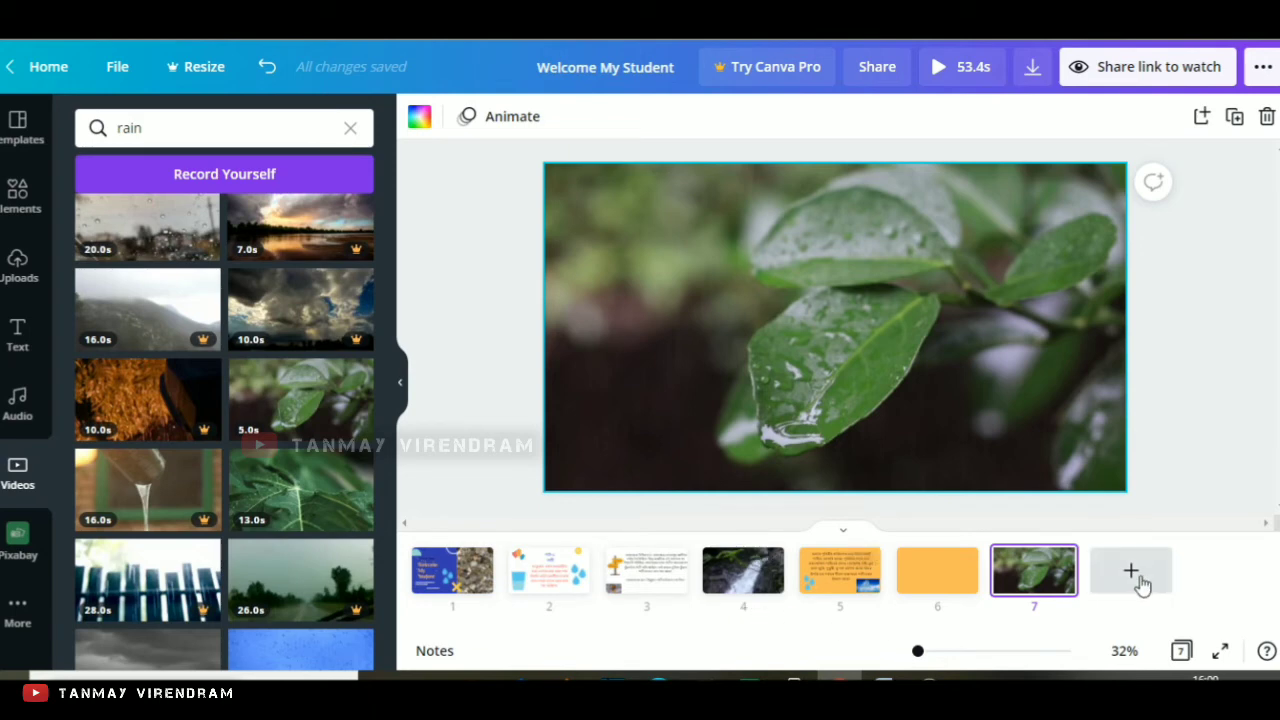
{"action": "left_click", "coordinate": [998, 297]}
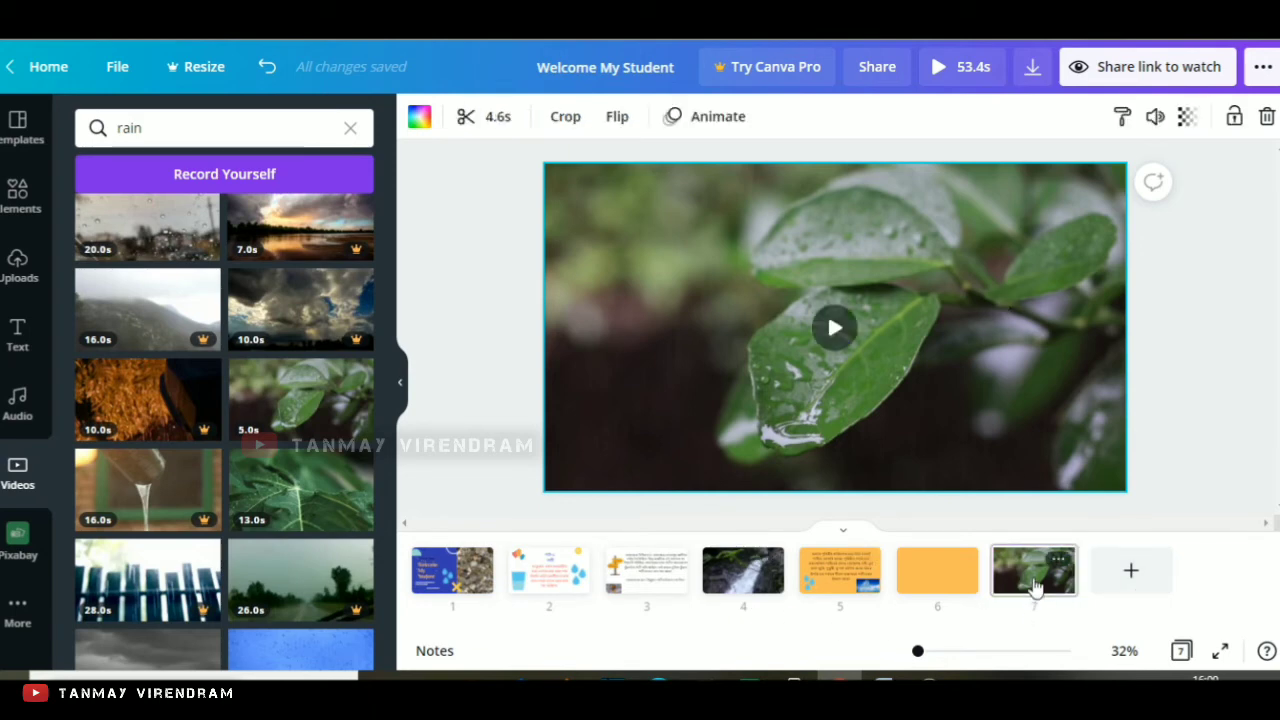
Step: Move the wet leaves video page to position 5, directly after the waterfall page, and play its video
{"action": "mouse_move", "coordinate": [1035, 582]}
{"action": "left_mouse_down"}
{"action": "mouse_move", "coordinate": [866, 540]}
{"action": "mouse_move", "coordinate": [808, 543]}
{"action": "mouse_move", "coordinate": [806, 559]}
{"action": "left_mouse_up"}
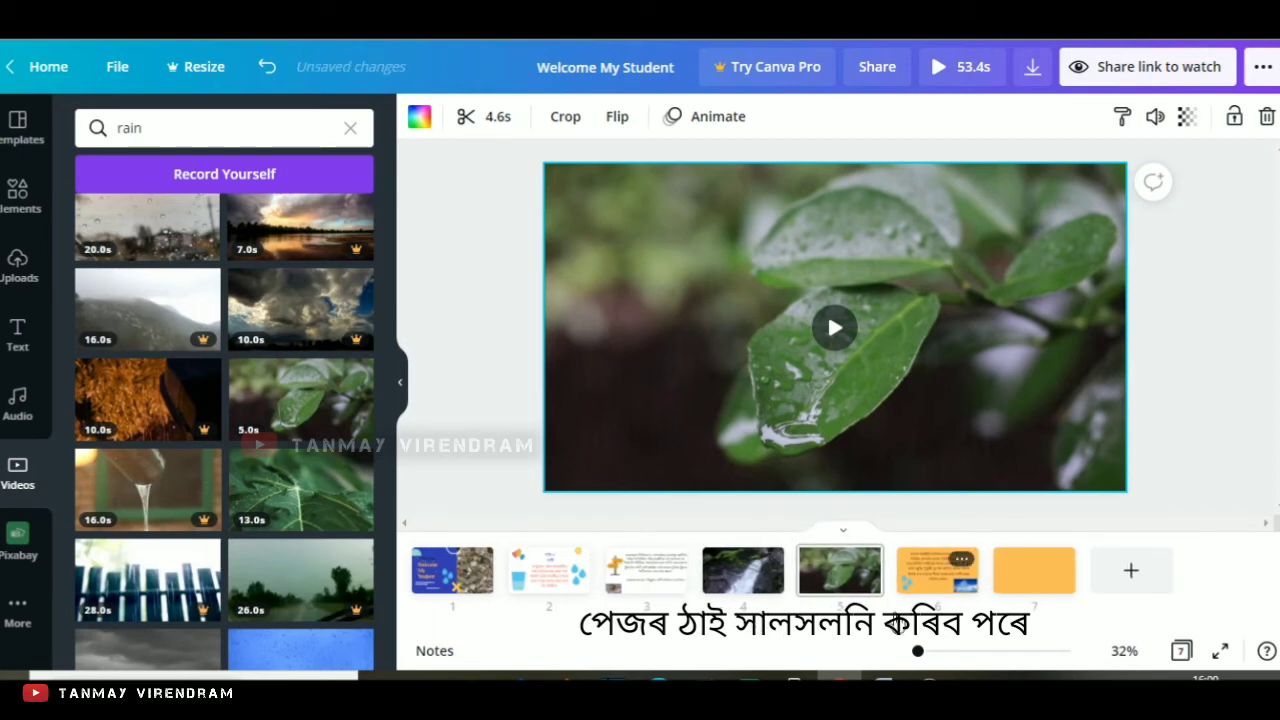
{"action": "left_click", "coordinate": [738, 578]}
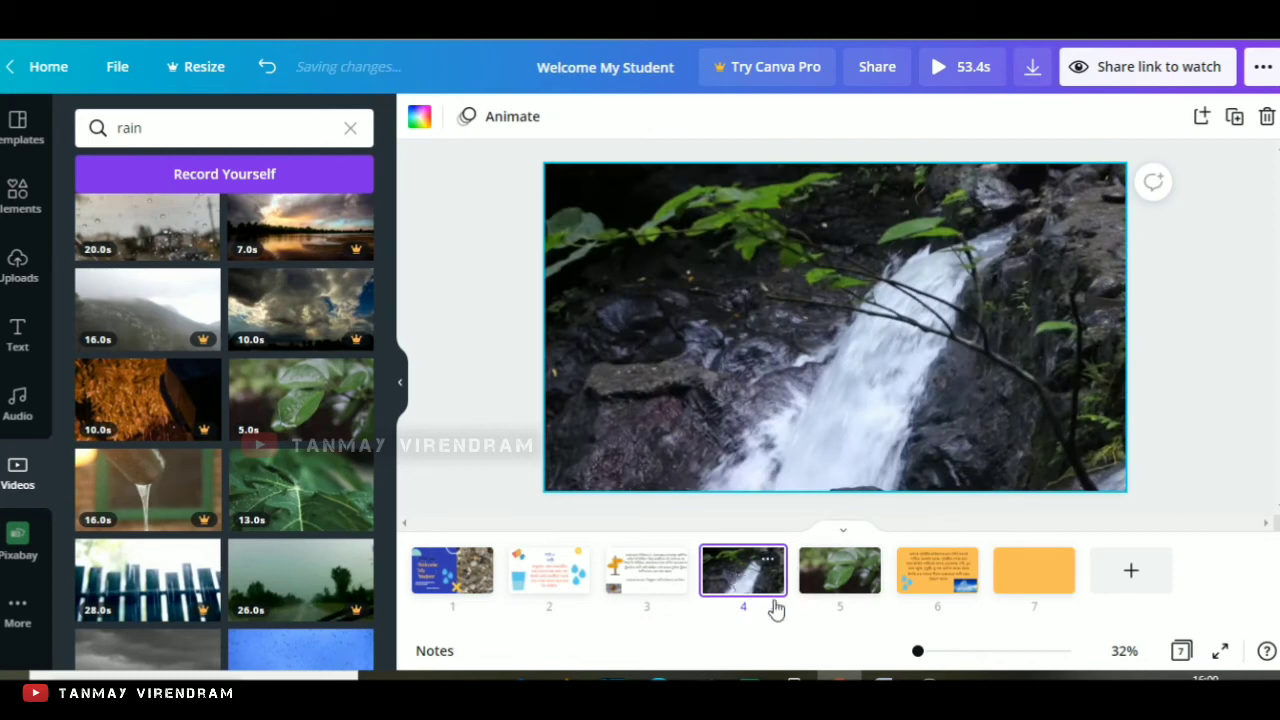
{"action": "left_click", "coordinate": [838, 586]}
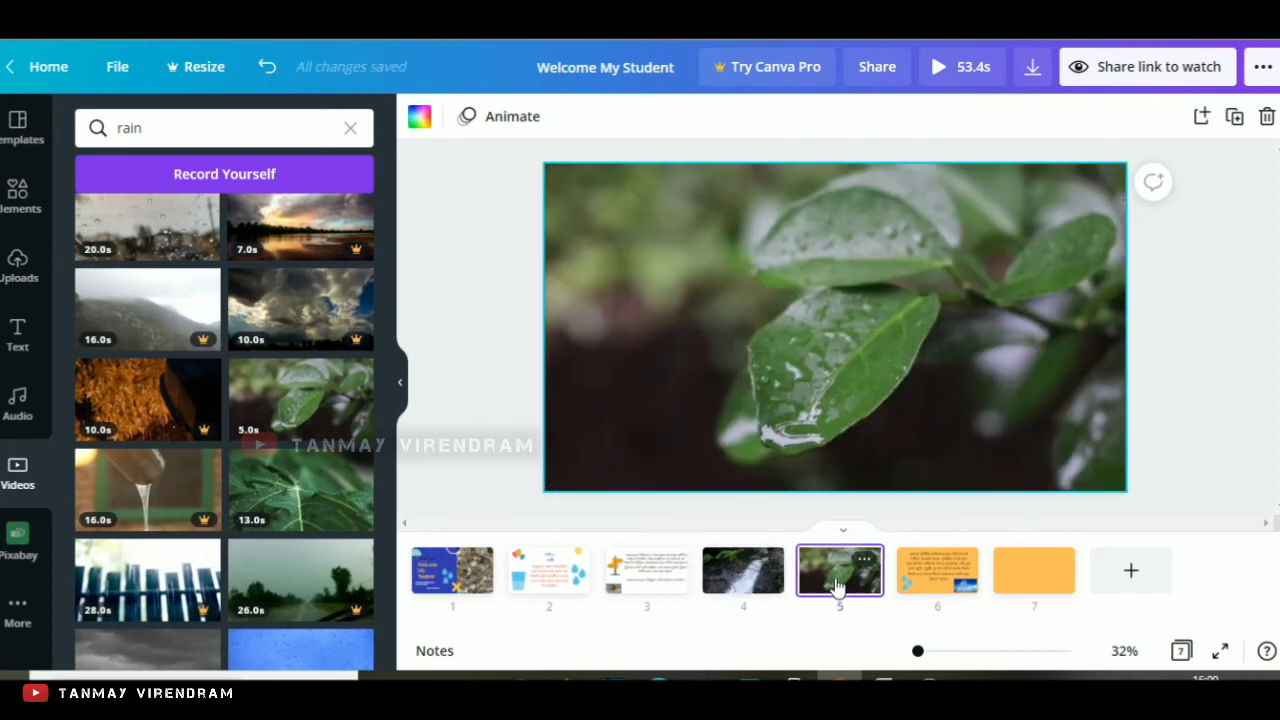
{"action": "left_click", "coordinate": [837, 344]}
{"action": "left_click", "coordinate": [837, 330]}
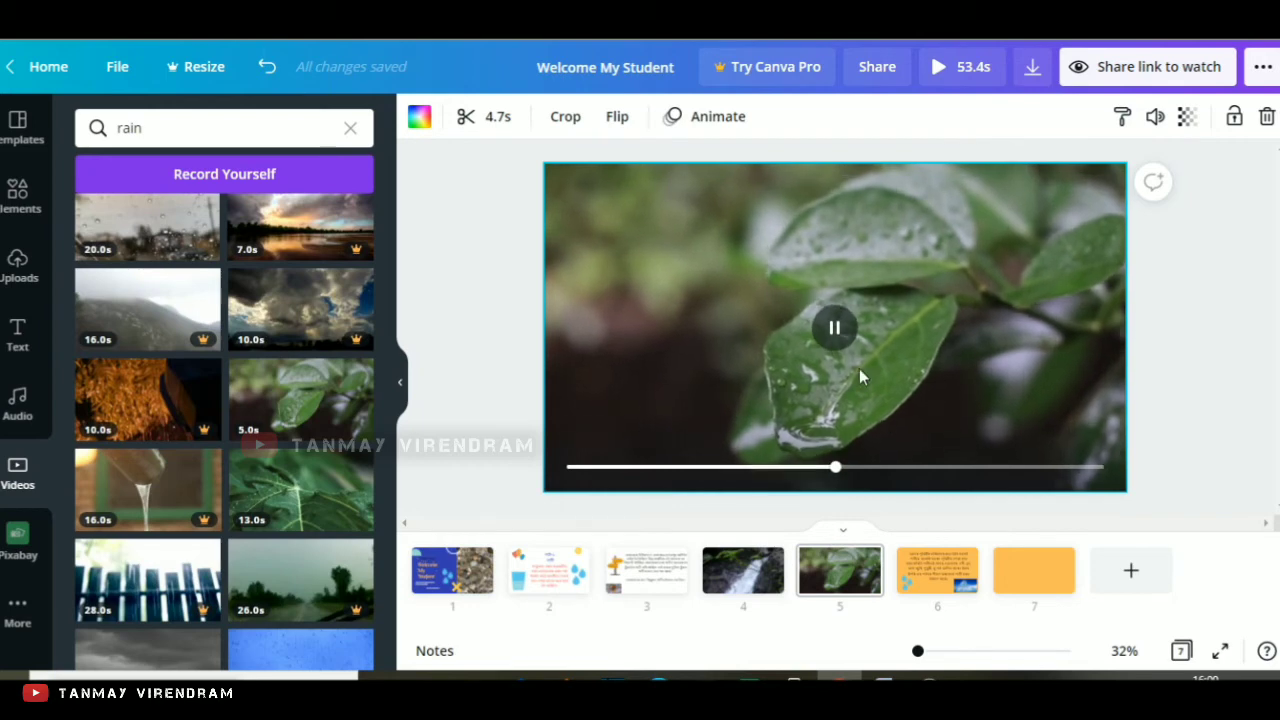
{"action": "left_click", "coordinate": [743, 578]}
{"action": "left_click", "coordinate": [838, 585]}
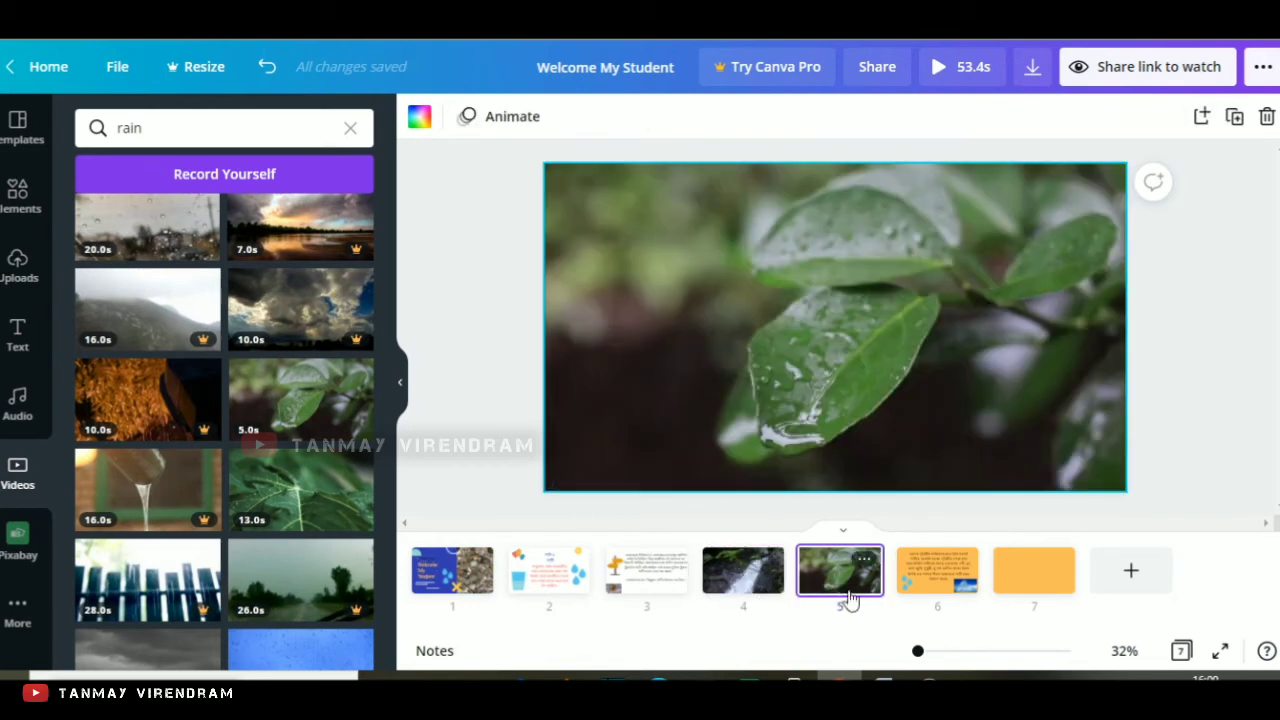
Step: Move the blank orange page from position 7 to position 6, directly after the wet leaves page, and select it
{"action": "mouse_move", "coordinate": [1047, 586]}
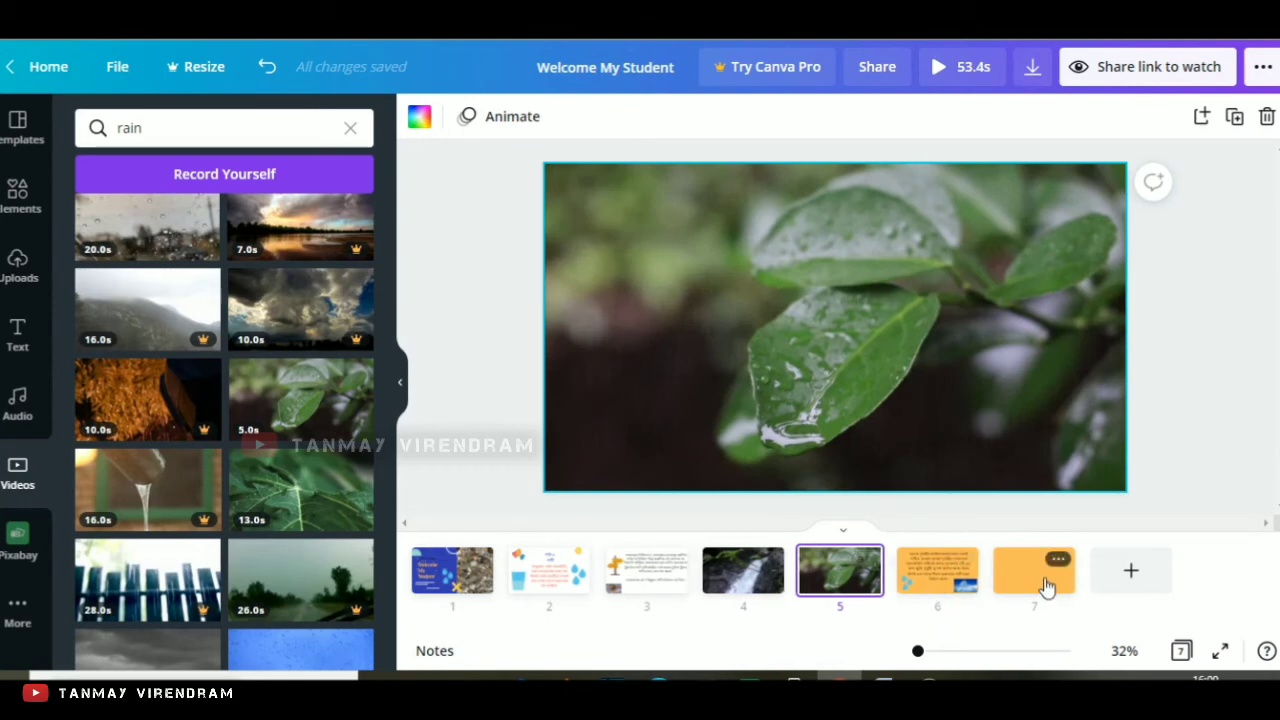
{"action": "left_click_drag", "start_coordinate": [1034, 583], "coordinate": [920, 580]}
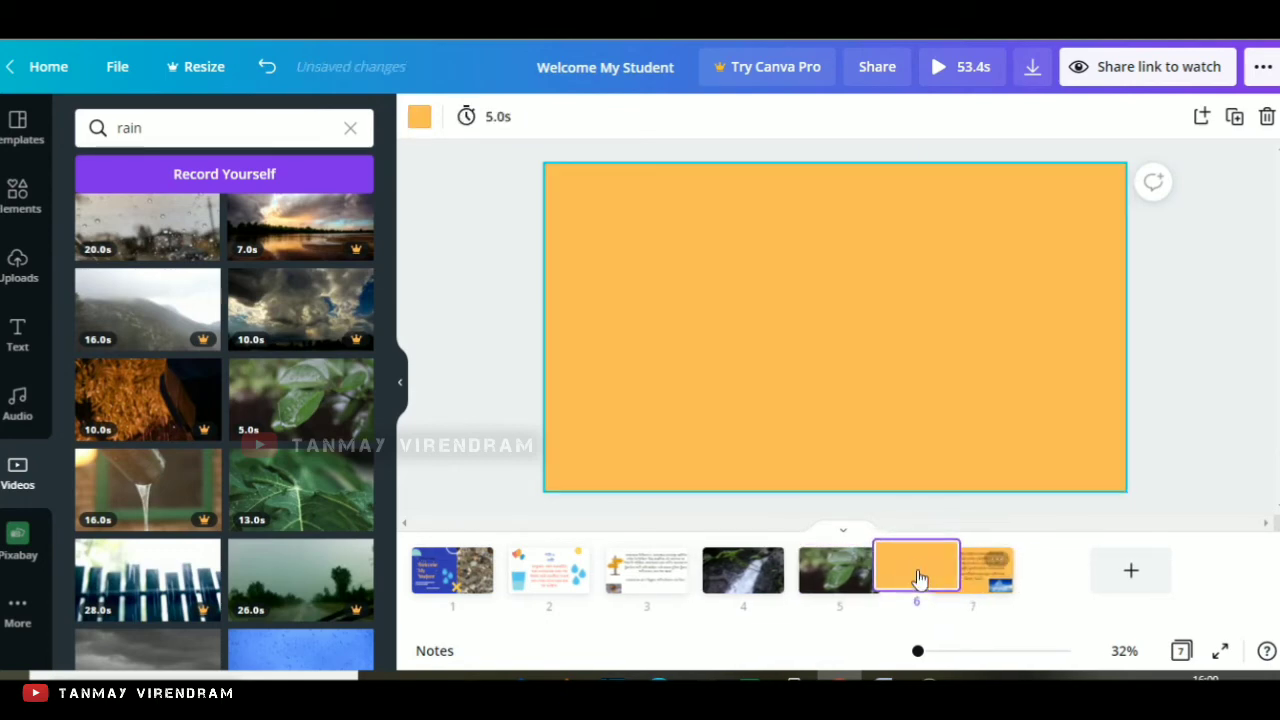
{"action": "left_click", "coordinate": [882, 356]}
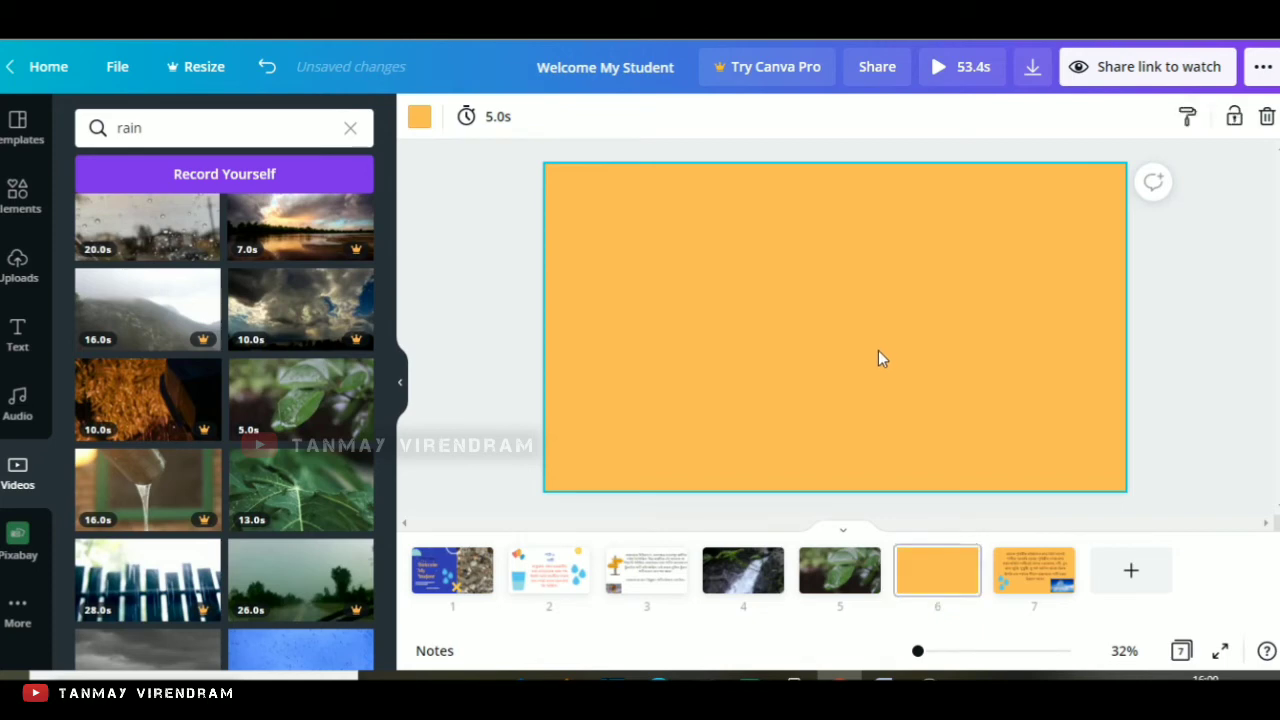
Step: Search the videos for "sea" and look through the results for a clip suitable for page 6
{"action": "left_click", "coordinate": [195, 130]}
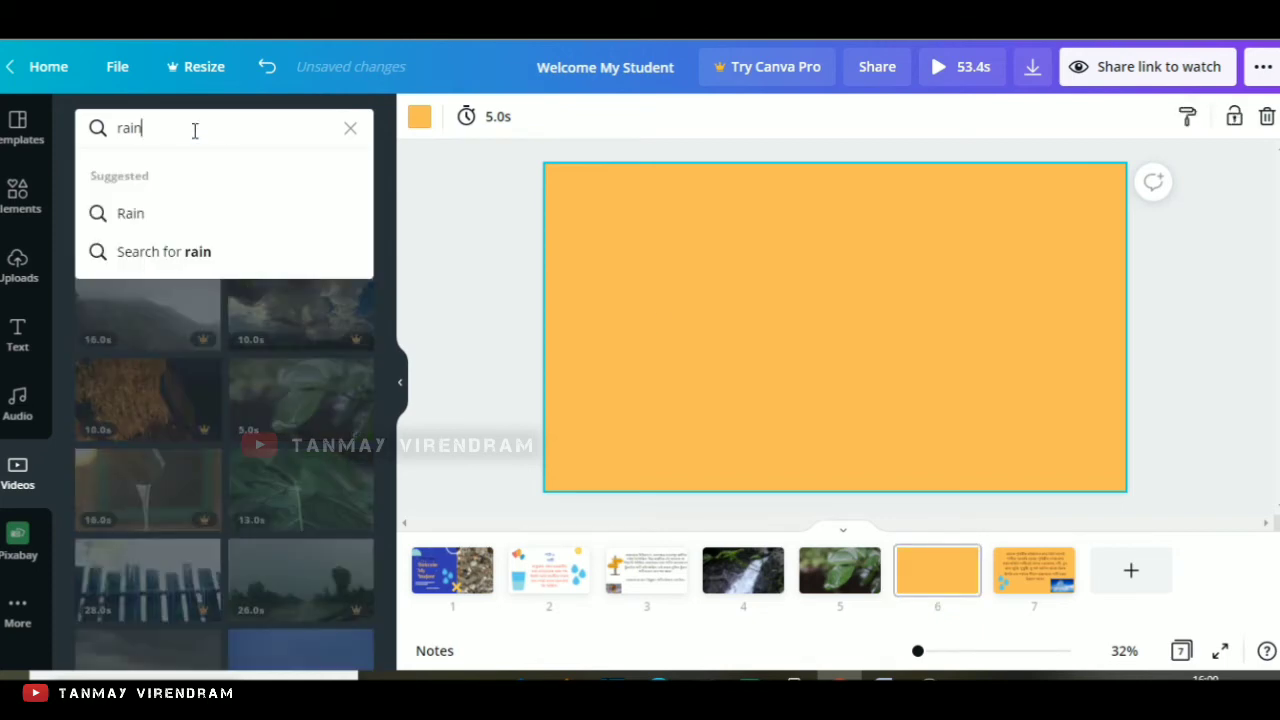
{"action": "key", "text": "BackSpace"}
{"action": "key", "text": "BackSpace"}
{"action": "key", "text": "BackSpace"}
{"action": "key", "text": "BackSpace"}
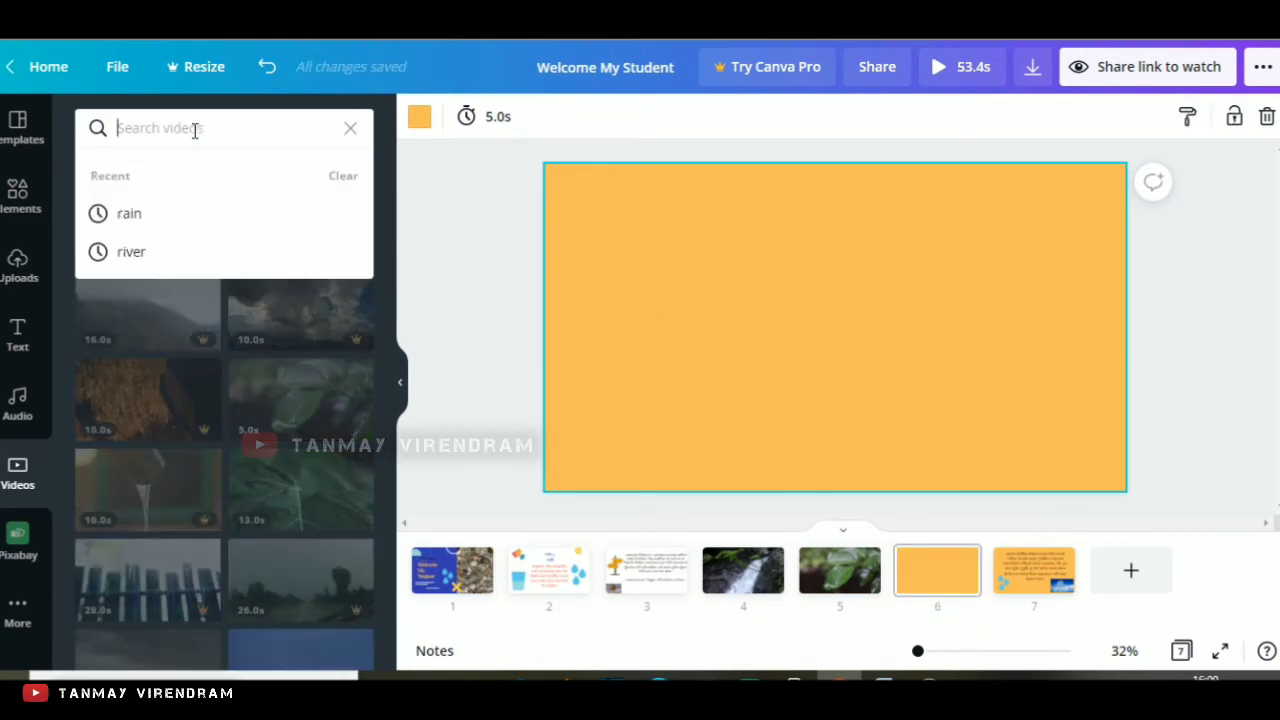
{"action": "type", "text": "sea"}
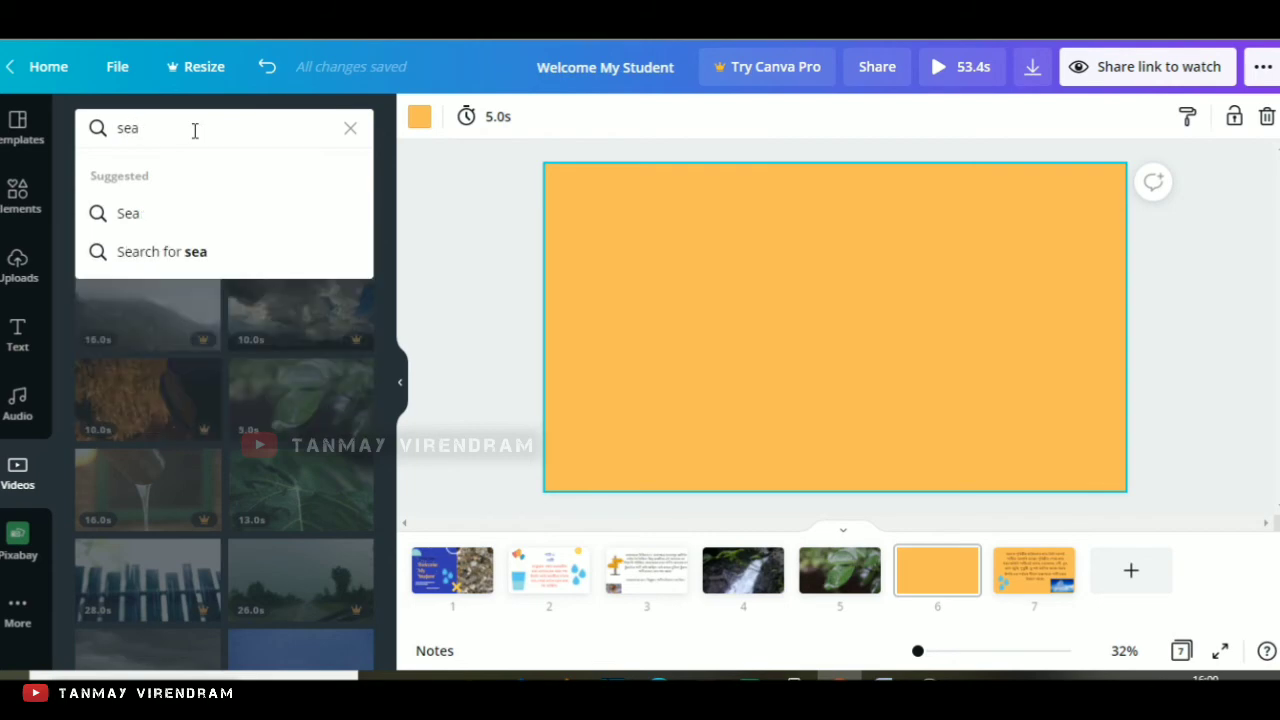
{"action": "key", "text": "Return"}
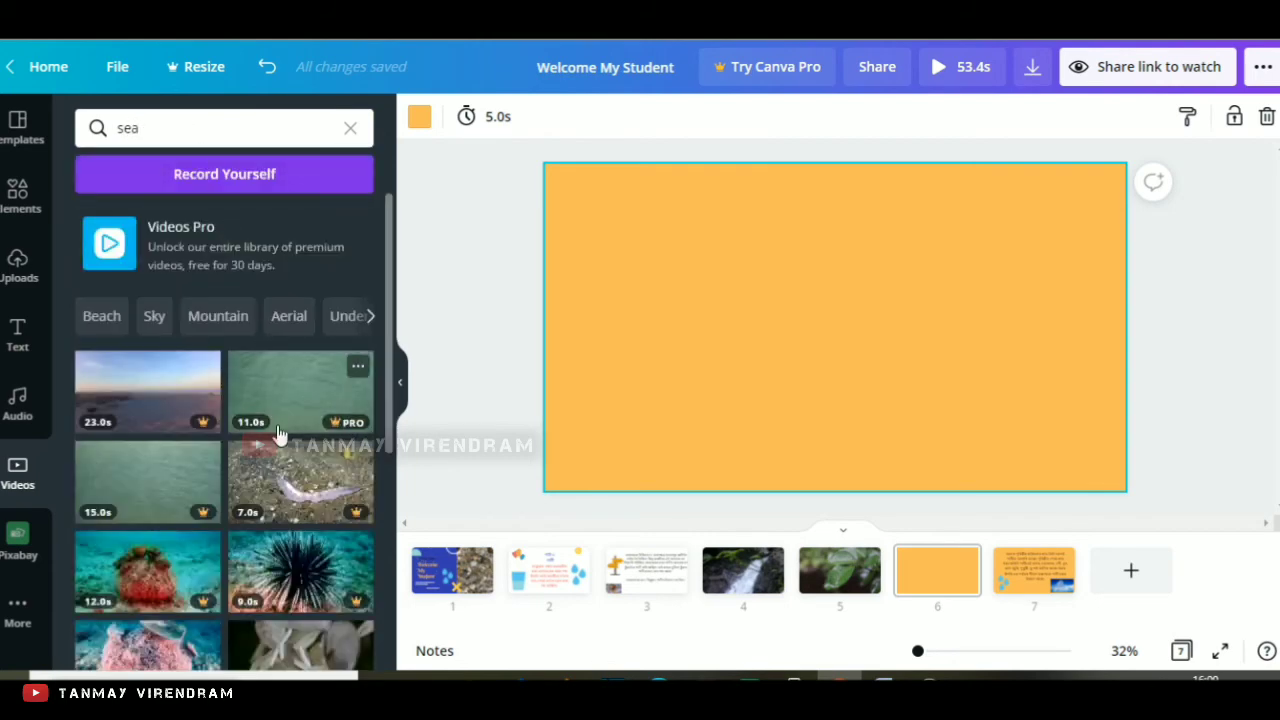
{"action": "scroll", "coordinate": [300, 562], "scroll_direction": "down", "scroll_amount": 4}
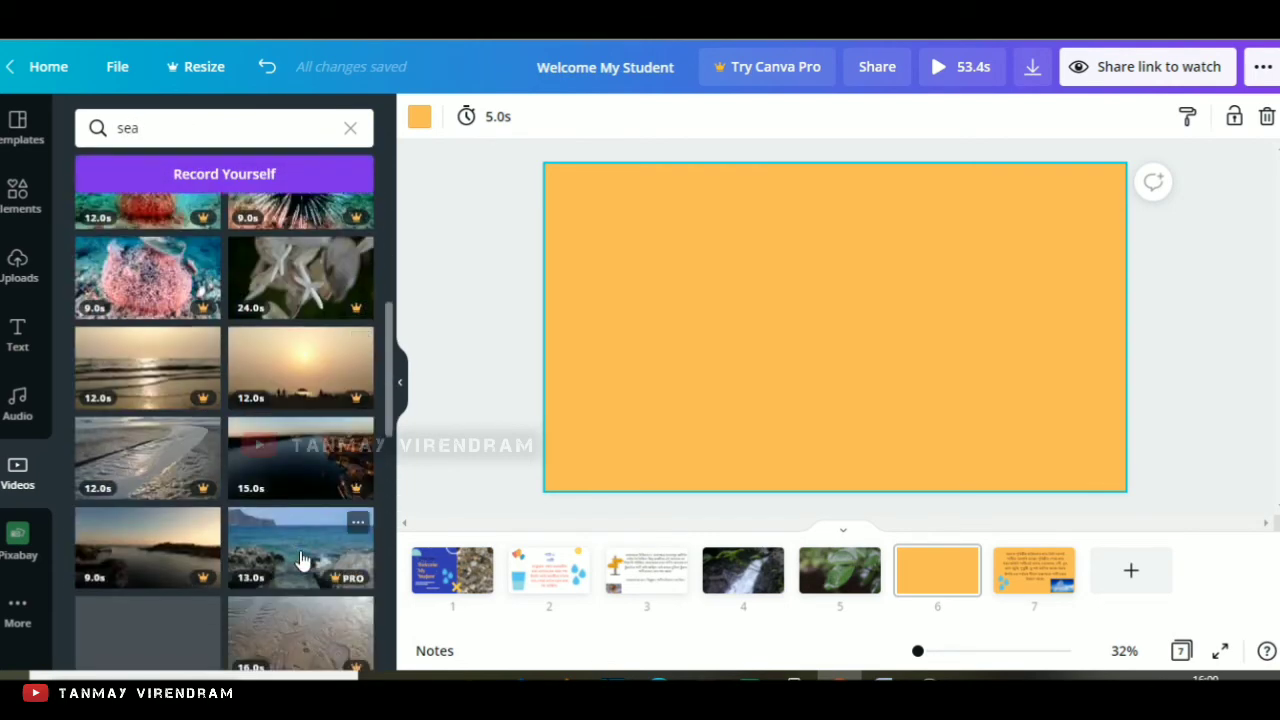
{"action": "scroll", "coordinate": [300, 562], "scroll_direction": "down", "scroll_amount": 5}
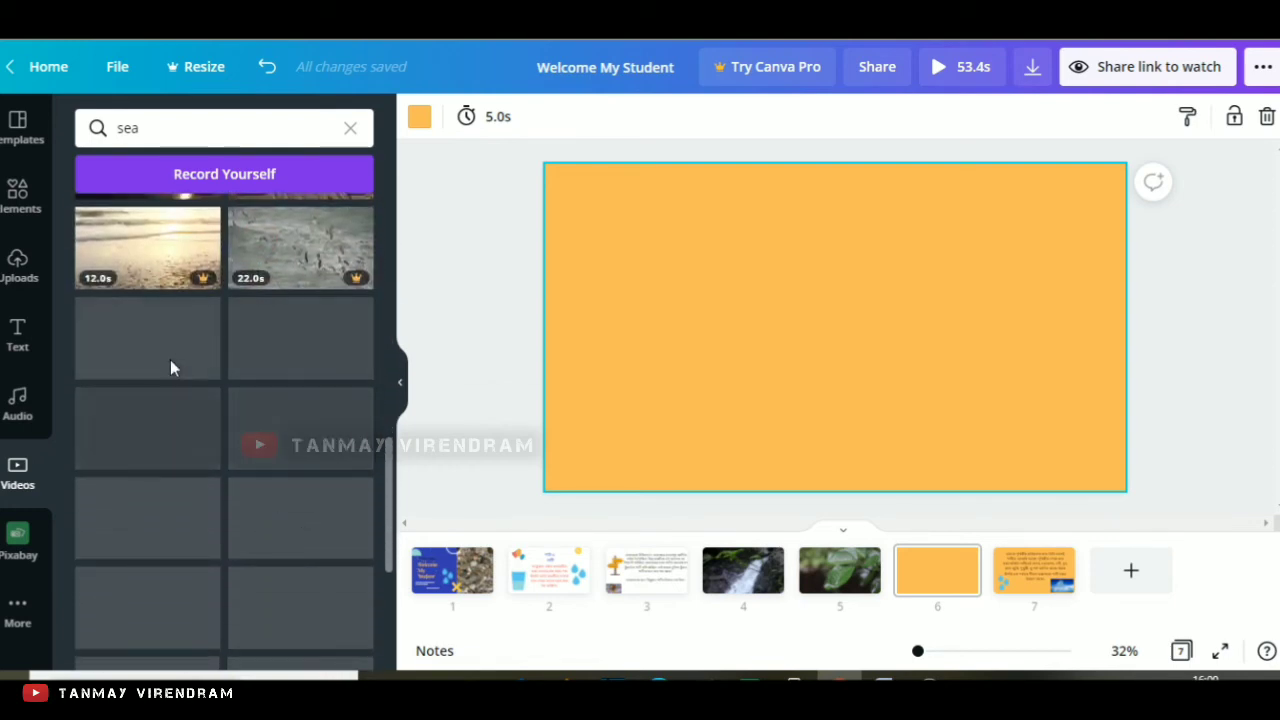
{"action": "scroll", "coordinate": [270, 397], "scroll_direction": "down", "scroll_amount": 1}
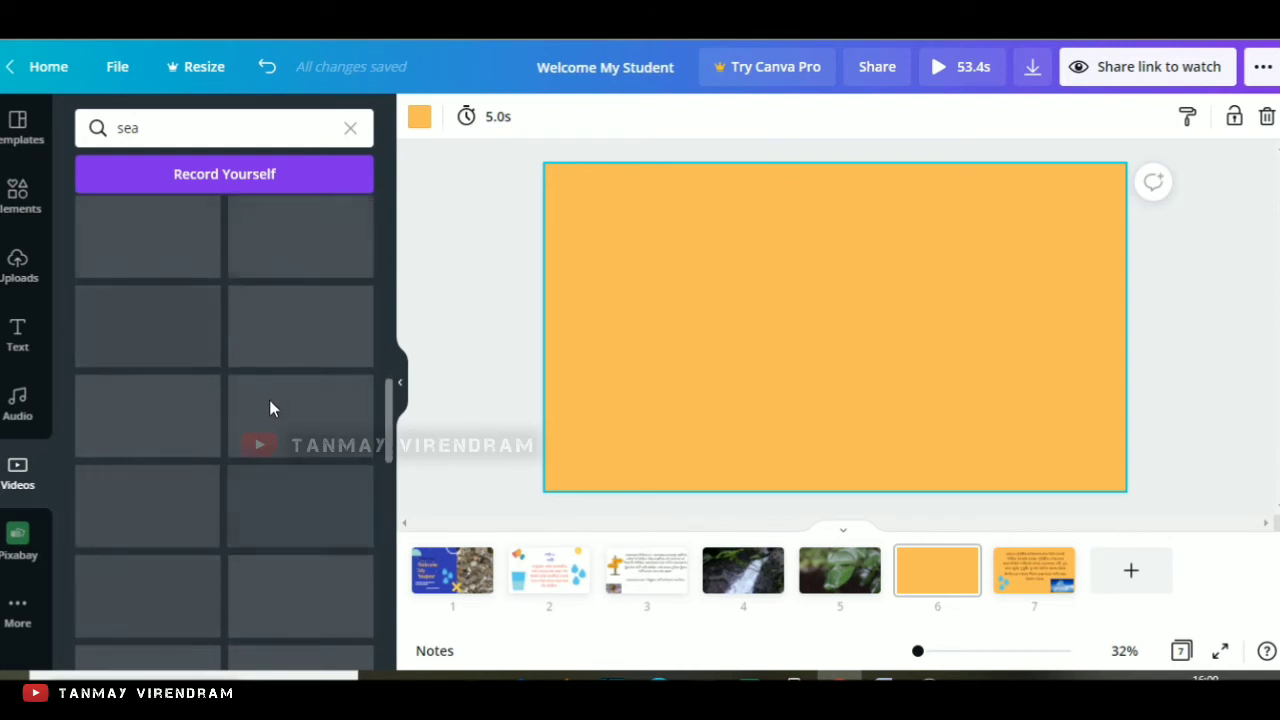
{"action": "scroll", "coordinate": [269, 399], "scroll_direction": "up", "scroll_amount": 2}
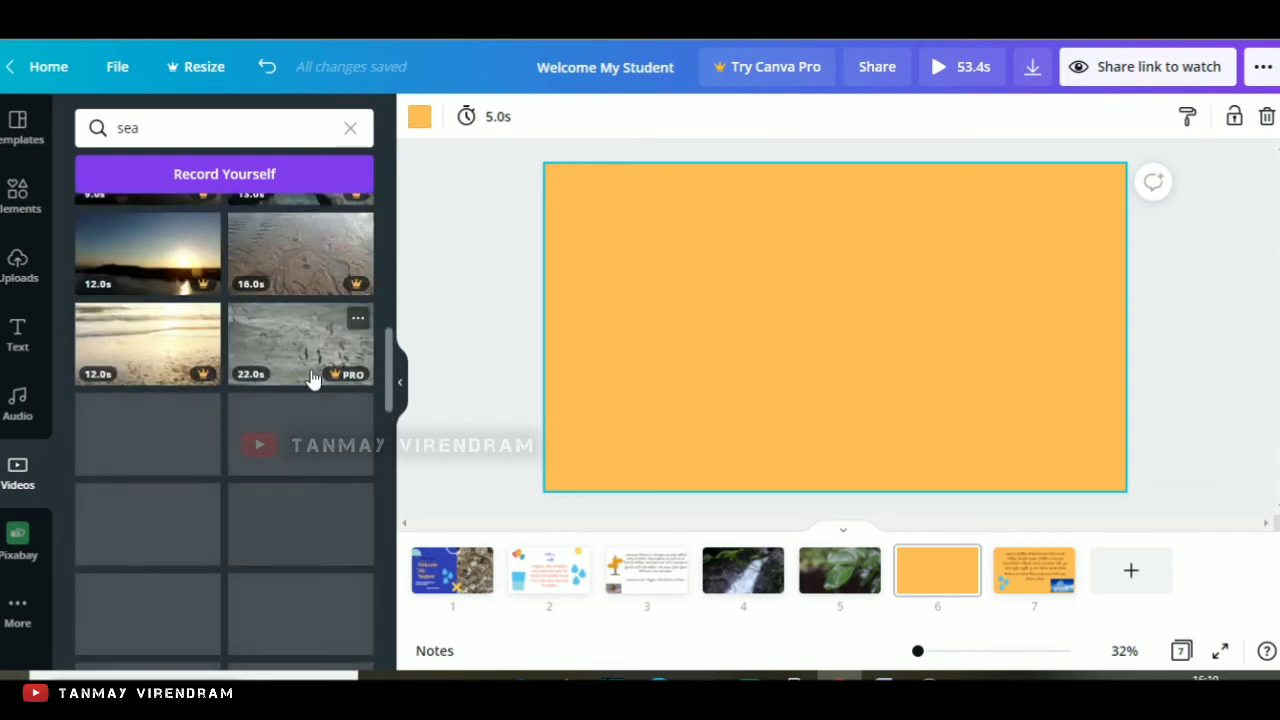
{"action": "scroll", "coordinate": [313, 383], "scroll_direction": "up", "scroll_amount": 1}
{"action": "scroll", "coordinate": [311, 388], "scroll_direction": "down", "scroll_amount": 5}
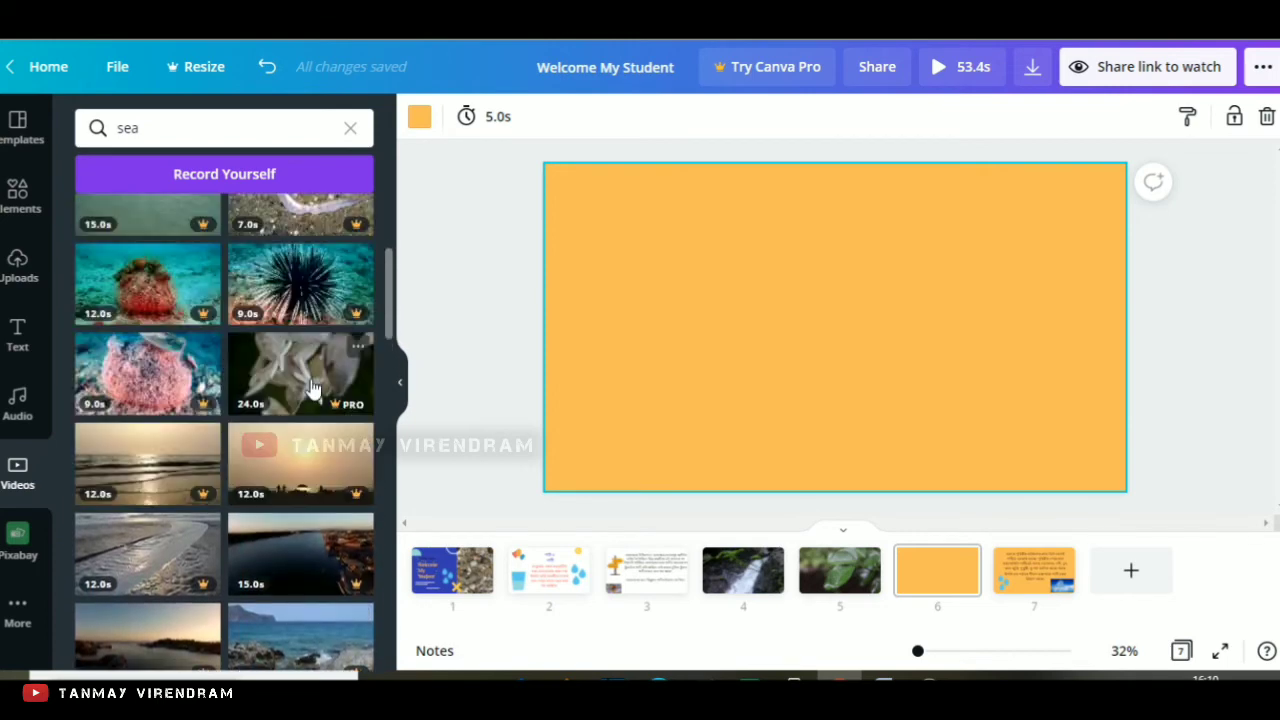
{"action": "scroll", "coordinate": [312, 388], "scroll_direction": "up", "scroll_amount": 2}
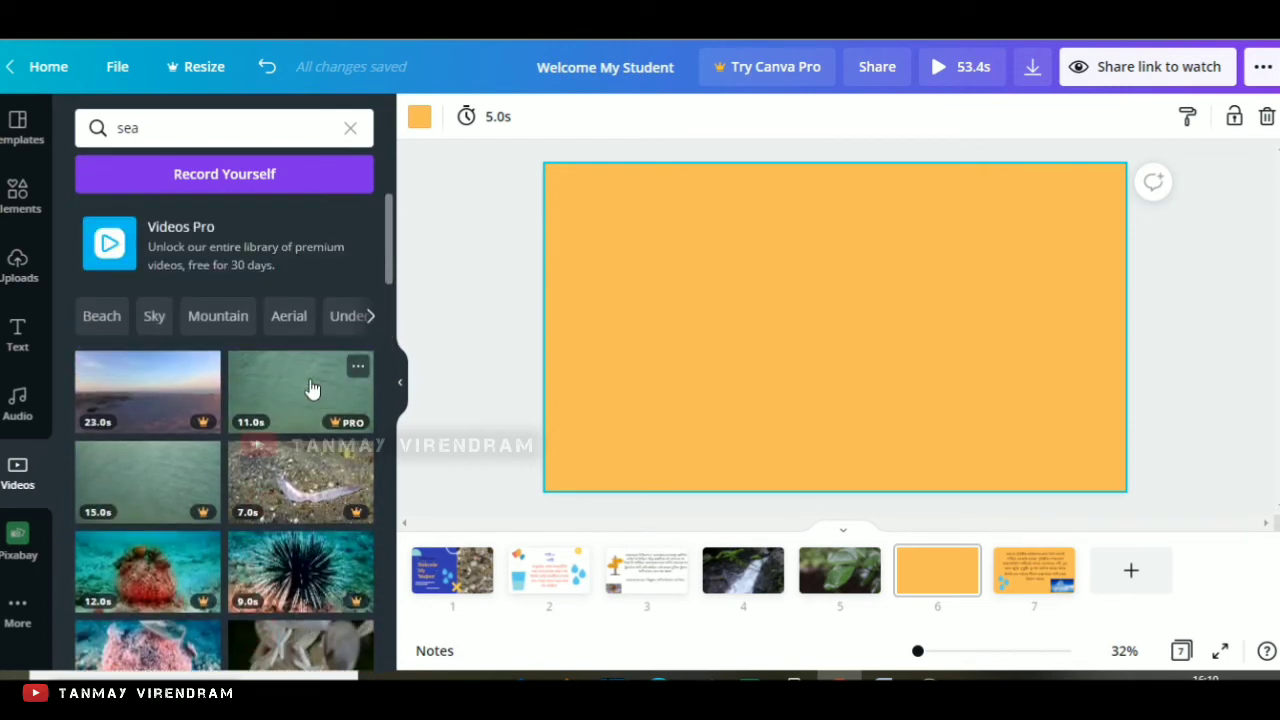
Step: Switch to the Beach videos and add the 11.0s aerial clip of the rocky shore to page 6, discarding the 9.0s palm beach clip
{"action": "left_click", "coordinate": [118, 329]}
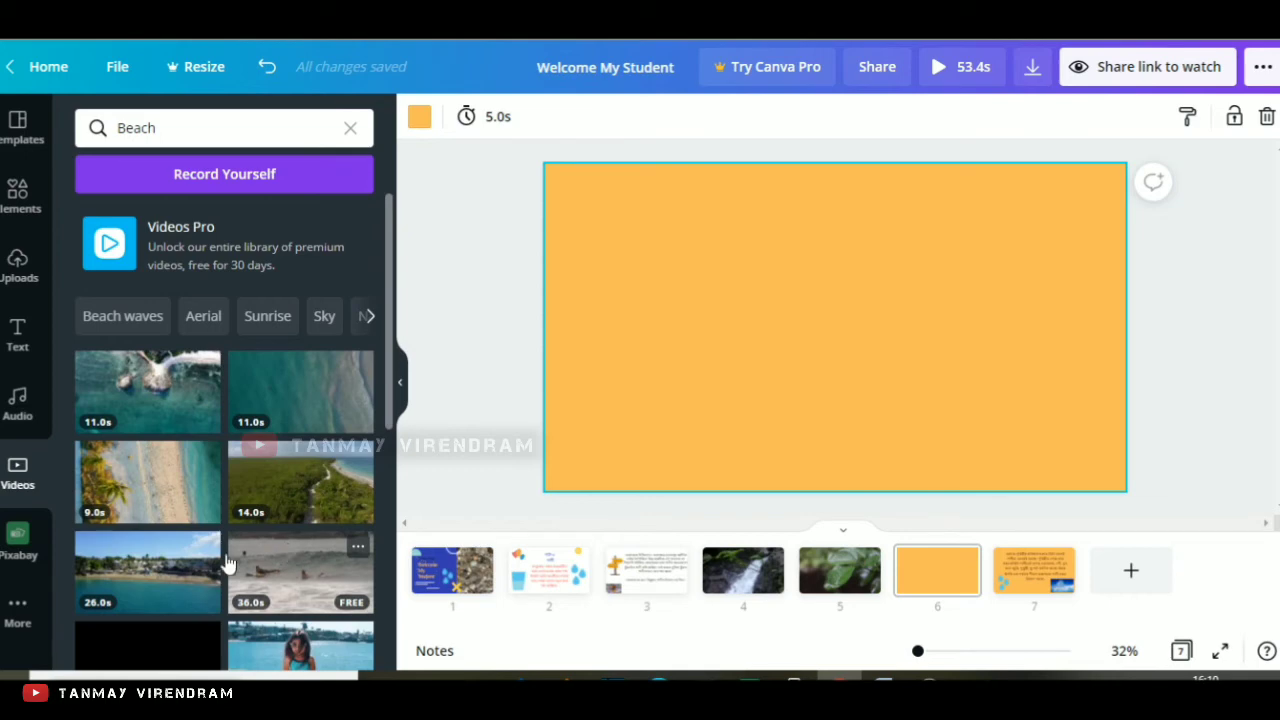
{"action": "left_click", "coordinate": [153, 488]}
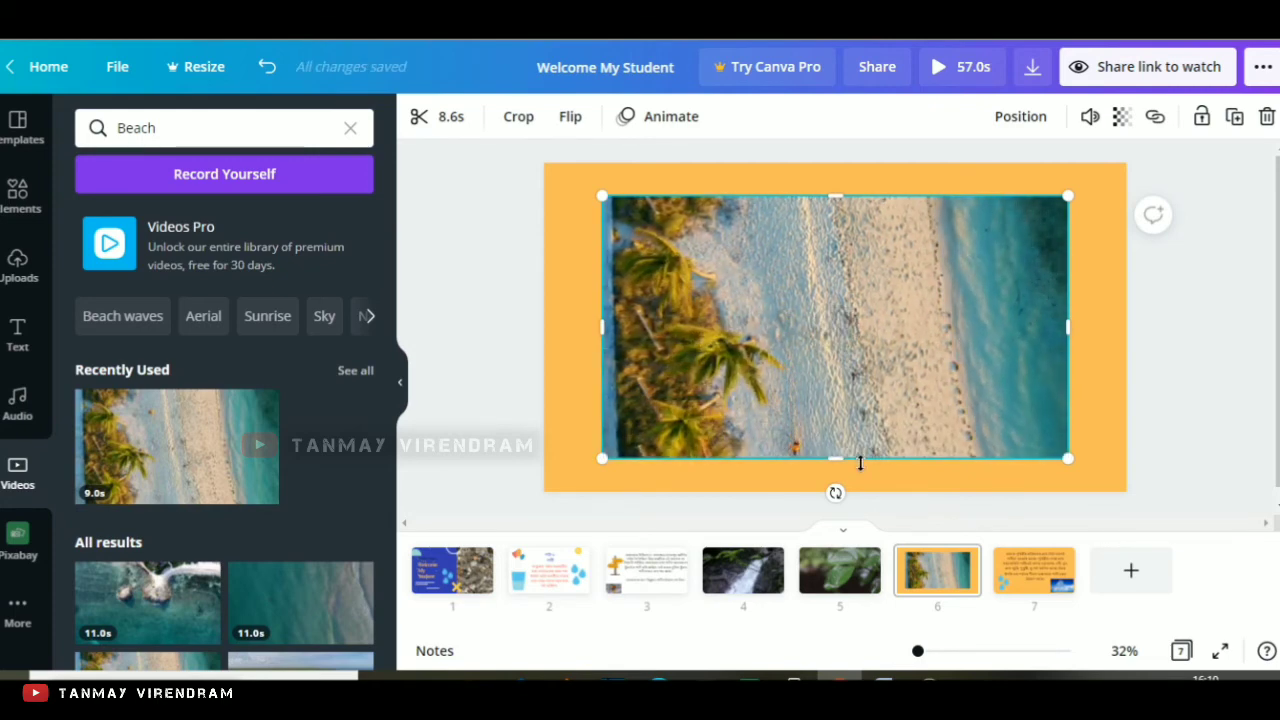
{"action": "left_click", "coordinate": [1267, 118]}
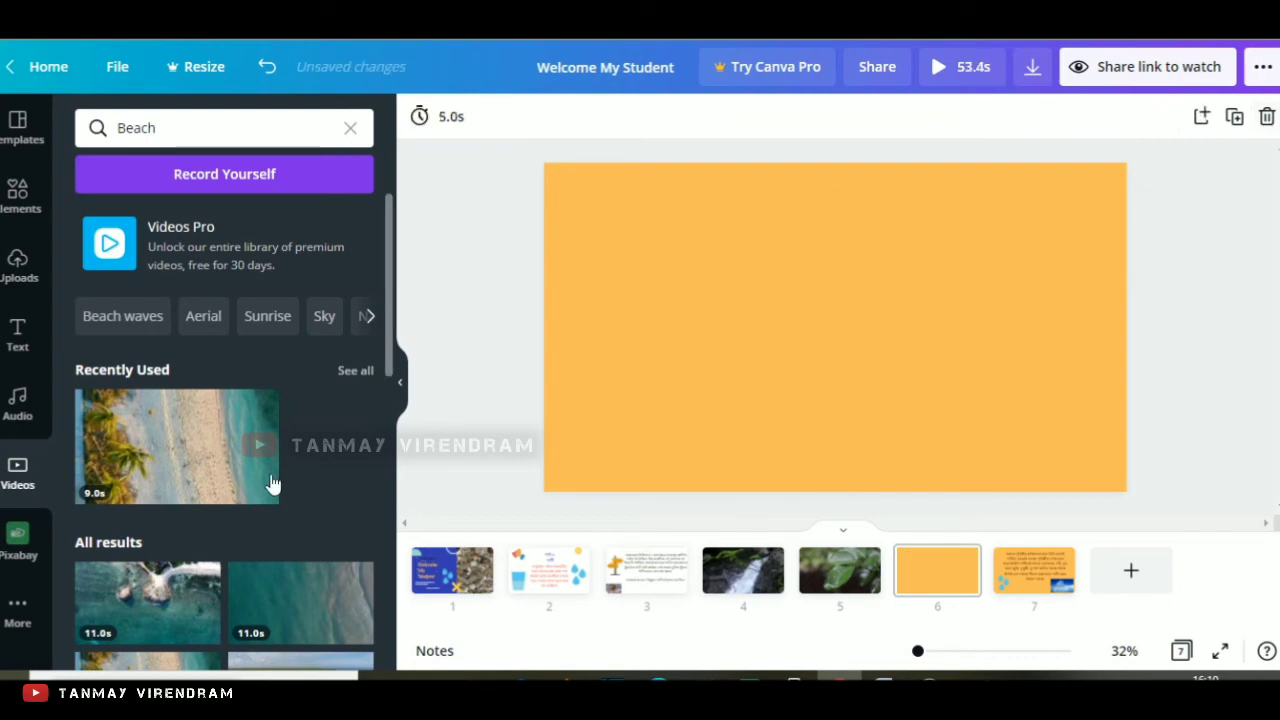
{"action": "scroll", "coordinate": [200, 500], "scroll_direction": "down", "scroll_amount": 1}
{"action": "left_click", "coordinate": [165, 510]}
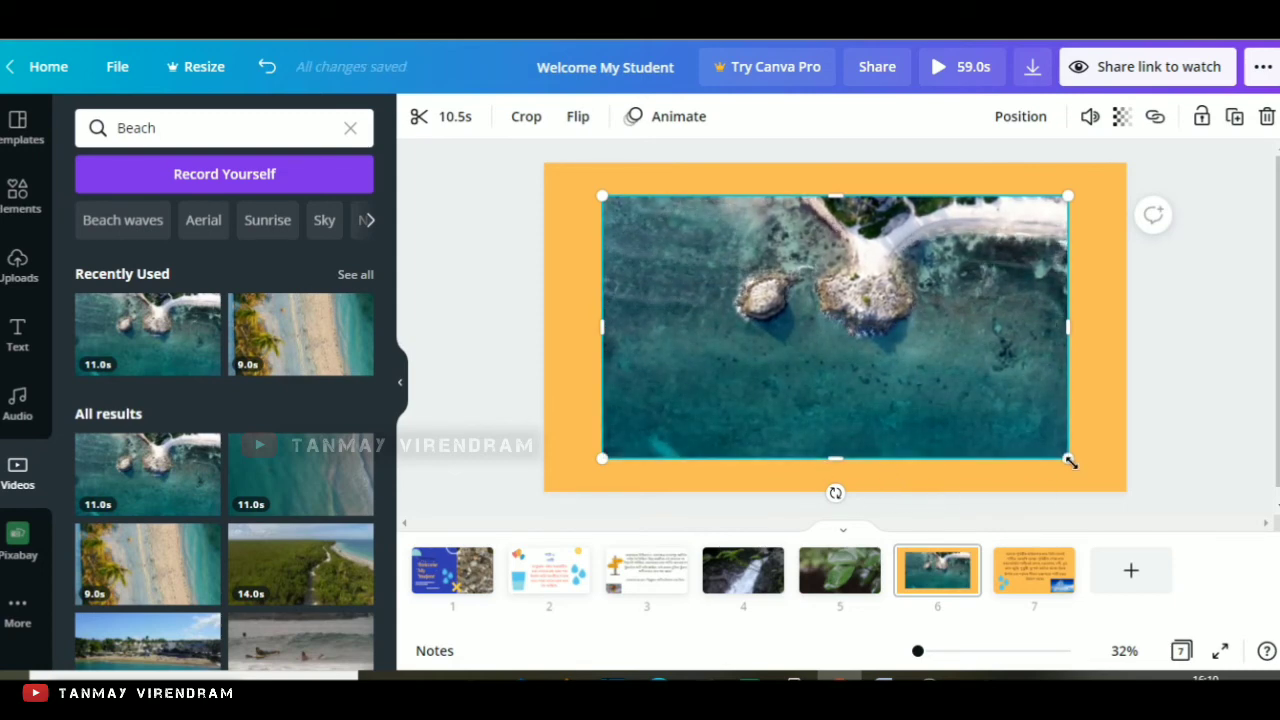
Step: Enlarge the rocky shore video on page 6 to about 1,980 by 1,114 so it covers the whole page
{"action": "left_click_drag", "start_coordinate": [1072, 461], "coordinate": [1133, 528]}
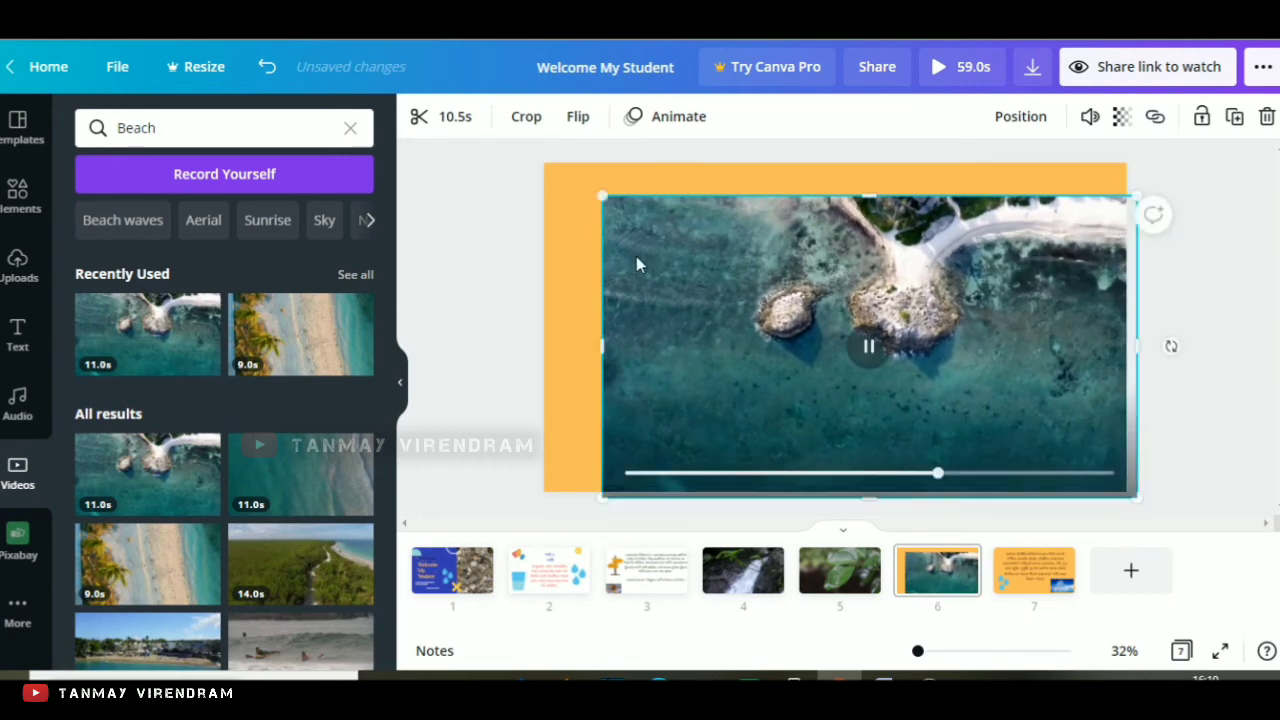
{"action": "left_click_drag", "start_coordinate": [602, 196], "coordinate": [534, 166]}
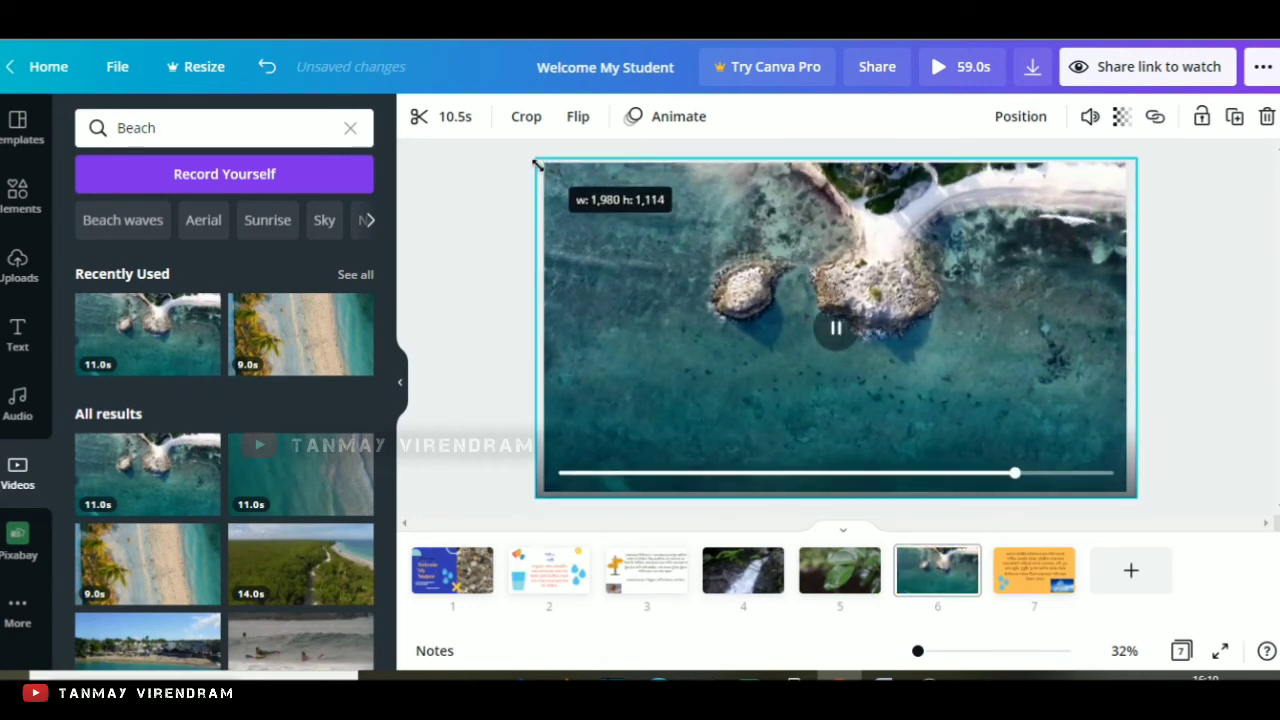
{"action": "left_click", "coordinate": [514, 311]}
{"action": "left_click", "coordinate": [686, 358]}
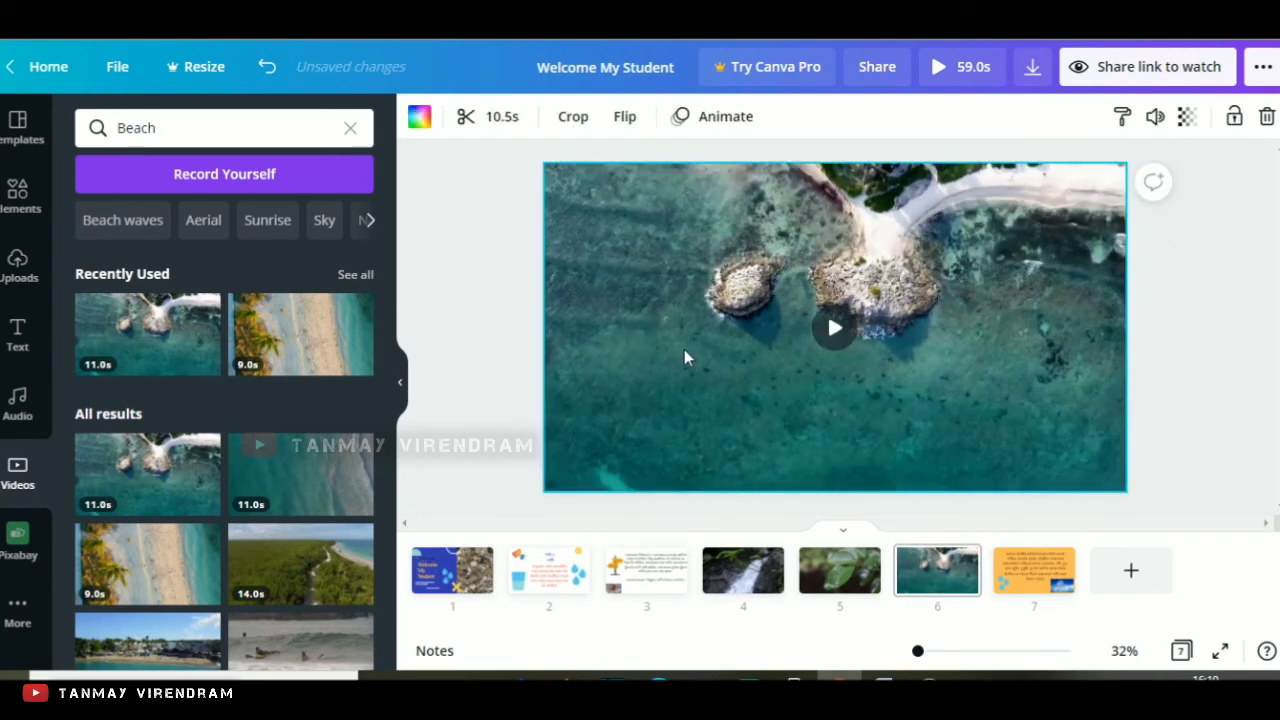
Step: Crop the rocky shore video on page 6, scaling its frame down to the page's edges
{"action": "left_click", "coordinate": [574, 118]}
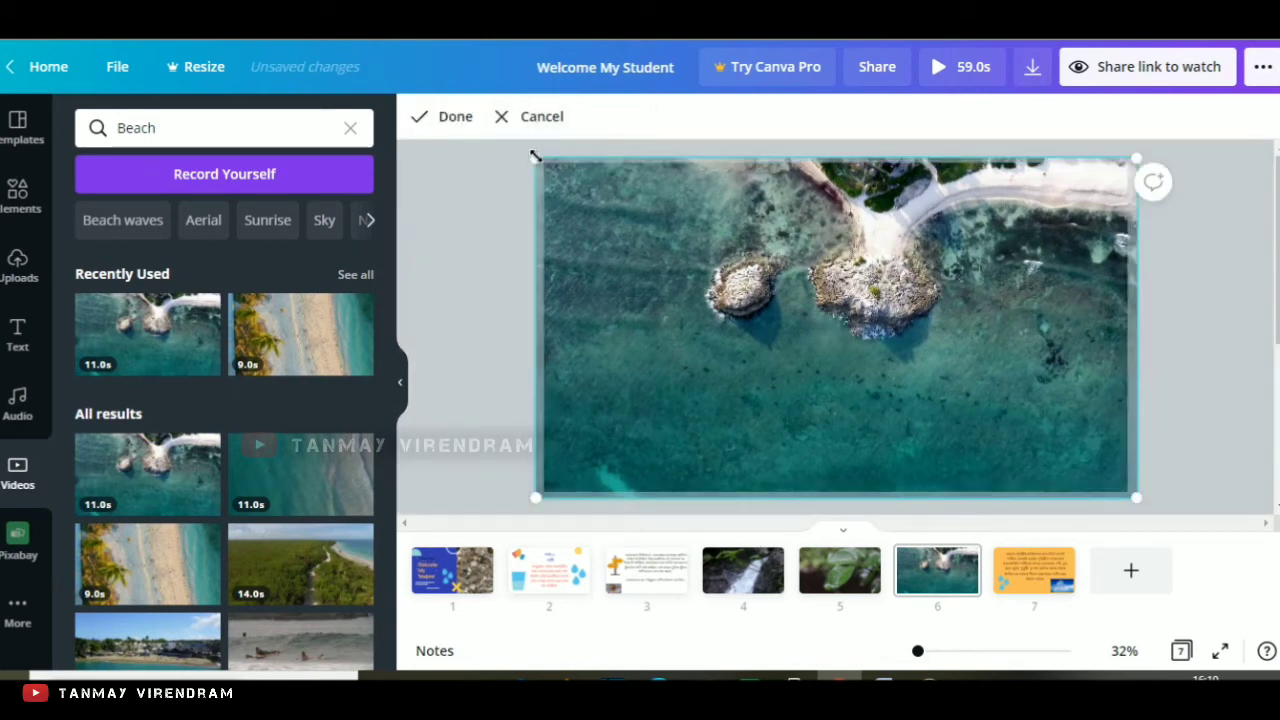
{"action": "left_click_drag", "start_coordinate": [535, 156], "coordinate": [595, 197]}
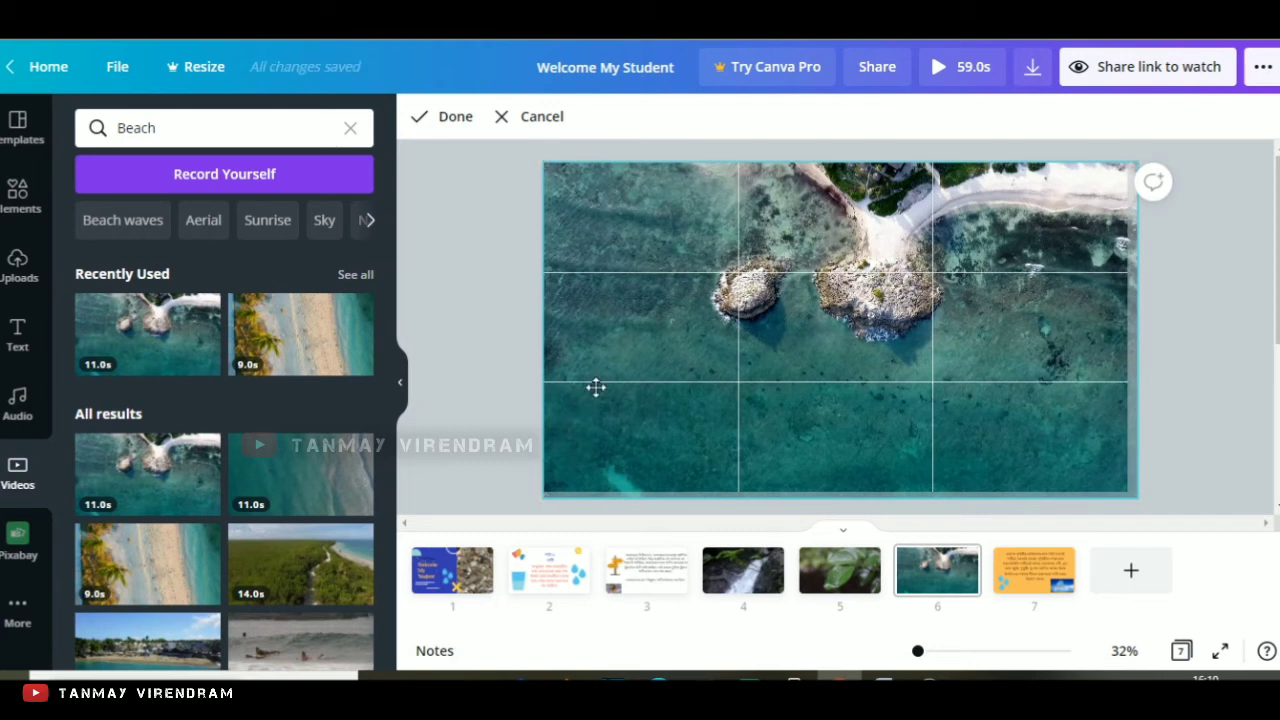
{"action": "left_click_drag", "start_coordinate": [1136, 500], "coordinate": [1127, 492]}
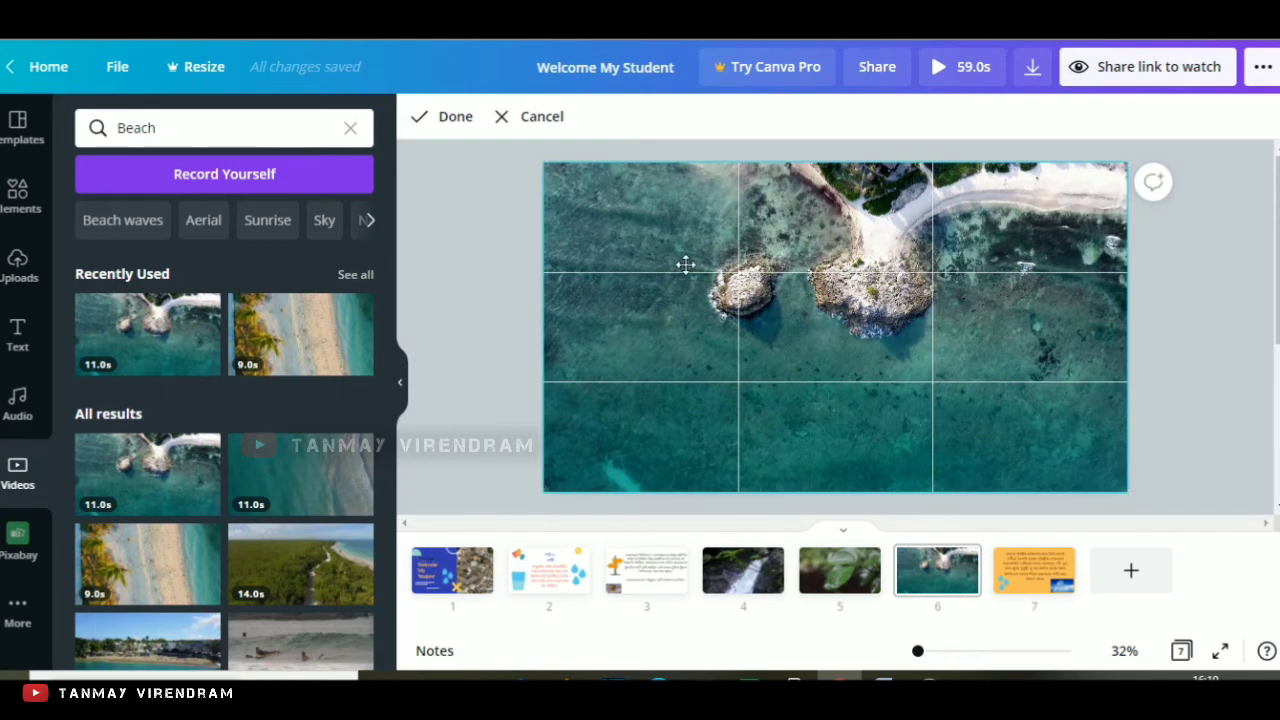
{"action": "left_click", "coordinate": [455, 117]}
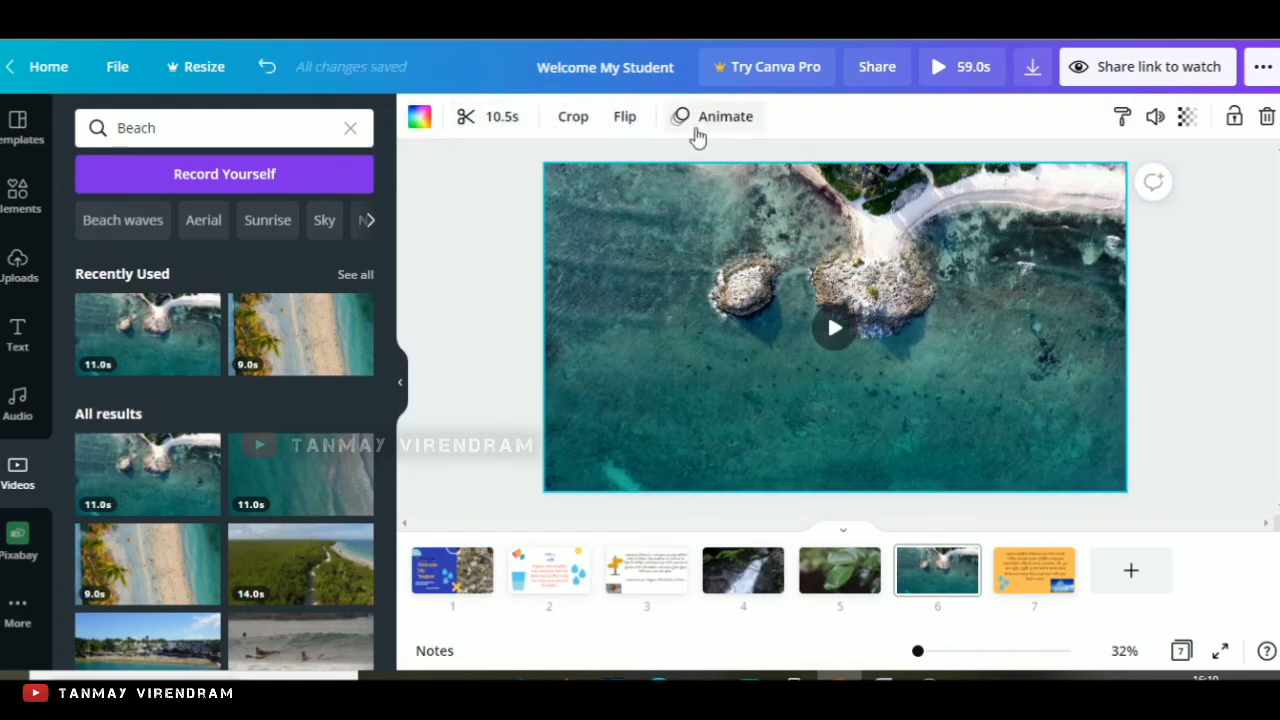
Step: Try the Block page animation on page 6, apply Breathe instead, and briefly play the video
{"action": "left_click", "coordinate": [707, 118]}
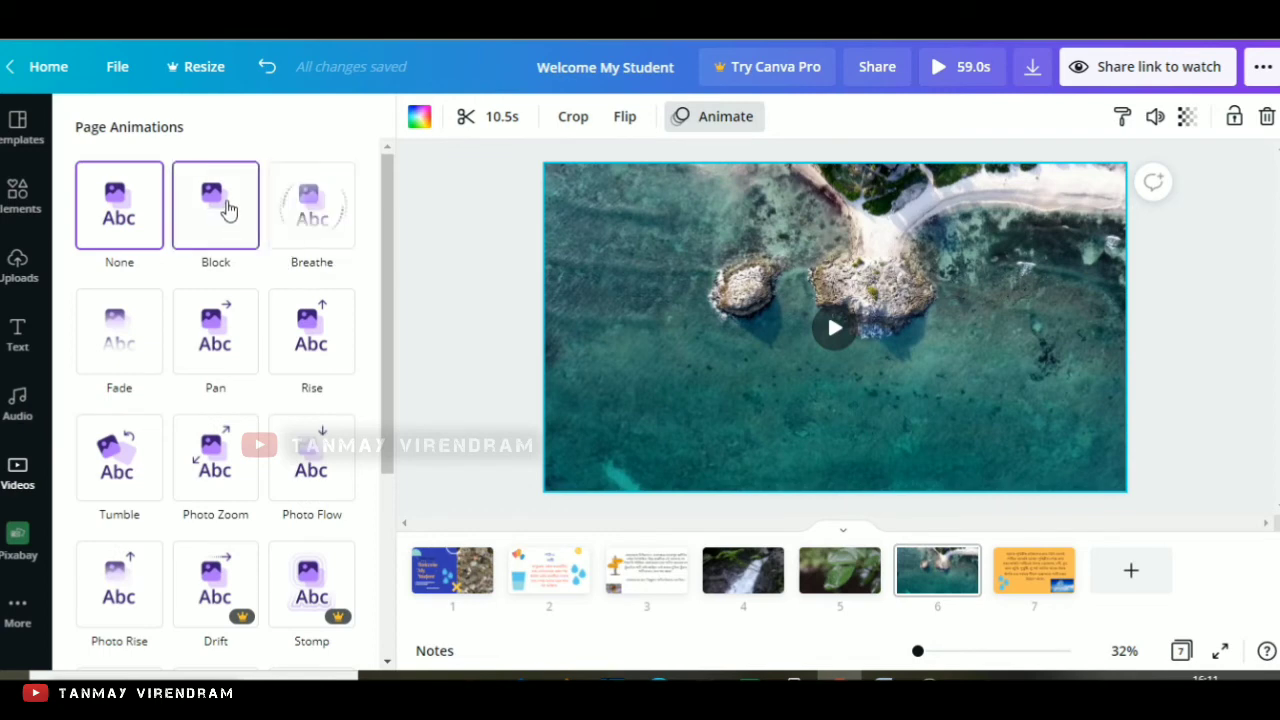
{"action": "left_click", "coordinate": [228, 208]}
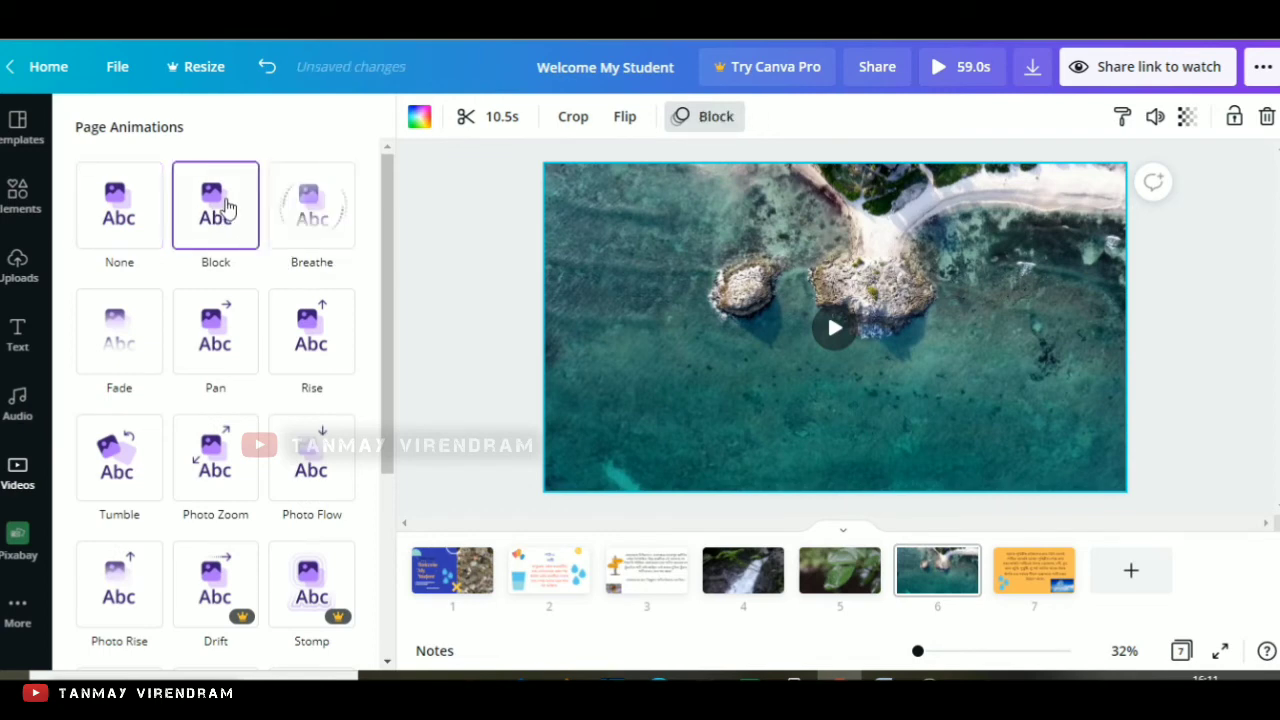
{"action": "left_click", "coordinate": [306, 230]}
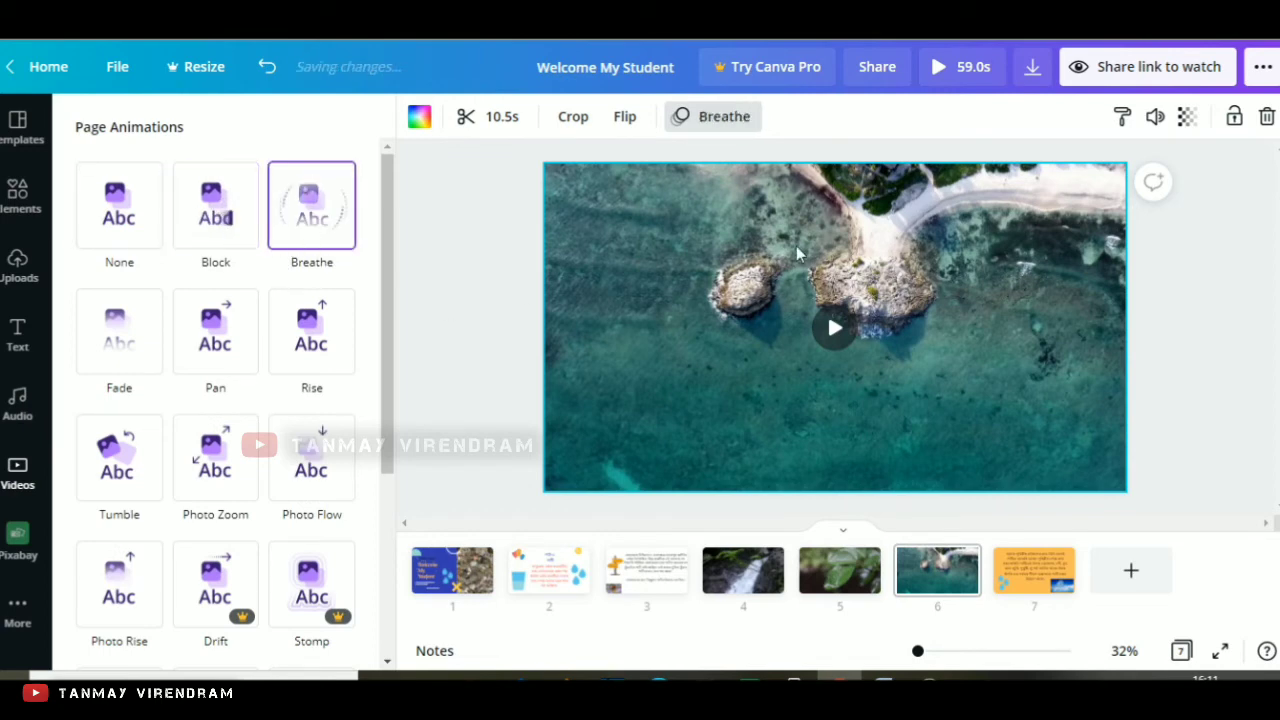
{"action": "left_click", "coordinate": [852, 338]}
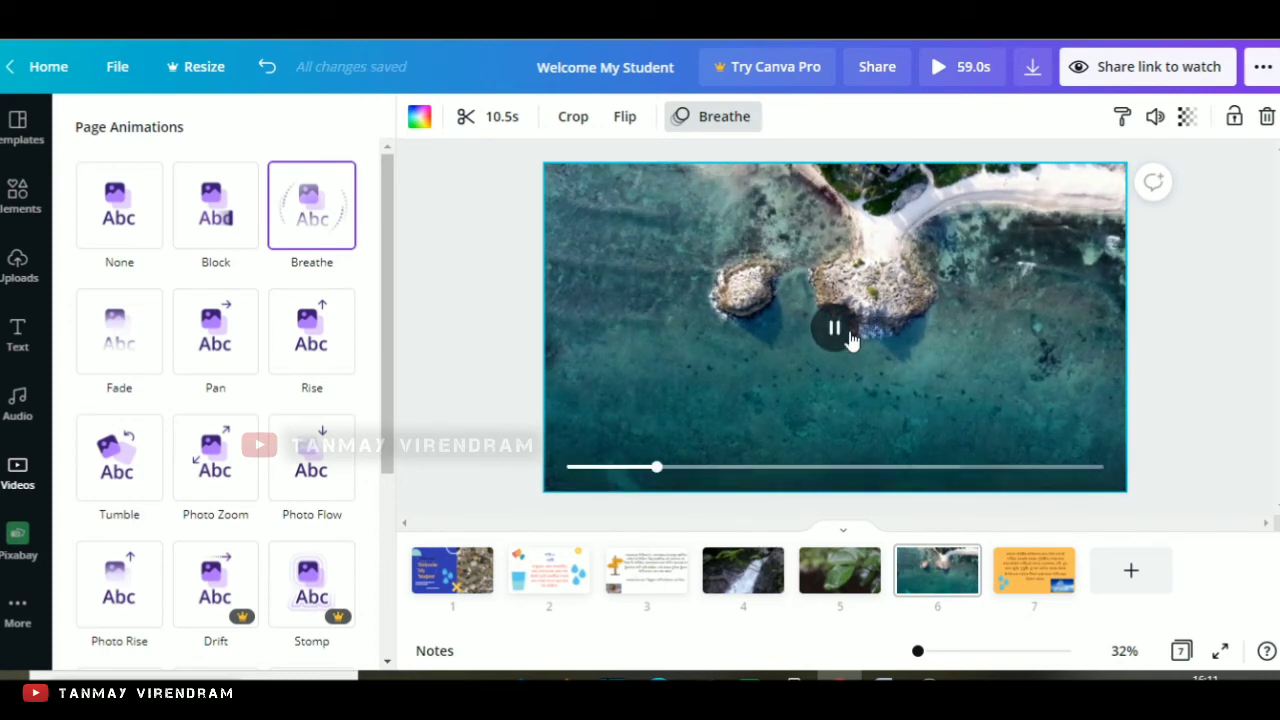
{"action": "left_click", "coordinate": [837, 332]}
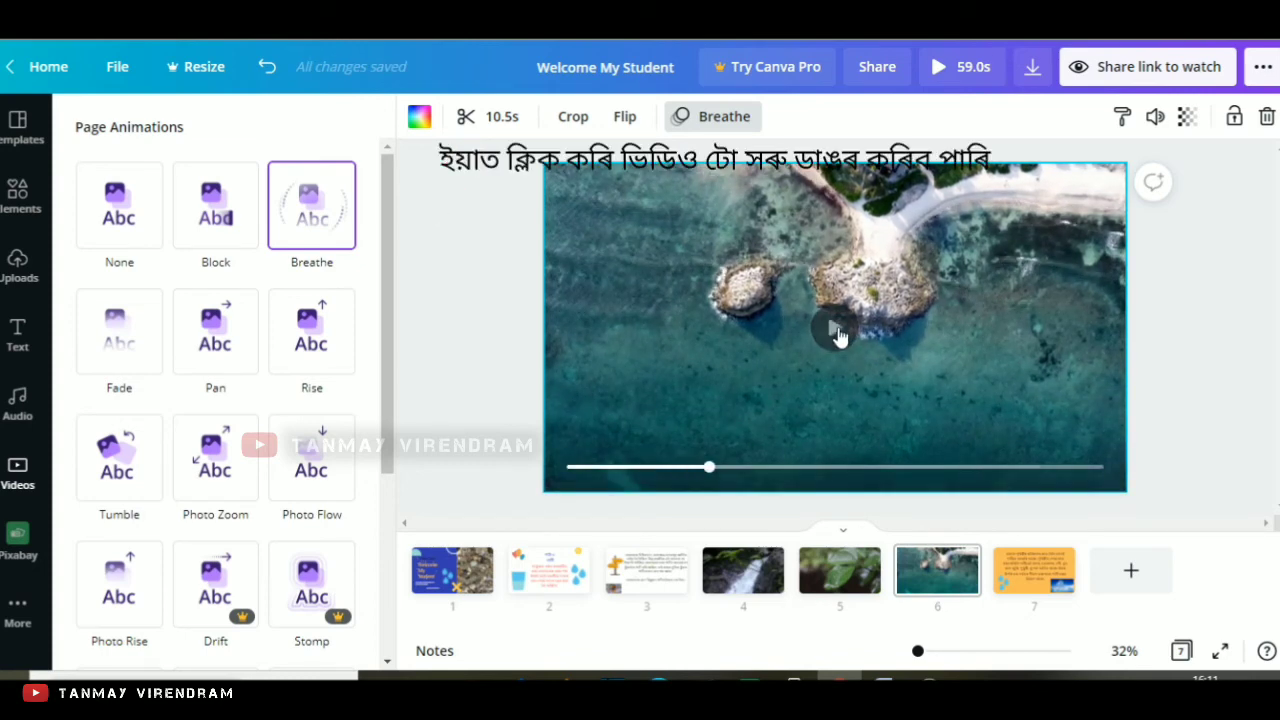
Step: Trim the rocky shore video on page 6 at its start and end to a length of 4.1s
{"action": "left_click", "coordinate": [508, 120]}
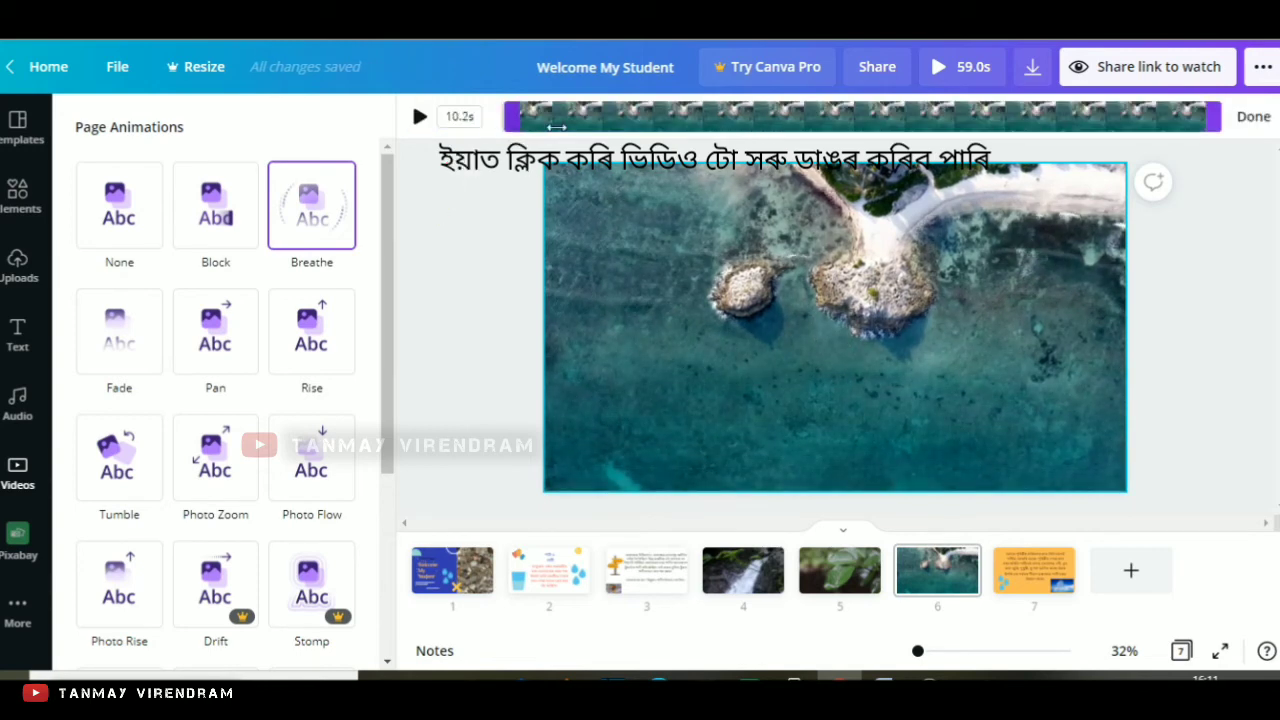
{"action": "left_click_drag", "start_coordinate": [495, 119], "coordinate": [617, 118]}
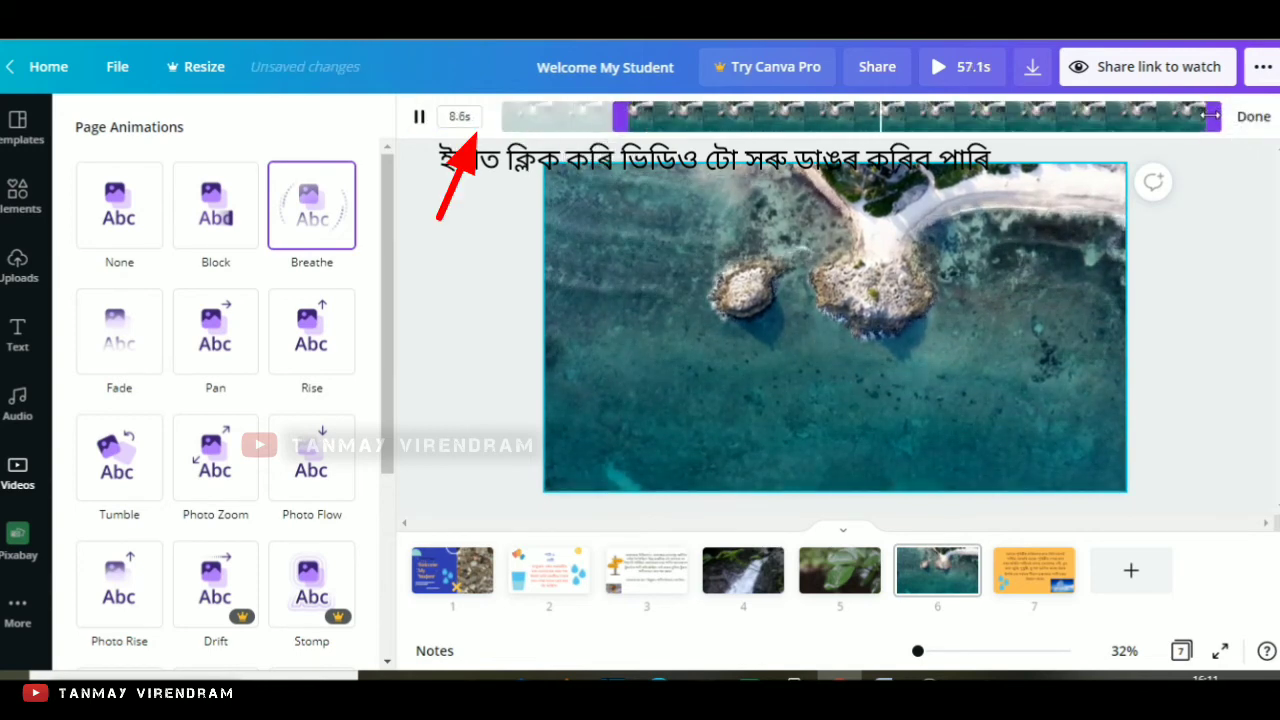
{"action": "left_click_drag", "start_coordinate": [1215, 118], "coordinate": [912, 120]}
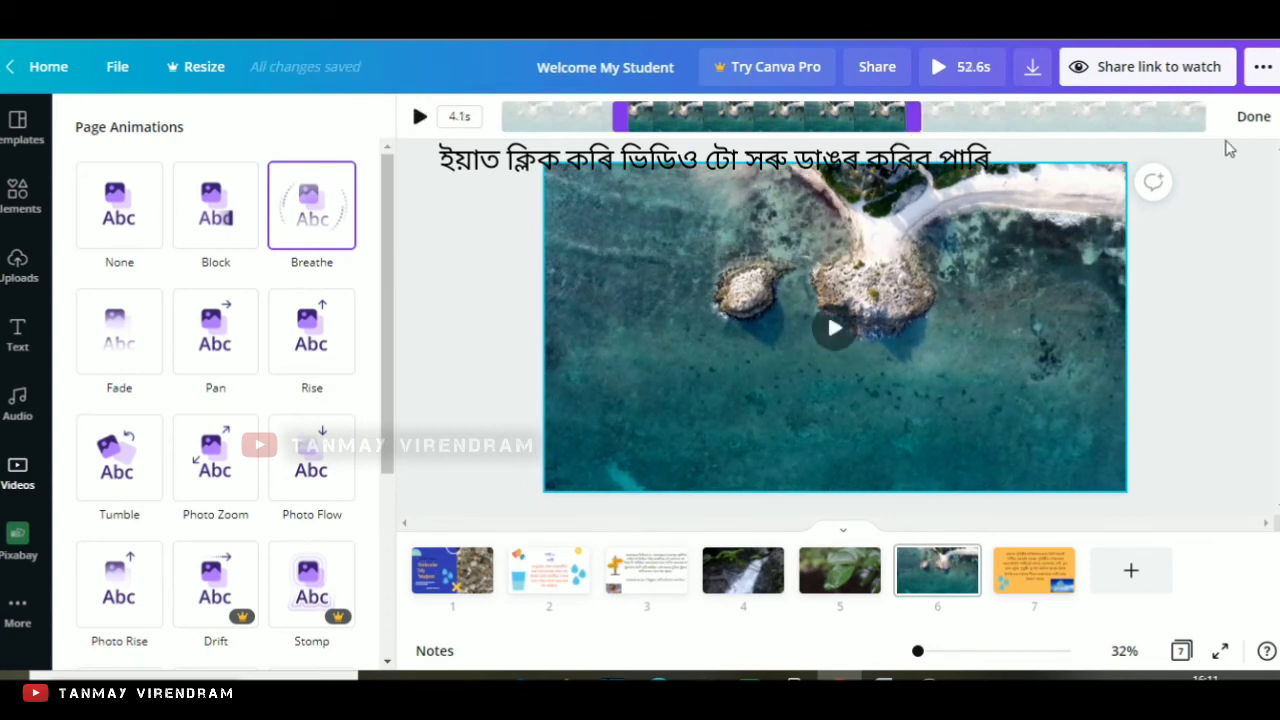
{"action": "left_click", "coordinate": [1250, 117]}
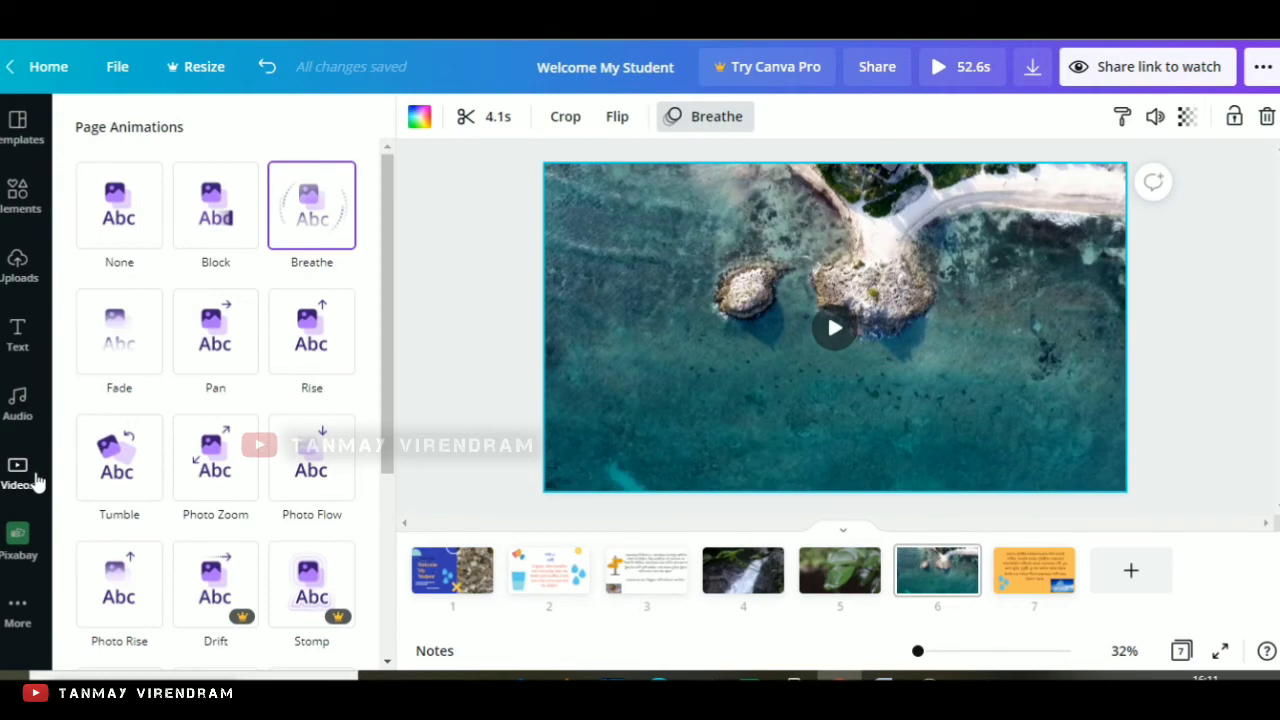
Step: Add the free Safety Net track as the presentation's background music and preview its playback
{"action": "left_click", "coordinate": [30, 478]}
{"action": "left_click", "coordinate": [16, 403]}
{"action": "left_click", "coordinate": [17, 338]}
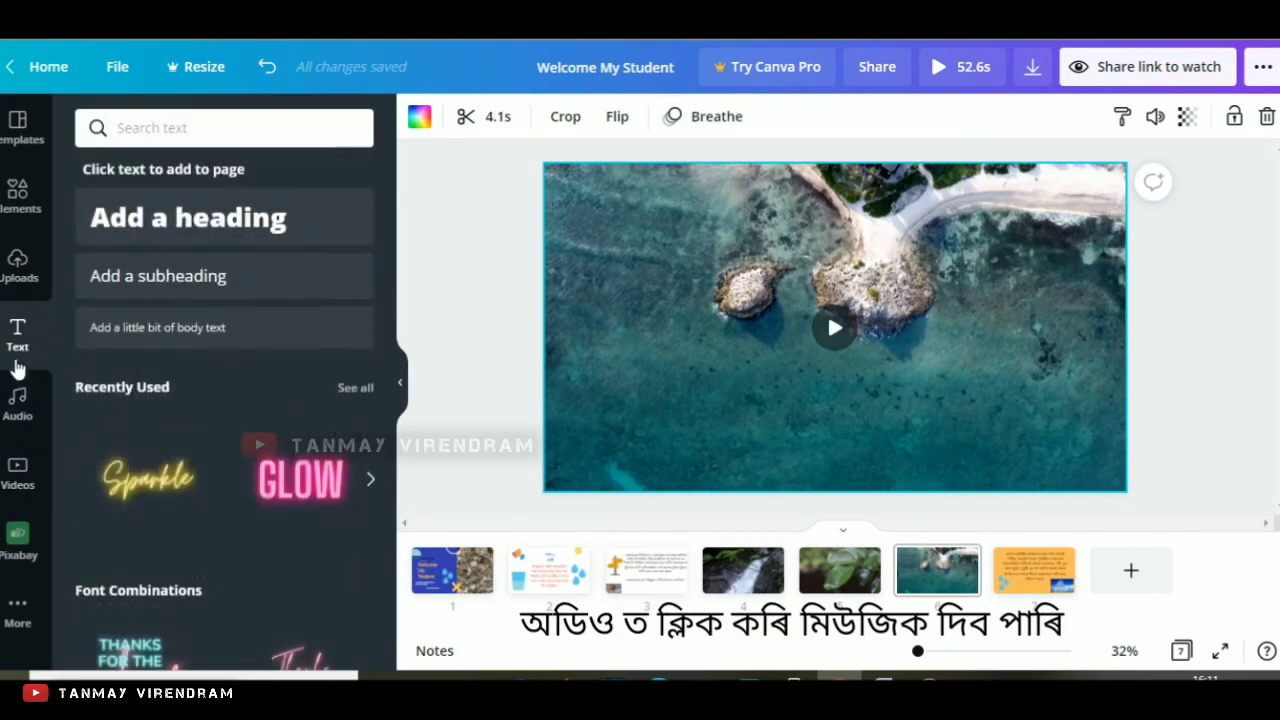
{"action": "left_click", "coordinate": [16, 405]}
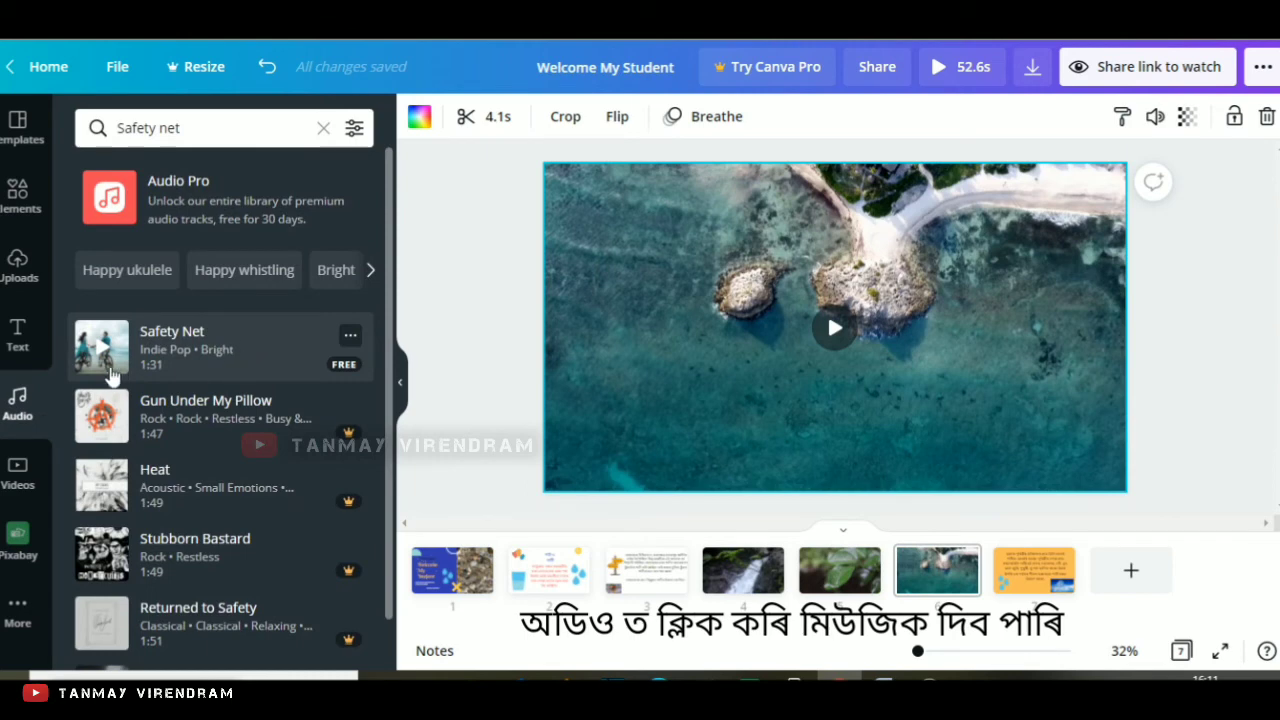
{"action": "left_click", "coordinate": [228, 345]}
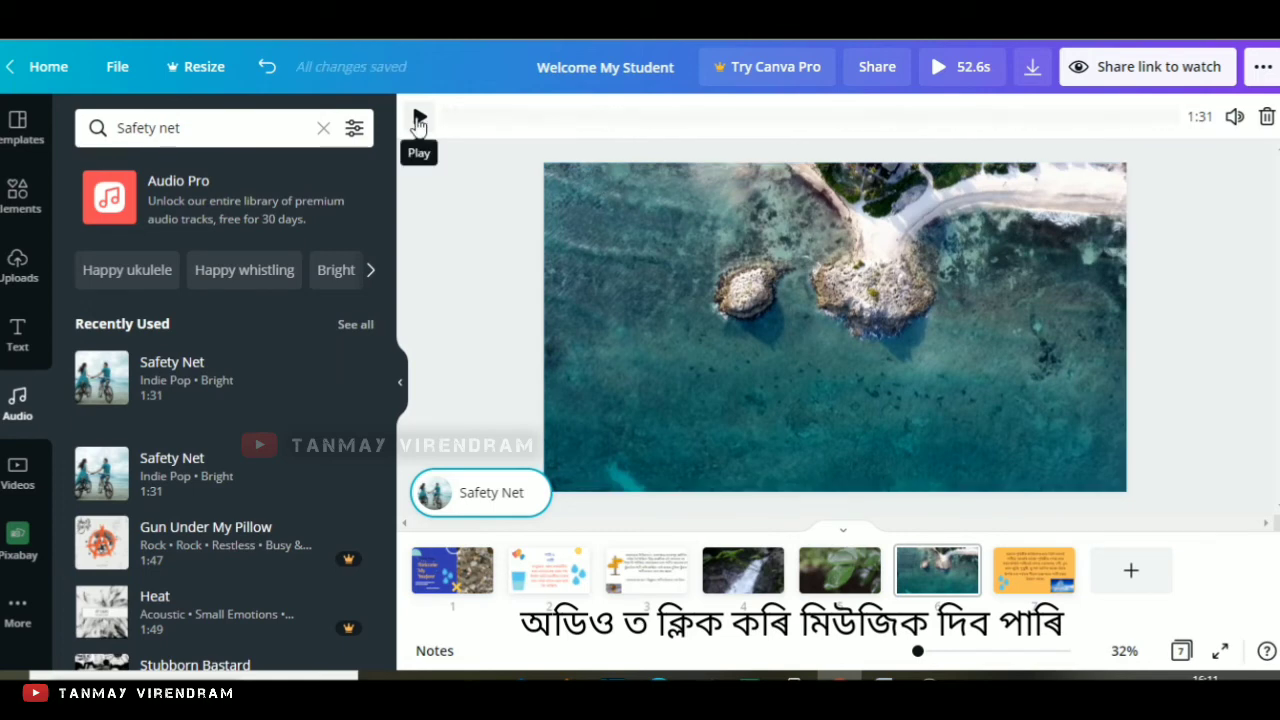
{"action": "left_click", "coordinate": [419, 120]}
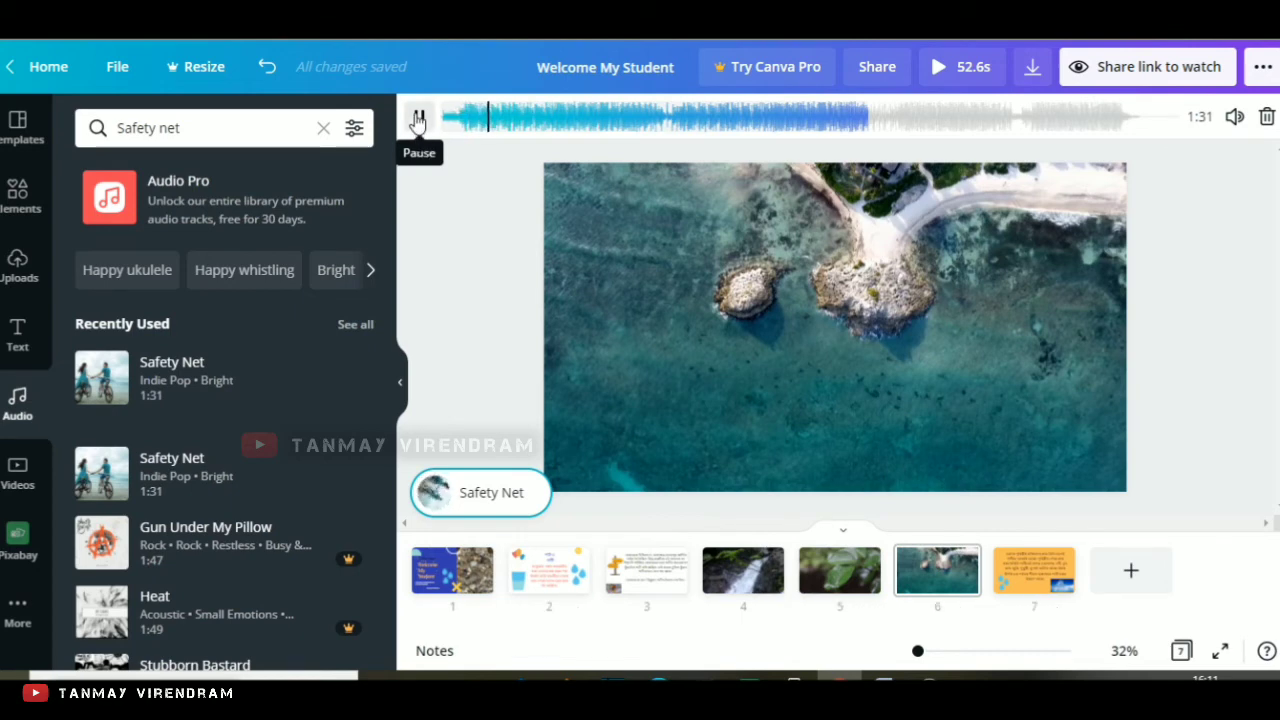
{"action": "left_click", "coordinate": [418, 120]}
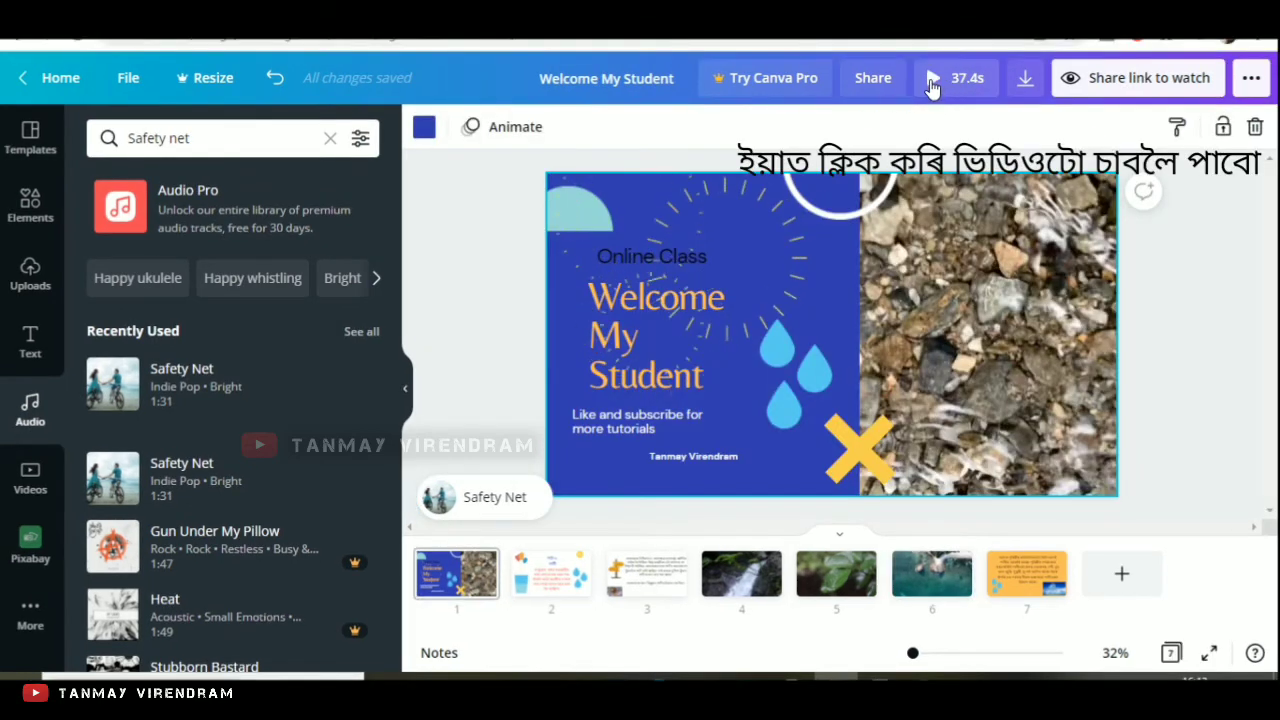
Step: Play the whole presentation in the preview player from page 1, and close the preview at the end
{"action": "left_click", "coordinate": [931, 80]}
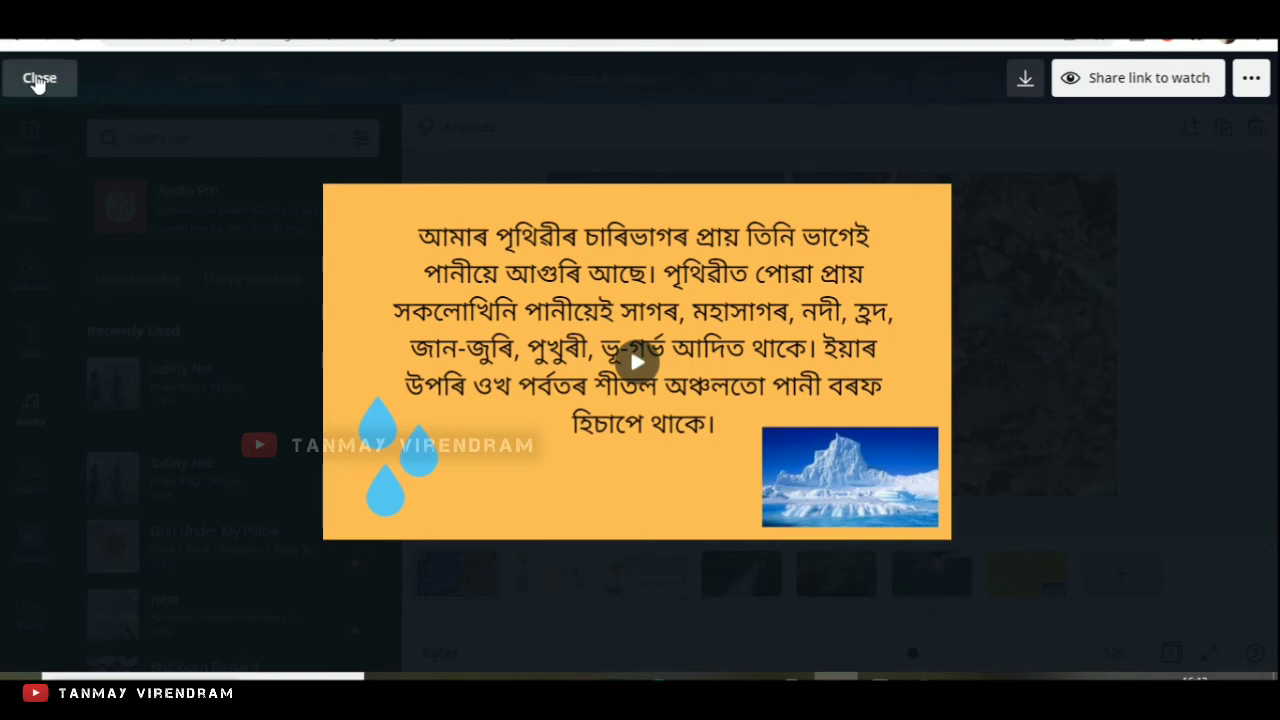
{"action": "left_click", "coordinate": [38, 80]}
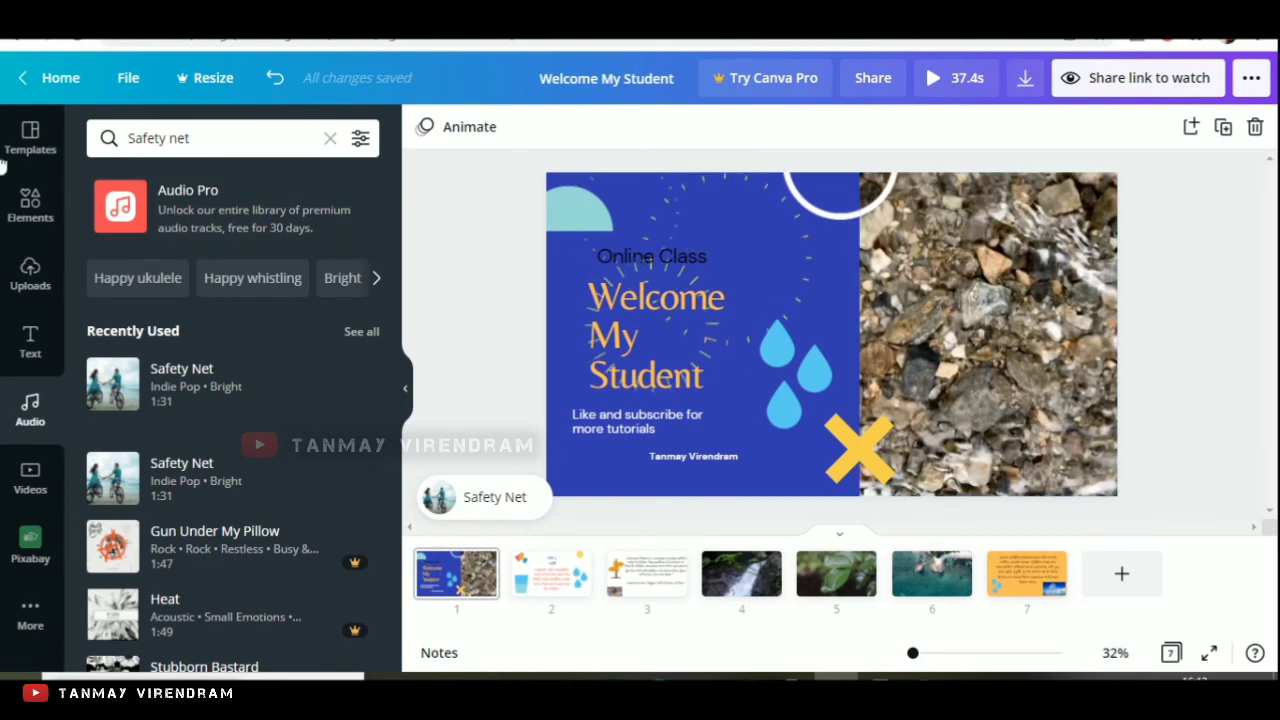
{"action": "left_click", "coordinate": [29, 133]}
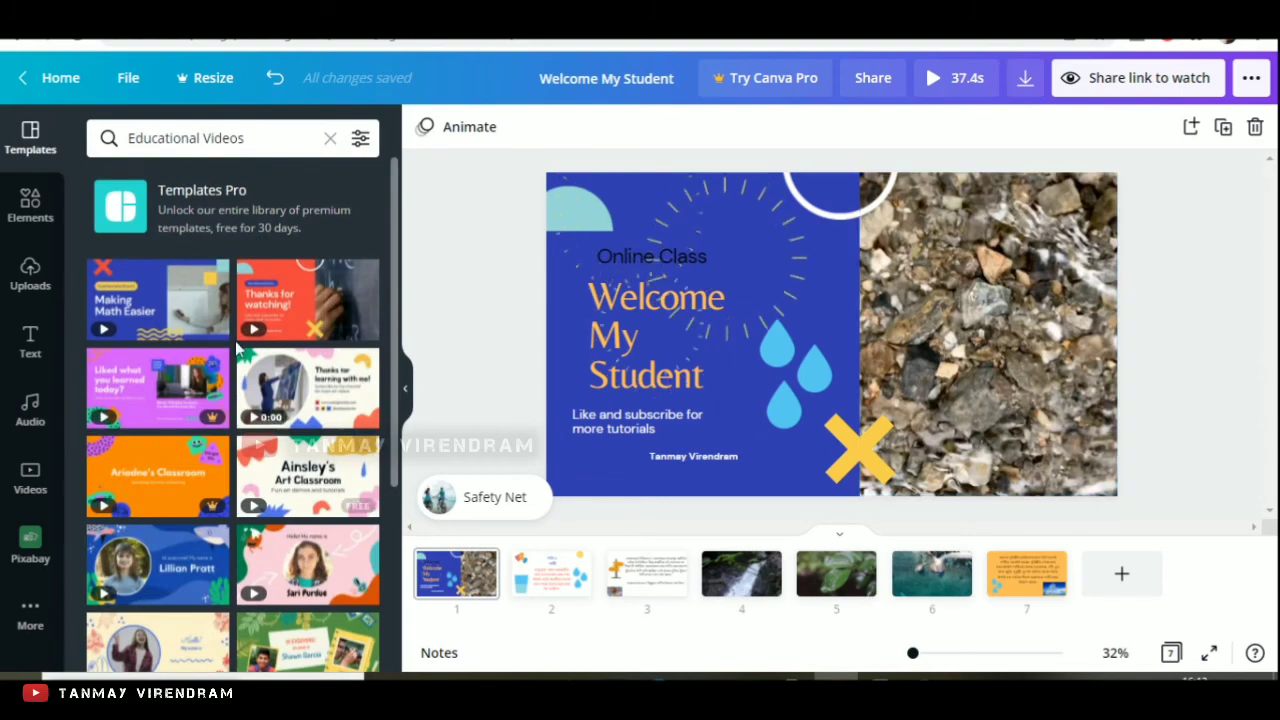
{"action": "left_click", "coordinate": [31, 206]}
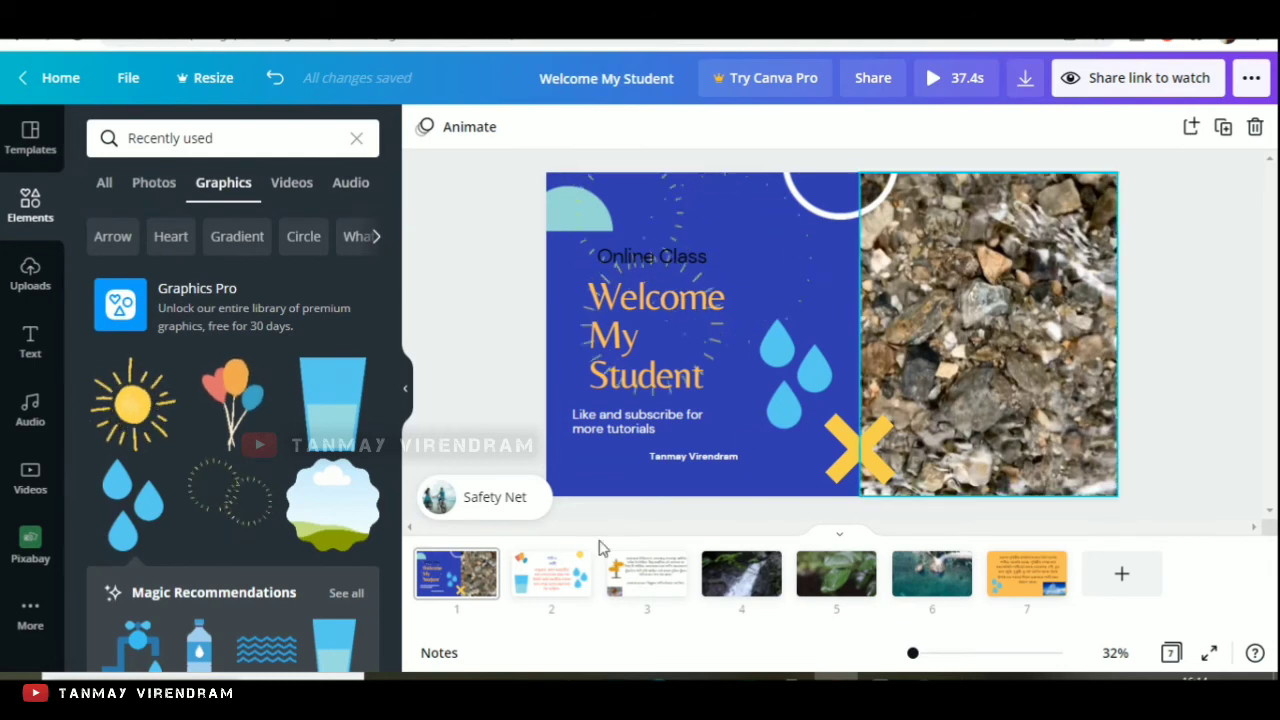
{"action": "left_click", "coordinate": [31, 287]}
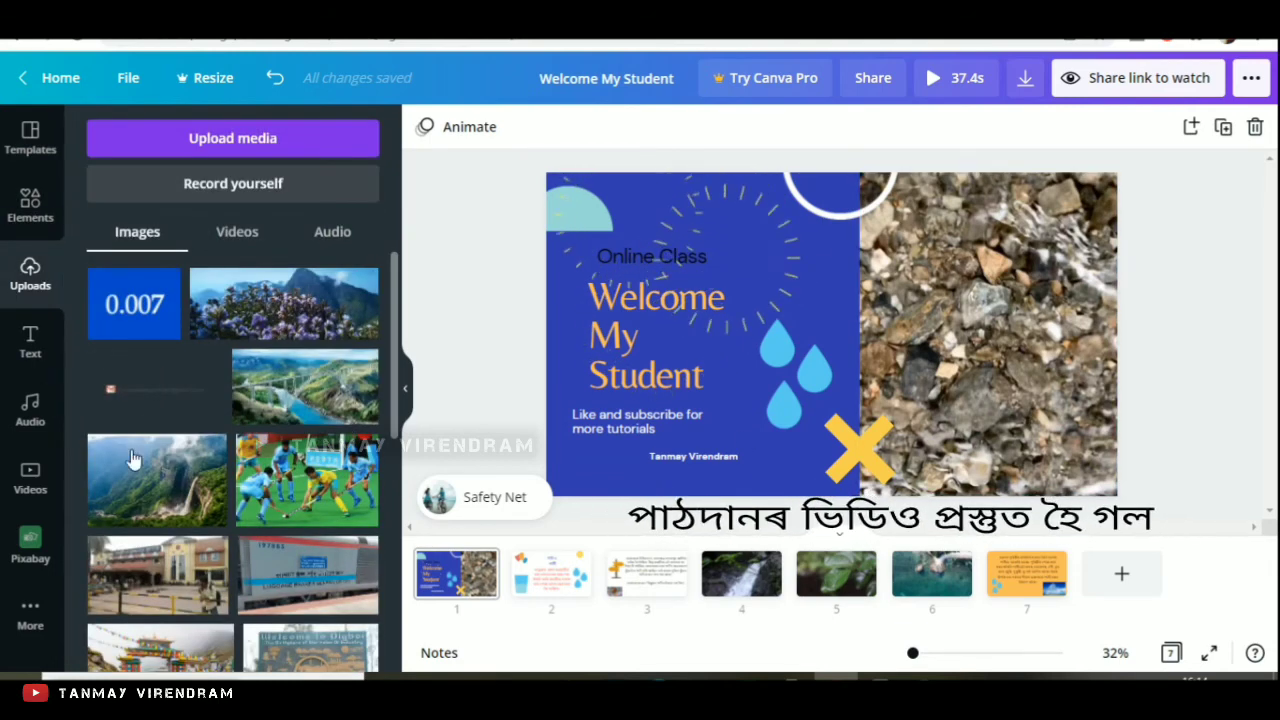
{"action": "left_click", "coordinate": [33, 343]}
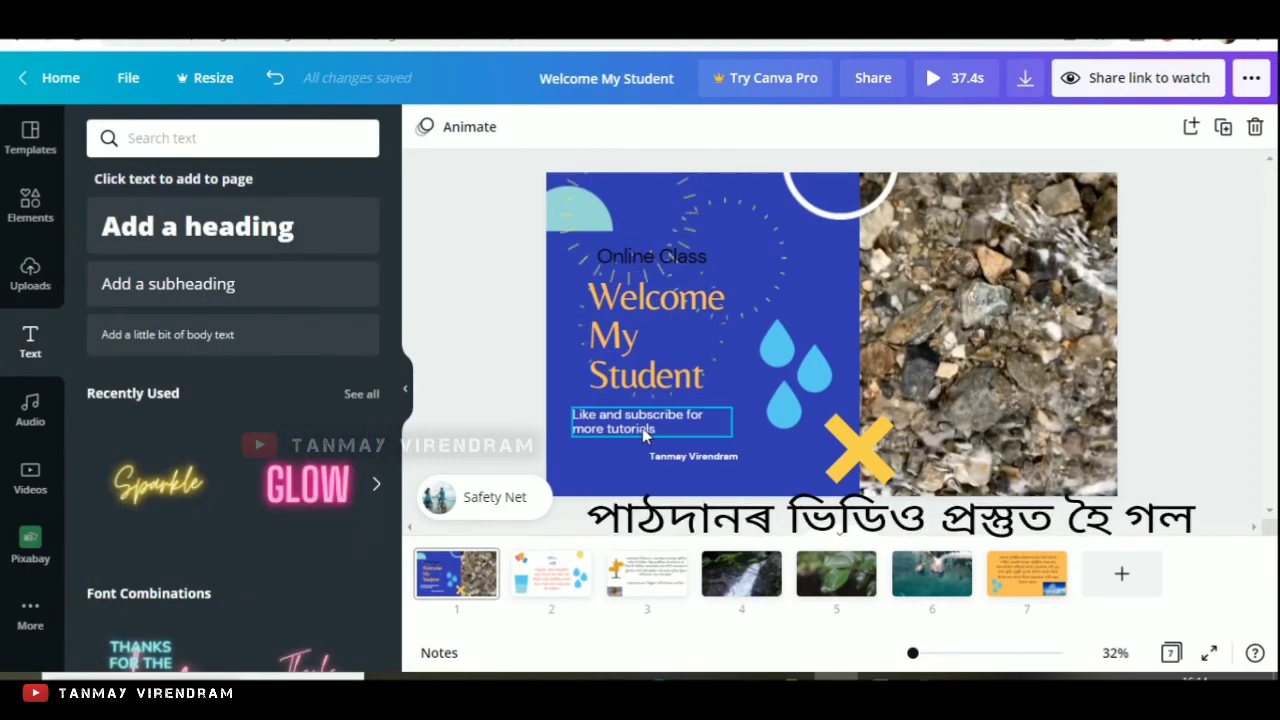
{"action": "left_click", "coordinate": [645, 384]}
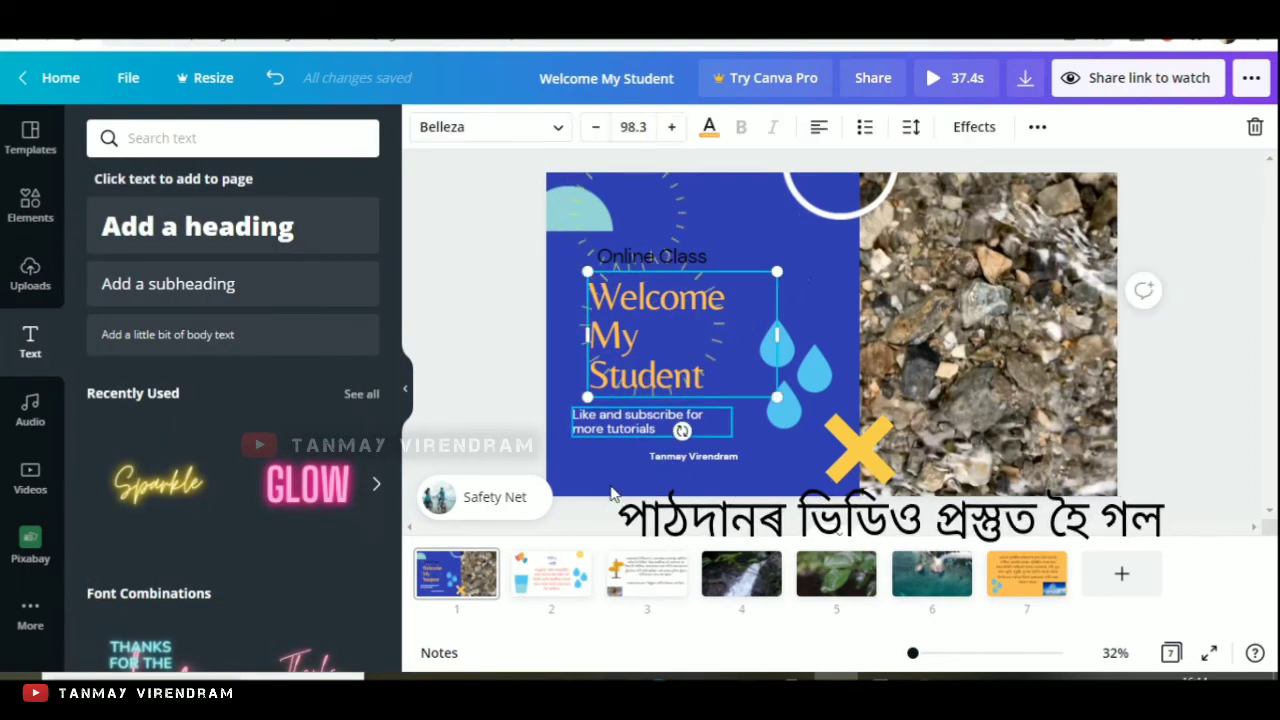
Step: On page 2, move the lesson heading slightly up, centred horizontally above the red paragraph
{"action": "left_click", "coordinate": [584, 600]}
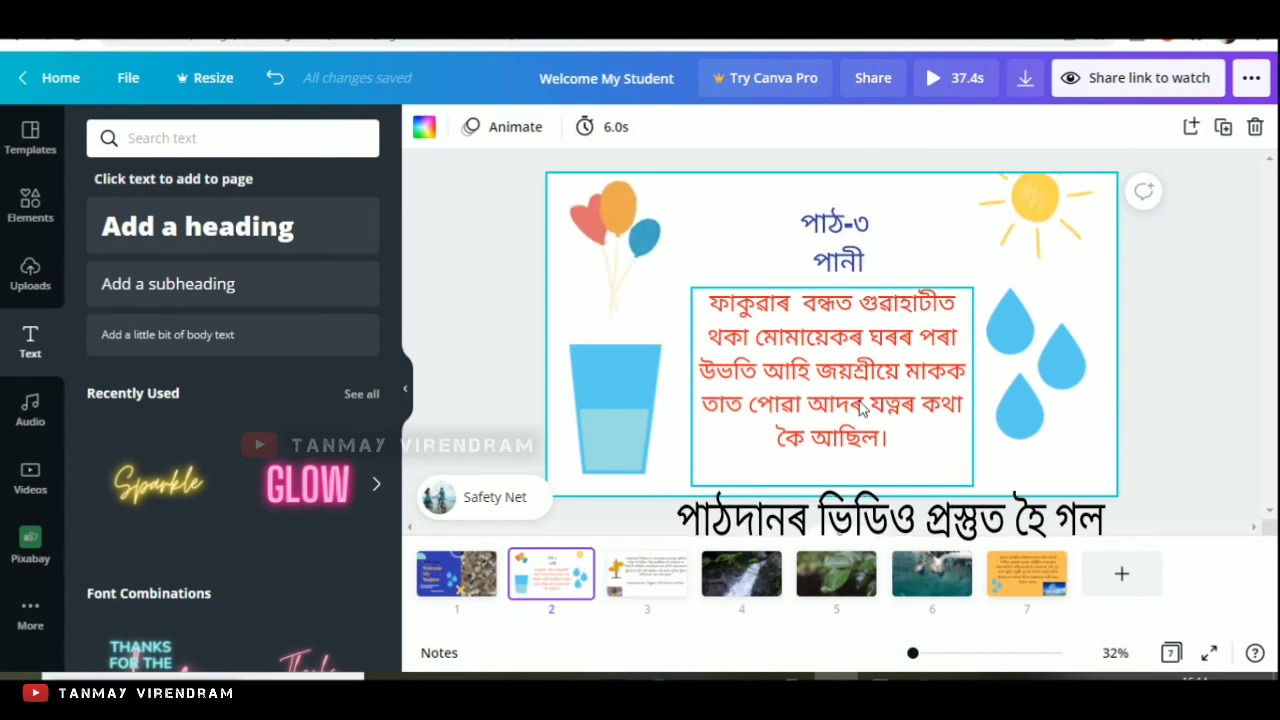
{"action": "left_click", "coordinate": [830, 310]}
{"action": "left_click", "coordinate": [835, 268]}
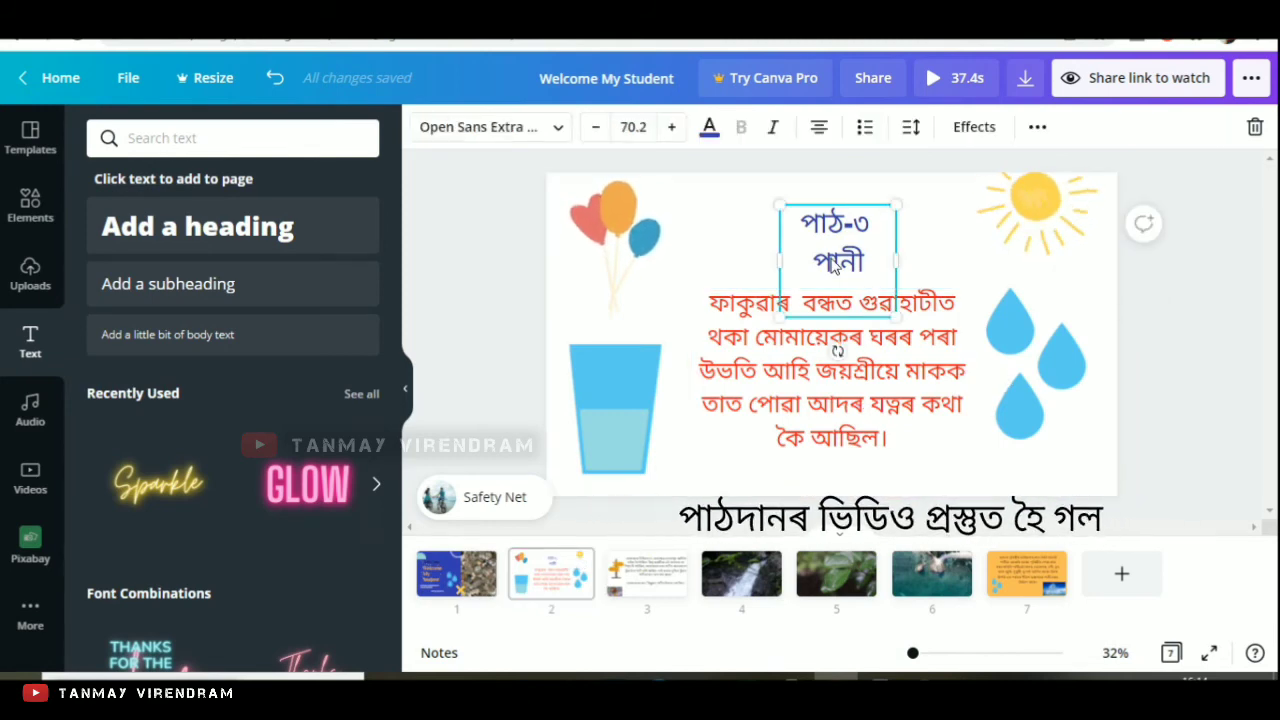
{"action": "mouse_move", "coordinate": [838, 245]}
{"action": "left_mouse_down"}
{"action": "mouse_move", "coordinate": [843, 220]}
{"action": "mouse_move", "coordinate": [832, 233]}
{"action": "left_mouse_up"}
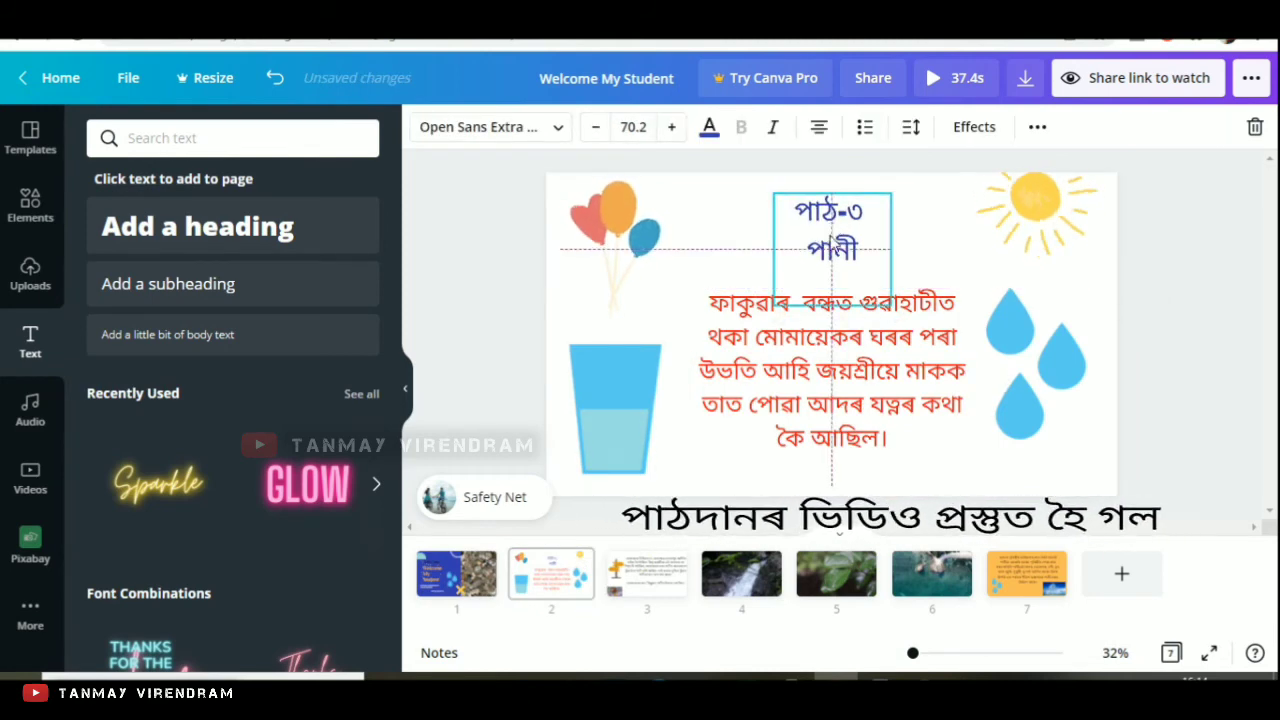
Step: Scale down the water glass and the water drops graphics on page 2 slightly
{"action": "left_click", "coordinate": [1022, 230]}
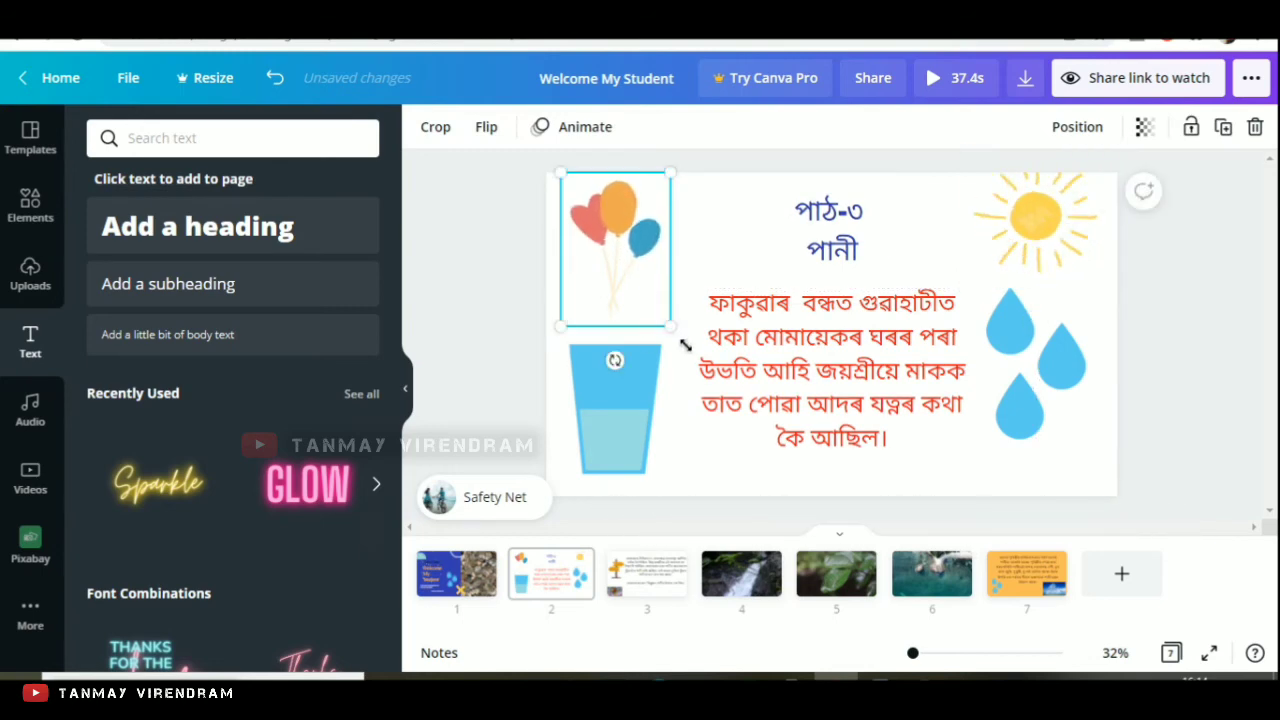
{"action": "left_click_drag", "start_coordinate": [684, 344], "coordinate": [680, 333]}
{"action": "left_click", "coordinate": [608, 404]}
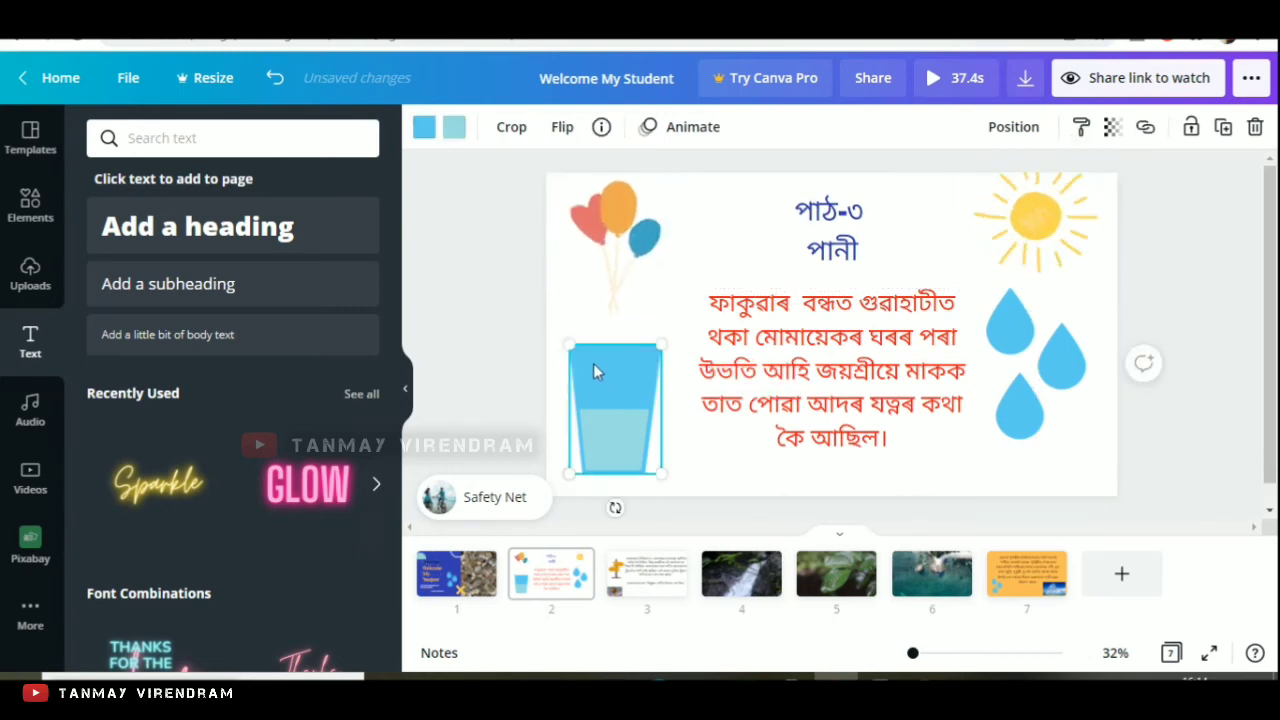
{"action": "left_click_drag", "start_coordinate": [569, 345], "coordinate": [578, 356]}
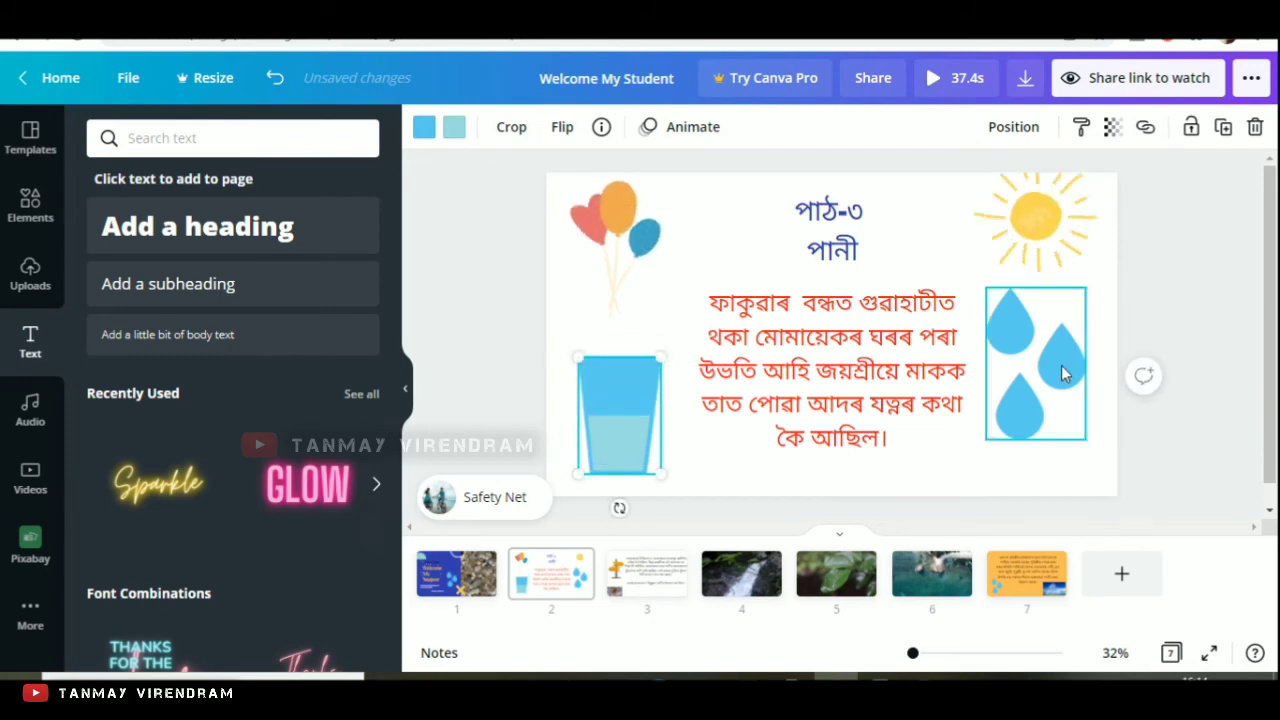
{"action": "left_click", "coordinate": [1063, 374]}
{"action": "left_click_drag", "start_coordinate": [987, 288], "coordinate": [1004, 292]}
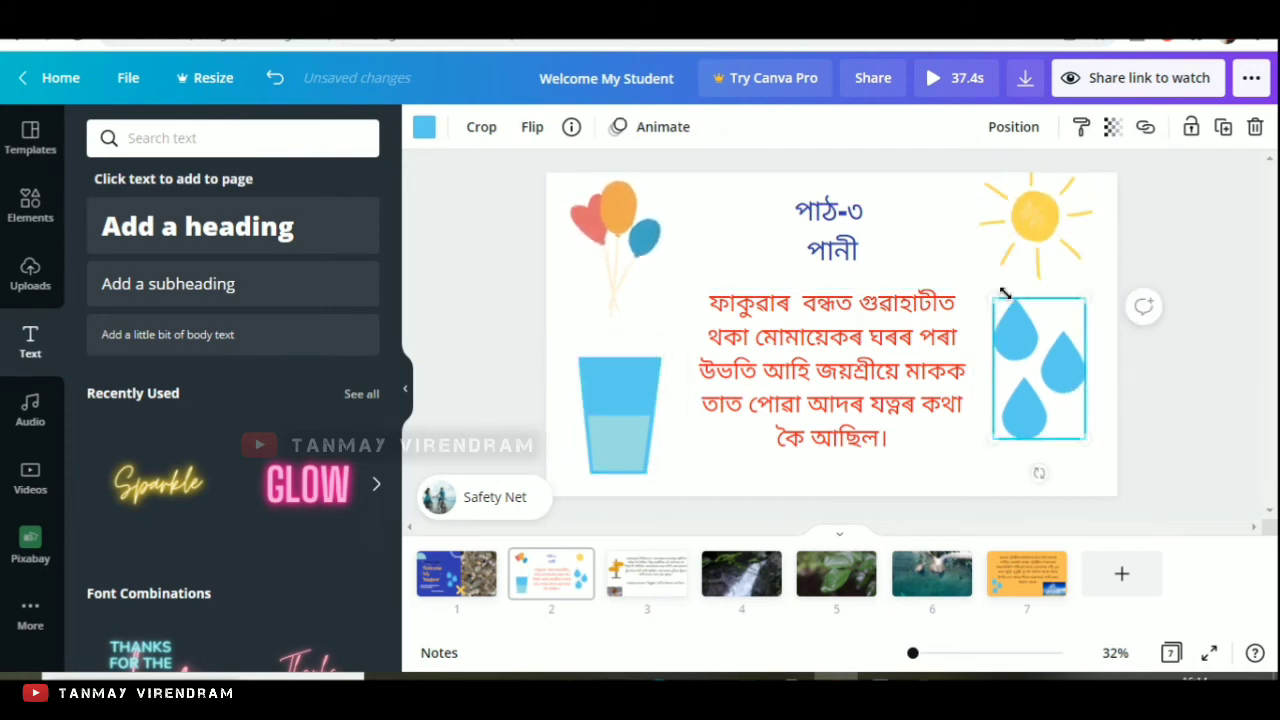
Step: Try yellow as the text colour of the paragraph on page 2, and set it back to red
{"action": "left_click", "coordinate": [955, 300]}
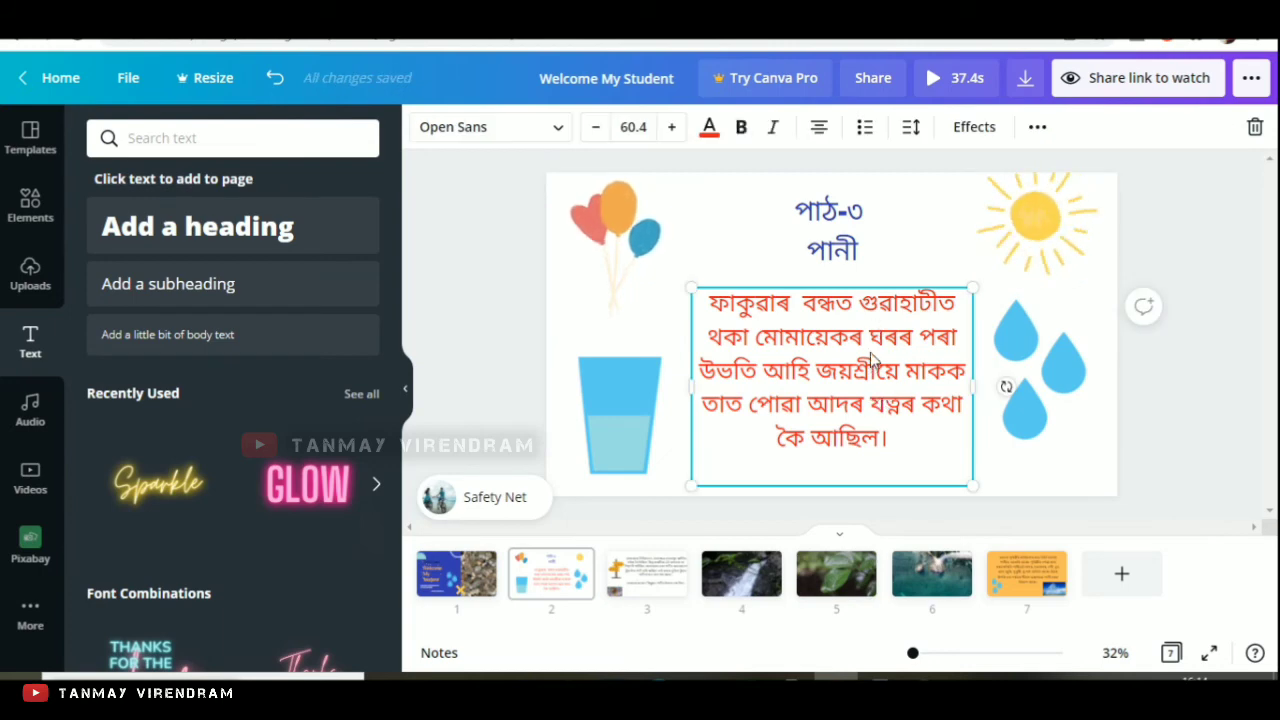
{"action": "left_click", "coordinate": [710, 128]}
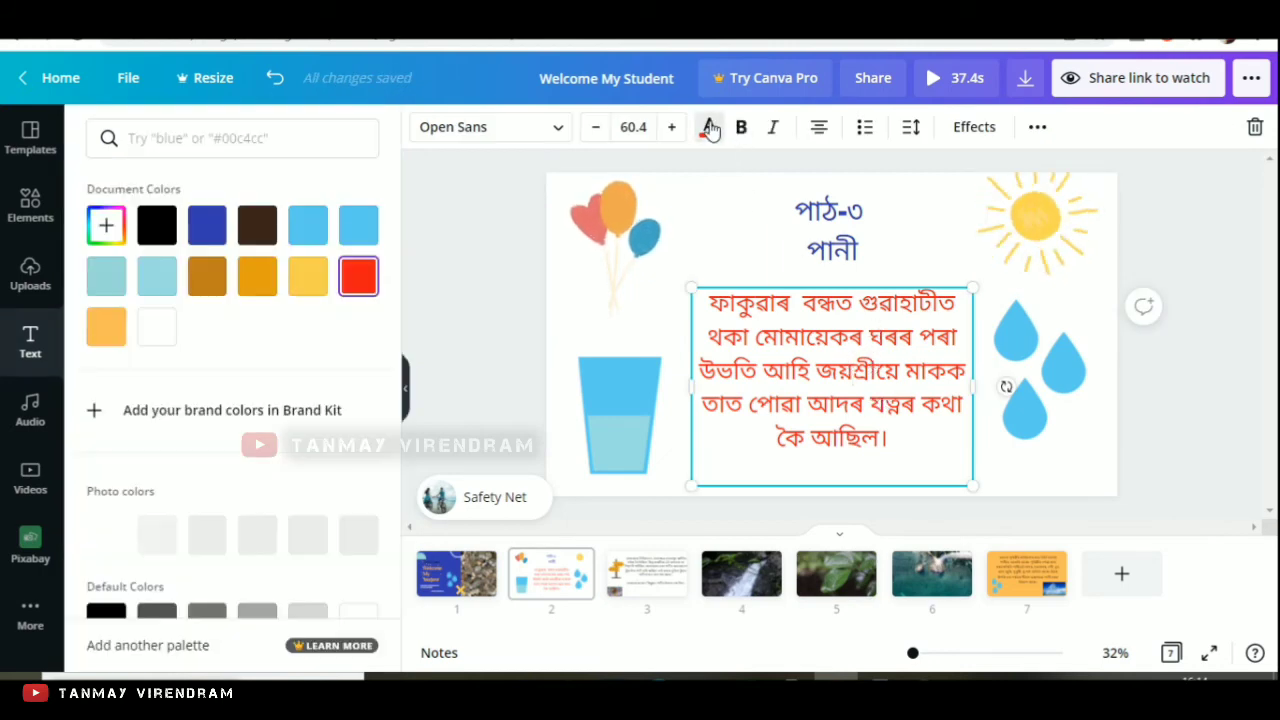
{"action": "left_click", "coordinate": [310, 277]}
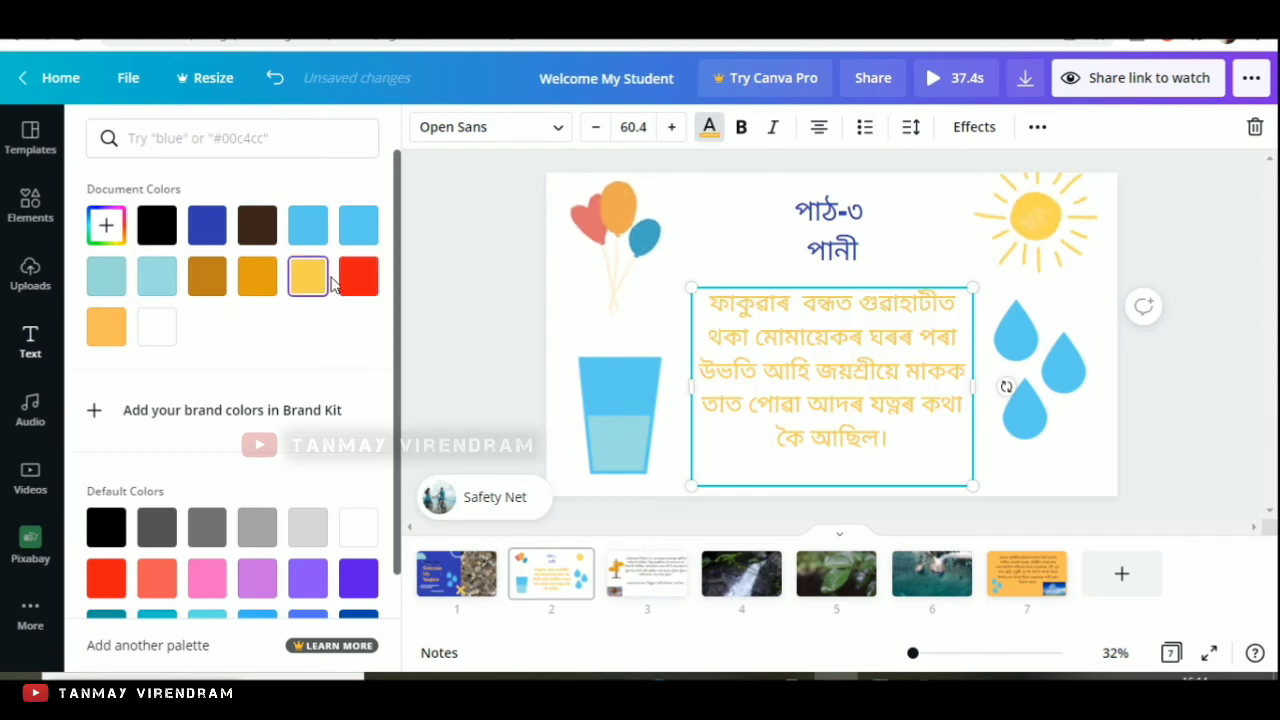
{"action": "left_click", "coordinate": [358, 277]}
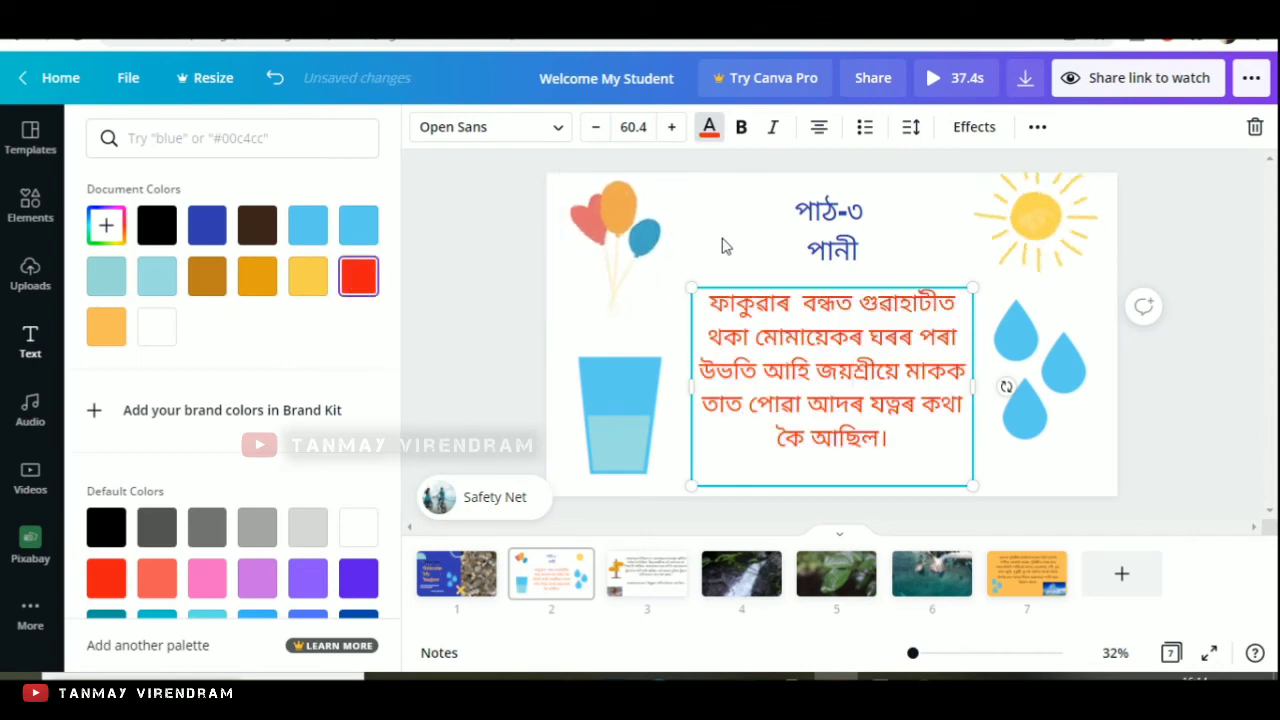
{"action": "key", "text": "Escape"}
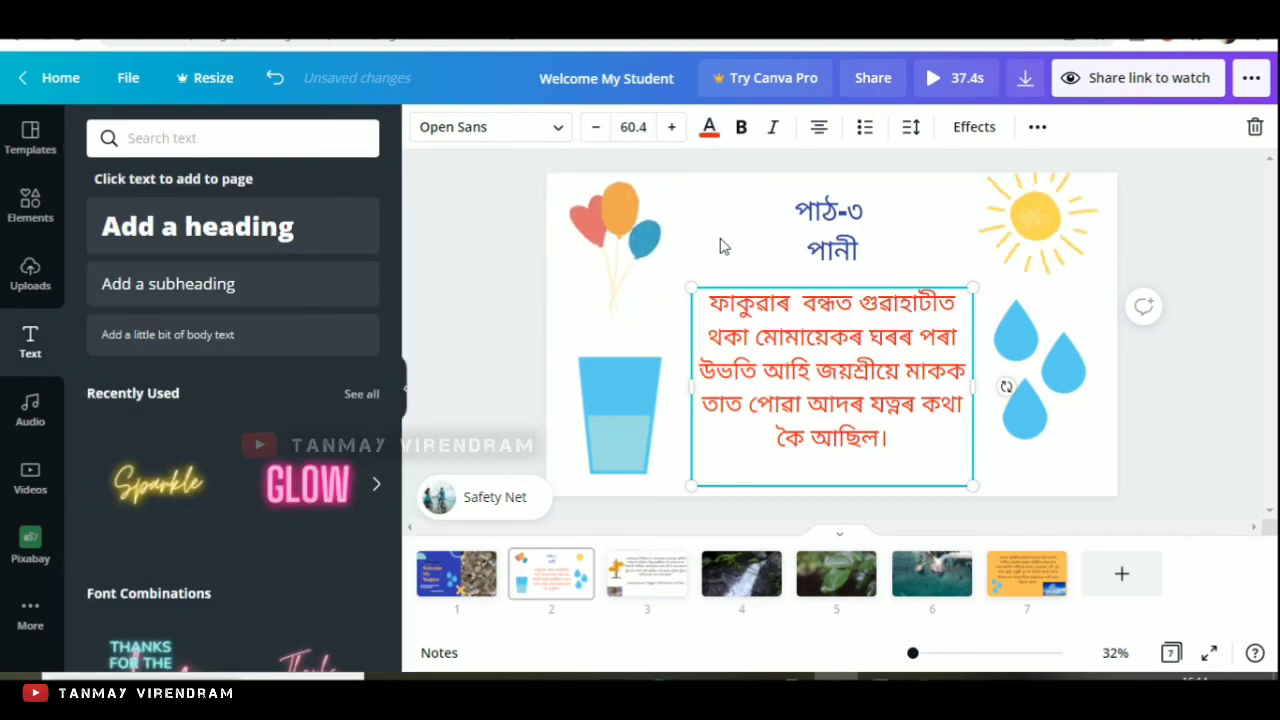
Step: Try bold formatting on the paragraph on page 2 and browse the available fonts
{"action": "left_click", "coordinate": [742, 128]}
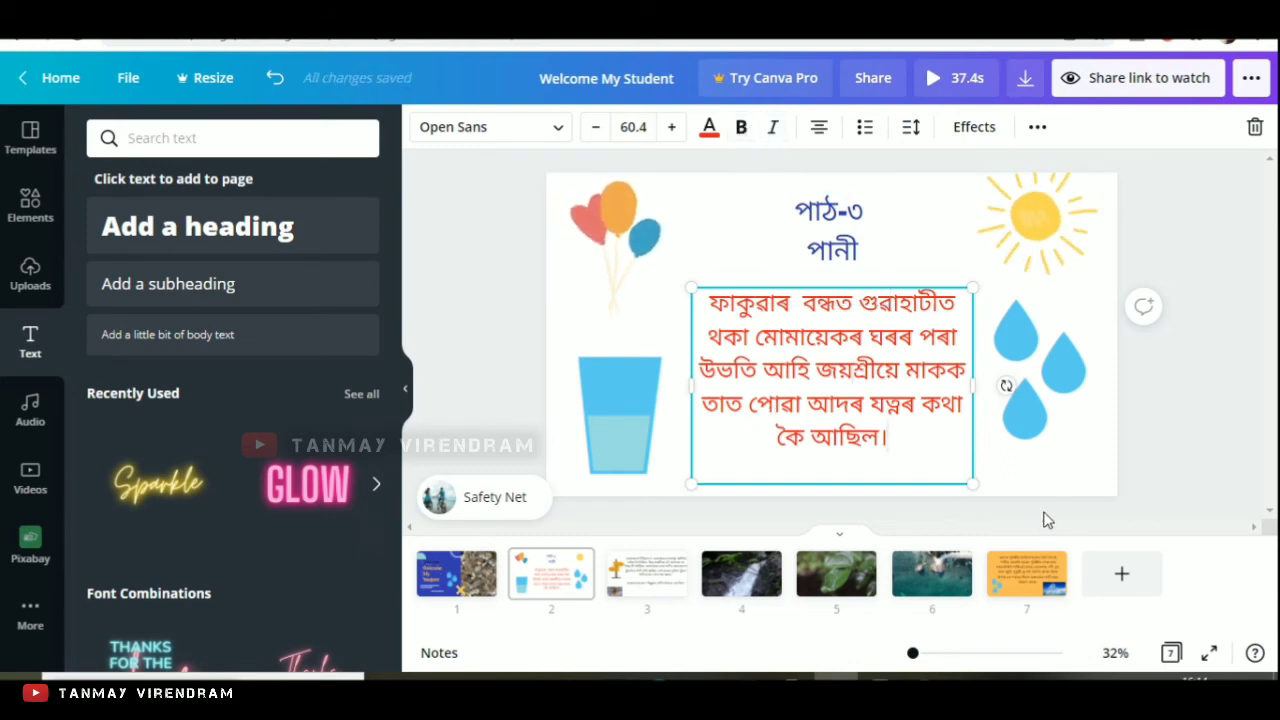
{"action": "left_click", "coordinate": [561, 133]}
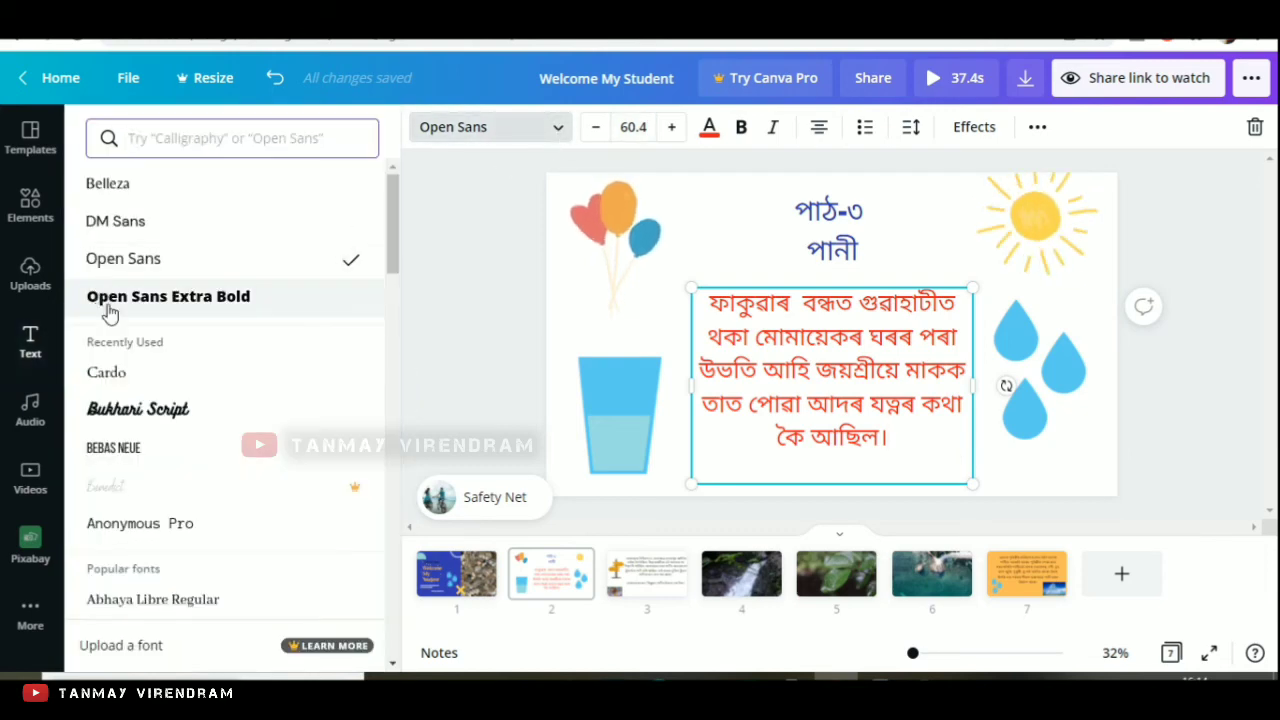
{"action": "left_click", "coordinate": [563, 133]}
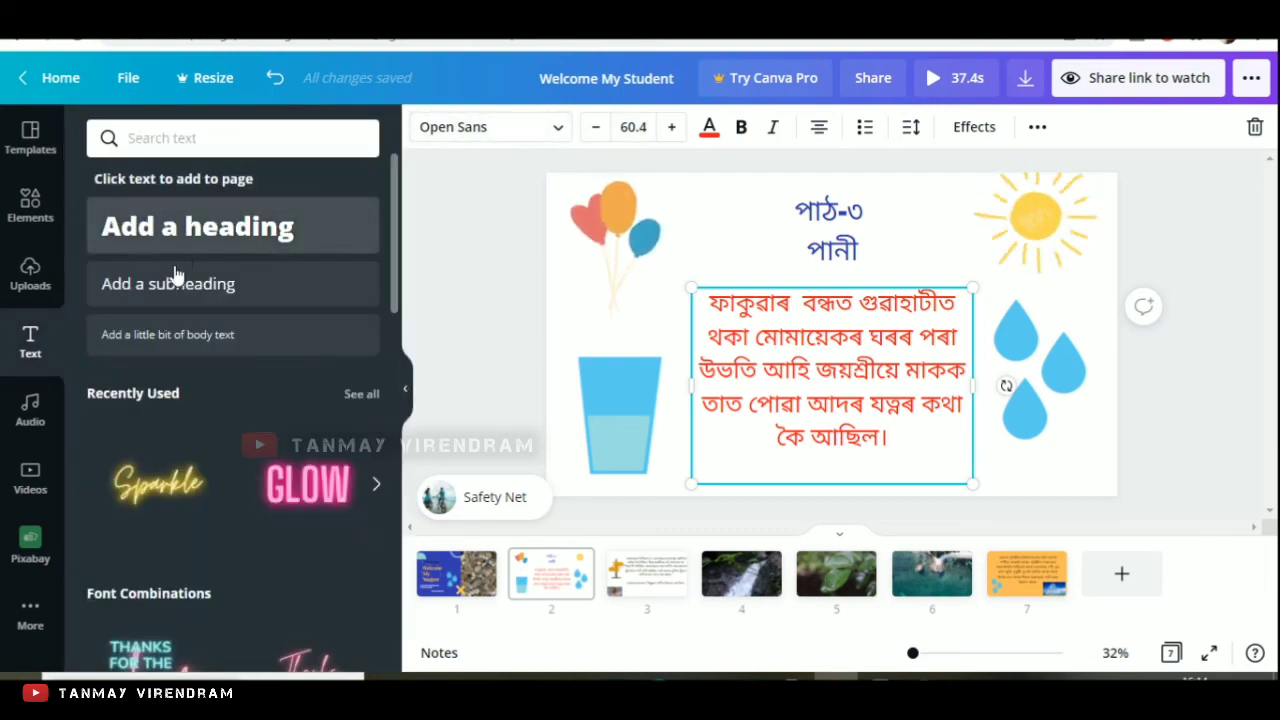
Step: Try the Shadow, Lift, Splice, Echo and Hollow text effects on page 2's paragraph, and set the effect style back to None
{"action": "left_click", "coordinate": [971, 135]}
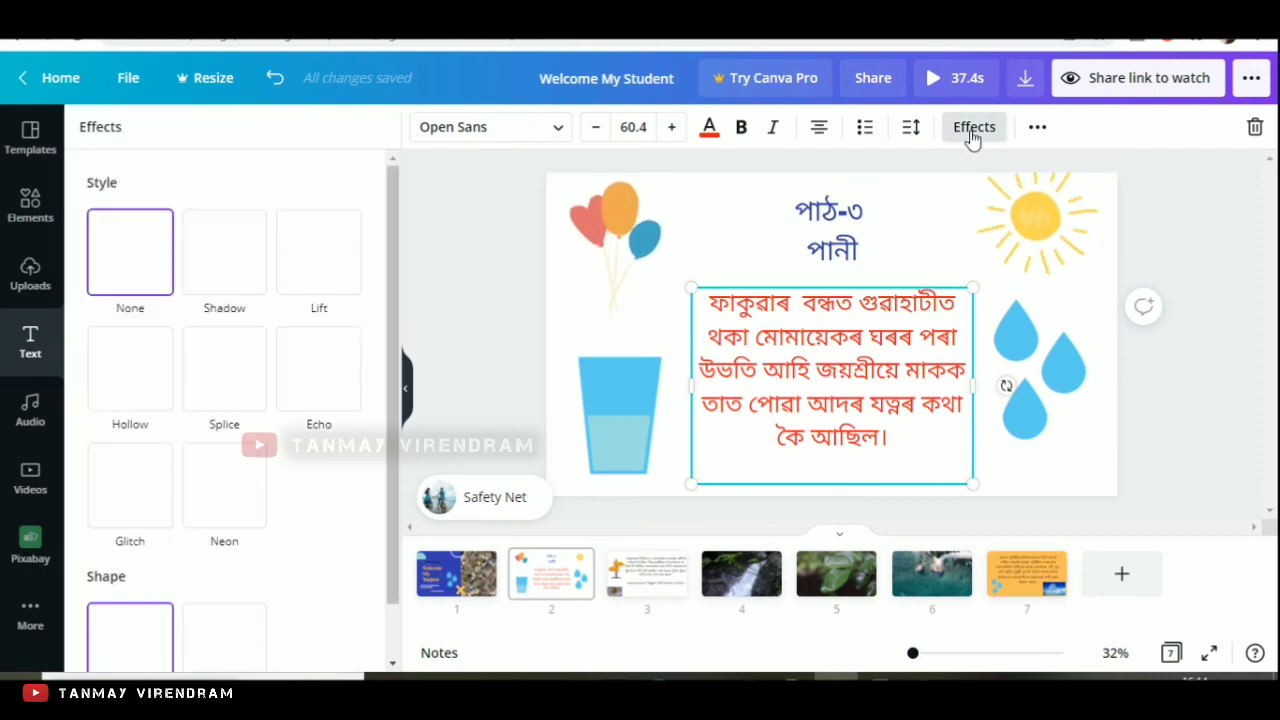
{"action": "left_click", "coordinate": [224, 262]}
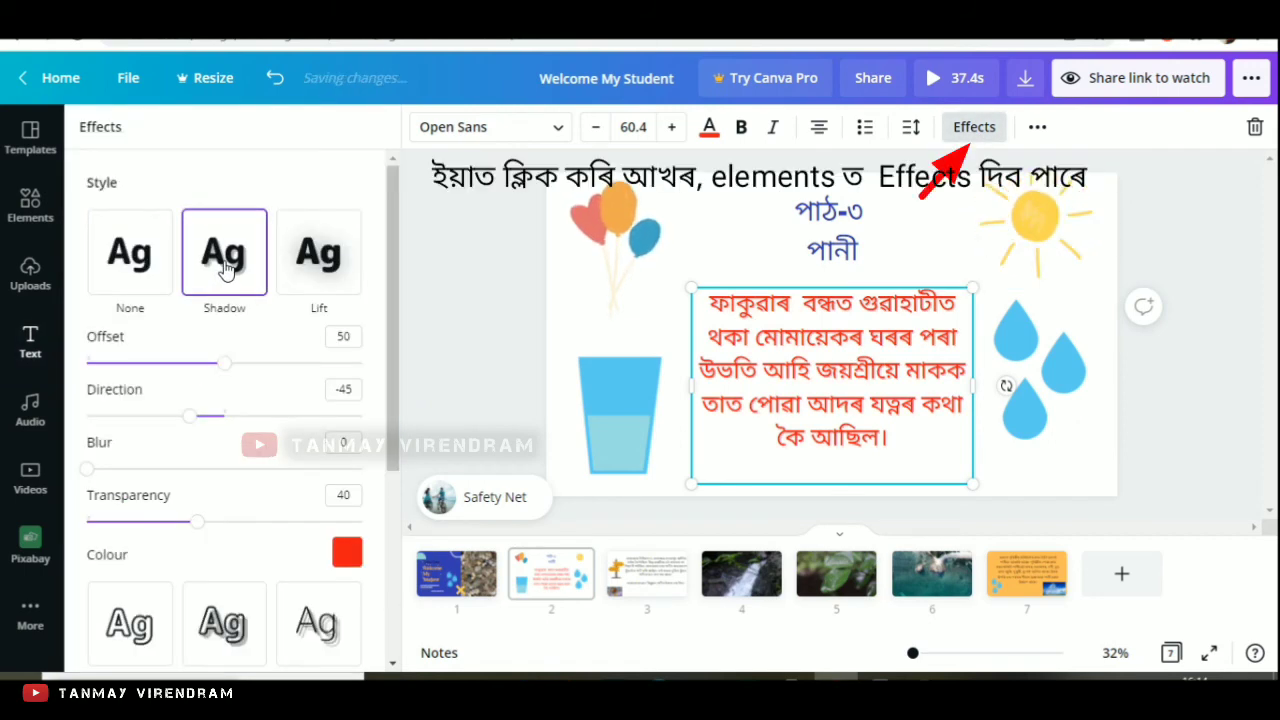
{"action": "left_click", "coordinate": [316, 262]}
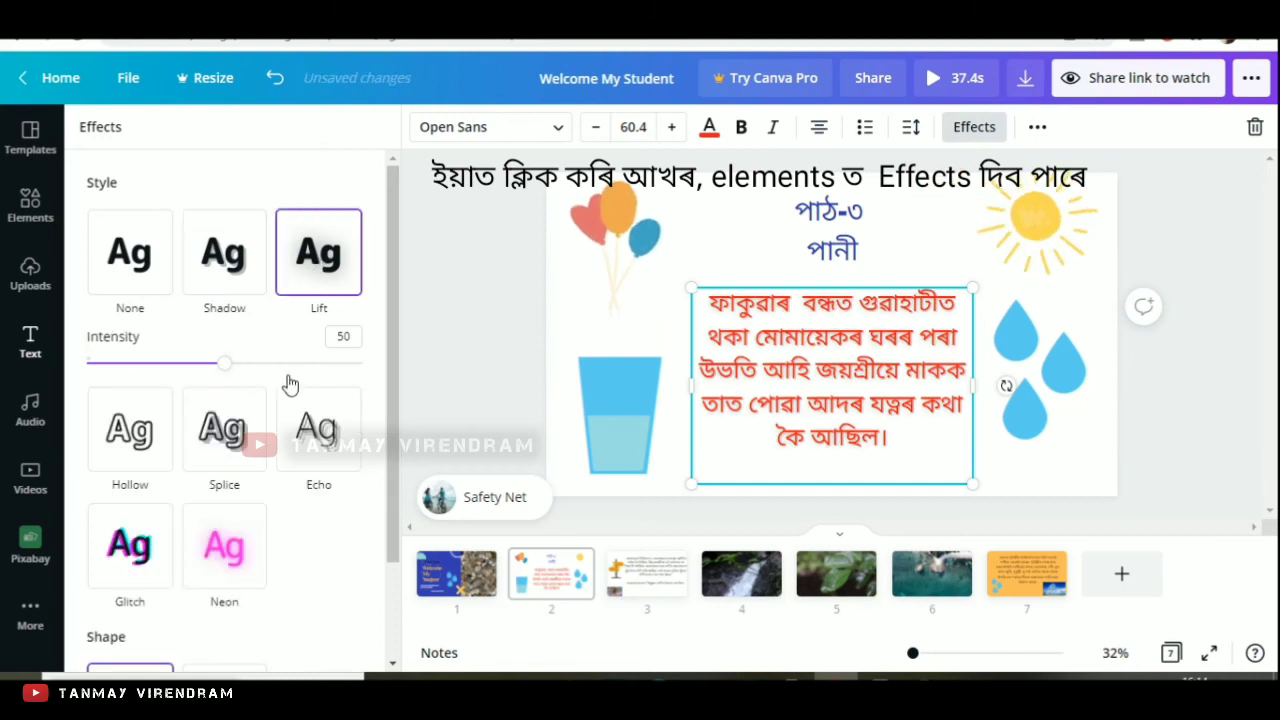
{"action": "left_click", "coordinate": [226, 430]}
{"action": "left_click", "coordinate": [320, 370]}
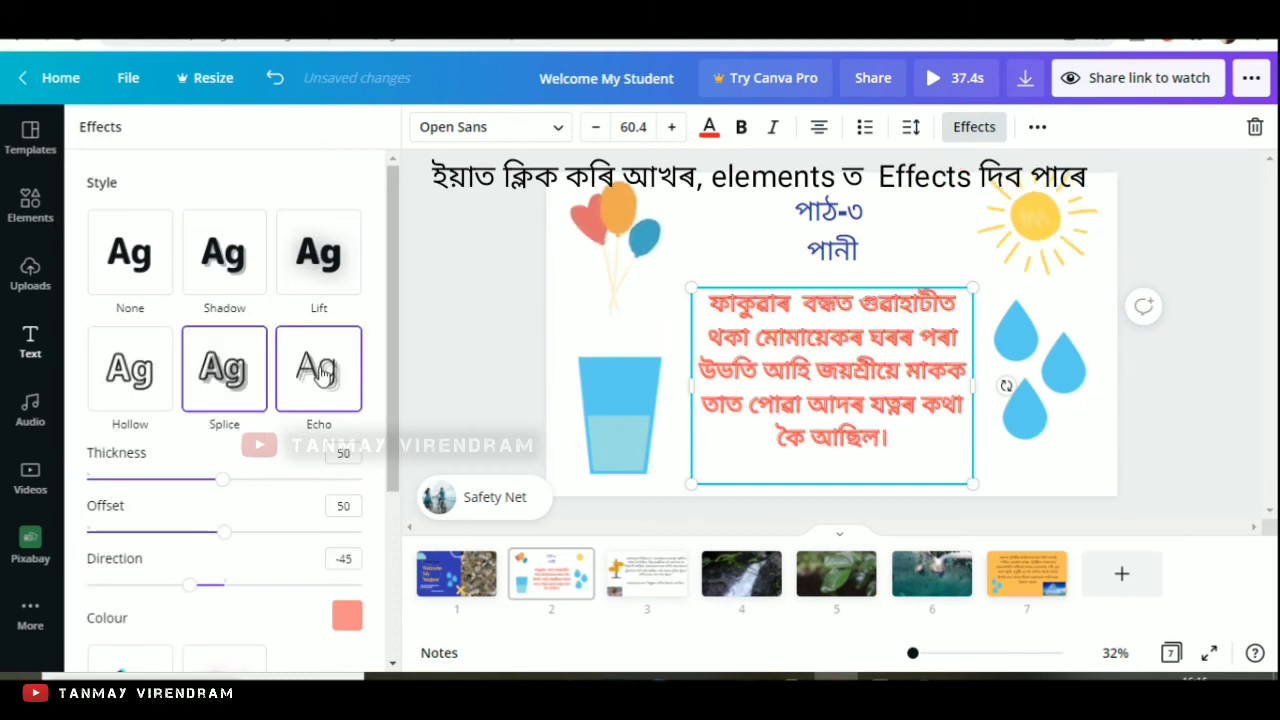
{"action": "left_click", "coordinate": [230, 394]}
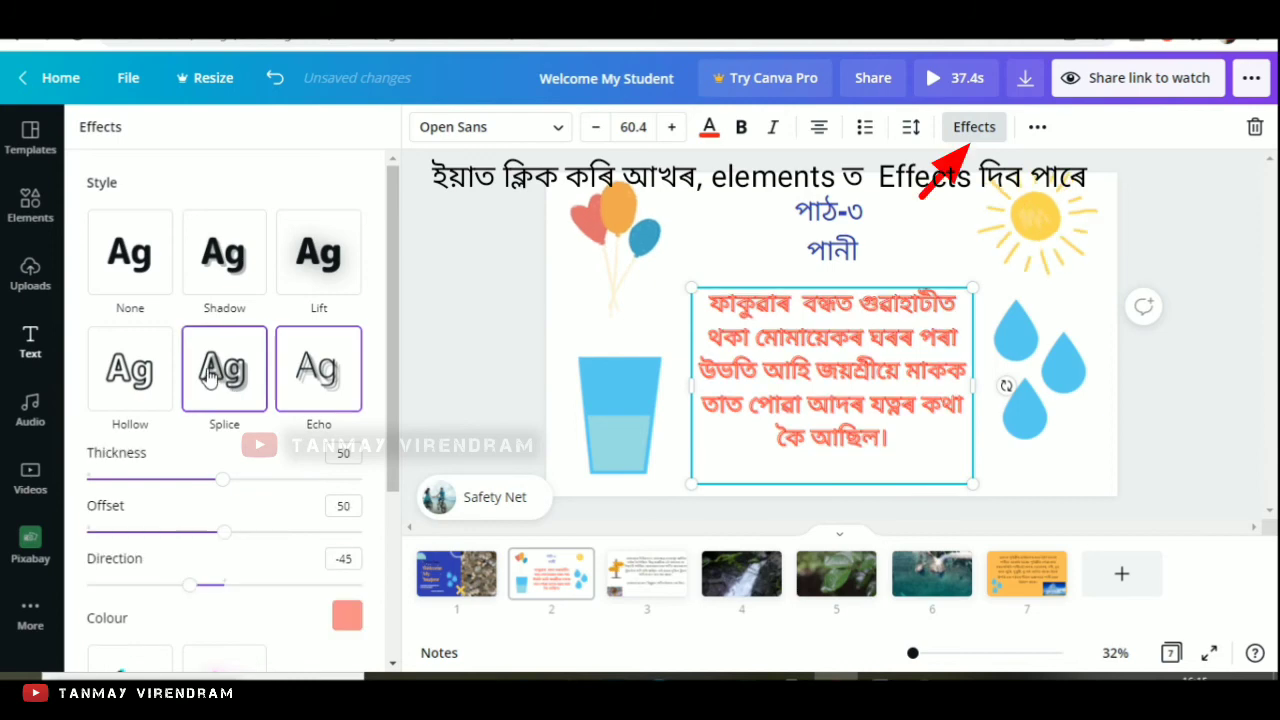
{"action": "left_click", "coordinate": [133, 373]}
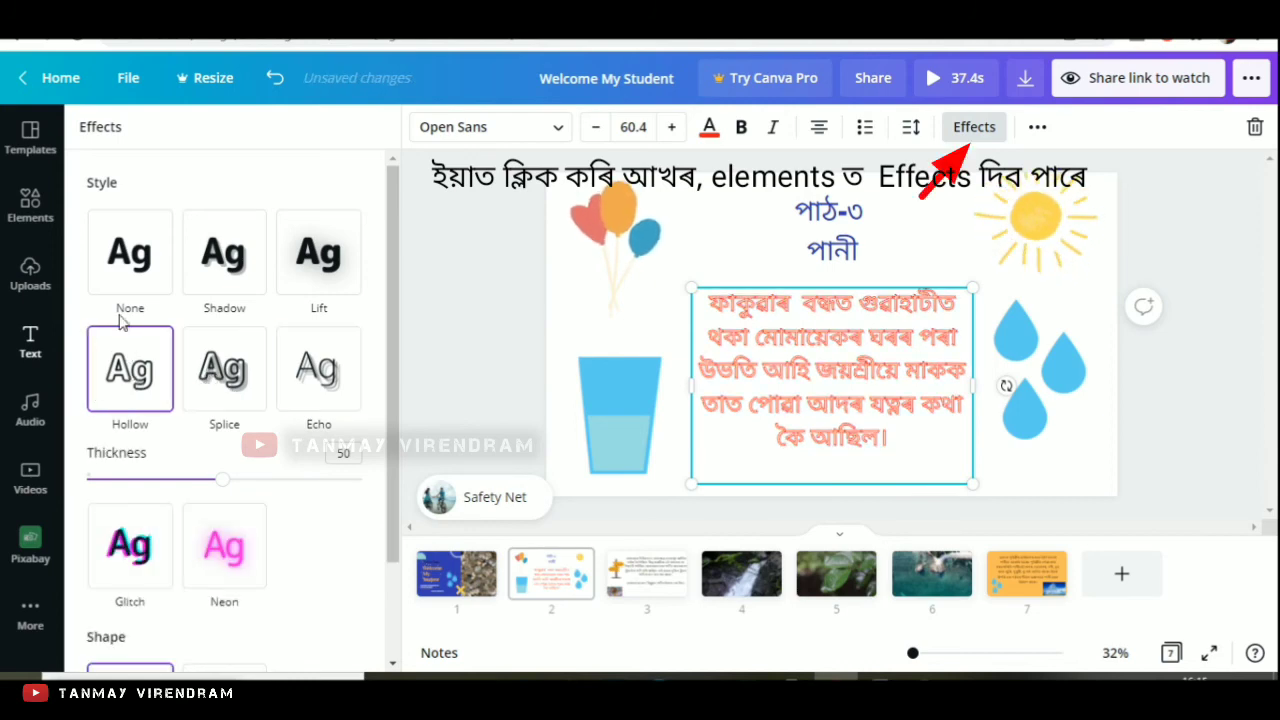
{"action": "left_click", "coordinate": [130, 255]}
{"action": "left_click", "coordinate": [757, 228]}
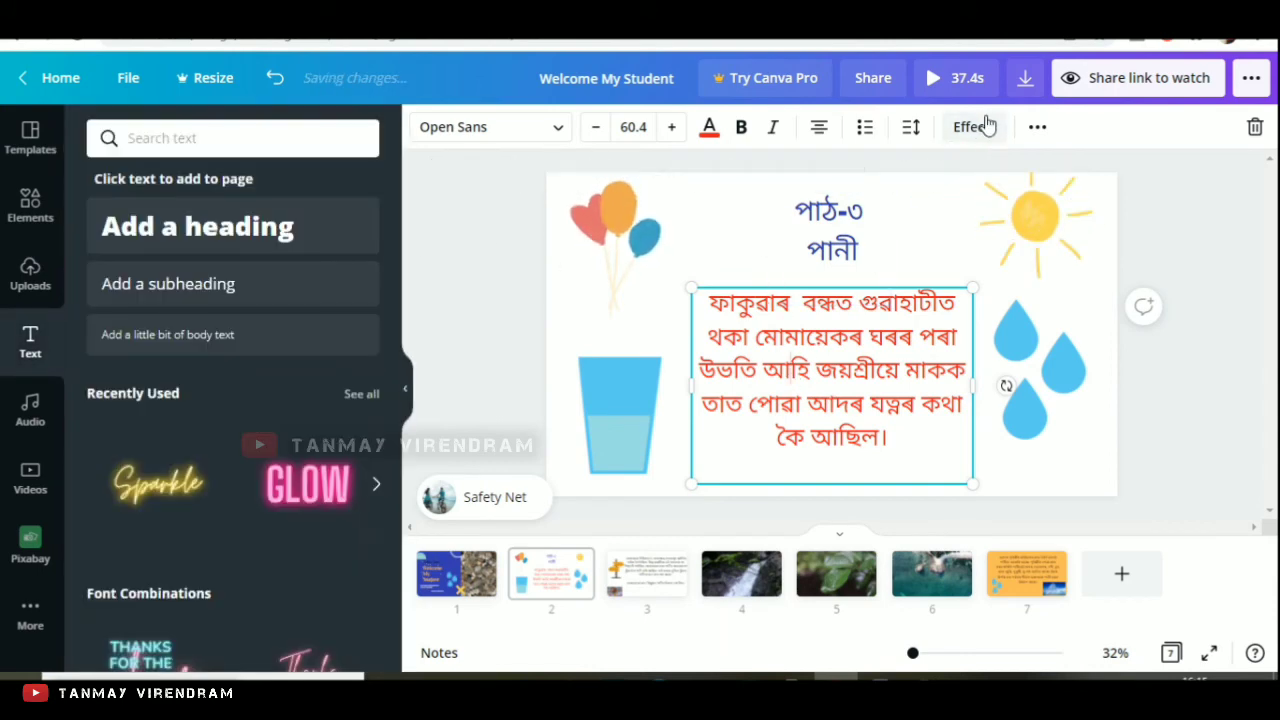
{"action": "left_click", "coordinate": [820, 256]}
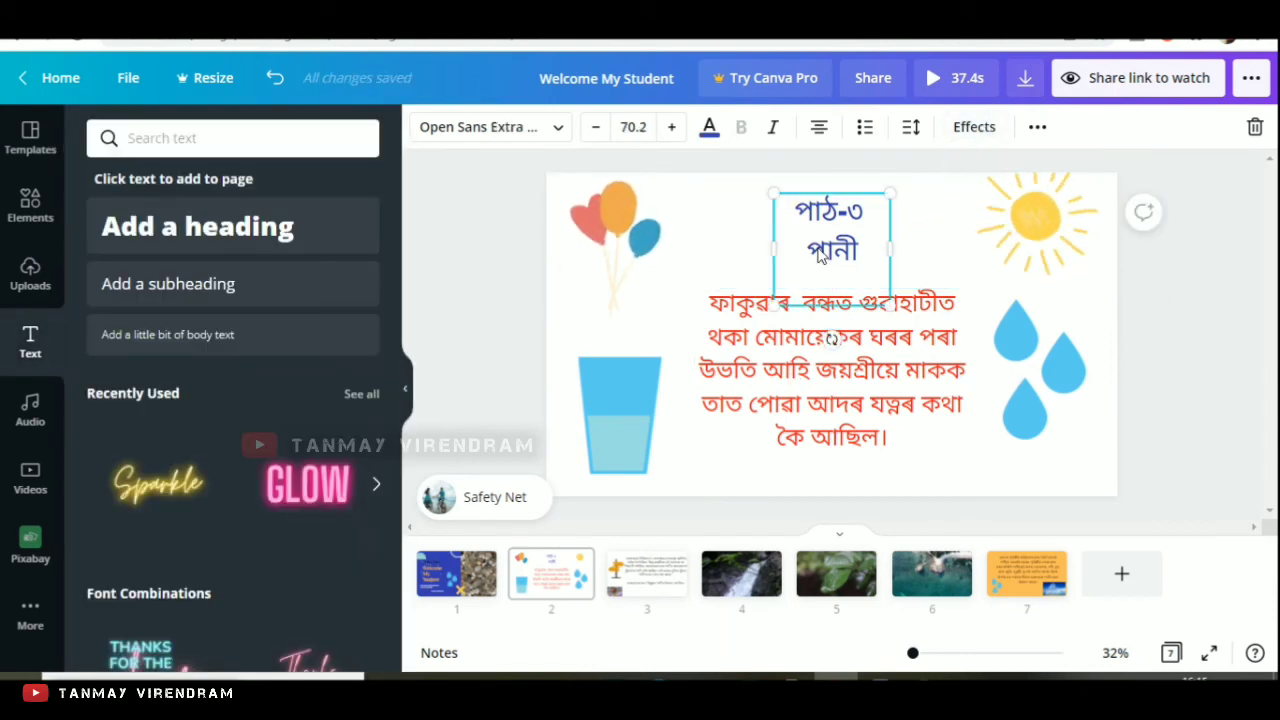
Step: Apply the Tumble animation to the sun graphic and the Rise animation to the balloons on page 2
{"action": "left_click", "coordinate": [1010, 227]}
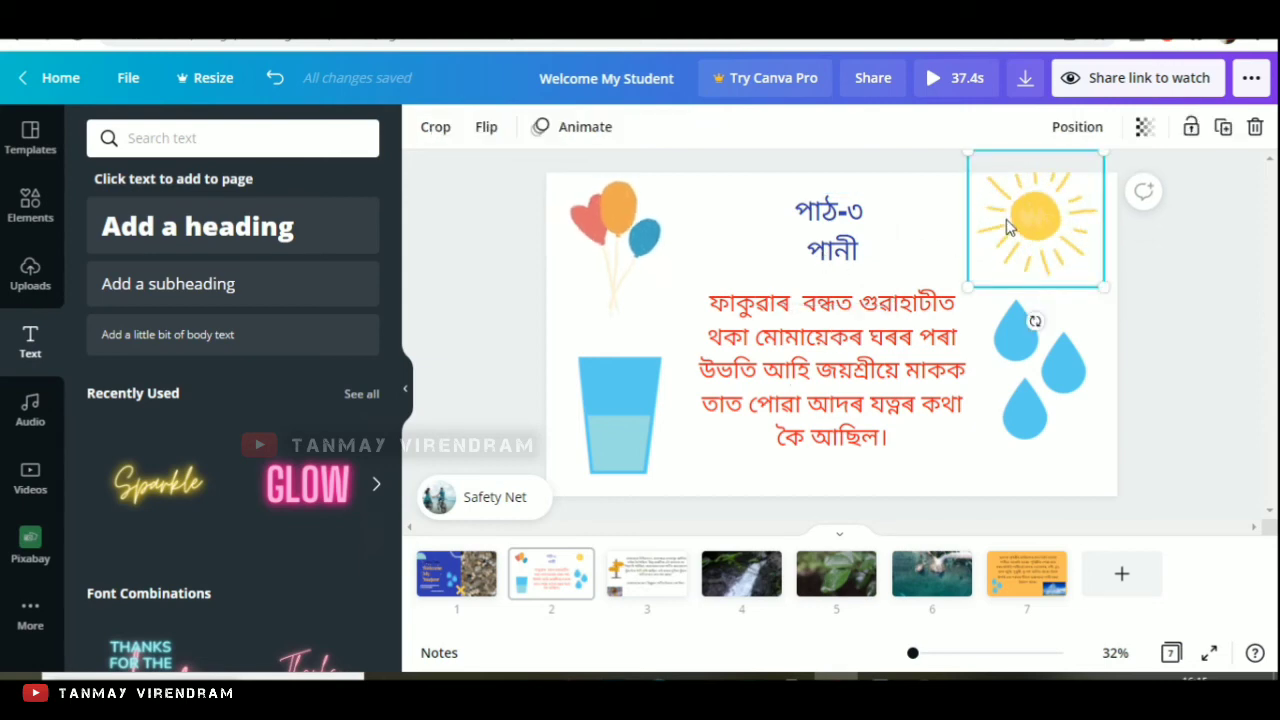
{"action": "left_click", "coordinate": [573, 134]}
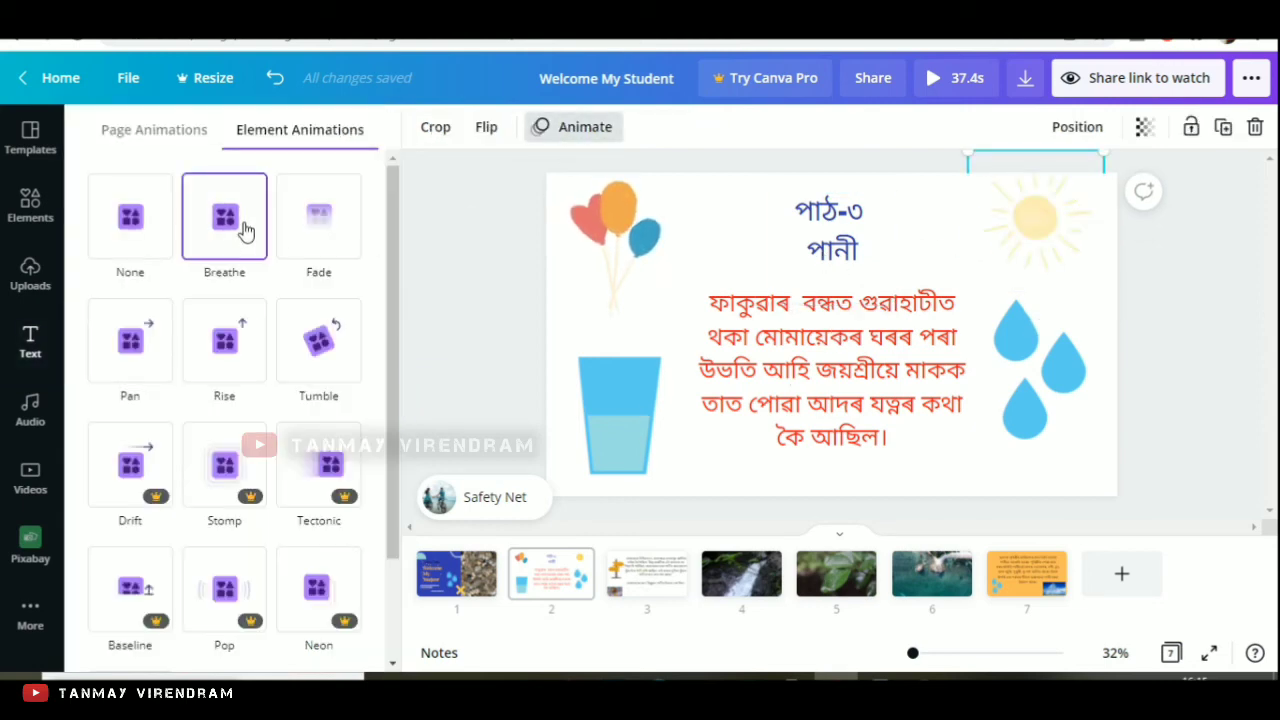
{"action": "left_click", "coordinate": [337, 345]}
{"action": "left_click", "coordinate": [568, 270]}
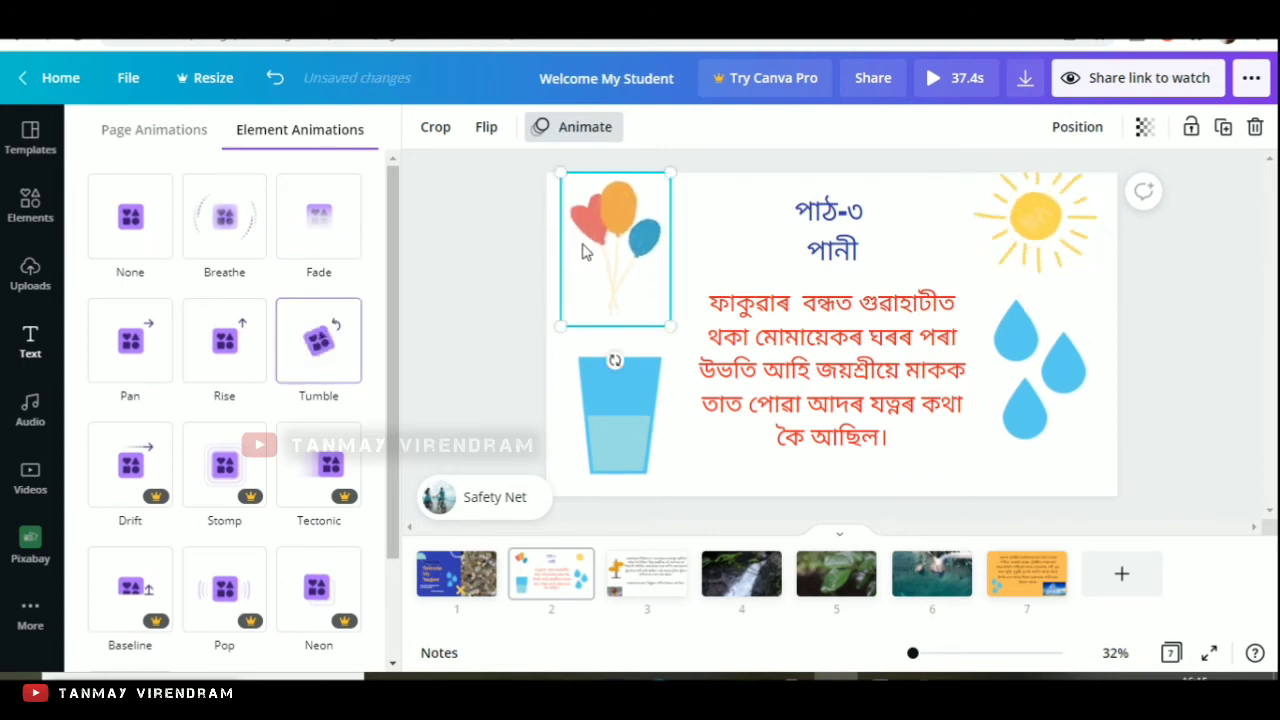
{"action": "left_click", "coordinate": [254, 360]}
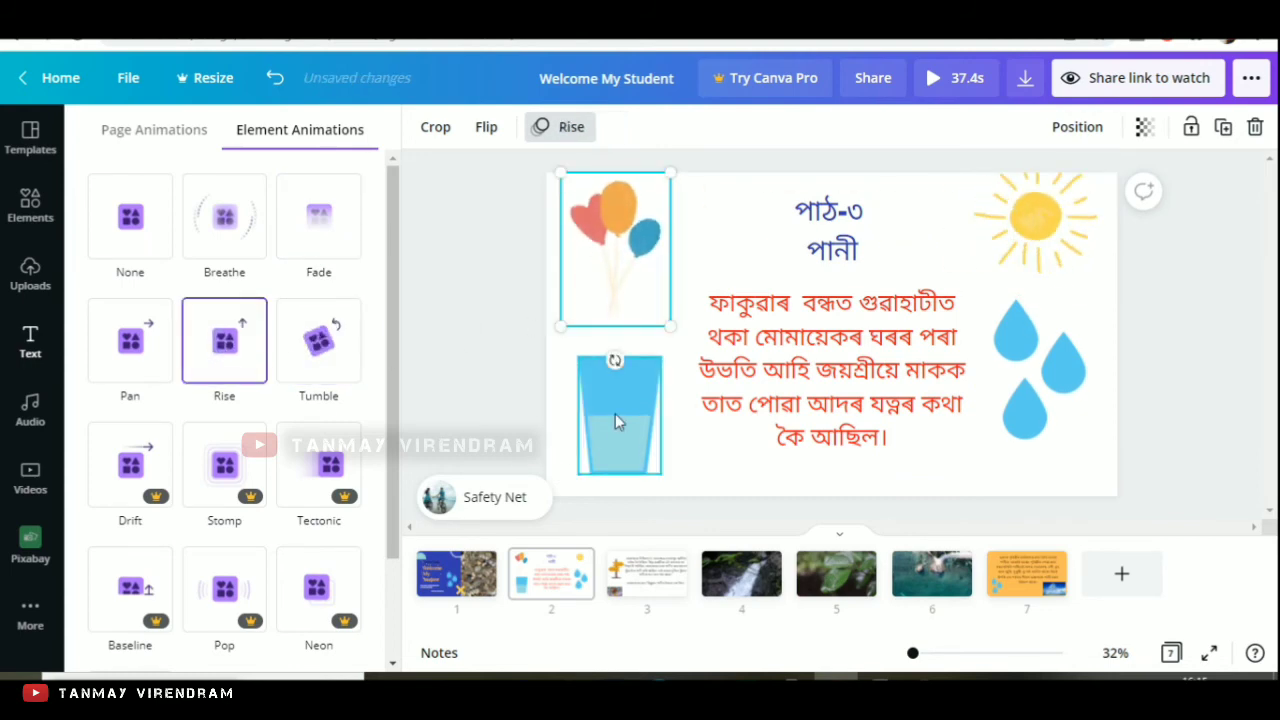
Step: Apply the Pan animation to the water glass and the Breathe animation to the water drops on page 2
{"action": "left_click", "coordinate": [616, 413]}
{"action": "left_click", "coordinate": [134, 366]}
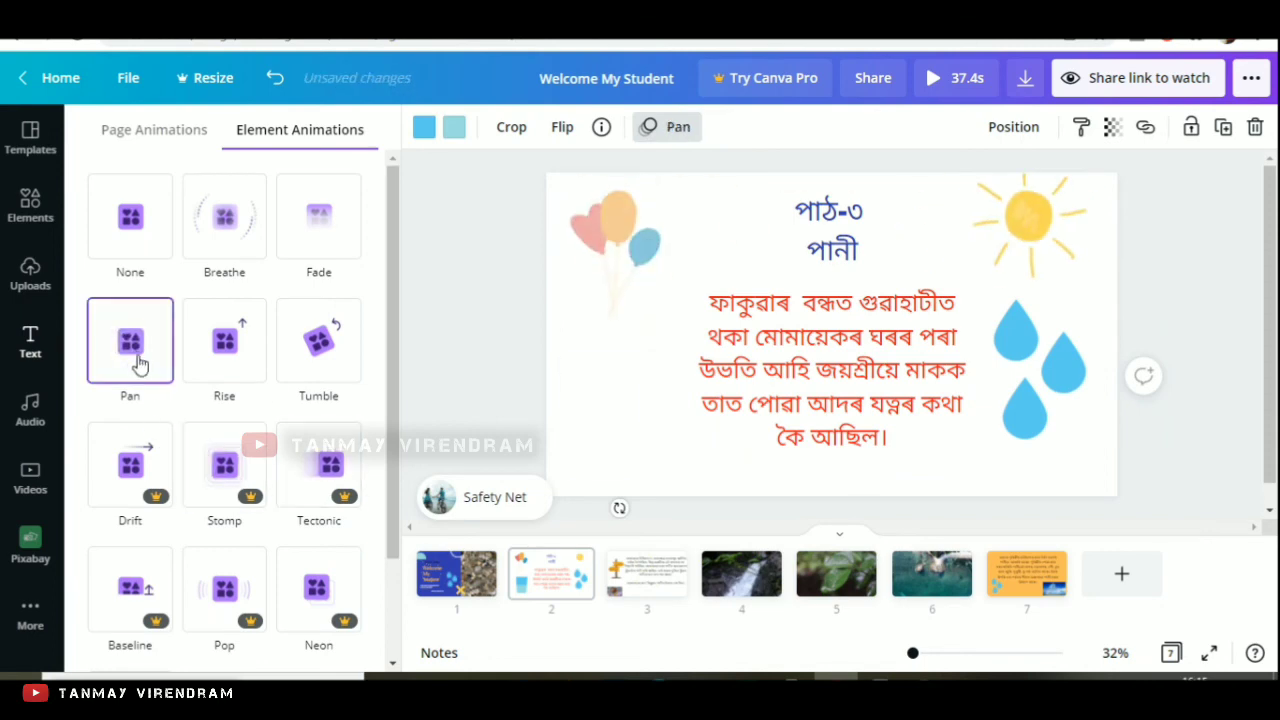
{"action": "left_click", "coordinate": [1022, 403]}
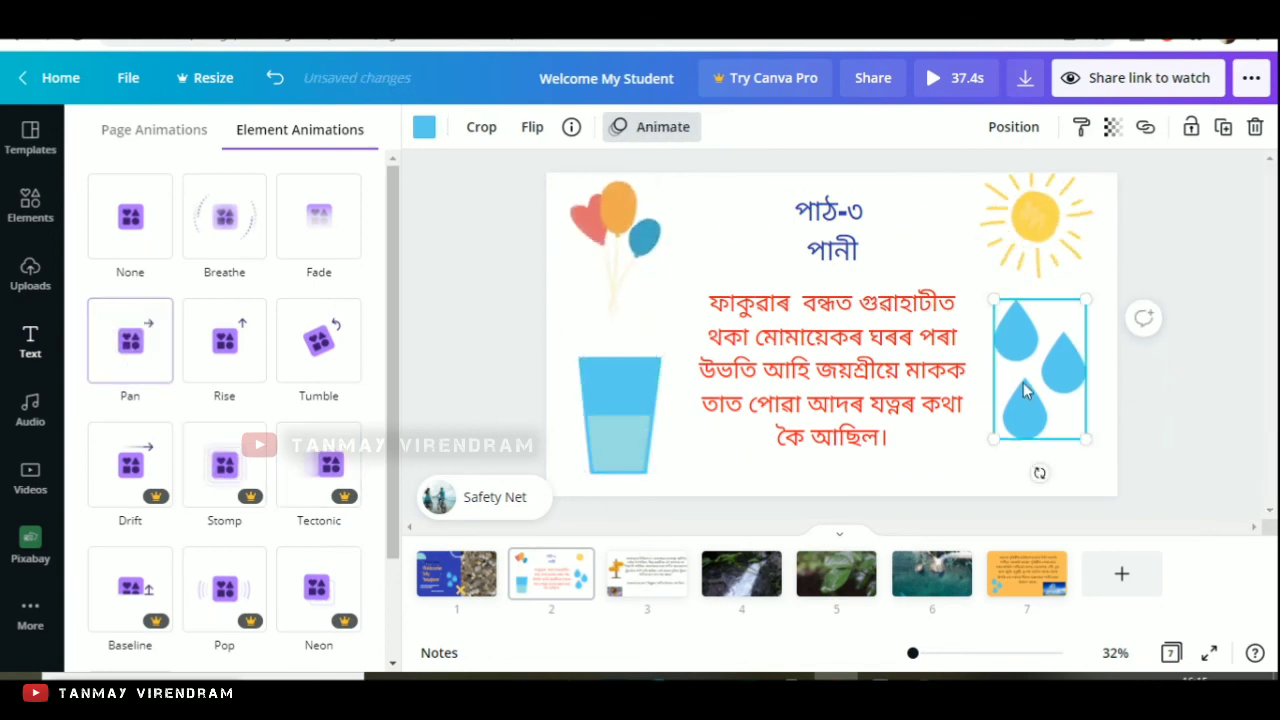
{"action": "left_click", "coordinate": [228, 230]}
Step: Try the Breathe and Pan text animations on the red paragraph on page 2, and settle on Block
{"action": "left_click", "coordinate": [825, 387]}
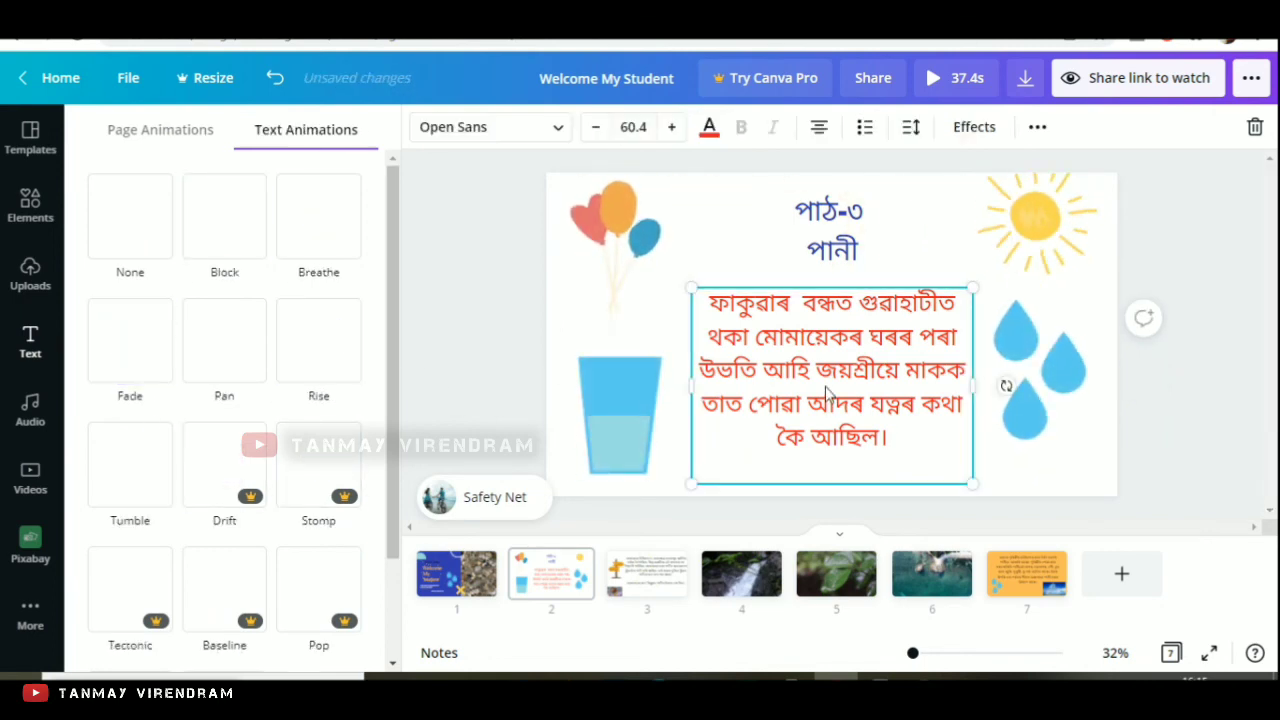
{"action": "left_click", "coordinate": [229, 222]}
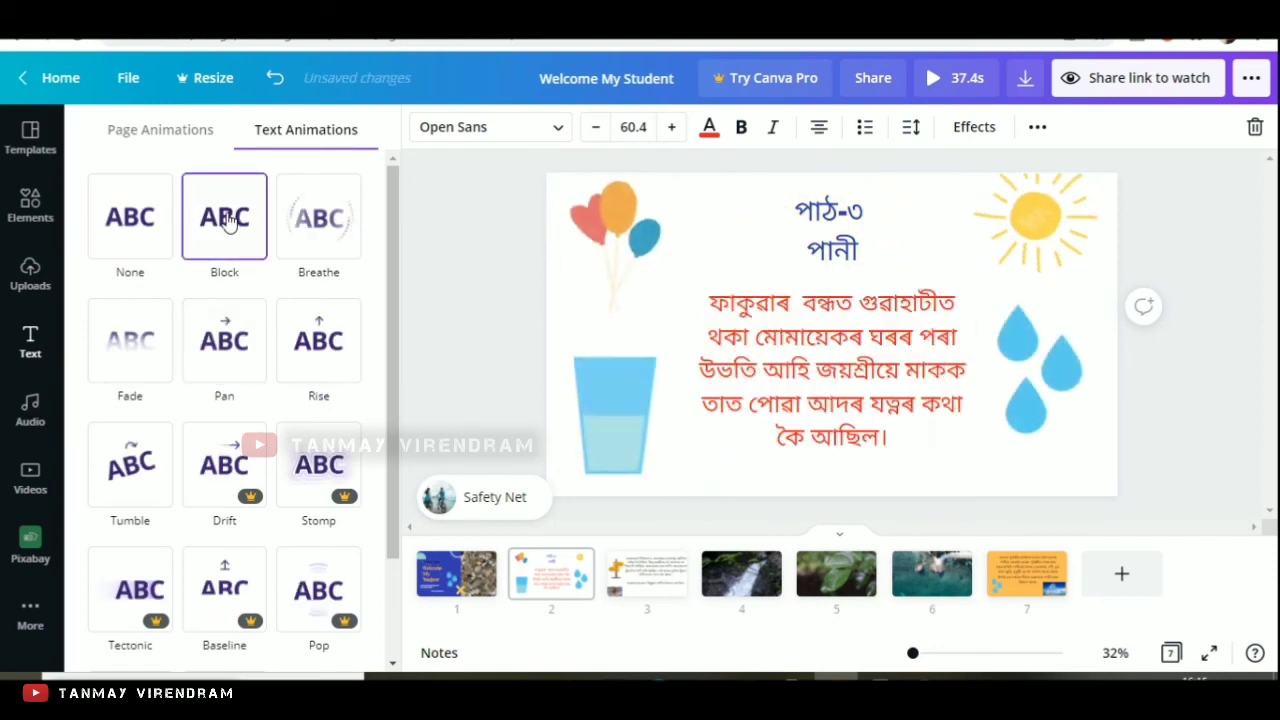
{"action": "left_click", "coordinate": [297, 232]}
{"action": "left_click", "coordinate": [229, 345]}
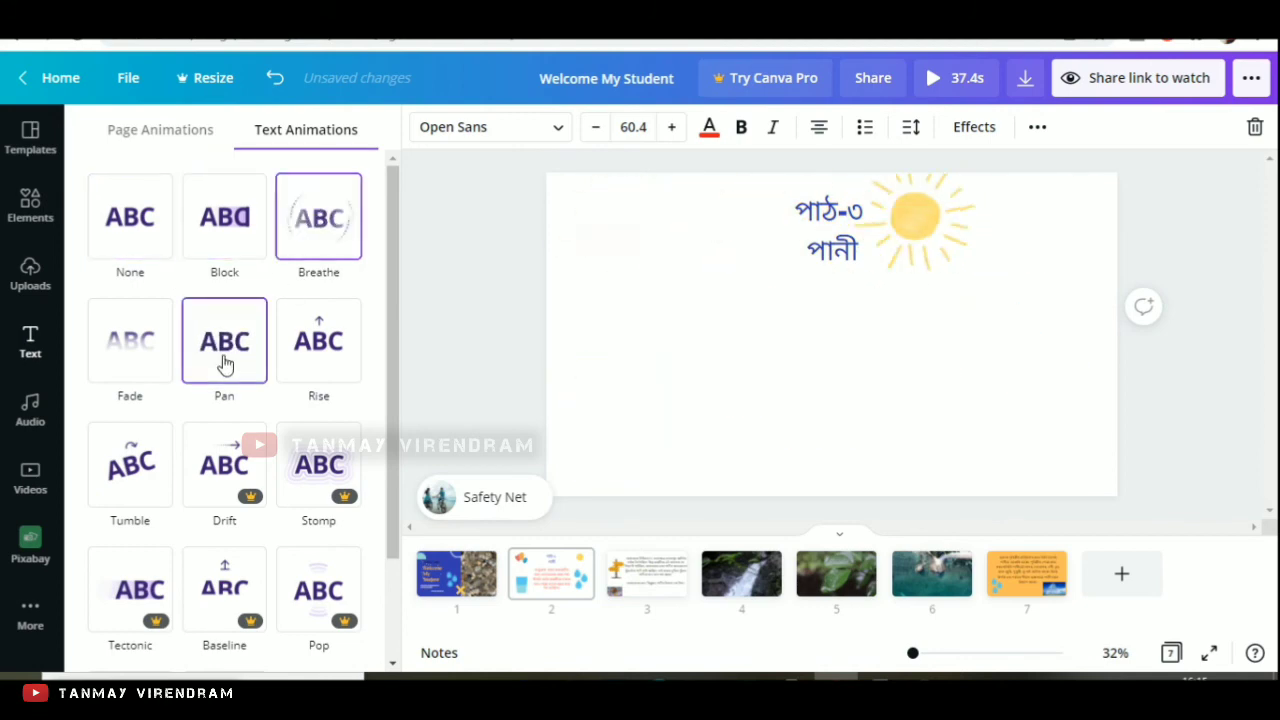
{"action": "left_click", "coordinate": [229, 214]}
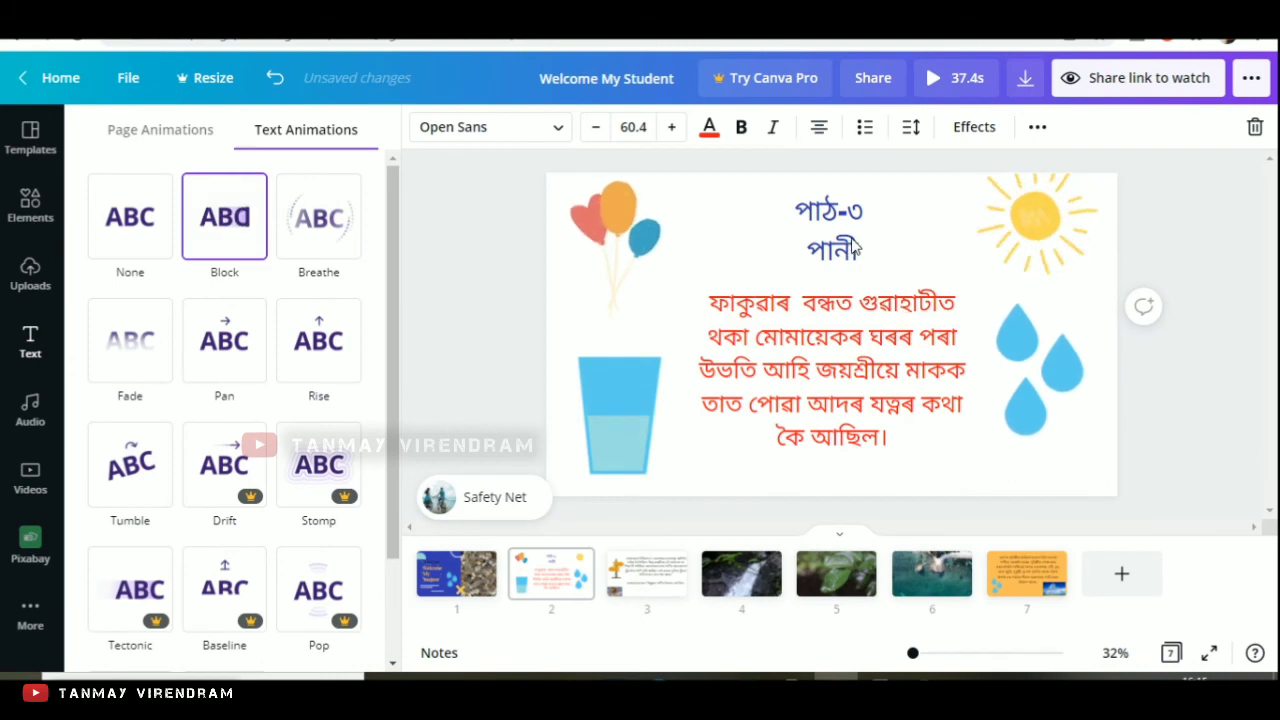
Step: Apply the Bounce text animation to the blue heading on page 2
{"action": "left_click", "coordinate": [853, 247]}
{"action": "left_click", "coordinate": [215, 348]}
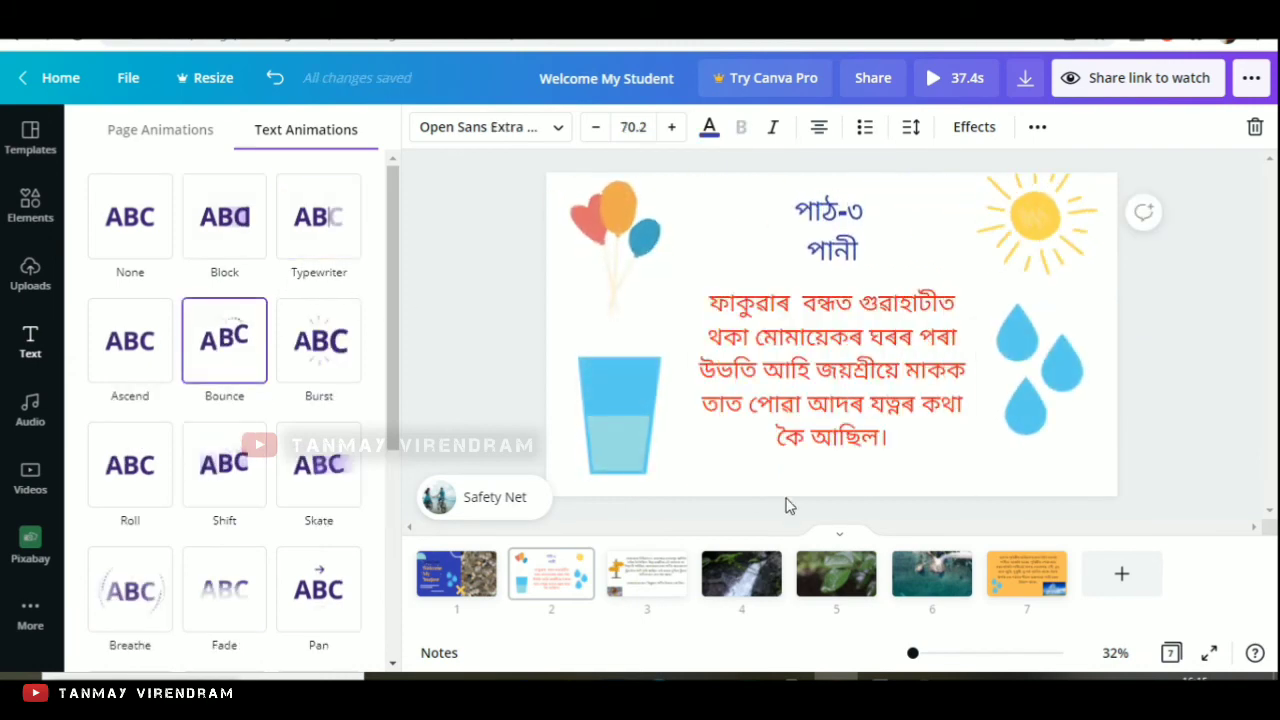
{"action": "left_click", "coordinate": [979, 457]}
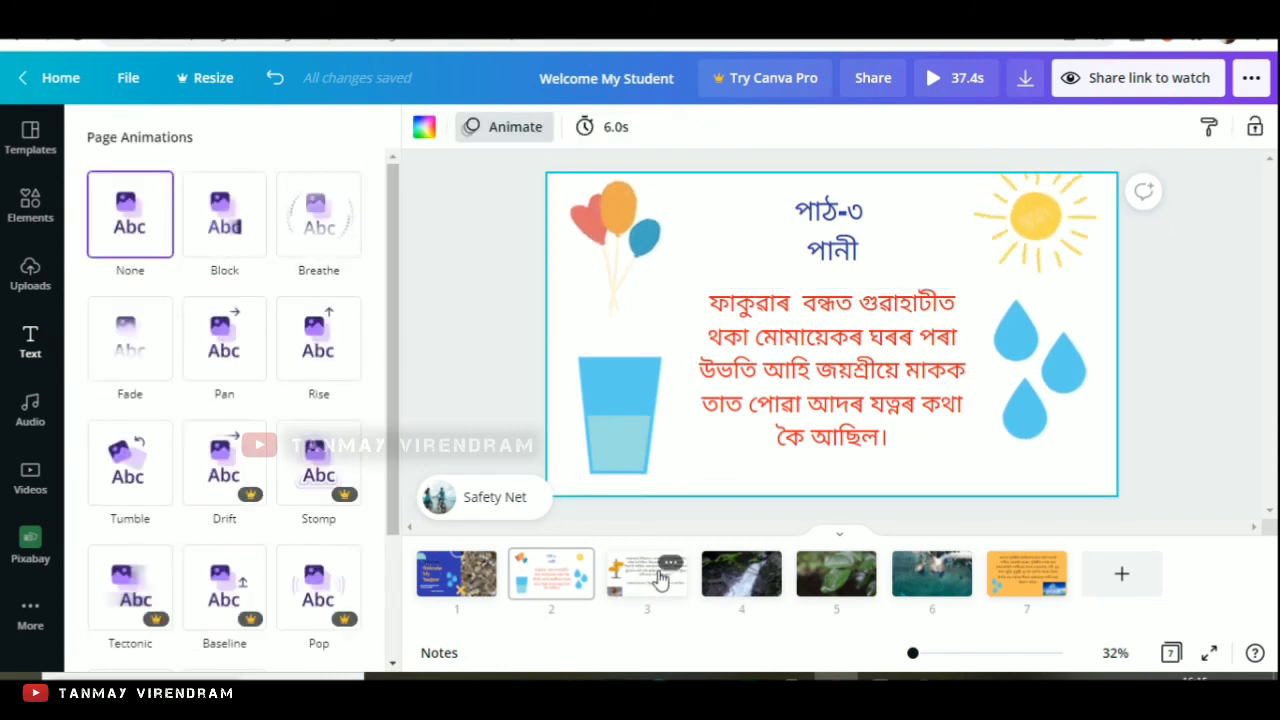
Step: Apply the Block text animation to the paragraph on page 3 and insert the missing space after অভাৱ in its third line
{"action": "left_click", "coordinate": [660, 580]}
{"action": "left_click", "coordinate": [895, 285]}
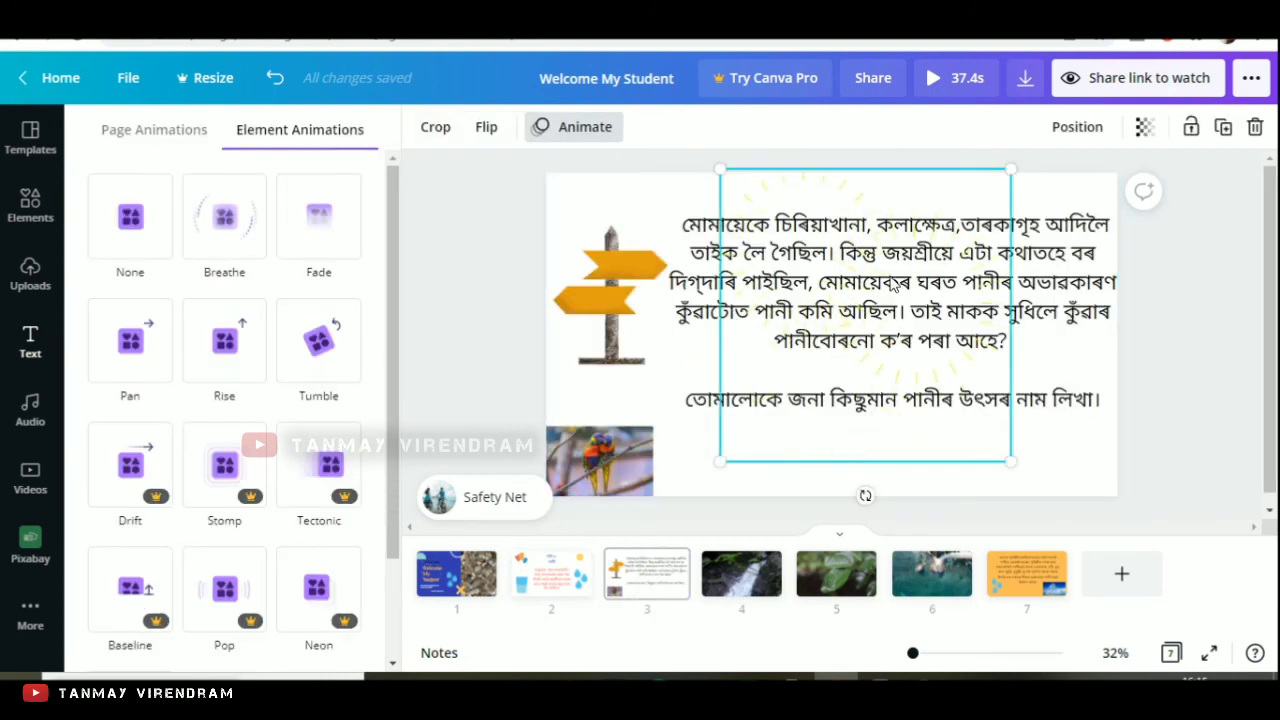
{"action": "left_click", "coordinate": [760, 337]}
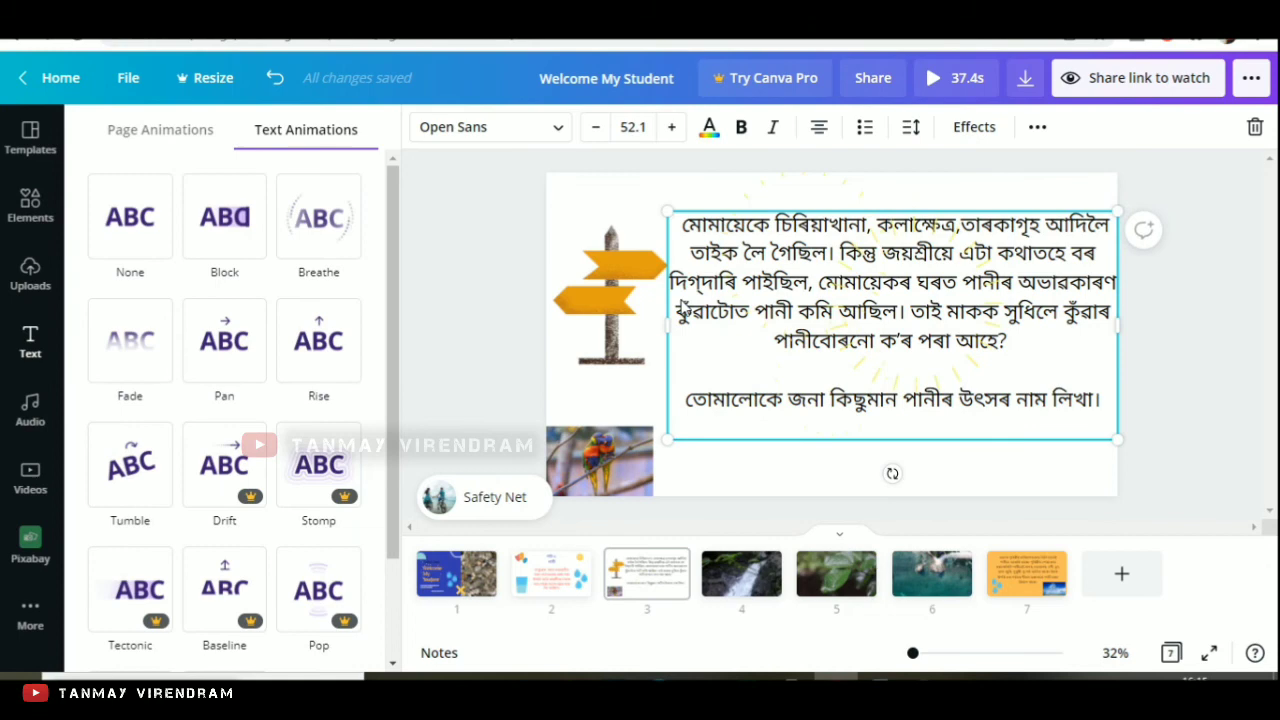
{"action": "left_click", "coordinate": [220, 388]}
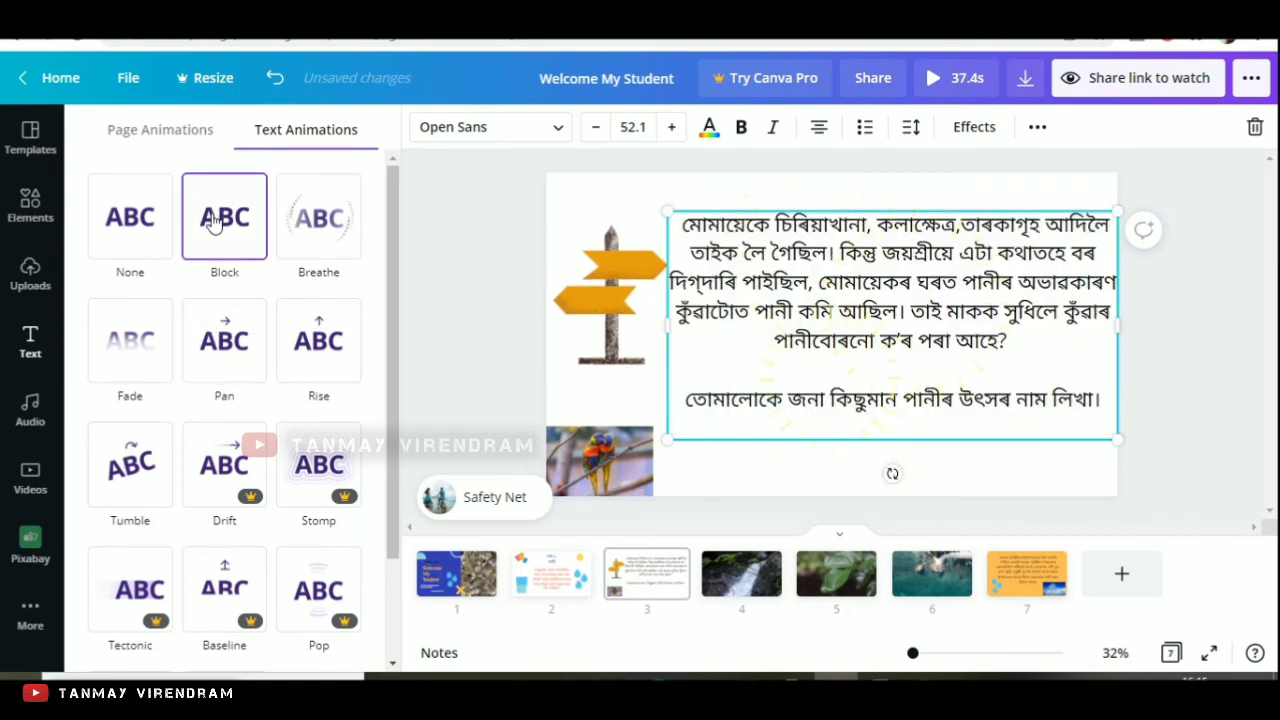
{"action": "left_click", "coordinate": [1071, 285]}
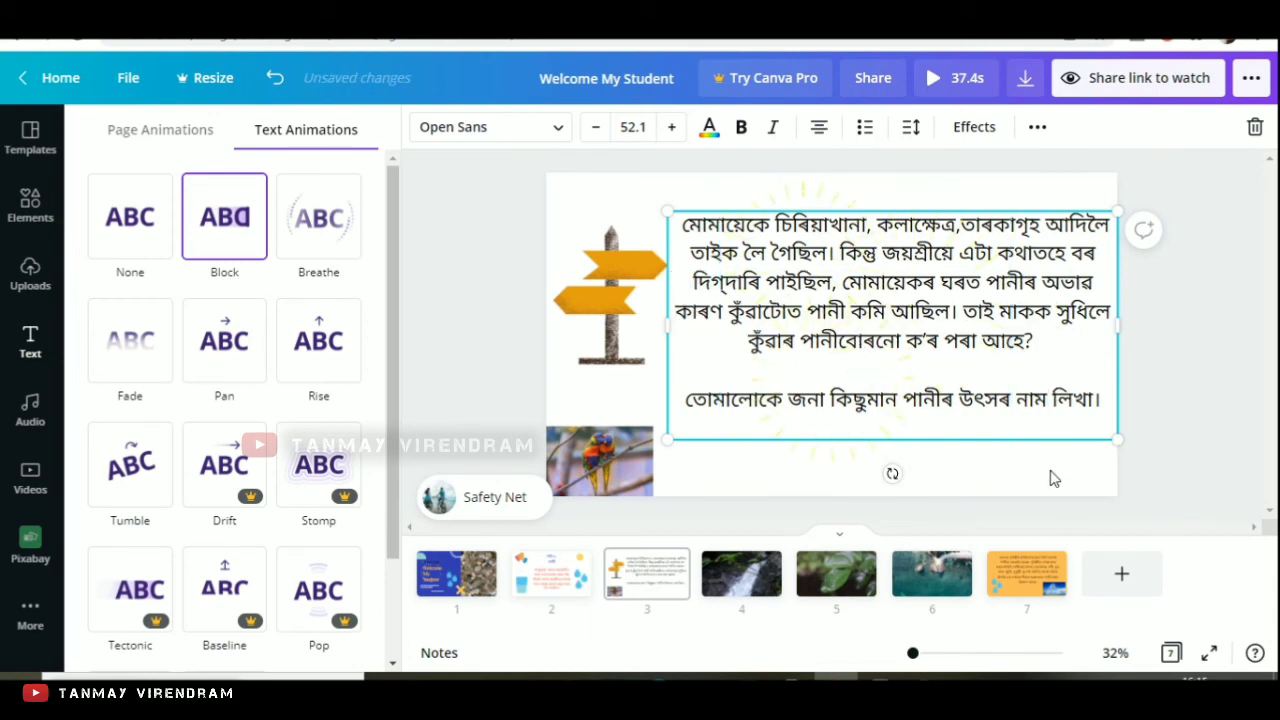
Step: Apply the Pan animation to the signpost graphic and the Breathe animation to the bird photo on page 3
{"action": "left_click", "coordinate": [618, 330]}
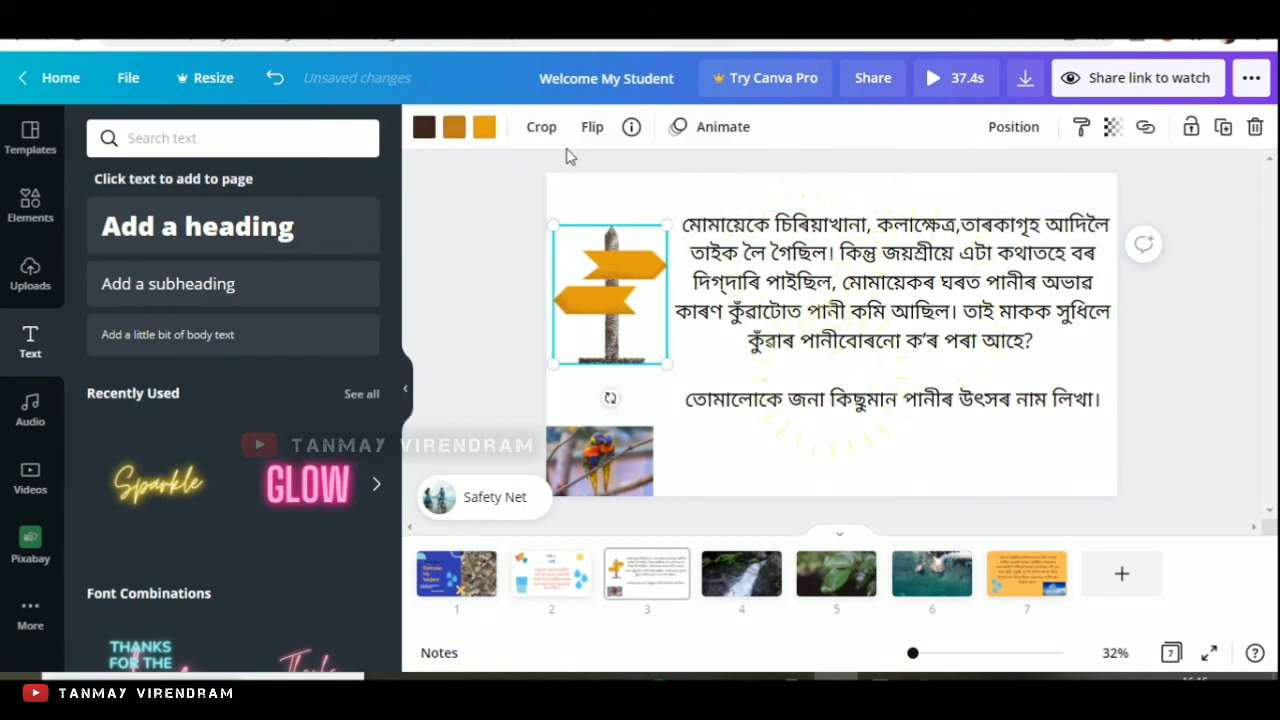
{"action": "left_click", "coordinate": [720, 127]}
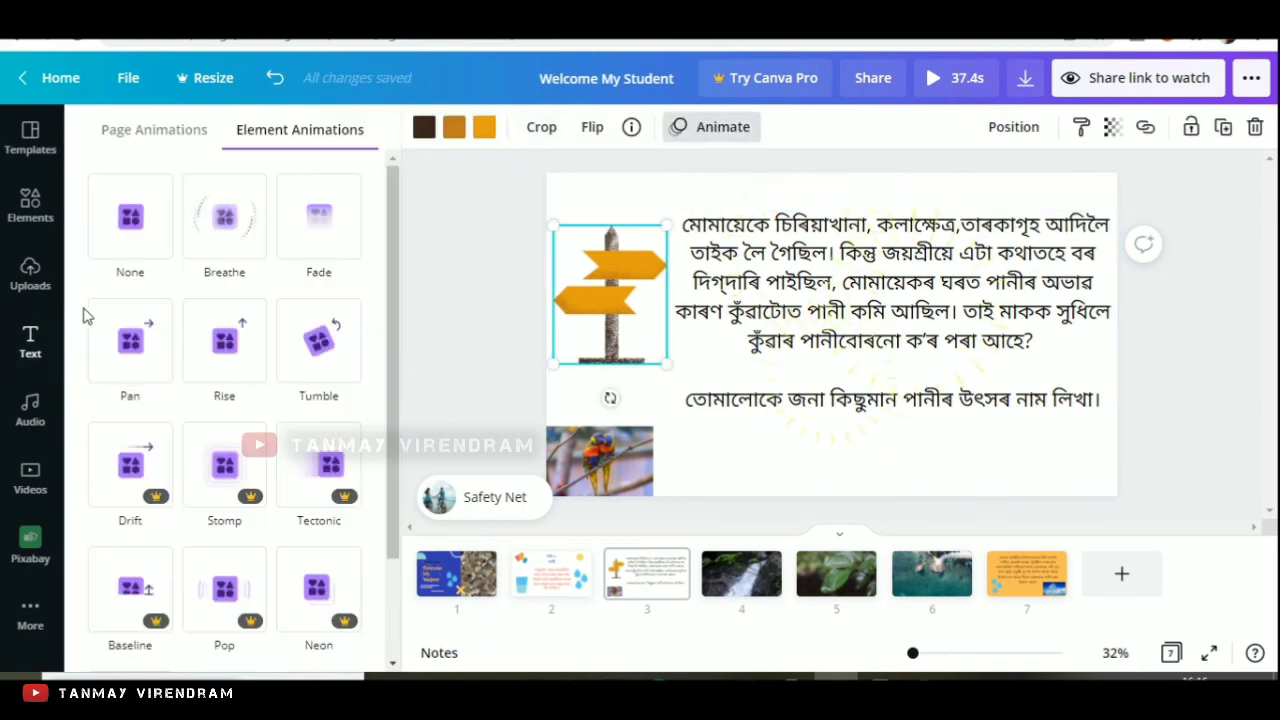
{"action": "left_click", "coordinate": [134, 350]}
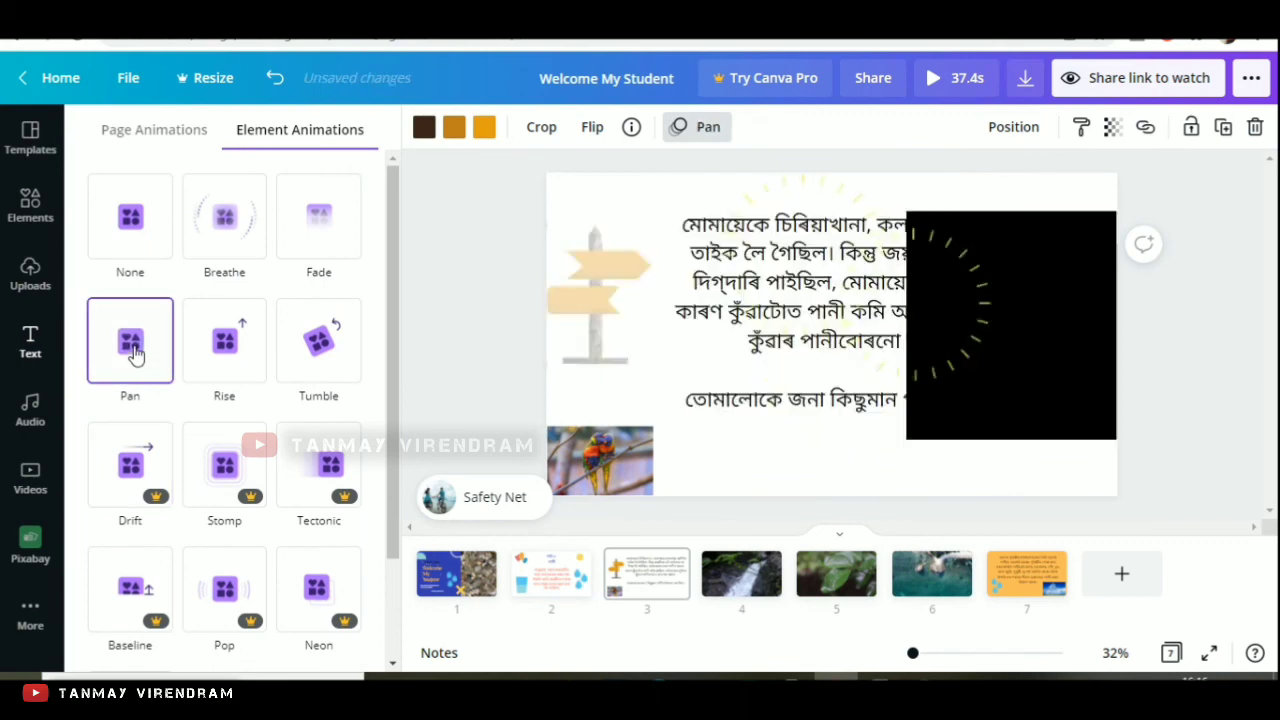
{"action": "left_click", "coordinate": [618, 466]}
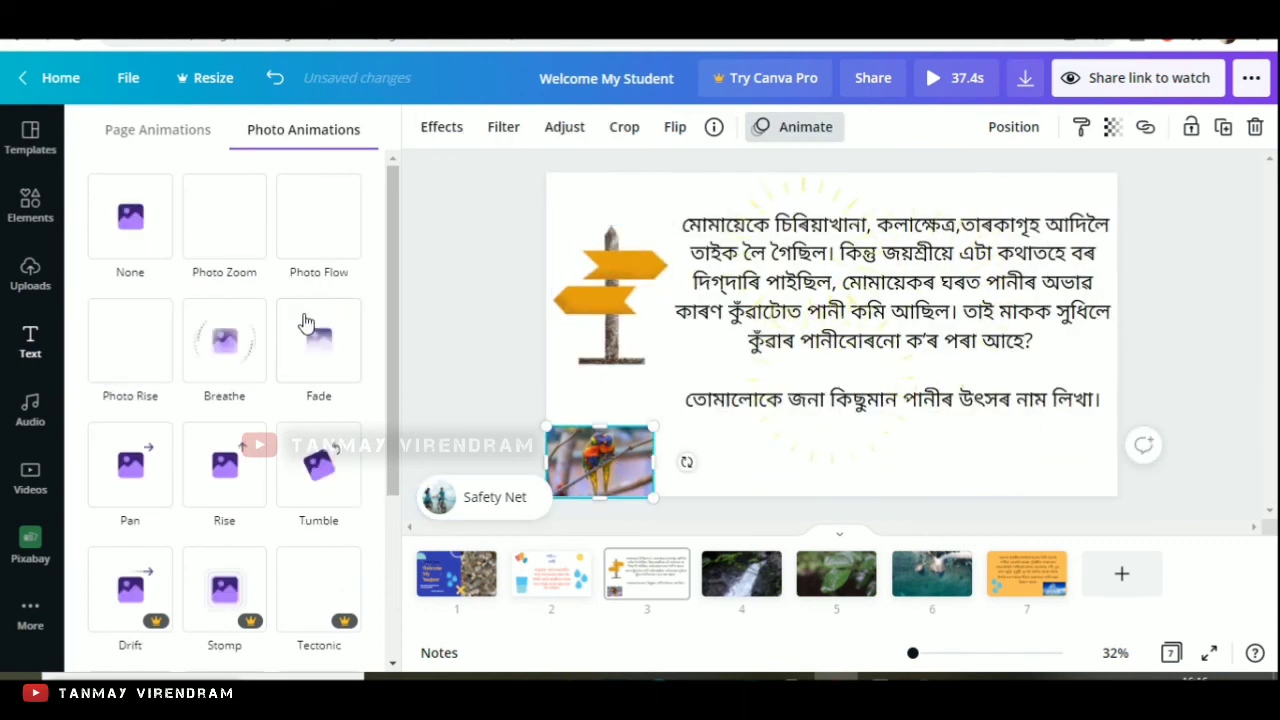
{"action": "left_click", "coordinate": [226, 339]}
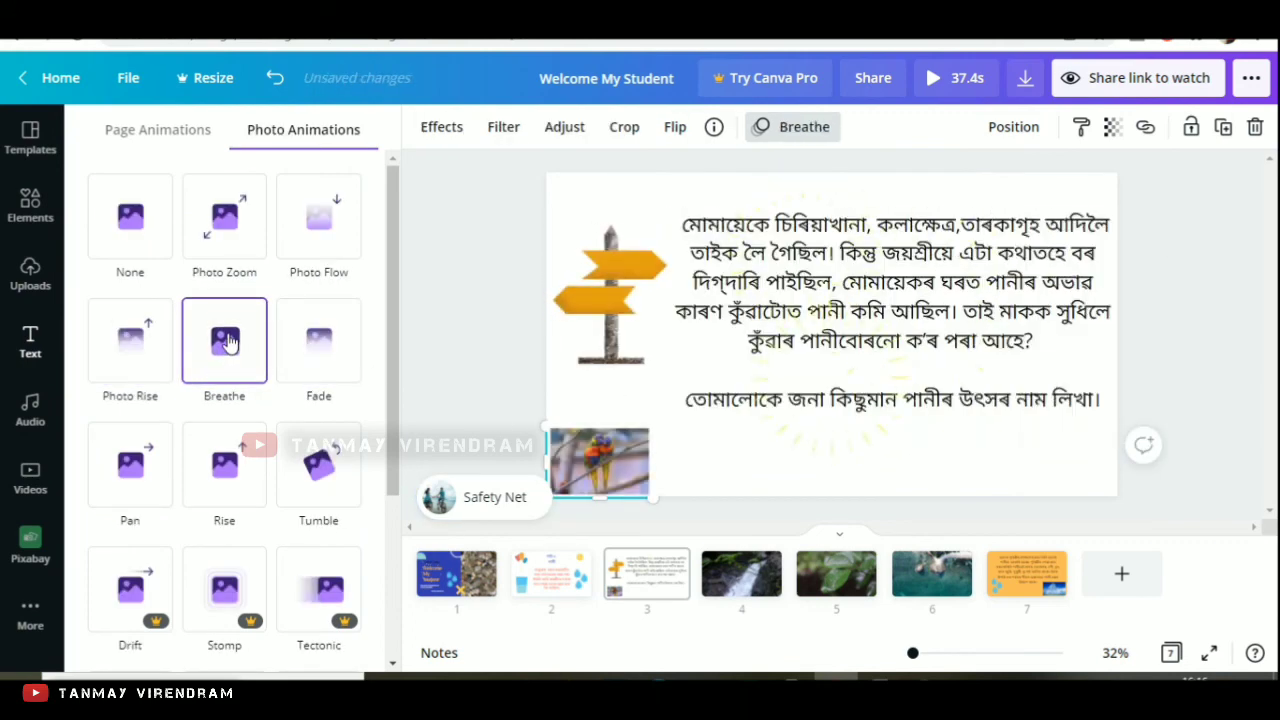
Step: Apply the Breathe animation to the yellow sunburst graphic behind the text on page 3
{"action": "left_click", "coordinate": [788, 457]}
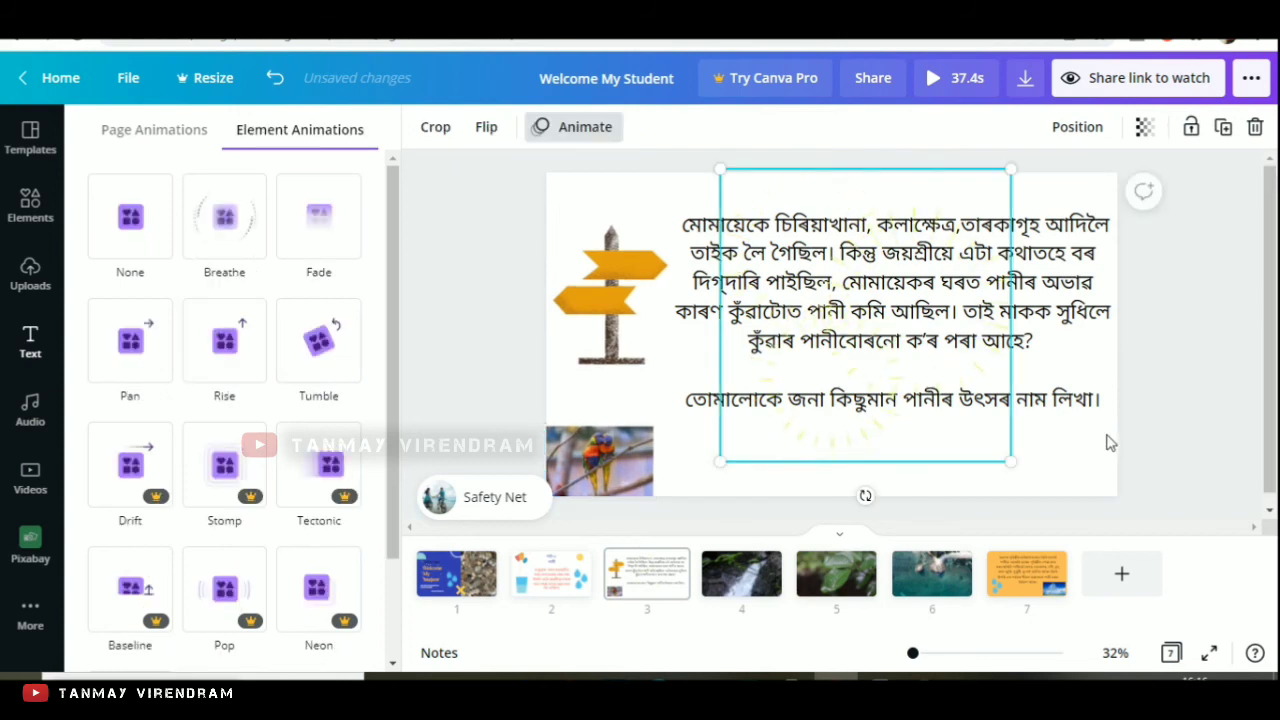
{"action": "left_click", "coordinate": [220, 238]}
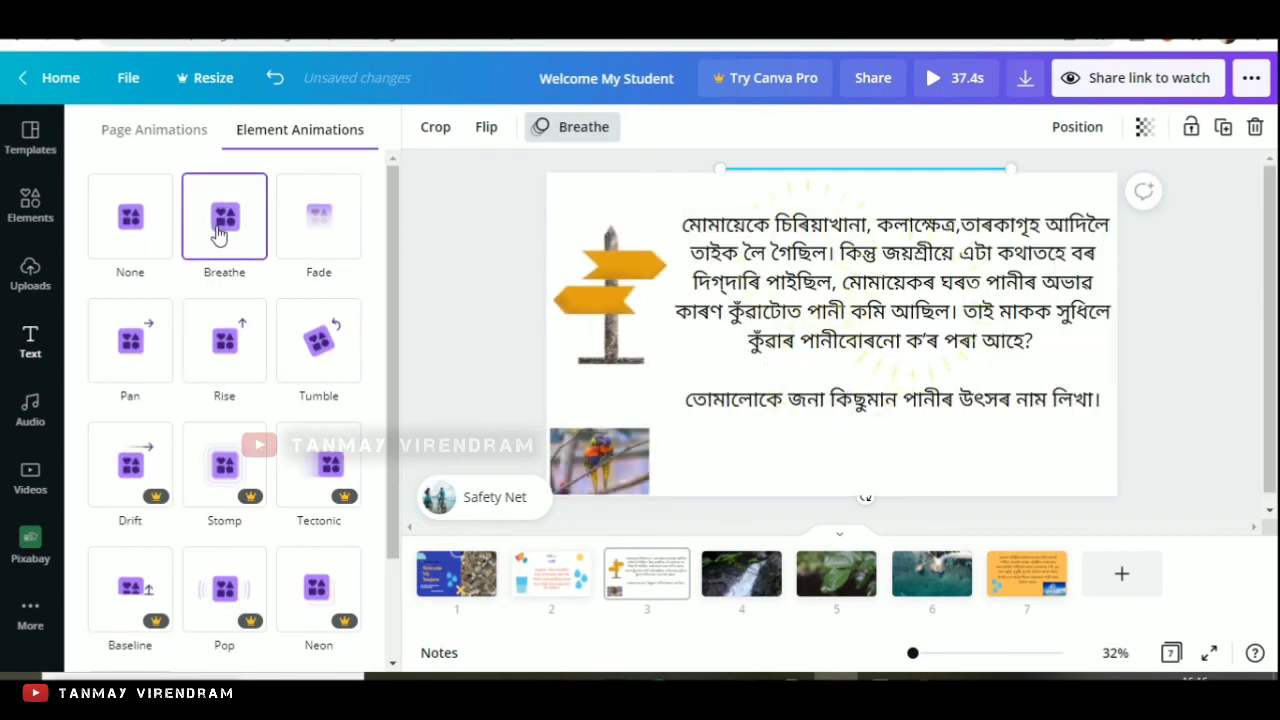
{"action": "left_click", "coordinate": [1035, 480]}
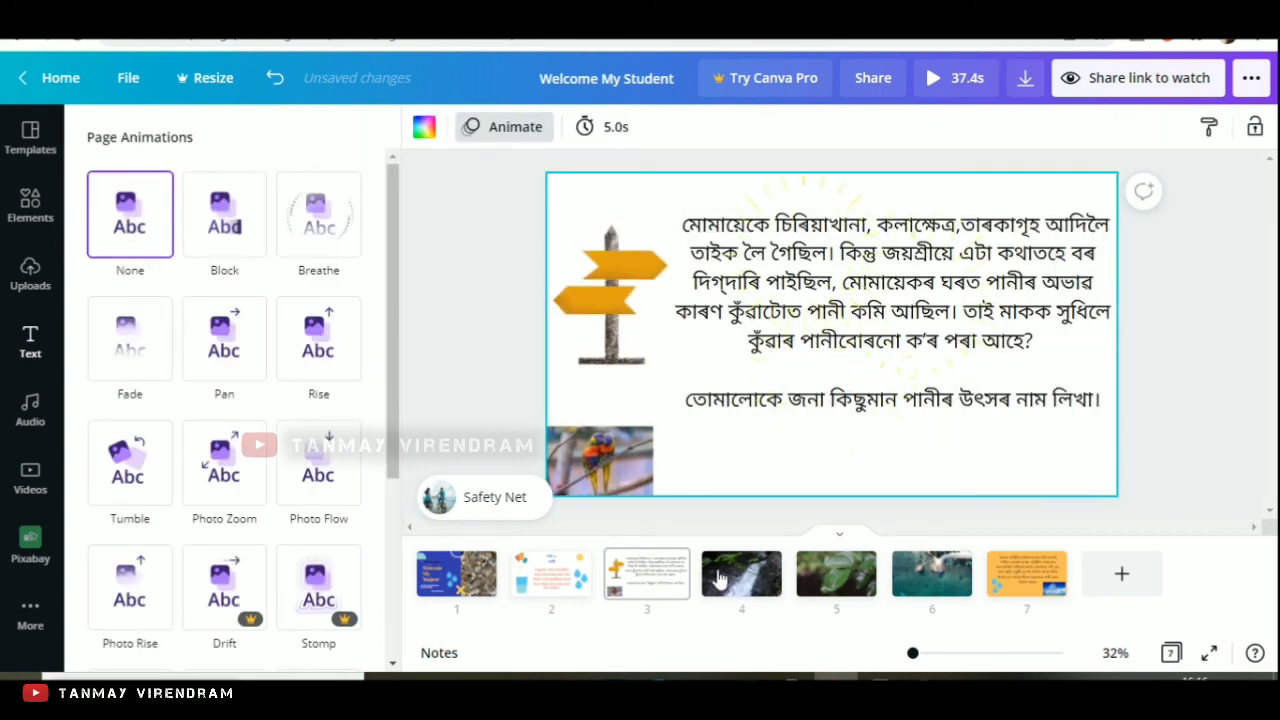
Step: Delete the blank page added after page 4, and set the page animation of the waterfall video on page 4 to Breathe
{"action": "left_click", "coordinate": [779, 581]}
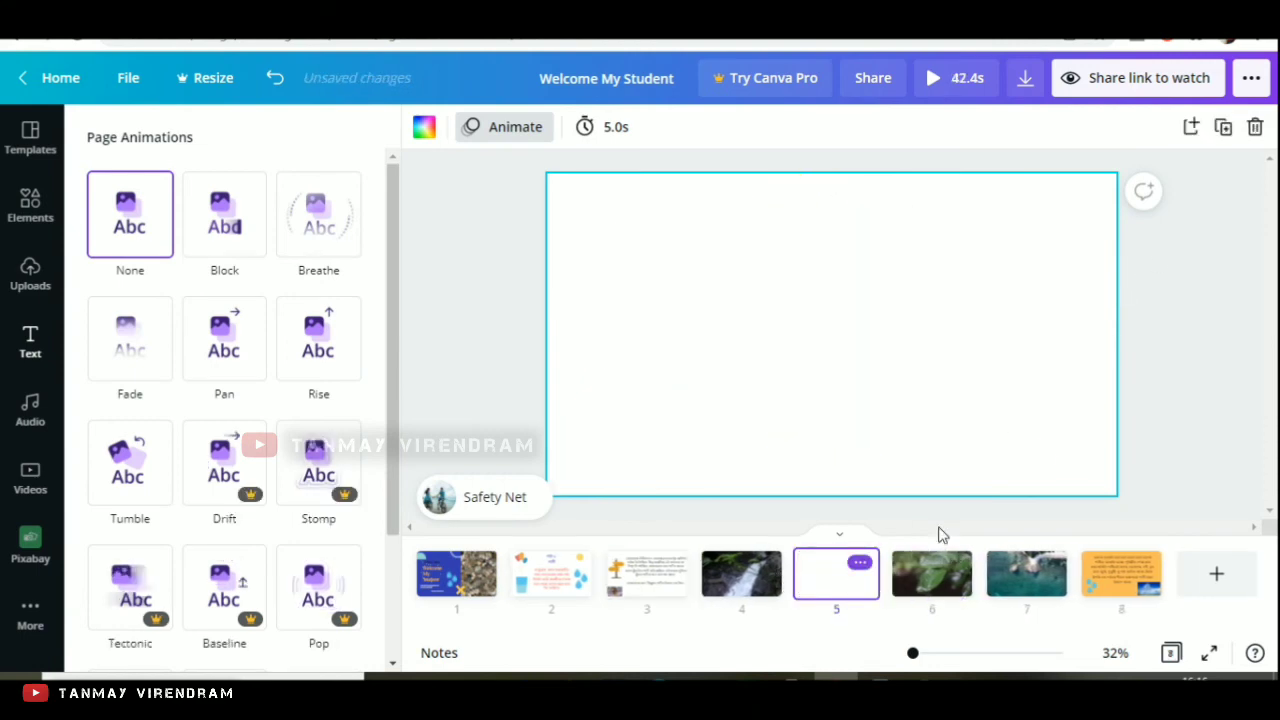
{"action": "left_click", "coordinate": [1255, 128]}
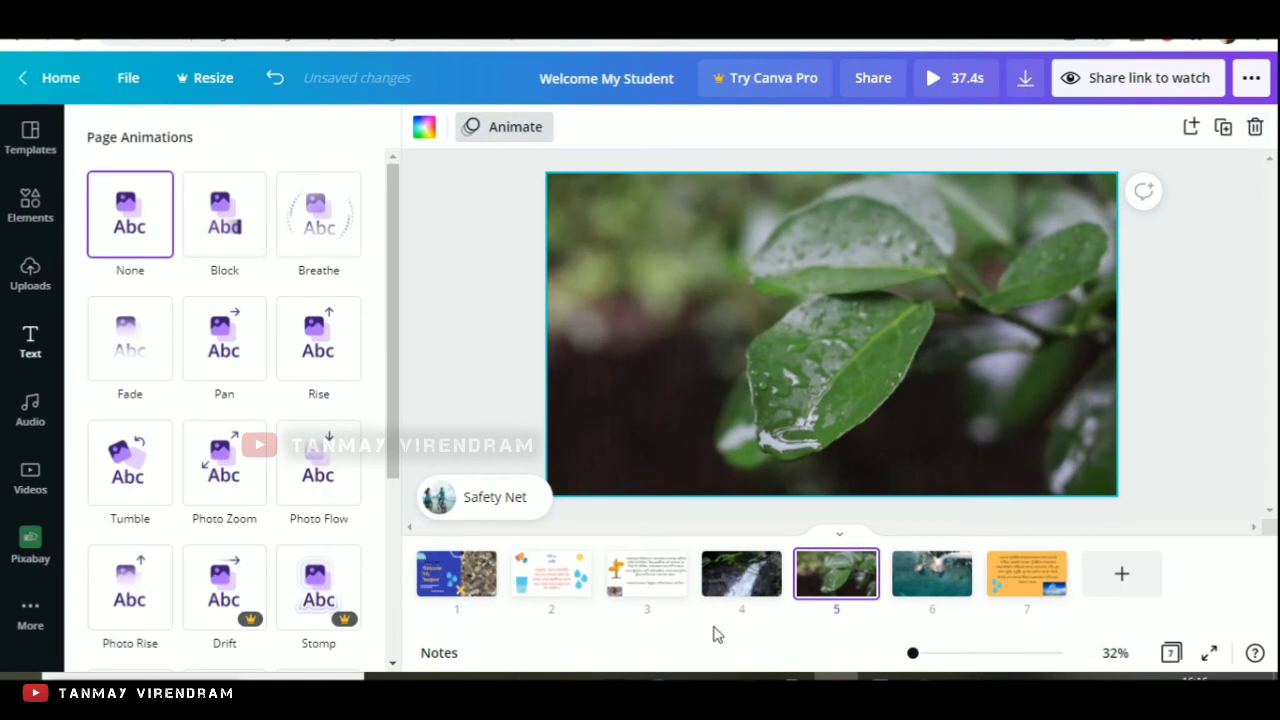
{"action": "left_click", "coordinate": [734, 588]}
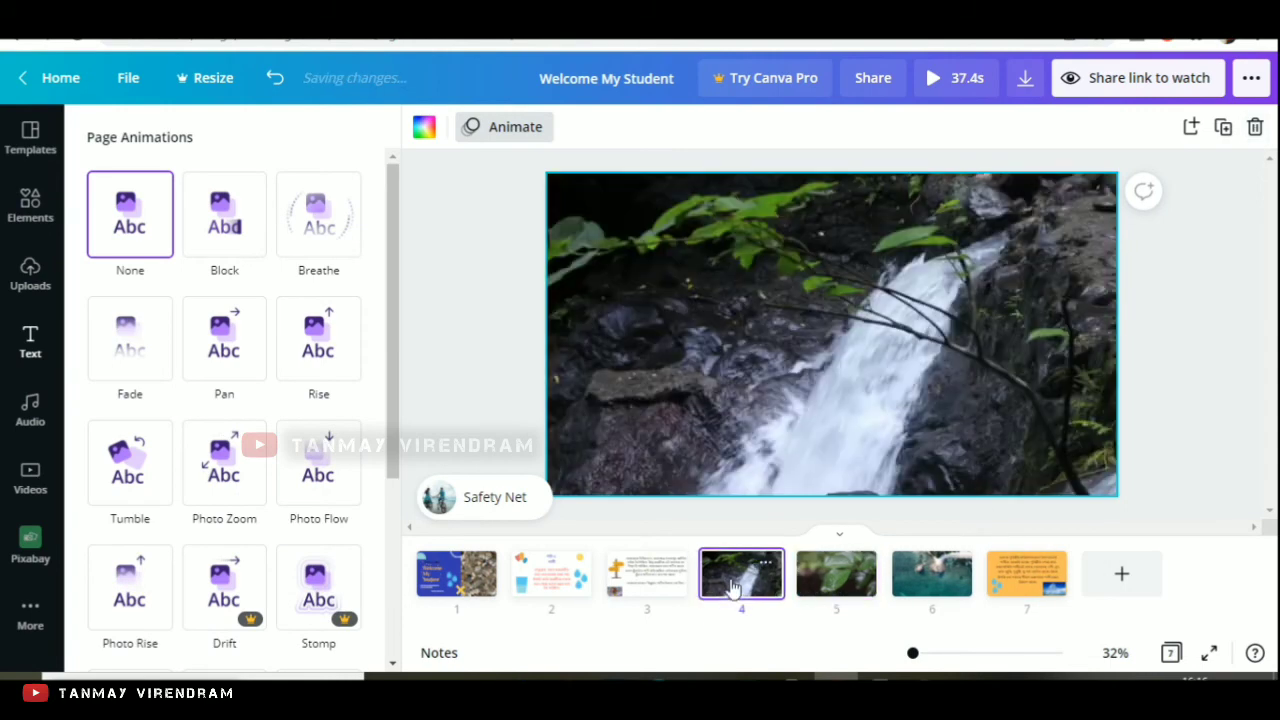
{"action": "left_click", "coordinate": [760, 355]}
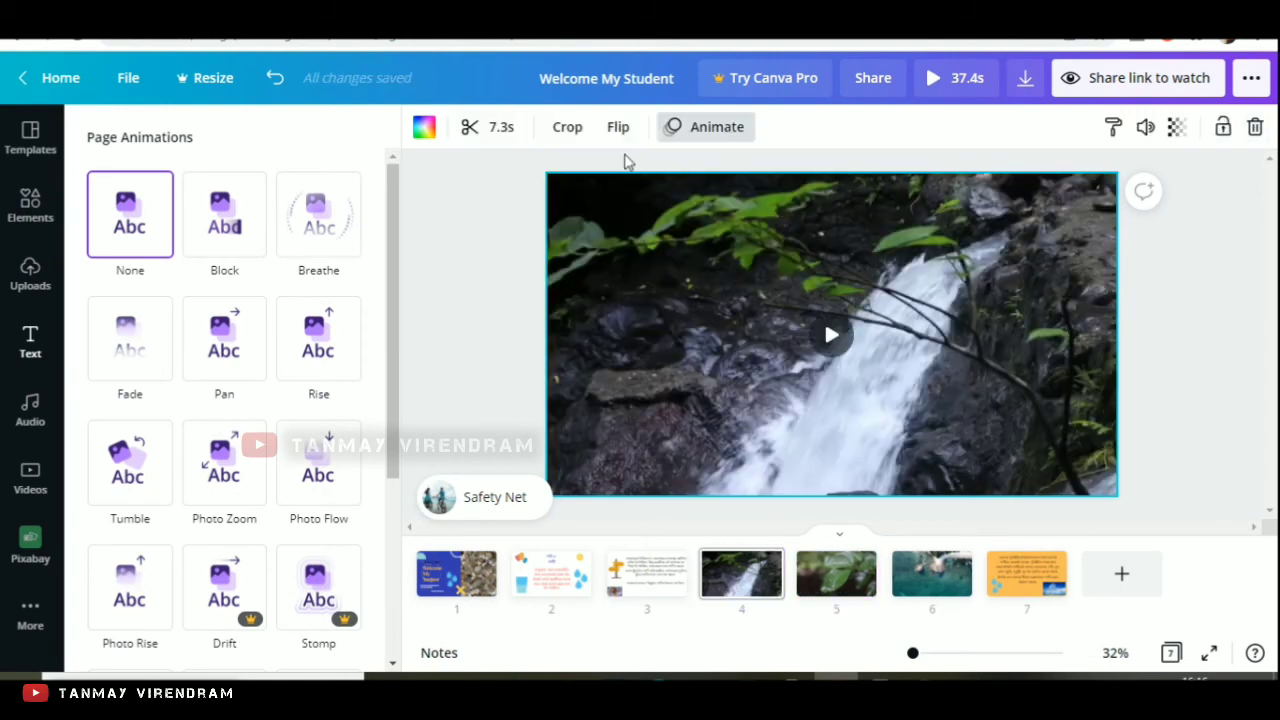
{"action": "left_click", "coordinate": [703, 140]}
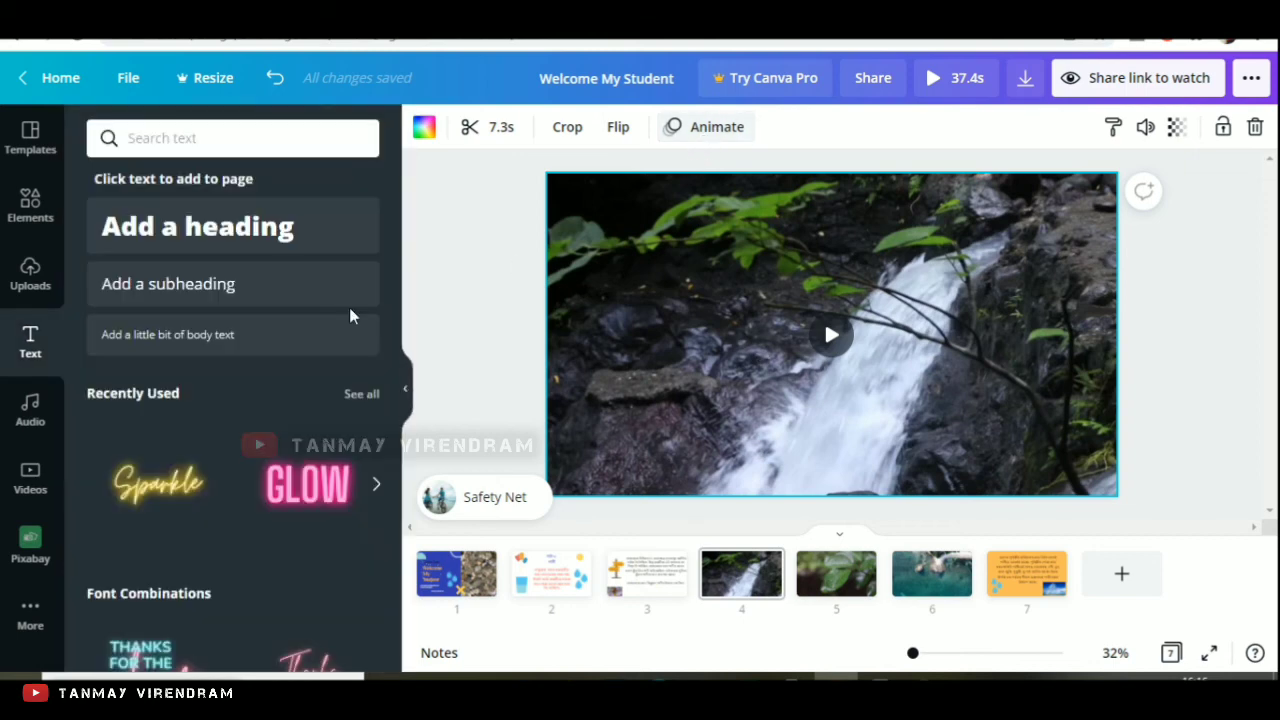
{"action": "left_click", "coordinate": [698, 130]}
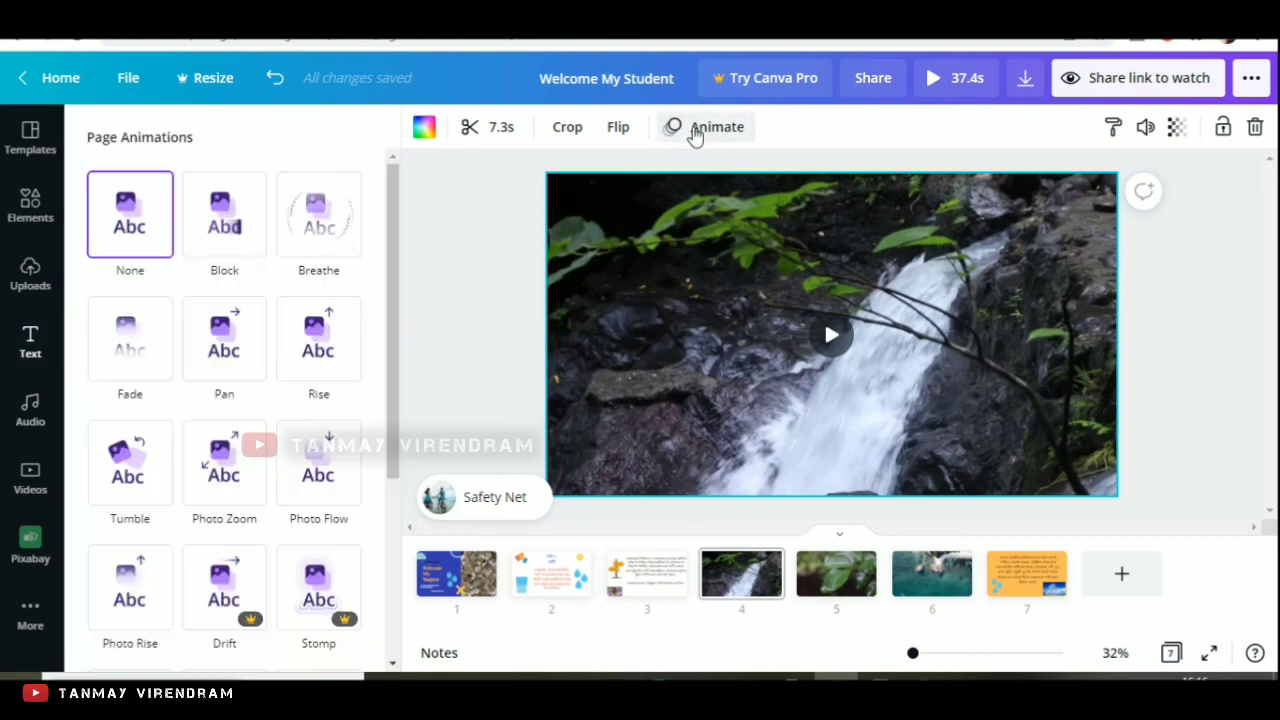
{"action": "left_click", "coordinate": [223, 212]}
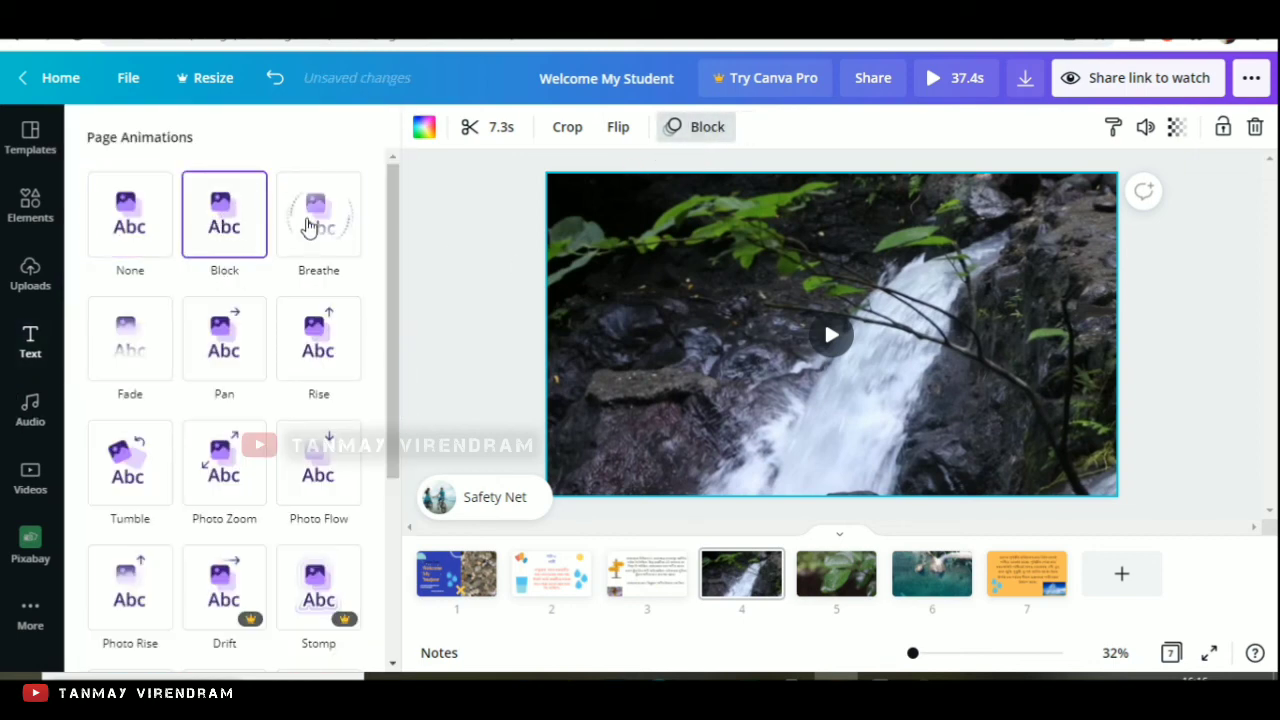
{"action": "left_click", "coordinate": [310, 228]}
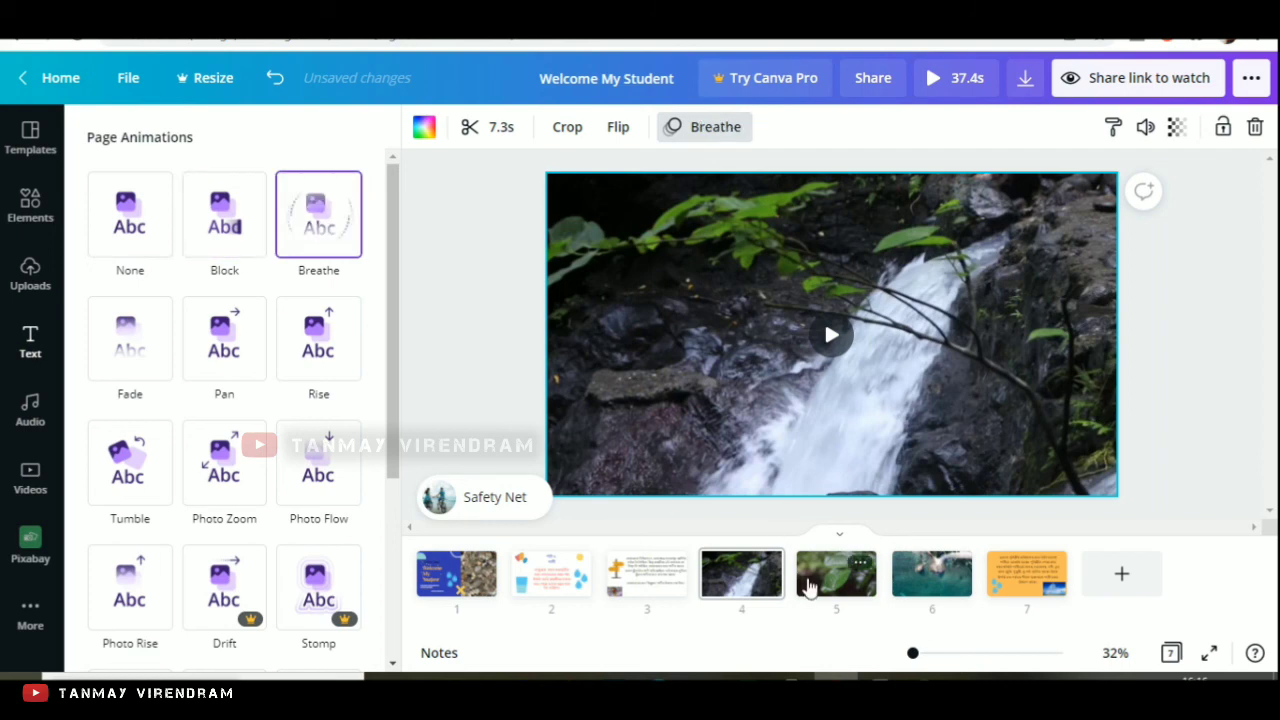
Step: Apply the Pan page animation to the leaf video on page 5 and the coastline video on page 6
{"action": "left_click", "coordinate": [808, 585]}
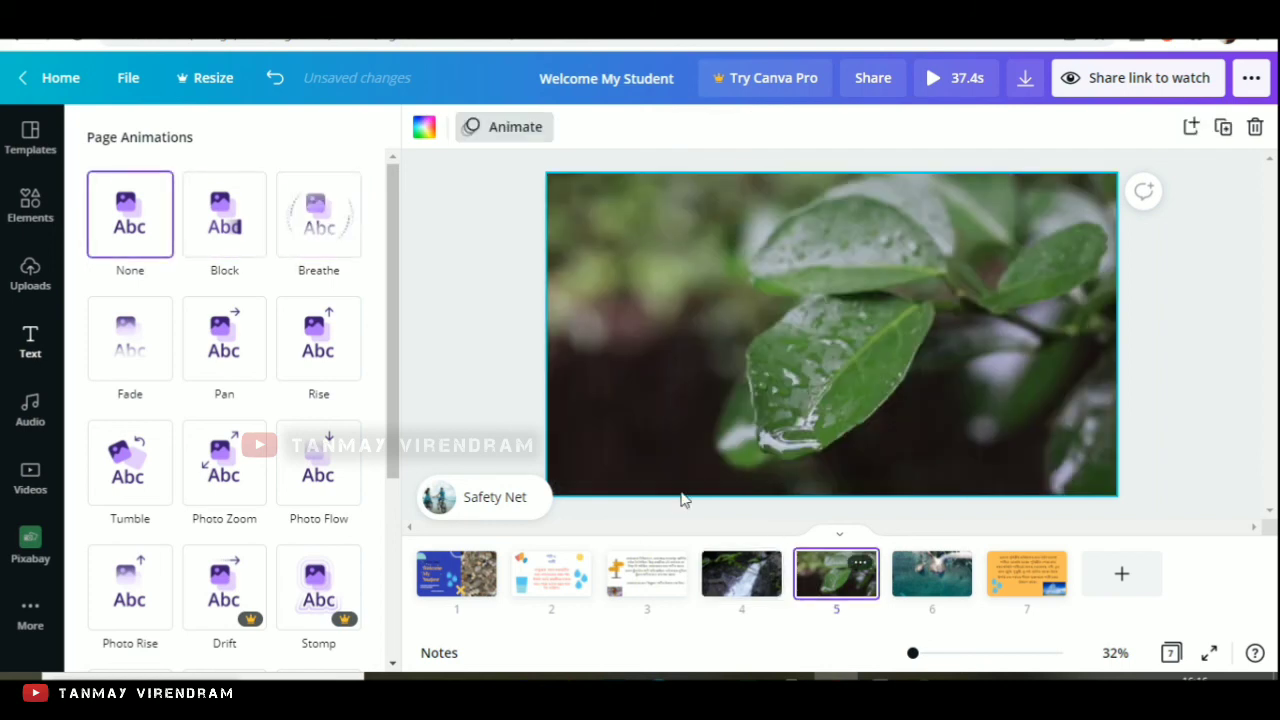
{"action": "left_click", "coordinate": [218, 355]}
{"action": "left_click", "coordinate": [950, 566]}
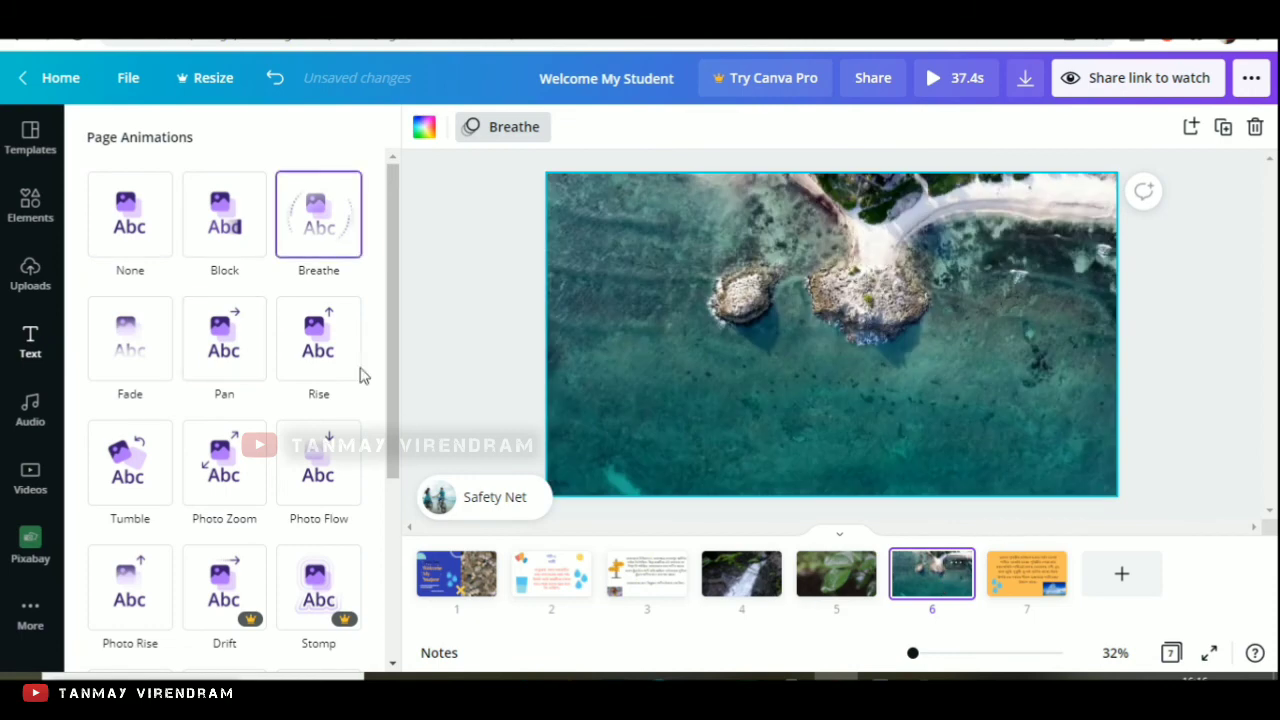
{"action": "left_click", "coordinate": [218, 354]}
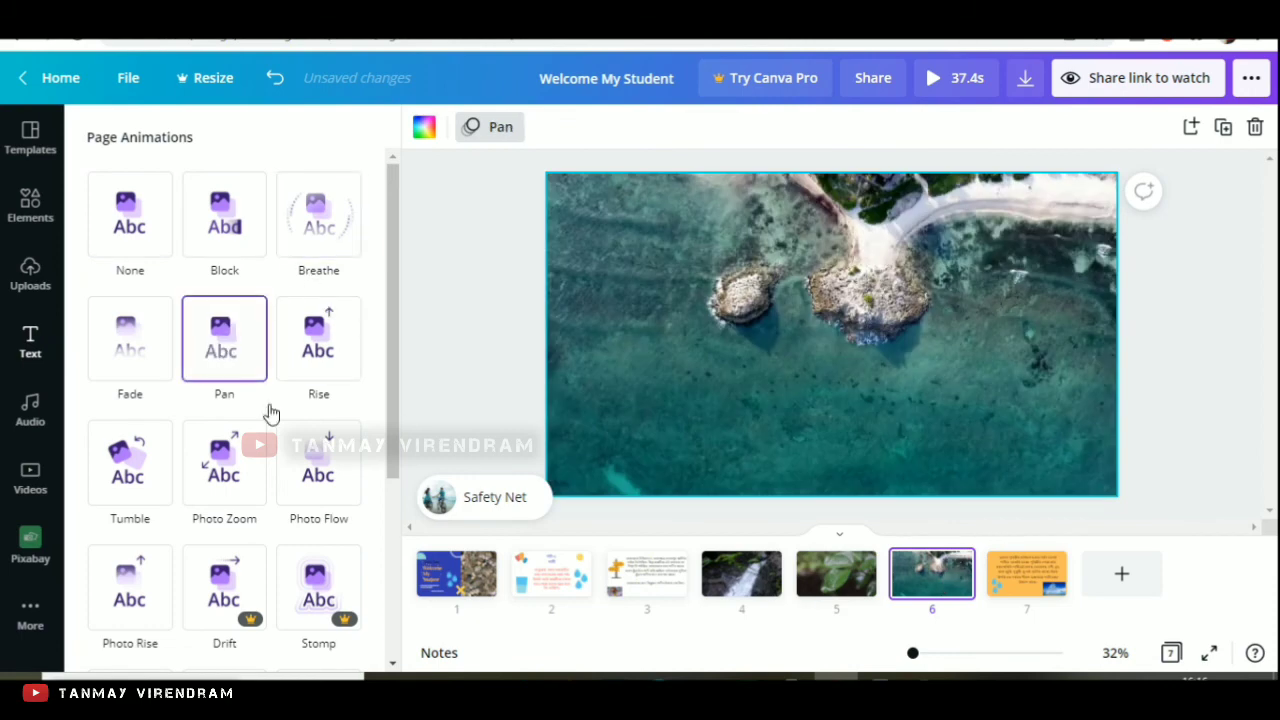
Step: Apply the Tumble text animation to the paragraph on page 7 after trying Pan and Rise
{"action": "left_click", "coordinate": [1043, 580]}
{"action": "left_click", "coordinate": [898, 312]}
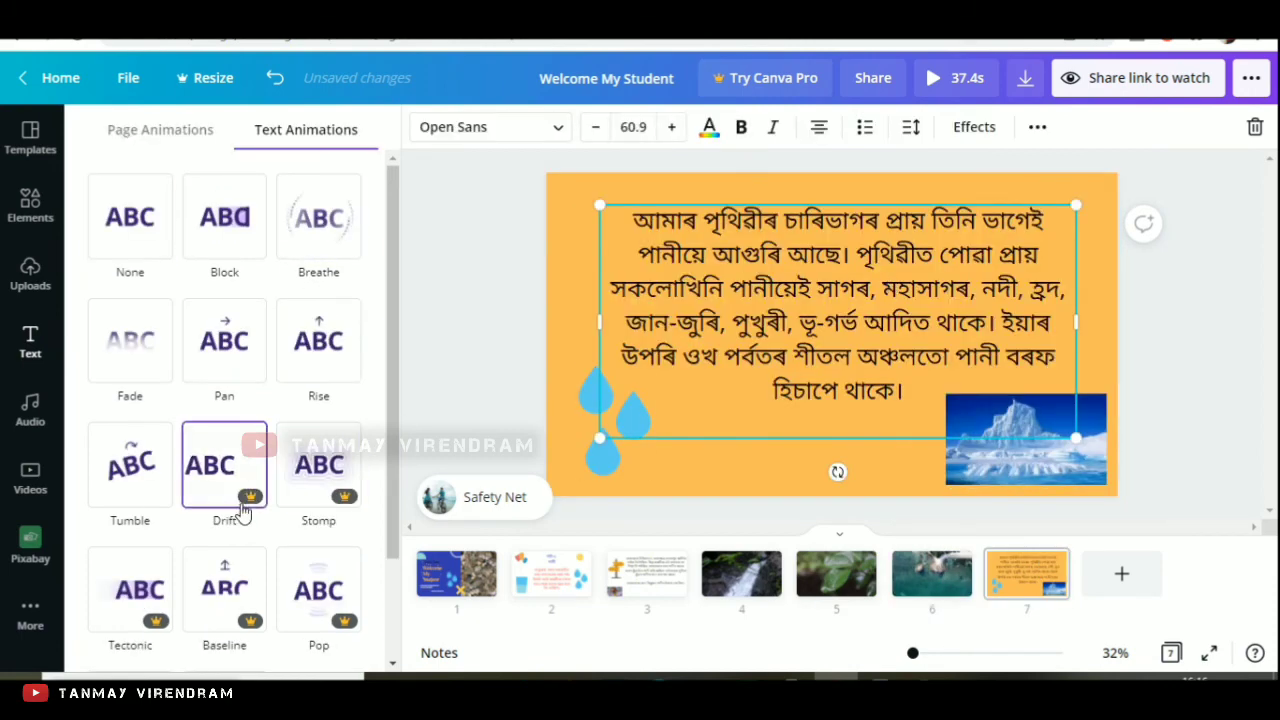
{"action": "left_click", "coordinate": [212, 356]}
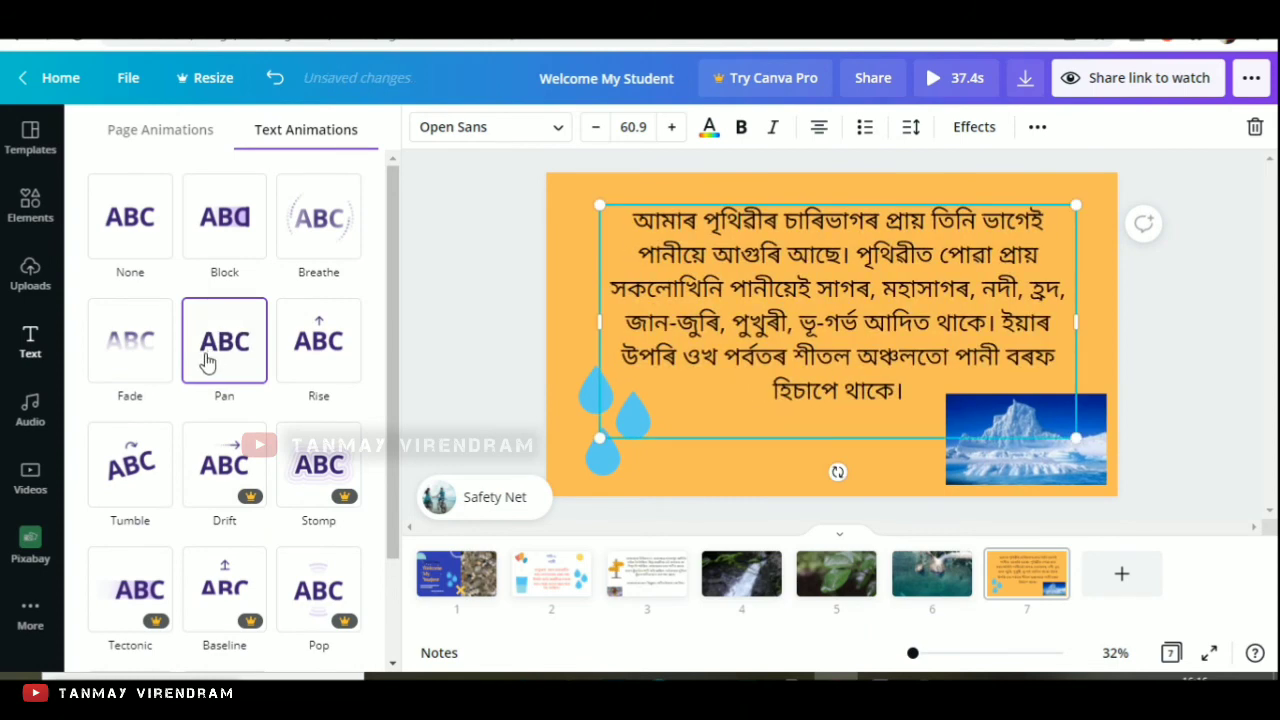
{"action": "left_click", "coordinate": [322, 360]}
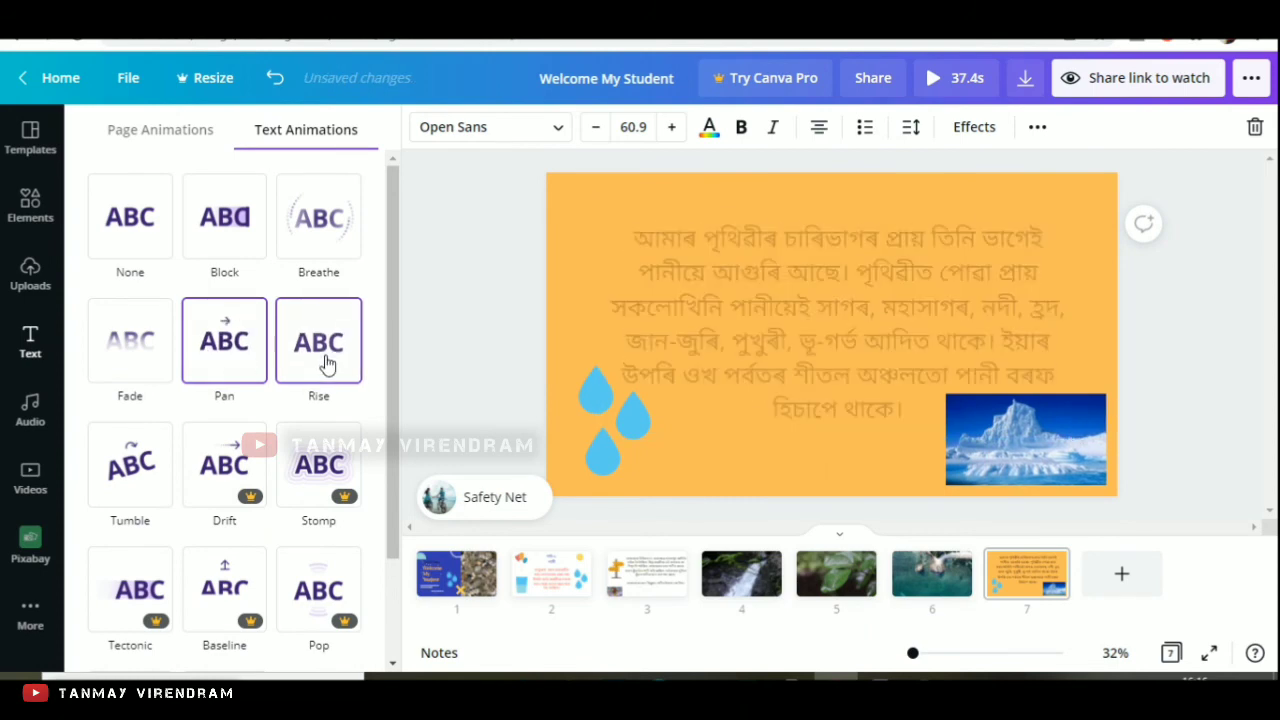
{"action": "left_click", "coordinate": [125, 487]}
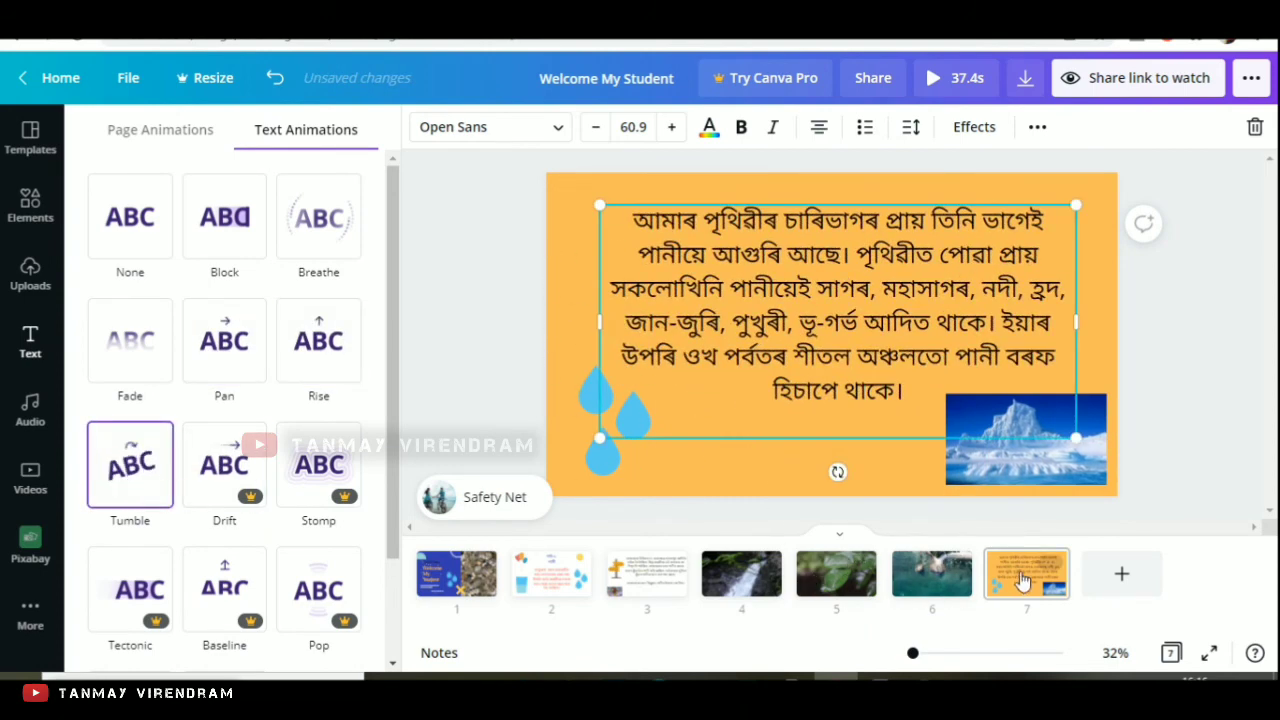
Step: Apply the Tumble animation to the water drops graphic and the Pan animation to the iceberg photo on page 7
{"action": "left_click", "coordinate": [615, 437]}
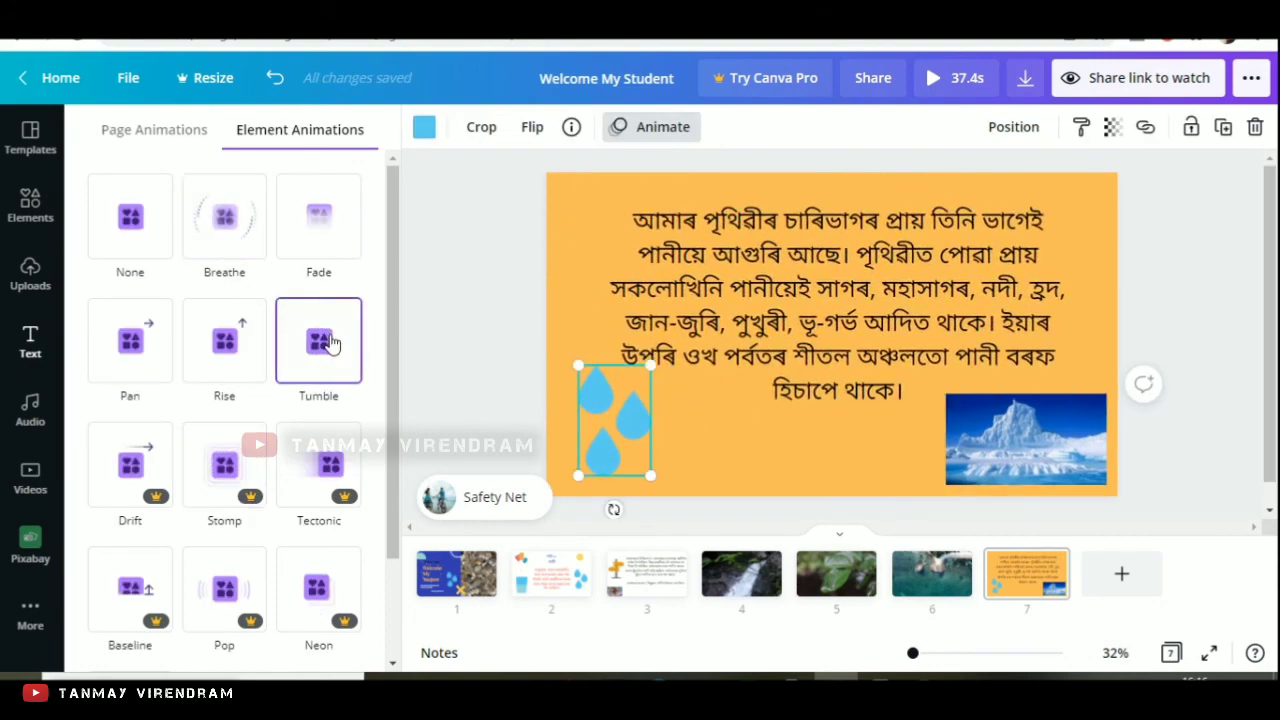
{"action": "left_click", "coordinate": [328, 344]}
{"action": "left_click", "coordinate": [995, 450]}
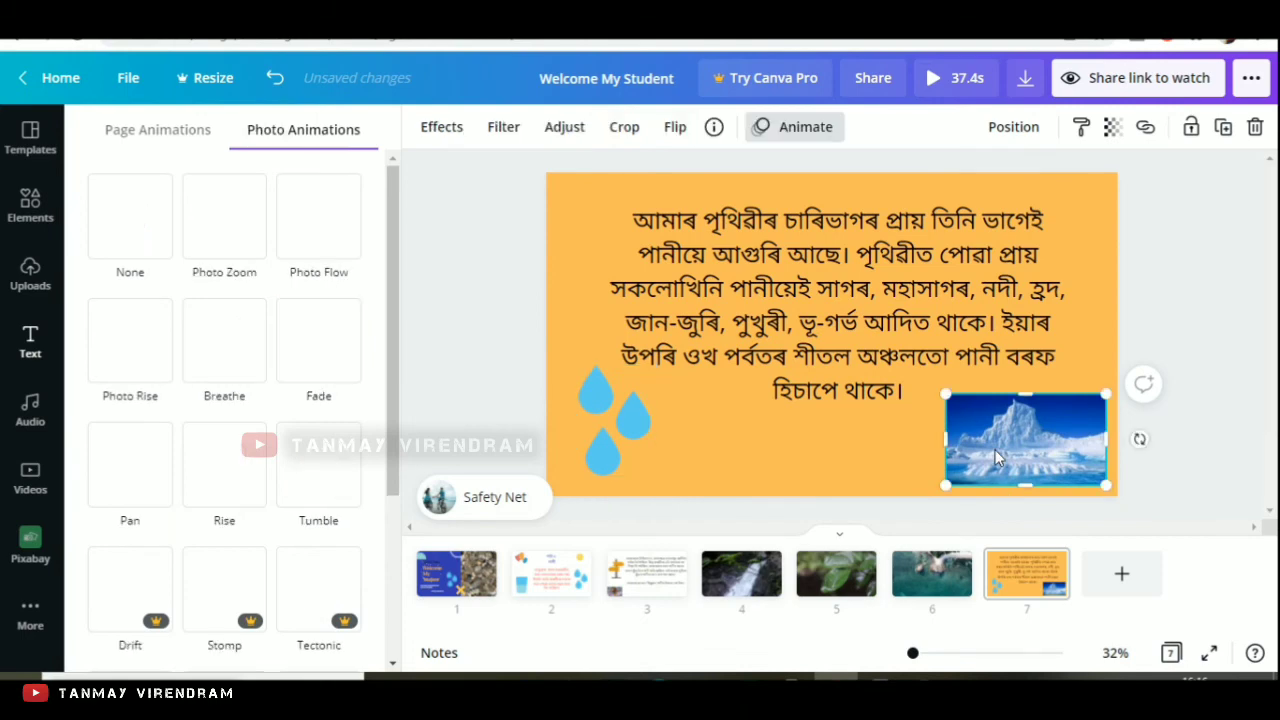
{"action": "left_click", "coordinate": [133, 460]}
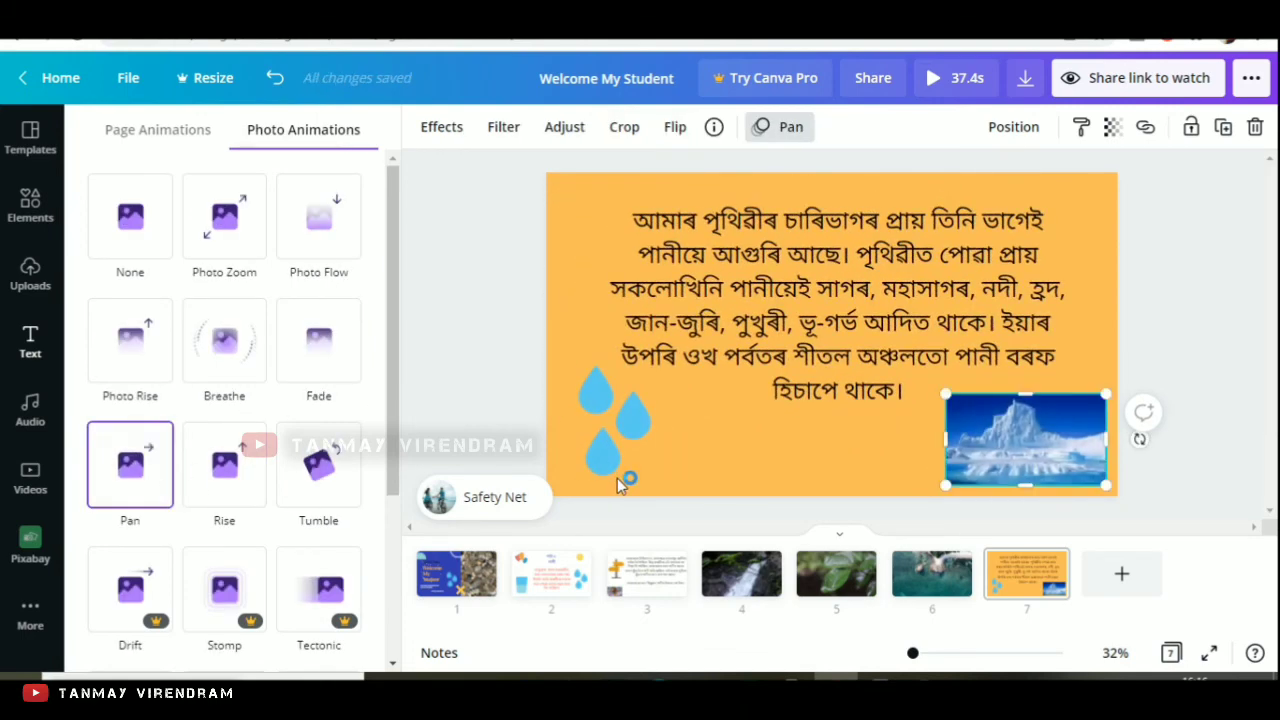
Step: Try left, justified and right alignment for the paragraph on page 7, and return it to centred
{"action": "left_click", "coordinate": [728, 420]}
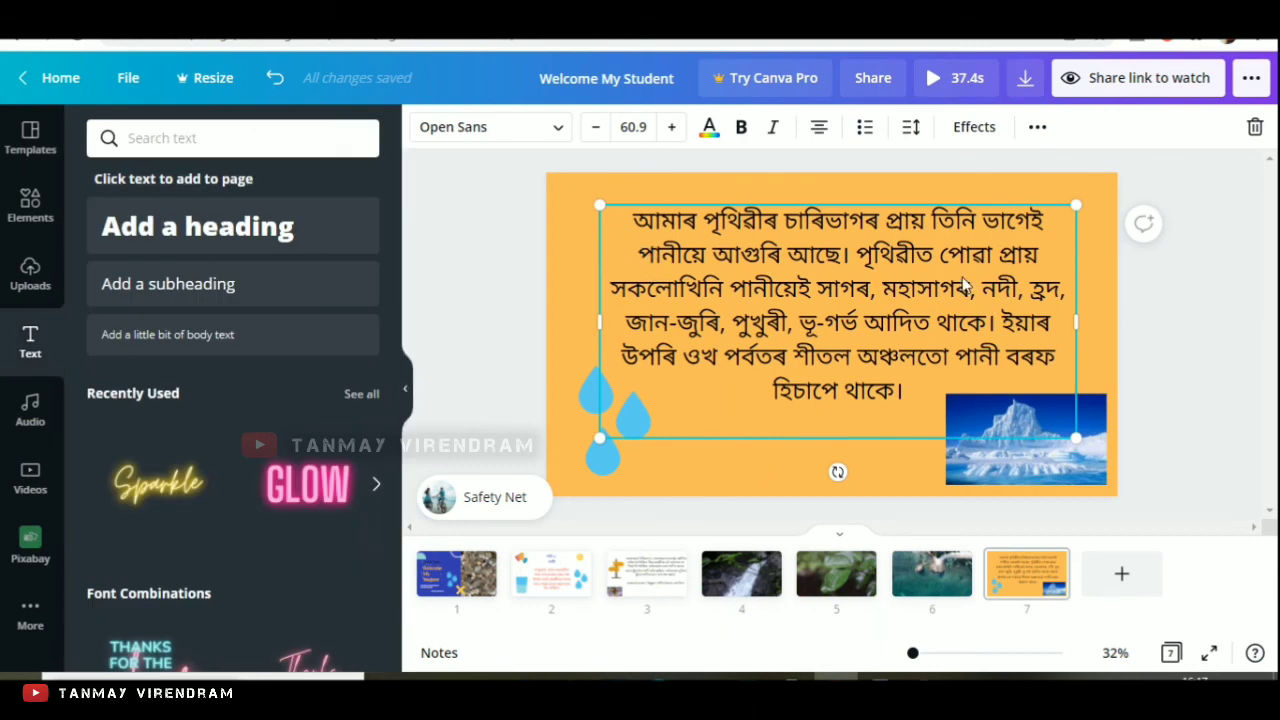
{"action": "left_click", "coordinate": [820, 128]}
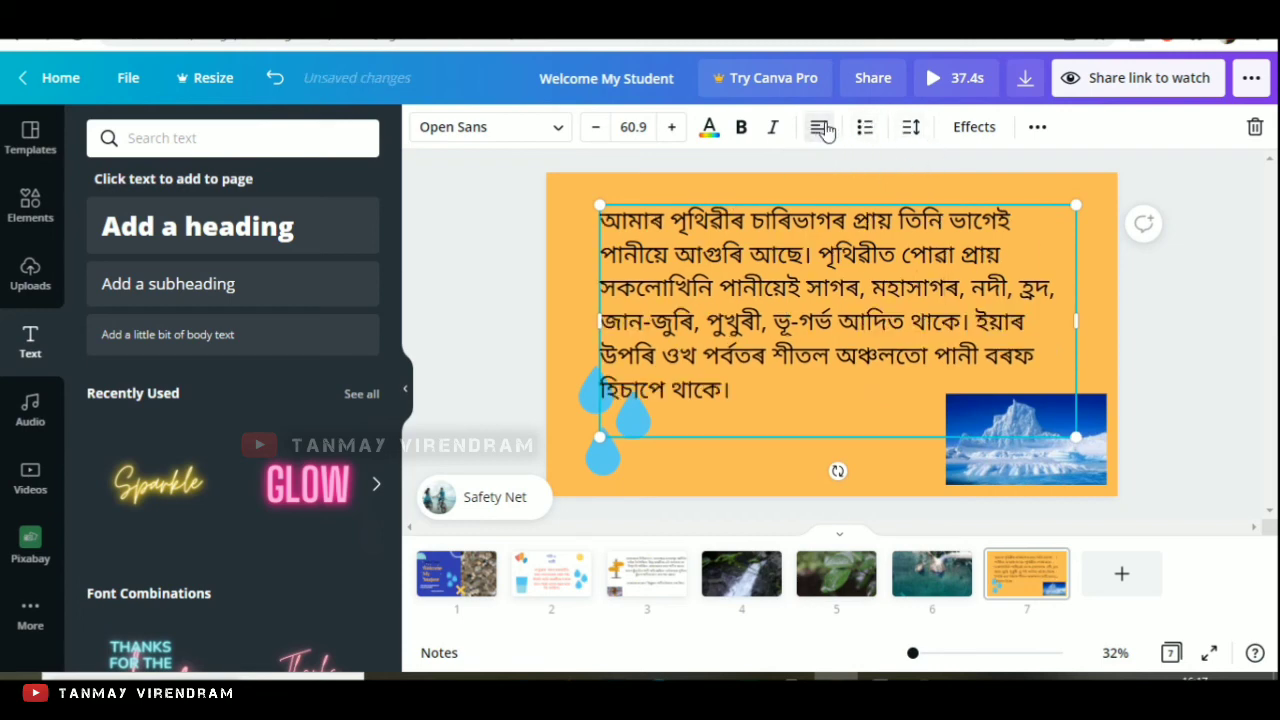
{"action": "left_click", "coordinate": [820, 128]}
{"action": "left_click", "coordinate": [820, 128]}
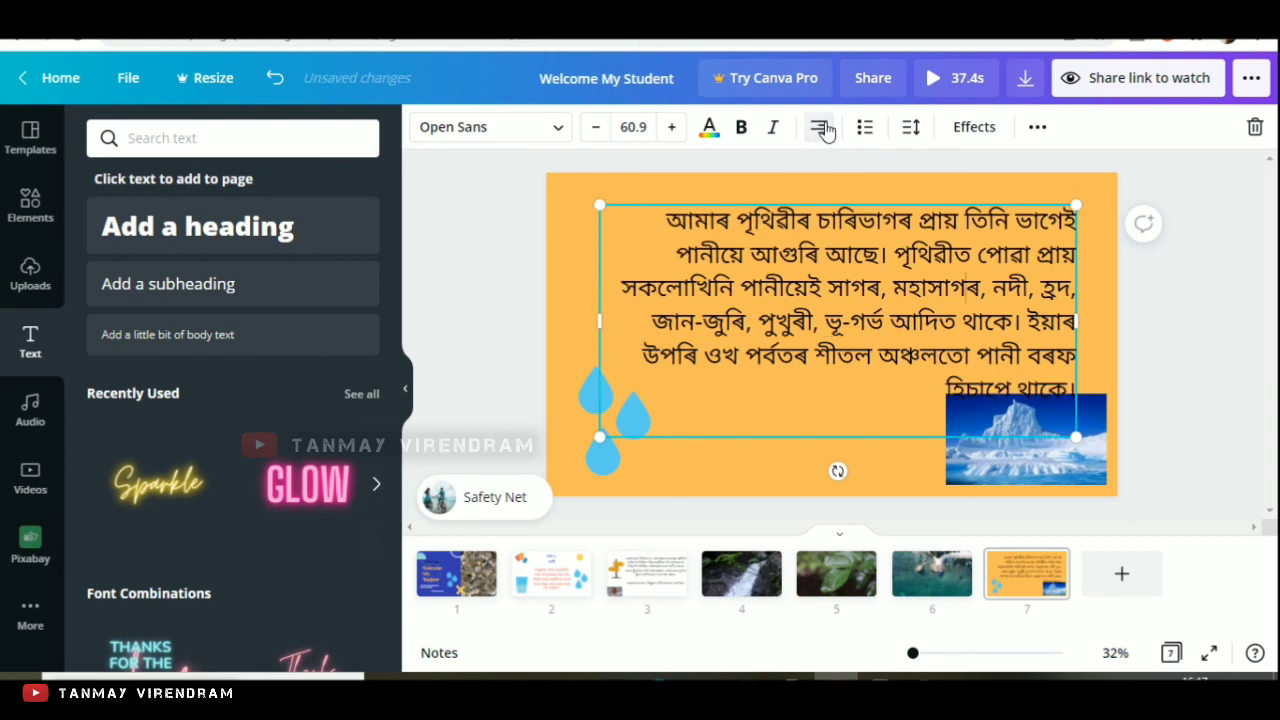
{"action": "left_click", "coordinate": [820, 128]}
{"action": "left_click", "coordinate": [820, 128]}
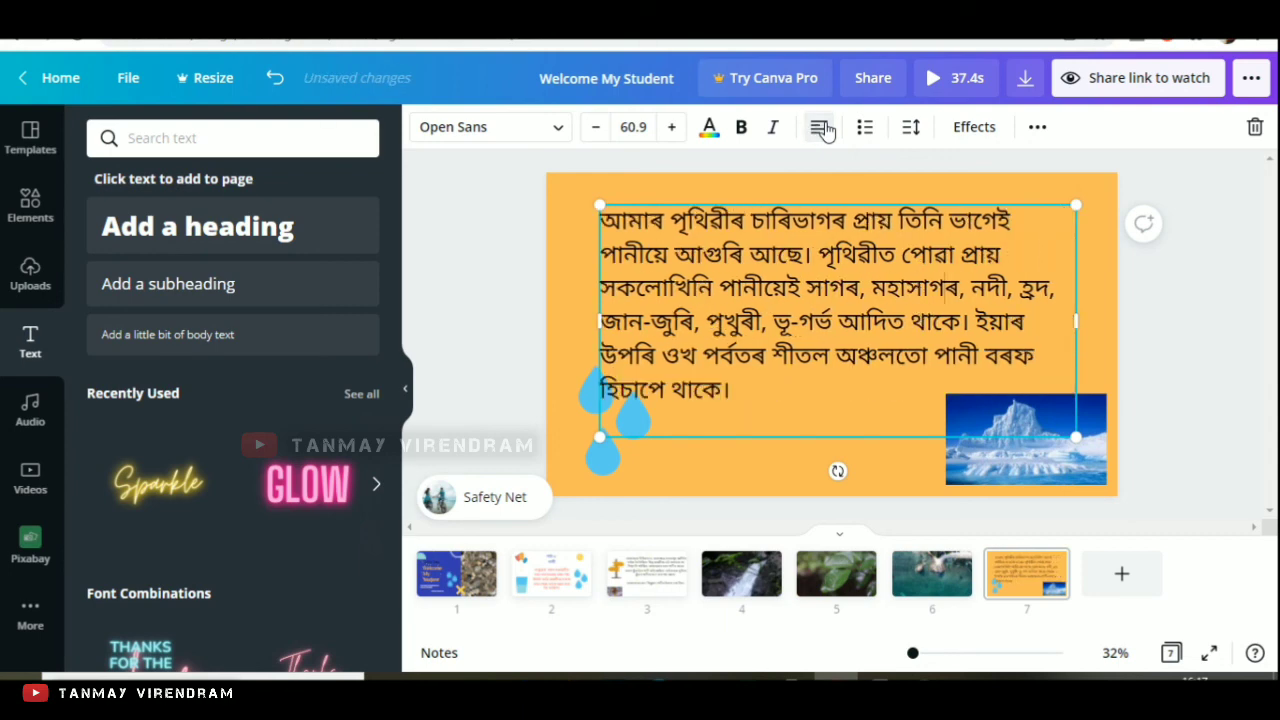
{"action": "left_click", "coordinate": [820, 128]}
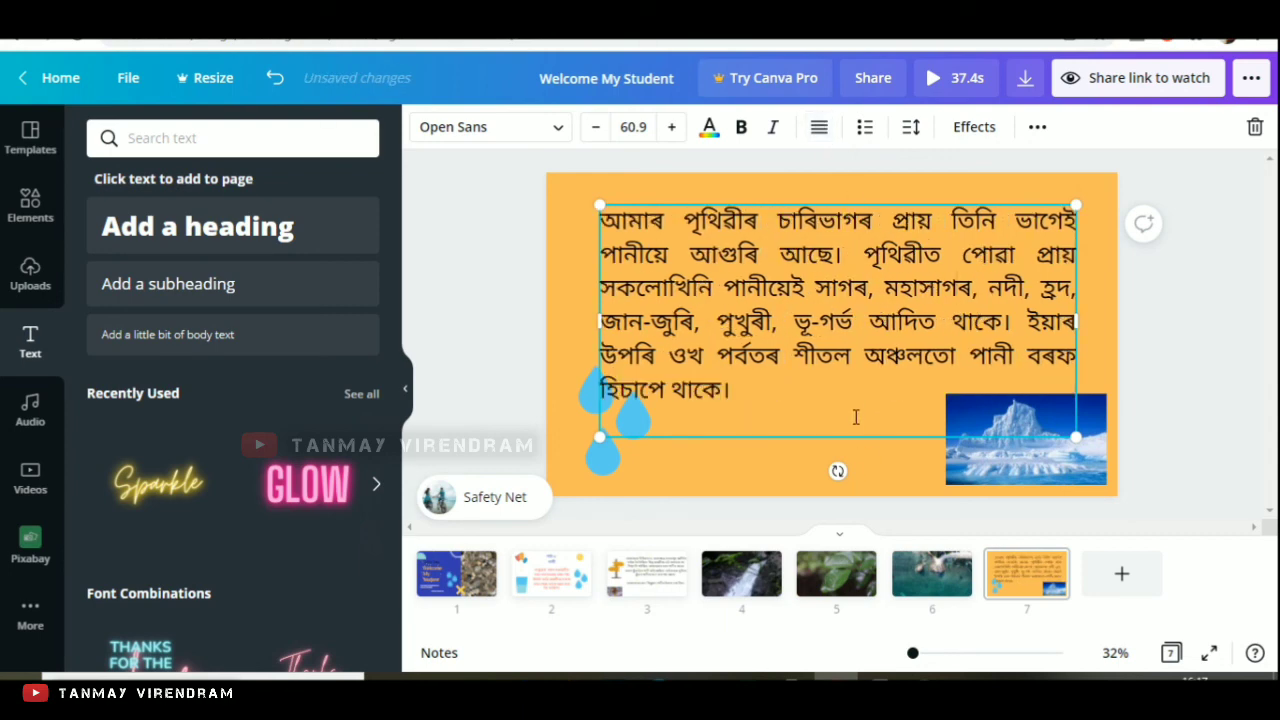
{"action": "left_click", "coordinate": [818, 130]}
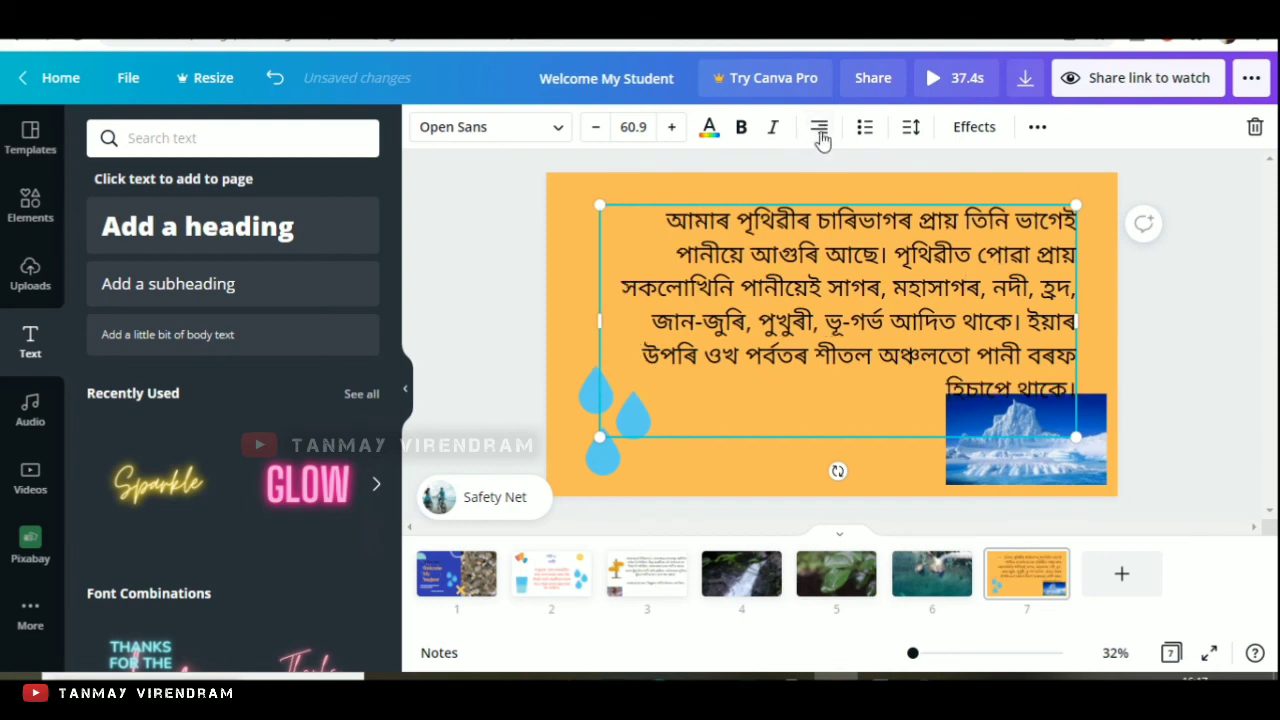
{"action": "left_click", "coordinate": [818, 130]}
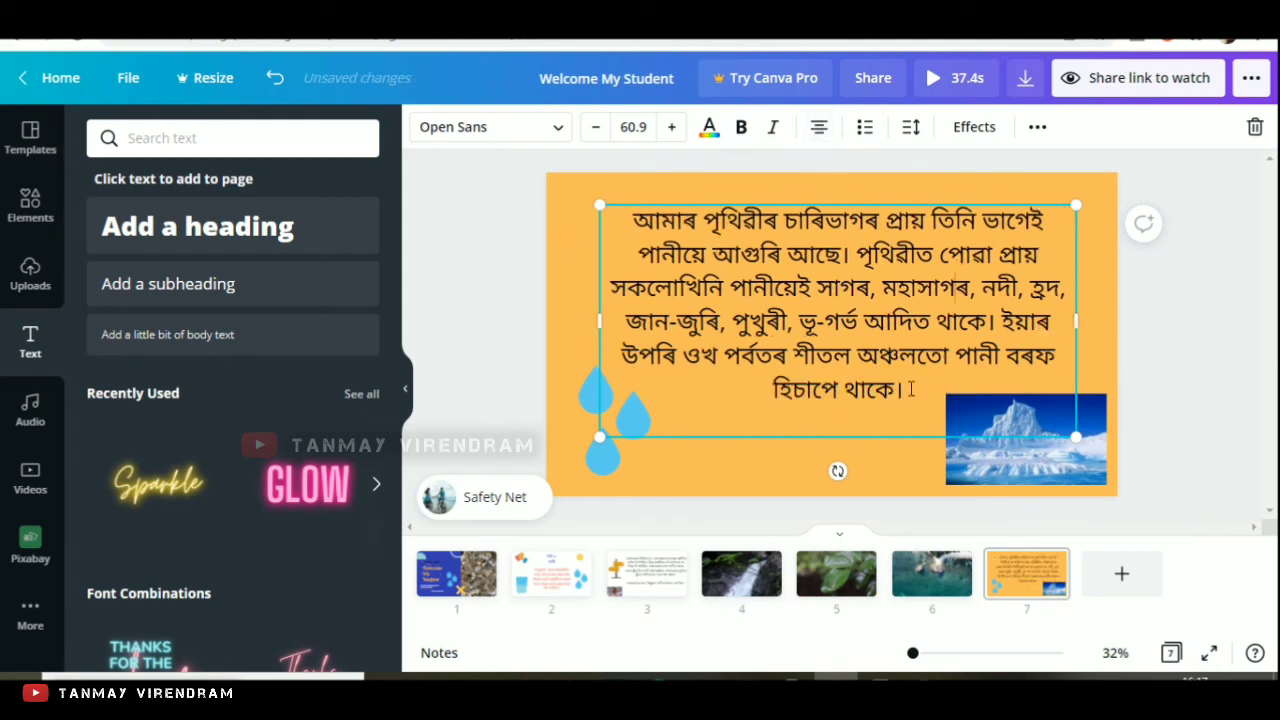
Step: Try red, brown, black and light blue backgrounds on page 7, and settle on white
{"action": "left_click", "coordinate": [650, 466]}
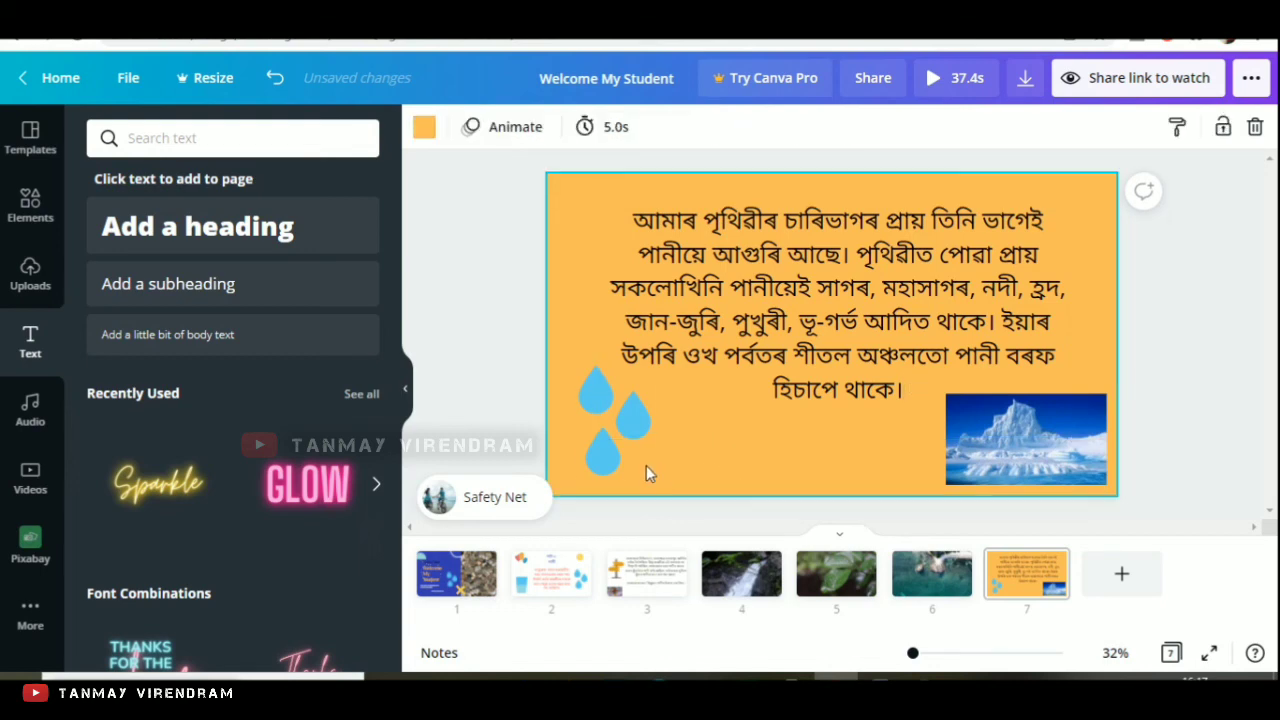
{"action": "left_click", "coordinate": [628, 448]}
{"action": "left_click", "coordinate": [584, 284]}
{"action": "left_click", "coordinate": [422, 127]}
{"action": "left_click", "coordinate": [360, 285]}
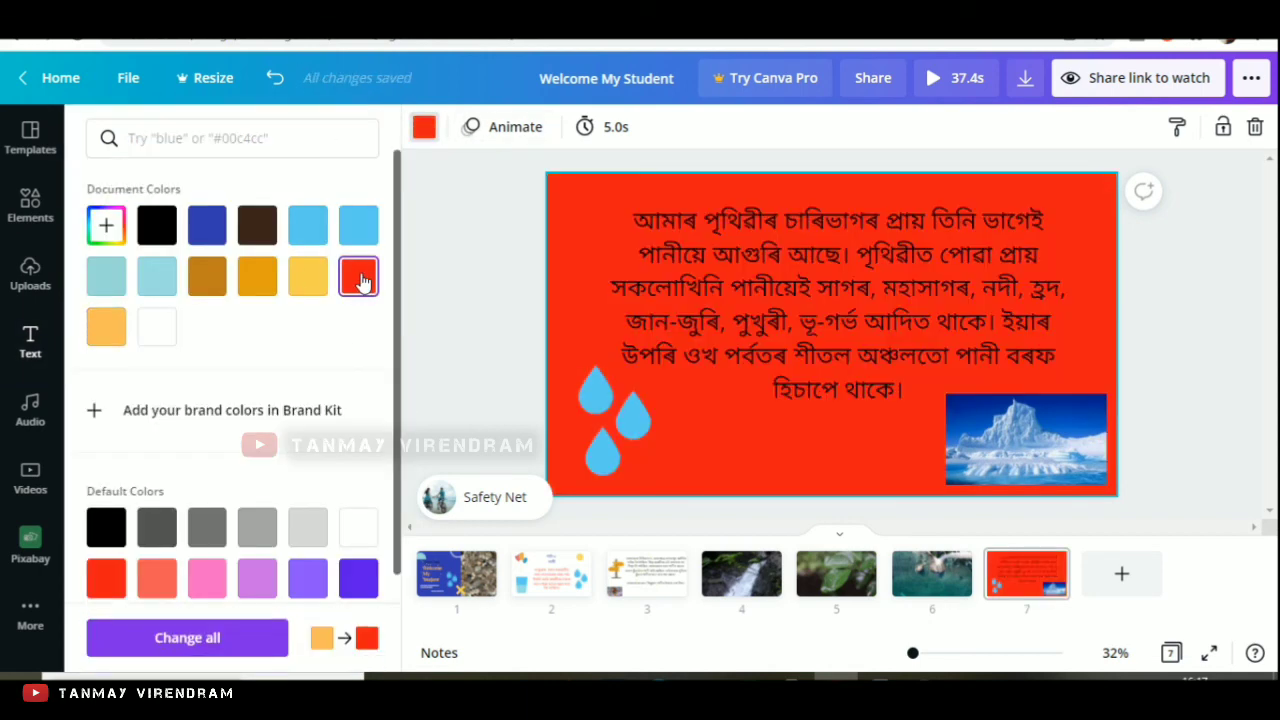
{"action": "left_click", "coordinate": [264, 228]}
{"action": "left_click", "coordinate": [165, 232]}
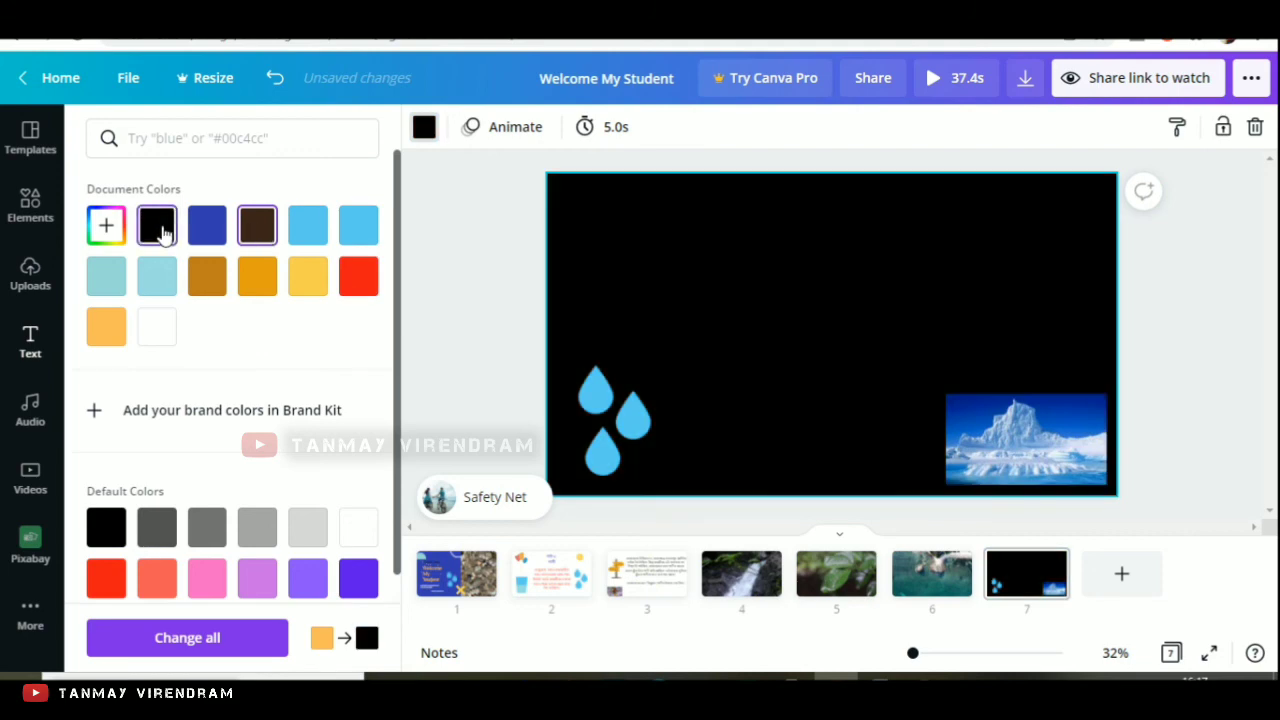
{"action": "left_click", "coordinate": [298, 229]}
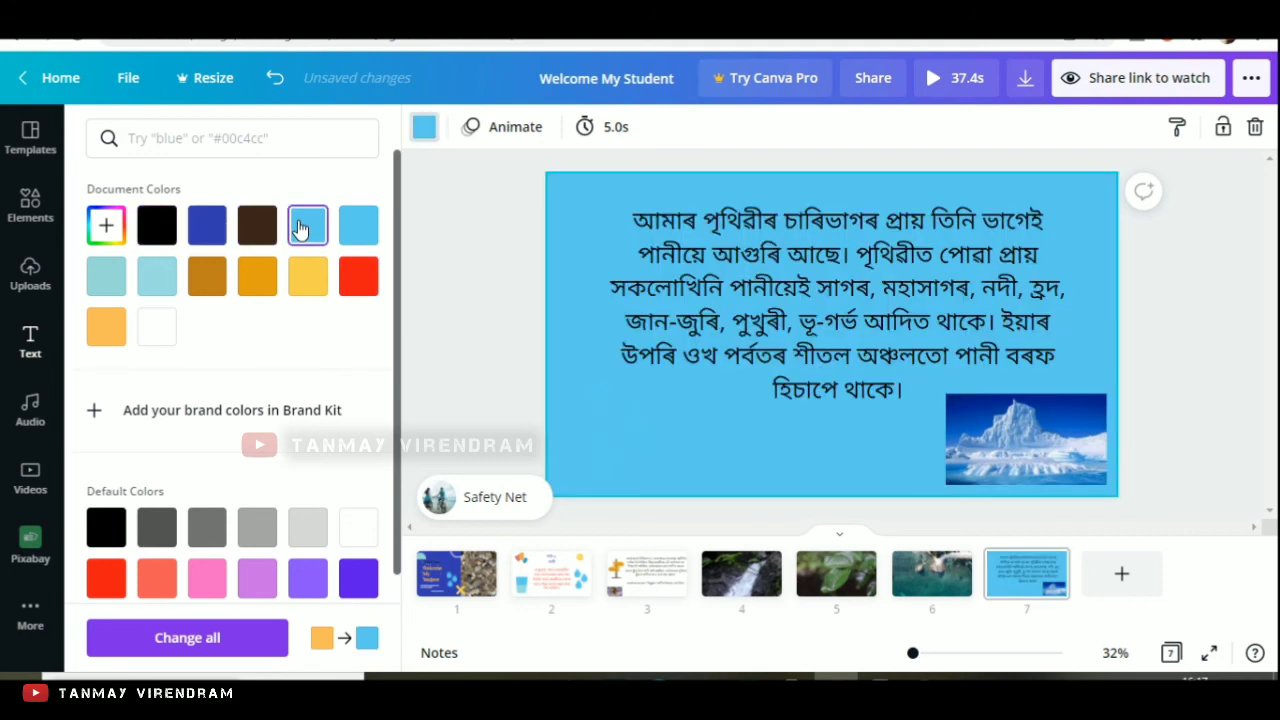
{"action": "left_click", "coordinate": [352, 230]}
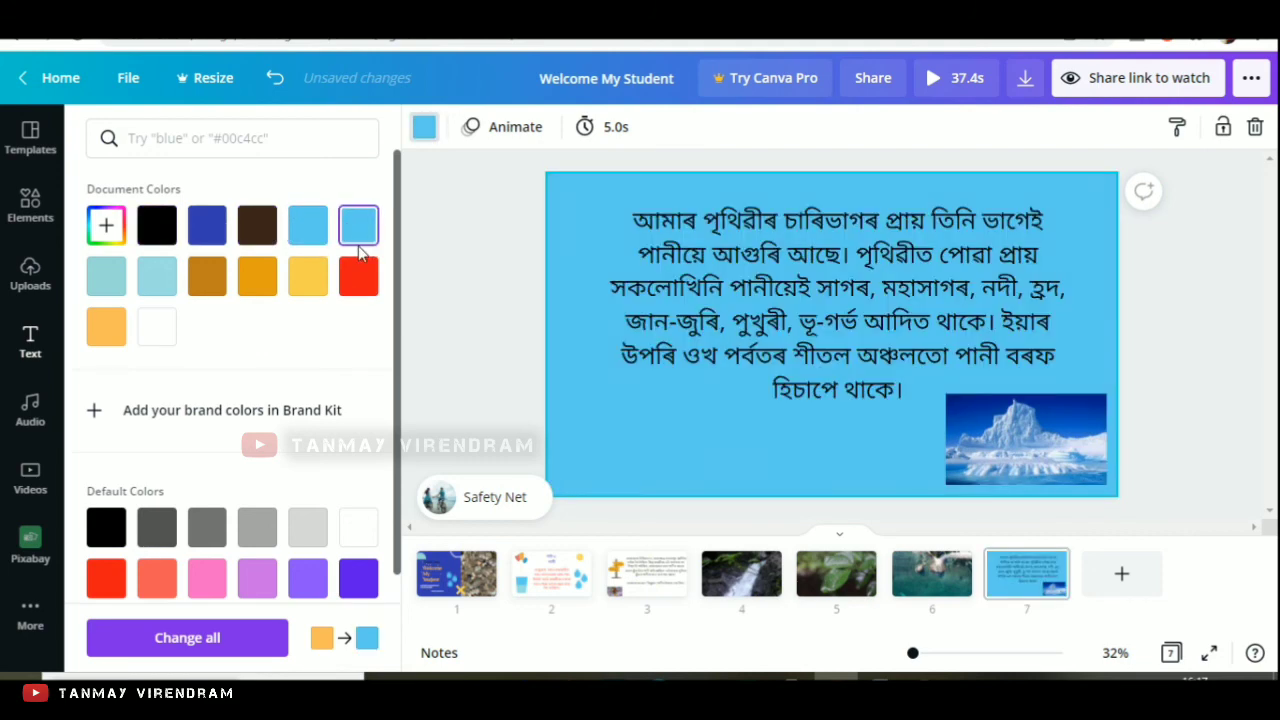
{"action": "left_click", "coordinate": [158, 331]}
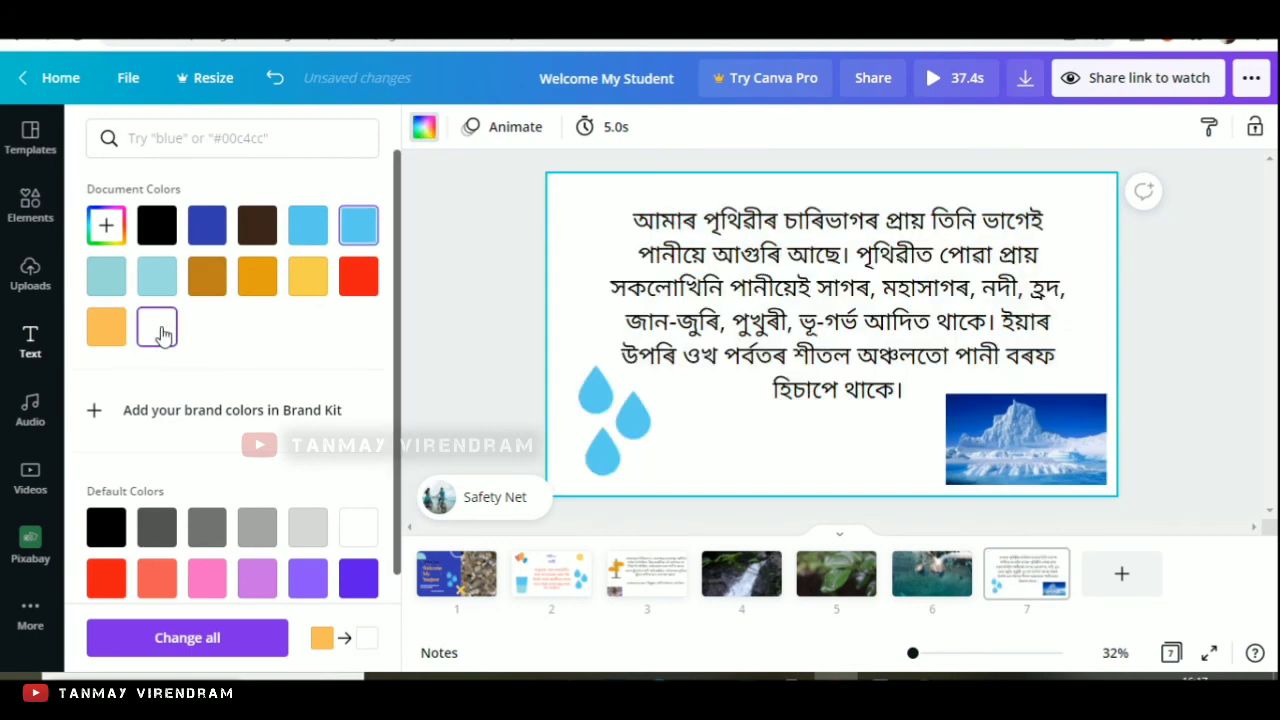
Step: Set the timing of page 7 to 9.5 seconds
{"action": "left_click", "coordinate": [610, 240]}
{"action": "left_click", "coordinate": [624, 420]}
{"action": "left_click", "coordinate": [706, 455]}
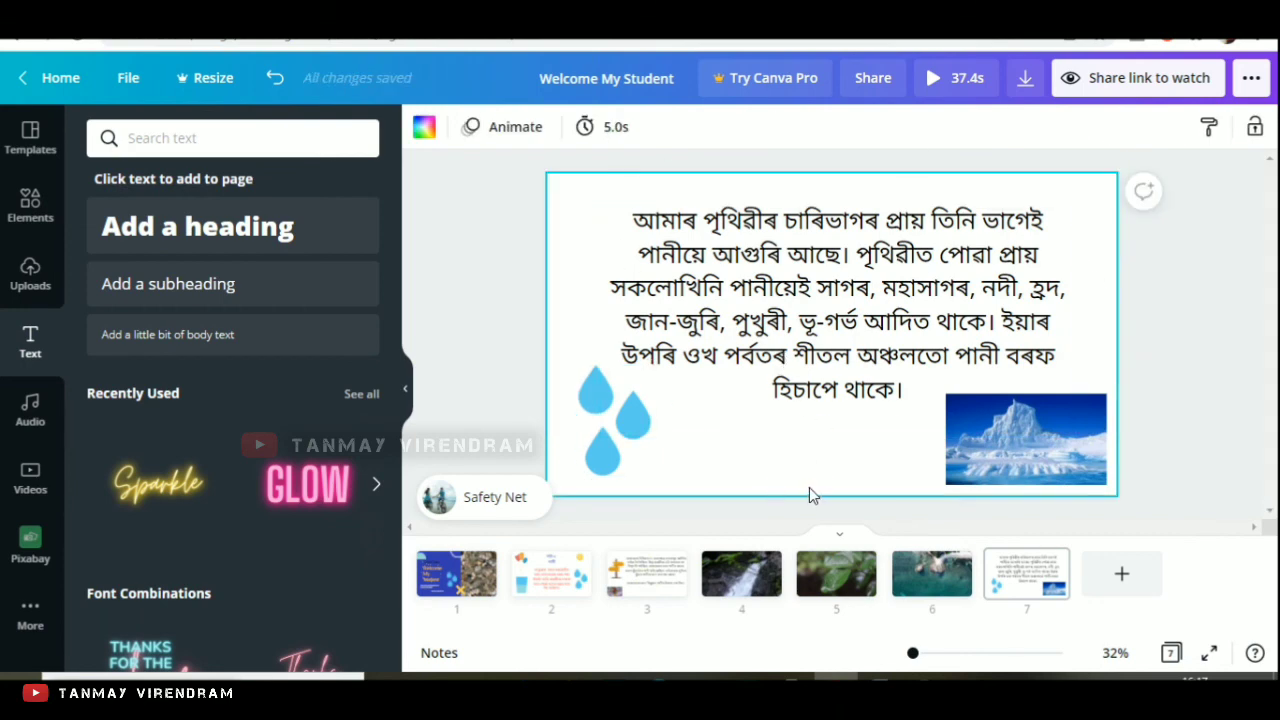
{"action": "left_click", "coordinate": [605, 126]}
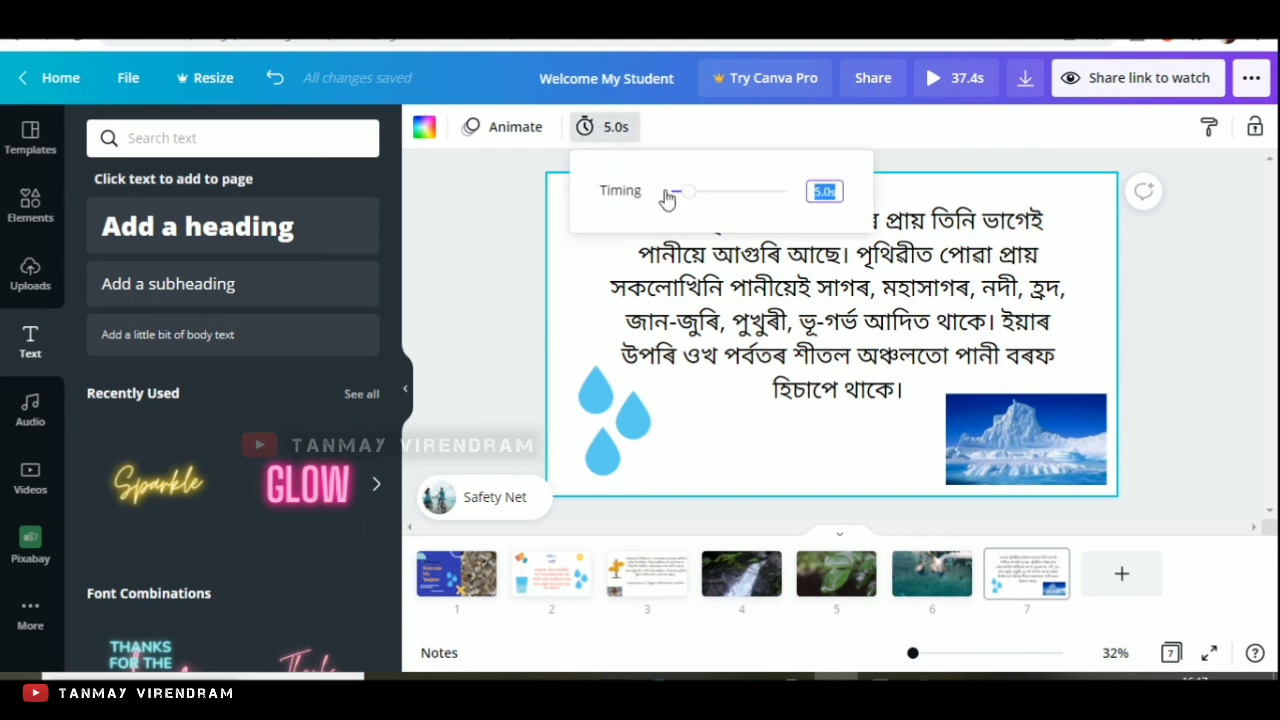
{"action": "left_click_drag", "start_coordinate": [686, 195], "coordinate": [707, 195]}
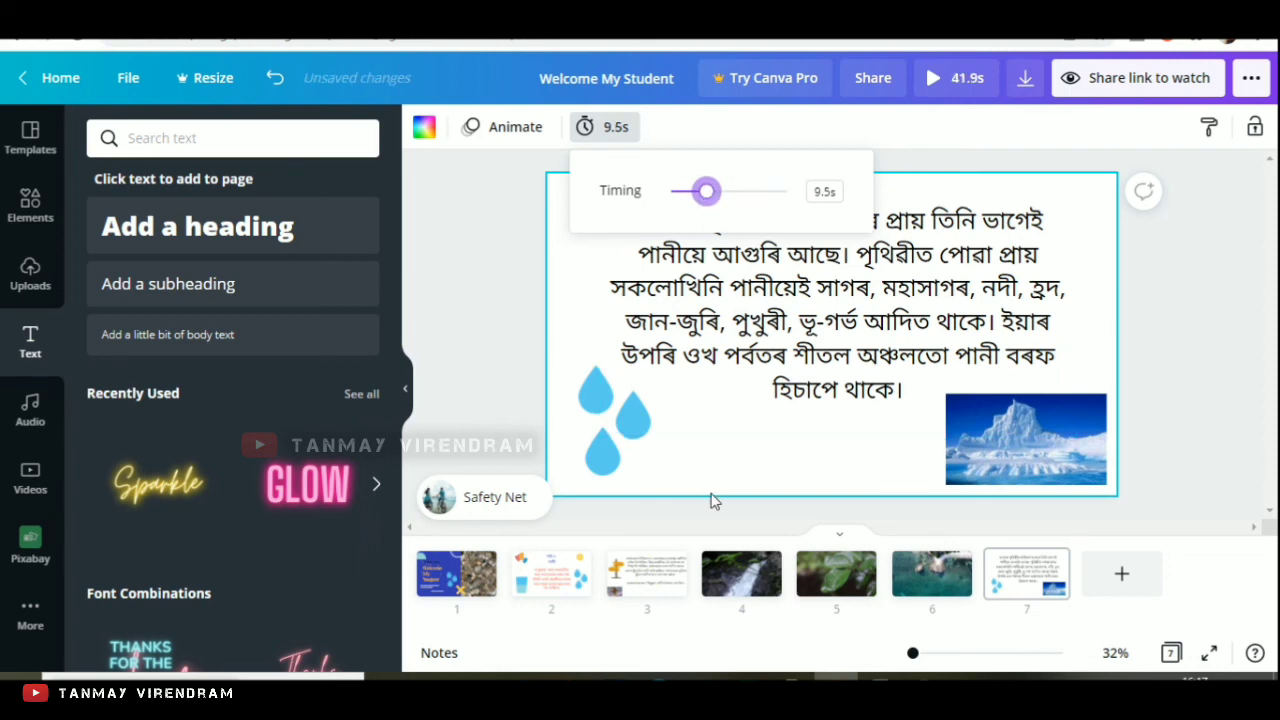
{"action": "left_click", "coordinate": [716, 474]}
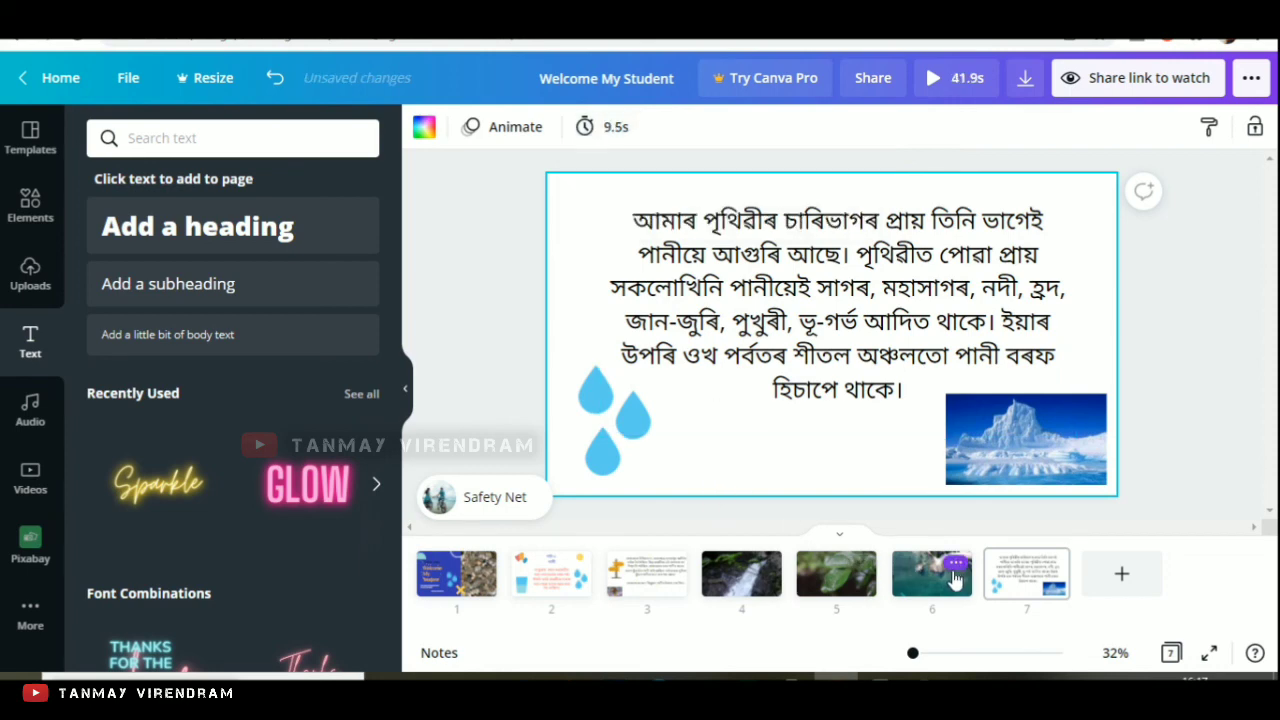
Step: Look through the video pages 6, 5 and 4, and set the timing of page 3 to 10.5 seconds
{"action": "left_click", "coordinate": [955, 565]}
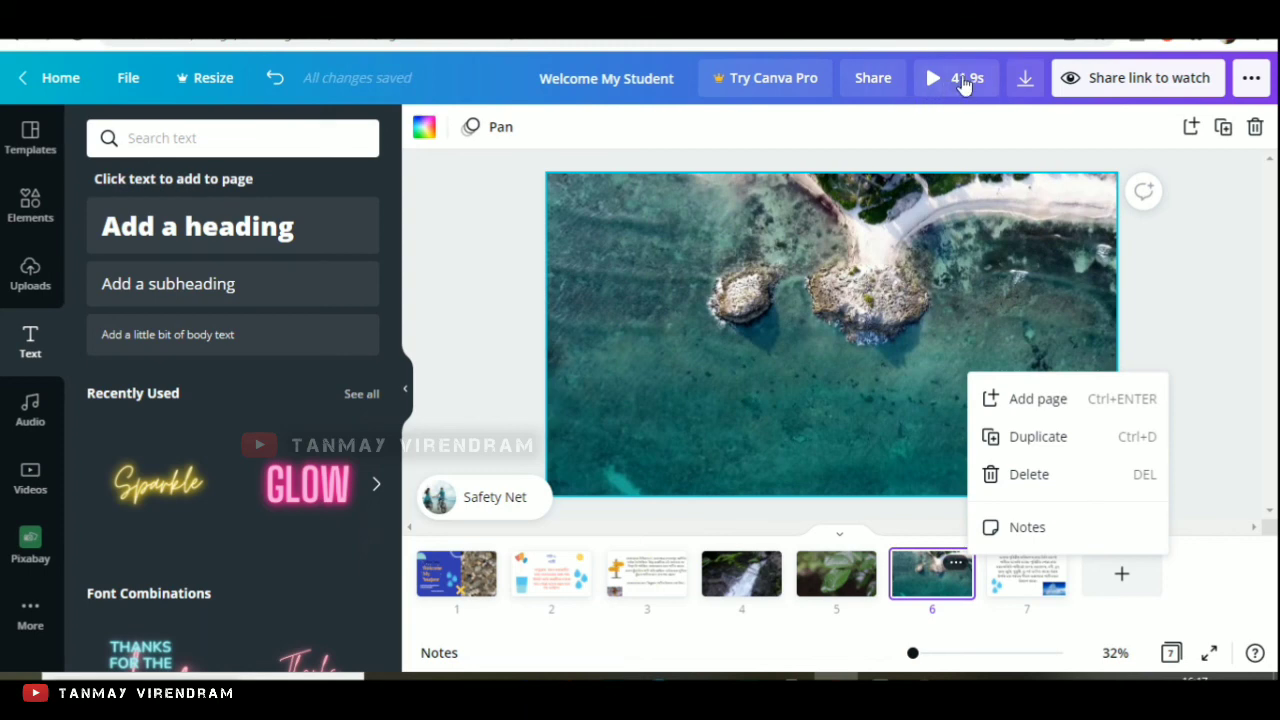
{"action": "left_click", "coordinate": [826, 568]}
{"action": "left_click", "coordinate": [826, 568]}
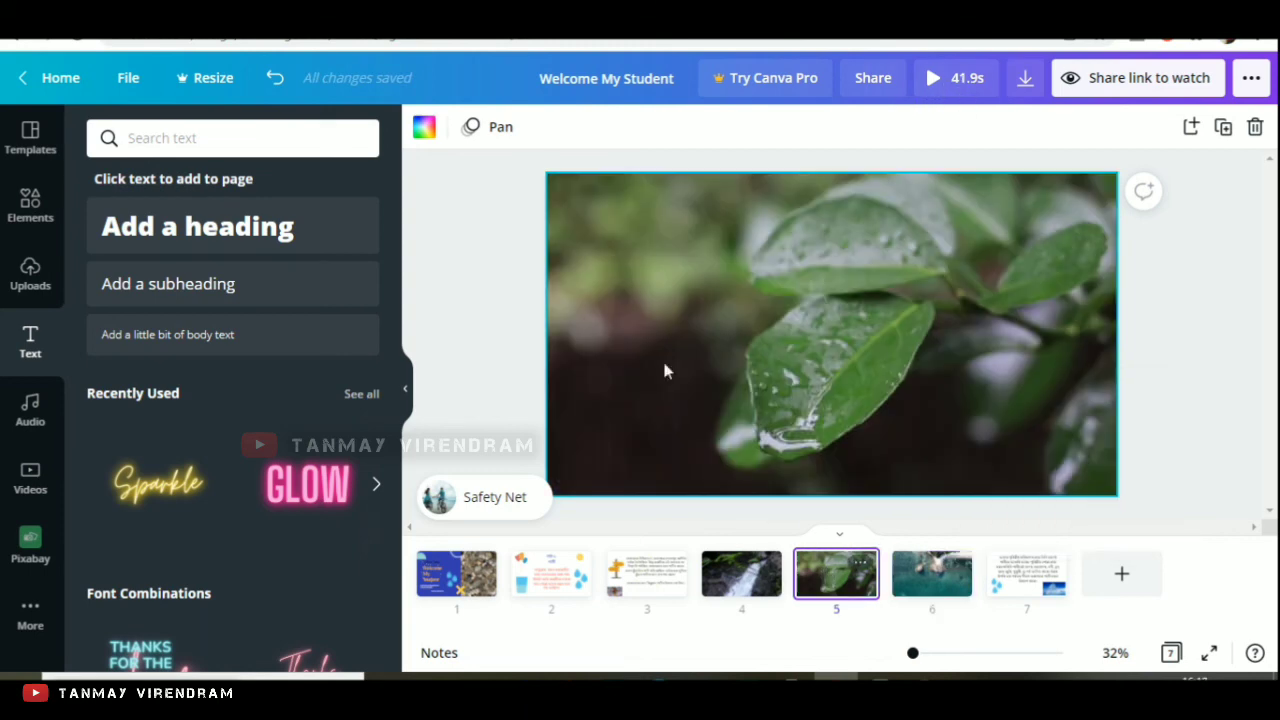
{"action": "left_click", "coordinate": [762, 568]}
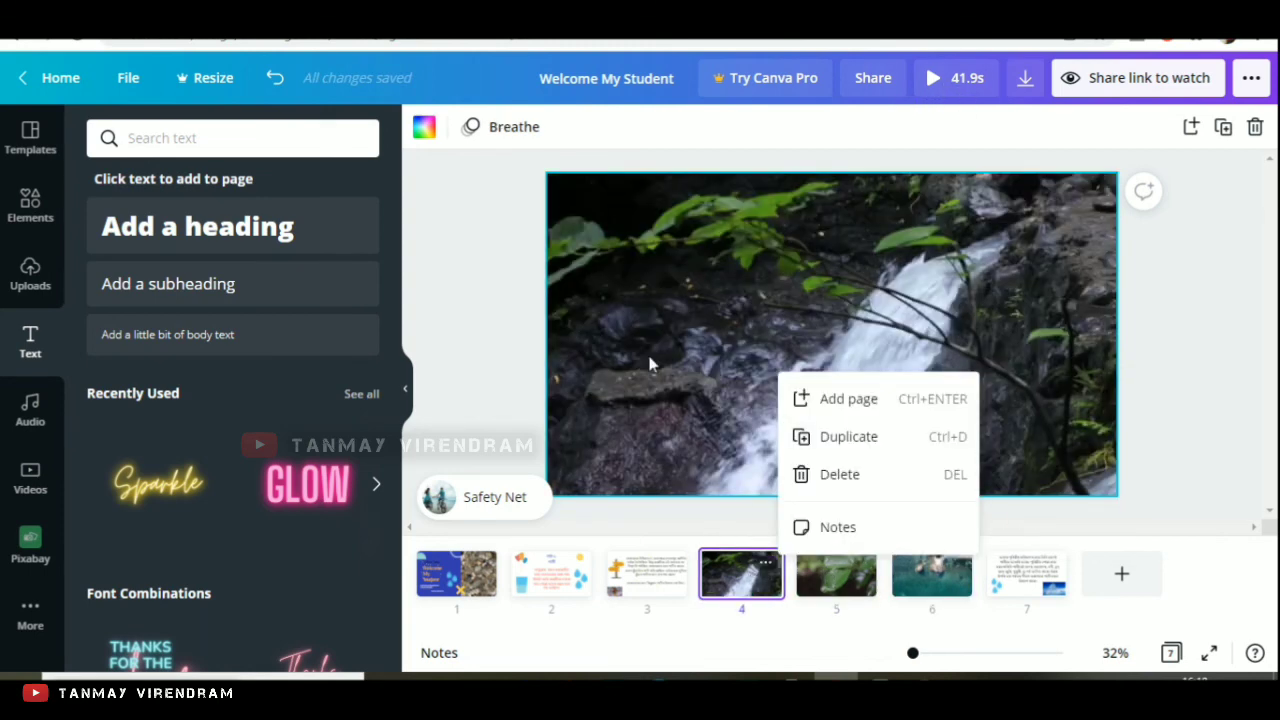
{"action": "left_click", "coordinate": [721, 267]}
{"action": "left_click", "coordinate": [721, 267]}
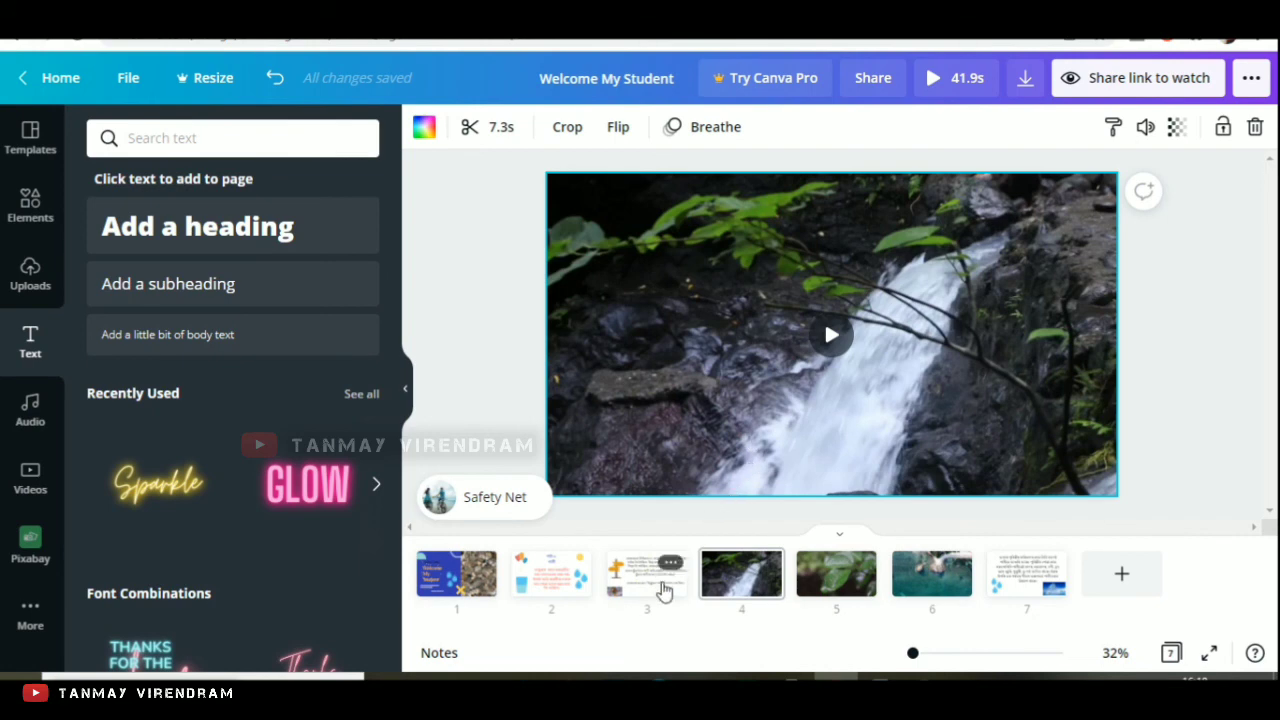
{"action": "left_click", "coordinate": [665, 590]}
{"action": "left_click", "coordinate": [620, 132]}
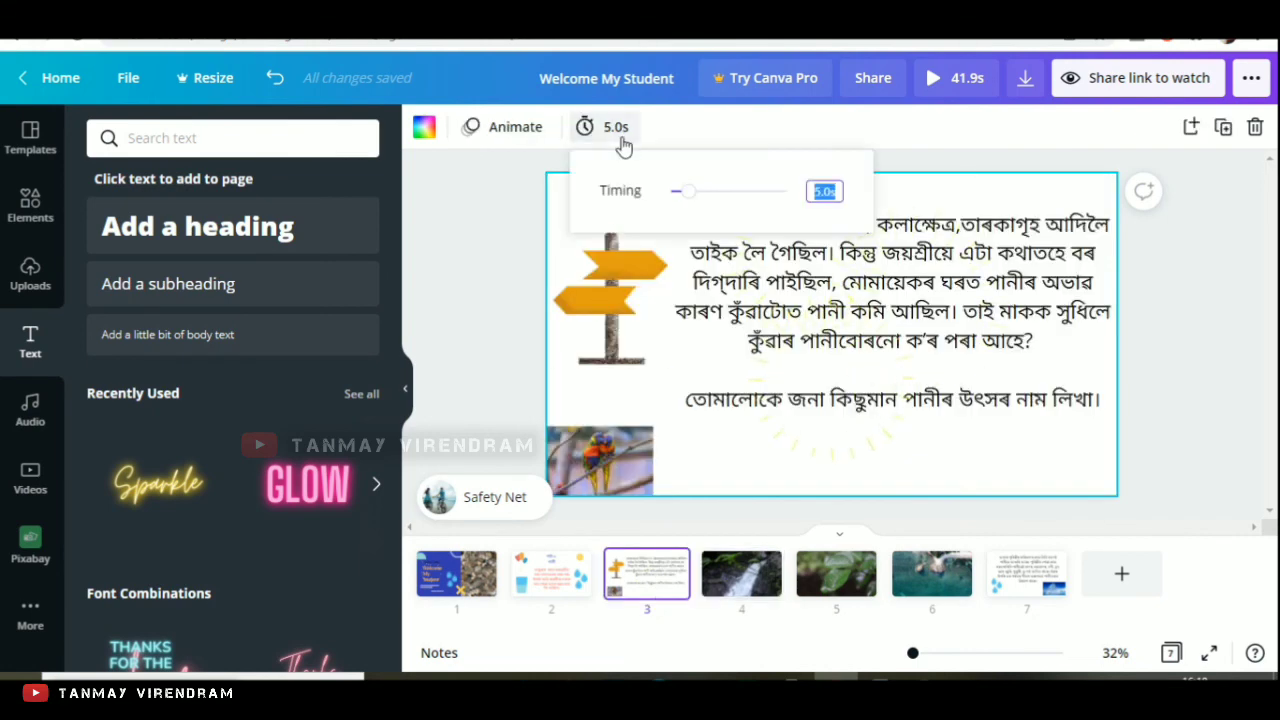
{"action": "left_click_drag", "start_coordinate": [690, 203], "coordinate": [709, 192]}
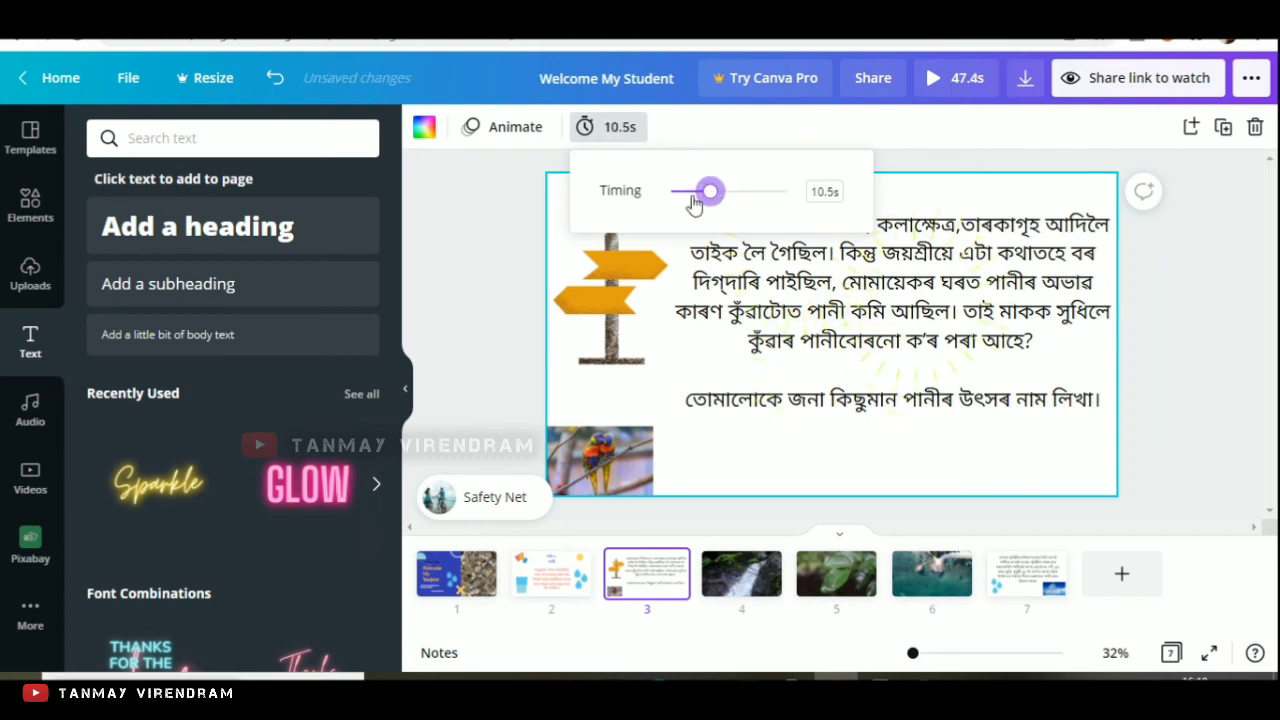
Step: Set the timing of page 2 to 10.0 seconds
{"action": "left_click", "coordinate": [558, 578]}
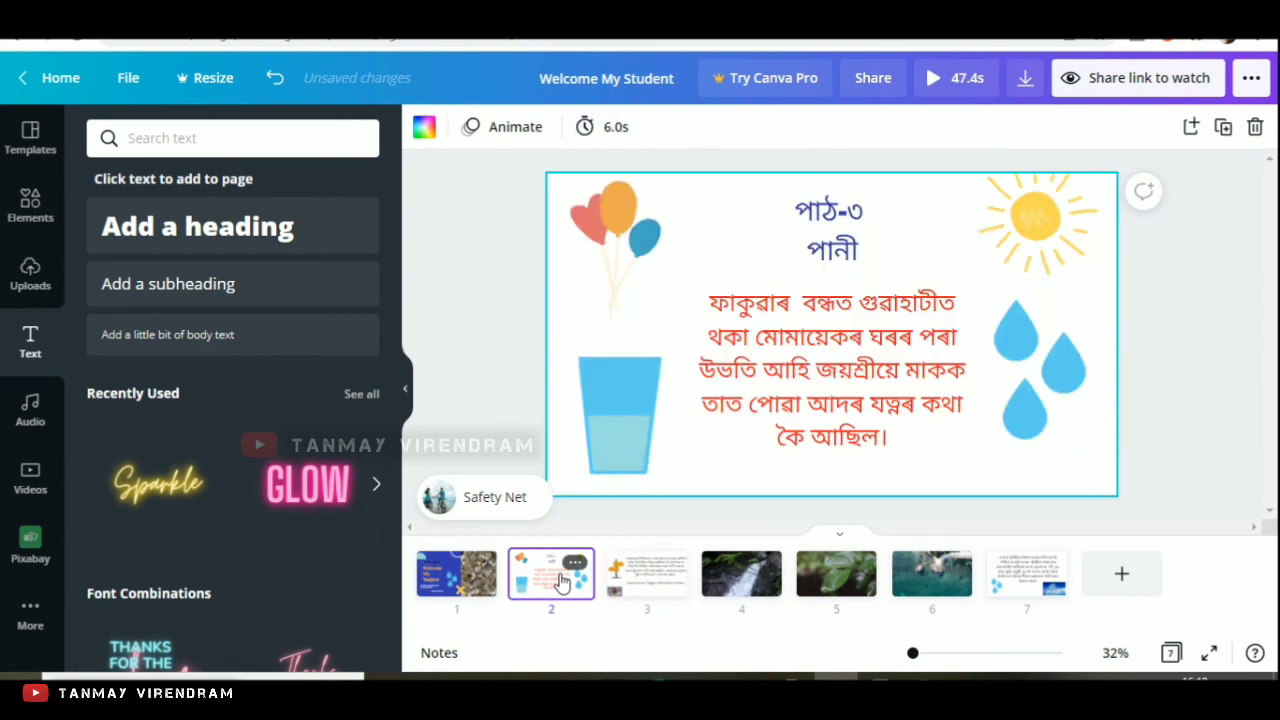
{"action": "left_click", "coordinate": [613, 127]}
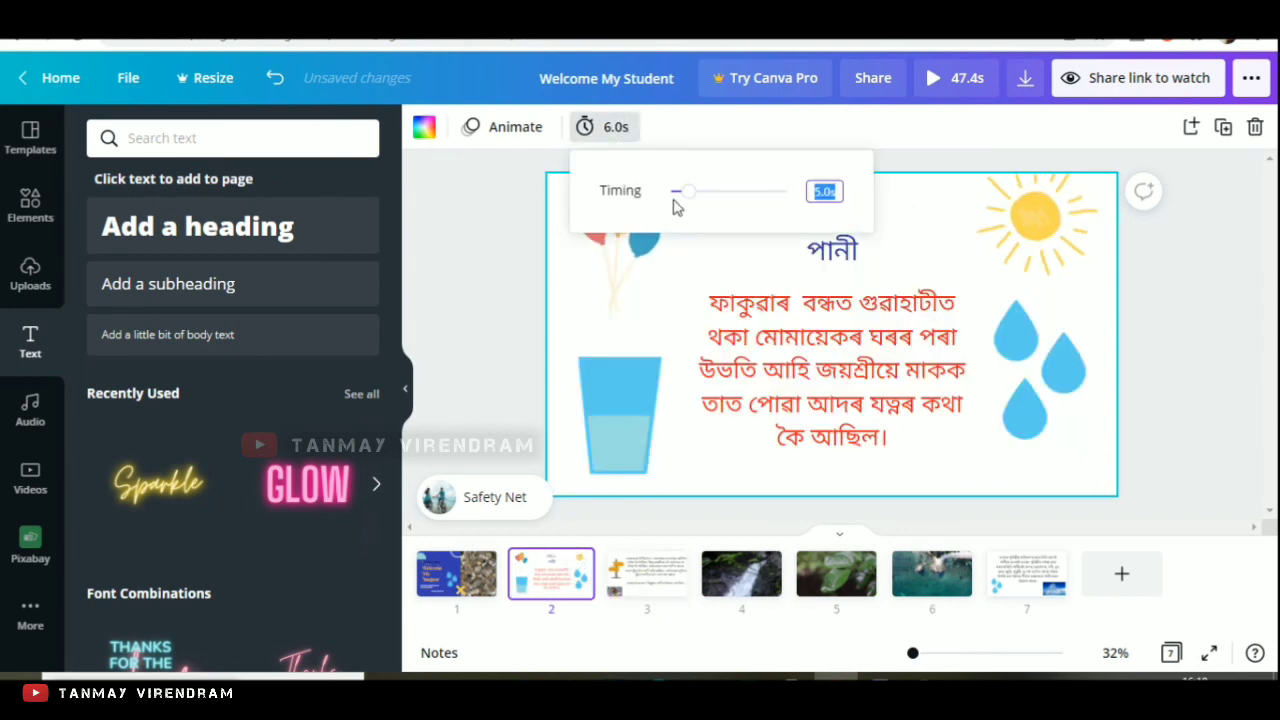
{"action": "left_click_drag", "start_coordinate": [686, 199], "coordinate": [706, 191]}
{"action": "left_click", "coordinate": [694, 129]}
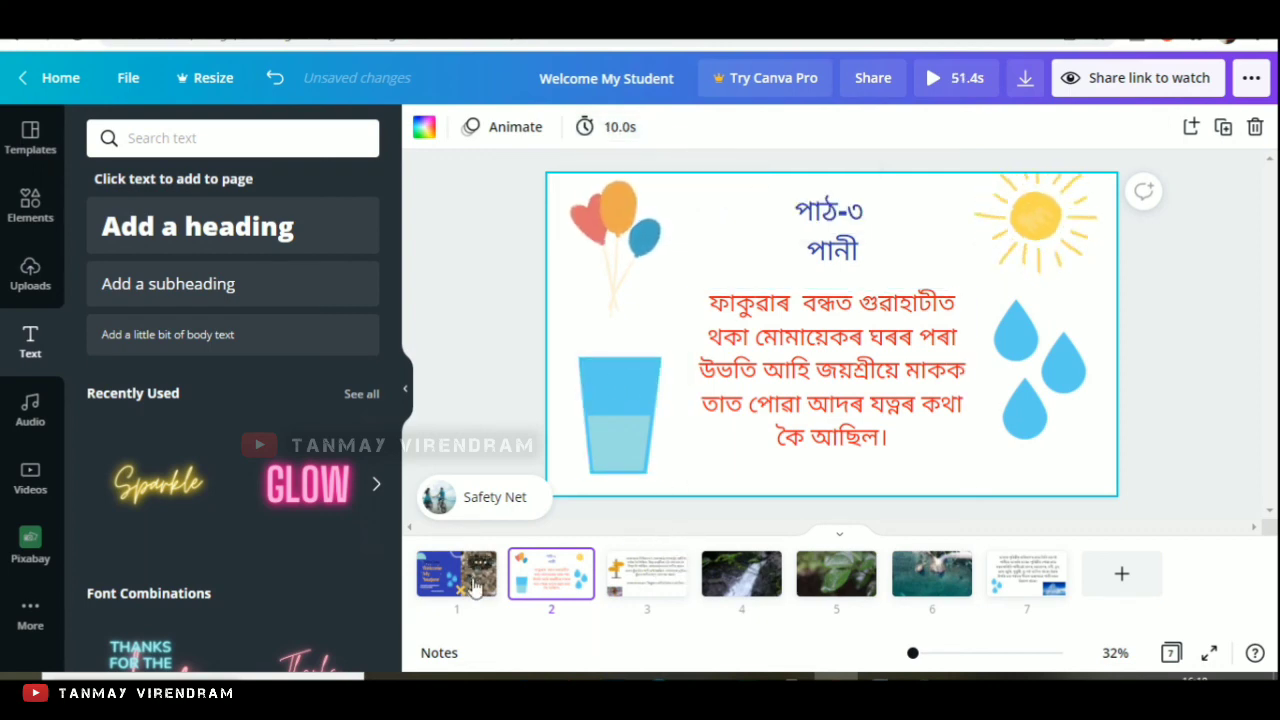
Step: View the title page and insert a blank page between pages 2 and 3
{"action": "left_click", "coordinate": [470, 582]}
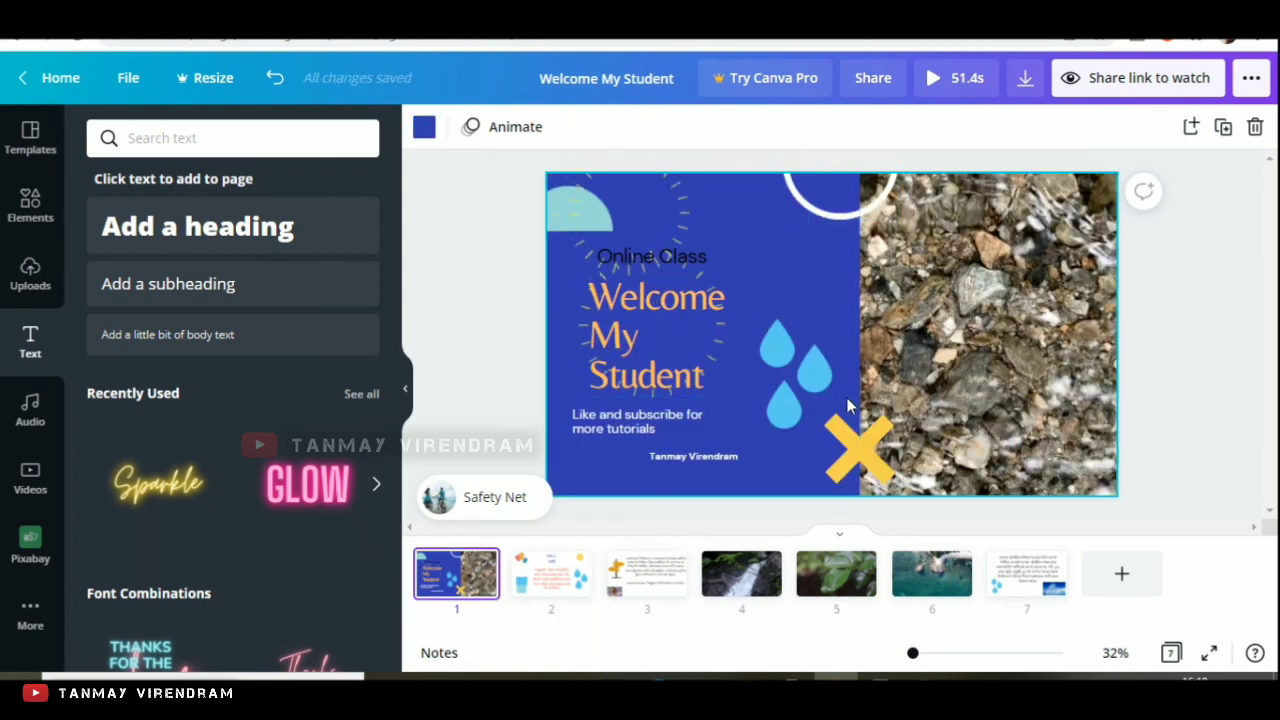
{"action": "left_click", "coordinate": [601, 588]}
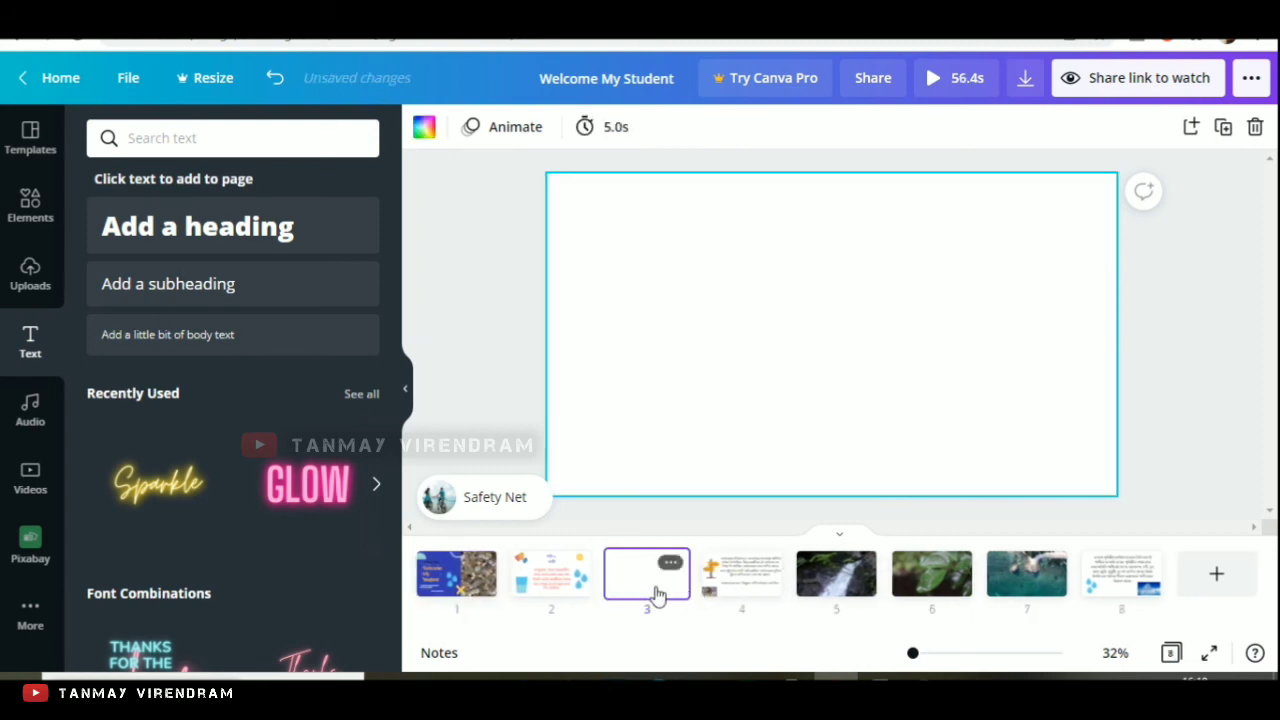
Step: Delete the blank page 3 and move the wet-leaf video page ahead of the waterfall video page as page 4
{"action": "mouse_move", "coordinate": [697, 580]}
{"action": "left_click", "coordinate": [1256, 128]}
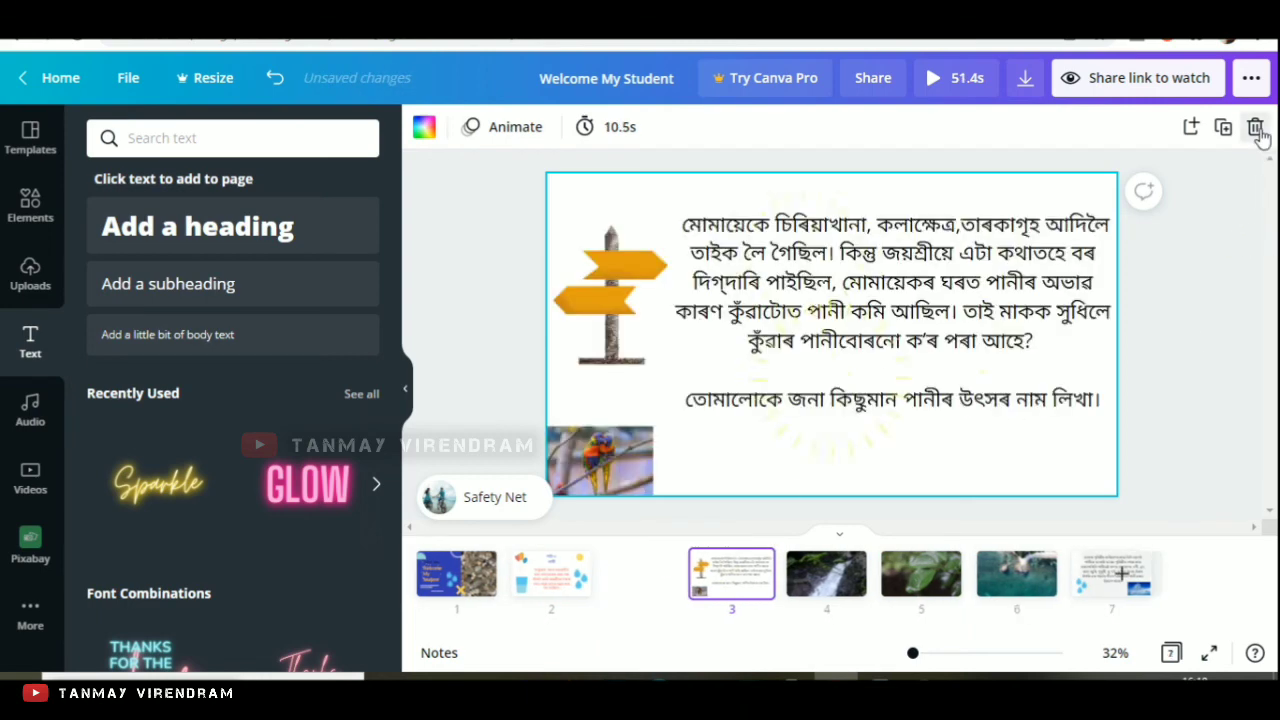
{"action": "left_click", "coordinate": [827, 572]}
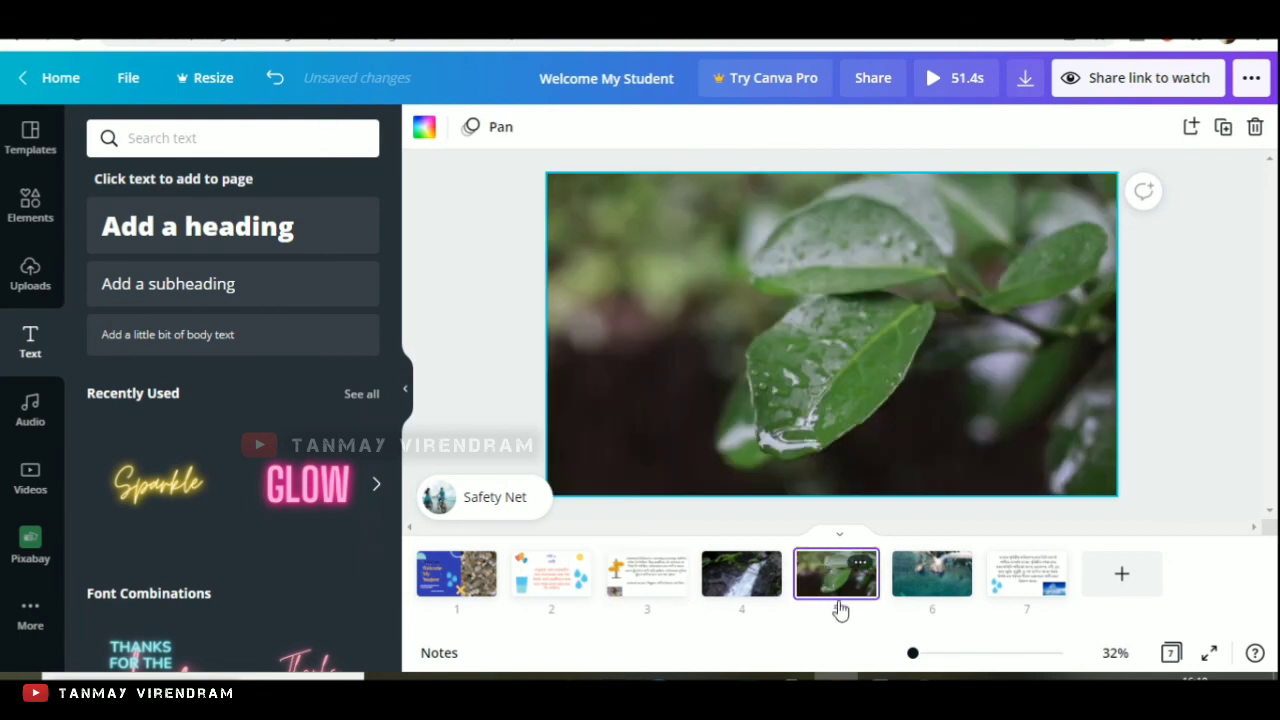
{"action": "left_click", "coordinate": [741, 585]}
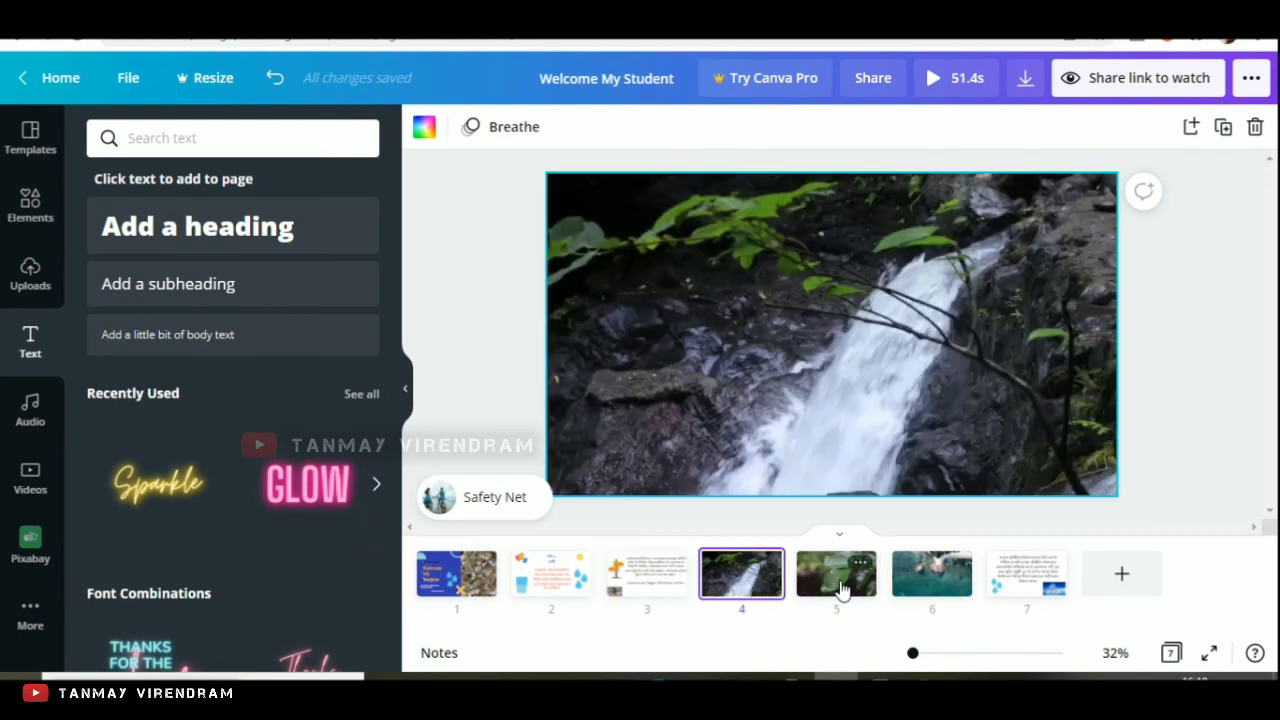
{"action": "left_click_drag", "start_coordinate": [841, 592], "coordinate": [740, 600]}
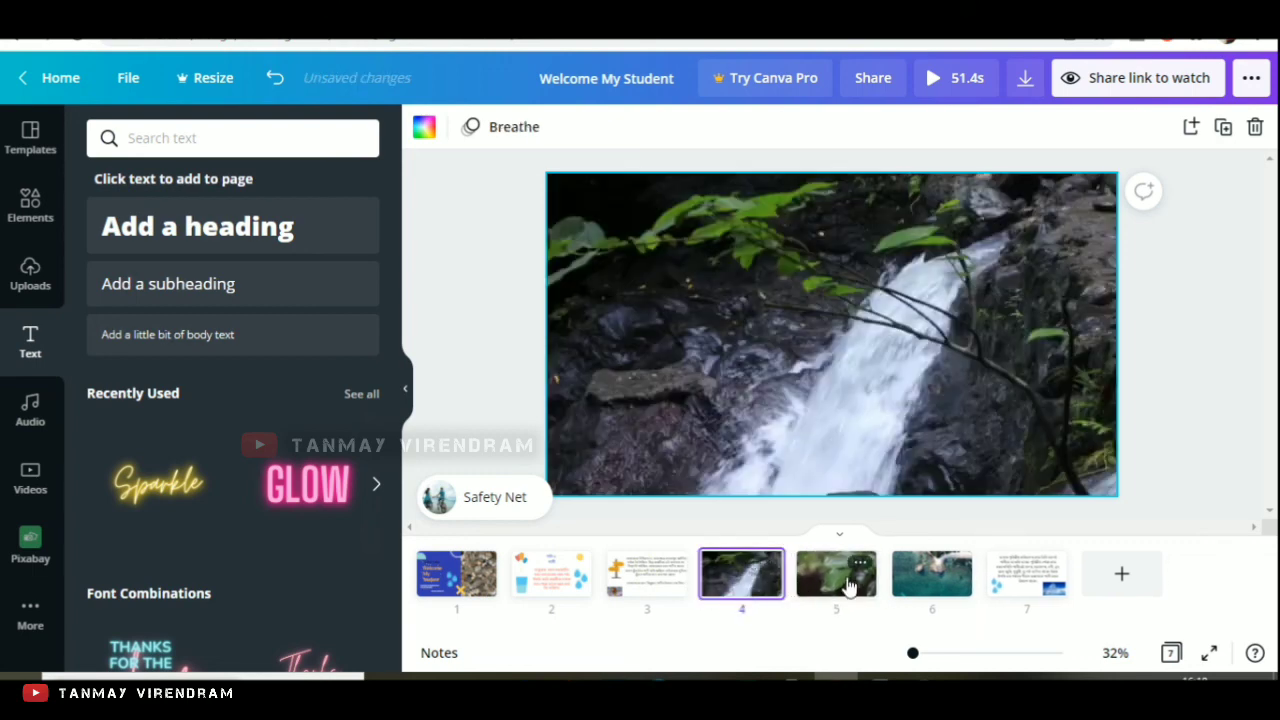
{"action": "left_click_drag", "start_coordinate": [815, 548], "coordinate": [742, 588]}
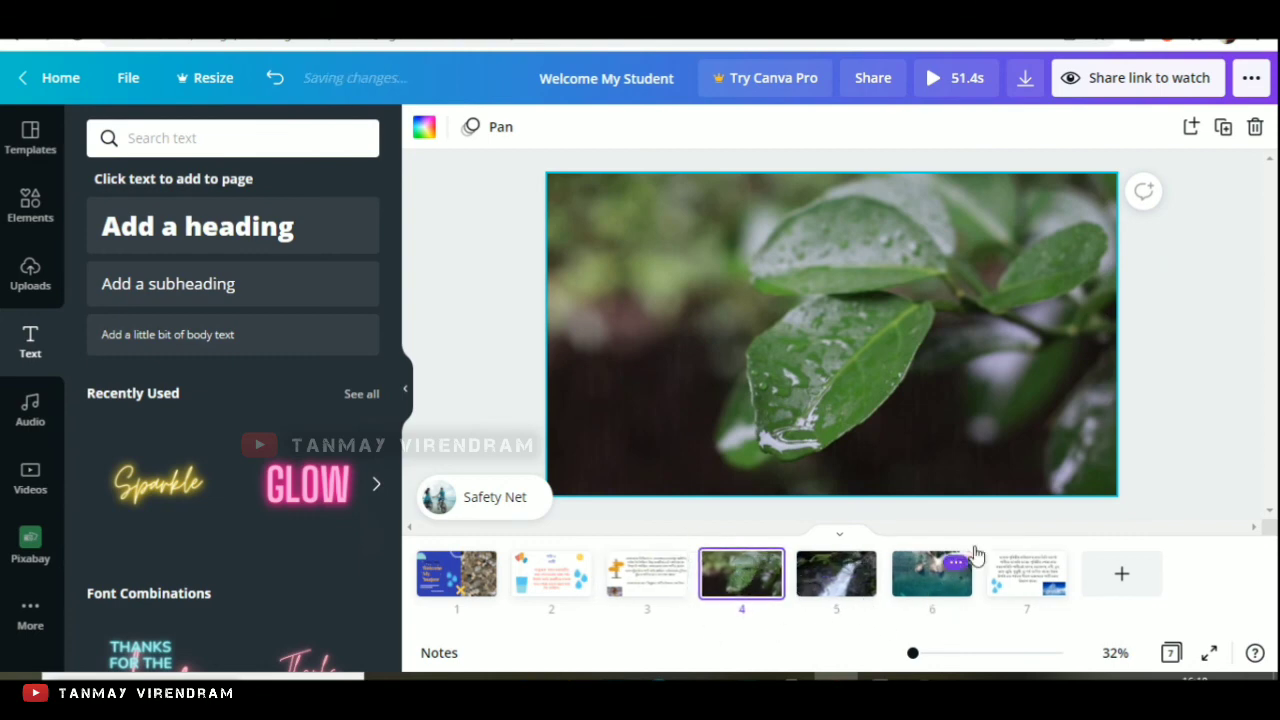
{"action": "left_click", "coordinate": [1163, 437]}
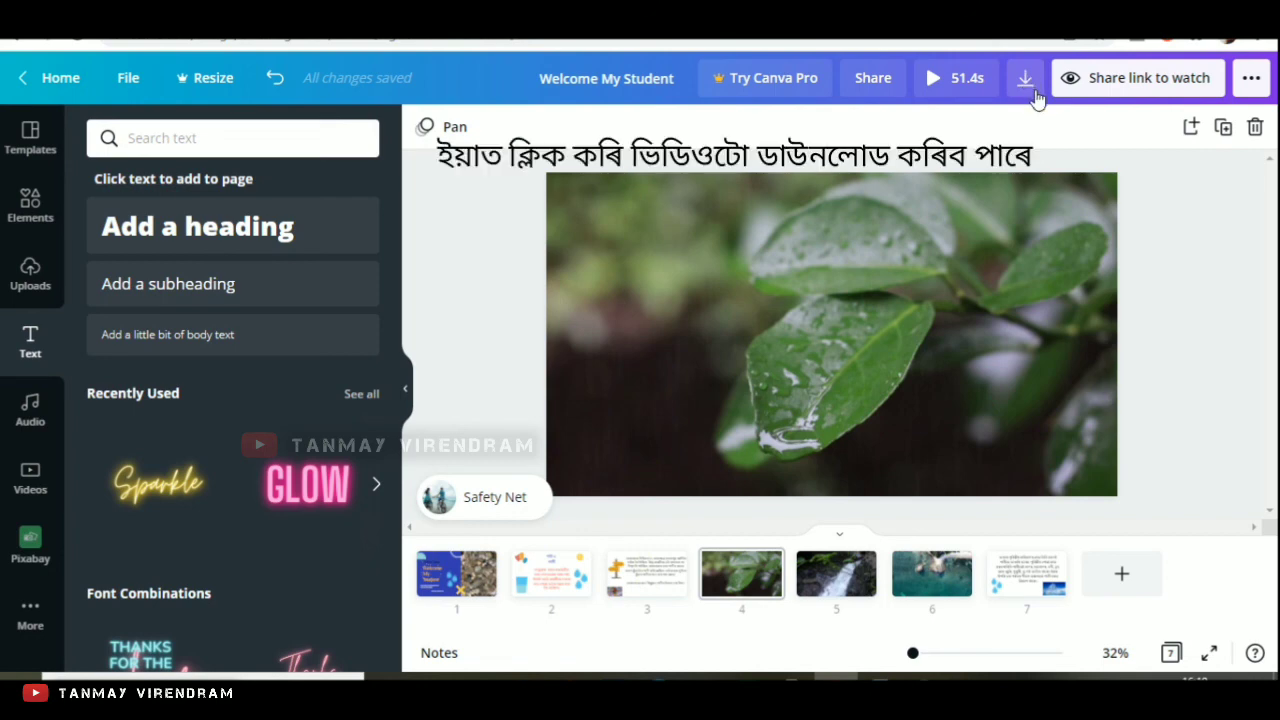
Step: Download all 7 pages of the presentation as an MP4 video
{"action": "left_click", "coordinate": [1250, 78]}
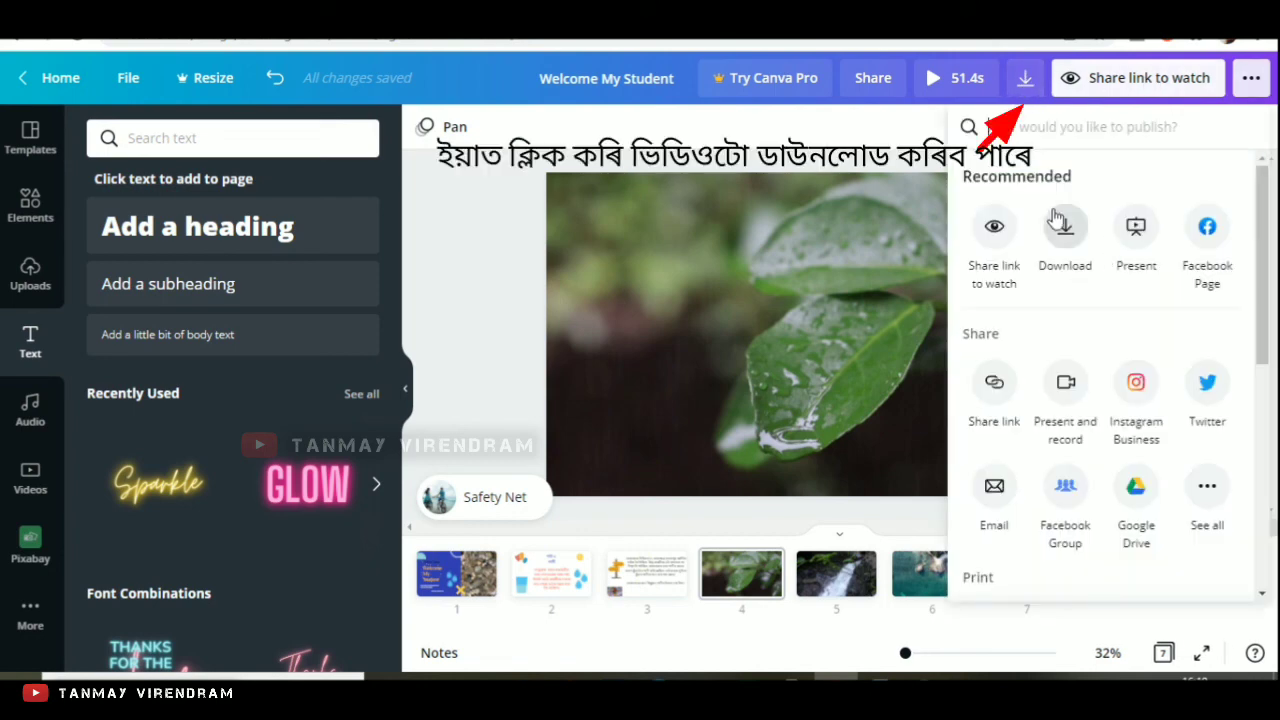
{"action": "left_click", "coordinate": [1066, 236]}
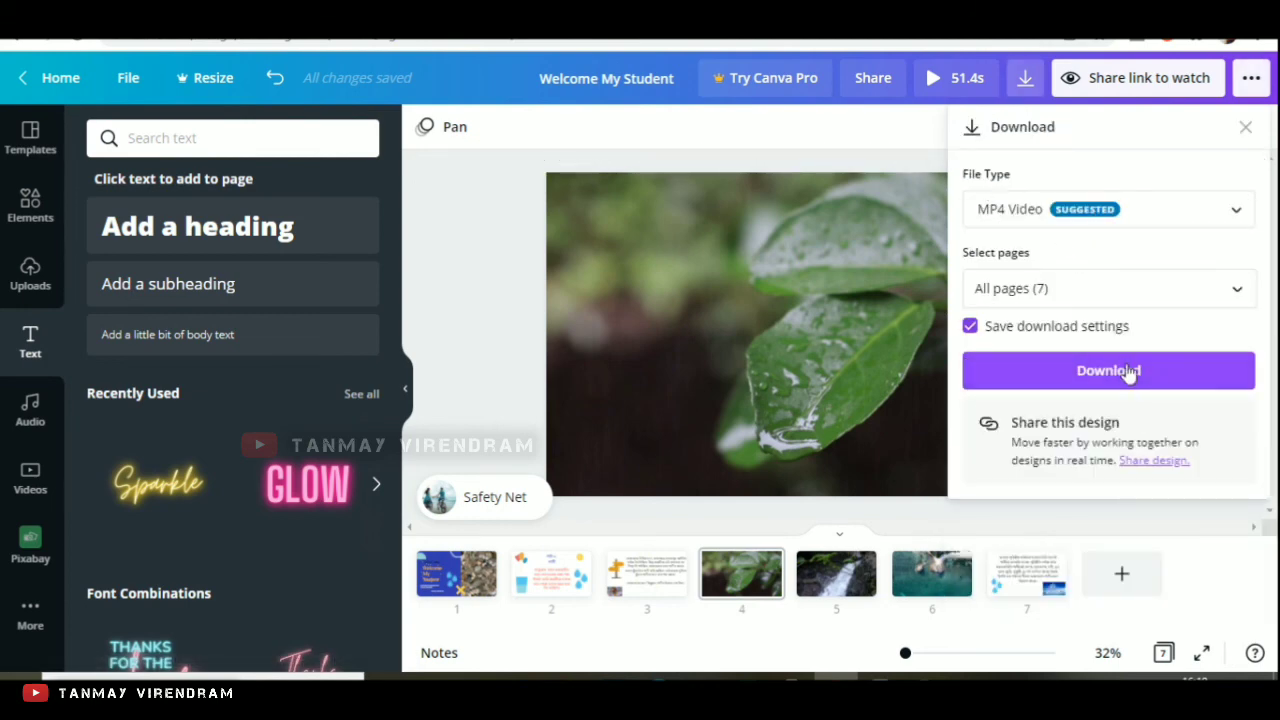
{"action": "left_click", "coordinate": [1125, 372]}
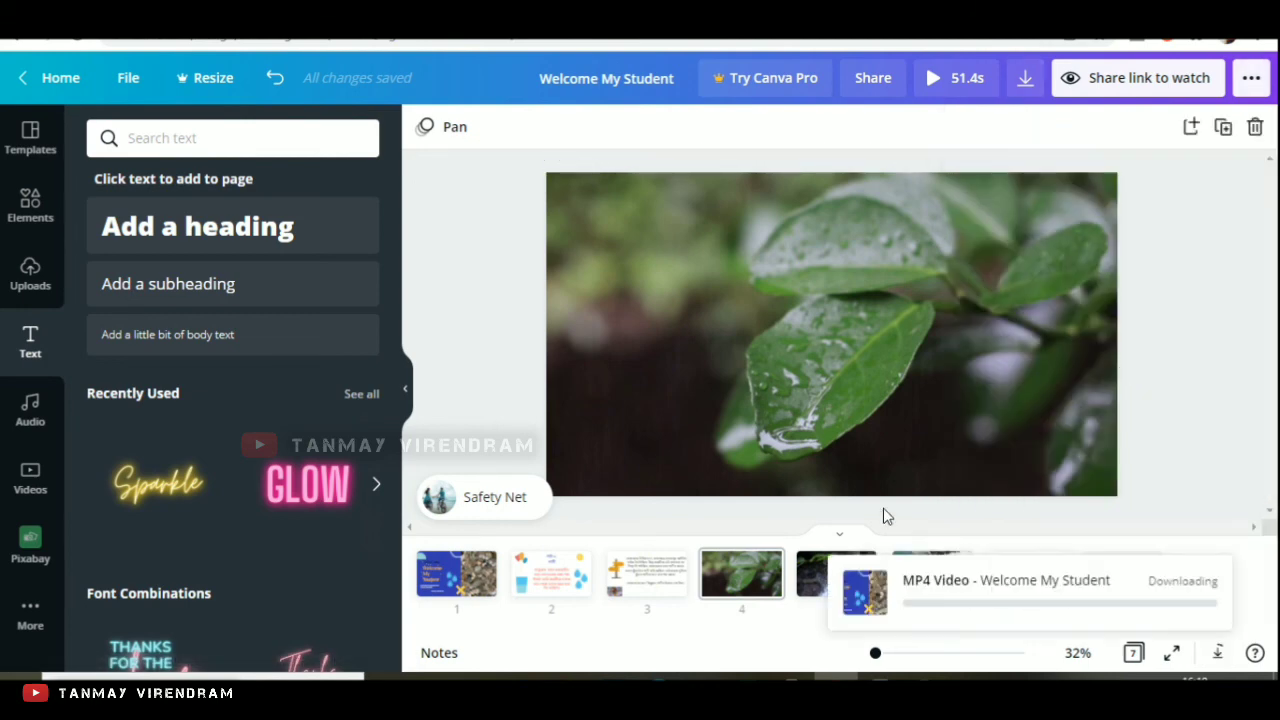